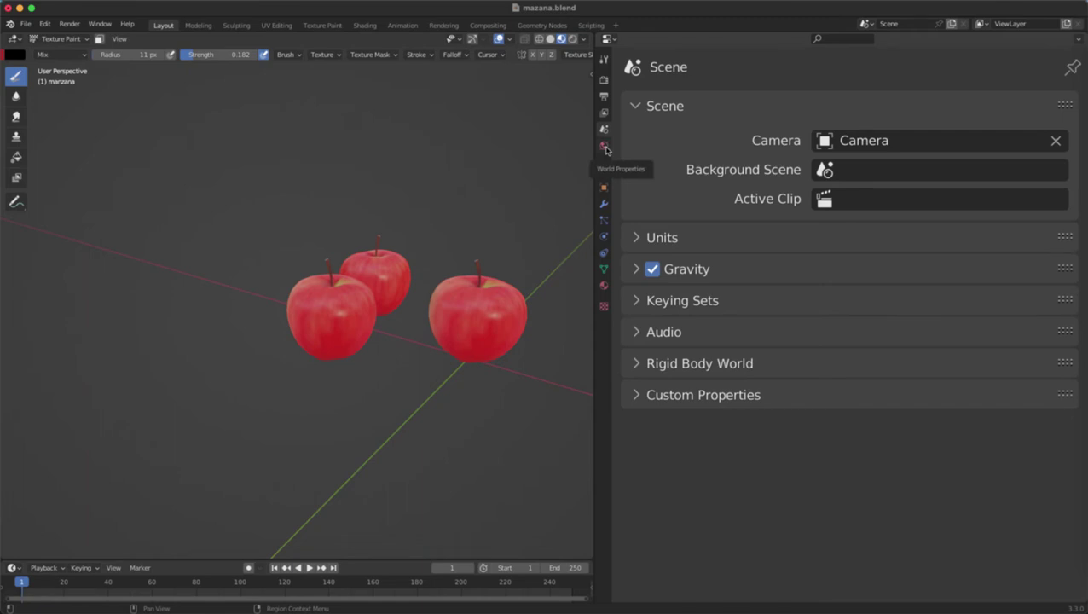
Step: Look through the collection and scene properties, ending on the World properties
left_click(605, 148)
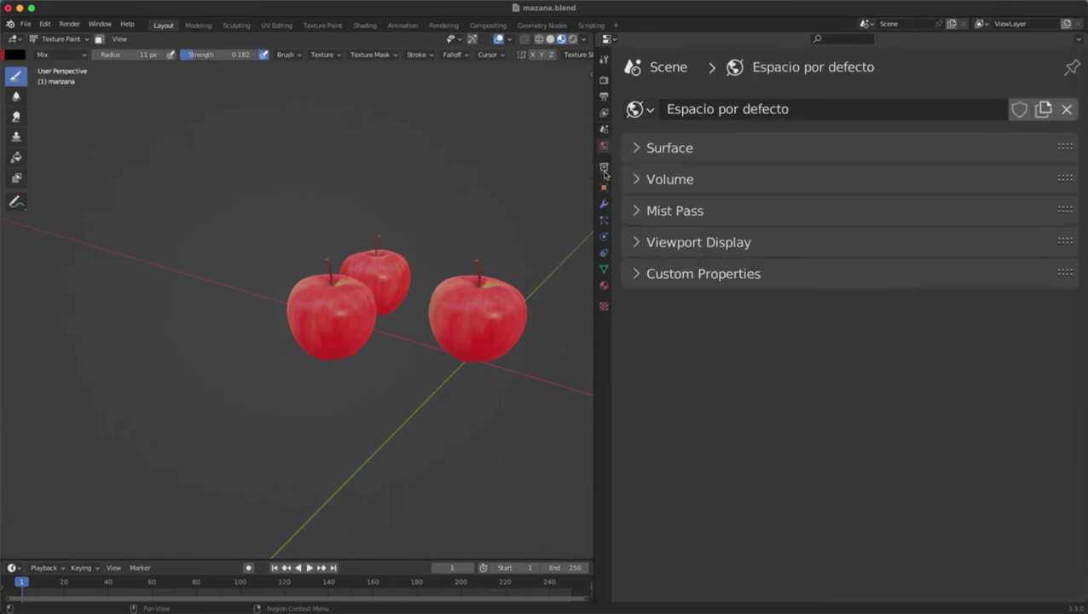
left_click(604, 170)
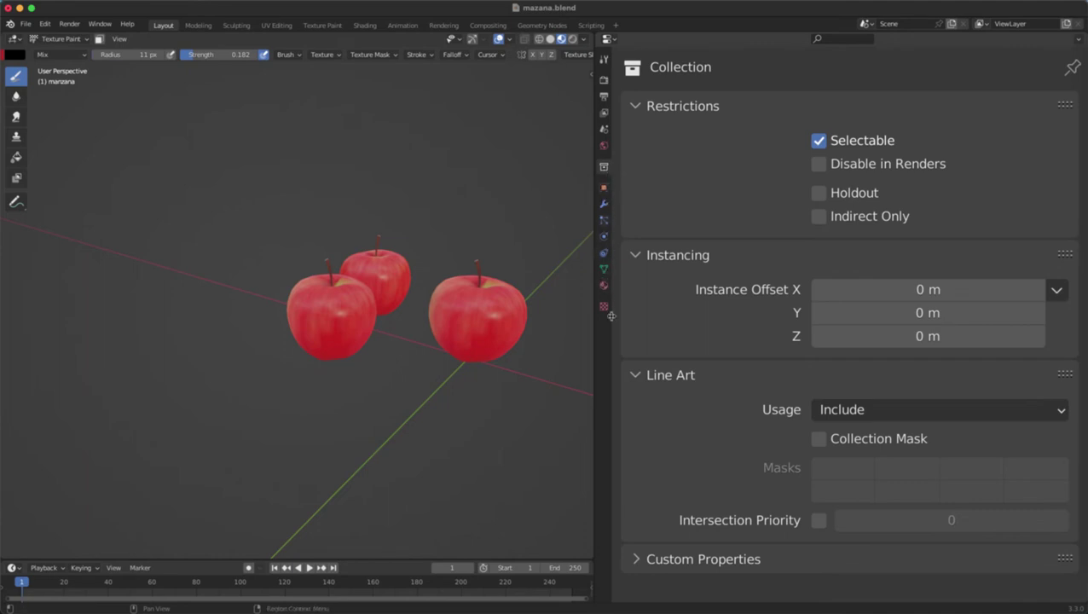
left_click(604, 145)
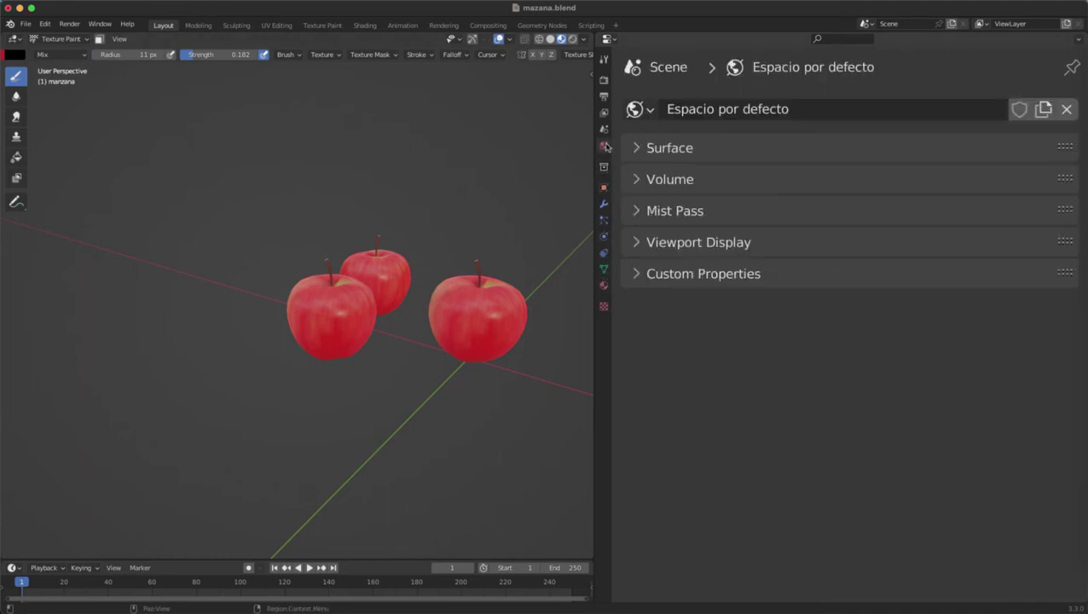
left_click(603, 129)
left_click(604, 148)
Step: Rename the scene as scene_05
double_click(889, 24)
key("BackSpace")
key("Return")
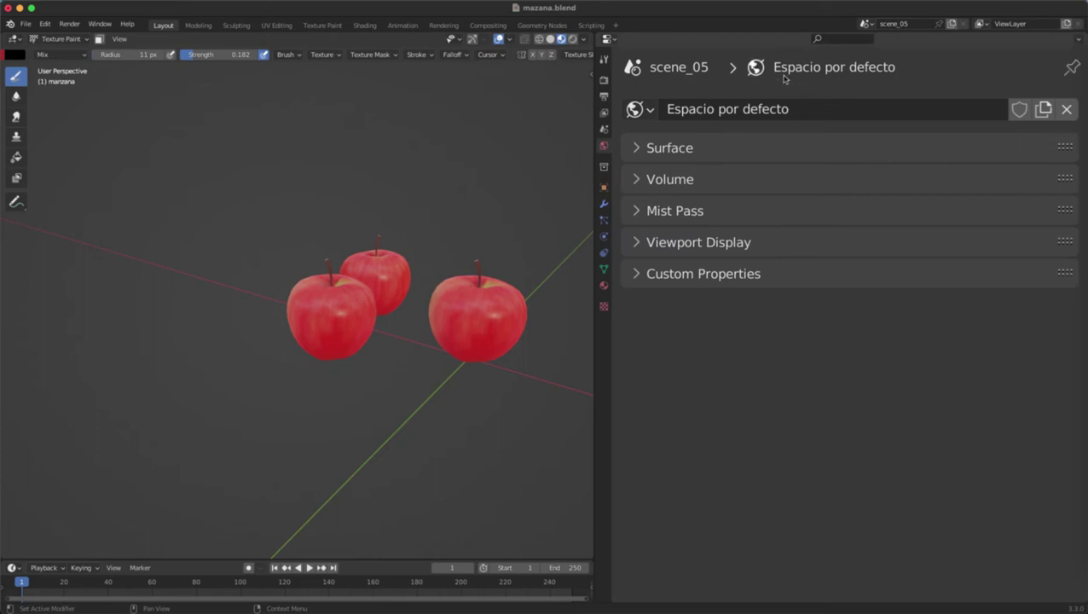
Step: Rename the scene's world as World and check the list of available worlds
left_click(759, 111)
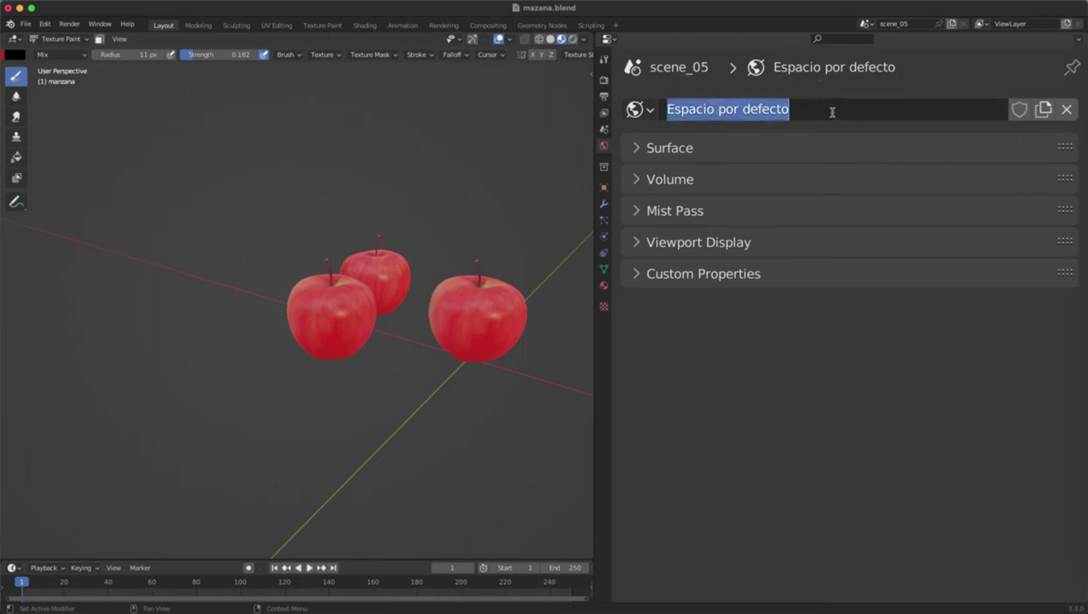
left_click_drag(832, 111, 656, 109)
type("Wold")
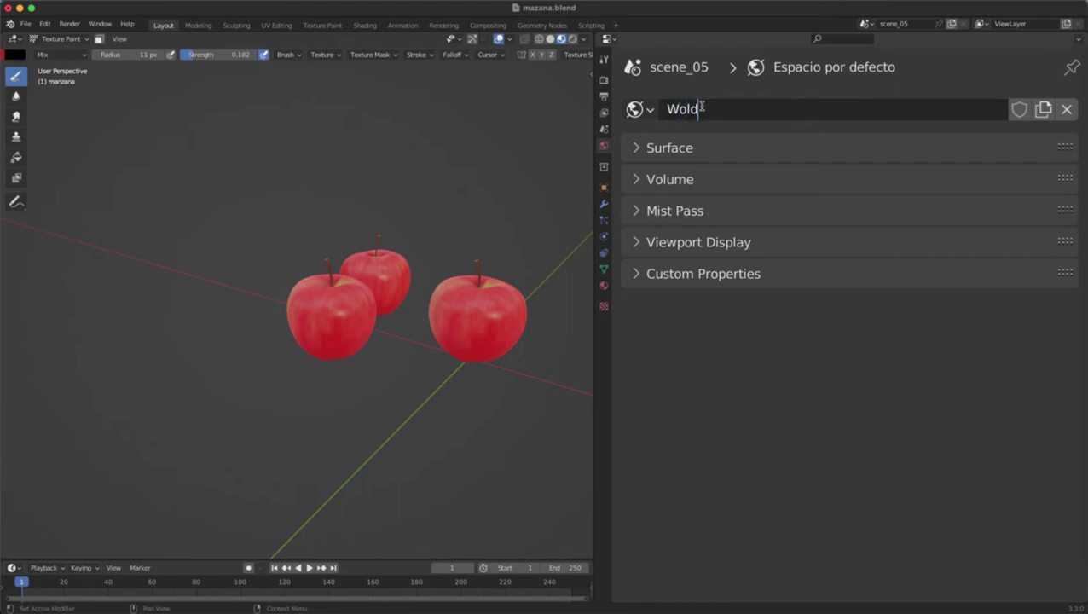
key("BackSpace")
key("BackSpace")
type("rld")
key("Return")
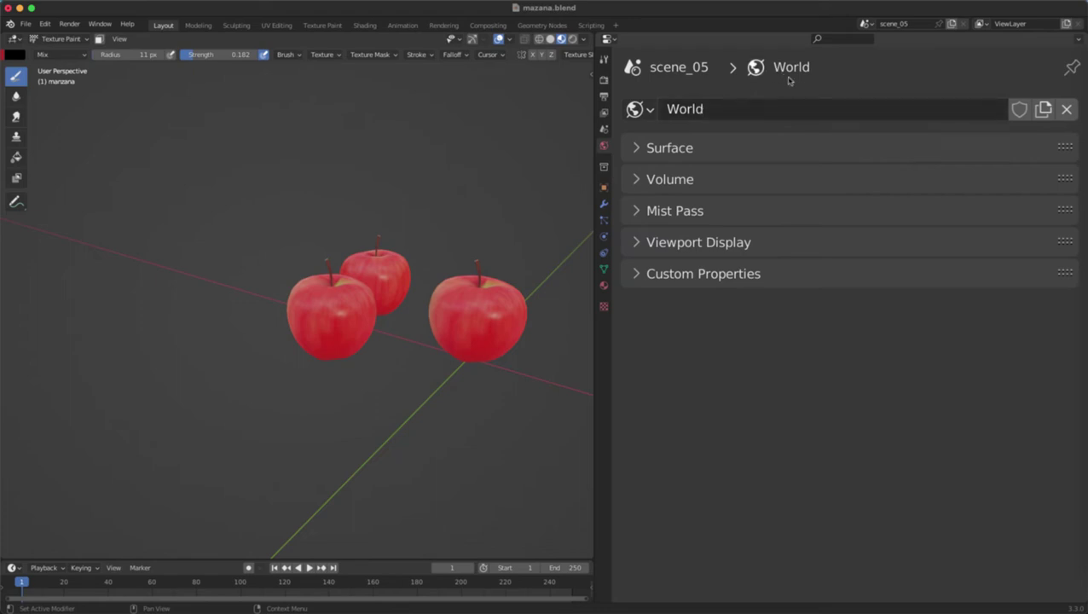
left_click(647, 109)
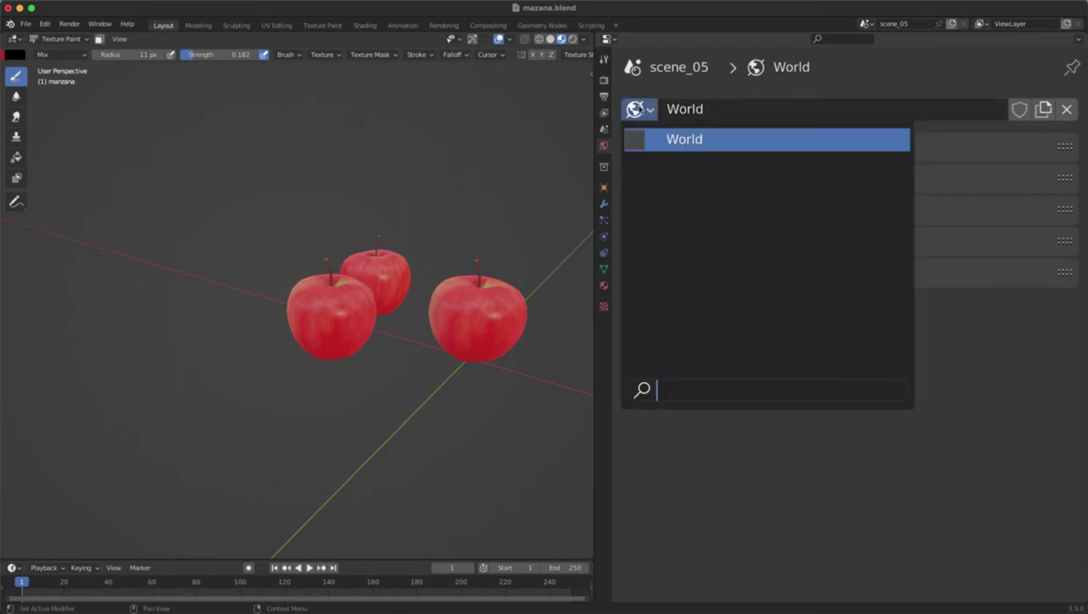
left_click(639, 107)
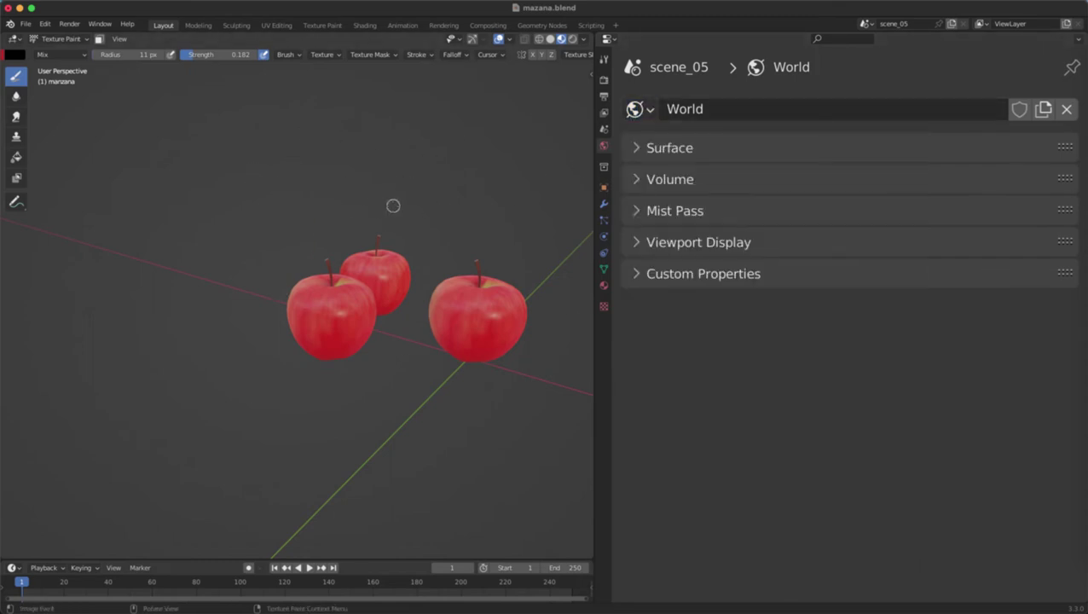
Step: Create a copy of the current world and name it espacio
mouse_move(415, 223)
middle_mouse_down()
mouse_move(458, 201)
mouse_move(360, 245)
middle_mouse_up()
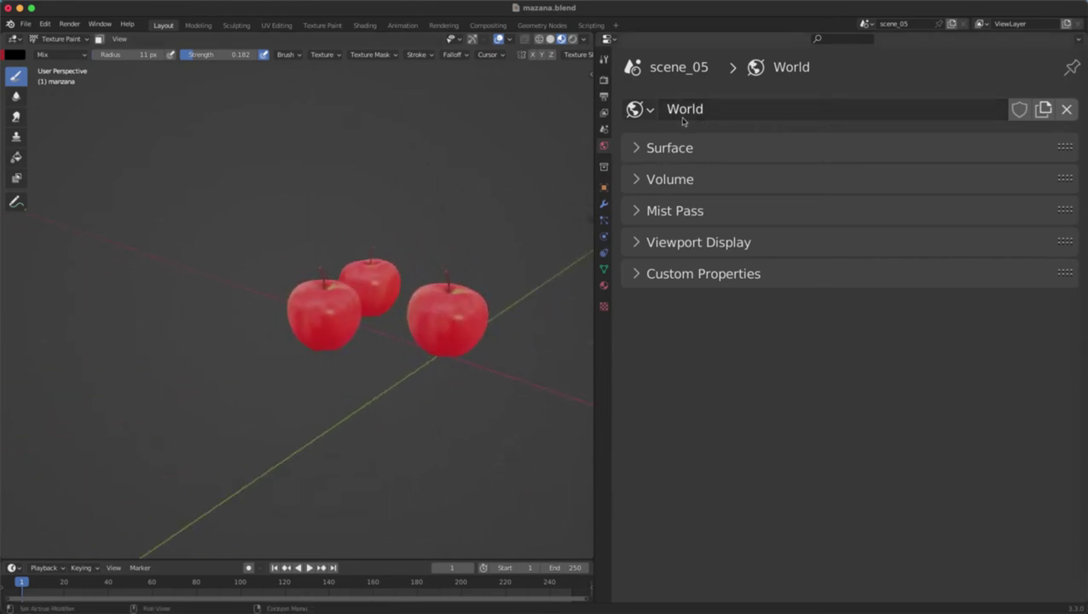
left_click(1043, 111)
left_click(704, 111)
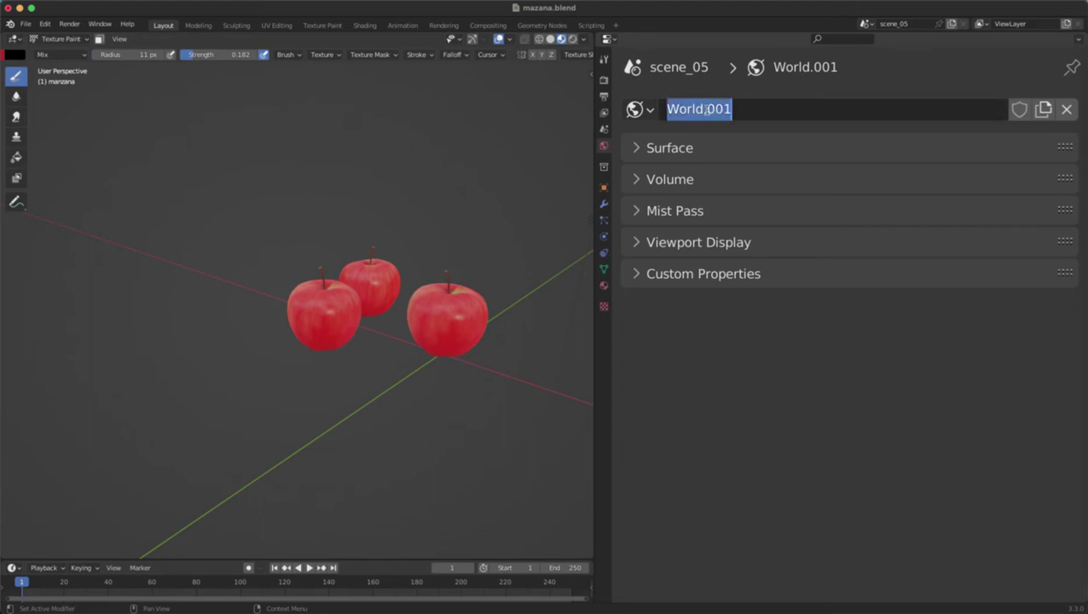
type("espacio")
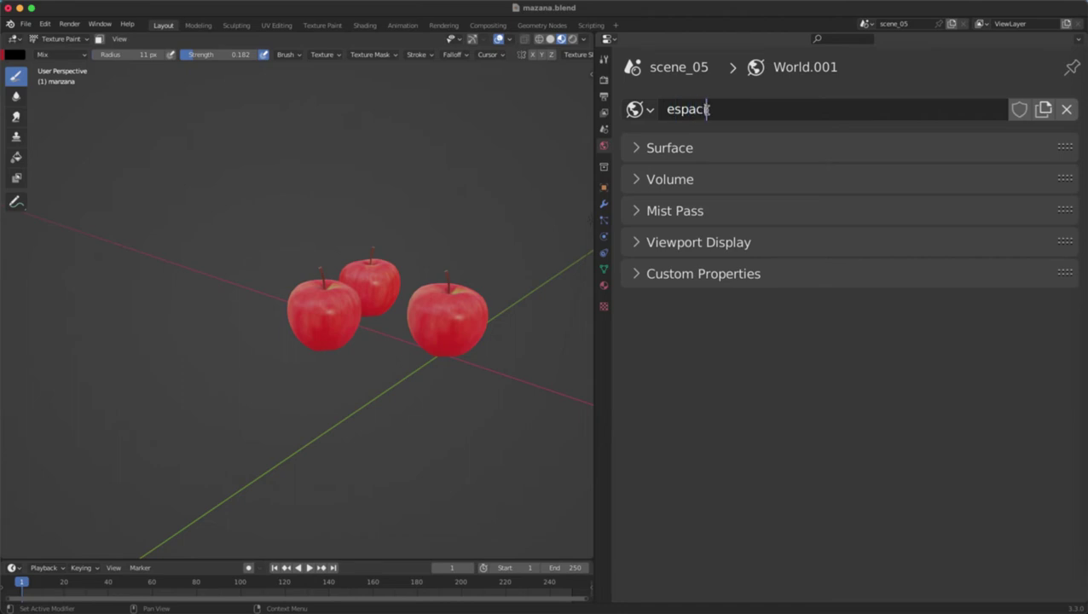
key("Return")
Step: Switch the scene's active world to World and back to espacio
left_click(637, 109)
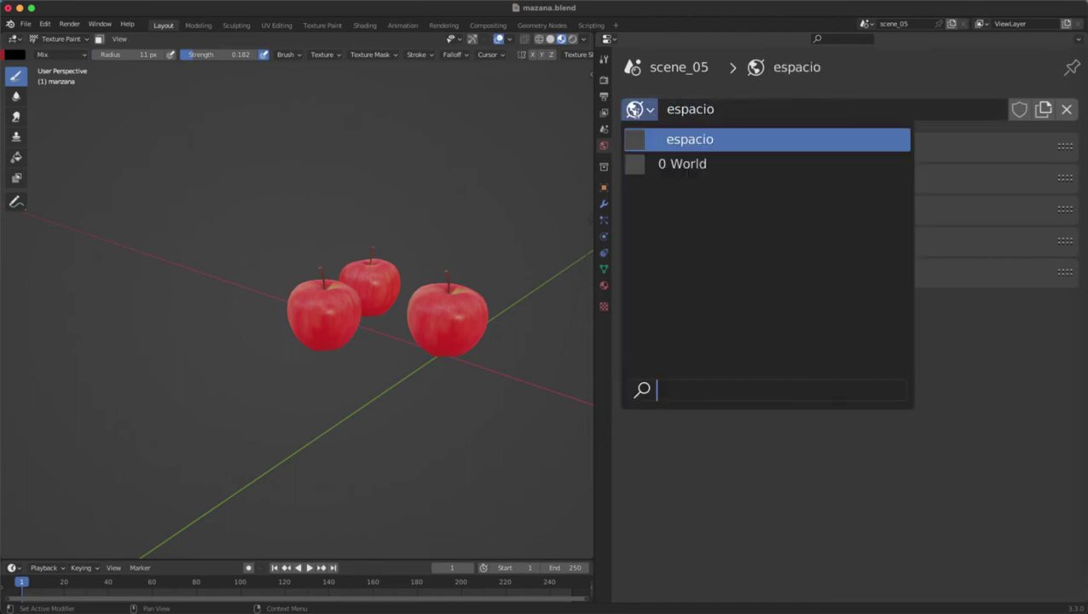
left_click(674, 164)
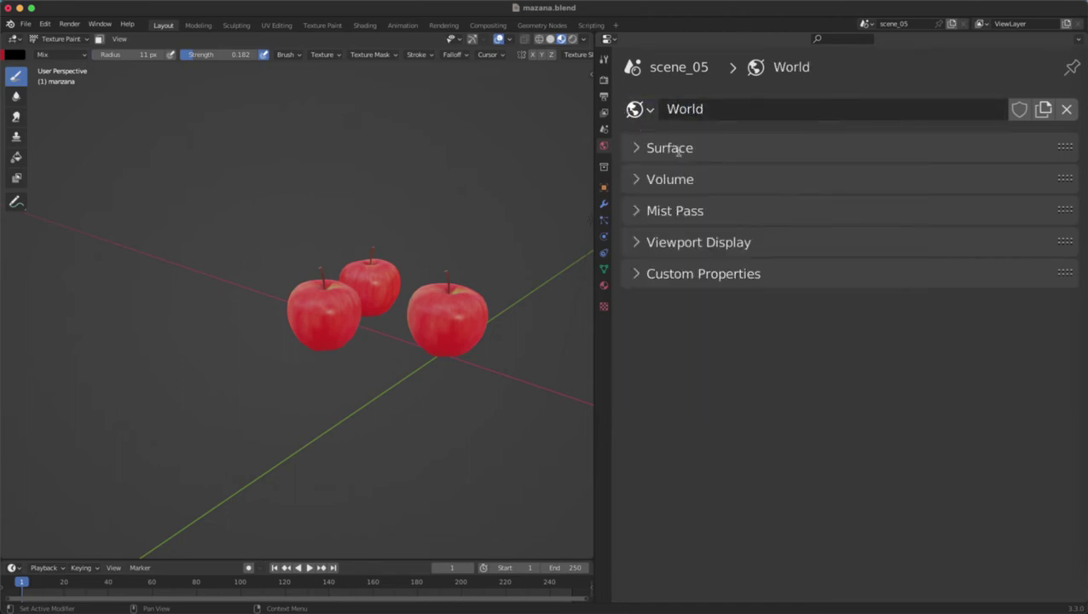
left_click(638, 109)
left_click(672, 139)
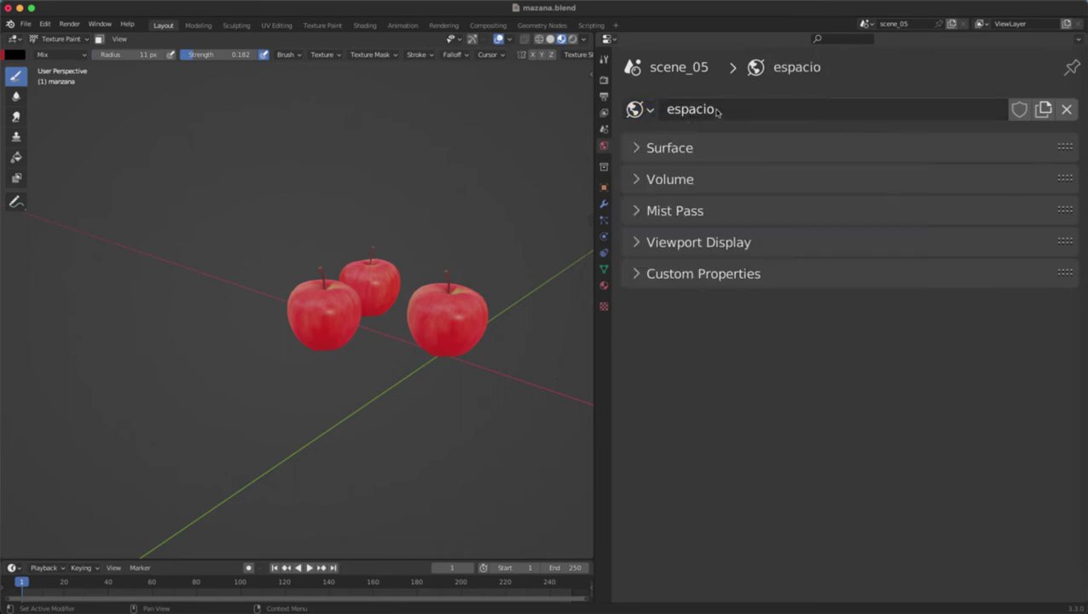
Step: Create a copy of the espacio world, name it cielo, and keep it as the active world
left_click(1042, 109)
left_click(821, 113)
type("cielo")
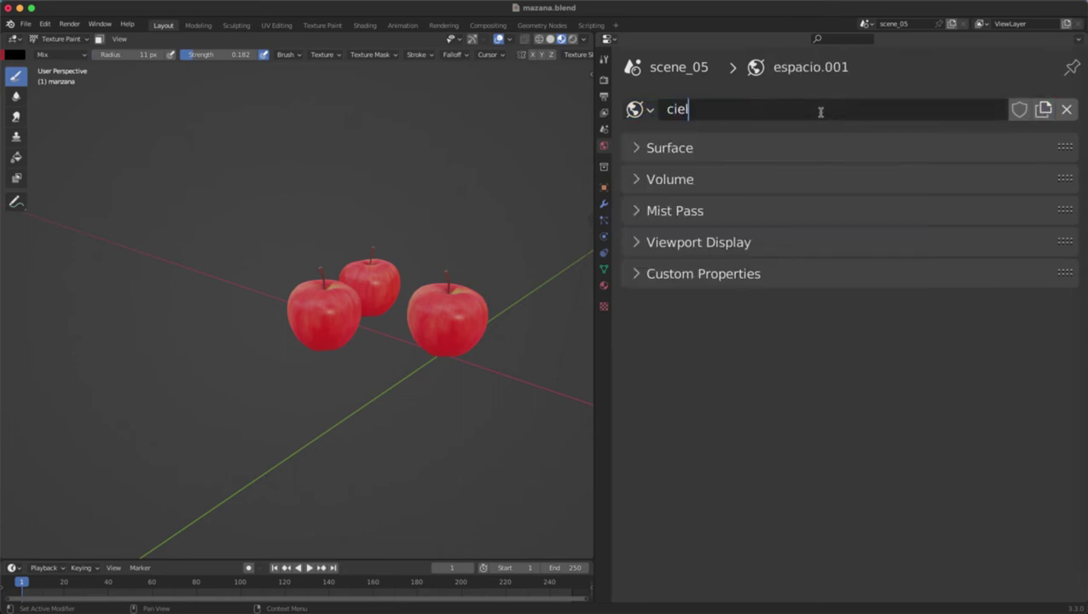
key("Return")
left_click(636, 108)
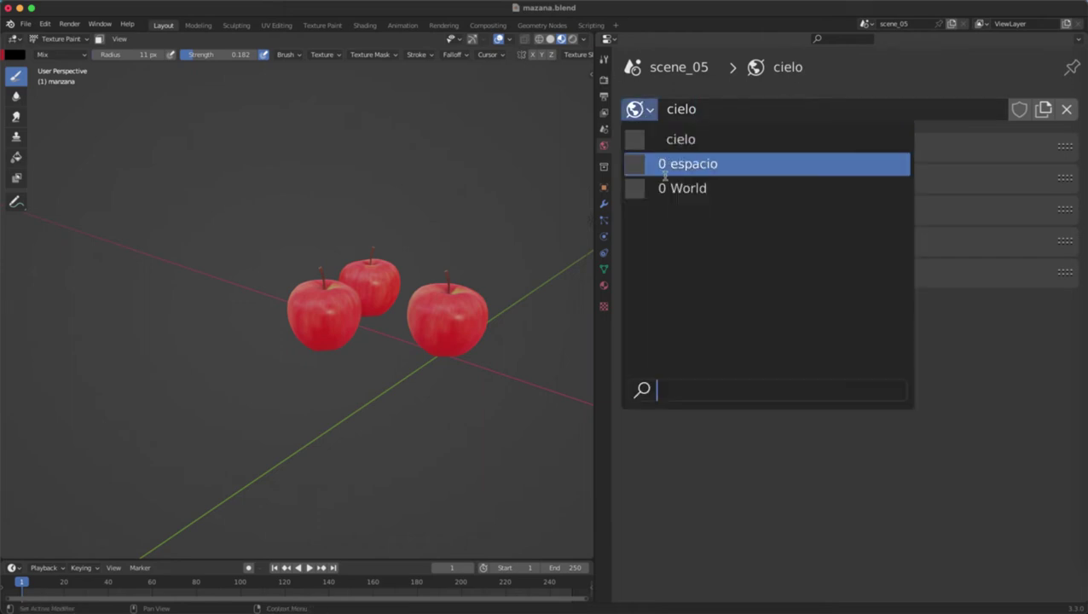
left_click(682, 137)
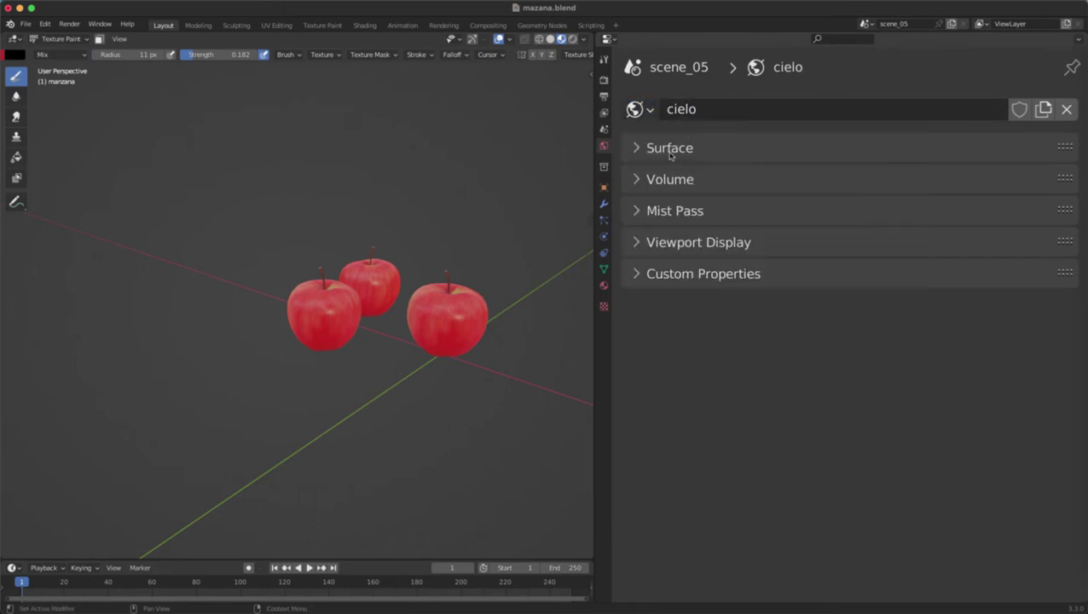
Step: Expand the Surface settings of the cielo world
left_click(670, 150)
left_click(664, 149)
left_click(664, 150)
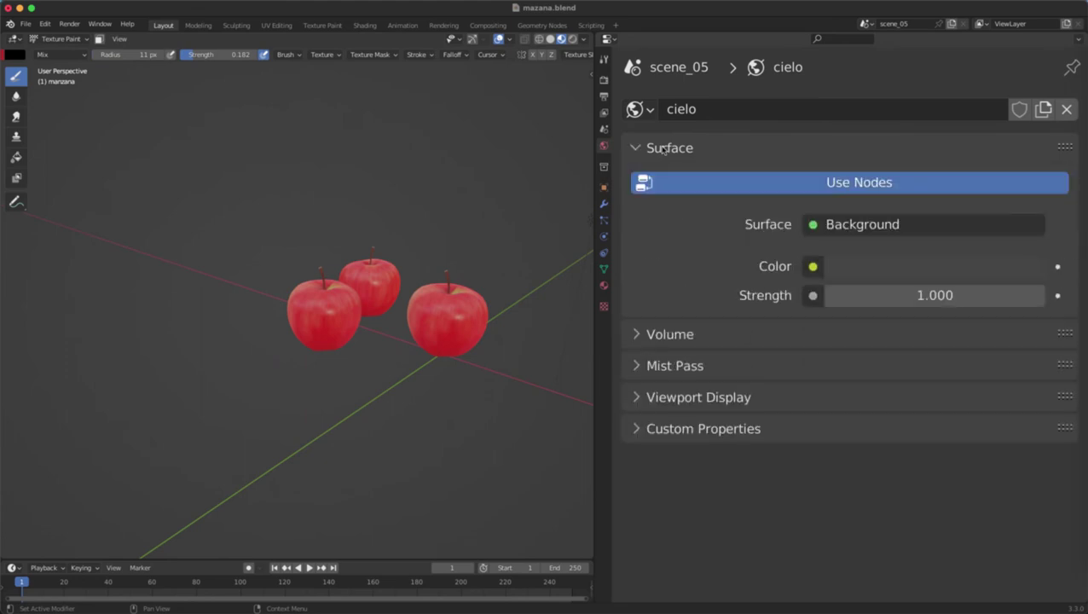
left_click(663, 152)
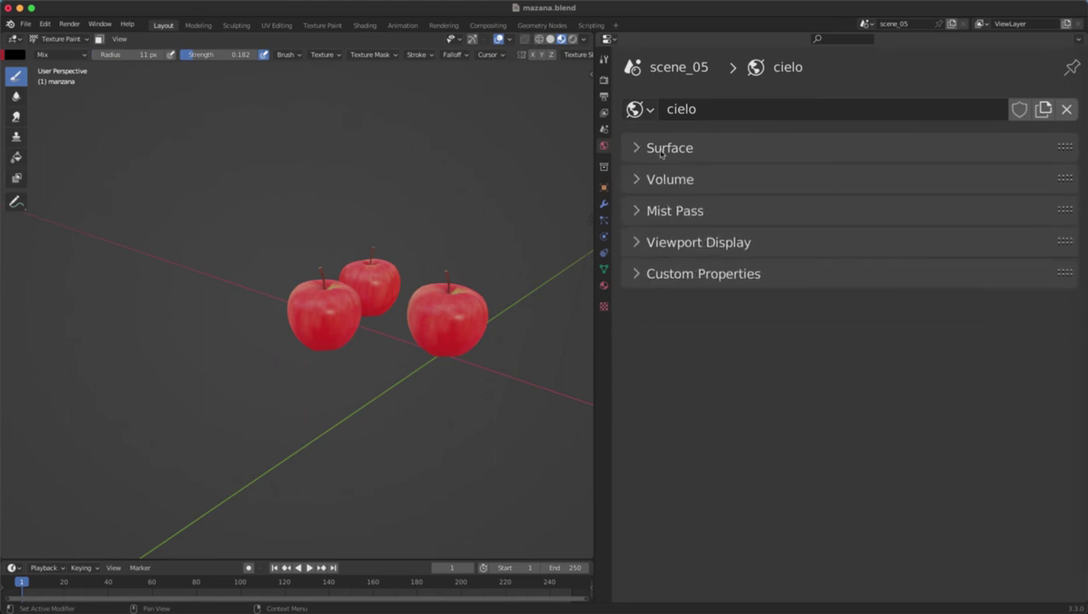
left_click(662, 152)
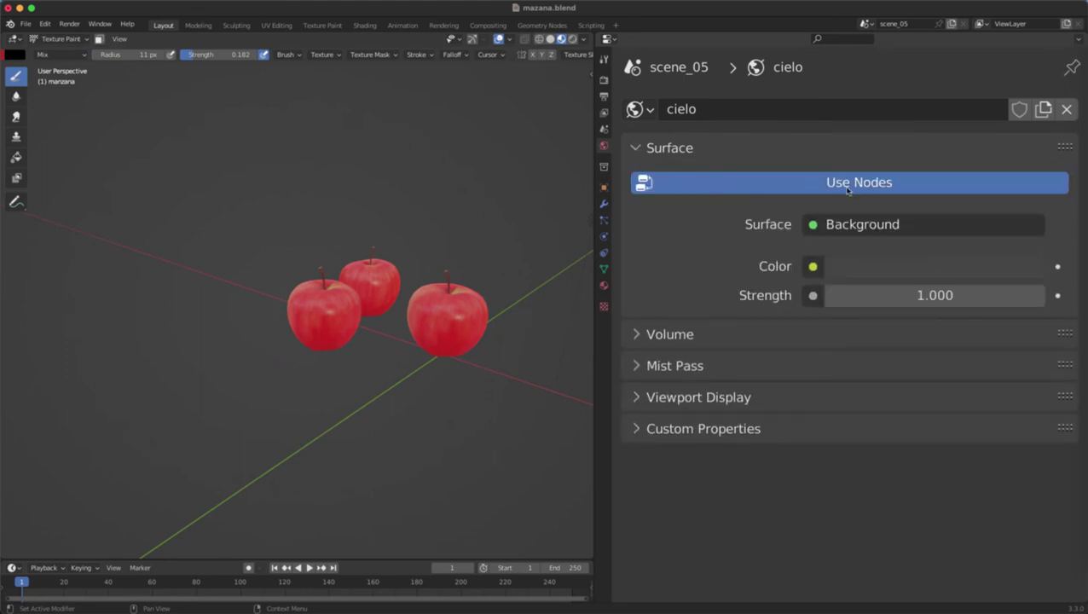
Step: Turn Use Nodes off and back on for the cielo world, comparing the effect in Rendered viewport shading
left_click(835, 186)
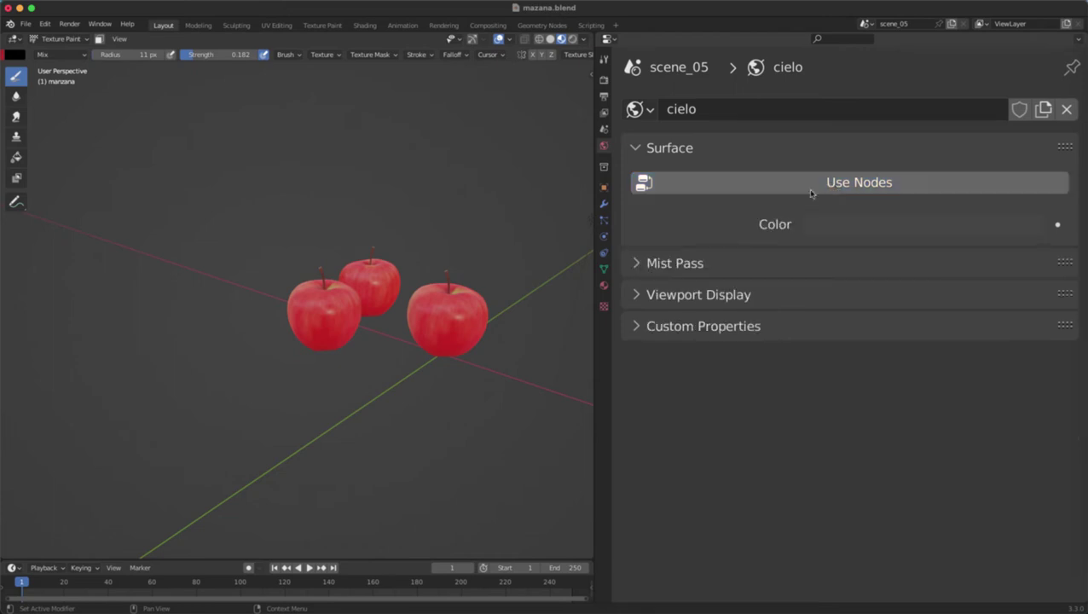
left_click(833, 185)
scroll(358, 204, "down", 2)
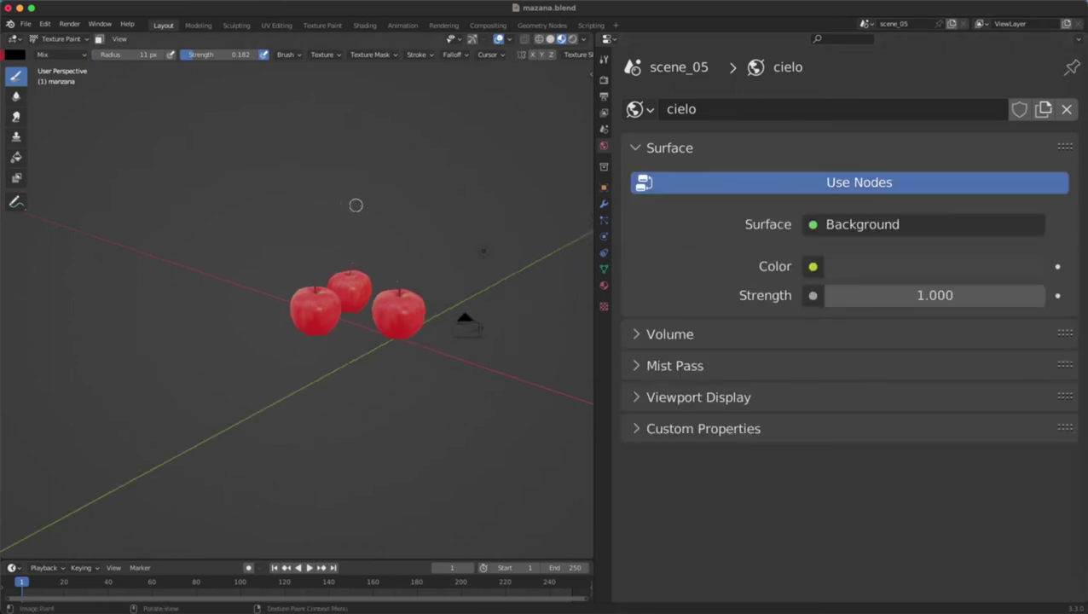
middle_click_drag(396, 228, 403, 247, "shift")
key("z")
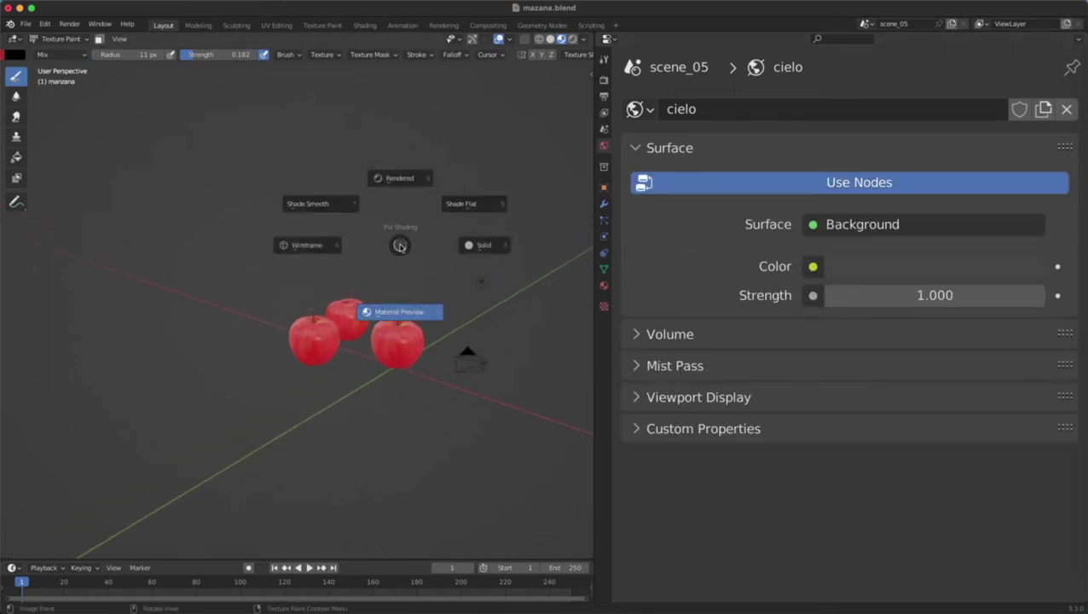
left_click(399, 177)
scroll(390, 222, "up", 3)
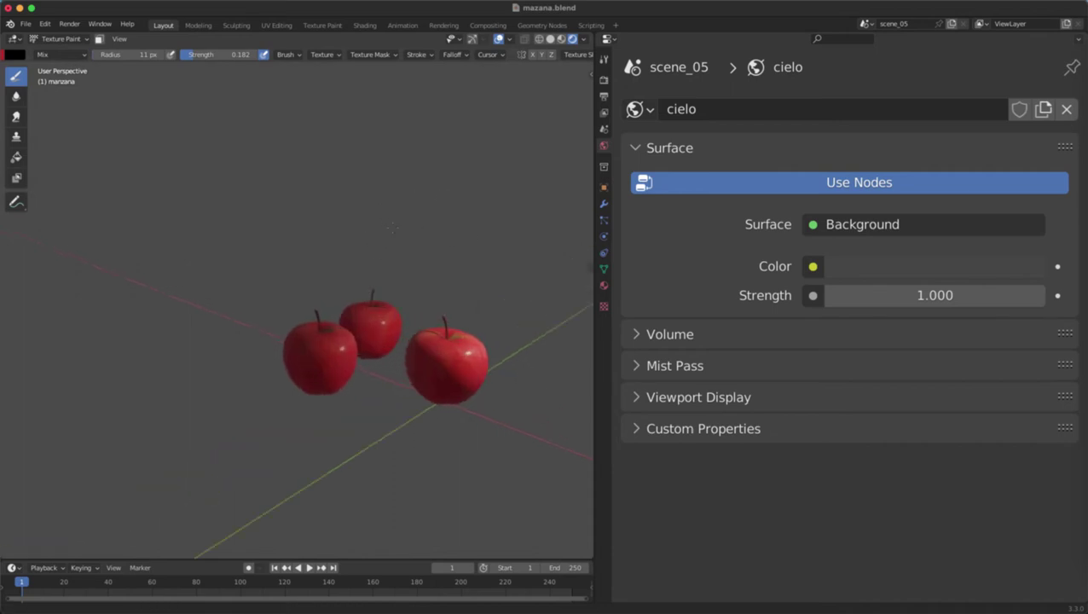
left_click(847, 191)
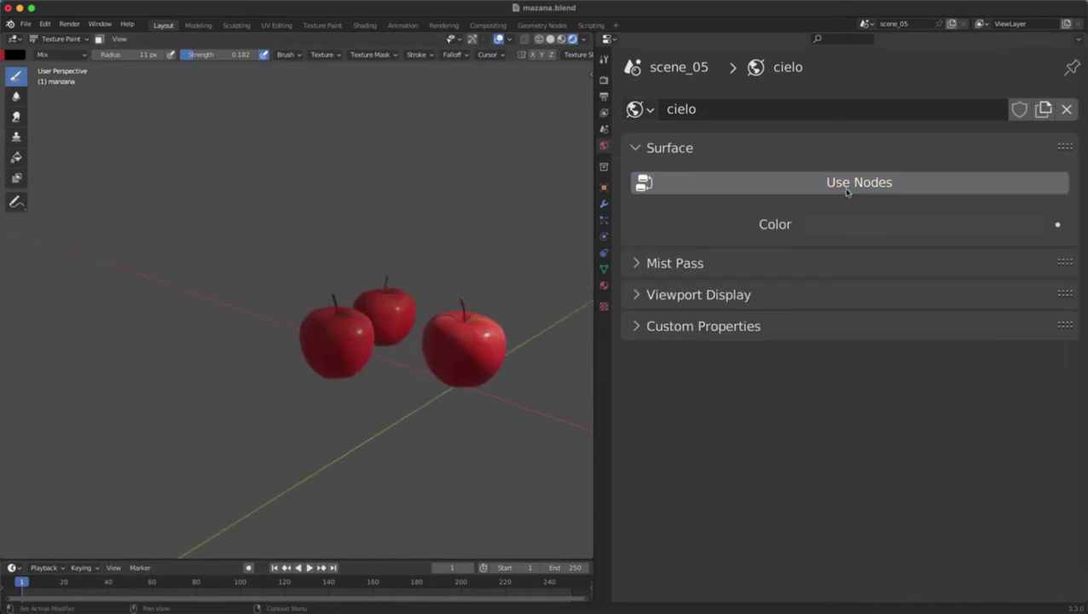
left_click(847, 191)
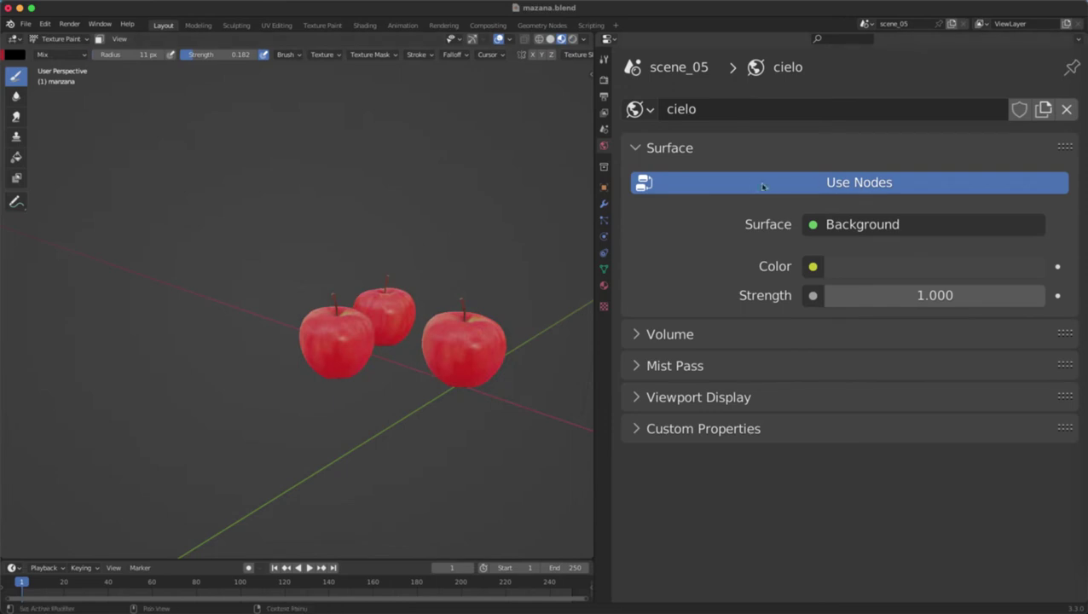
Step: Set the cielo world's background color to dark green and display the viewport in Rendered shading
left_click(874, 266)
left_click_drag(921, 351, 882, 358)
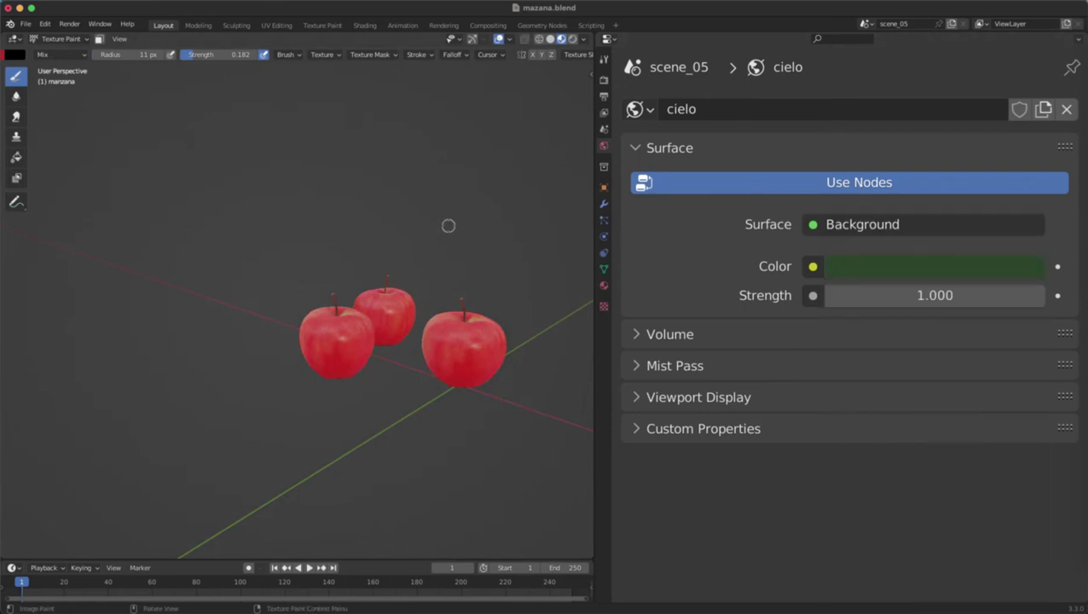
key("z")
left_click(487, 136)
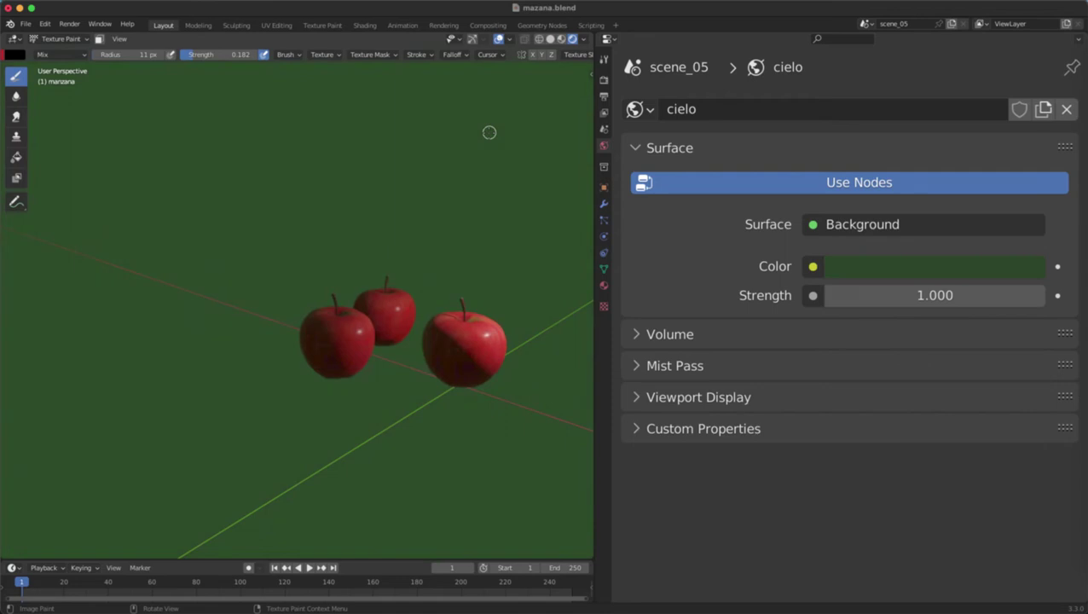
Step: Toggle Use Nodes off and on repeatedly to compare the rendered background with and without the green node color
left_click(755, 179)
left_click(755, 182)
left_click(756, 183)
left_click(756, 184)
left_click(755, 184)
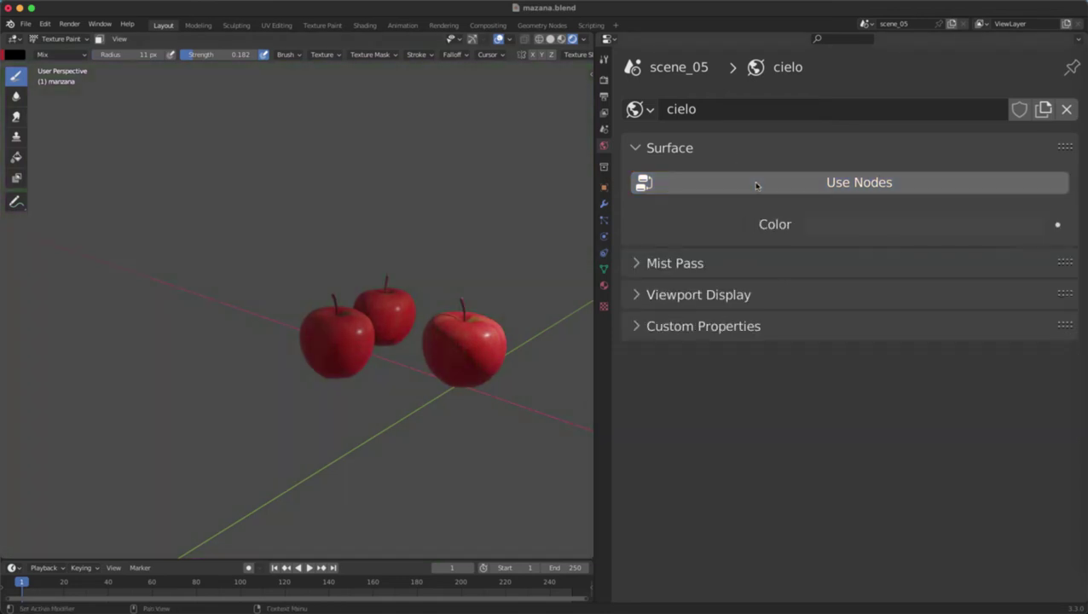
left_click(755, 184)
left_click(755, 184)
left_click(755, 184)
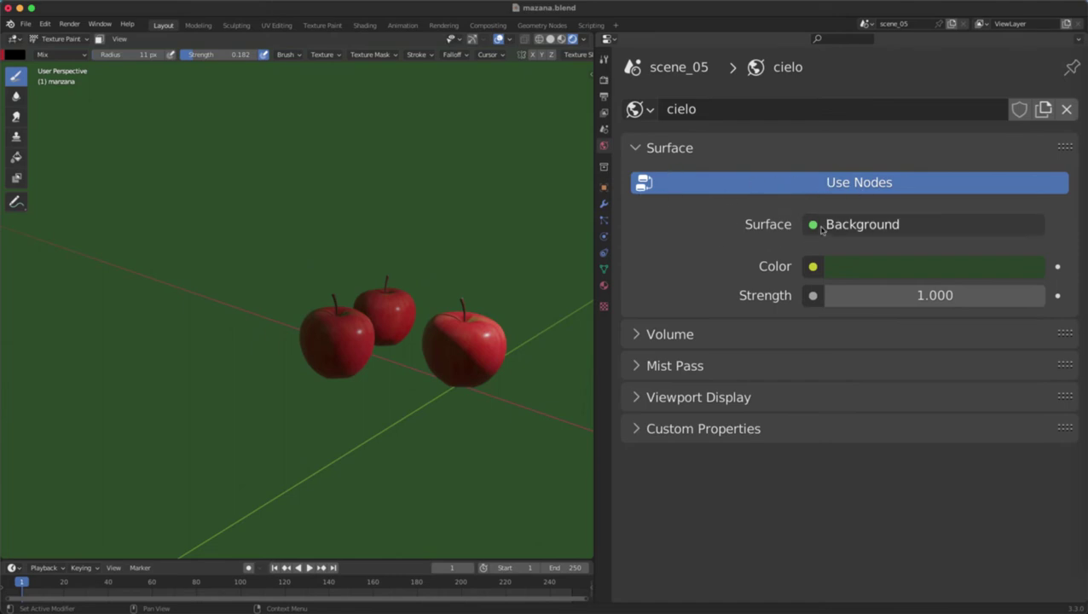
Step: Review the available surface shaders and set the cielo world's surface to Emission
left_click(861, 225)
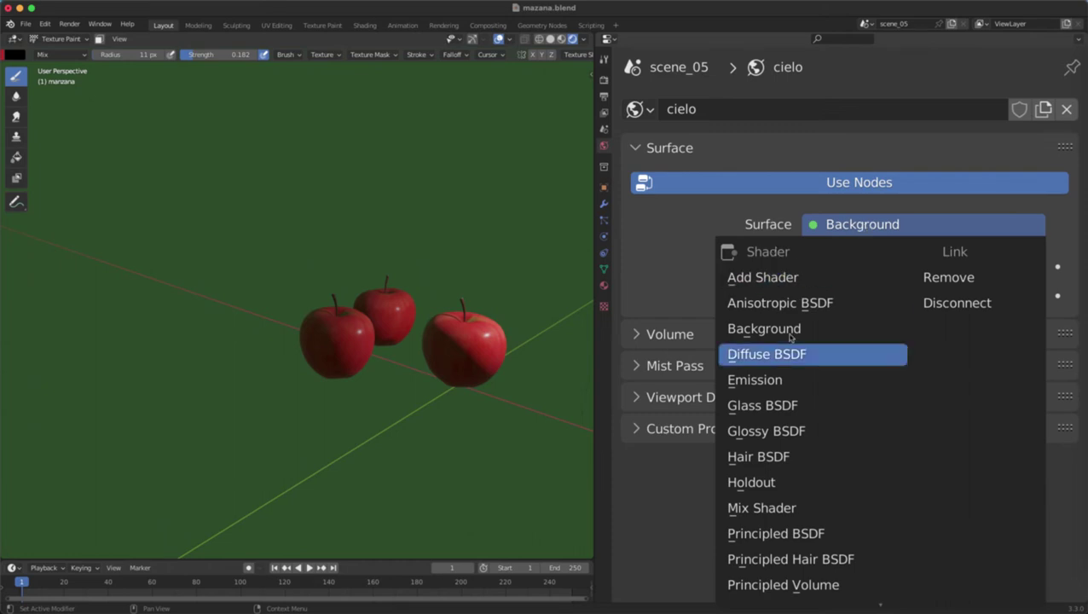
scroll(775, 538, "down", 11)
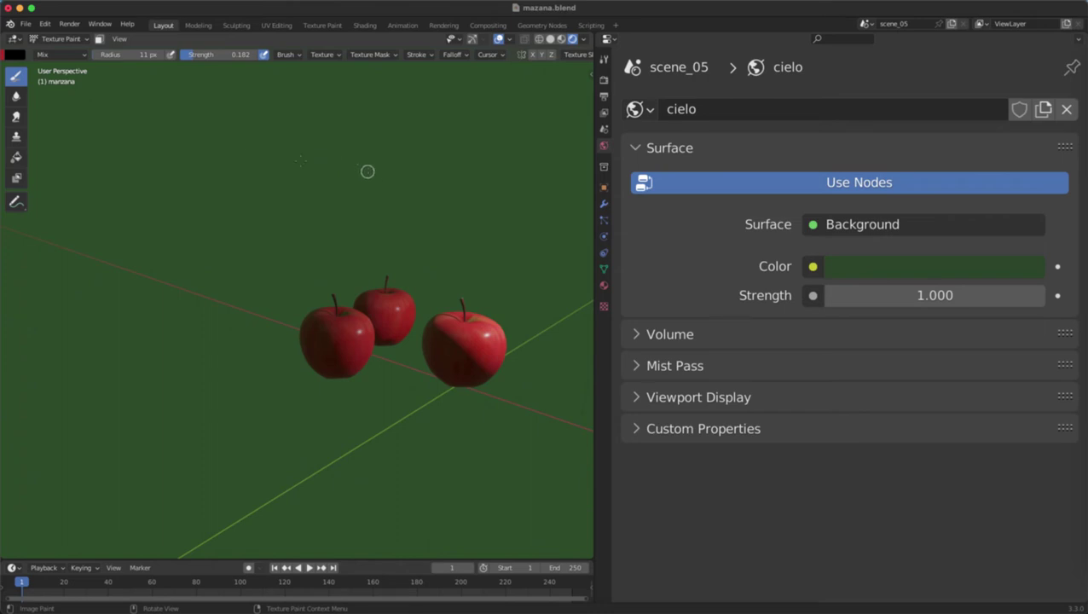
middle_click_drag(367, 170, 285, 149)
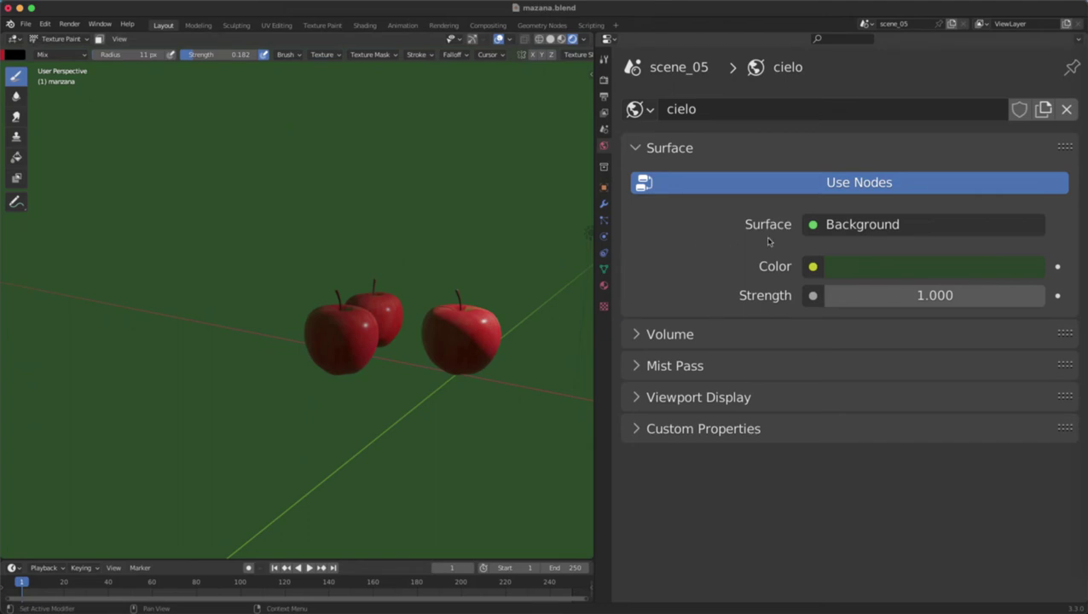
left_click(861, 224)
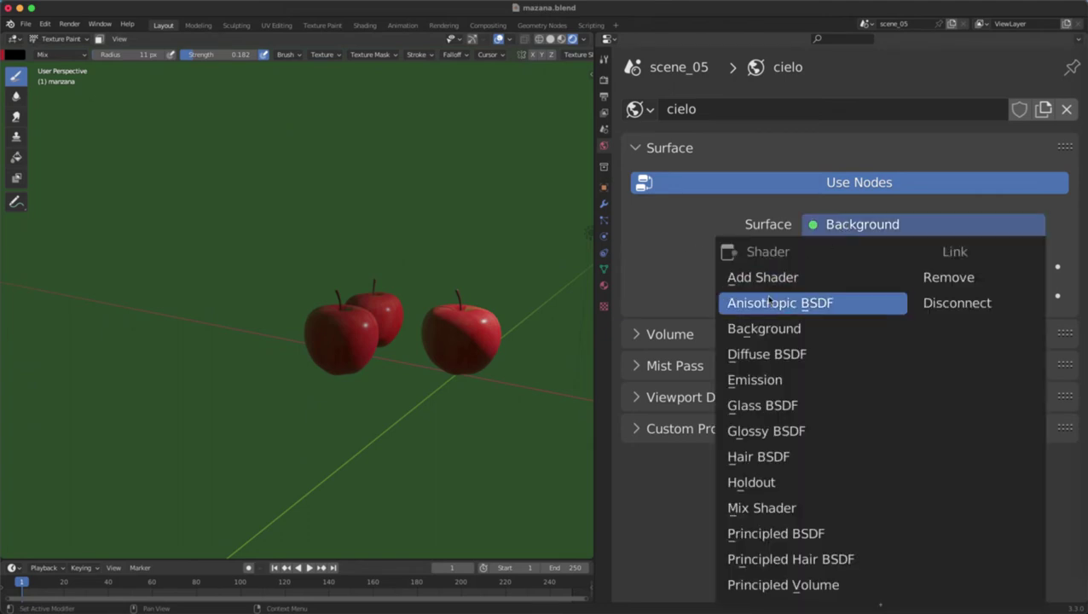
left_click(778, 381)
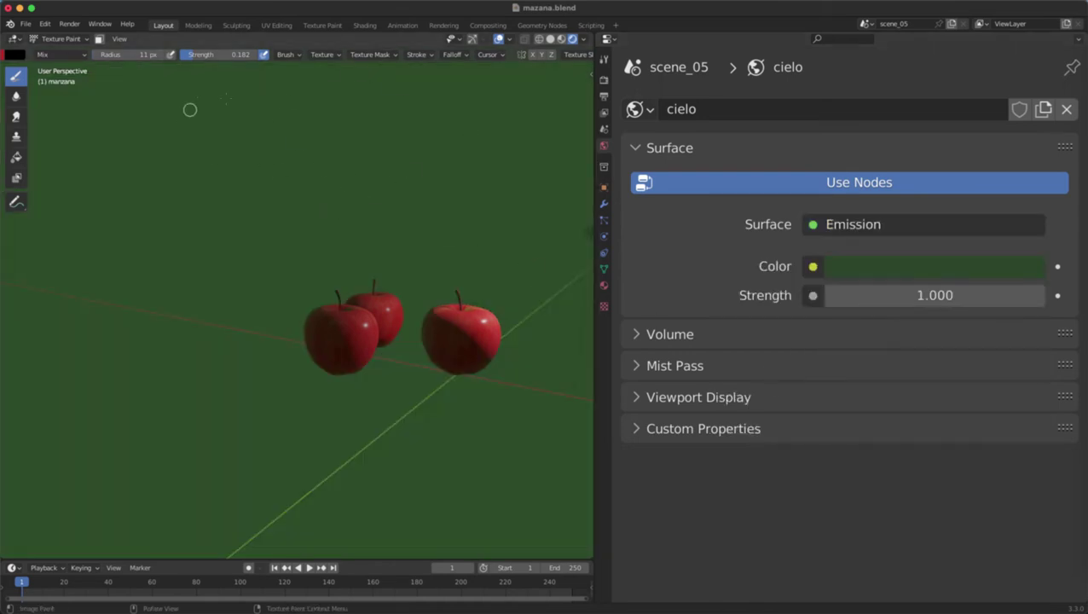
Step: Set the cielo world's emission strength to 13.1 and its color to dark blue, about hue 0.62 and saturation 0.74
left_click_drag(852, 295, 955, 295)
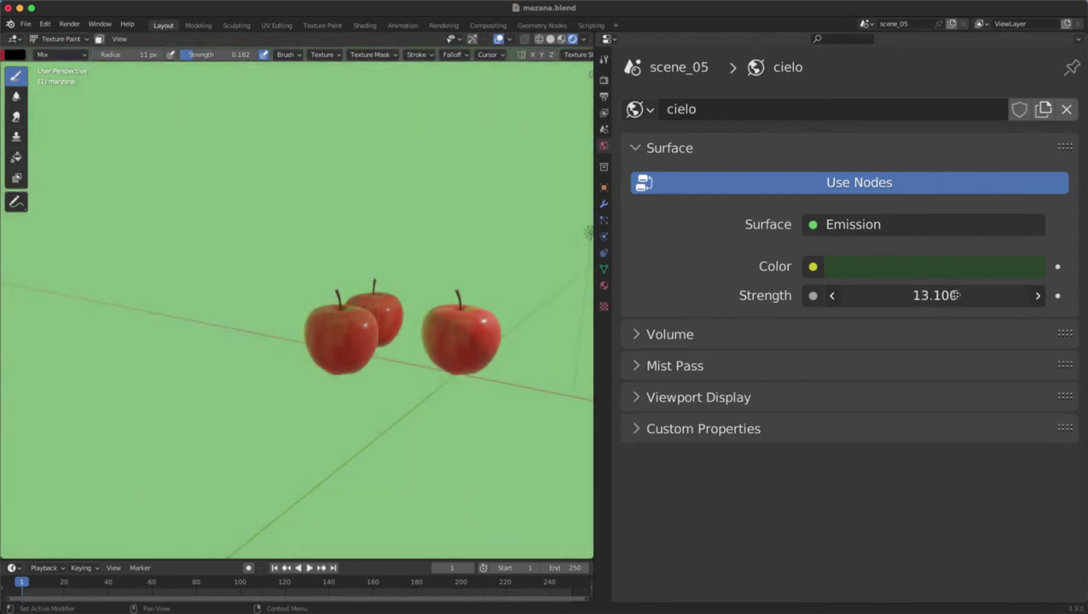
left_click(835, 267)
left_click_drag(888, 348, 952, 340)
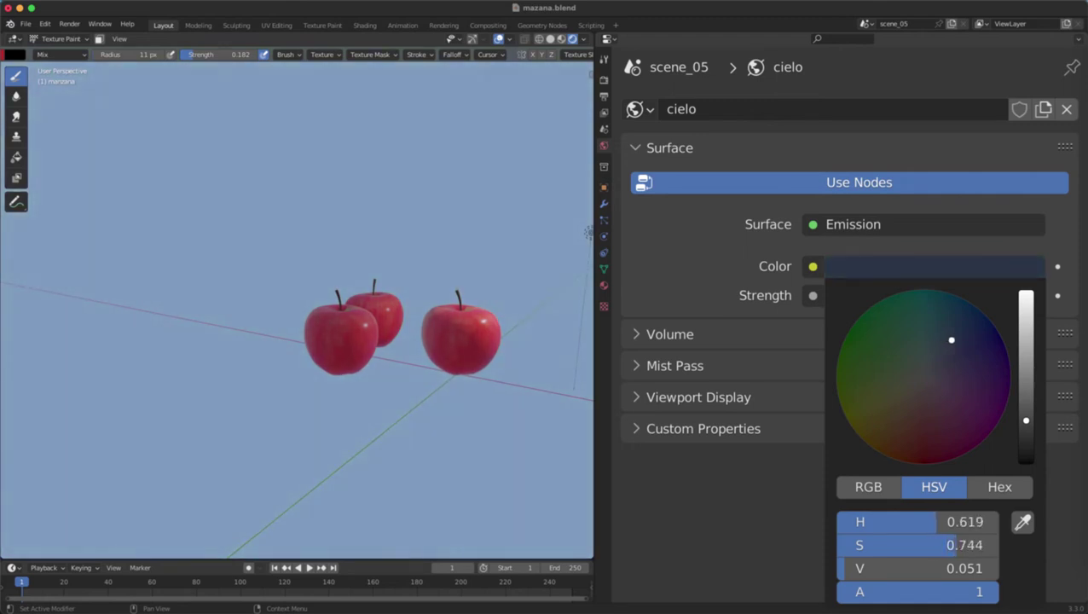
Step: Raise the emission strength to 18.3 and inspect the lighting on the apples up close
left_click_drag(903, 295, 951, 295)
scroll(481, 332, "up", 3)
mouse_move(481, 333)
middle_mouse_down()
mouse_move(436, 326)
mouse_move(401, 278)
mouse_move(376, 275)
mouse_move(376, 284)
mouse_move(358, 261)
mouse_move(373, 264)
mouse_move(365, 241)
mouse_move(340, 231)
mouse_move(339, 256)
middle_mouse_up()
scroll(401, 278, "up", 1)
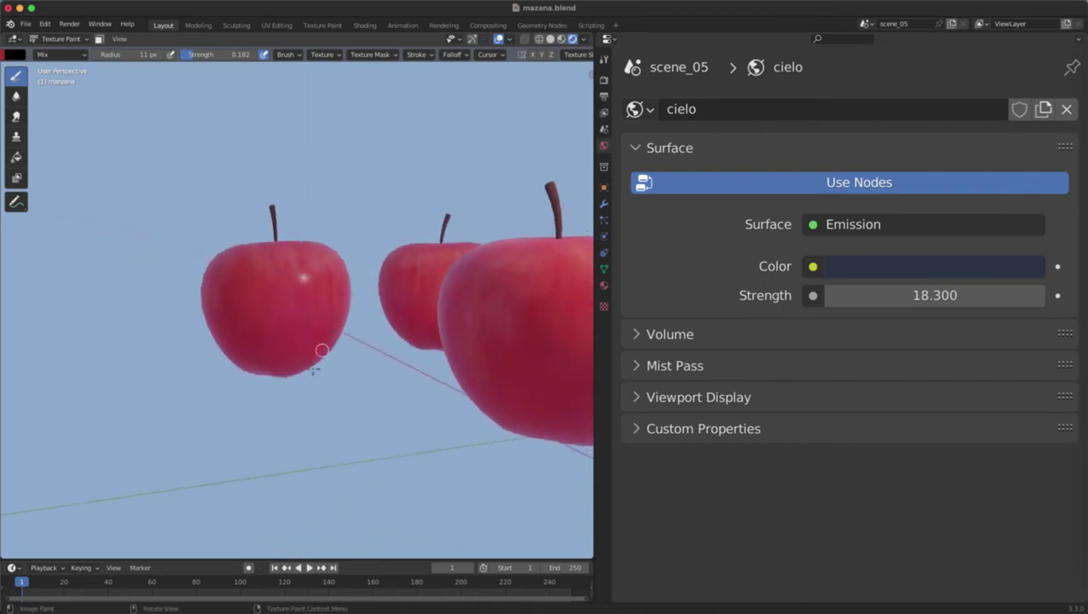
middle_click_drag(316, 349, 345, 335)
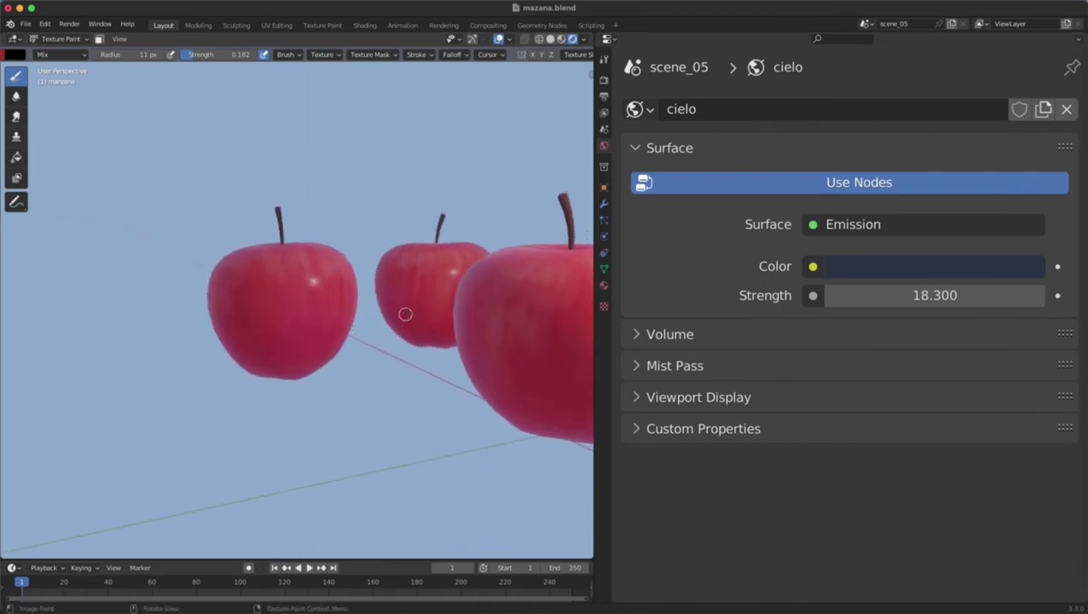
Step: Lower the emission strength to 12.1 and shift the color through dark yellow to a neutral dark gray
left_click_drag(927, 294, 871, 294)
left_click(866, 270)
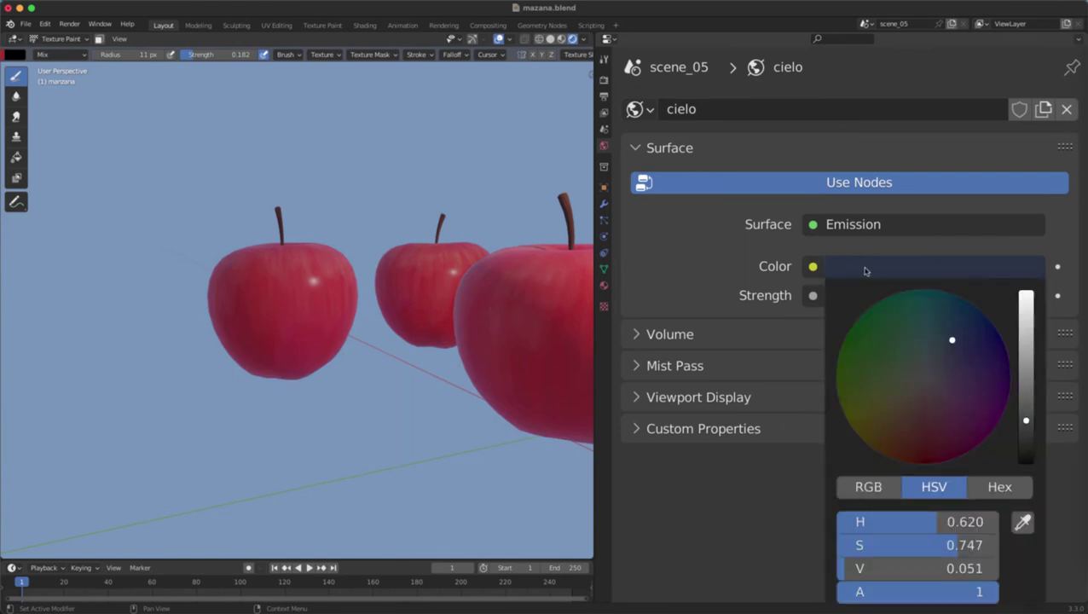
left_click_drag(942, 334, 889, 402)
middle_click_drag(246, 232, 281, 232)
scroll(285, 233, "down", 2)
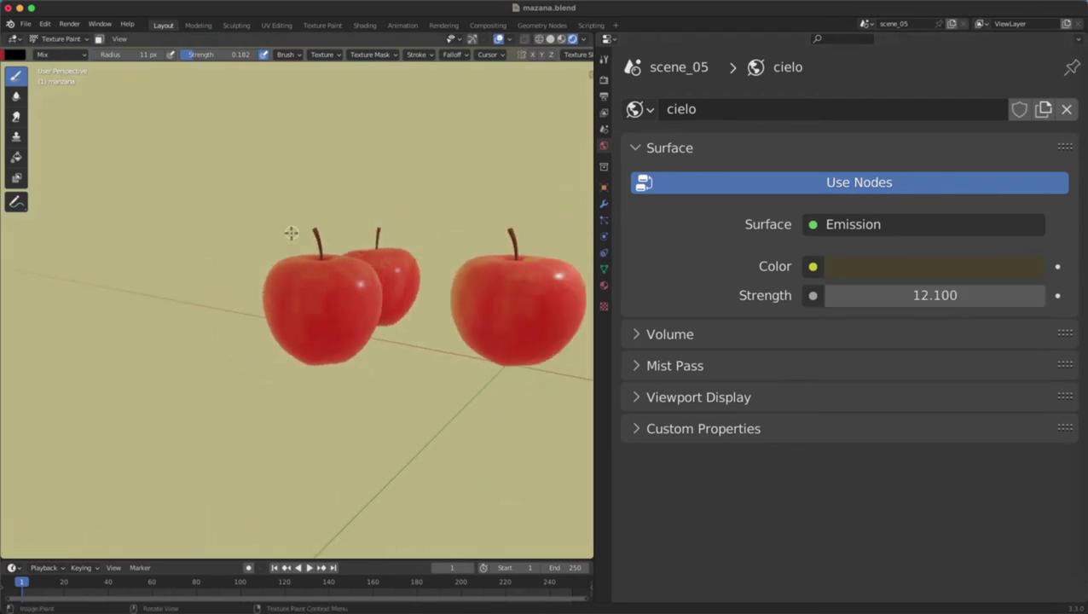
middle_click_drag(377, 236, 367, 230)
left_click(850, 270)
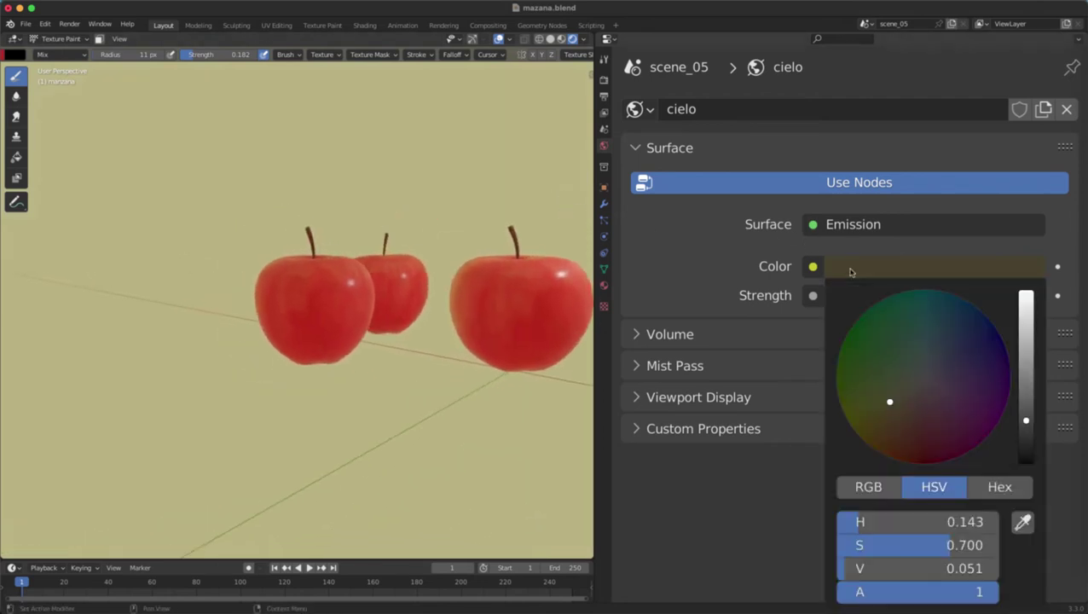
left_click_drag(889, 402, 923, 380)
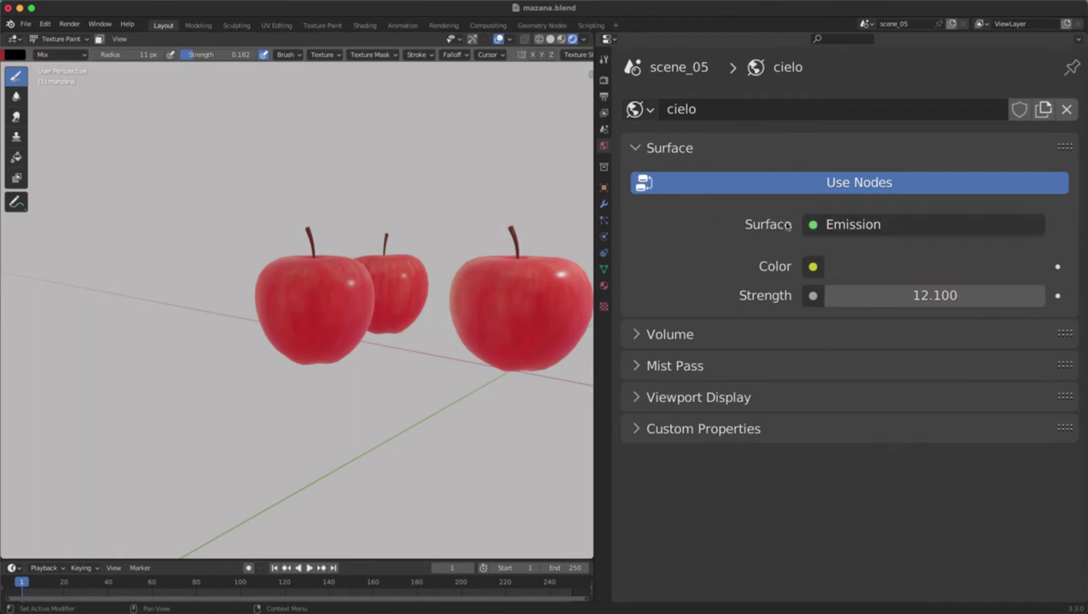
Step: Remove the Emission shader from the cielo world's surface and assign Diffuse BSDF with roughness 0
left_click(856, 224)
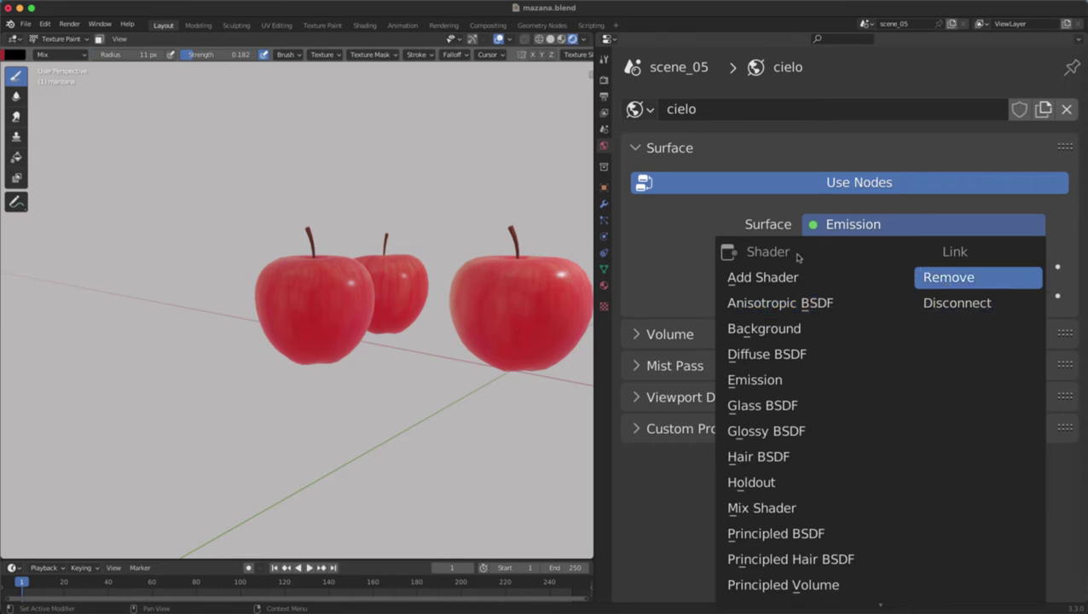
left_click(948, 277)
left_click(812, 224)
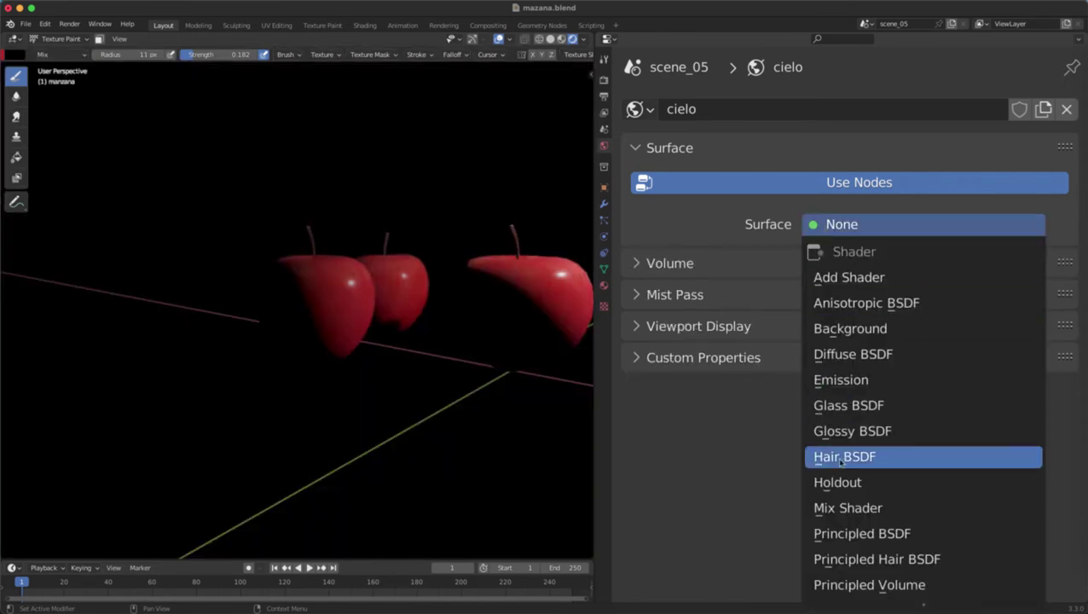
scroll(841, 458, "down", 10)
scroll(842, 459, "up", 16)
scroll(844, 458, "down", 1)
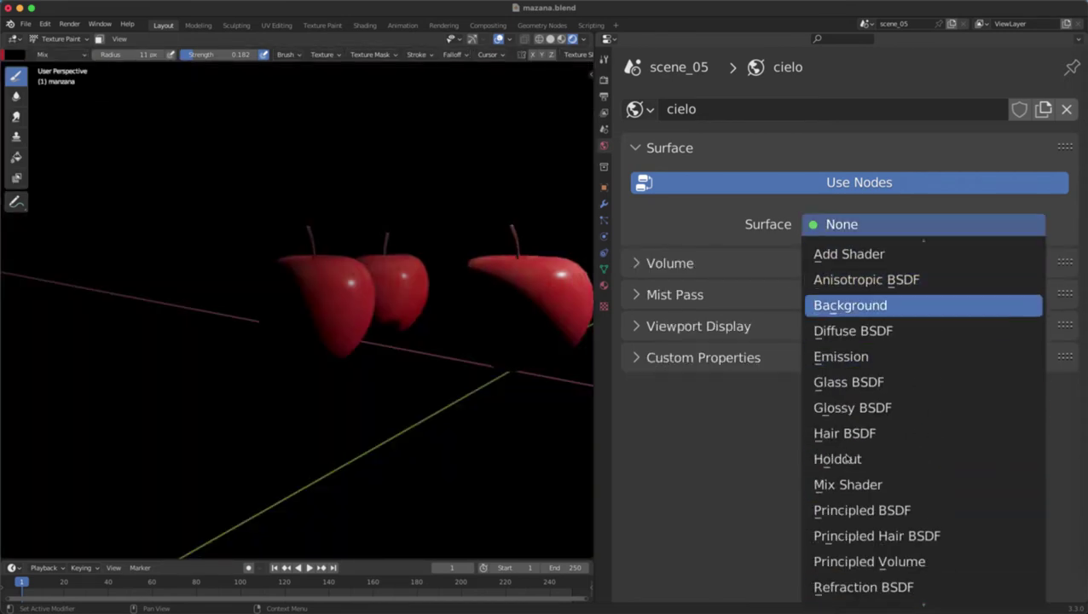
scroll(842, 459, "down", 18)
scroll(850, 343, "up", 16)
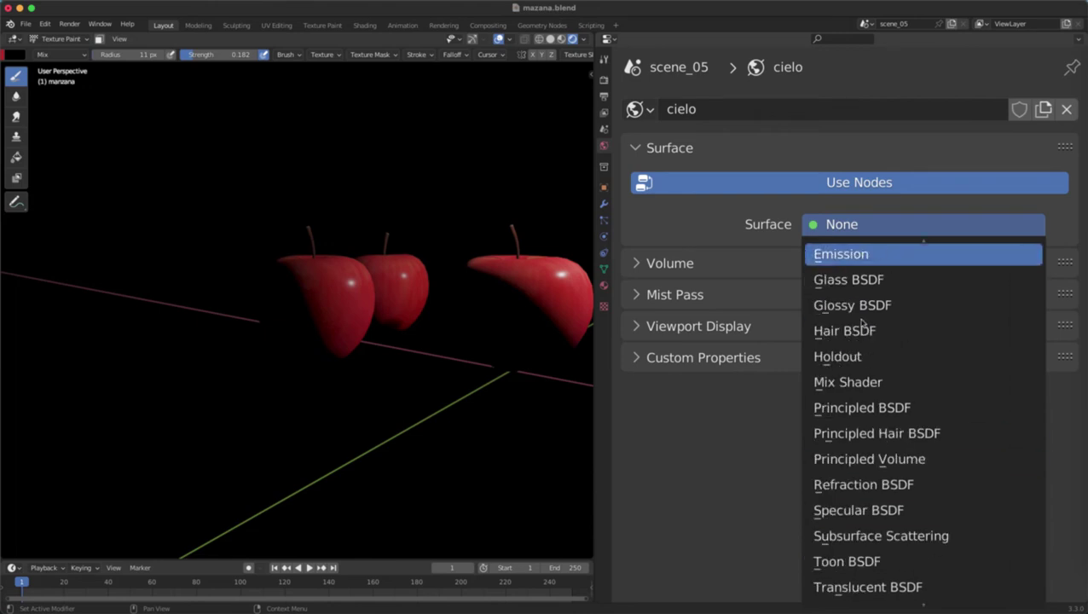
scroll(863, 322, "up", 2)
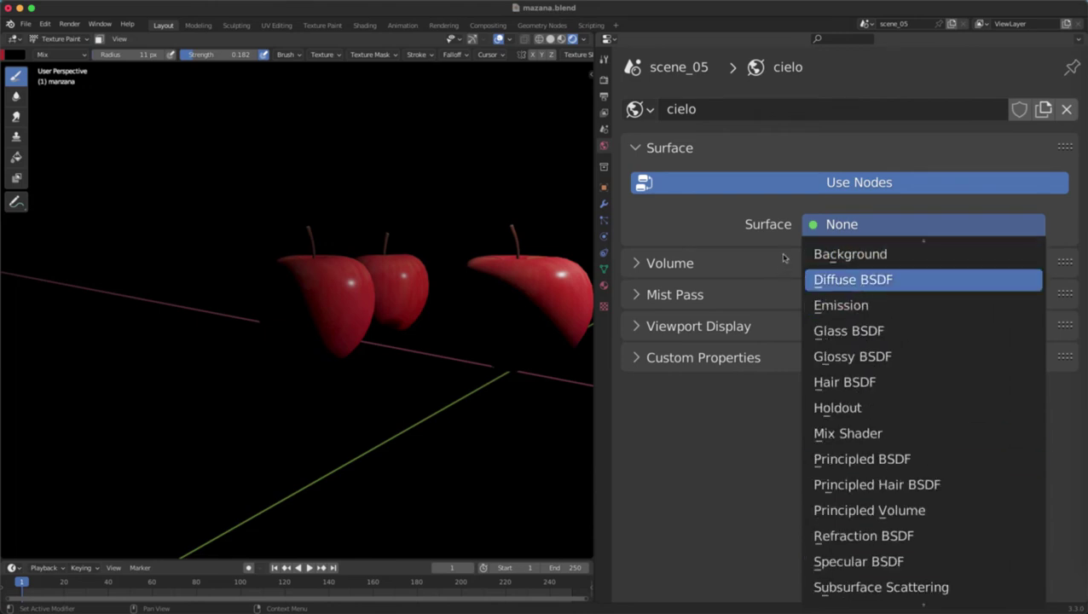
key("Return")
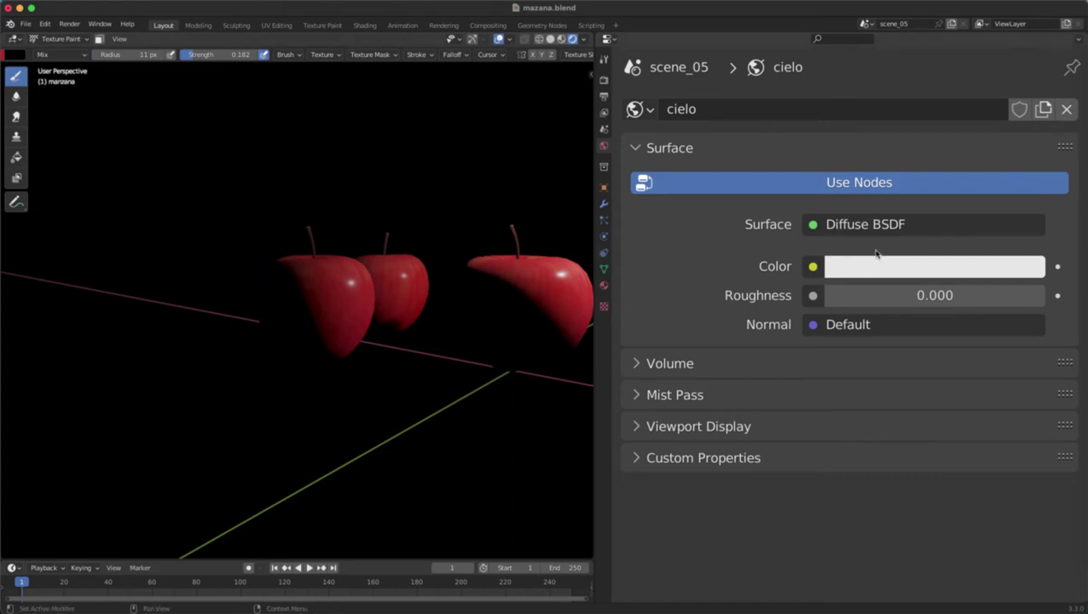
left_click_drag(853, 295, 826, 294)
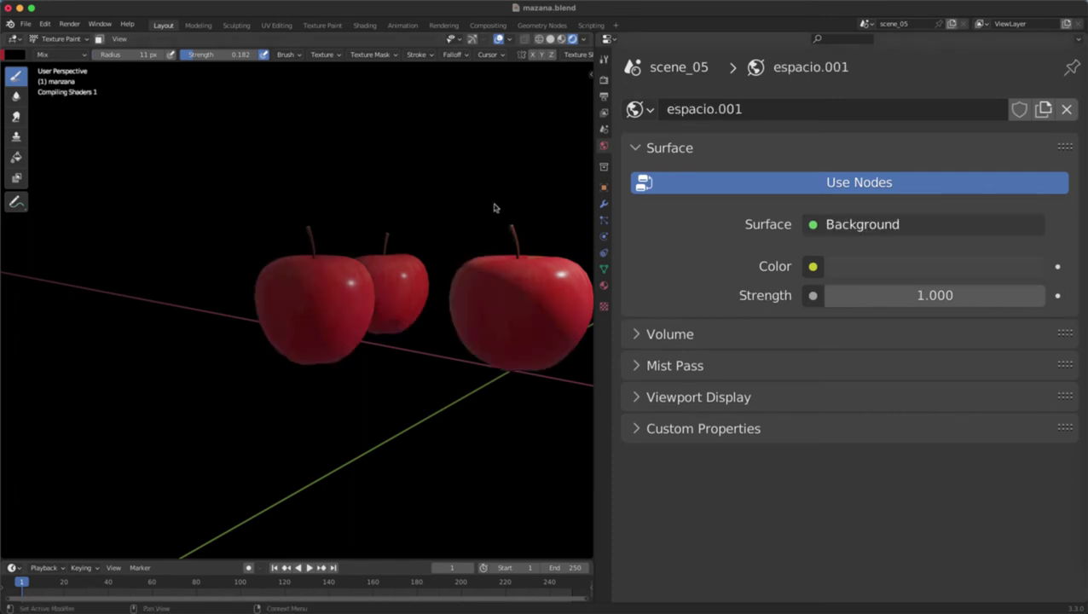
Step: Undo the changes back to the espacio world and choose Background as its surface shader
key("ctrl+z")
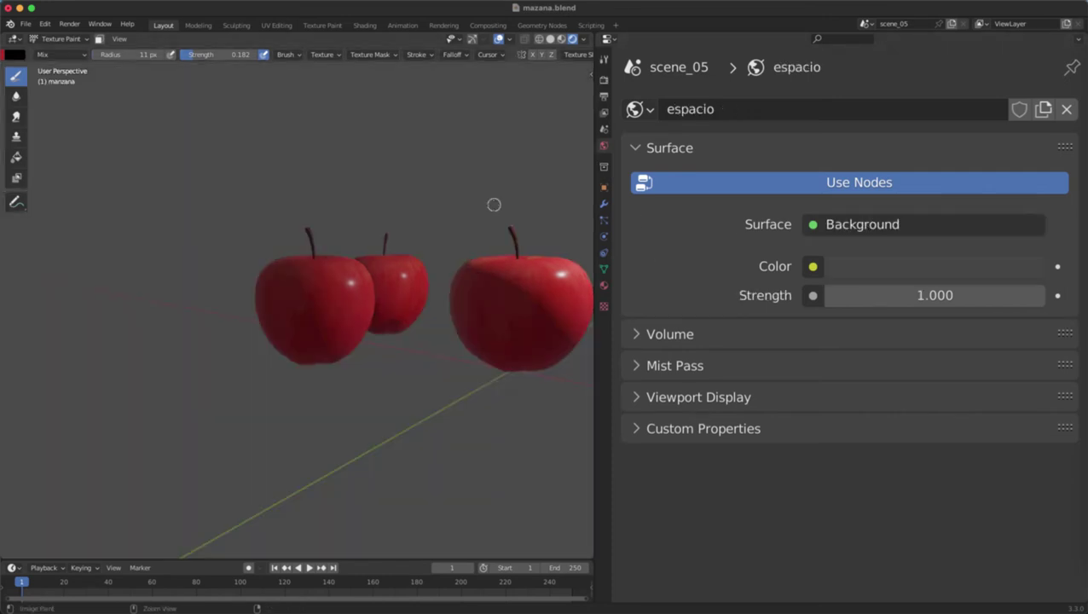
left_click(878, 226)
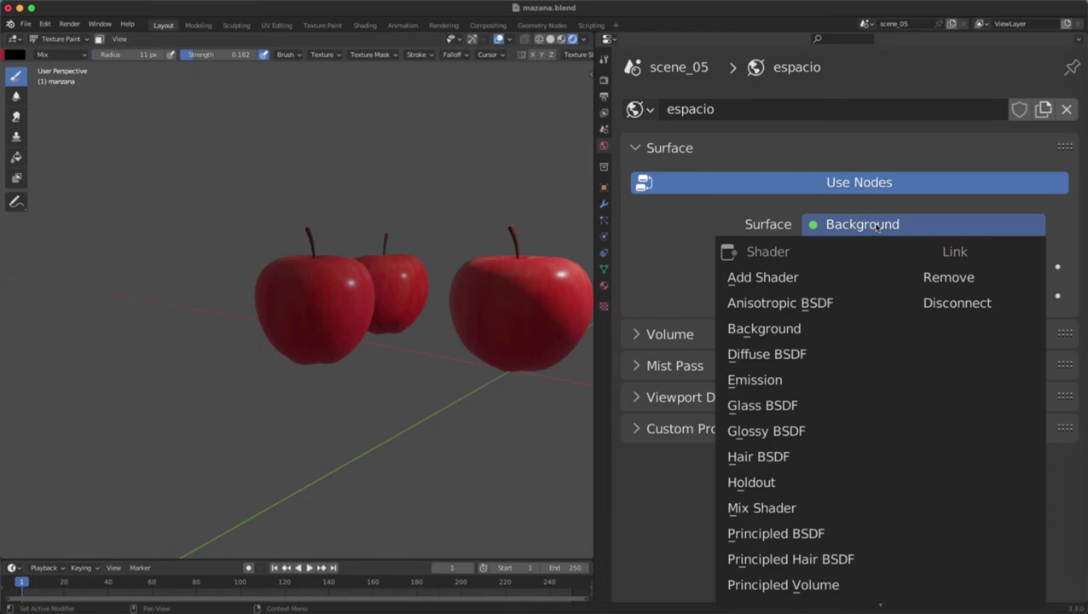
left_click(754, 329)
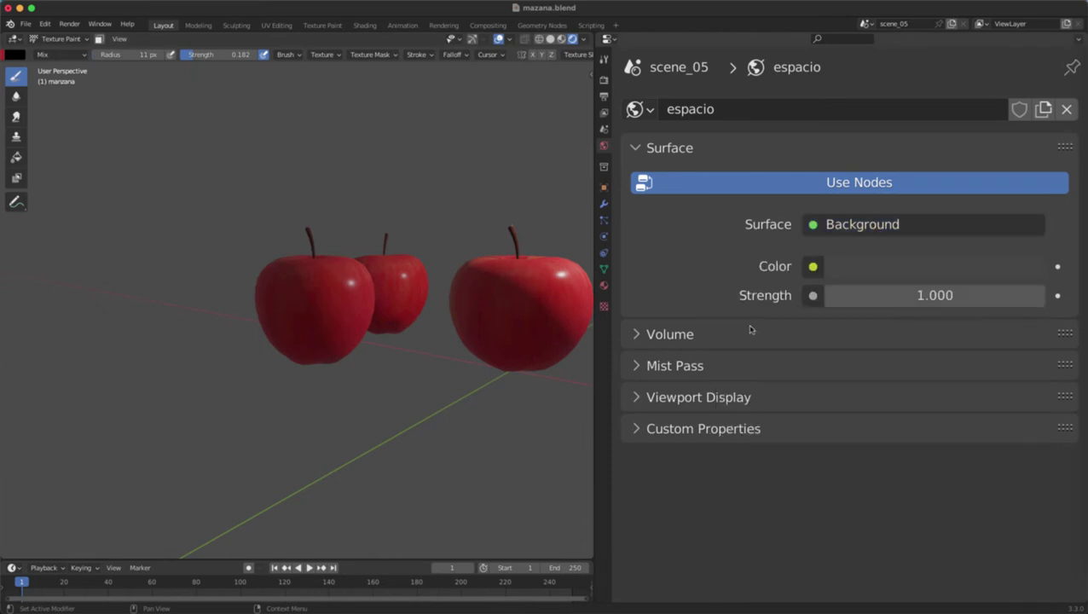
Step: Expand the espacio world's Volume settings and assign the Volume Scatter shader
left_click(655, 335)
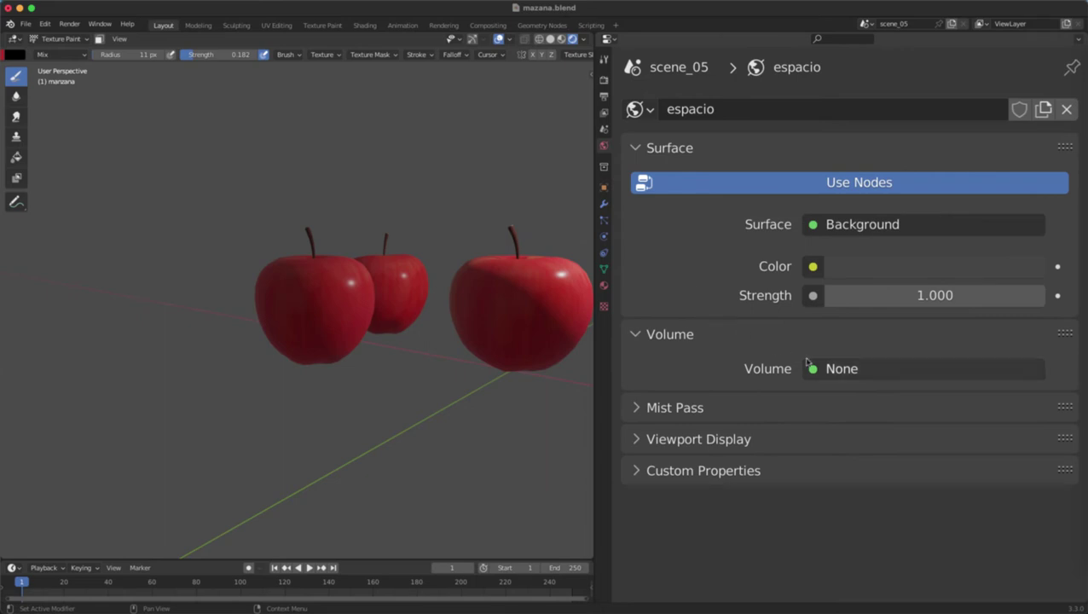
left_click(831, 367)
scroll(872, 102, "up", 1)
scroll(872, 121, "up", 9)
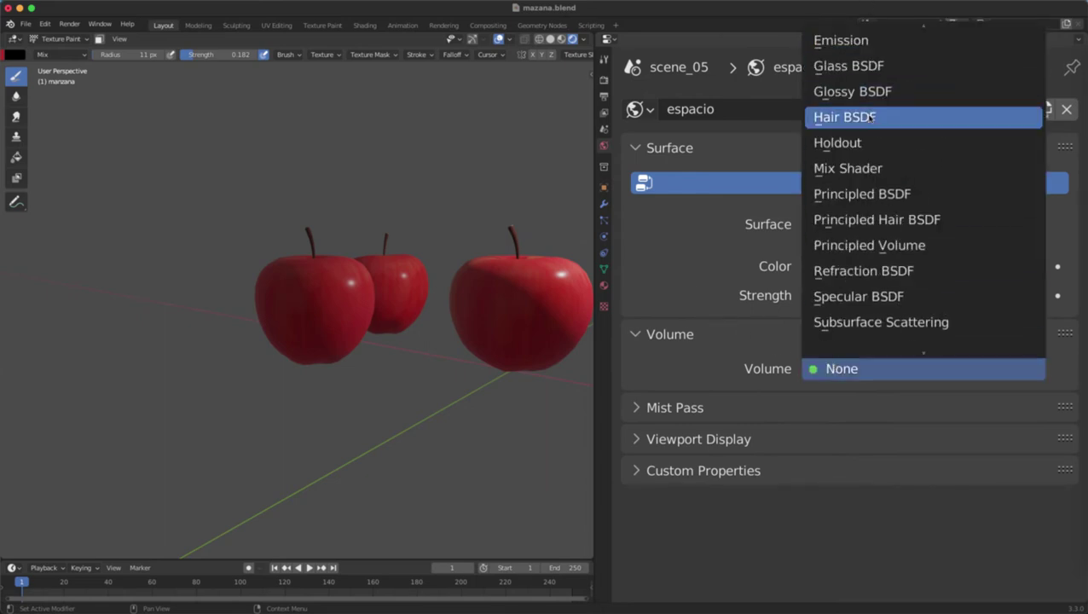
scroll(870, 119, "down", 5)
scroll(868, 118, "up", 5)
scroll(867, 118, "down", 18)
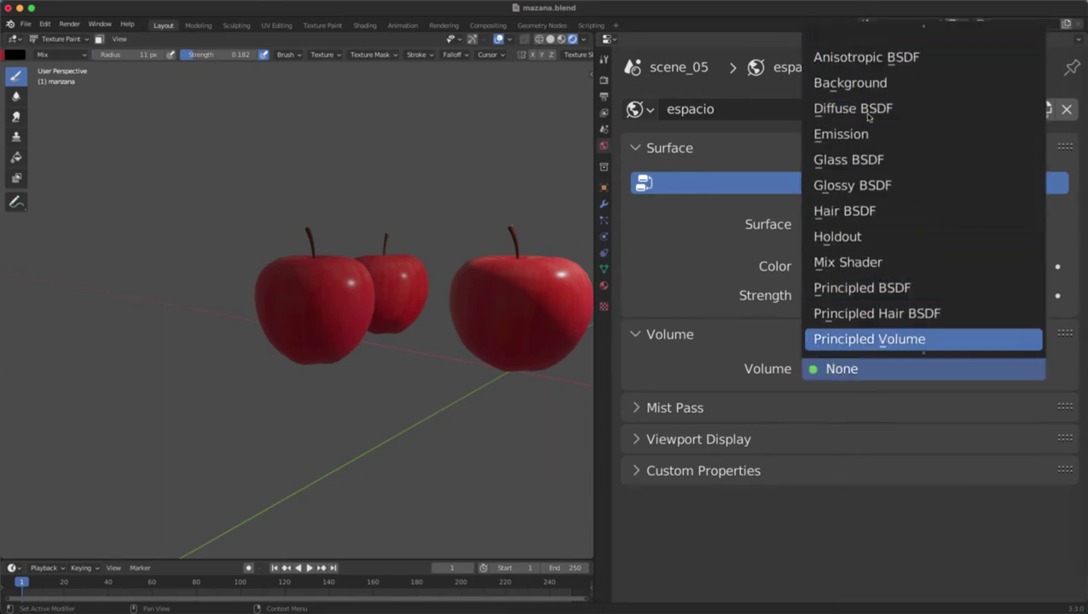
scroll(868, 151, "down", 4)
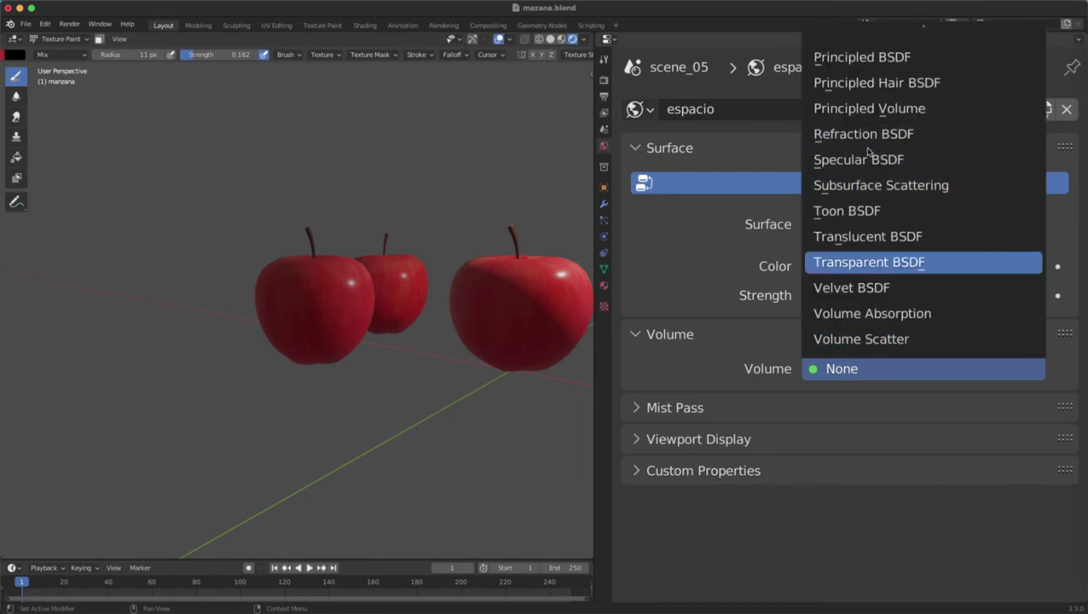
scroll(867, 150, "up", 15)
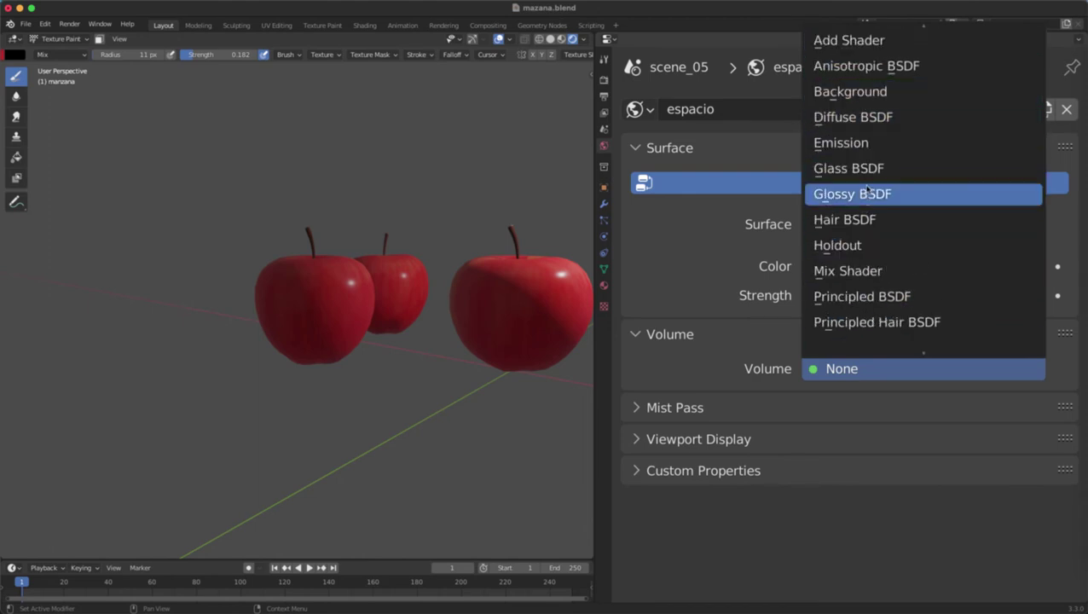
scroll(869, 187, "down", 15)
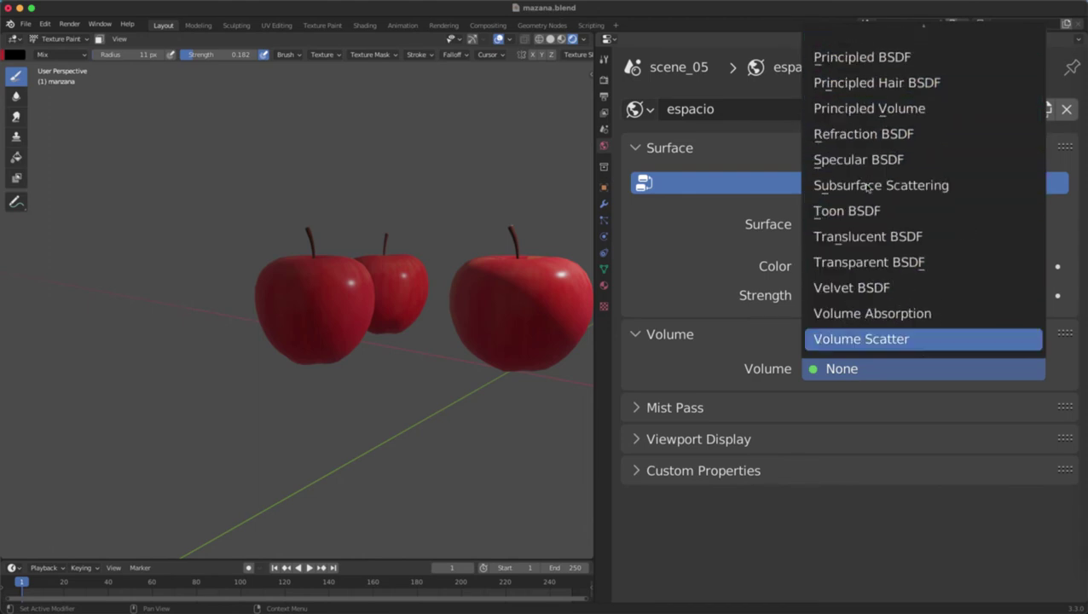
left_click(857, 338)
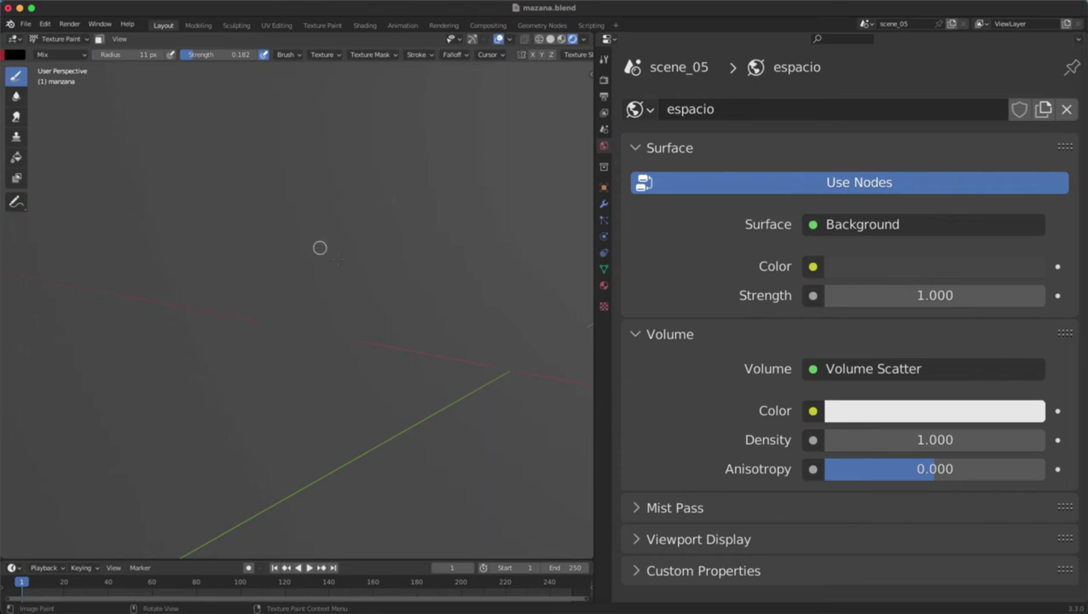
Step: Set the volume scatter density to 0.100 and the anisotropy to -0.316, checking the fog around the apples
middle_click_drag(387, 258, 434, 295)
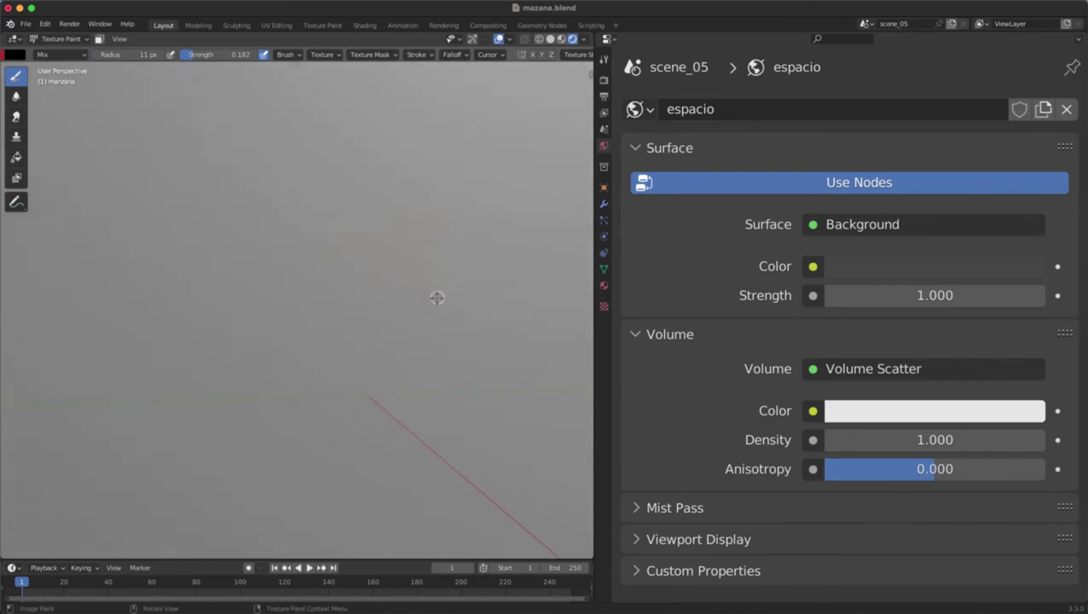
left_click_drag(934, 439, 890, 439)
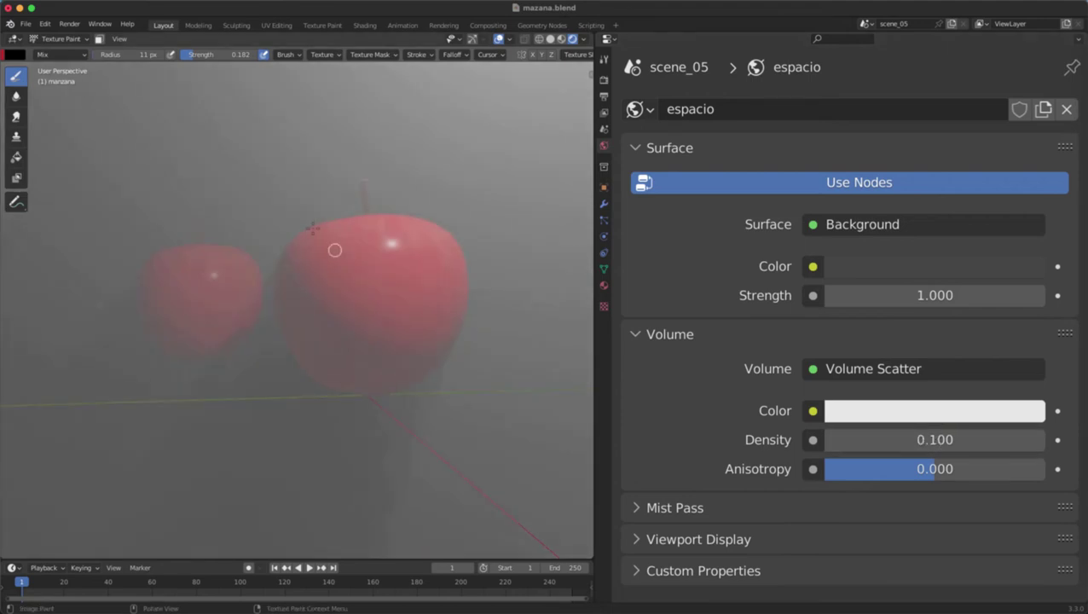
middle_click_drag(333, 245, 396, 250)
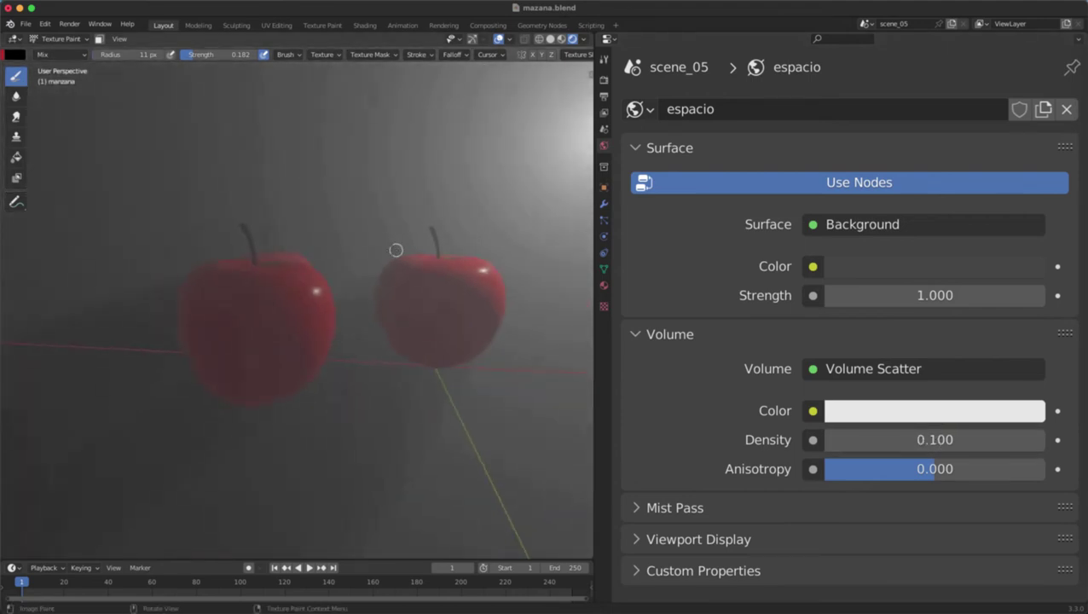
mouse_move(352, 280)
middle_mouse_down()
mouse_move(419, 288)
mouse_move(372, 278)
middle_mouse_up()
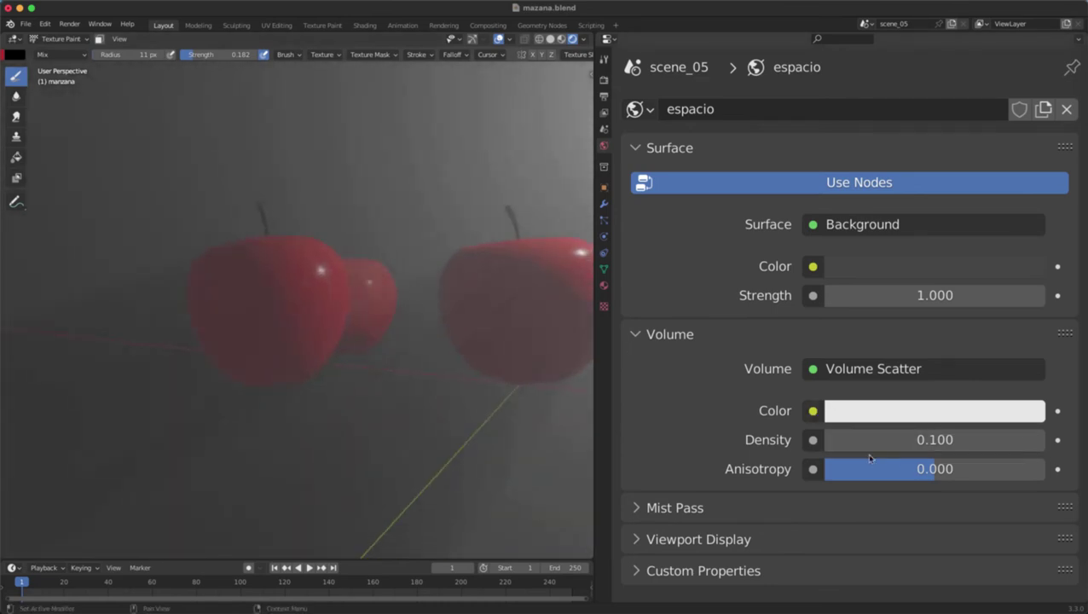
mouse_move(917, 469)
left_mouse_down()
mouse_move(992, 468)
mouse_move(899, 469)
left_mouse_up()
mouse_move(461, 279)
middle_mouse_down()
mouse_move(429, 293)
mouse_move(452, 272)
middle_mouse_up()
Step: Switch to Object Mode and duplicate the light three times, placing the copies at different spots around the apples
key("ctrl+Tab")
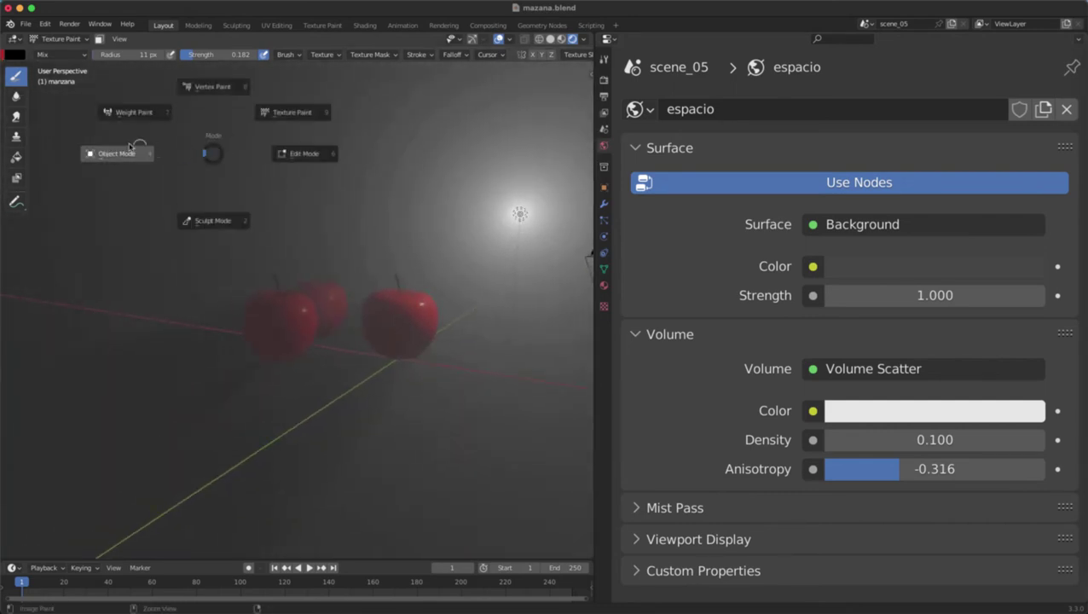
left_click(121, 160)
left_click(508, 206)
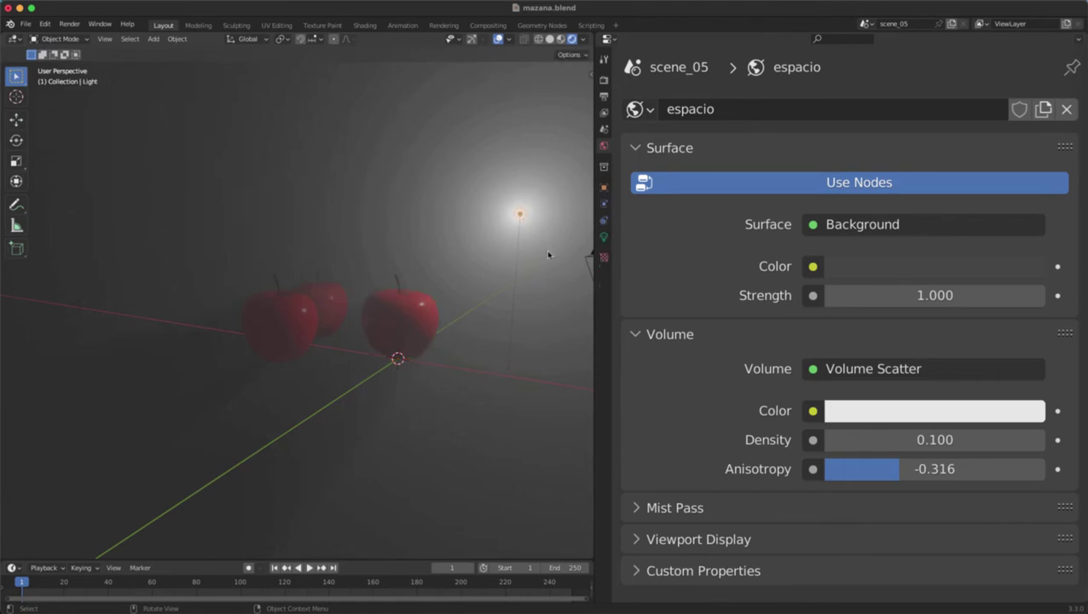
key("shift+d")
left_click(200, 226)
middle_click_drag(199, 226, 396, 235)
key("shift+d")
left_click(516, 224)
key("shift+d")
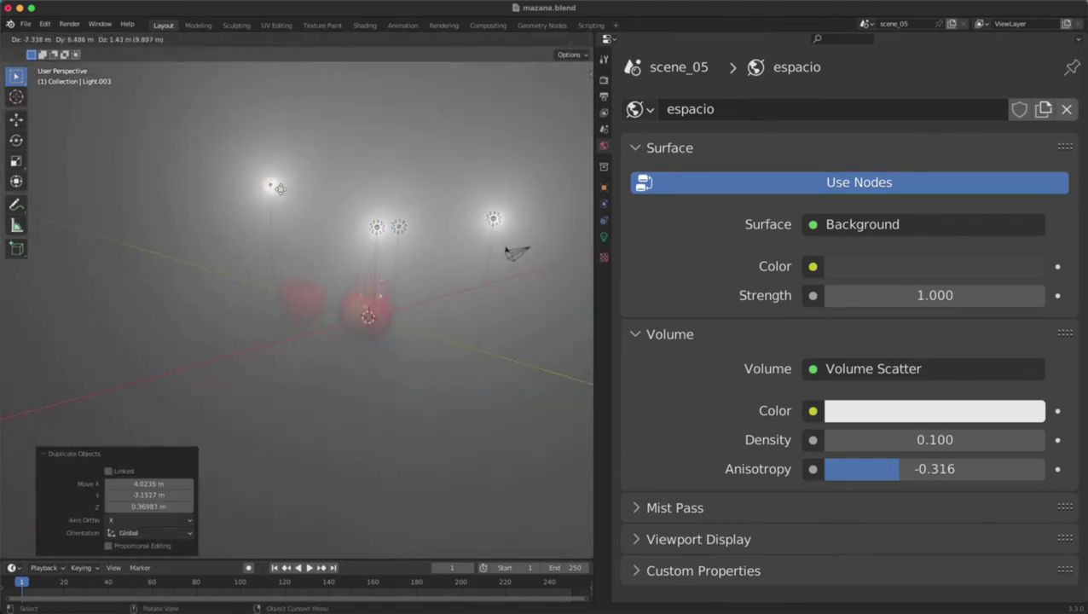
left_click(260, 199)
Step: Inspect the fog around the apples and change the espacio world's volume shader to Volume Absorption
middle_click_drag(332, 207, 287, 223)
scroll(381, 279, "up", 4)
mouse_move(381, 279)
middle_mouse_down()
mouse_move(332, 279)
mouse_move(392, 281)
middle_mouse_up()
scroll(375, 247, "down", 2)
left_click(838, 366)
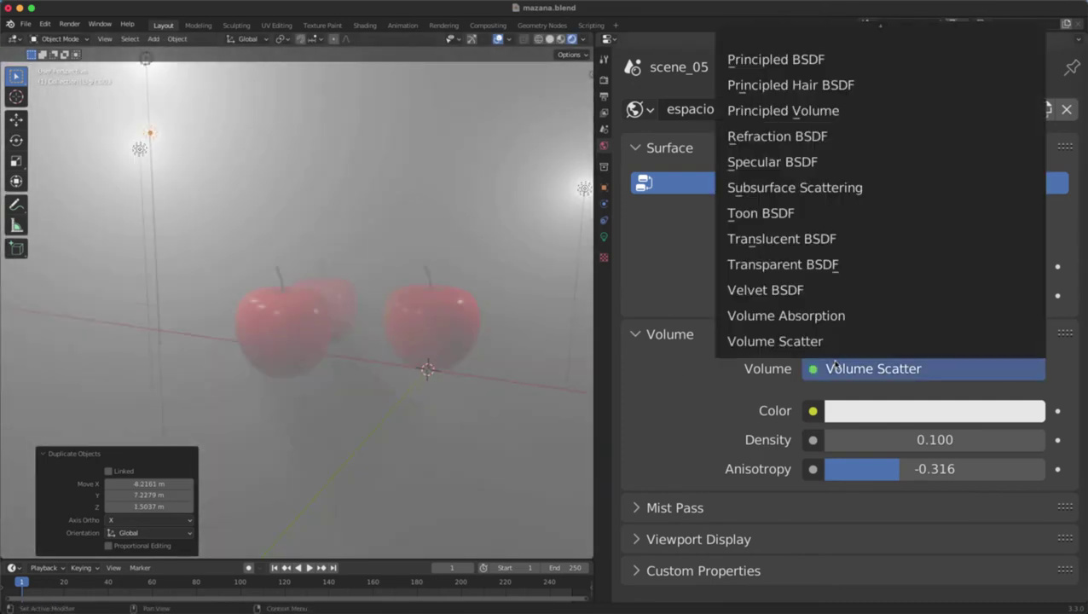
left_click(723, 320)
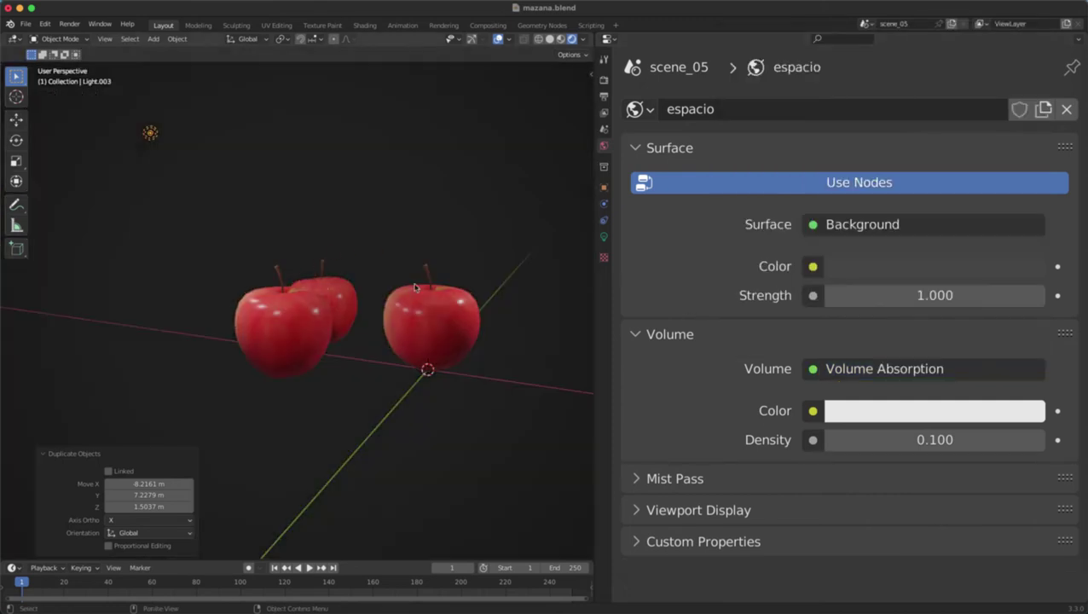
Step: Replace the espacio world's volume shader with Diffuse BSDF and check the apples
left_click(855, 370)
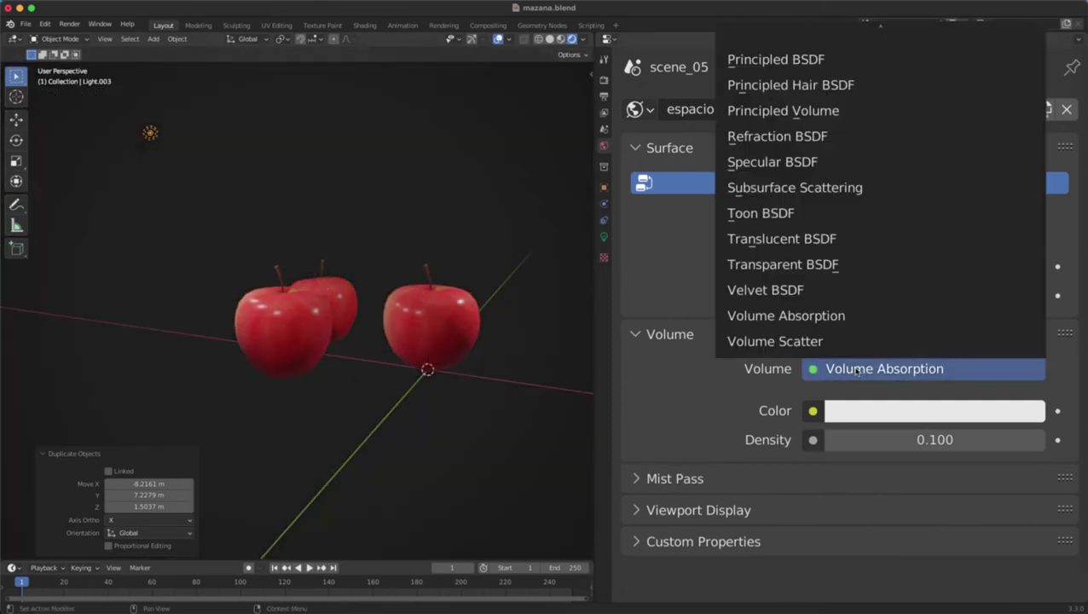
scroll(789, 60, "up", 3)
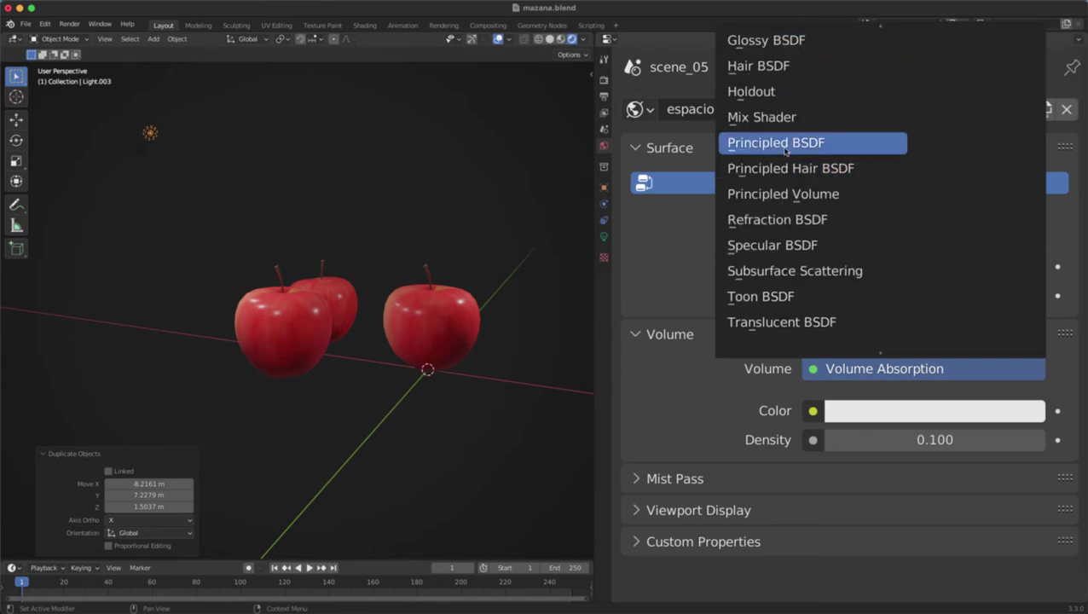
scroll(790, 106, "up", 6)
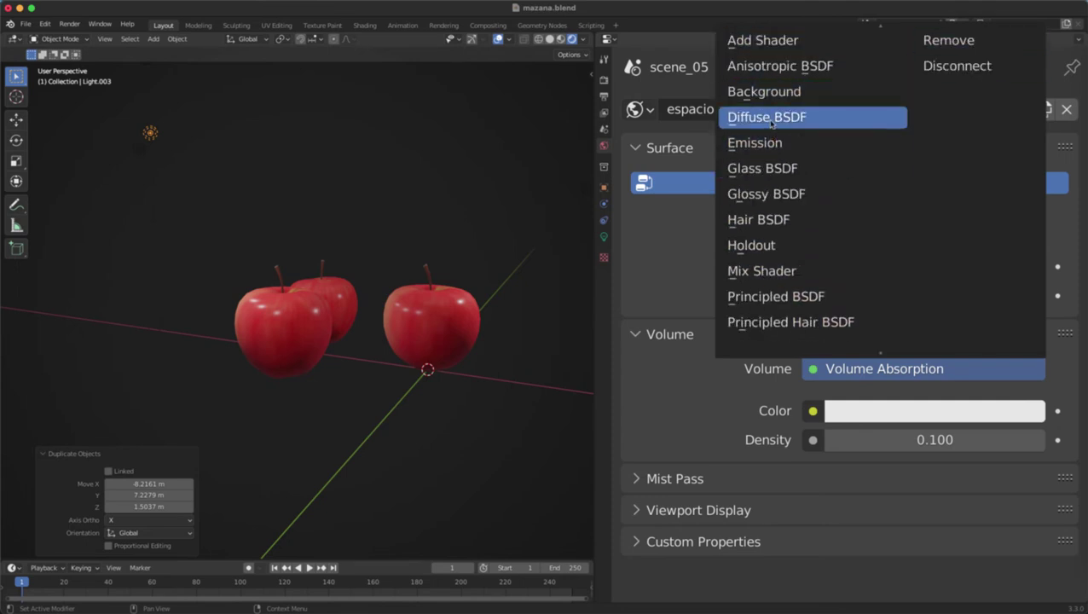
left_click(771, 123)
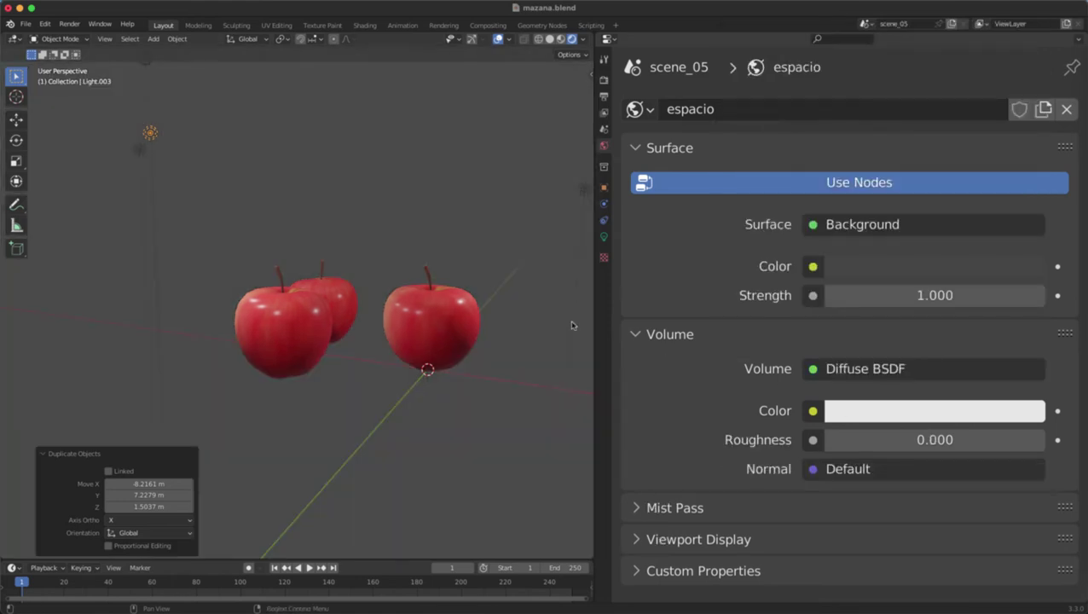
mouse_move(426, 300)
middle_mouse_down()
mouse_move(369, 301)
mouse_move(425, 305)
middle_mouse_up()
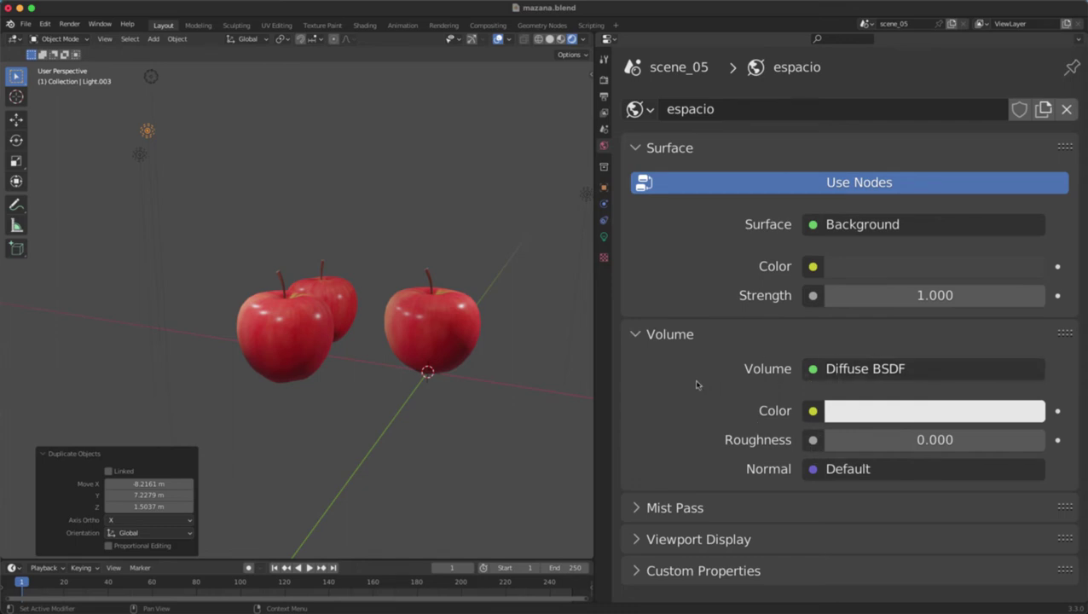
Step: Remove the volume shader from the espacio world and inspect the apples up close
left_click(857, 370)
scroll(823, 319, "up", 20)
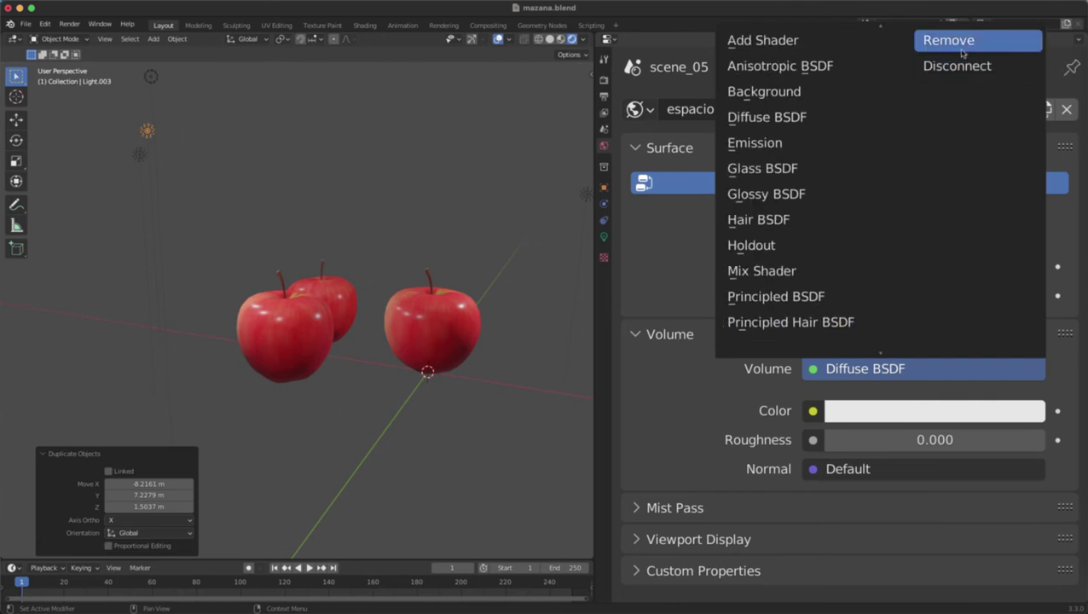
key("Return")
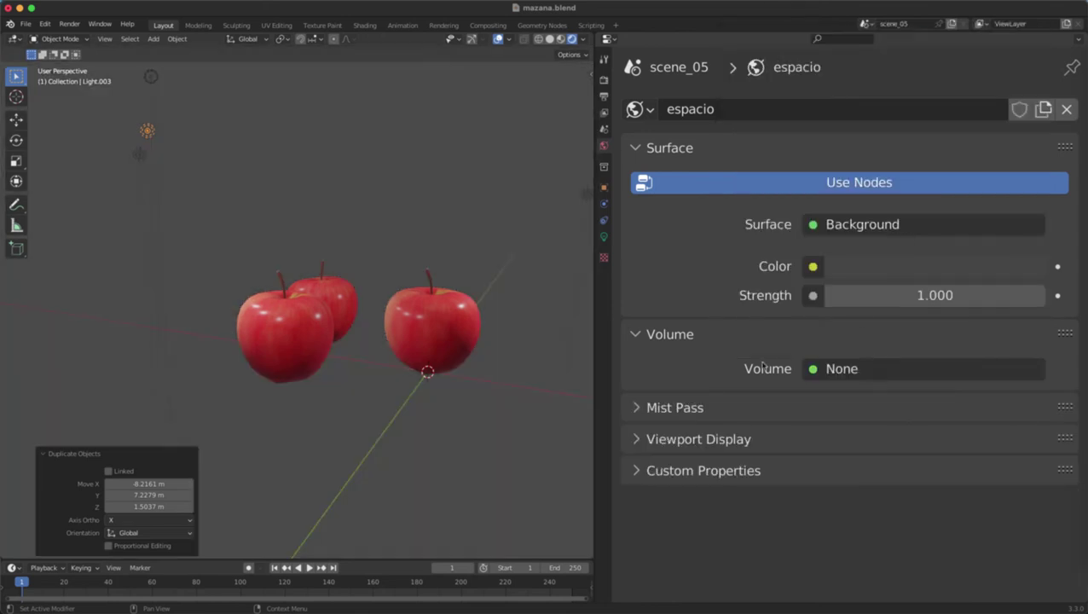
scroll(342, 317, "up", 4)
middle_click_drag(352, 318, 364, 303)
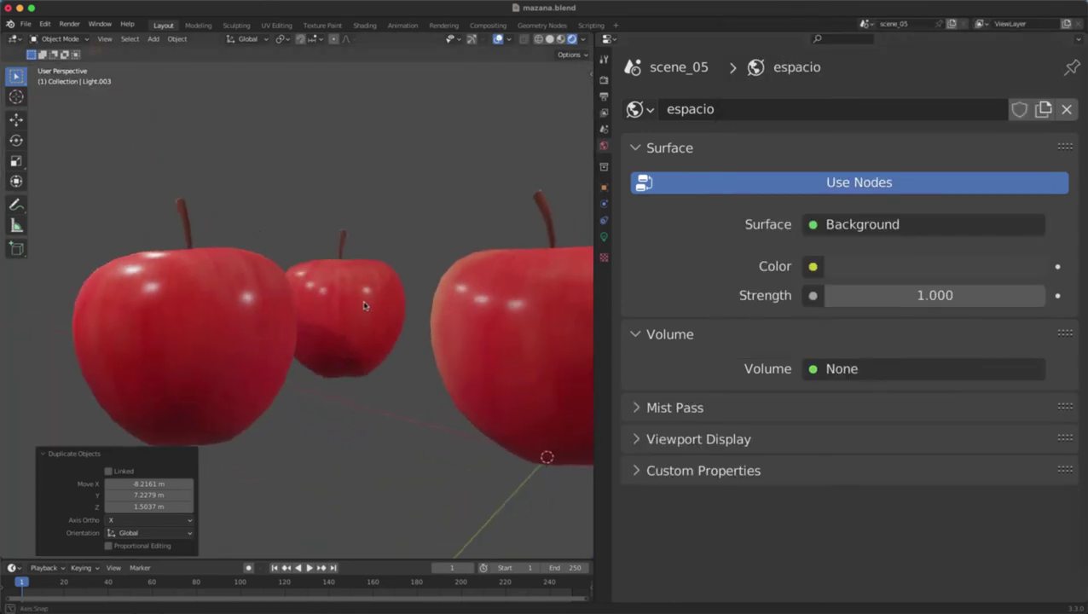
scroll(365, 305, "down", 2)
Step: Collapse the espacio world's Volume and Surface settings and expand its Mist Pass settings
left_click(676, 340)
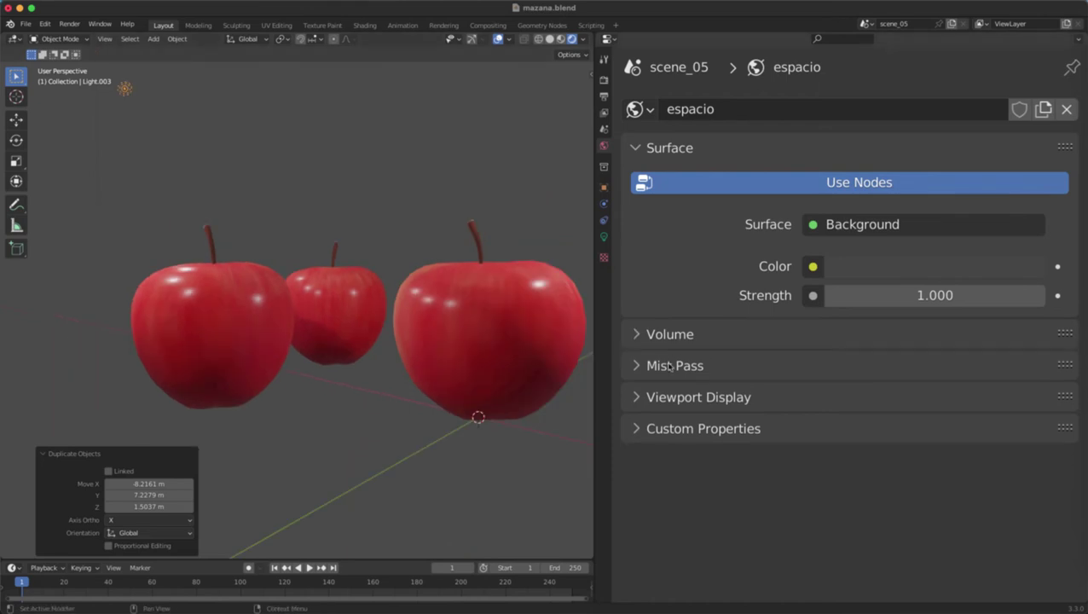
left_click(670, 365)
left_click(648, 149)
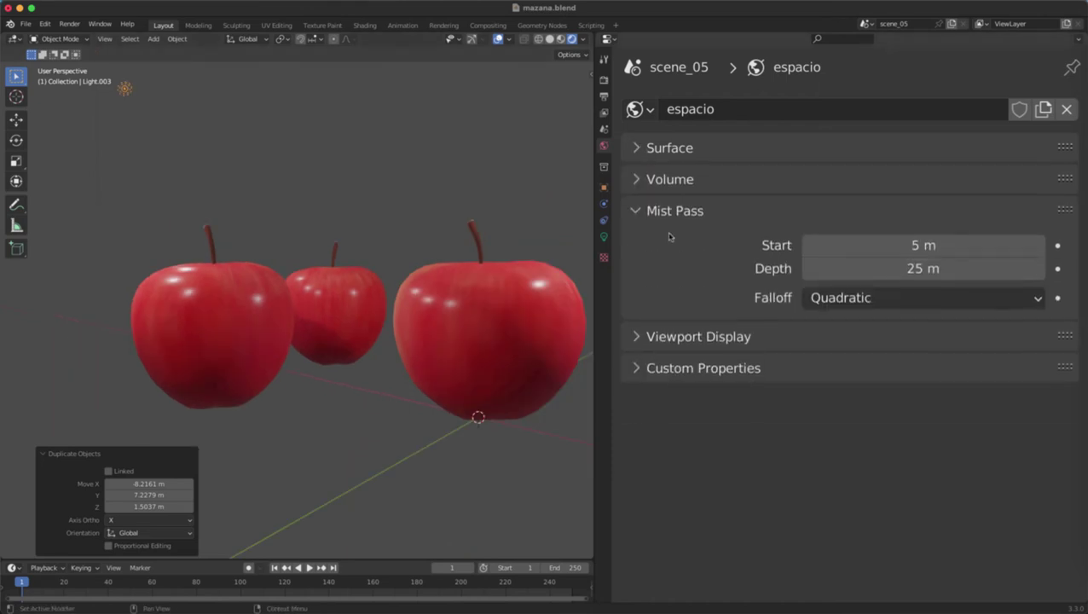
Step: Enable the Mist data pass for the scene's view layer
left_click(604, 129)
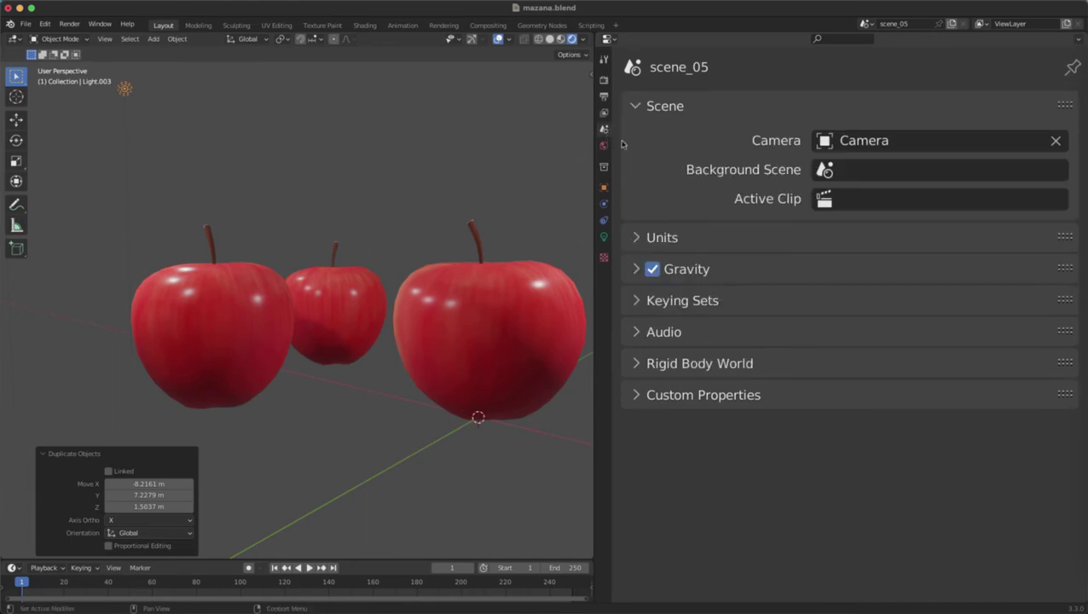
left_click(603, 113)
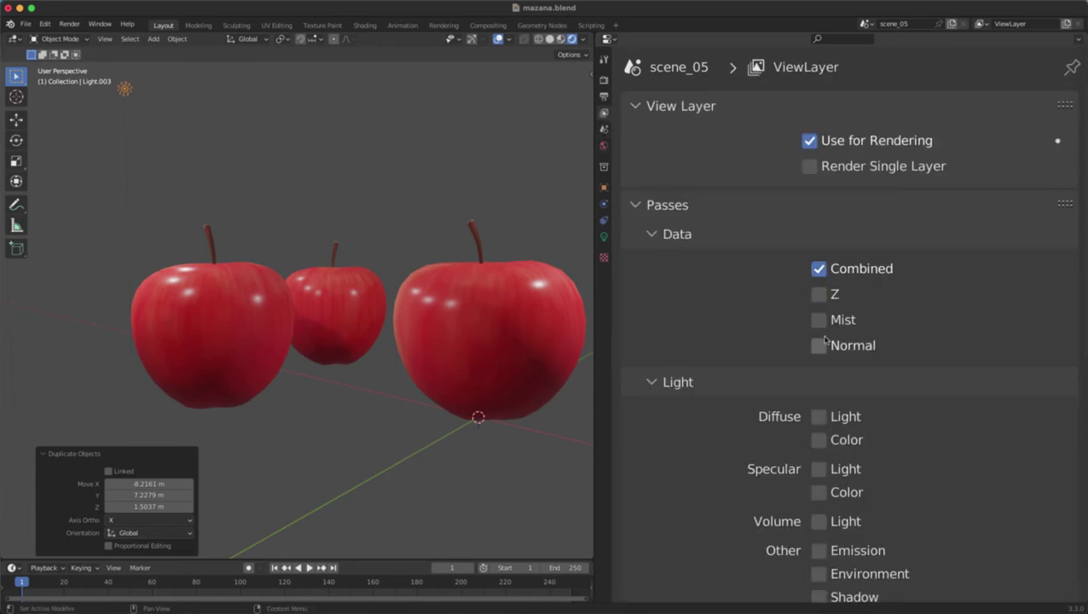
scroll(810, 375, "down", 2)
left_click(828, 247)
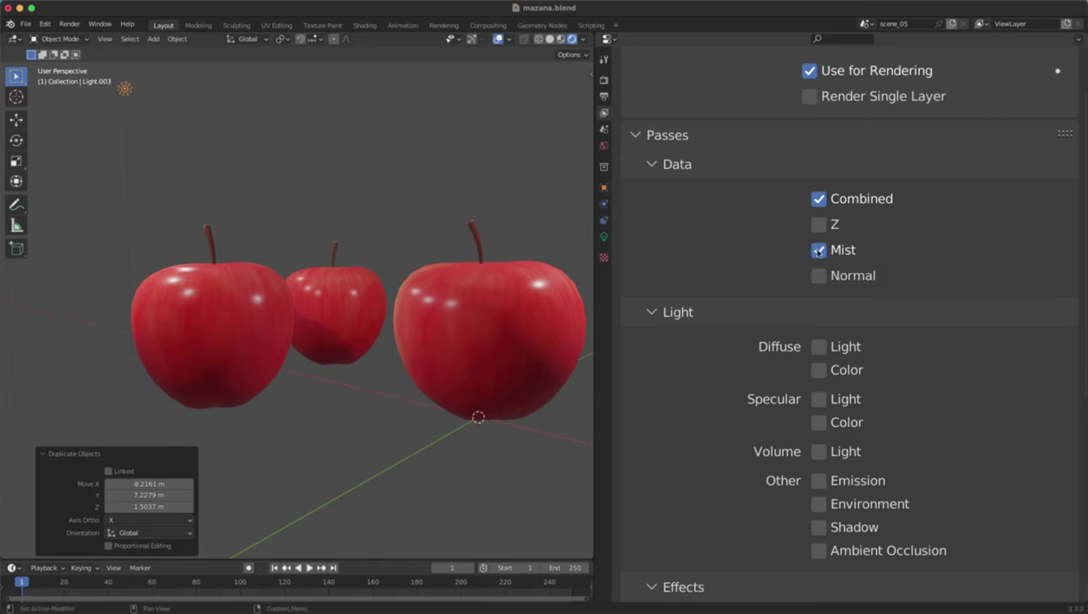
Step: Set the espacio world's mist start to 0.2 m and depth to 10 m
left_click(604, 145)
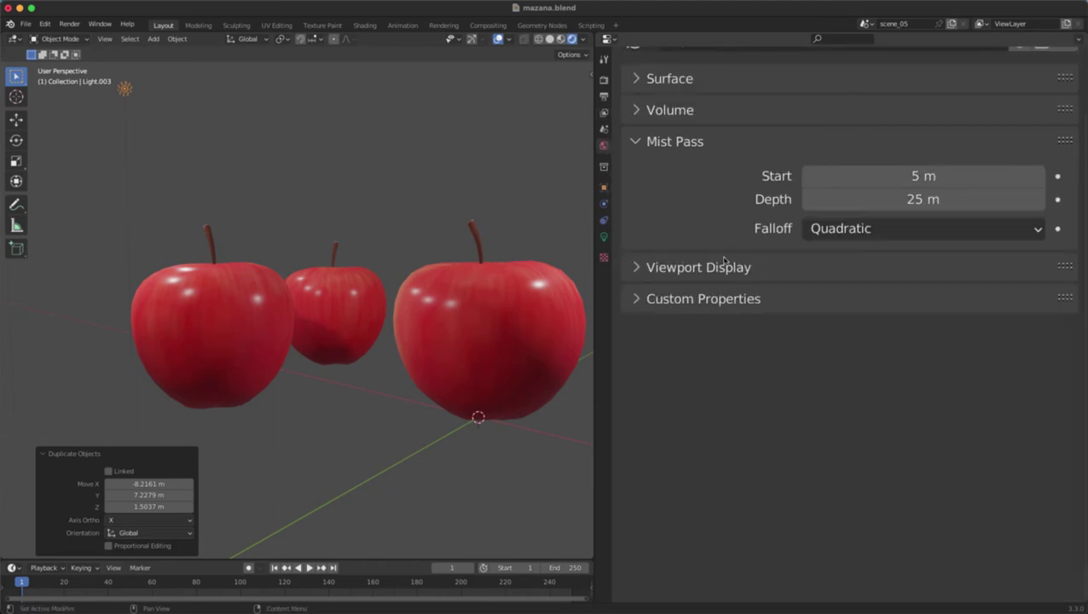
scroll(711, 184, "up", 2)
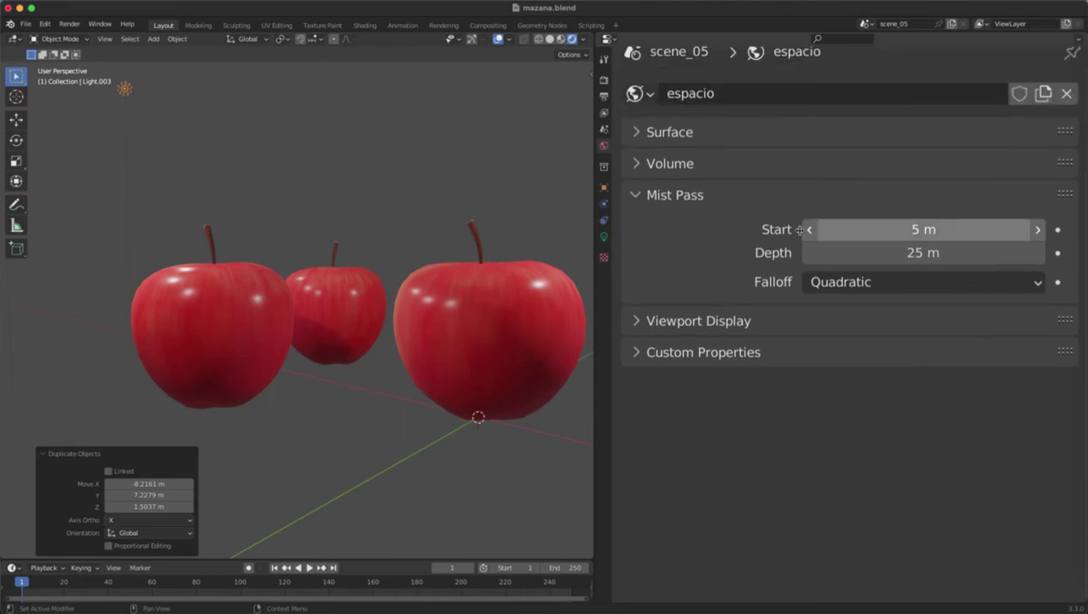
left_click_drag(923, 229, 897, 230)
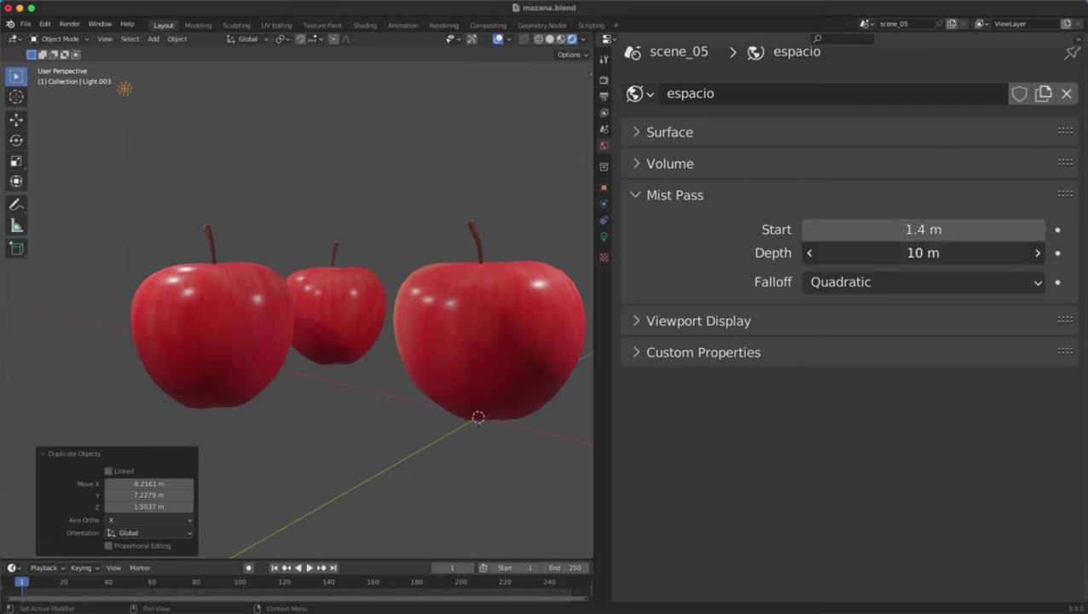
left_click_drag(923, 230, 902, 229)
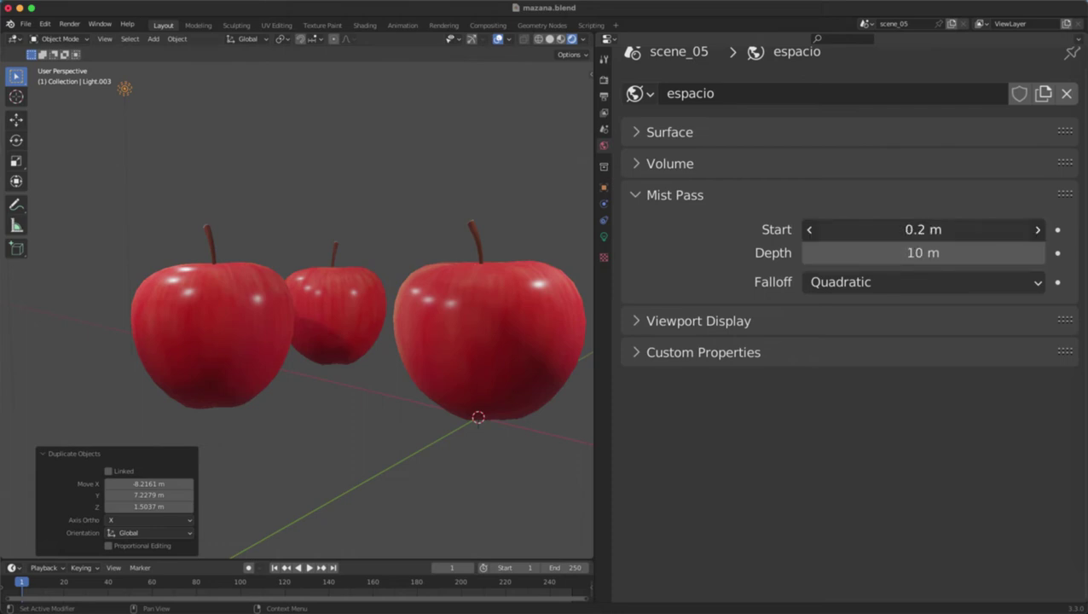
Step: Render the scene from the view layer settings and display the Mist pass of the render result
left_click(604, 129)
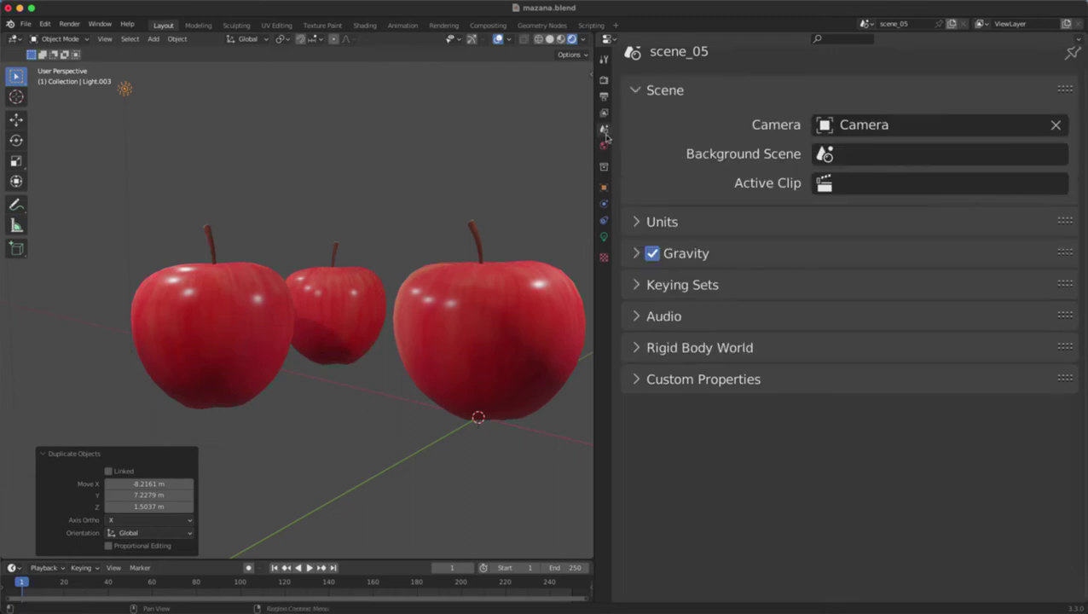
left_click(604, 112)
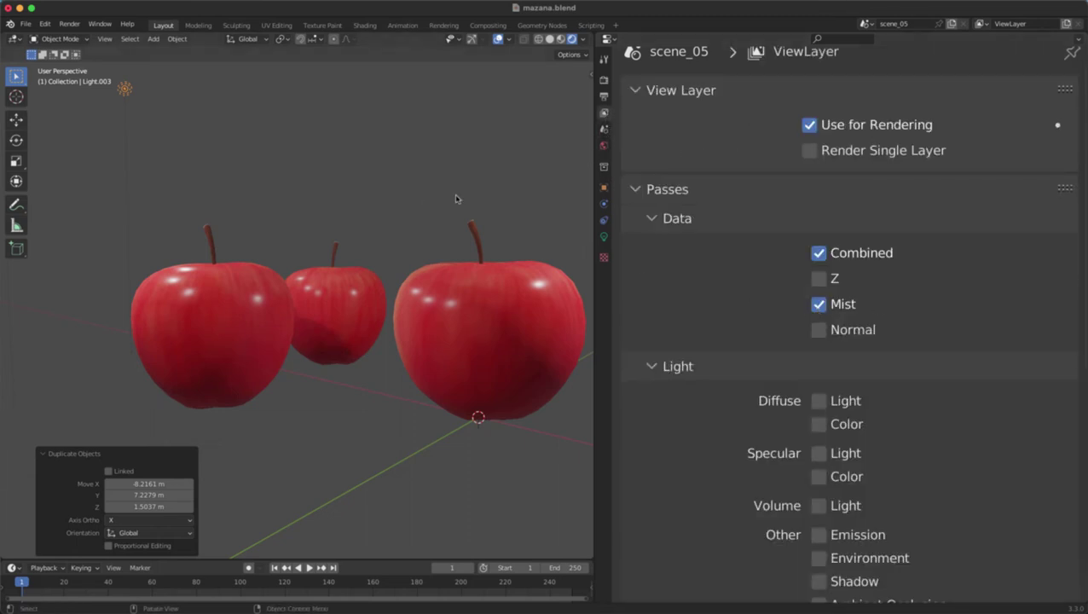
key("F12")
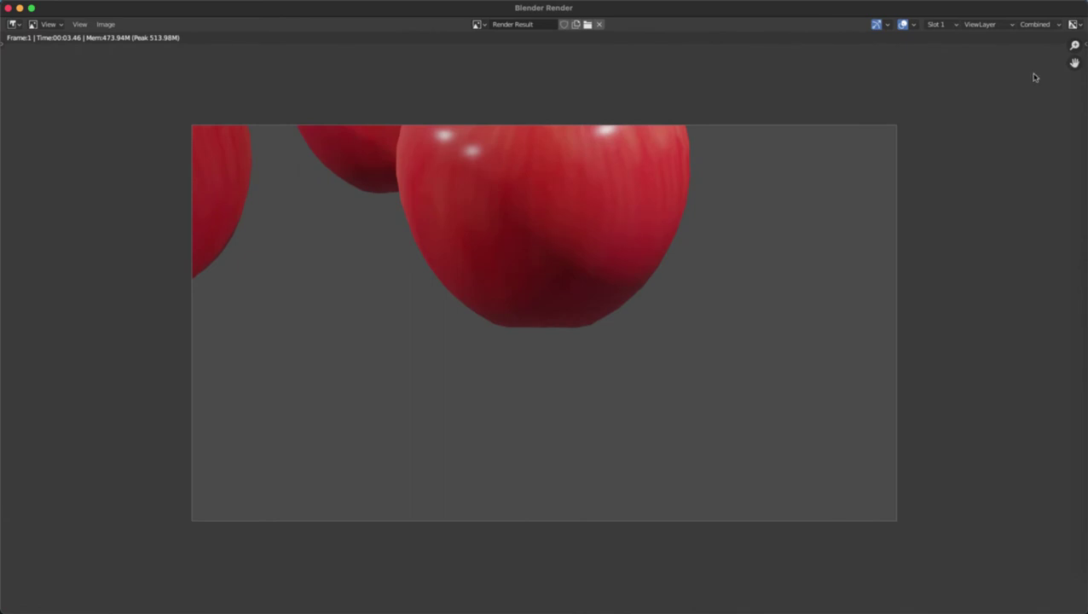
left_click(1035, 24)
left_click(1029, 54)
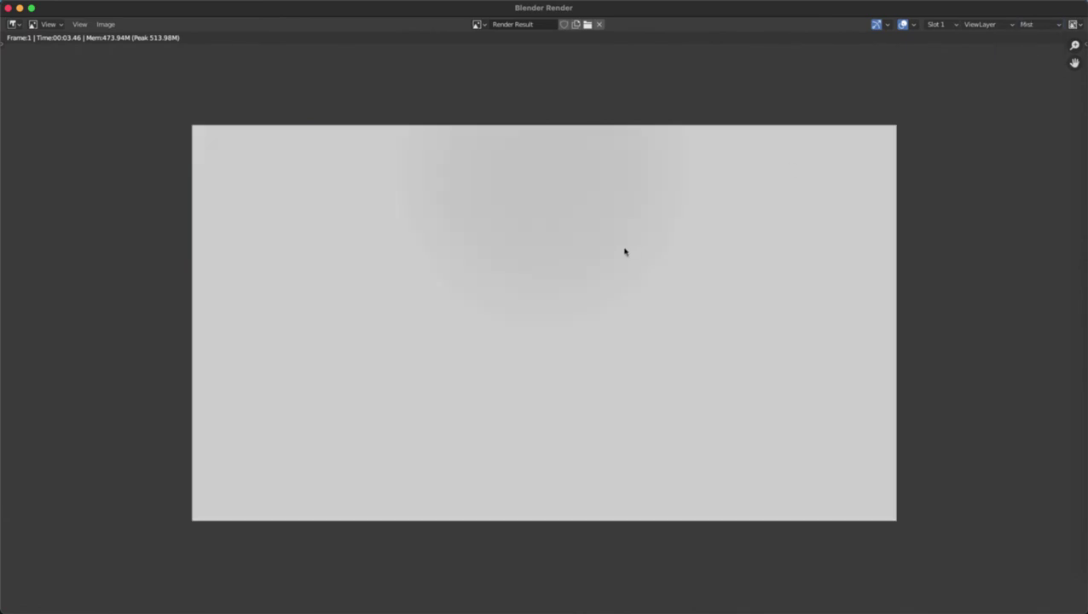
middle_click_drag(611, 275, 627, 340)
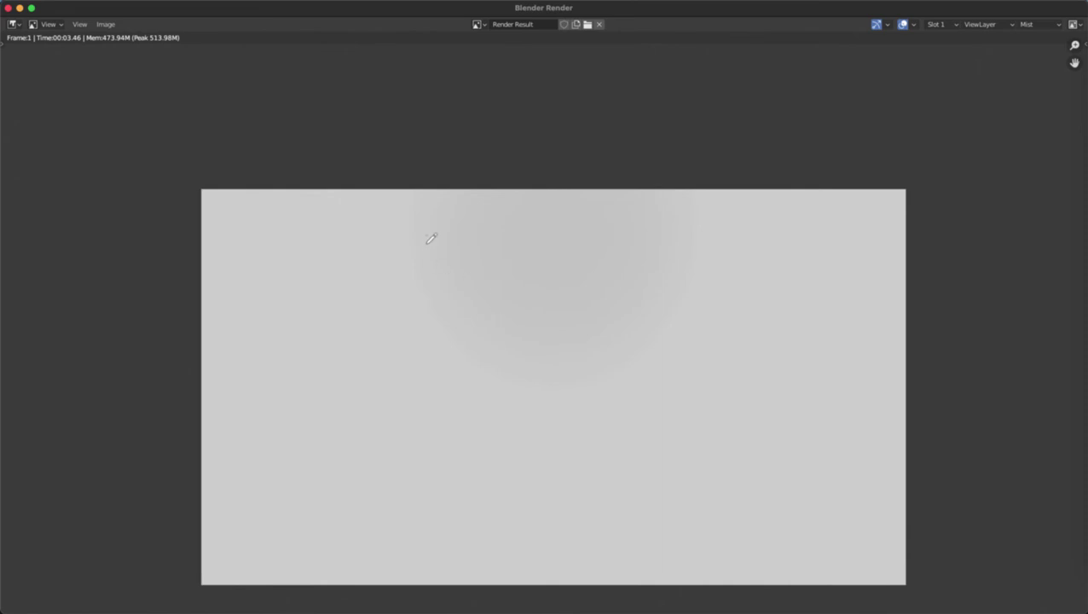
Step: Outline the apple's silhouette on the mist render with annotation strokes and erase them
mouse_move(429, 240)
left_mouse_down()
mouse_move(473, 343)
mouse_move(554, 372)
mouse_move(619, 358)
mouse_move(666, 313)
mouse_move(700, 194)
left_mouse_up()
left_click_drag(422, 251, 433, 173)
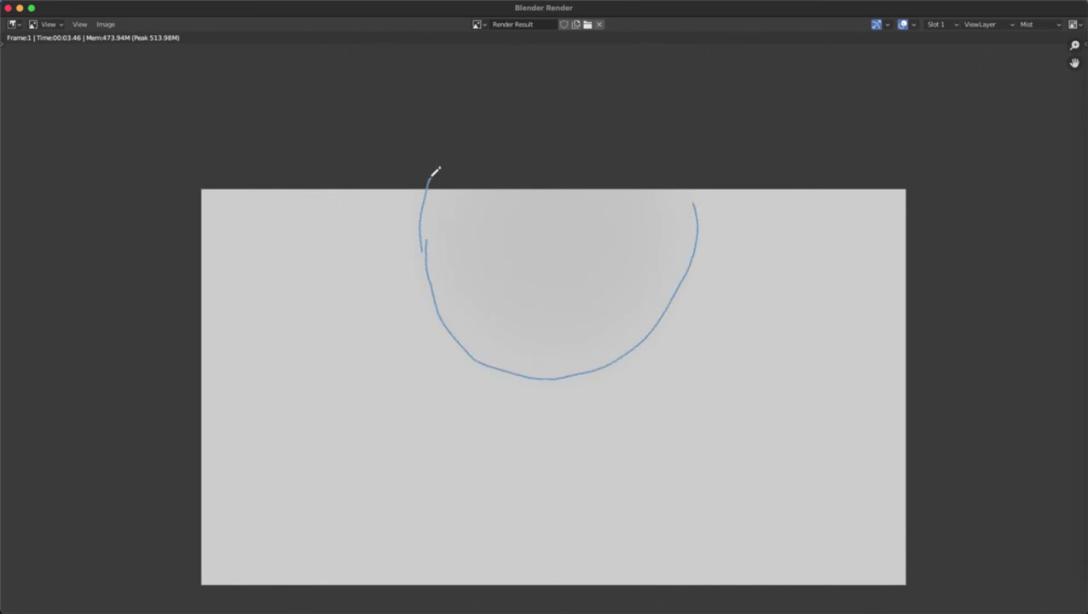
mouse_move(436, 257)
left_mouse_down("ctrl")
mouse_move(527, 345)
mouse_move(617, 348)
left_mouse_up("ctrl")
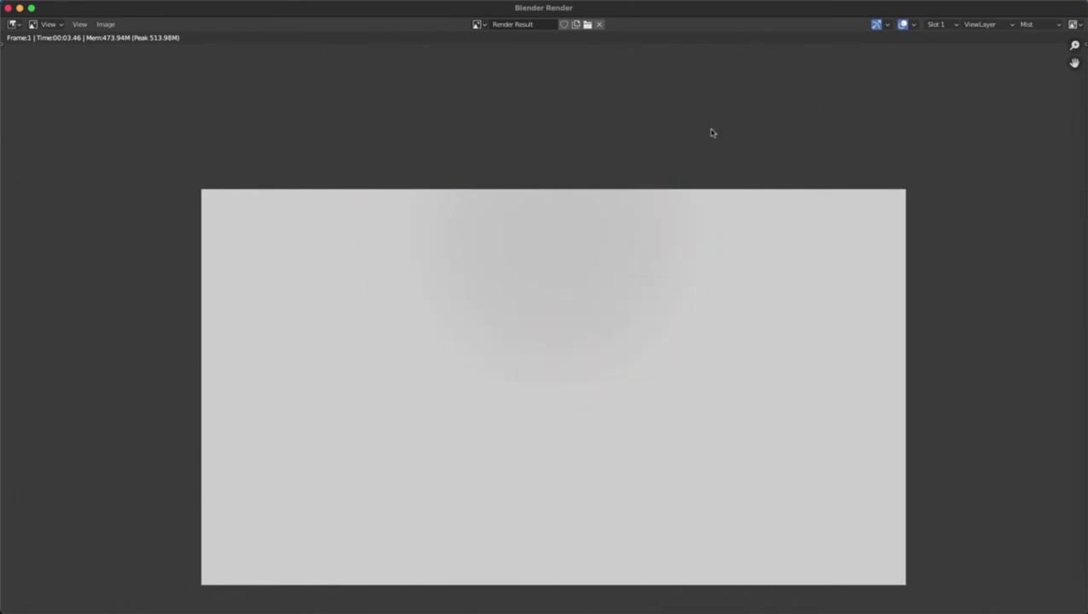
Step: Close the render result and disable the Mist data pass for the view layer
key("Escape")
left_click(818, 305)
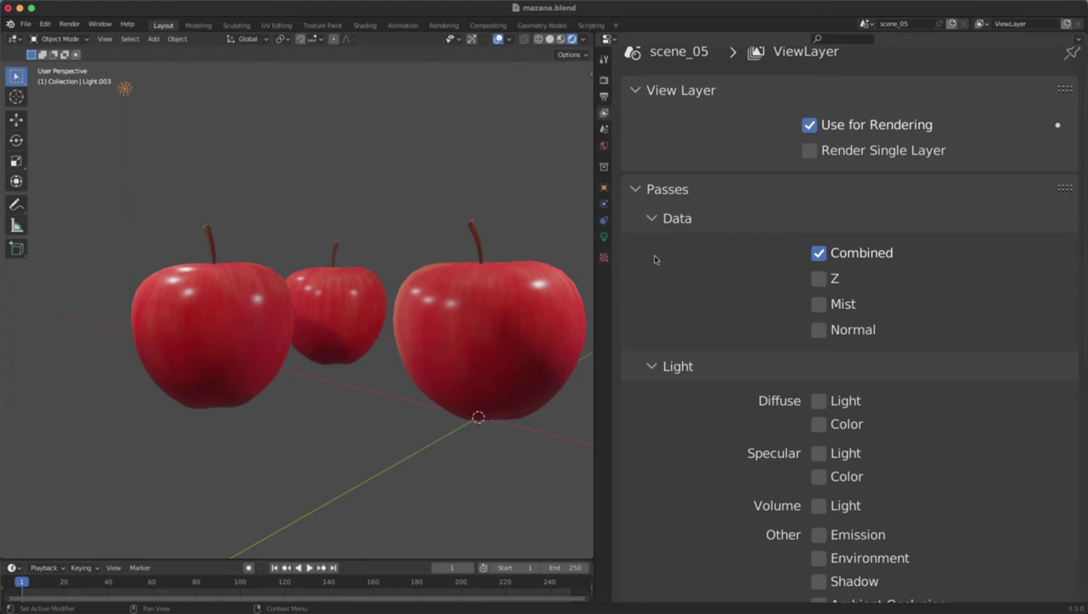
Step: Collapse the espacio world's Mist Pass settings, expand Viewport Display, and switch the viewport to Solid shading
left_click(603, 146)
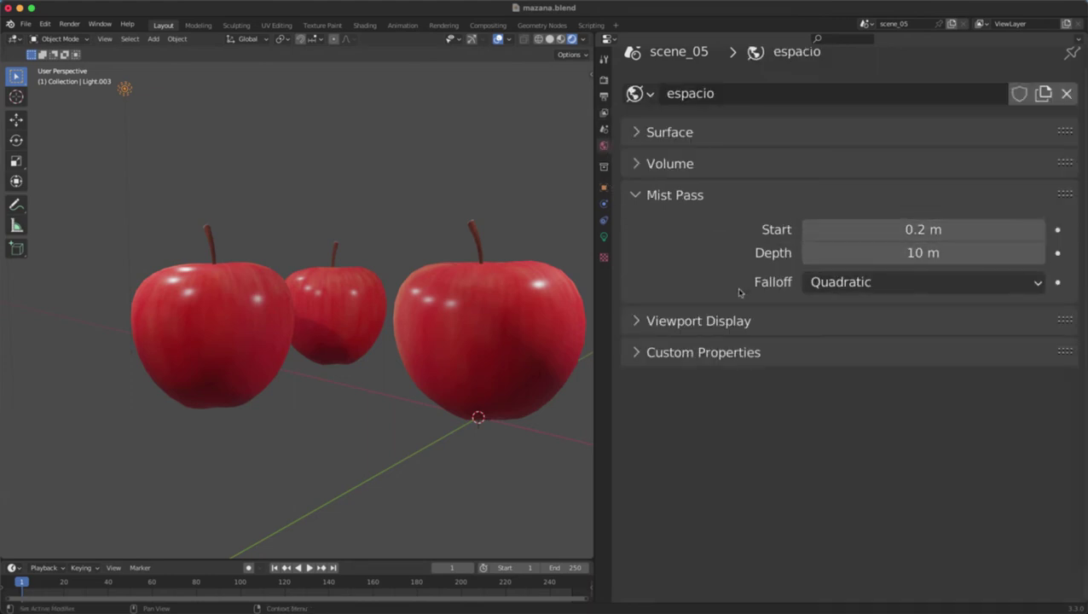
left_click(664, 194)
left_click(671, 227)
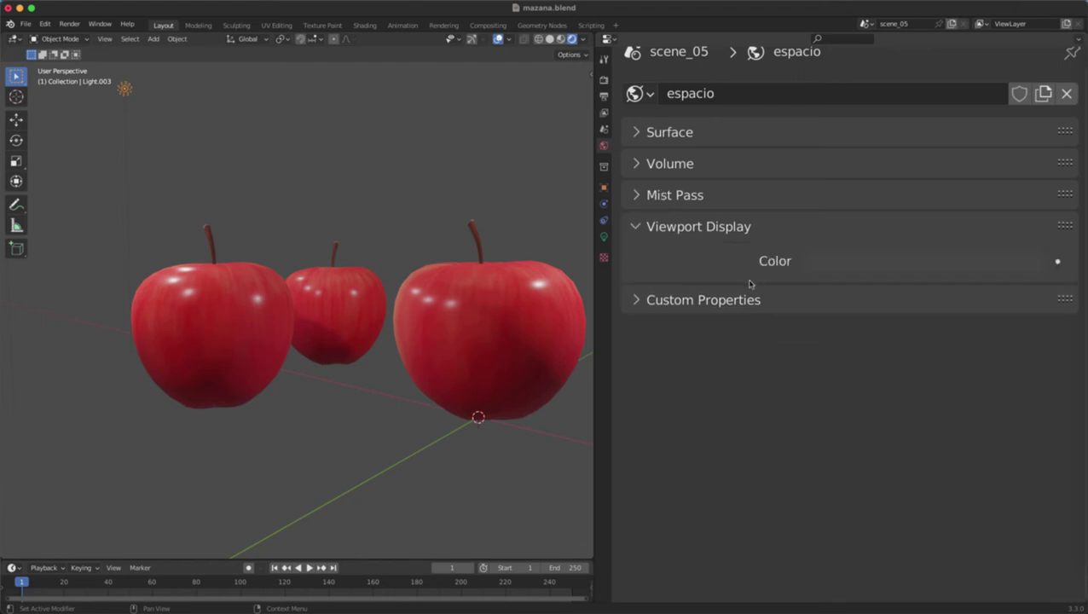
scroll(405, 290, "down", 3)
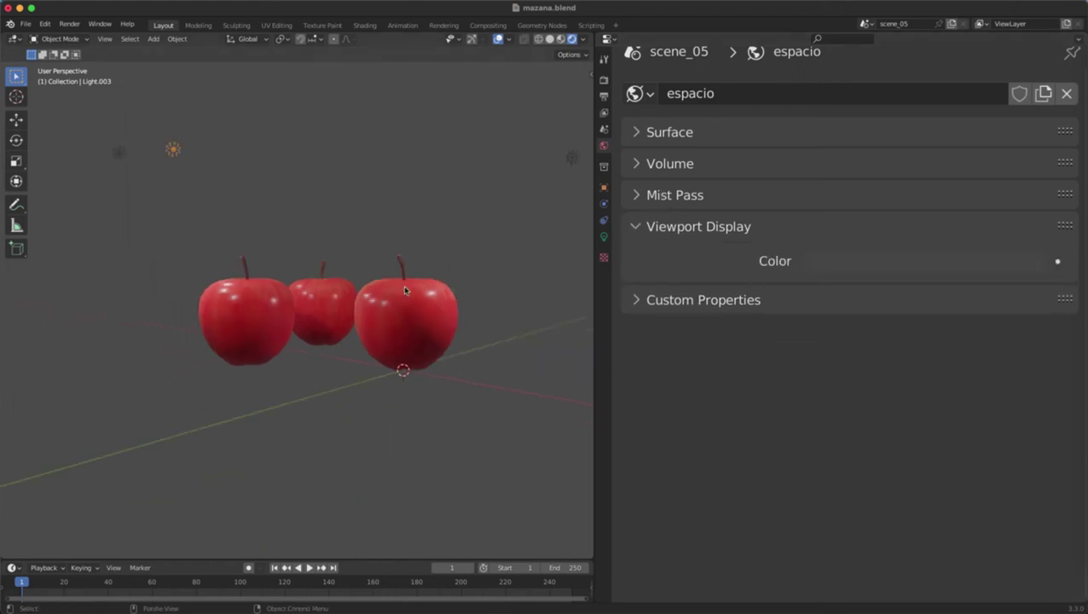
key("x")
key("z")
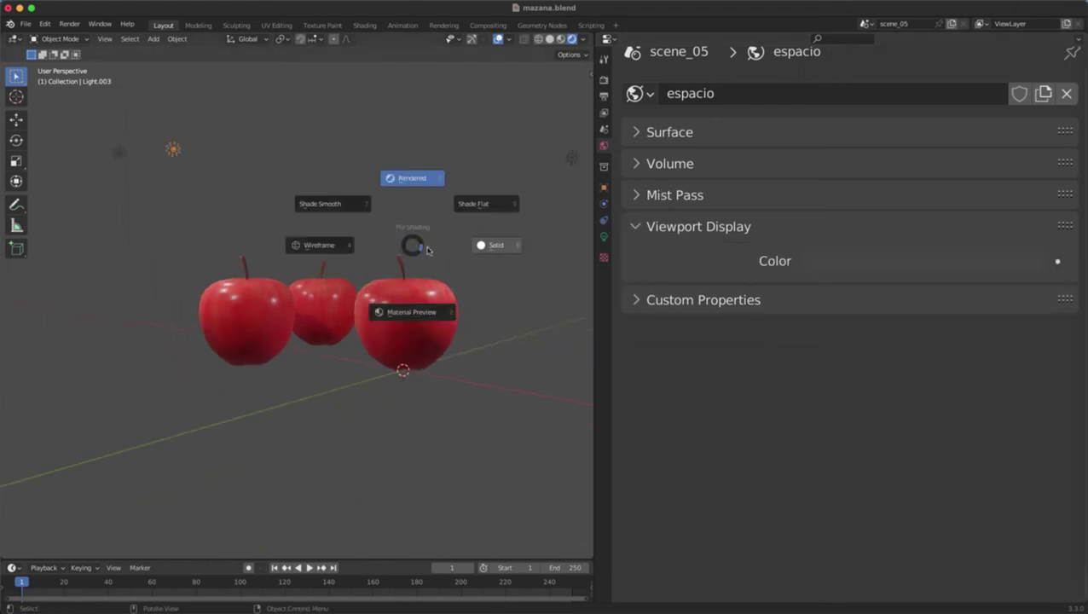
left_click(510, 245)
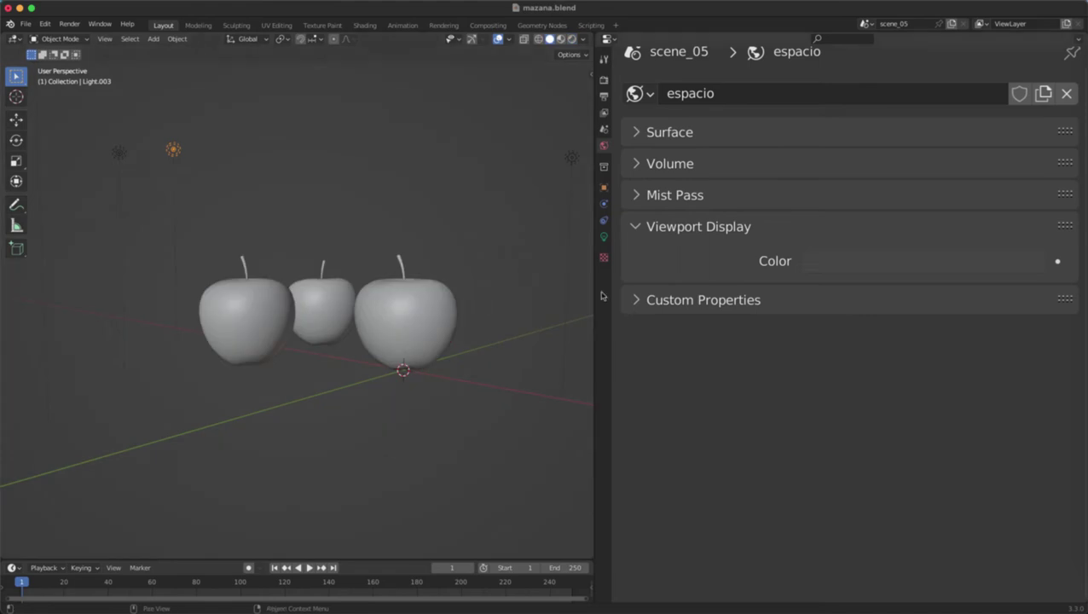
Step: Inspect the espacio world's Viewport Display color in the color picker, and switch the viewport to Material Preview shading
left_click(848, 261)
left_click_drag(946, 356, 923, 371)
left_click(860, 268)
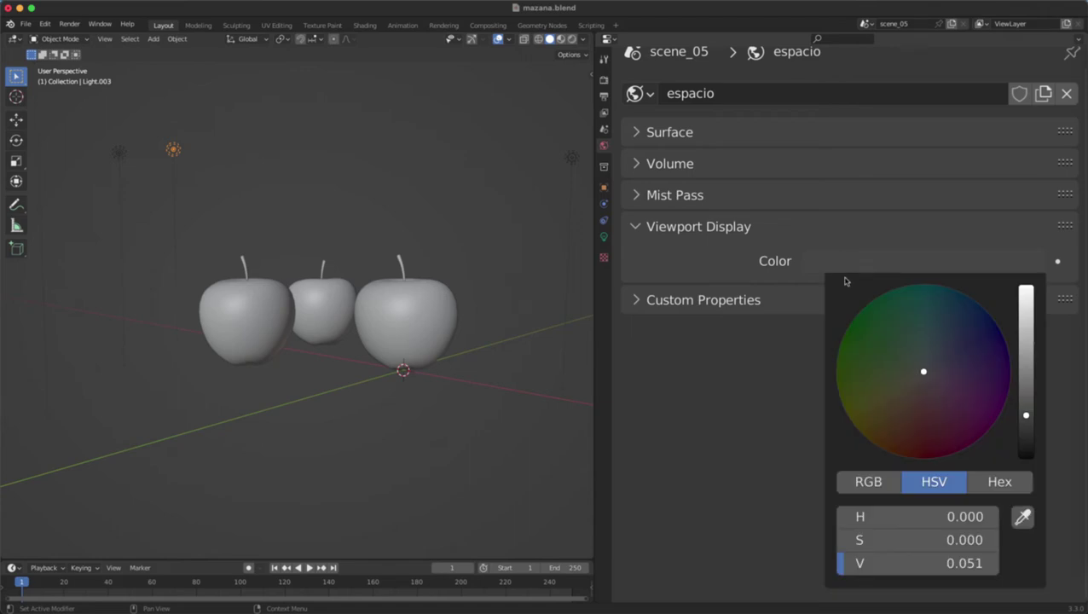
key("z")
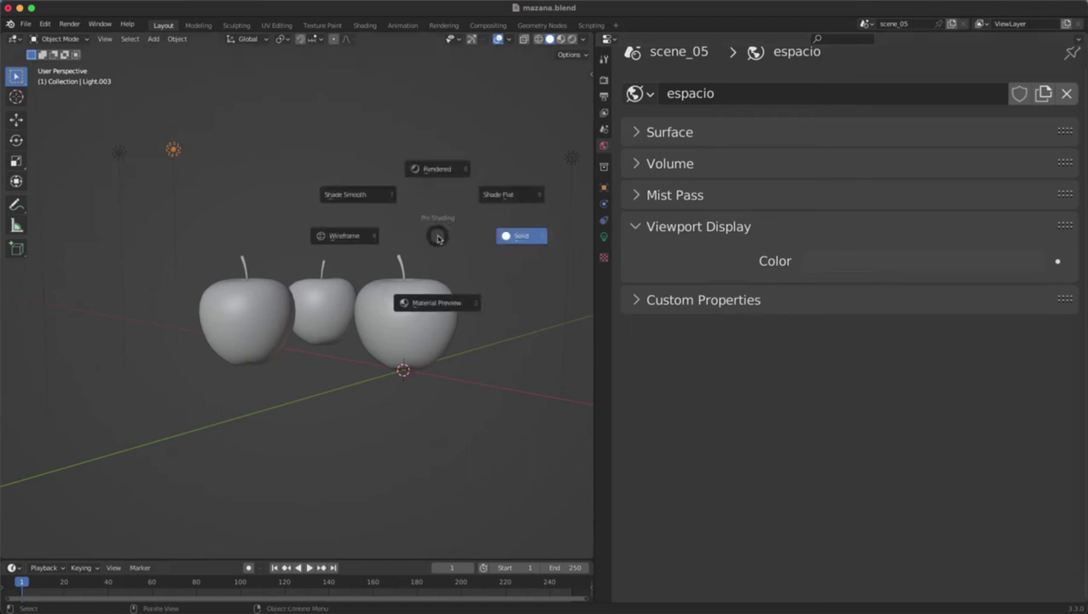
left_click(437, 242)
Step: Expand the espacio world's Custom Properties, add a new property and delete it again
left_click(660, 303)
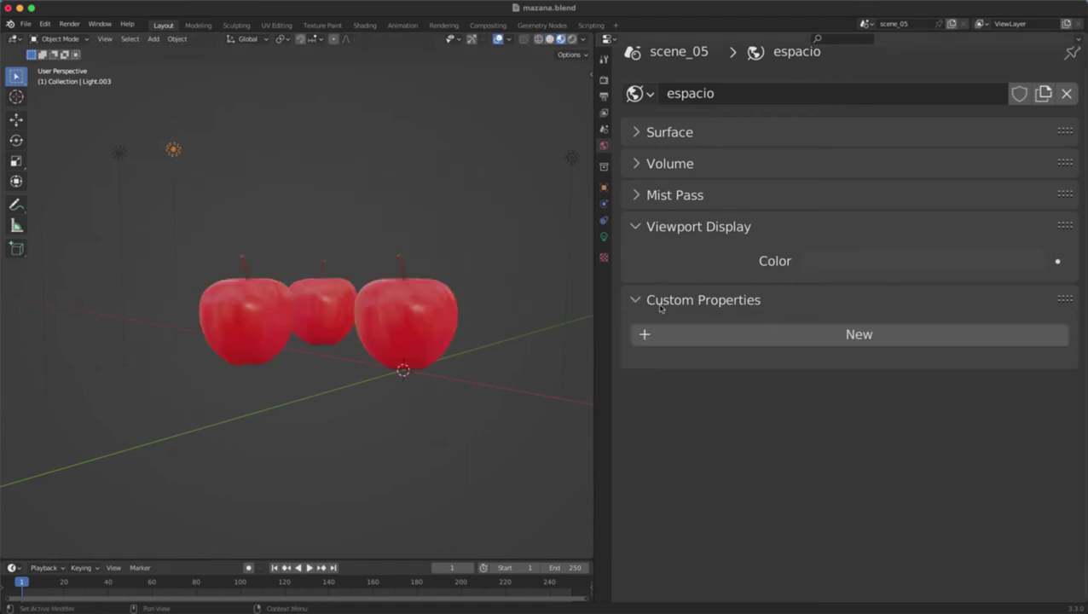
left_click(837, 338)
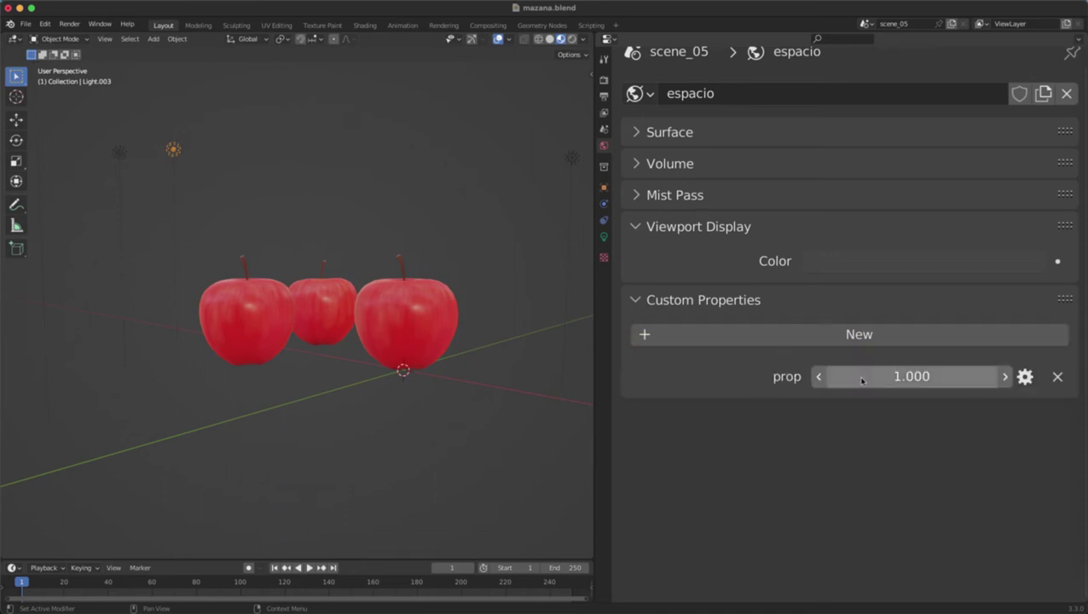
left_click(1058, 378)
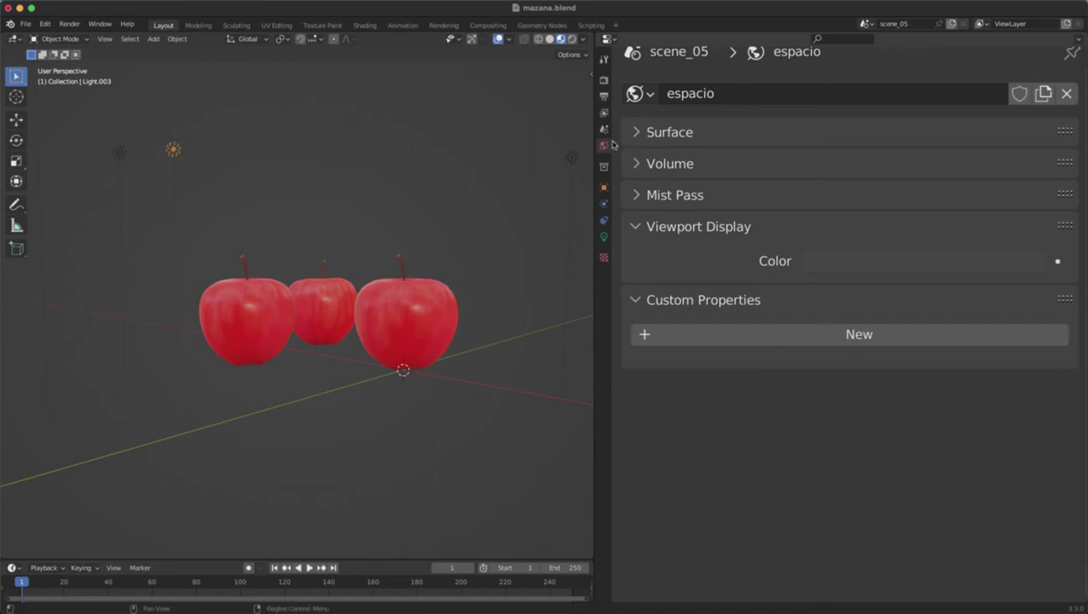
Step: Show the Collection properties, split the properties editor horizontally and turn the upper area into an Outliner
left_click(604, 167)
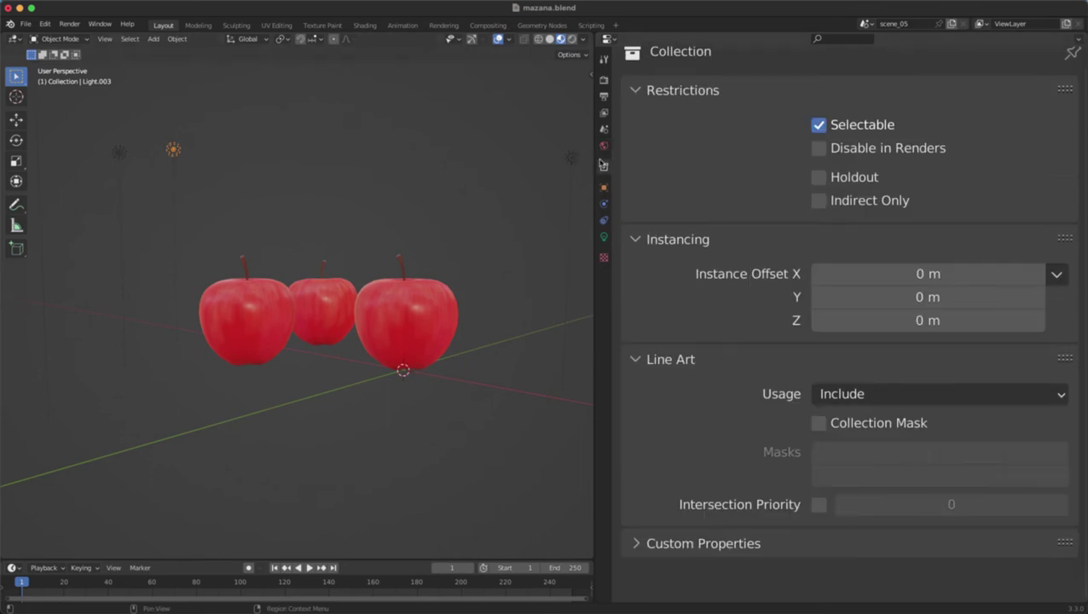
scroll(694, 146, "up", 1)
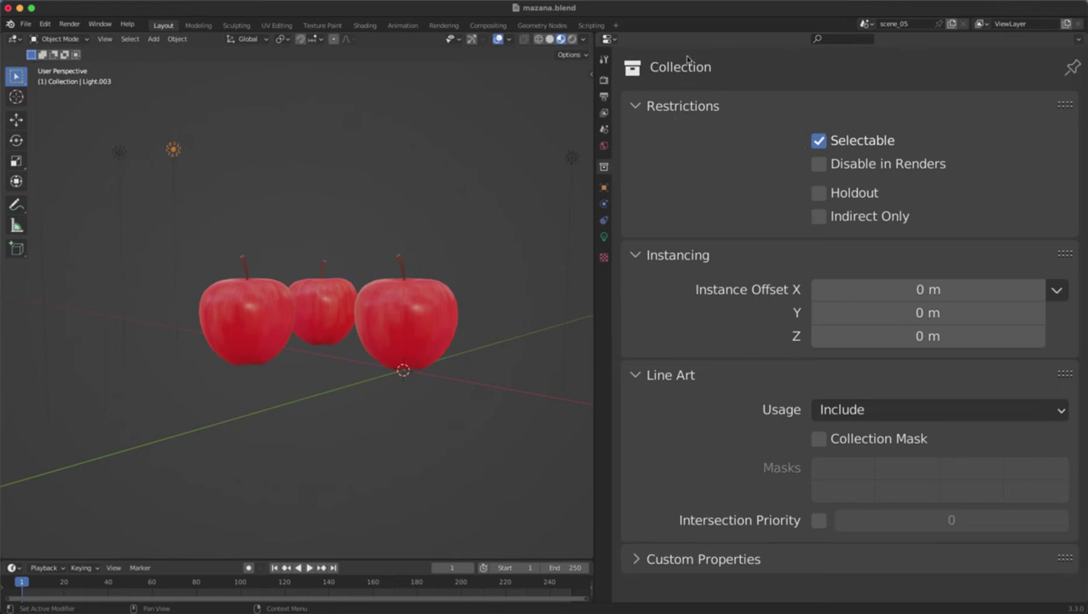
left_click_drag(599, 32, 600, 220)
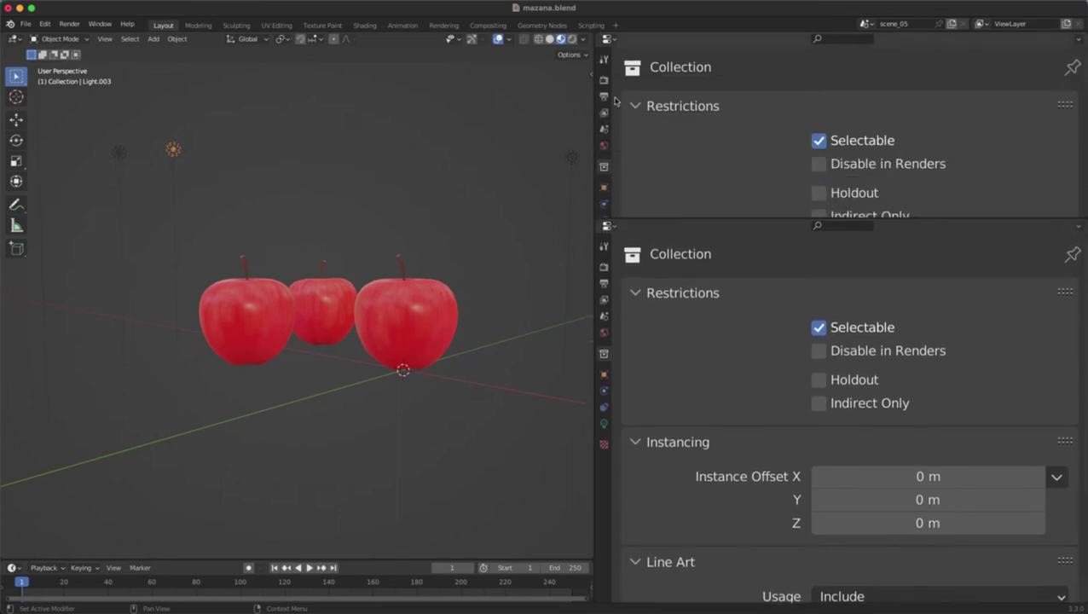
left_click(606, 38)
left_click(933, 72)
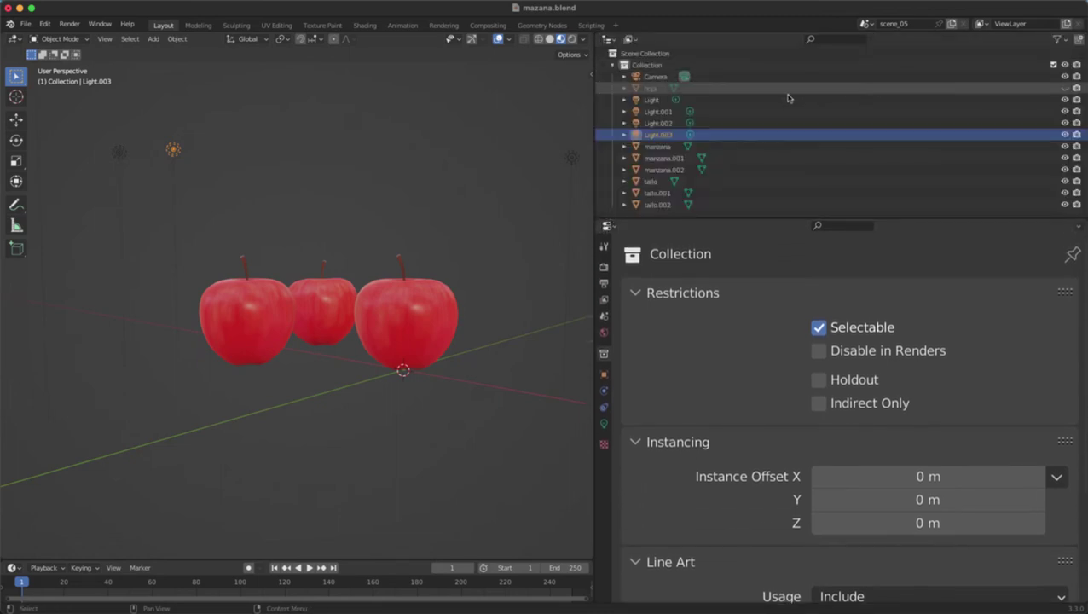
Step: Show the selectable toggles in the Outliner, and switch the collection's Selectable and Disable in Renders restrictions back and forth
left_click(821, 329)
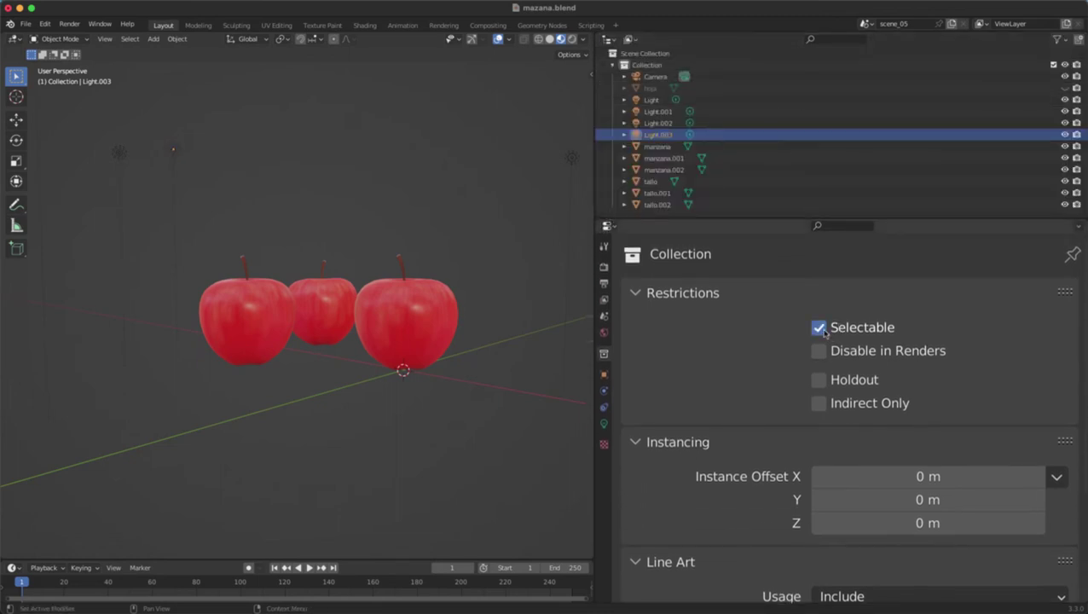
left_click(1058, 40)
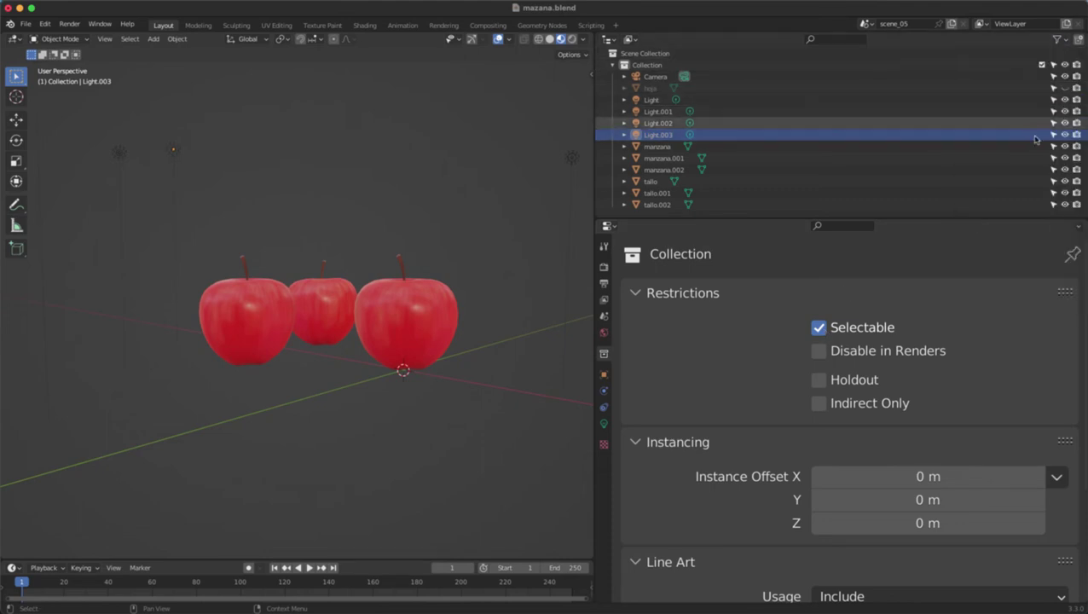
left_click(820, 328)
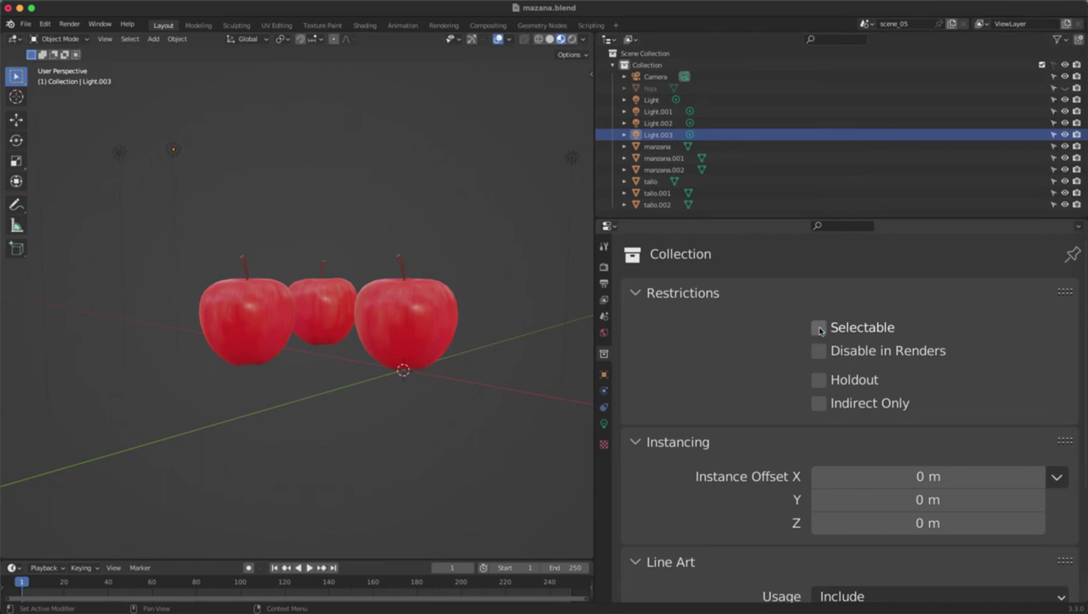
left_click(814, 352)
left_click(815, 352)
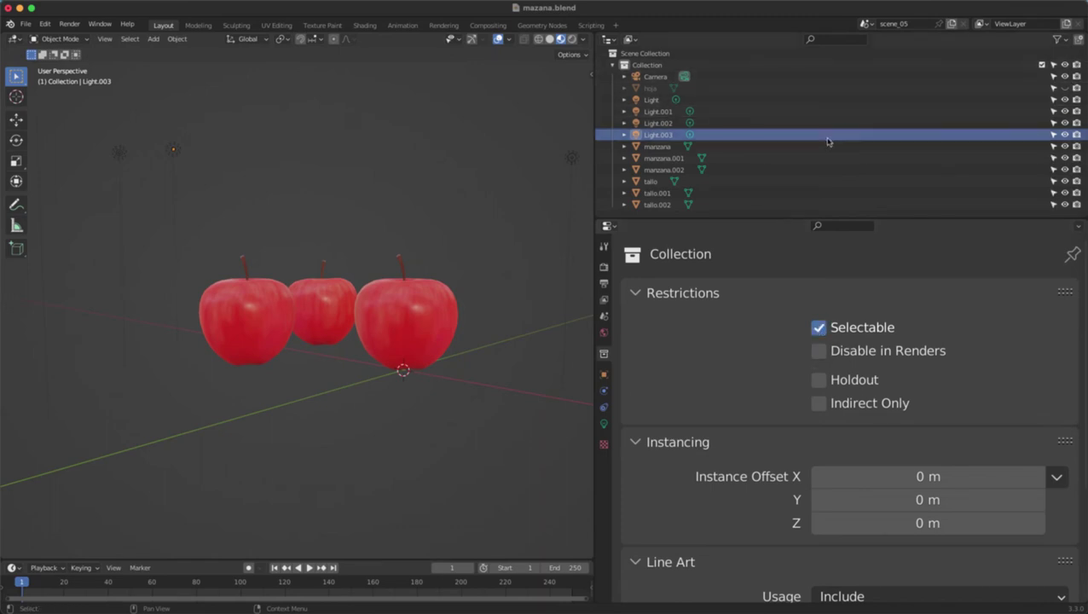
Step: Review the collection's Instancing offset options, and collapse the Restrictions and Instancing settings
scroll(819, 373, "down", 2)
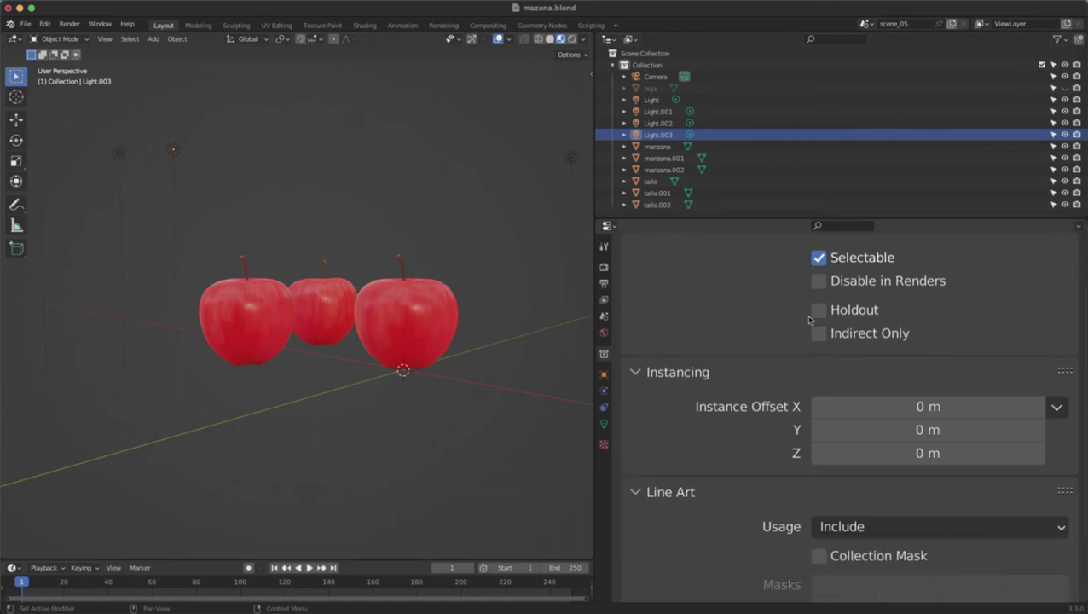
scroll(810, 319, "down", 3)
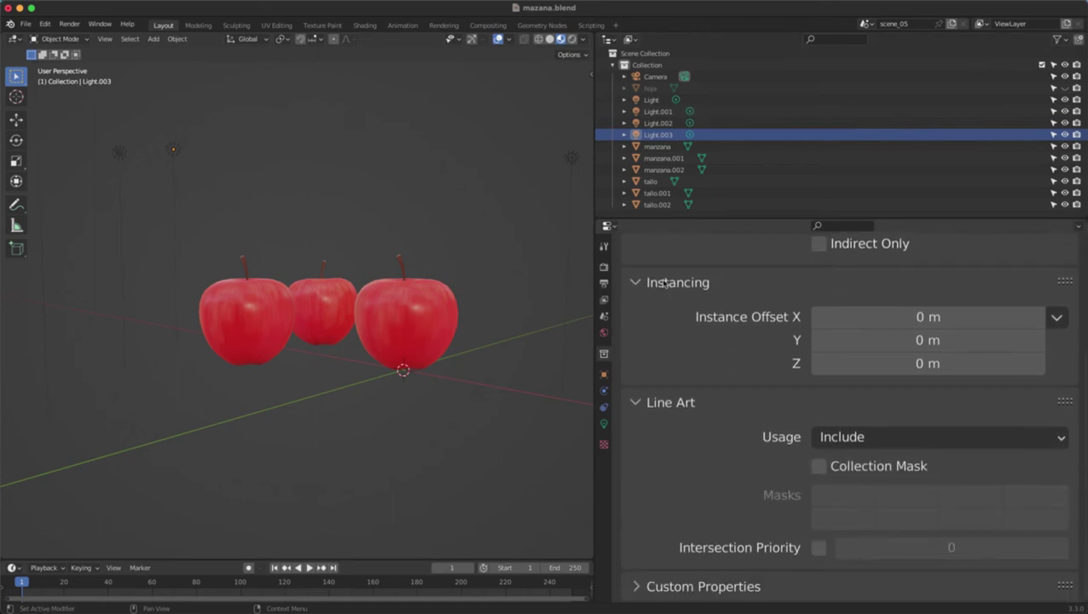
left_click(1057, 316)
left_click(1057, 316)
scroll(676, 394, "up", 5)
left_click(658, 294)
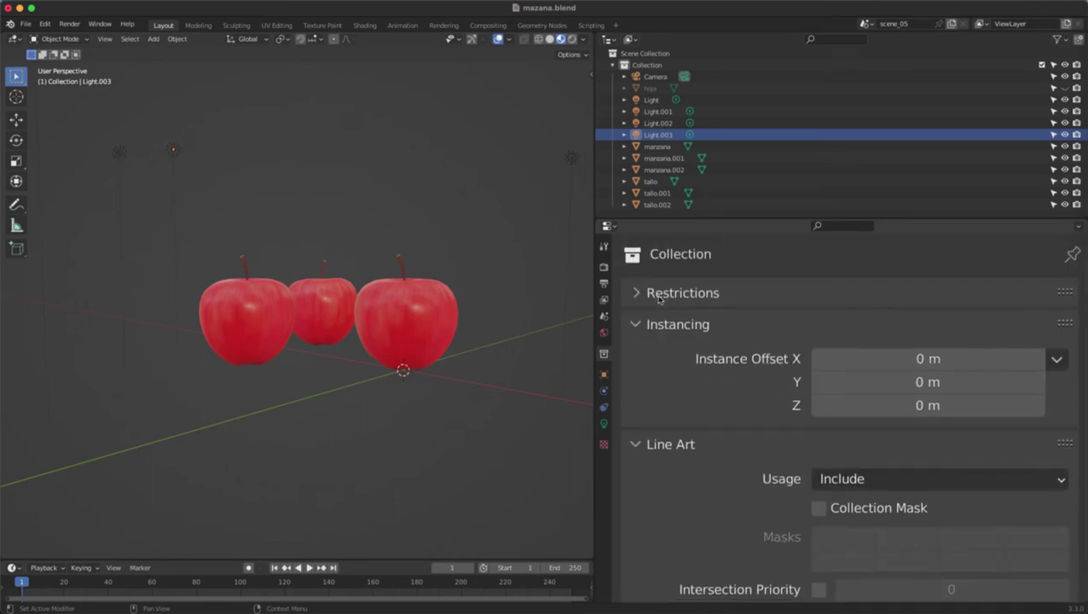
left_click(661, 324)
Step: Review the collection's Line Art usage options without changing Include, and collapse the Line Art settings
left_click(883, 392)
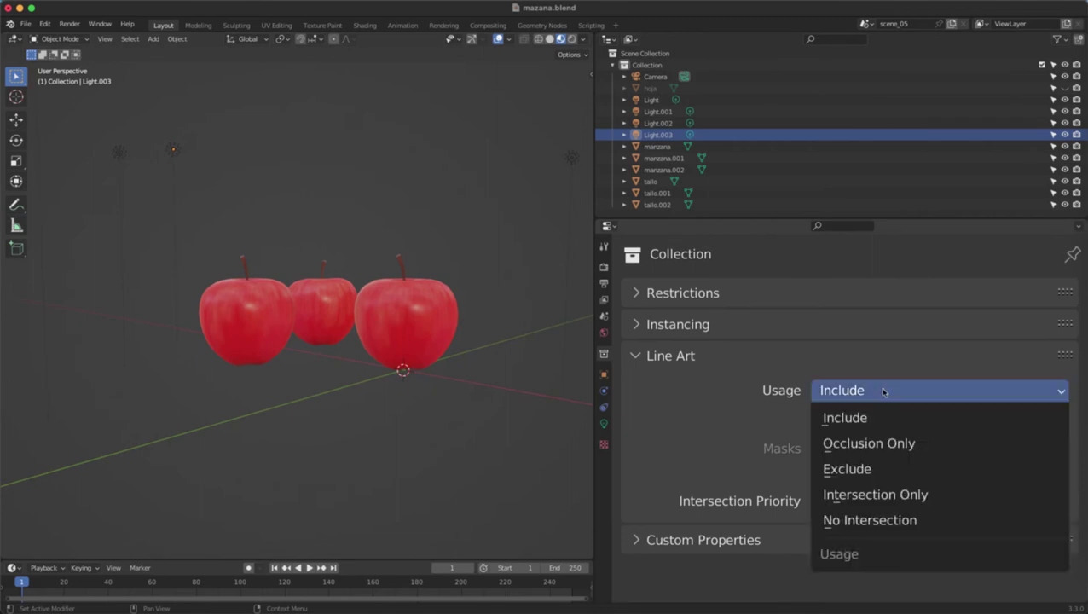
left_click(862, 390)
left_click(629, 357)
left_click(646, 356)
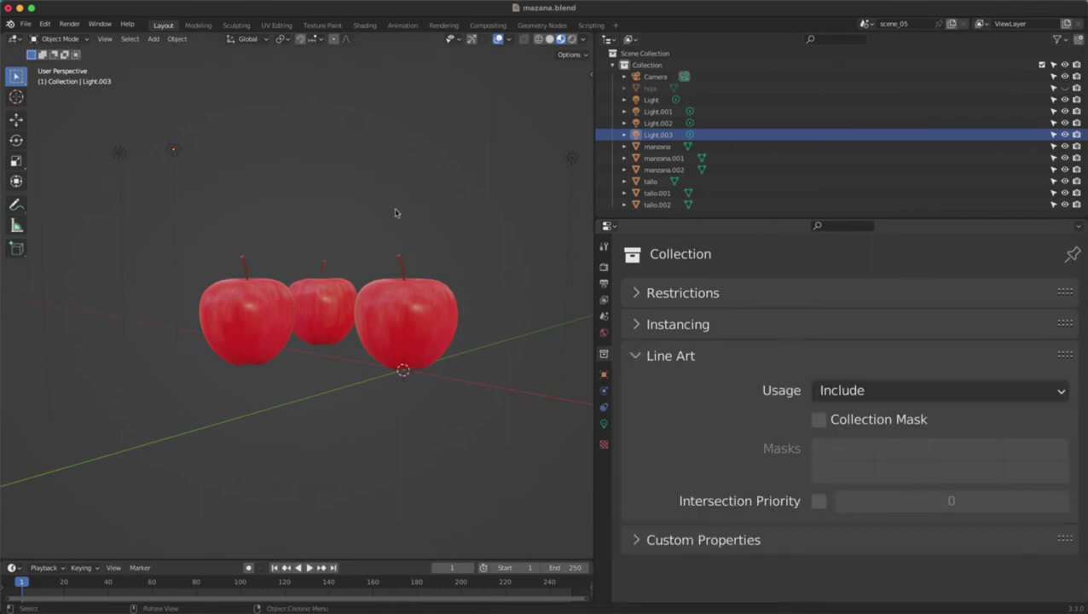
scroll(434, 199, "down", 3)
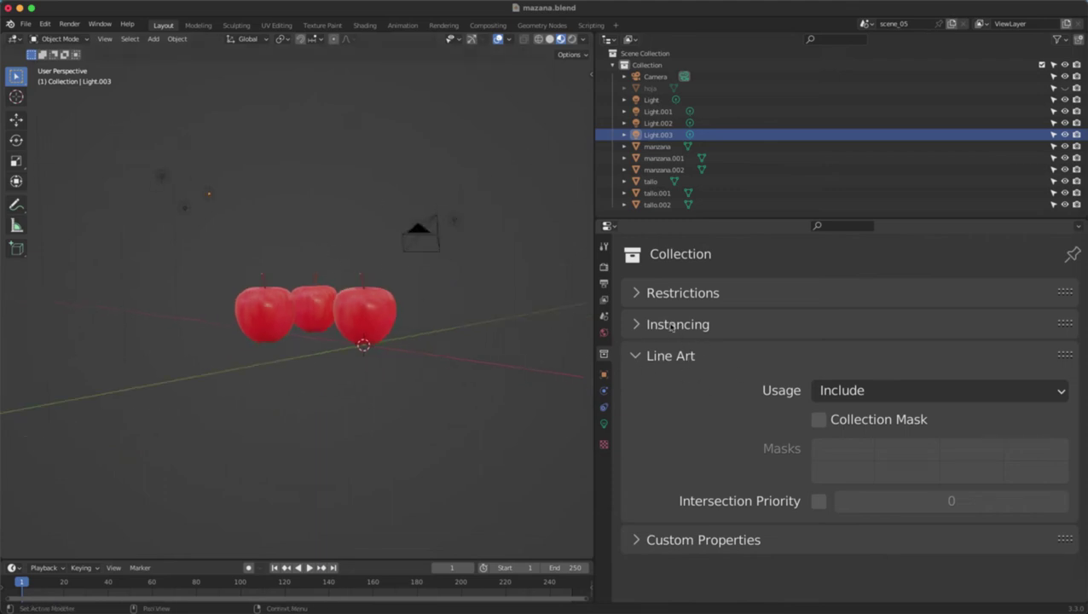
left_click(638, 354)
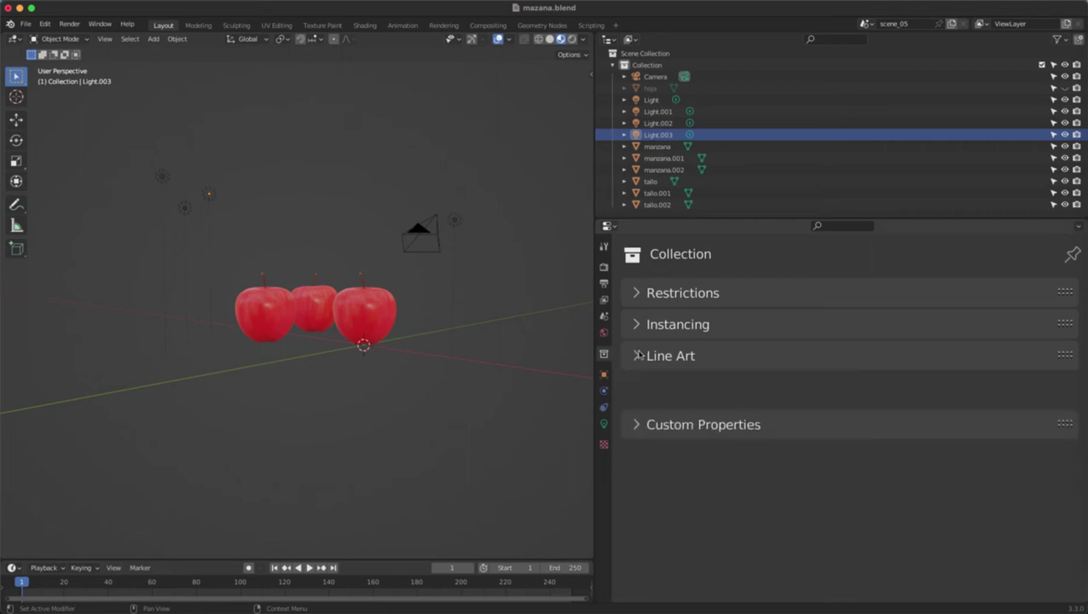
Step: Add a custom property to the collection, delete it and collapse the Custom Properties settings
left_click(636, 385)
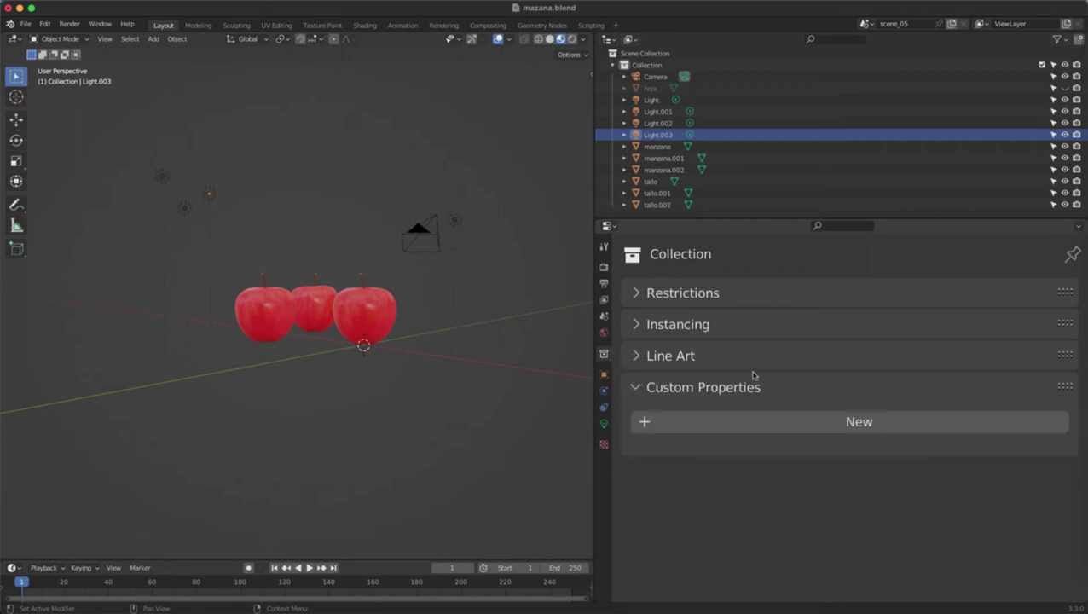
left_click(834, 422)
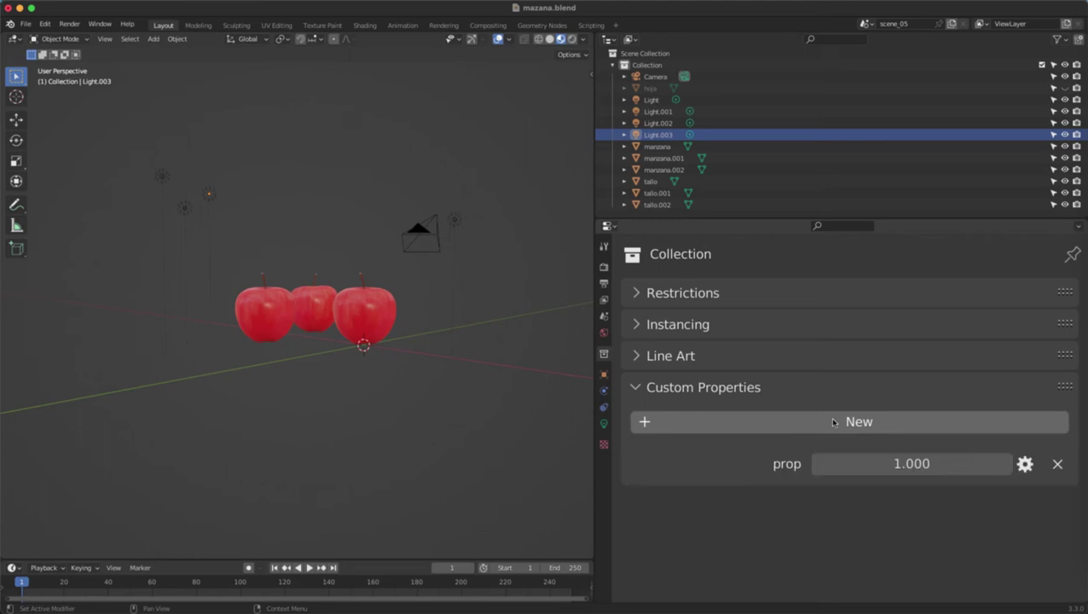
left_click(1058, 464)
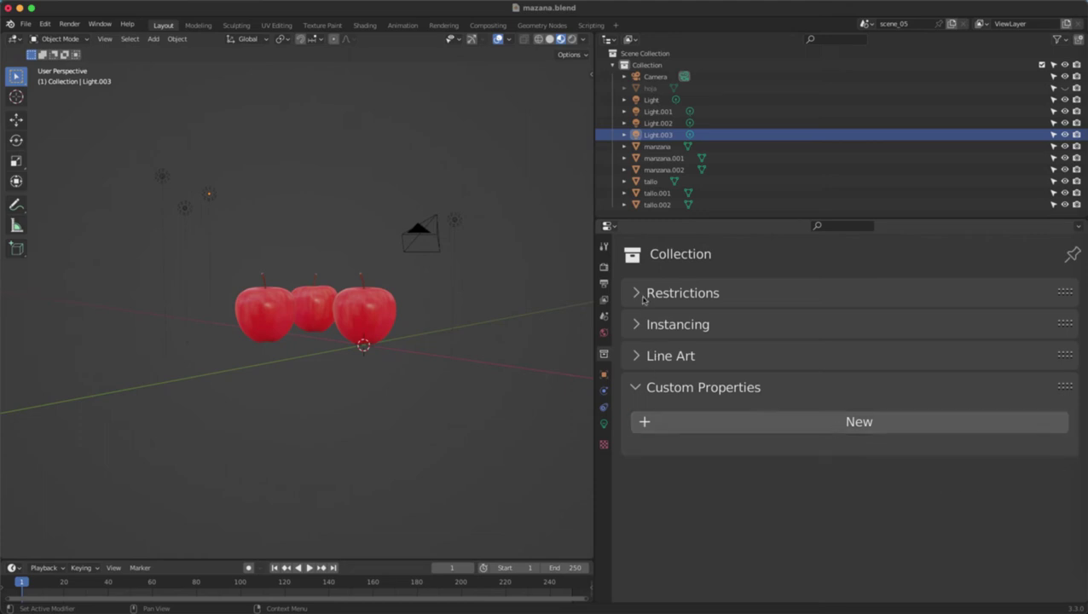
left_click(637, 387)
Step: Show the Object properties, select the manzana object in the viewport and rename it to apple
left_click(604, 375)
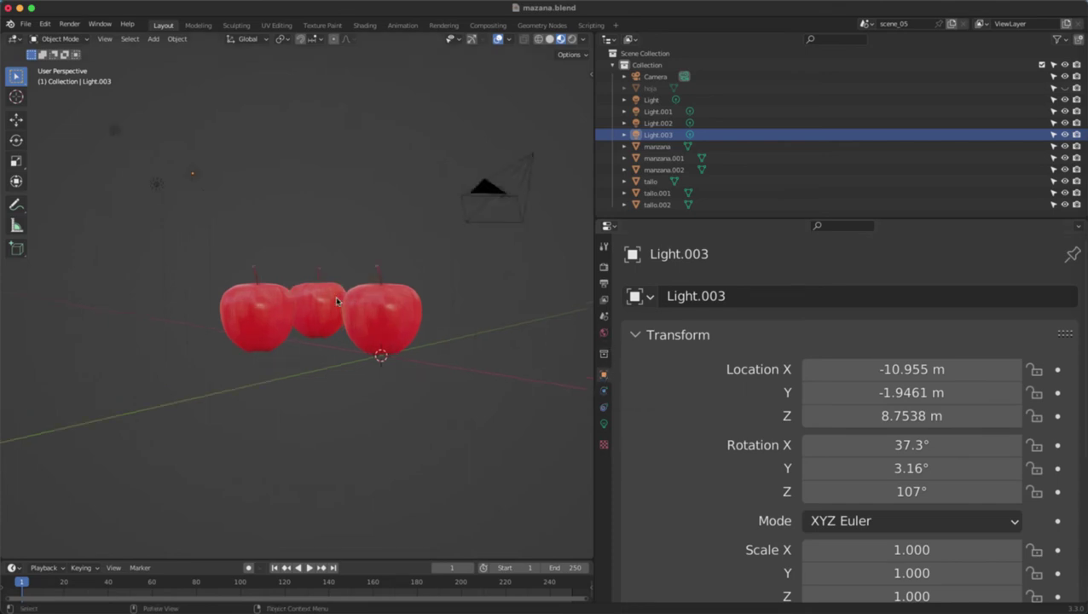
middle_click_drag(335, 296, 454, 287)
left_click(411, 307)
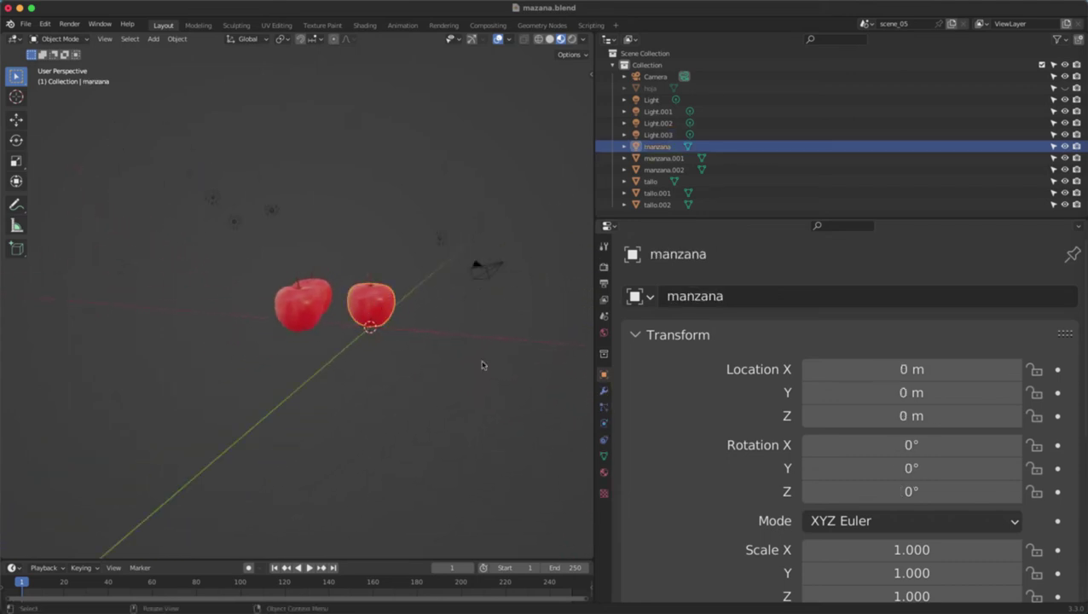
left_click(704, 300)
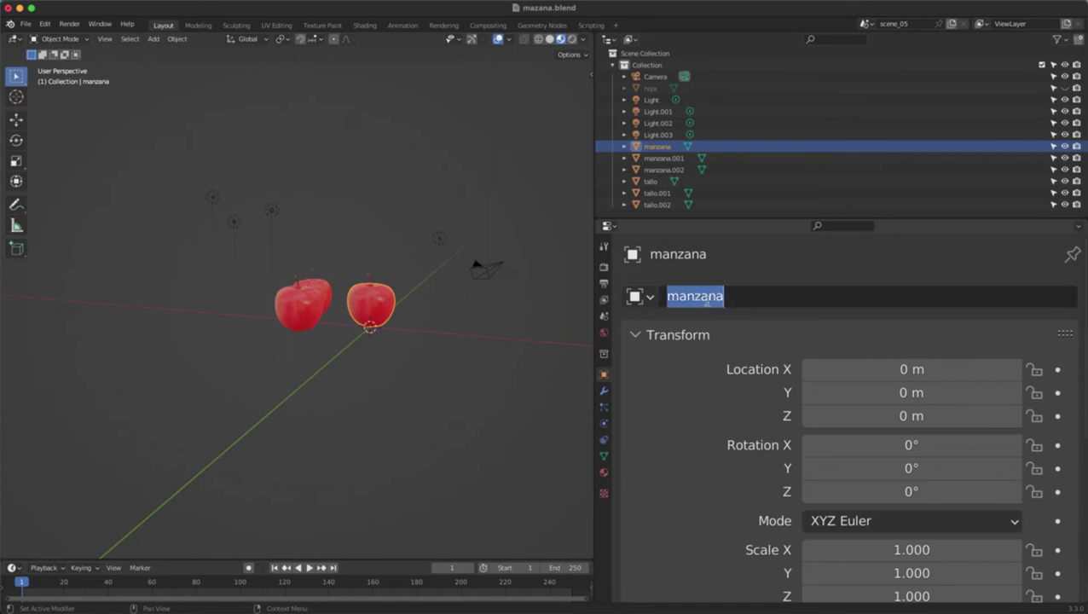
left_click(663, 148)
left_click(735, 295)
type("apple")
key("Return")
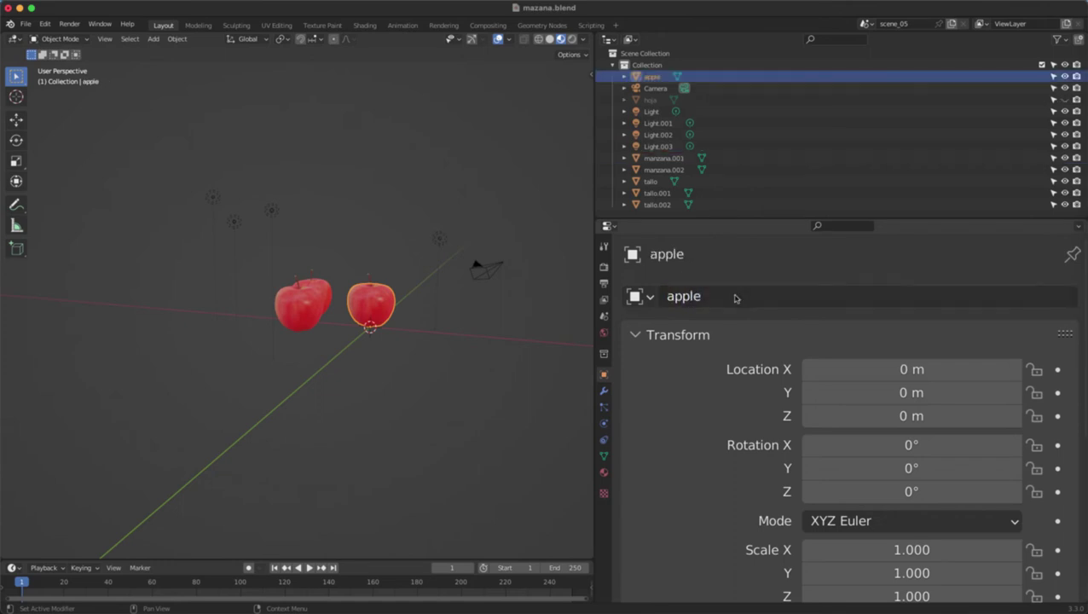
Step: Browse the list of scene objects in the apple's object selector without picking another one
left_click(641, 299)
left_click(641, 298)
left_click(641, 299)
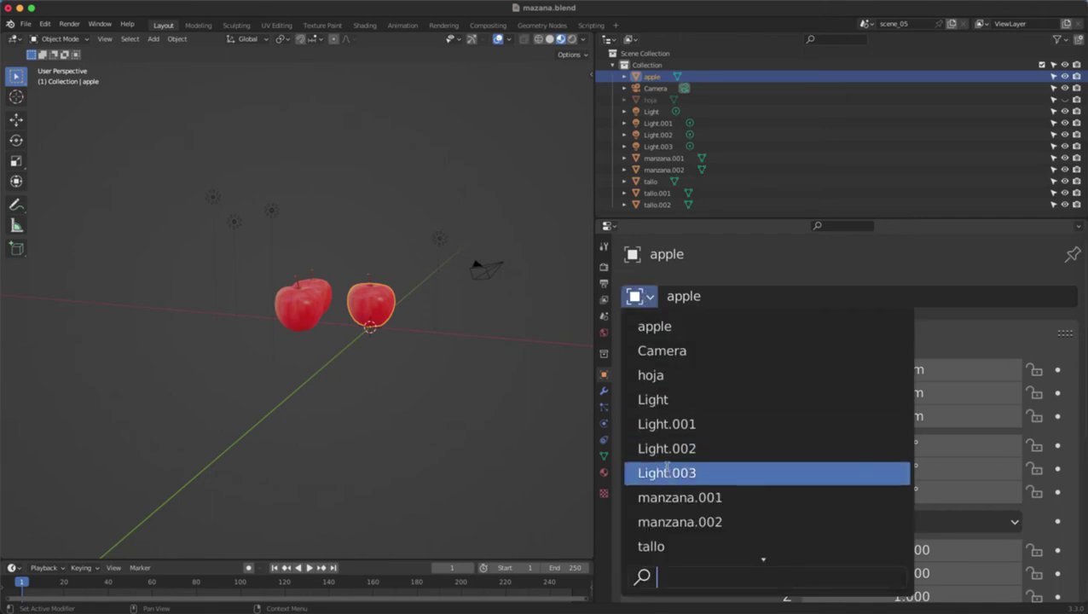
key("Down")
key("Down")
key("Down")
key("Down")
key("Down")
key("Down")
key("Down")
key("Down")
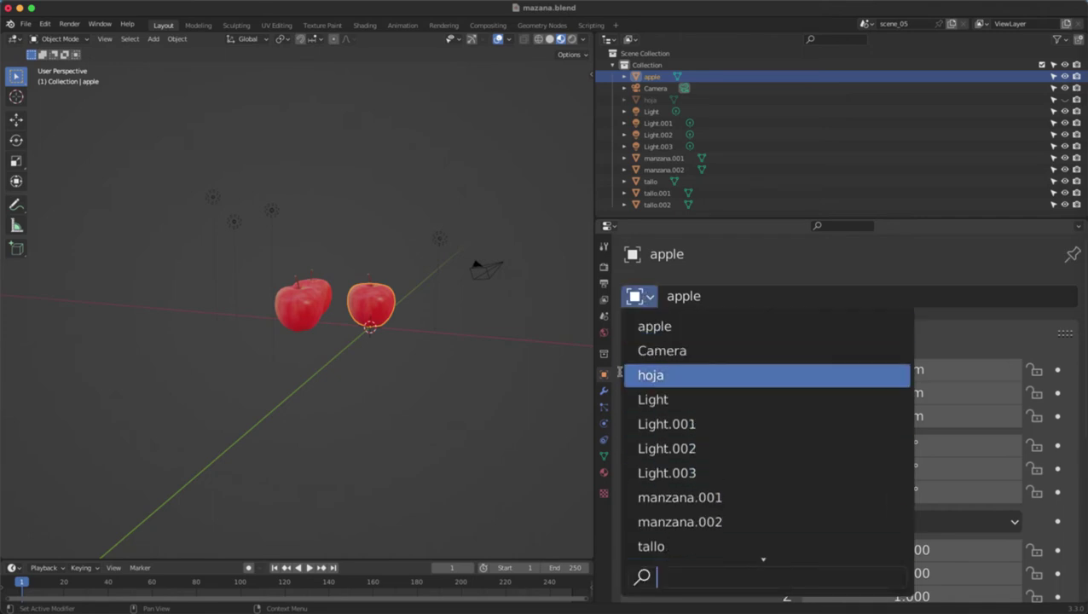
left_click(650, 298)
left_click(648, 297)
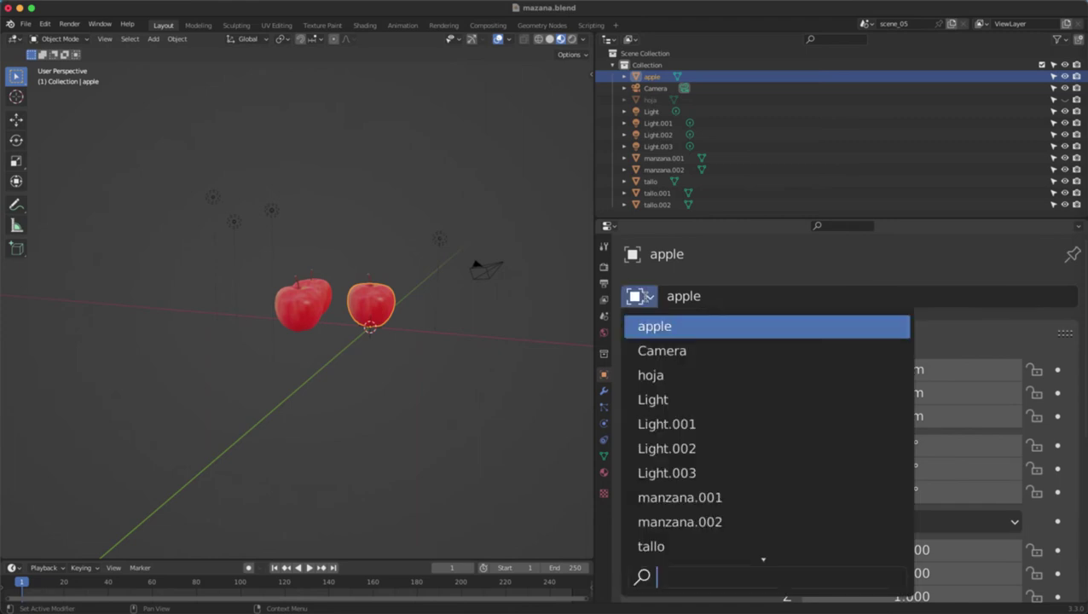
left_click(645, 297)
Step: Try to shift the apple along its X location and cancel the change
scroll(665, 341, "down", 3)
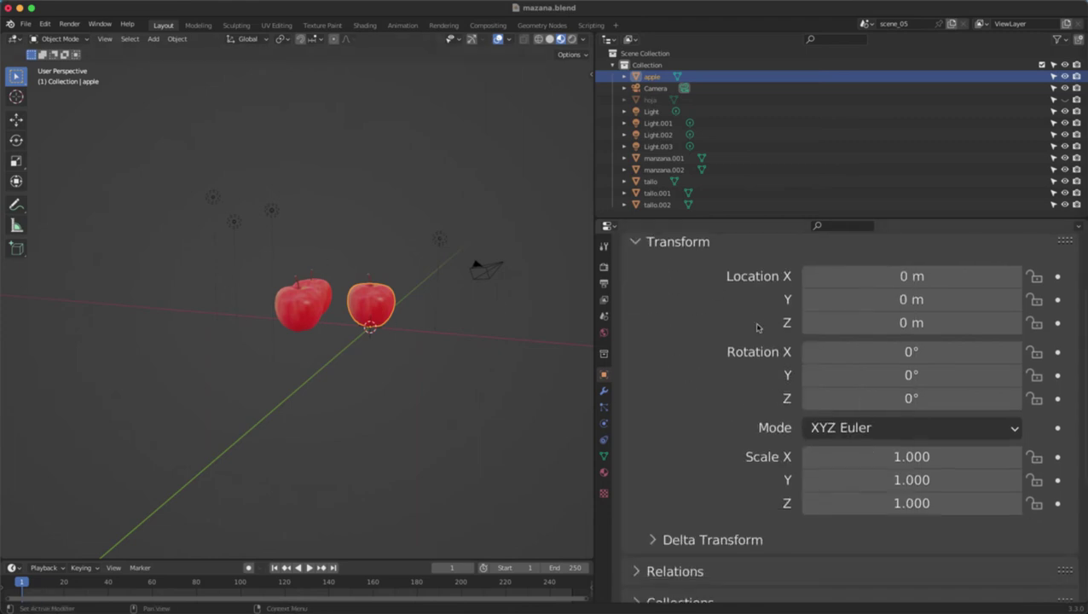
scroll(756, 327, "down", 2)
scroll(755, 345, "up", 5)
scroll(738, 357, "down", 1)
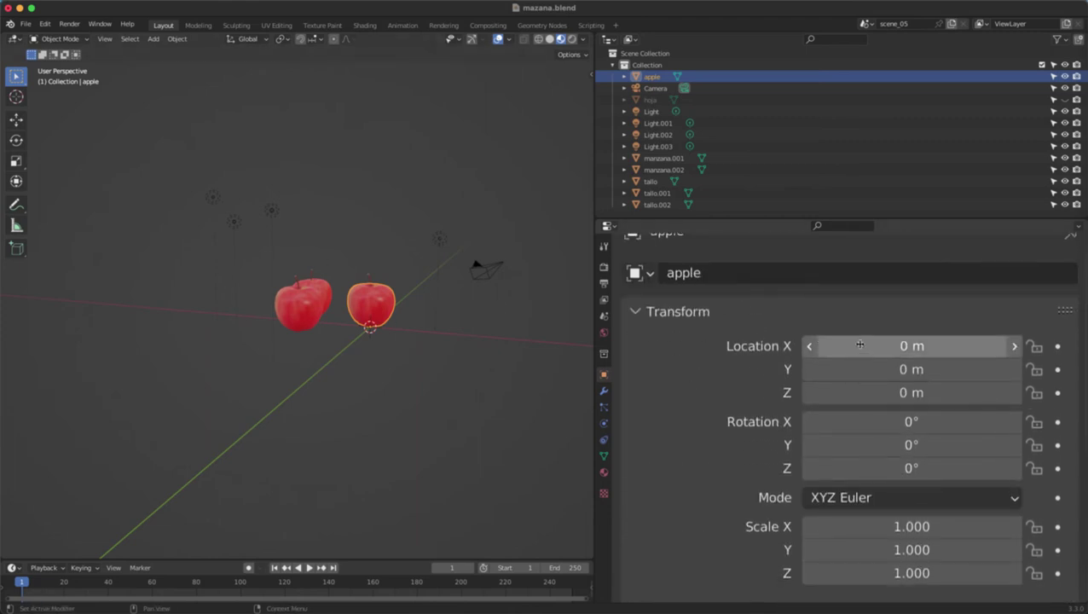
left_click_drag(860, 346, 715, 346)
key("Escape")
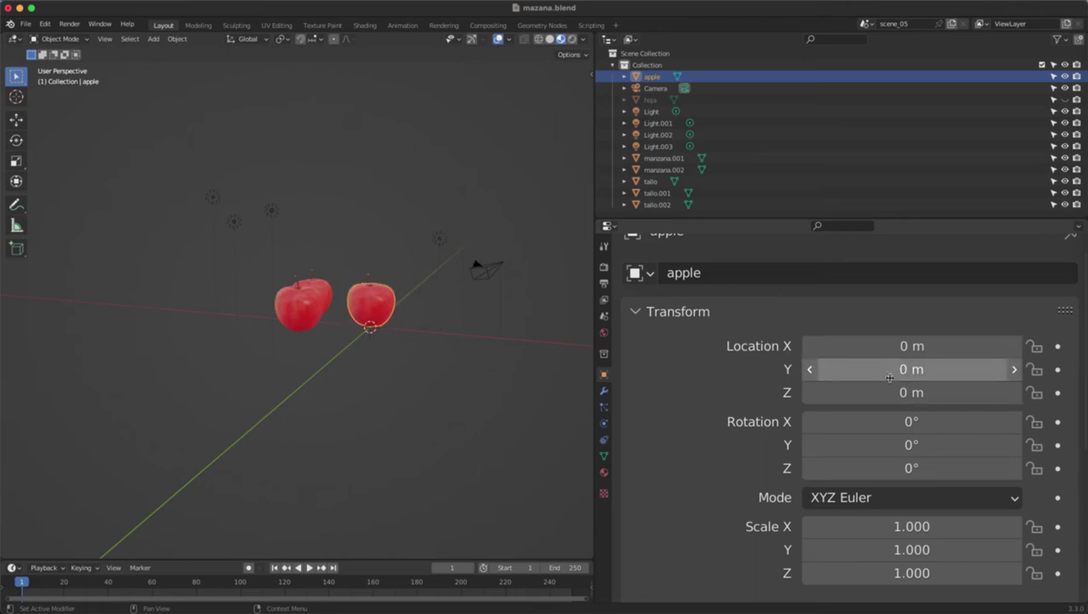
mouse_move(890, 378)
left_mouse_down()
mouse_move(930, 378)
mouse_move(878, 378)
mouse_move(889, 377)
left_mouse_up()
Step: Expand the apple's Delta Transform settings for a look and collapse them again
scroll(814, 431, "down", 2)
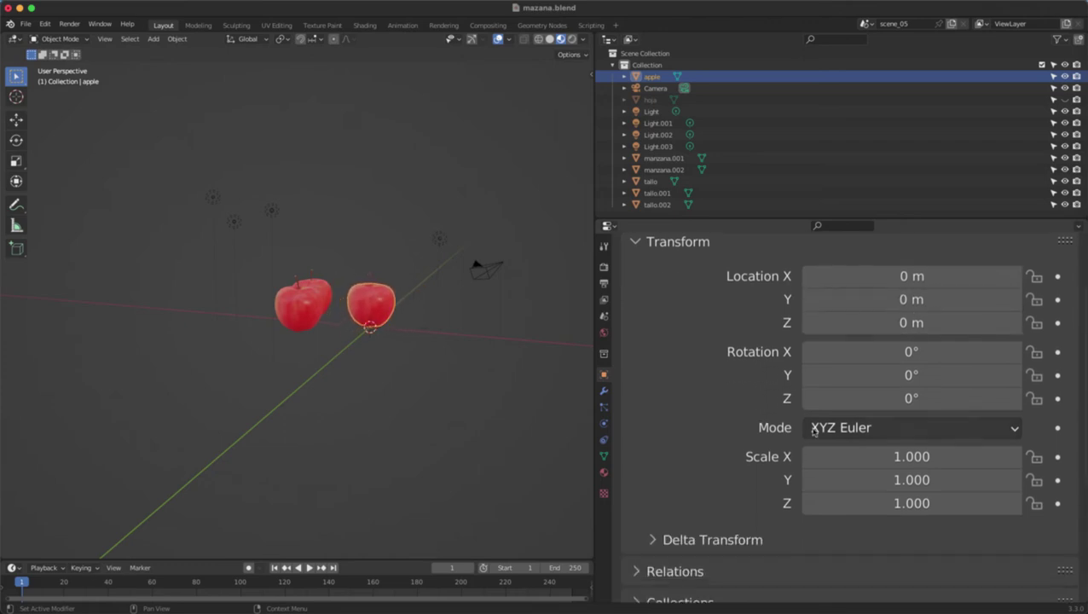
scroll(692, 521, "down", 1)
left_click(695, 495)
left_click(695, 495)
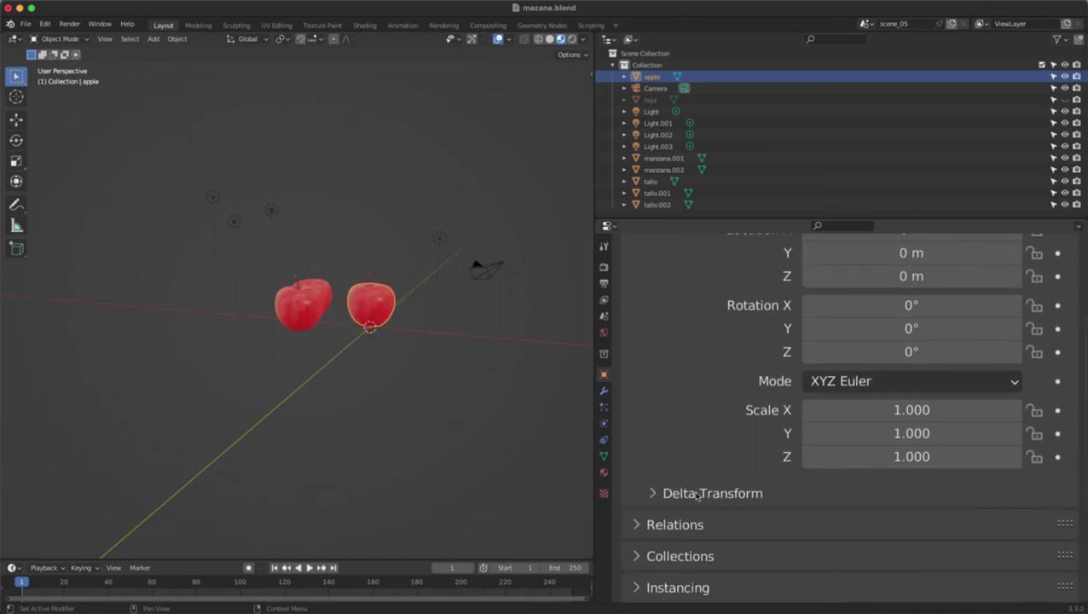
scroll(695, 495, "down", 2)
scroll(707, 426, "up", 5)
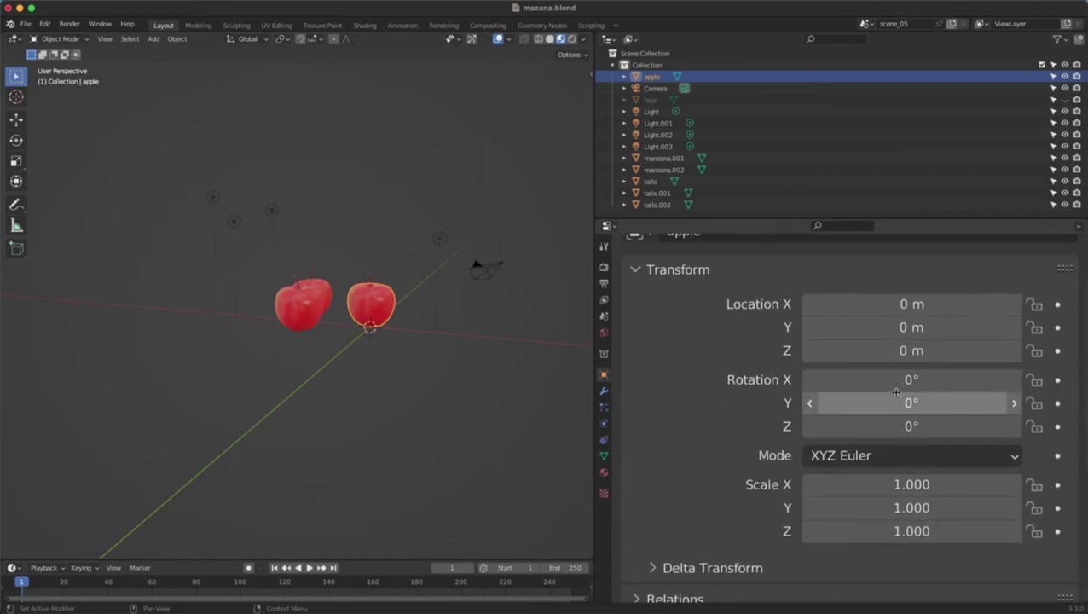
mouse_move(895, 380)
left_mouse_down()
mouse_move(925, 380)
mouse_move(845, 379)
mouse_move(896, 380)
left_mouse_up()
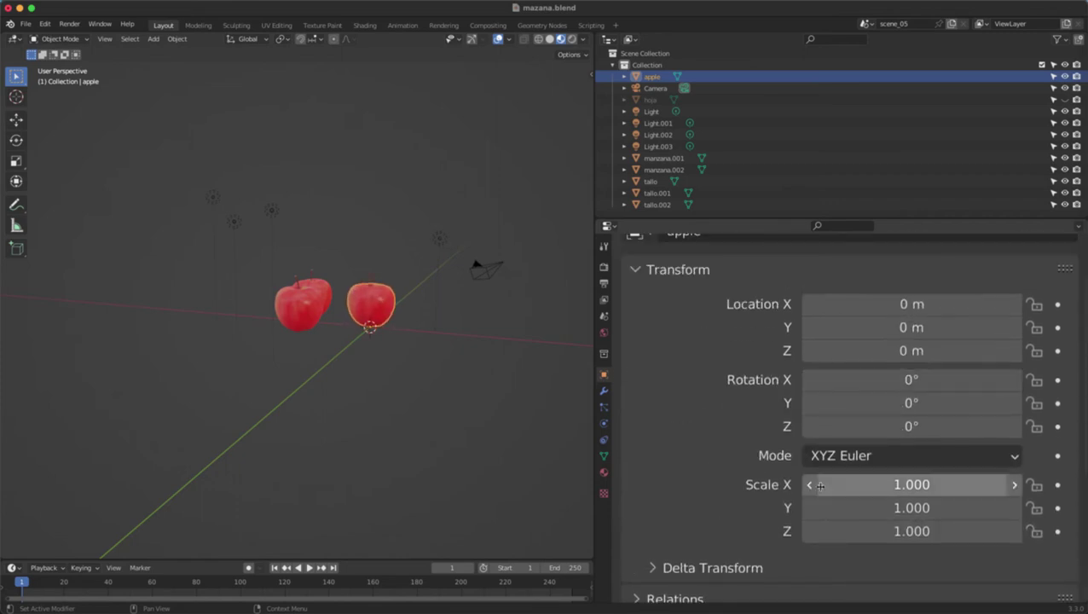
mouse_move(875, 485)
left_mouse_down()
mouse_move(938, 484)
mouse_move(818, 484)
mouse_move(955, 484)
mouse_move(875, 484)
left_mouse_up()
Step: Expand the apple's Relations section and collapse its Transform section
scroll(757, 421, "down", 7)
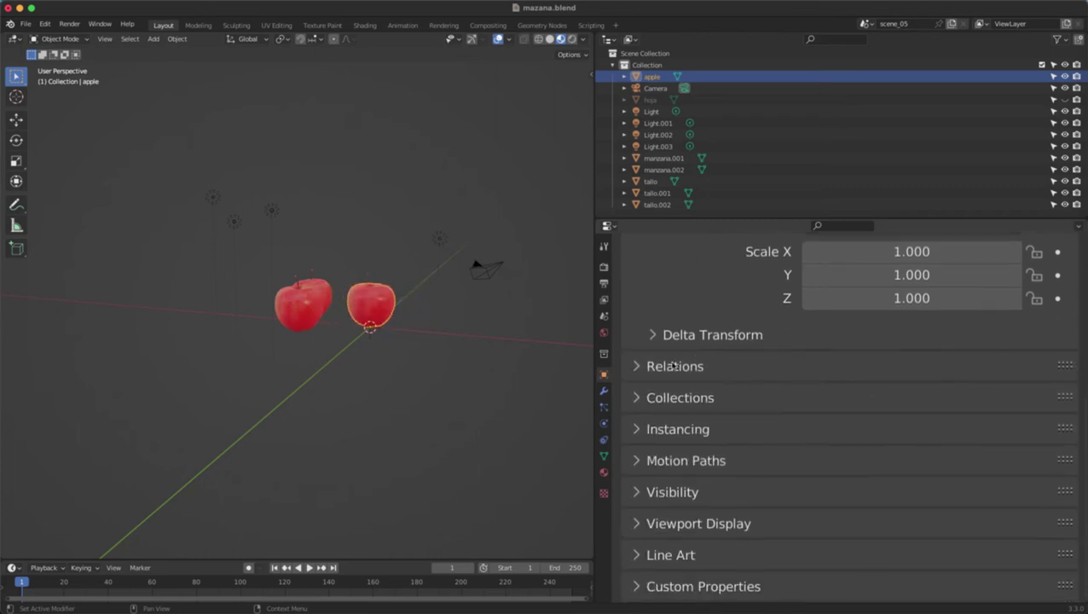
left_click(673, 366)
scroll(673, 388, "up", 8)
left_click(663, 344)
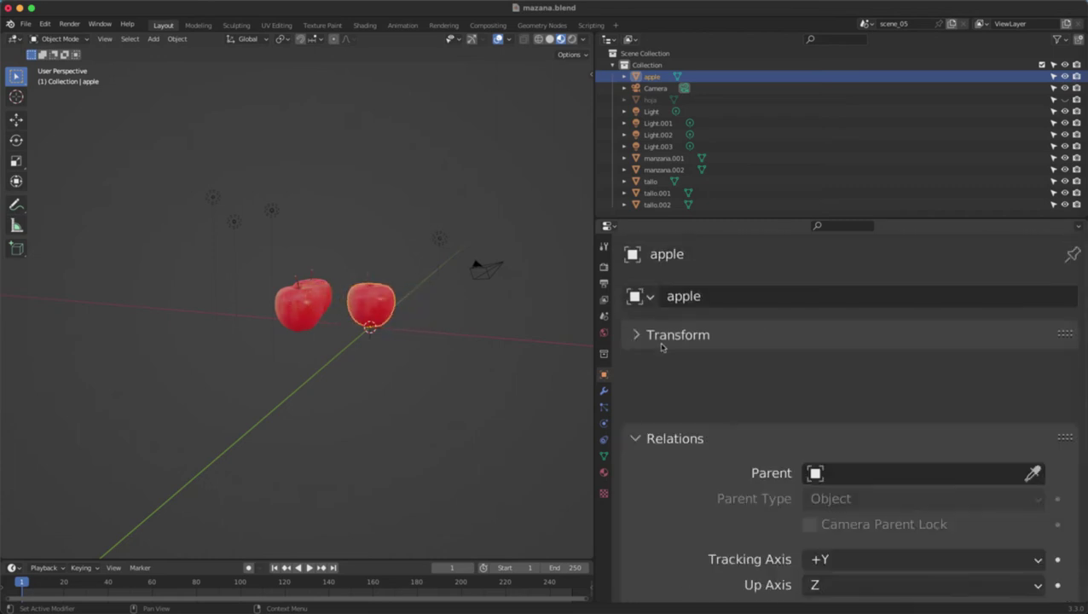
scroll(663, 388, "down", 2)
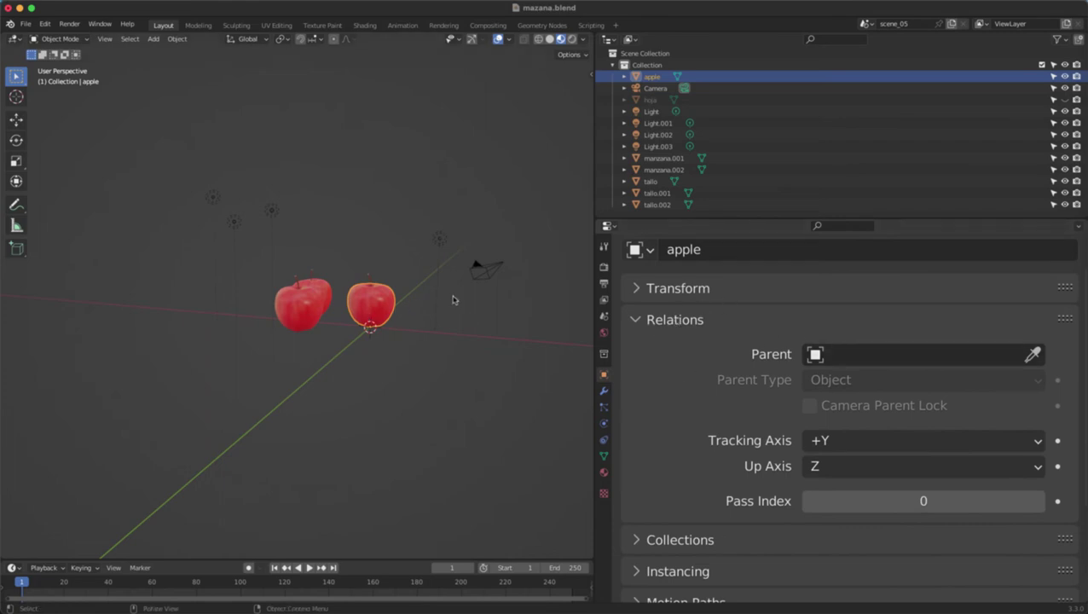
Step: Add a cube mesh and move it about 10.4 m up so it floats above the apples
left_click(428, 311)
middle_click_drag(358, 316, 359, 392)
key("shift+a")
left_click(422, 267)
key("g")
left_click(374, 268)
Step: Add a UV sphere and move it about 12.1 m up so it sits just above the cube
scroll(365, 254, "up", 4)
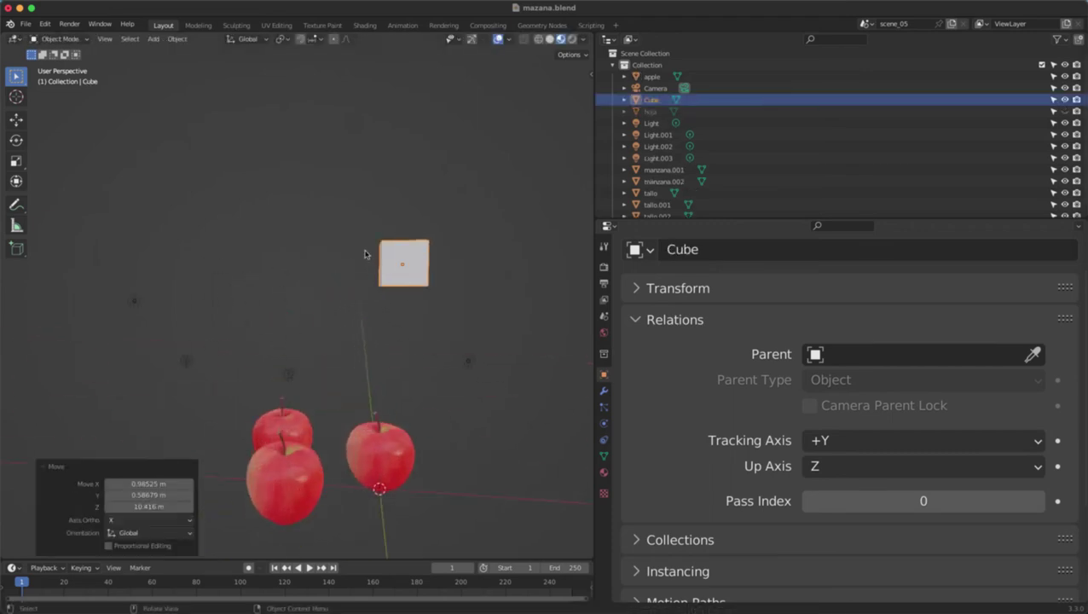
scroll(364, 254, "up", 5)
middle_click_drag(365, 254, 378, 351, "shift")
scroll(381, 352, "down", 2)
middle_click_drag(446, 309, 412, 317)
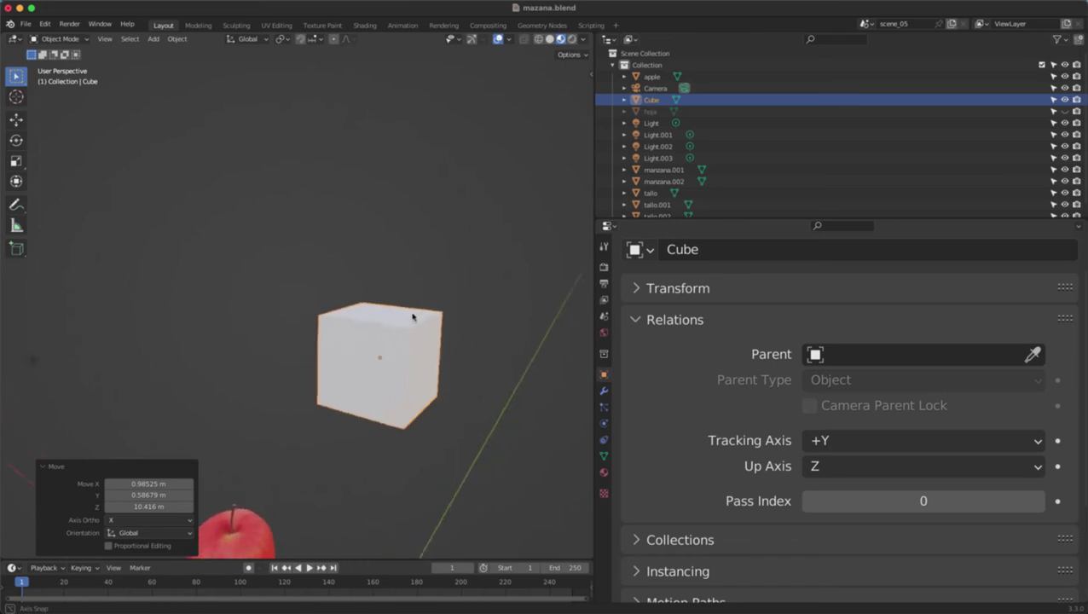
key("shift+a")
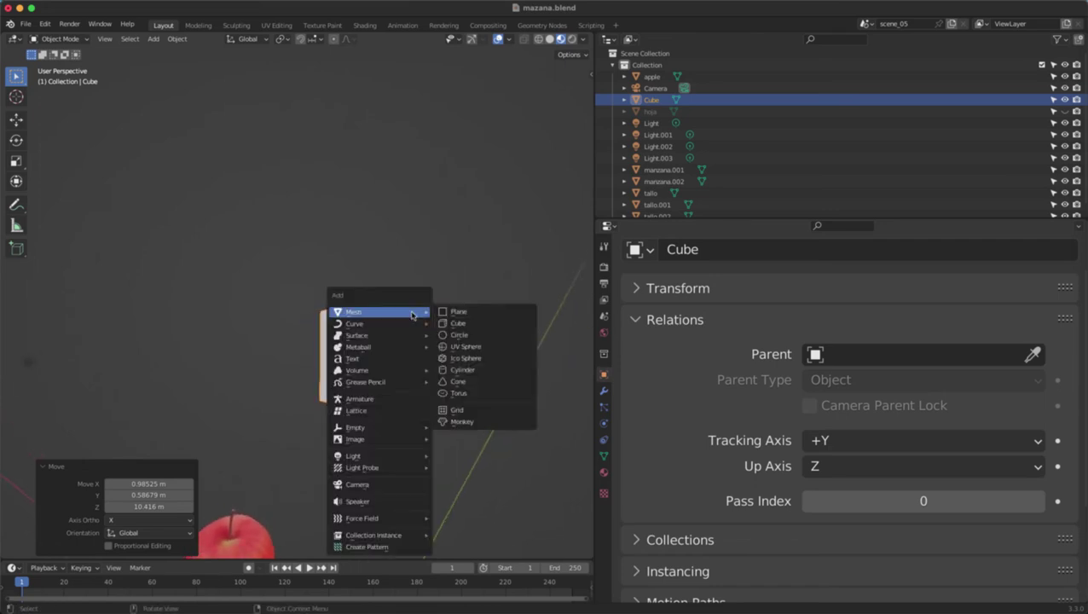
left_click(465, 346)
key("g")
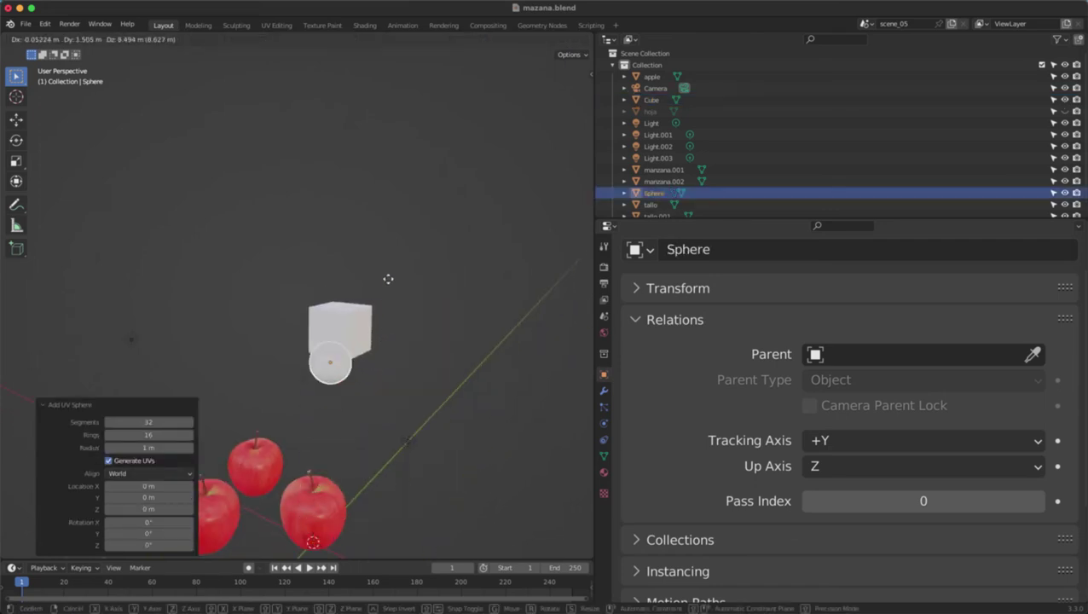
left_click(402, 205)
Step: Move the sphere farther up and sideways so it is clearly separated from the cube
scroll(431, 271, "up", 5)
middle_click_drag(432, 271, 358, 280, "shift")
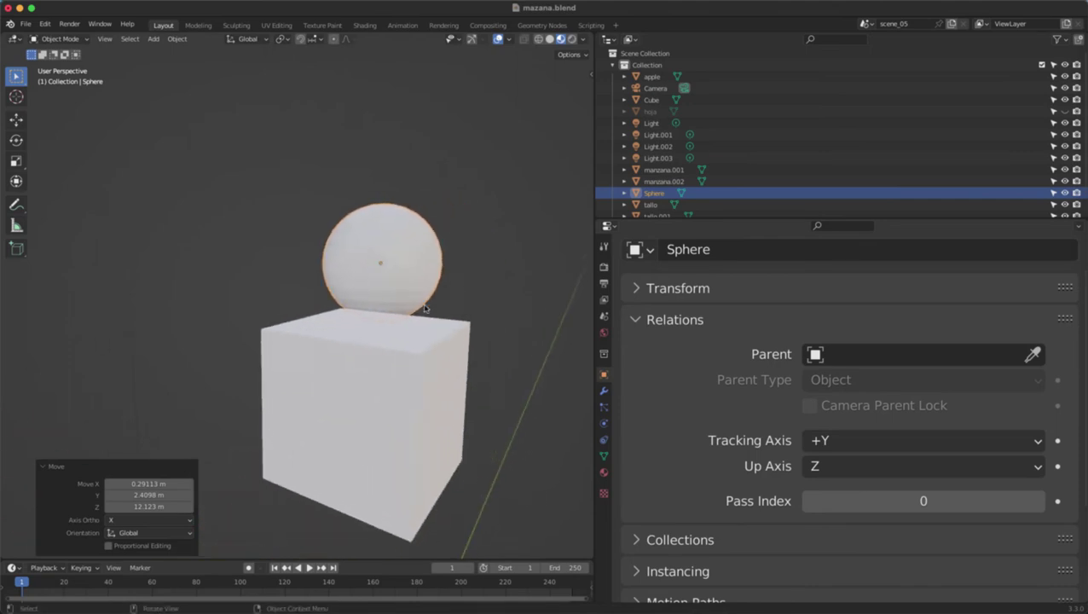
key("g")
left_click(434, 220)
Step: Select the cube and set Sphere as its parent in the Relations settings
scroll(442, 325, "down", 2)
middle_click_drag(442, 324, 464, 326)
left_click(343, 367)
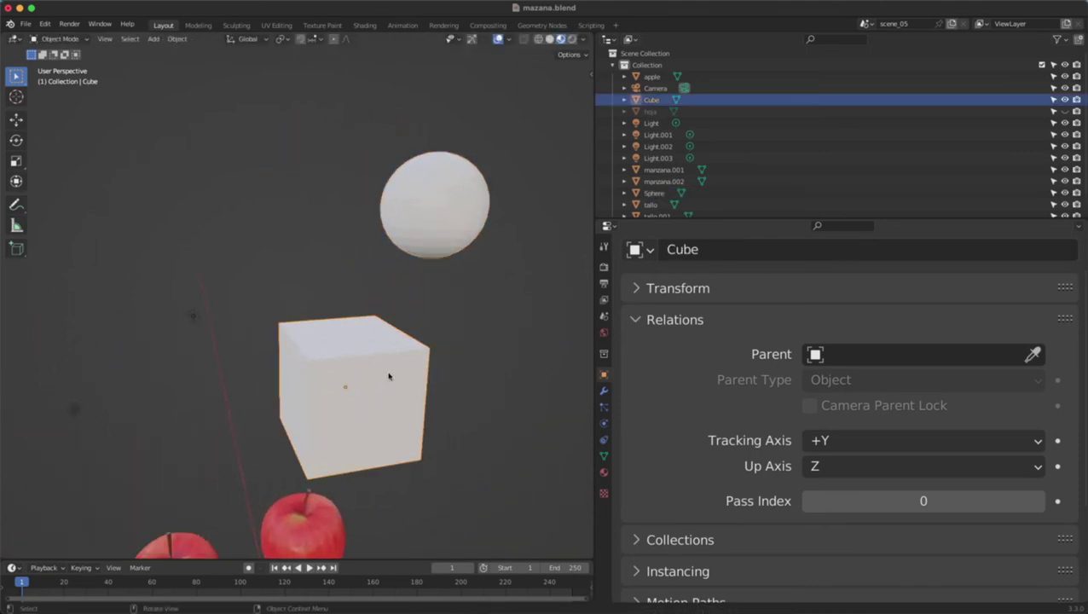
left_click(845, 345)
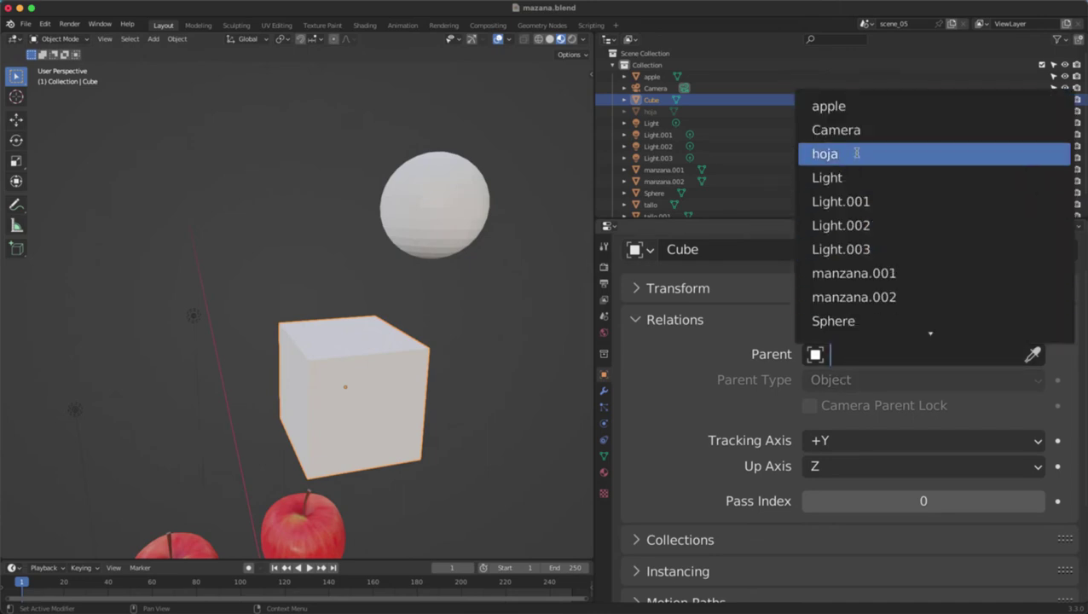
left_click(857, 319)
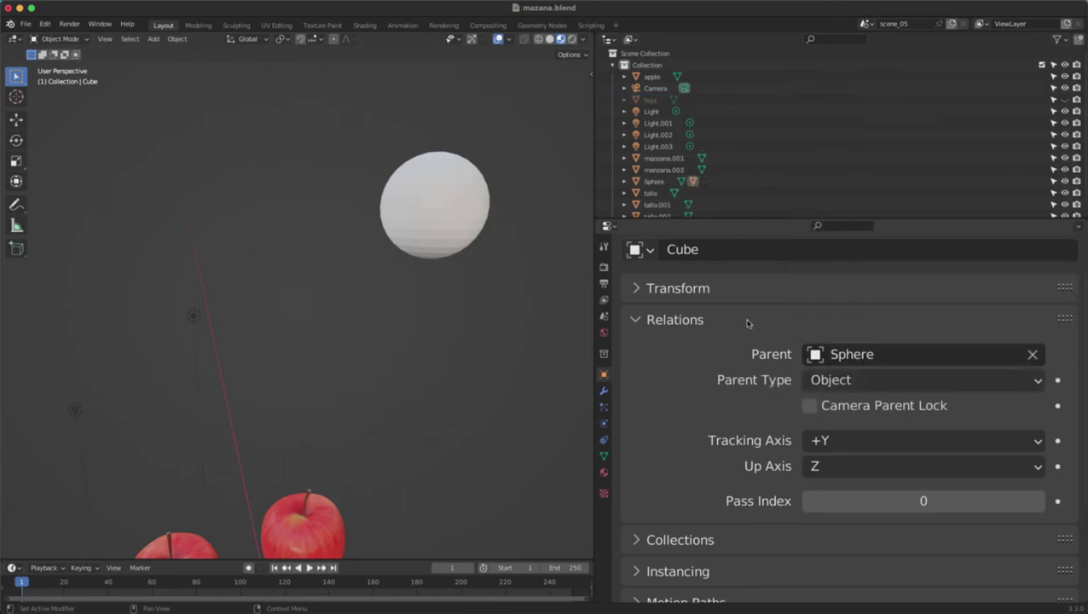
Step: Try rotating the parent sphere and the child cube in turn, cancelling each rotation
middle_click_drag(460, 282, 370, 388)
left_click_drag(371, 388, 372, 395)
key("r")
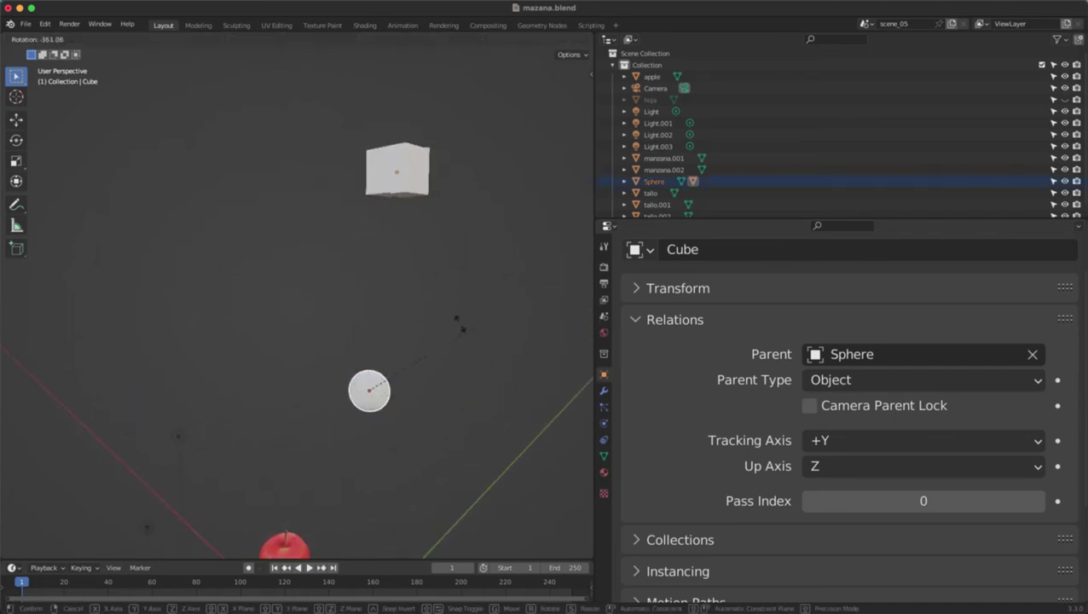
right_click(433, 331)
left_click(408, 177)
key("r")
key("Escape")
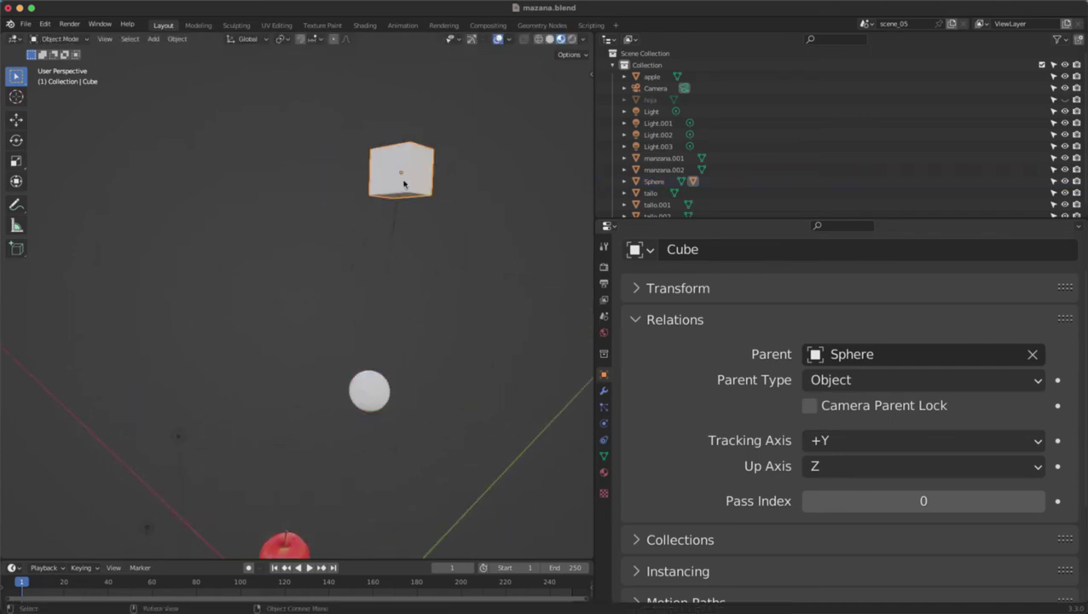
Step: Move the cube independently of its parent sphere, ending with a shift of about 3.6 m in X, 3.6 m in Y and -0.6 m in Z
key("g")
left_click(310, 284)
key("r")
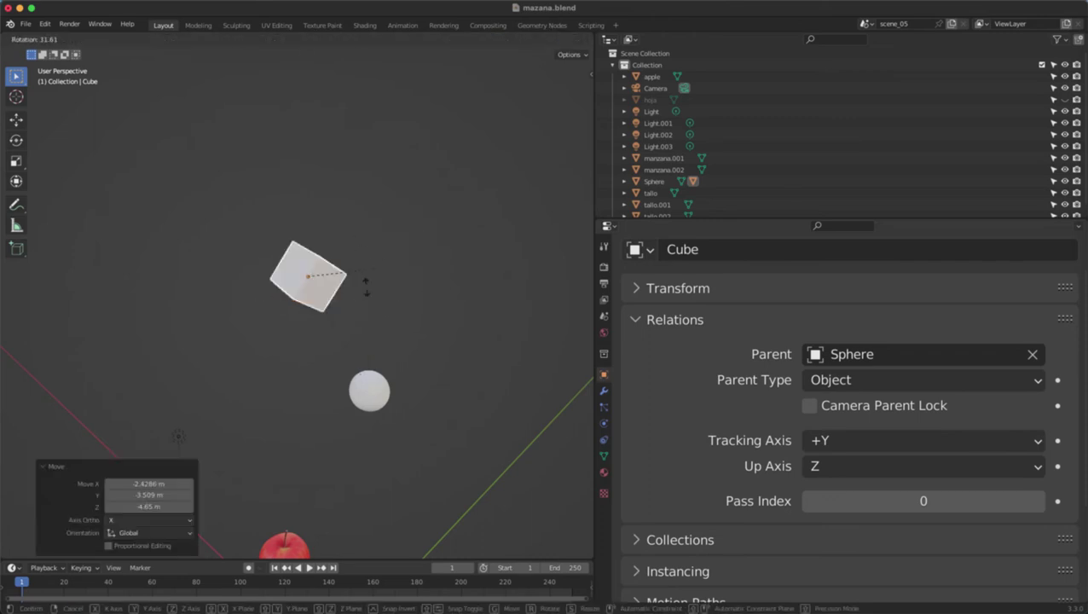
key("Escape")
key("g")
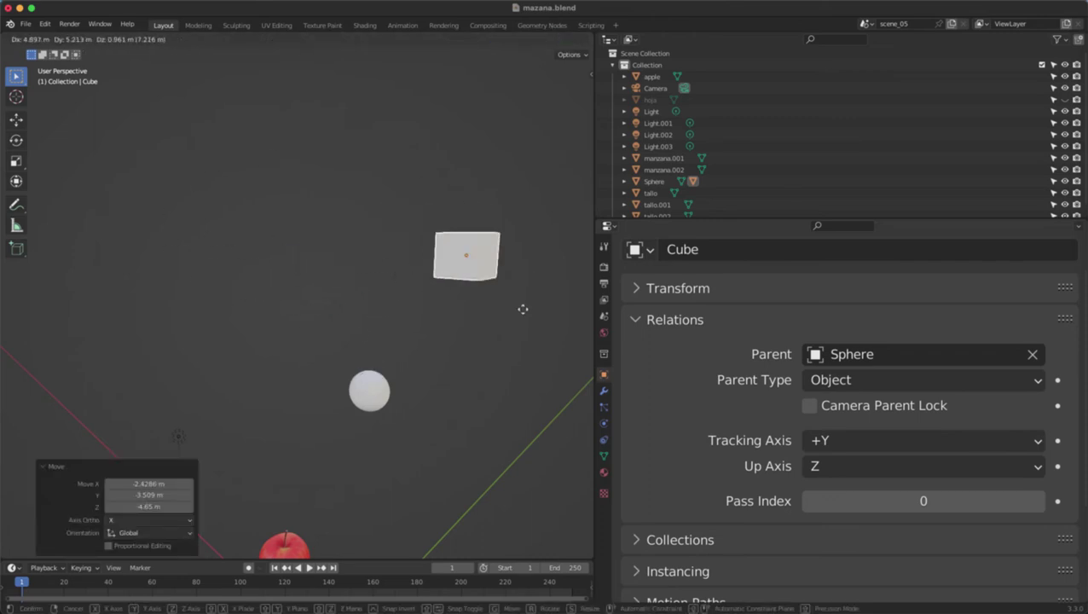
key("Escape")
key("g")
key("Escape")
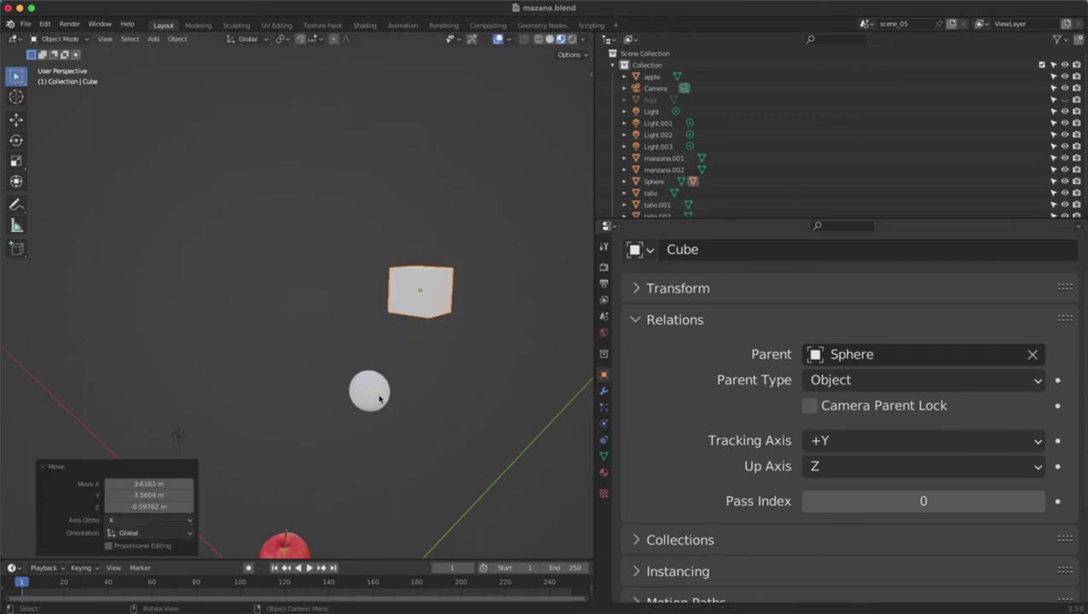
Step: Move the parent sphere by about 1.4 m in X, 2.3 m in Y and 3.6 m in Z
left_click(366, 393)
key("g")
left_click(447, 336)
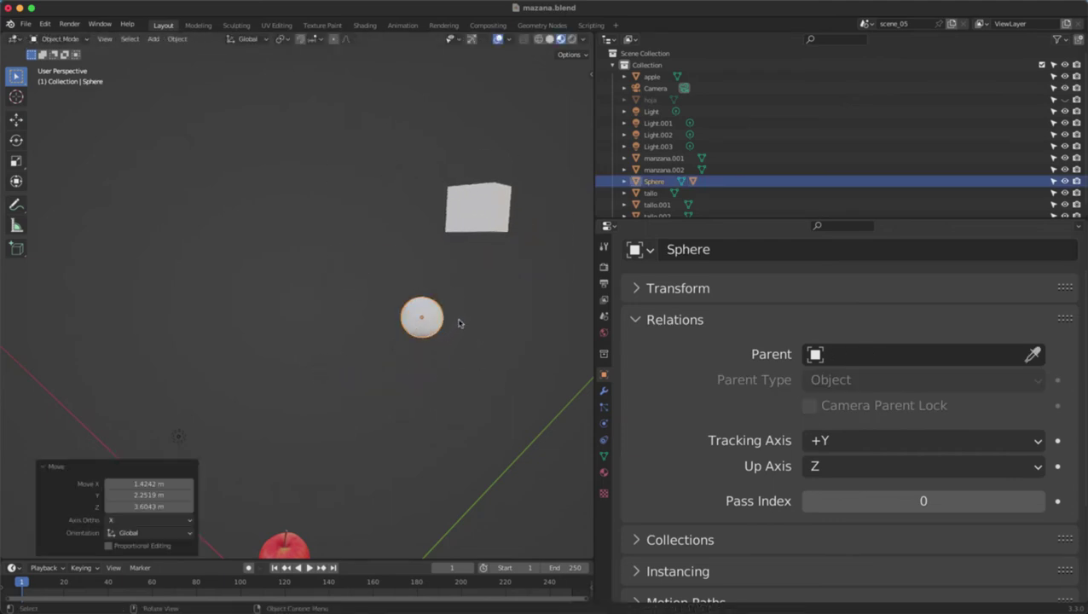
Step: Try rotating and scaling the parent sphere to test the cube's response, cancelling both transforms
key("r")
key("Escape")
key("s")
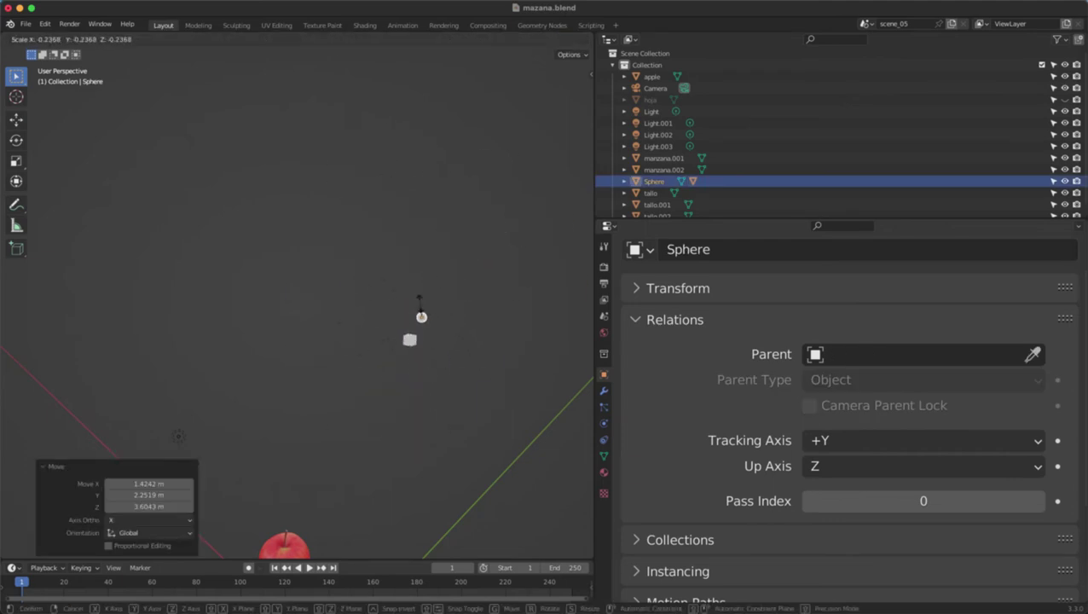
key("Escape")
Step: Select the cube and clear its Sphere parent in the Relations settings
middle_click_drag(503, 309, 498, 330, "shift")
scroll(457, 318, "up", 2)
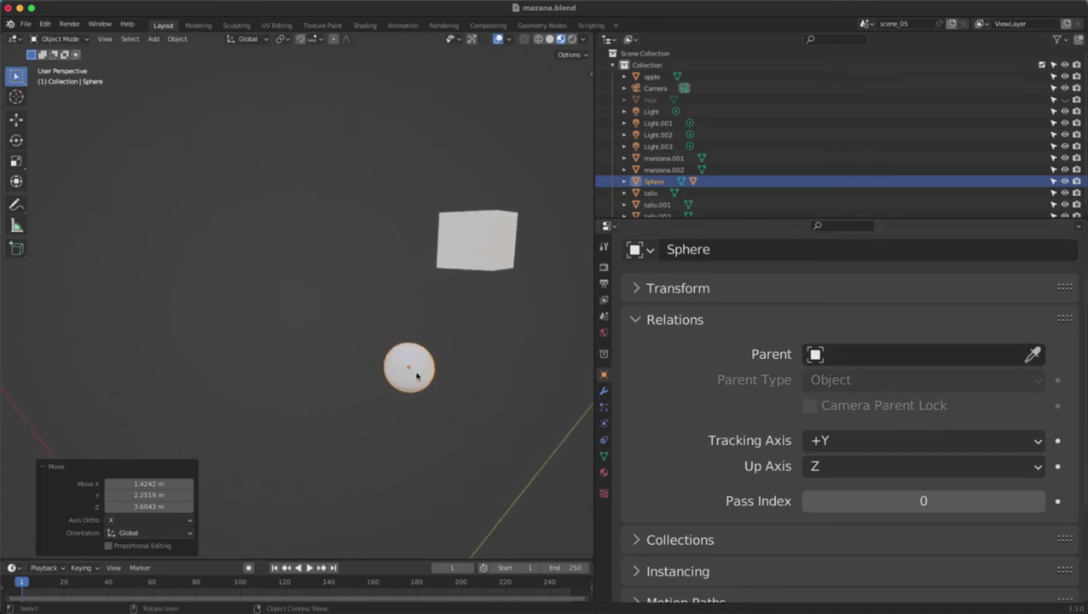
left_click(494, 271)
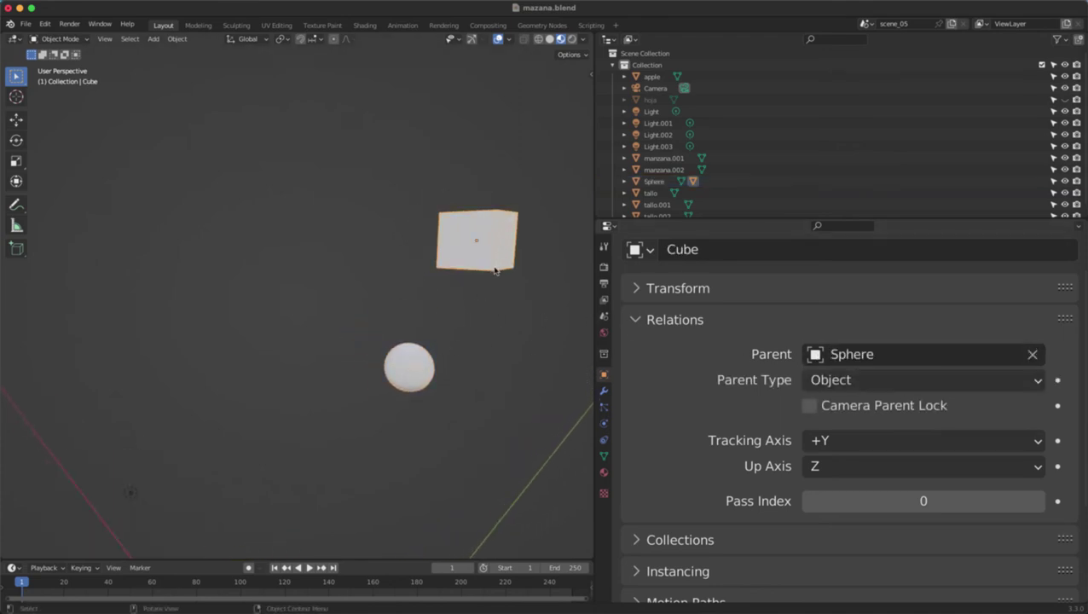
left_click(1032, 355)
Step: Move the unparented cube about 9 m up so it sits just below the sphere
middle_click_drag(571, 326, 462, 417)
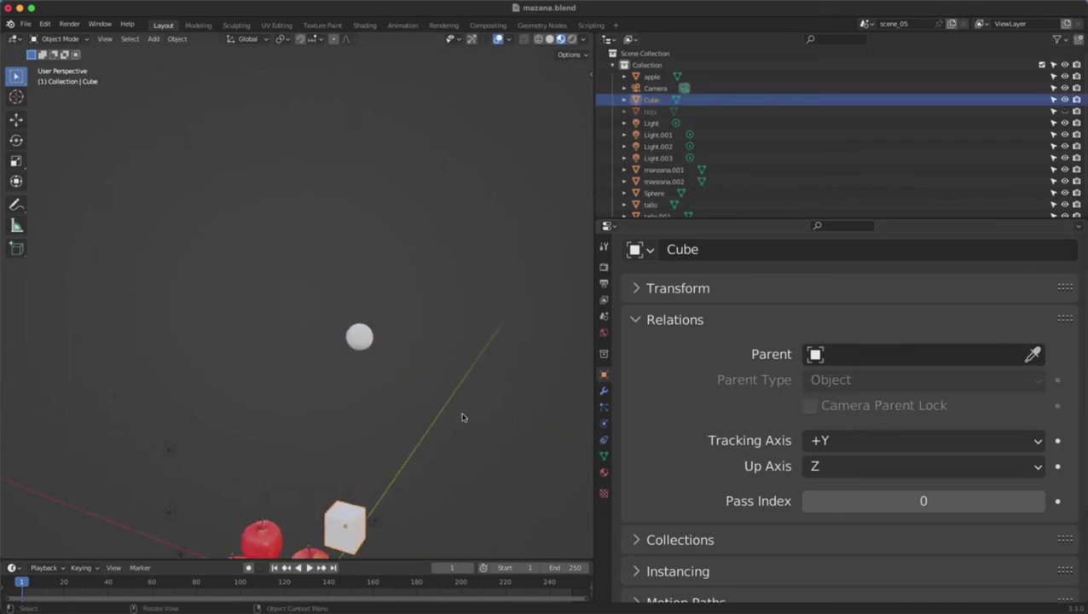
key("g")
left_click(412, 338)
scroll(396, 344, "up", 4)
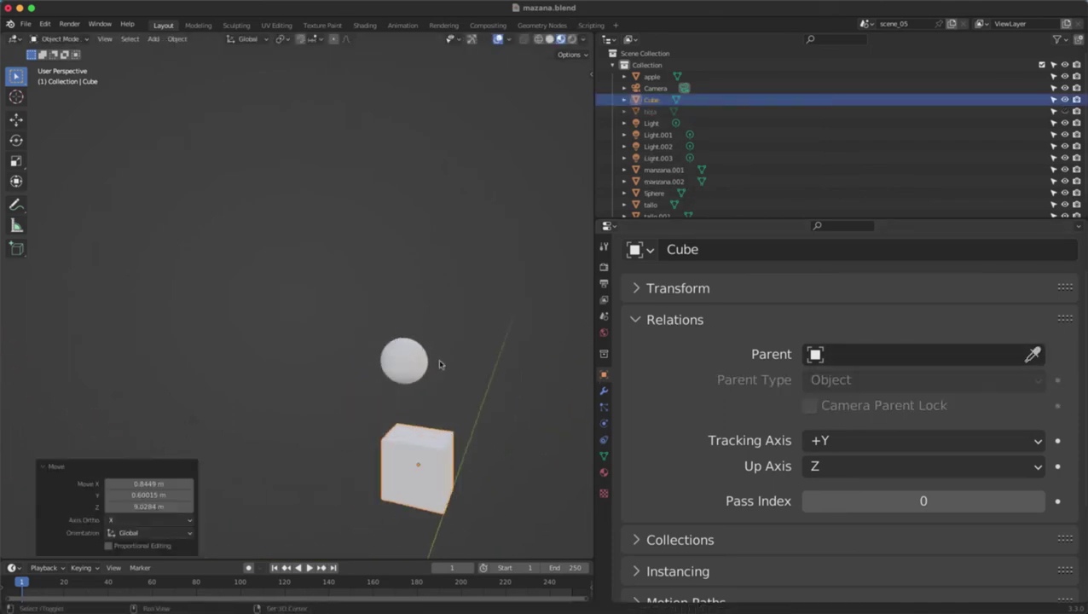
middle_click_drag(442, 364, 428, 300, "shift")
scroll(850, 445, "down", 3)
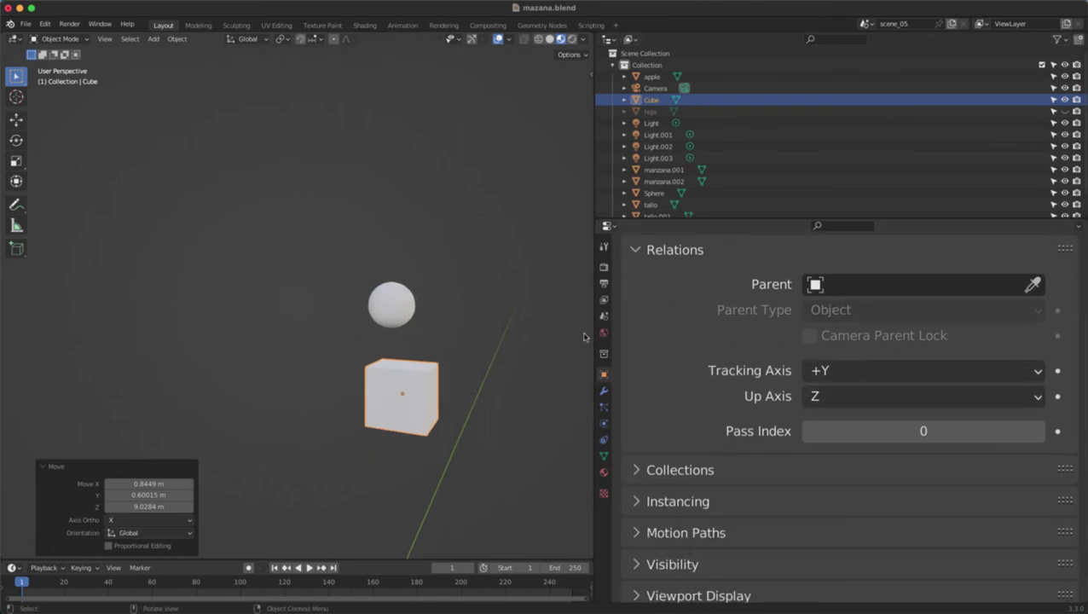
Step: Add the sphere to the selection as the active object and parent the cube to it using the Object option
left_click(412, 329, "shift")
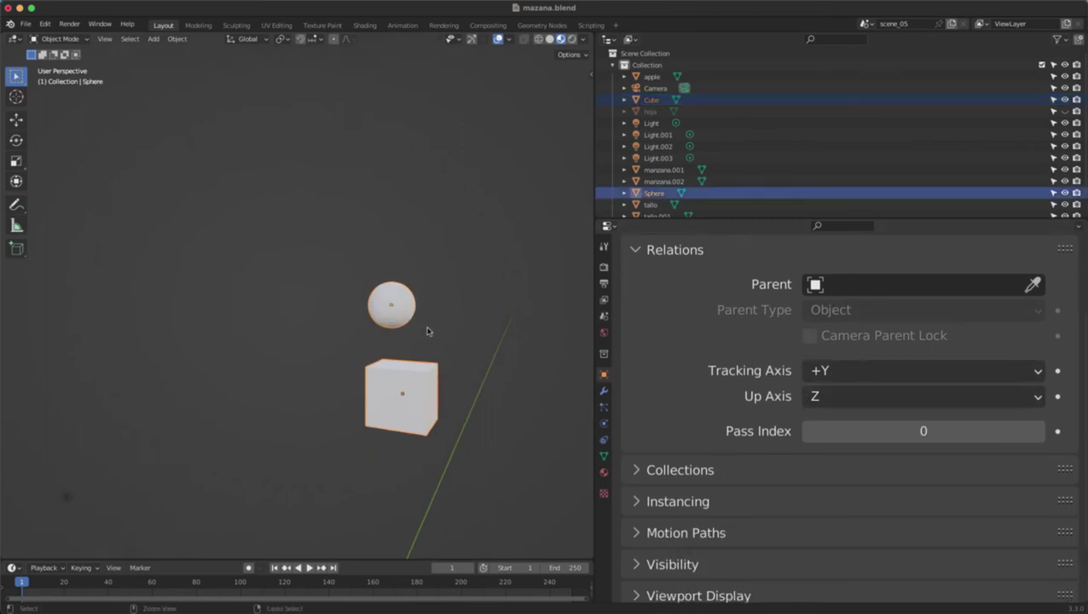
key("ctrl+p")
left_click(426, 330)
Step: Try rotating the sphere alone to test the new parenting, and cancel the rotation
left_click(392, 306)
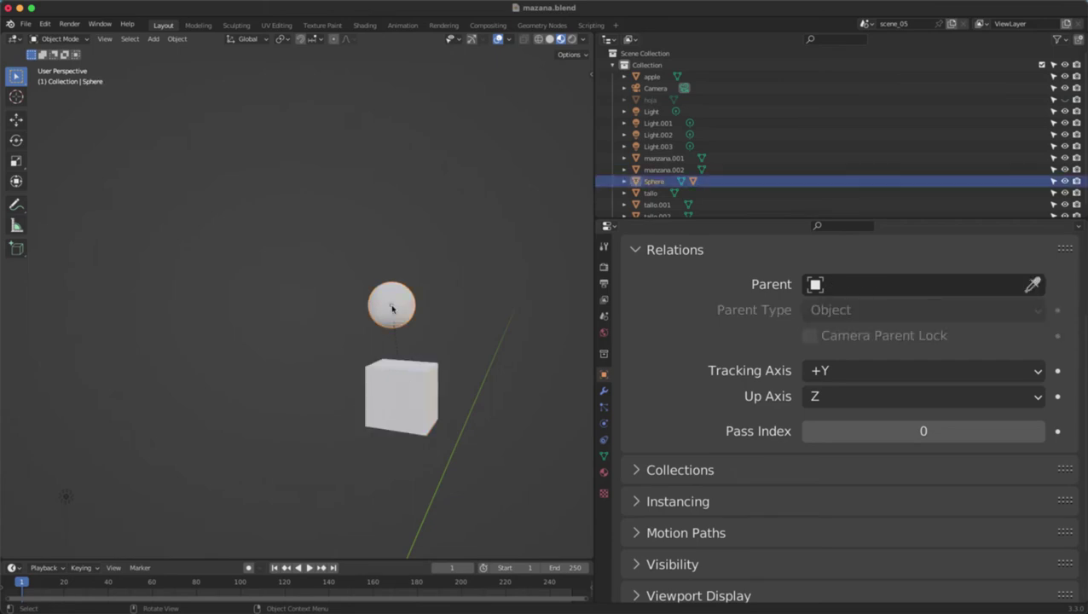
key("r")
key("Escape")
Step: Clear the cube's parent again and collapse the Relations section
left_click(393, 388)
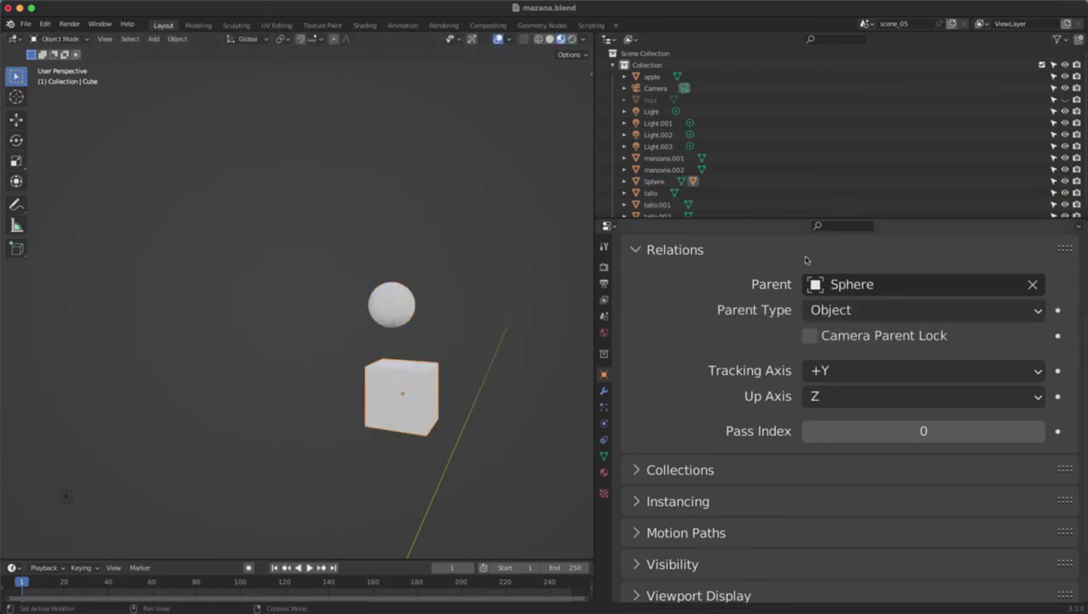
left_click(1033, 285)
left_click(657, 253)
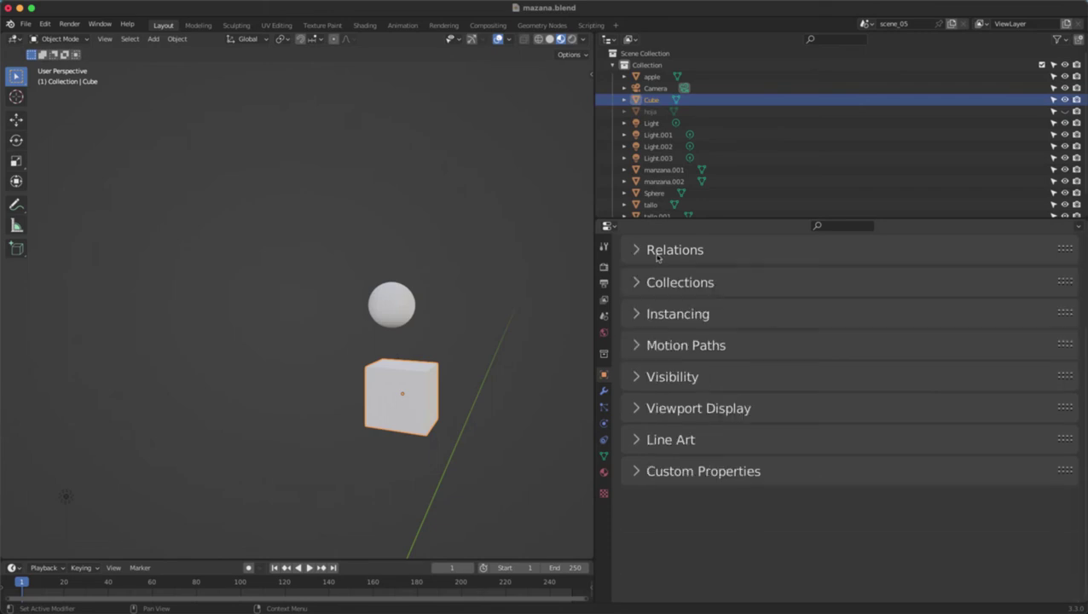
Step: Look over the cube's Collections settings, collapse them and expand the Instancing section
left_click(644, 282)
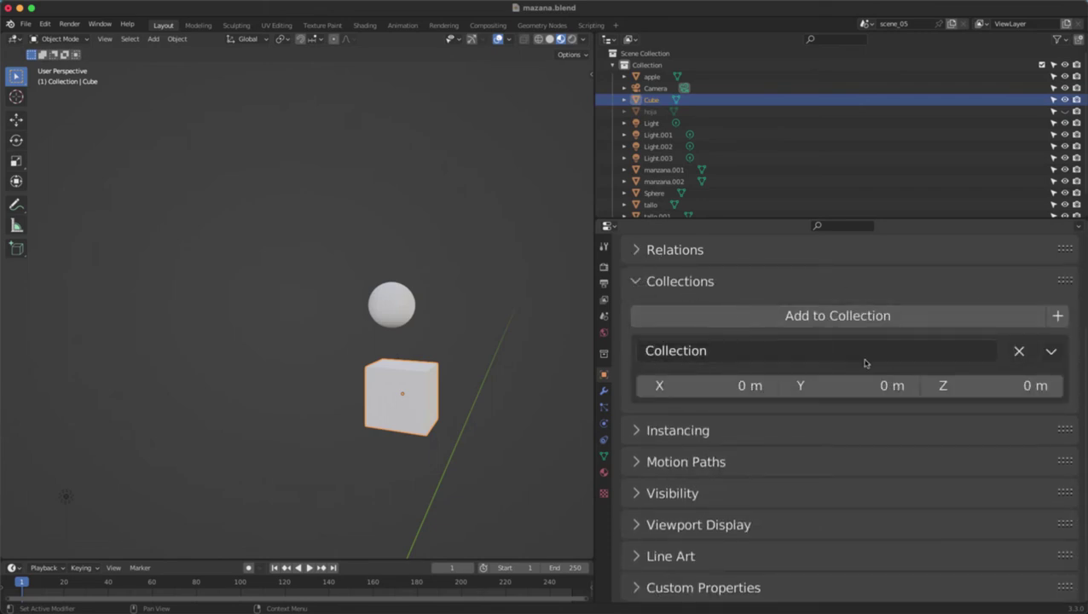
left_click(695, 280)
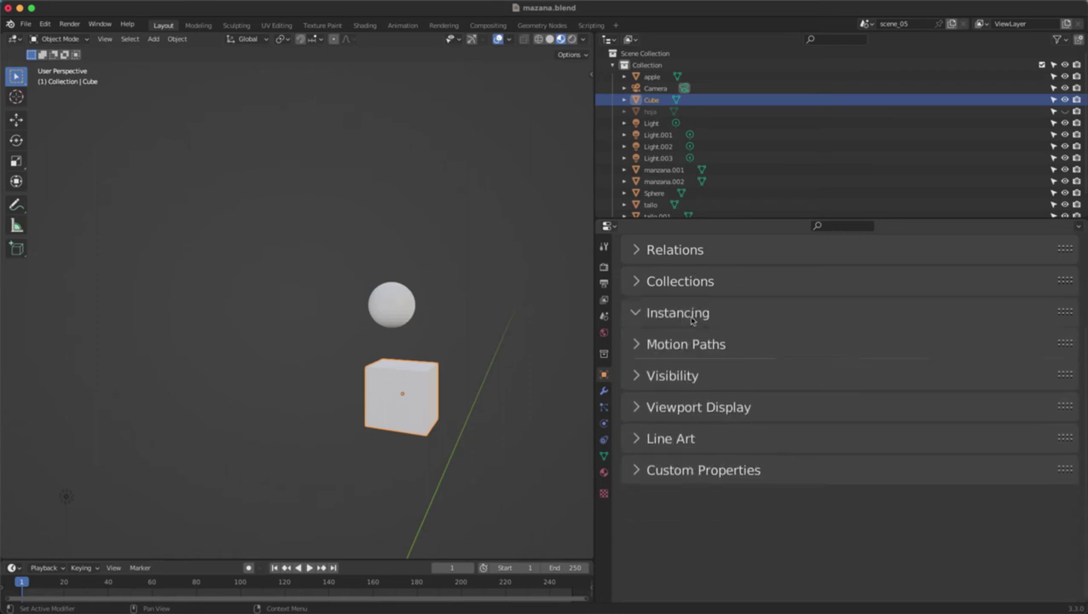
left_click(692, 314)
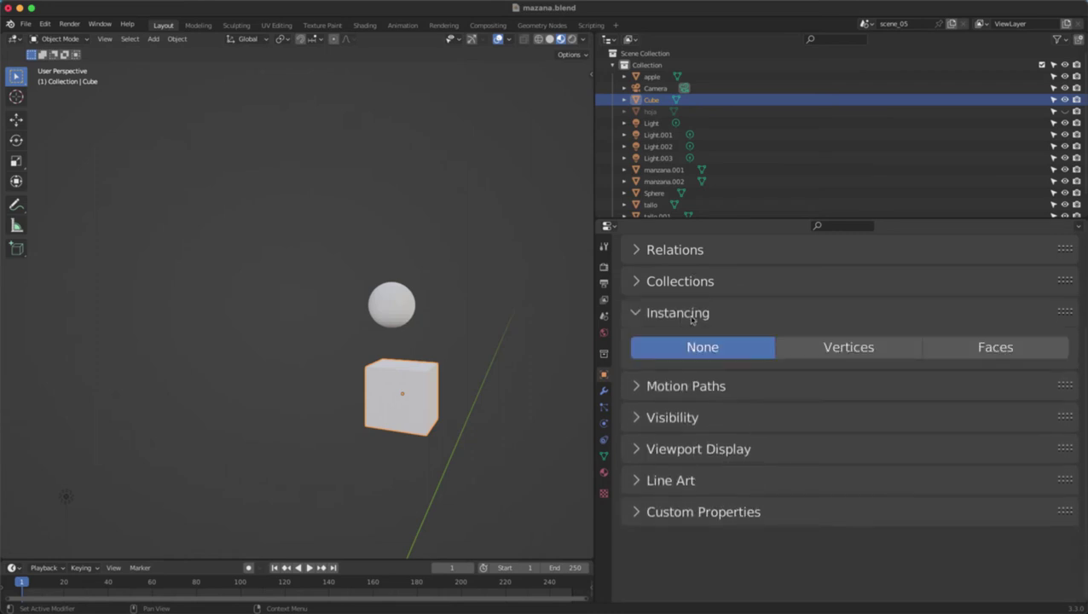
Step: Select the cube and the sphere with the sphere active, and parent the cube to the sphere as Object
left_click(403, 294)
scroll(438, 351, "up", 1)
middle_click_drag(496, 394, 439, 344, "shift")
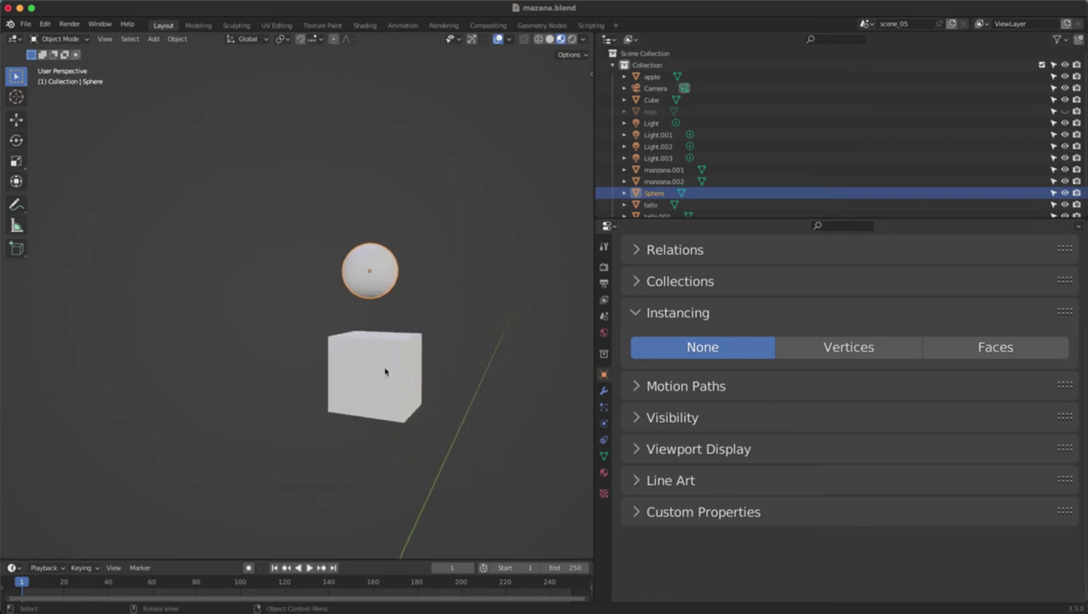
left_click(383, 372, "shift")
left_click(382, 289, "shift")
middle_click_drag(389, 301, 398, 334, "shift")
key("ctrl+p")
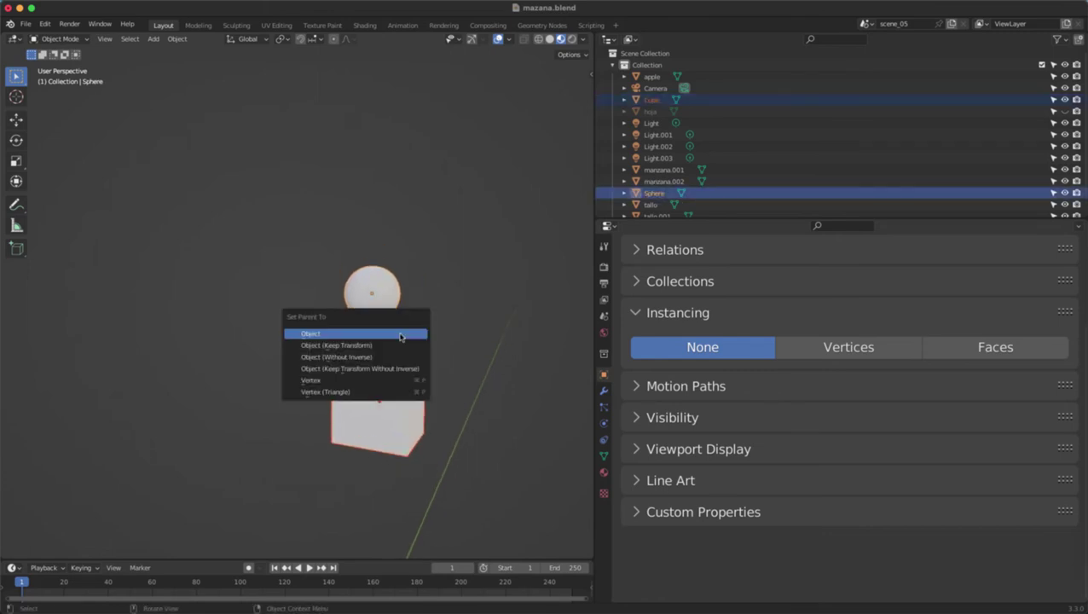
left_click(400, 335)
Step: Scale the sphere's mesh up by a factor of 4.134 and move it up, clear of the cube
left_click(380, 290)
key("Tab")
key("s")
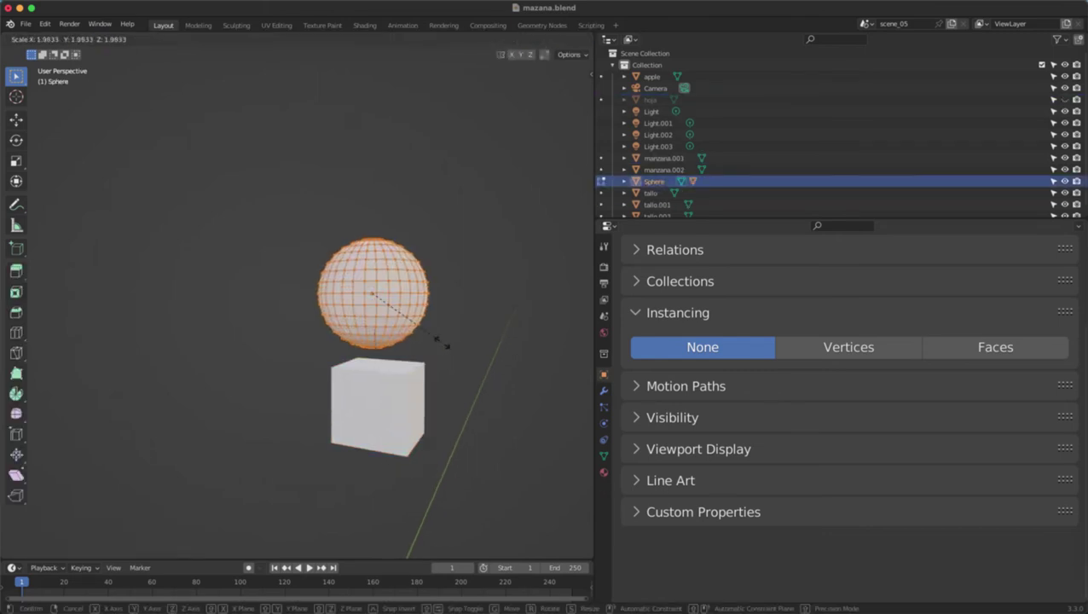
left_click(529, 376)
key("g")
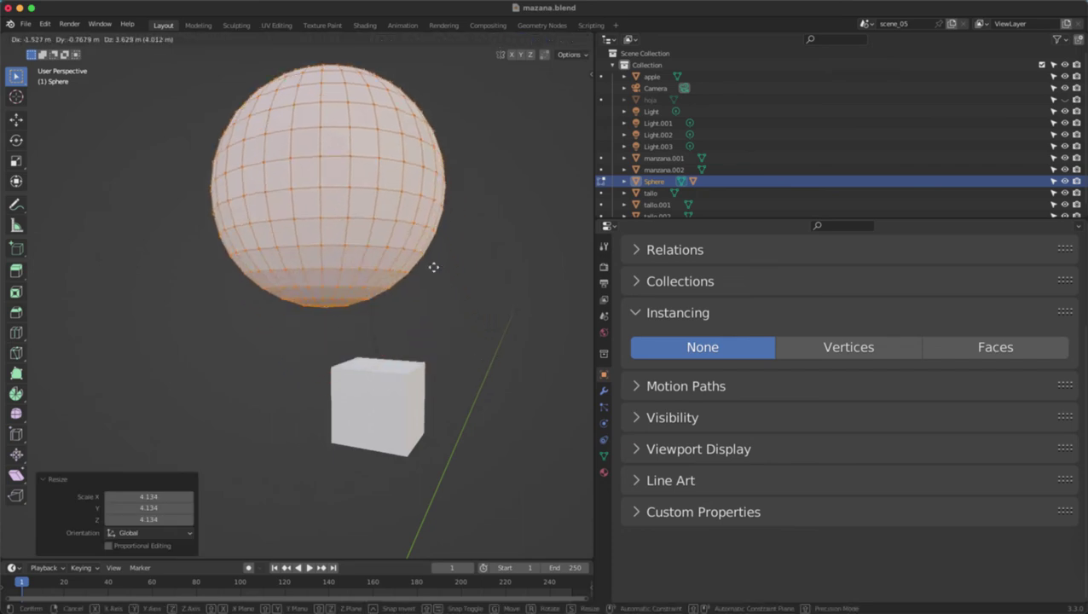
left_click(431, 257)
middle_click_drag(415, 273, 422, 360, "shift")
scroll(423, 360, "down", 2)
key("Tab")
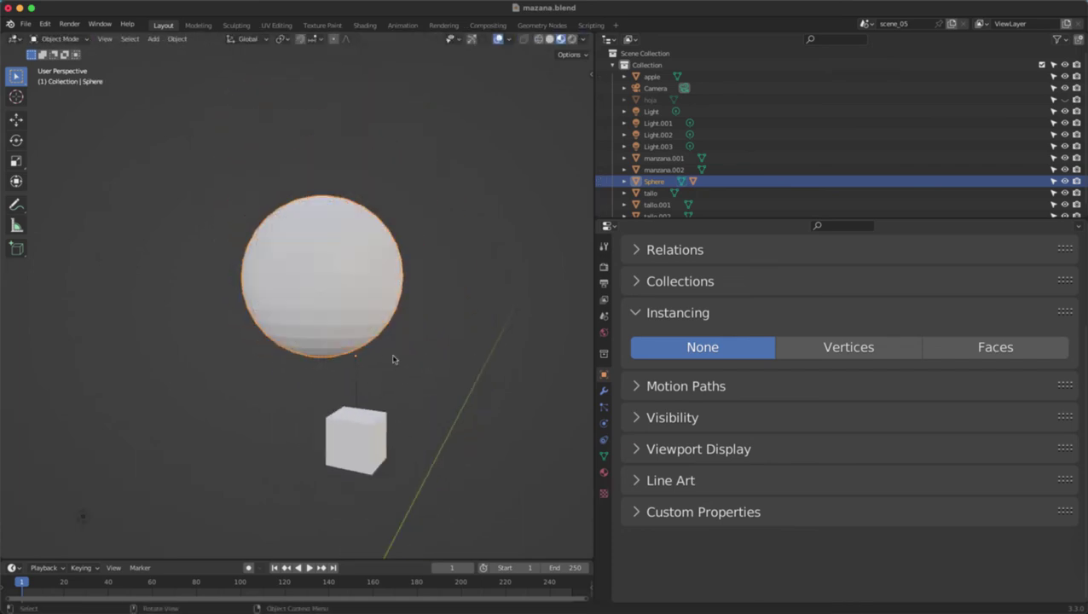
Step: Set the sphere's instancing to Vertices
left_click(362, 436)
left_click(333, 327)
left_click(809, 347)
middle_click_drag(354, 296, 388, 347)
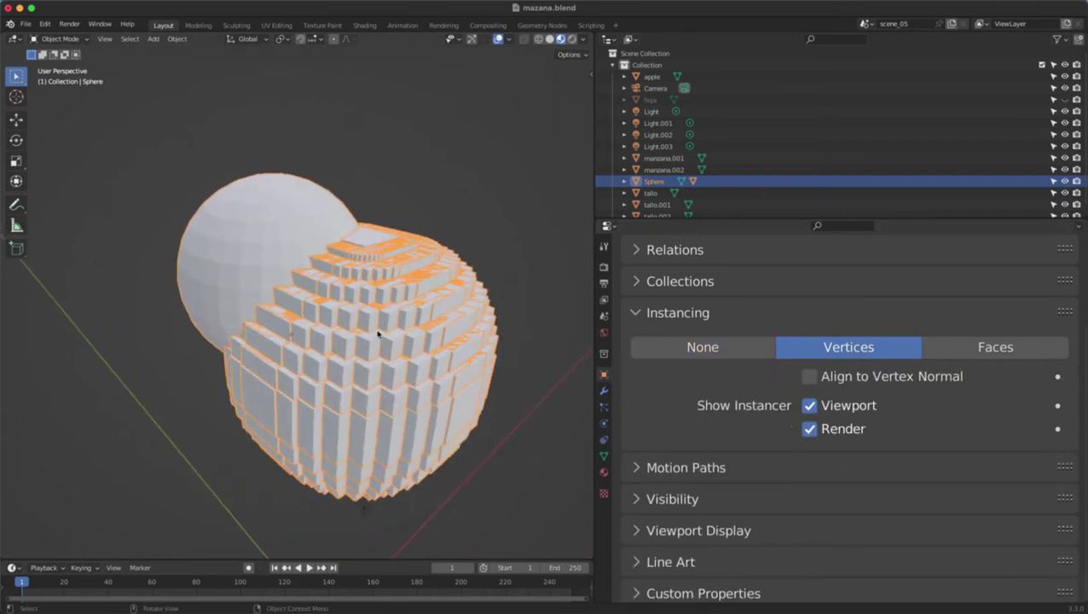
Step: Examine how the cube copies relate to the sphere's vertices in edit mode and in wireframe display
key("Tab")
key("Tab")
key("ctrl+Tab")
left_click(325, 366)
middle_click_drag(409, 362, 393, 354)
key("Tab")
key("shift+z")
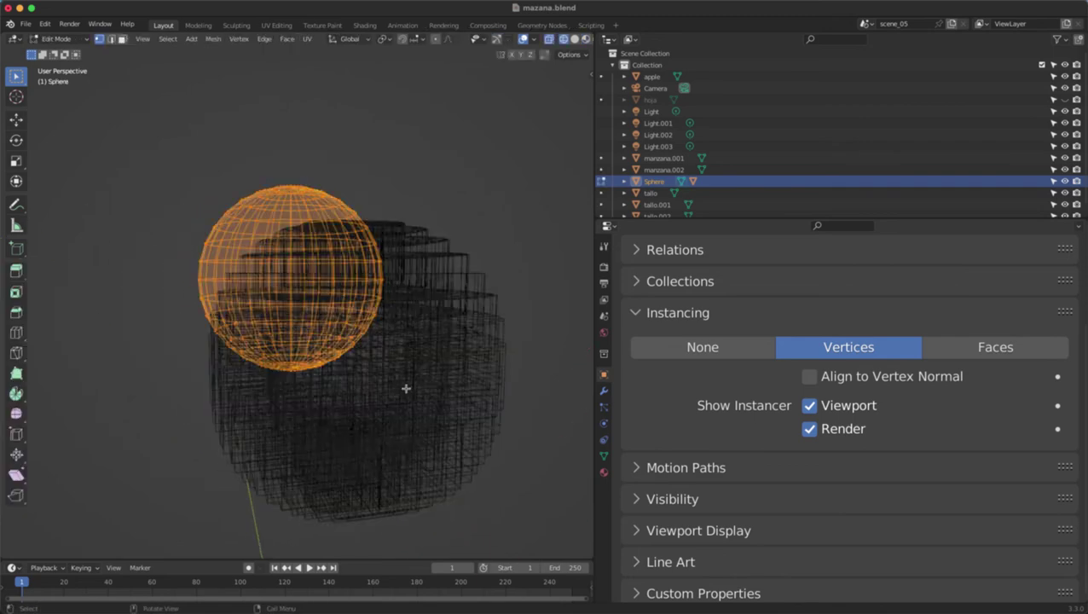
key("Tab")
key("Tab")
key("Tab")
key("shift+z")
mouse_move(347, 413)
middle_mouse_down()
mouse_move(401, 408)
mouse_move(375, 351)
middle_mouse_up()
key("shift+z")
key("shift+z")
key("Tab")
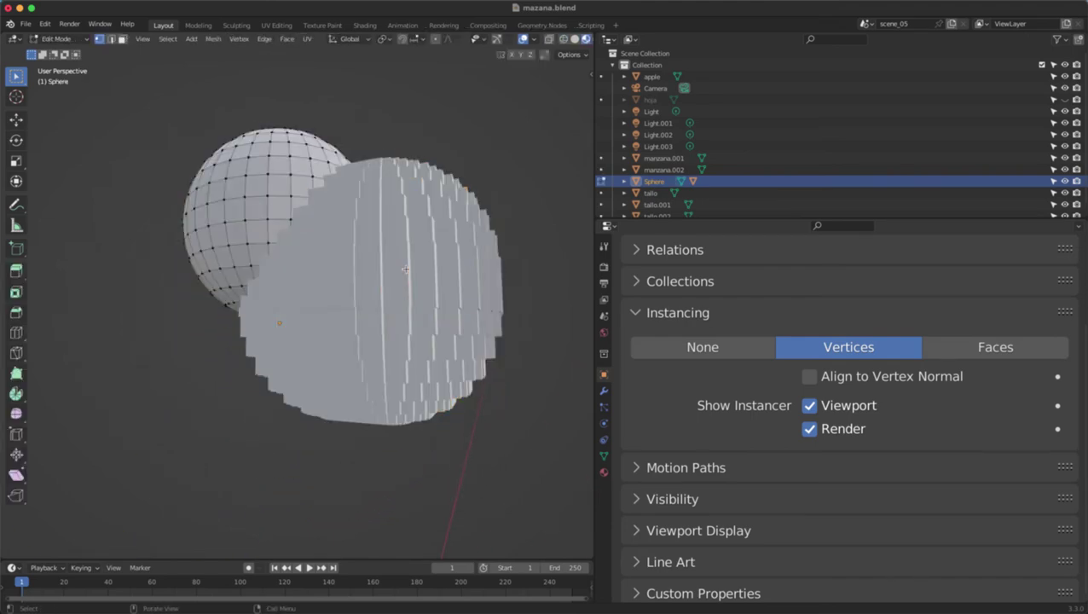
key("Tab")
middle_click_drag(401, 281, 363, 301)
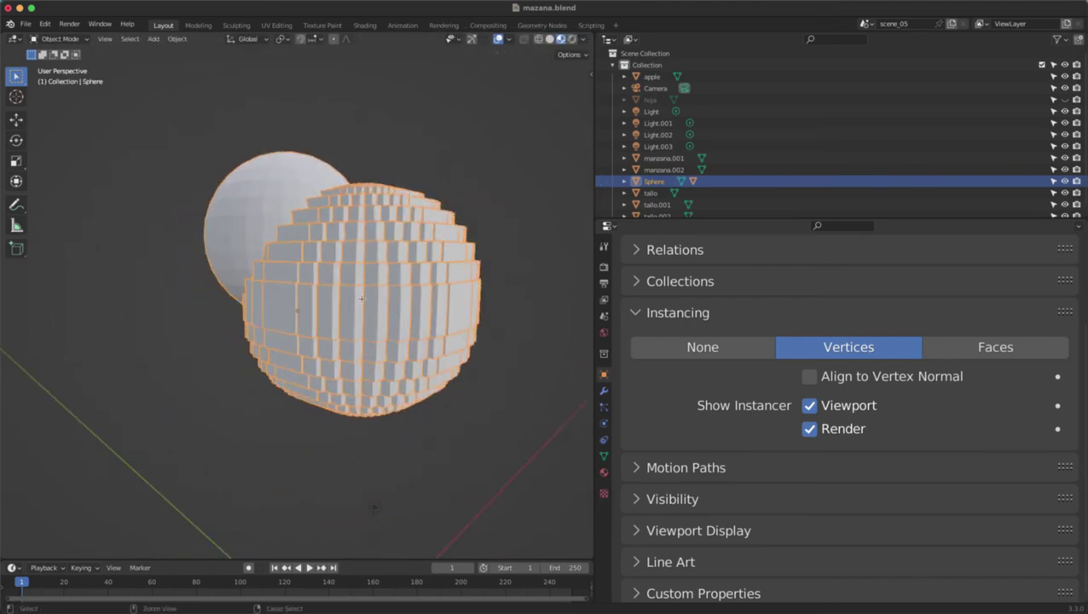
Step: Set the sphere's instancing back to None
key("Tab")
left_click(649, 341)
left_click(348, 364)
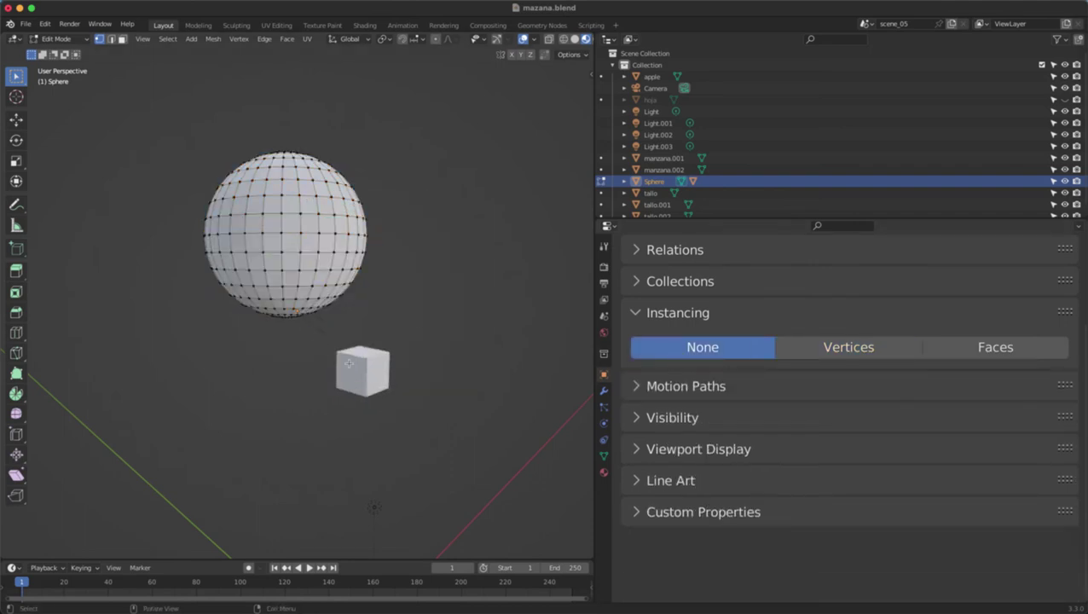
Step: Scale the cube's mesh down by a factor of 0.283 in edit mode
key("Tab")
left_click(380, 372, "shift")
key("Tab")
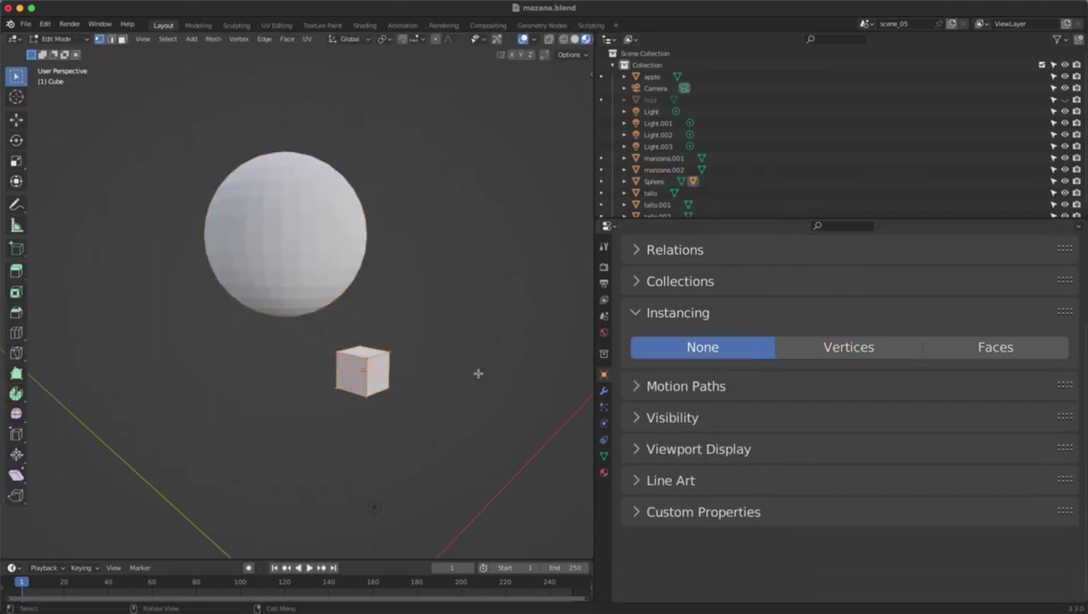
key("s")
left_click(395, 370)
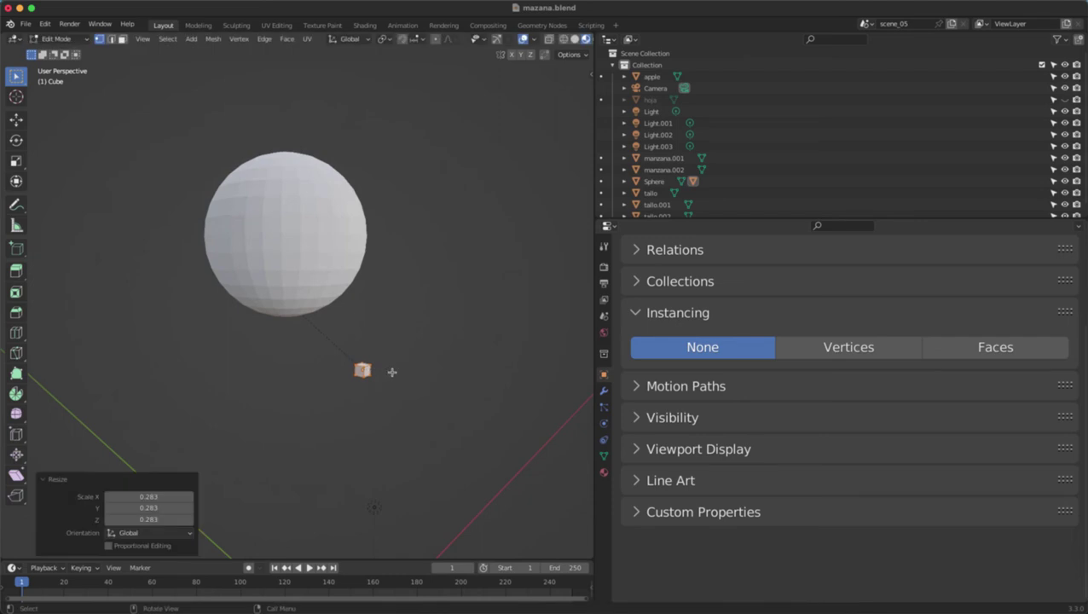
Step: Move the shrunken cube farther away from the sphere
key("Tab")
key("g")
left_click(471, 422)
key("Tab")
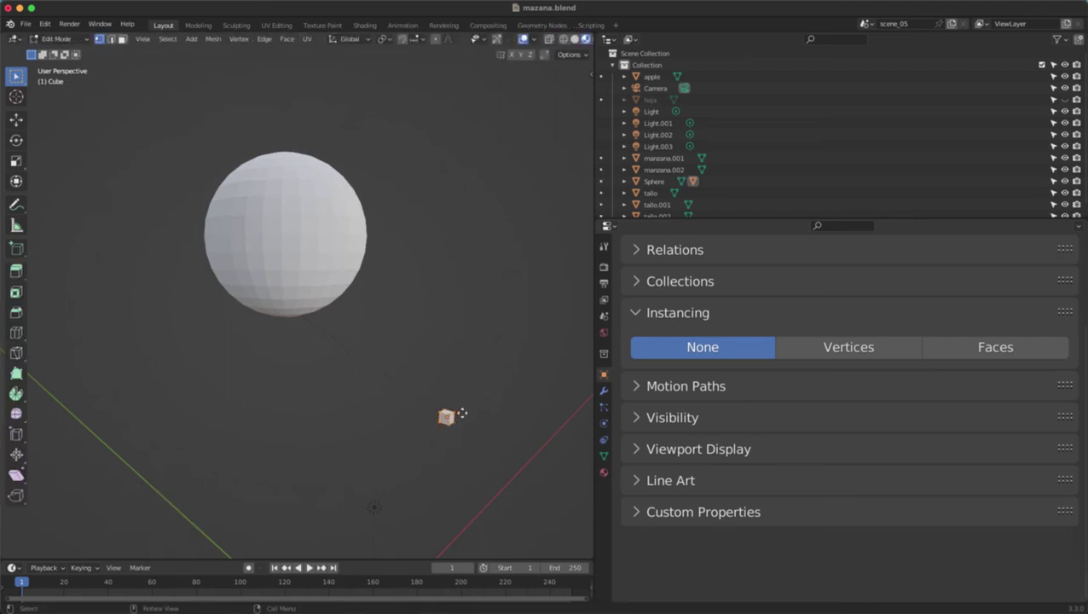
key("g")
left_click(533, 447)
key("Tab")
Step: Reselect the sphere and set its instancing to Vertices again
middle_click_drag(277, 249, 260, 250)
left_click(261, 249)
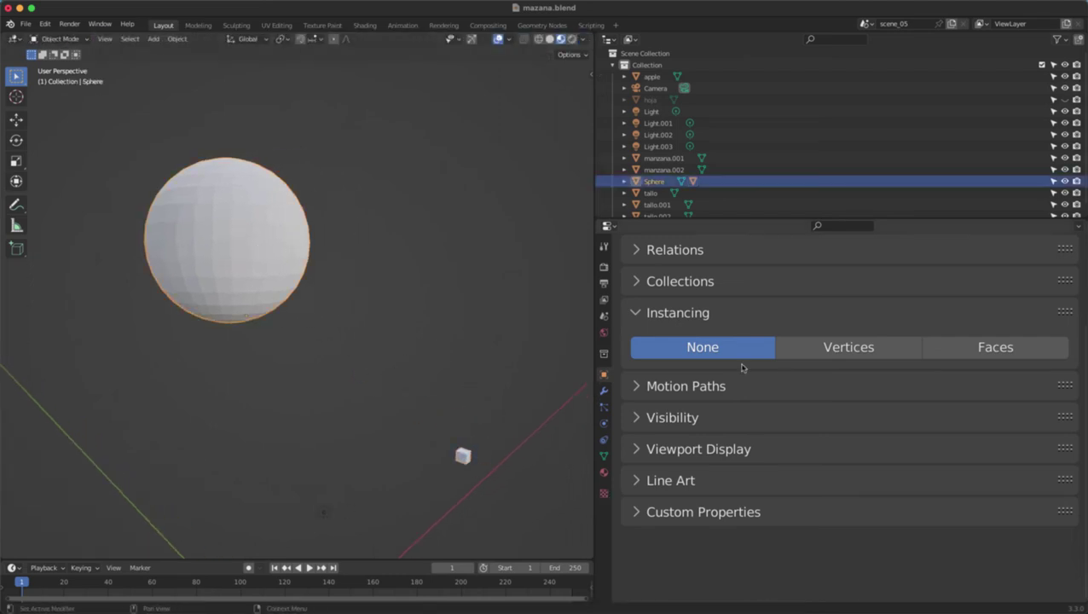
left_click(819, 347)
Step: Inspect the small cube's instanced copies beside the original sphere from several angles
scroll(421, 362, "down", 1)
middle_click_drag(421, 362, 326, 342)
middle_click_drag(371, 321, 332, 323, "shift")
scroll(332, 324, "up", 5)
middle_click_drag(386, 298, 478, 281)
scroll(354, 306, "down", 6)
scroll(444, 279, "down", 4)
scroll(410, 278, "up", 2)
middle_click_drag(402, 268, 332, 303, "shift")
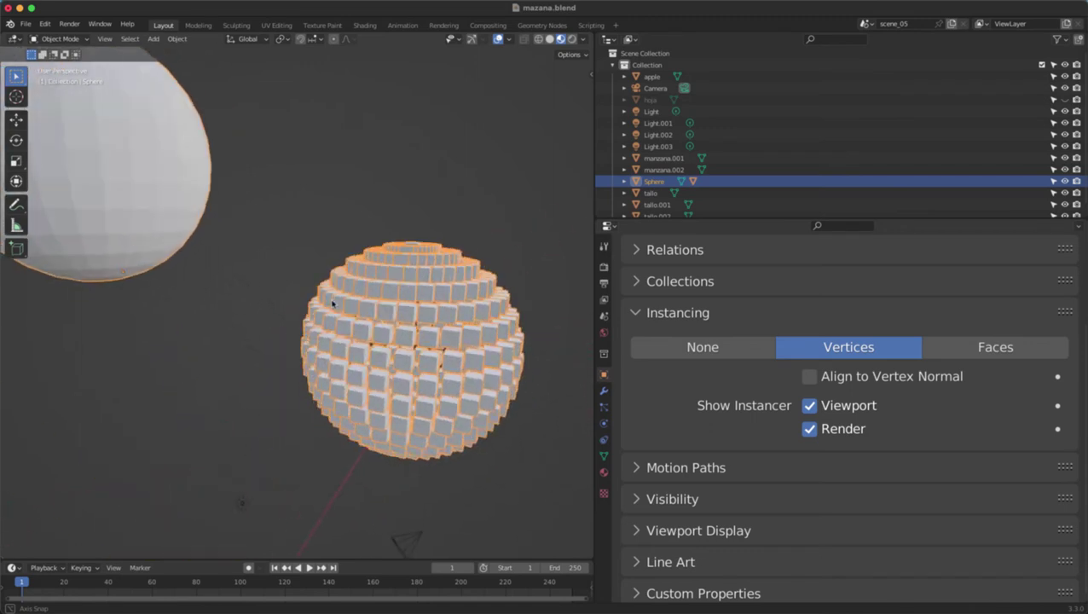
middle_click_drag(187, 227, 452, 287)
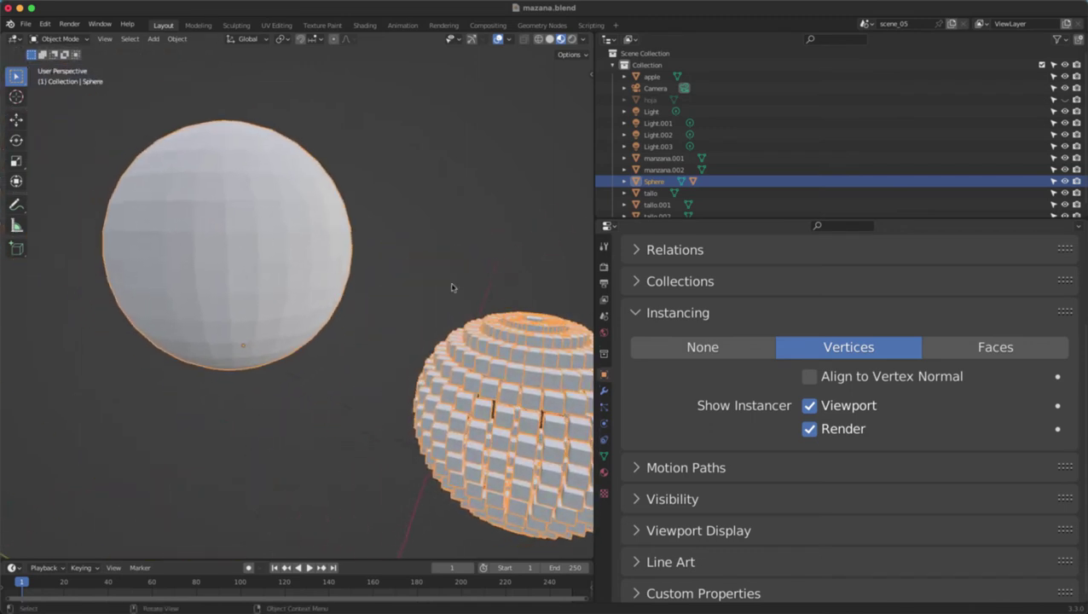
scroll(480, 345, "down", 4)
middle_click_drag(406, 329, 378, 293, "shift")
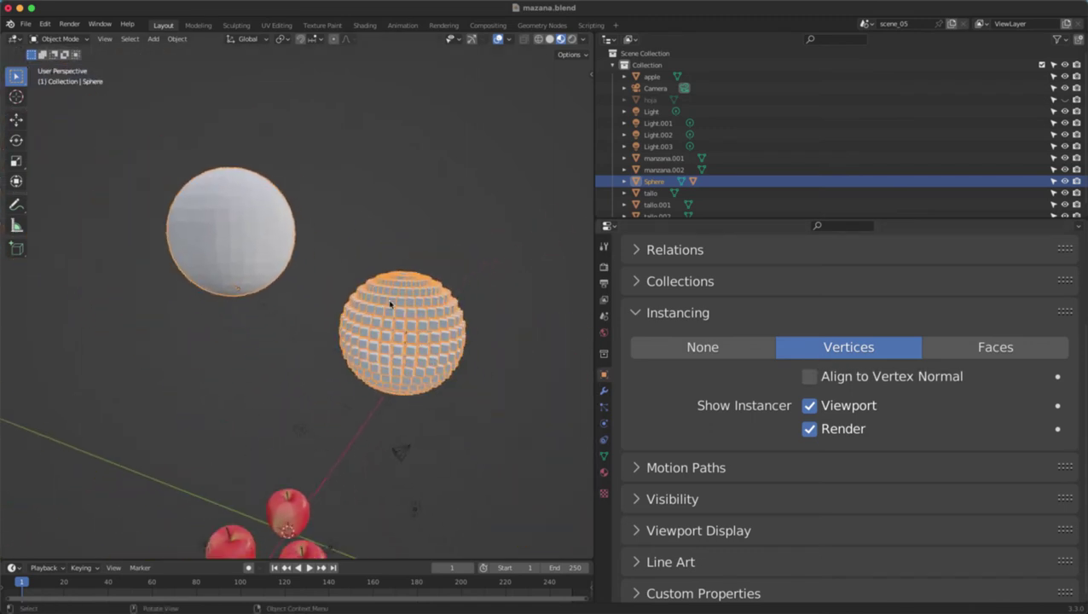
Step: Delete the sphere and the small cube from the scene
left_click(351, 280)
key("x")
left_click(342, 238)
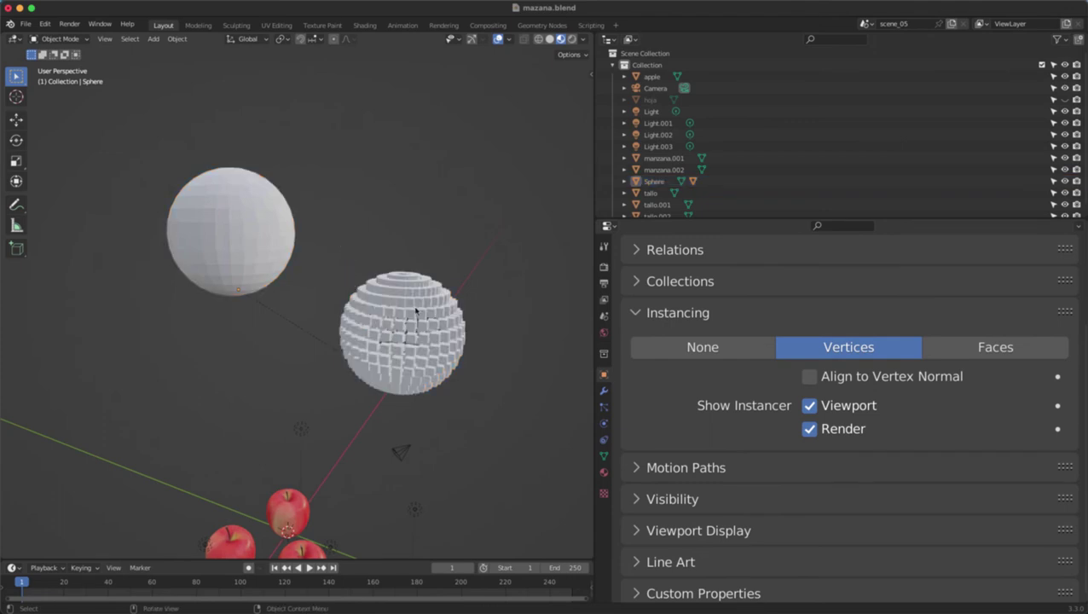
left_click(408, 318)
key("Delete")
left_click(392, 374)
key("x")
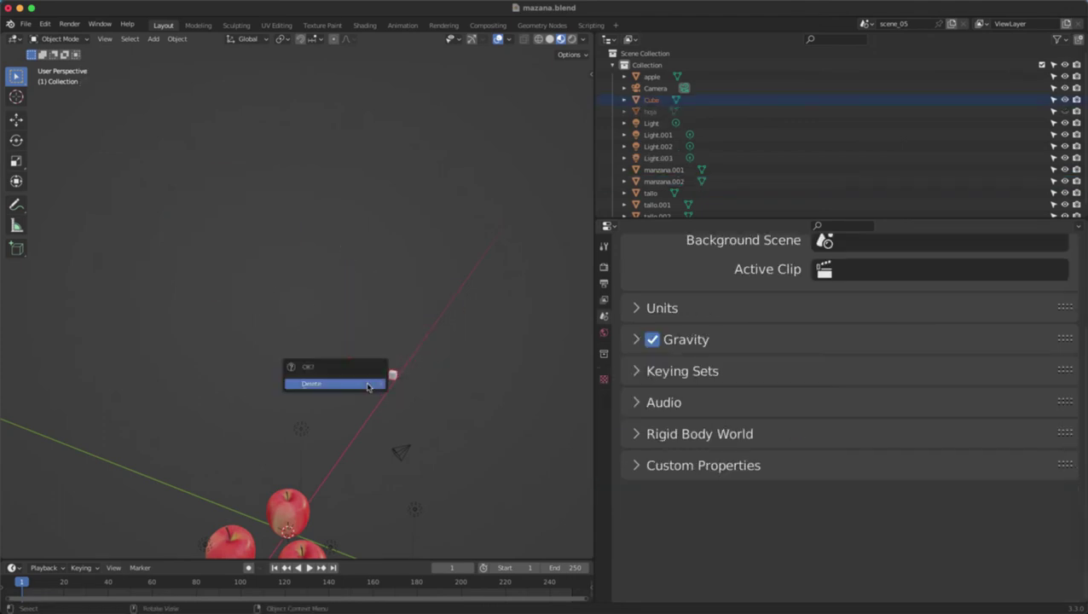
left_click(376, 381)
Step: Add a mesh circle with 12 vertices at the world origin
key("shift+a")
mouse_move(331, 305)
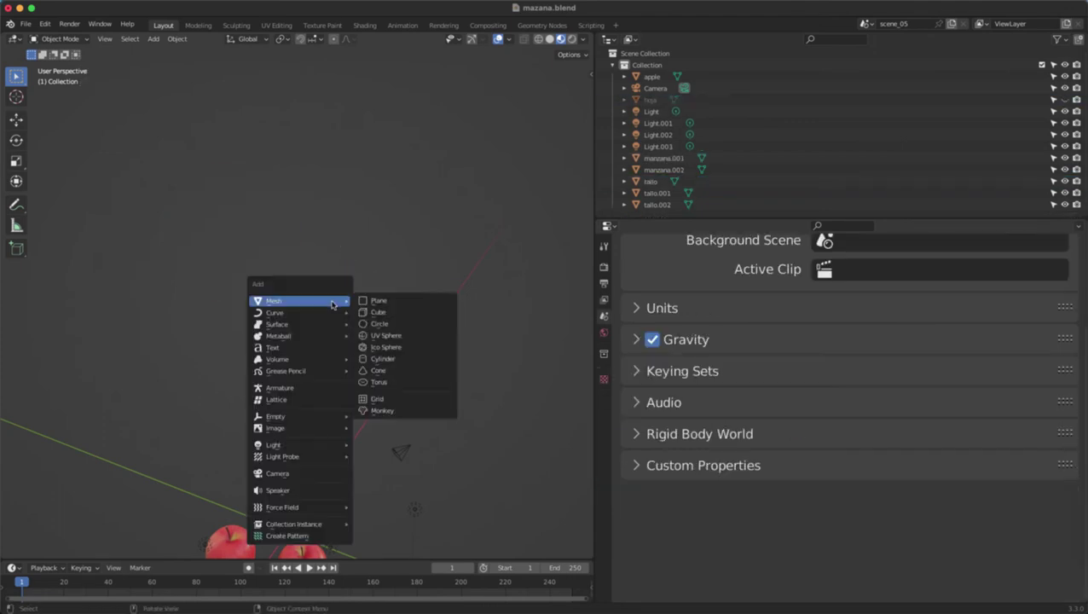
left_click(381, 325)
scroll(345, 358, "down", 5)
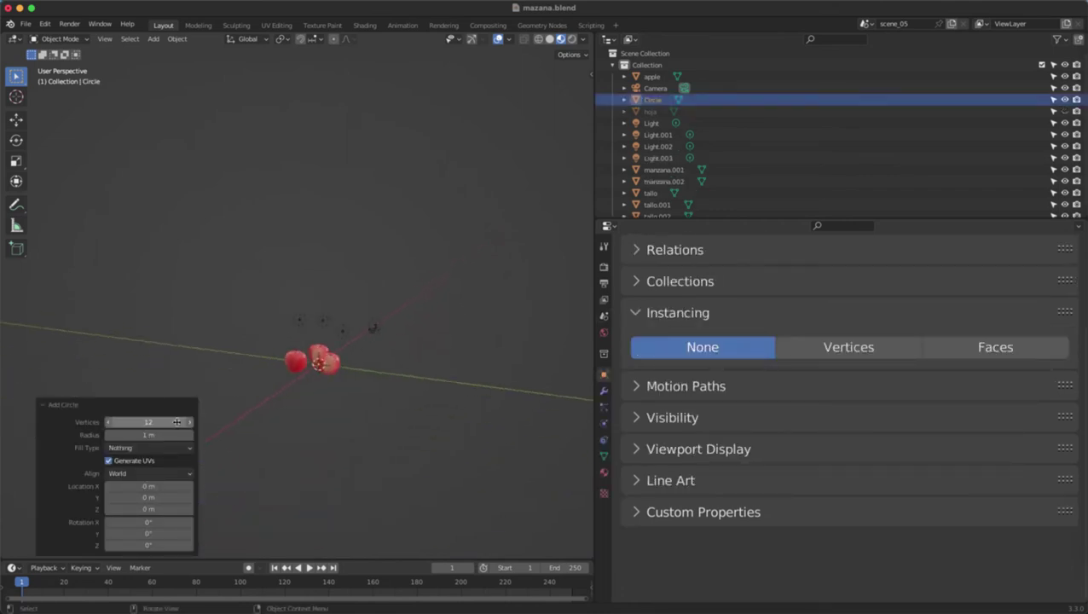
Step: Raise the circle about 17 m along Z, above the apples
key("g")
key("z")
left_click(306, 284)
scroll(348, 341, "up", 4)
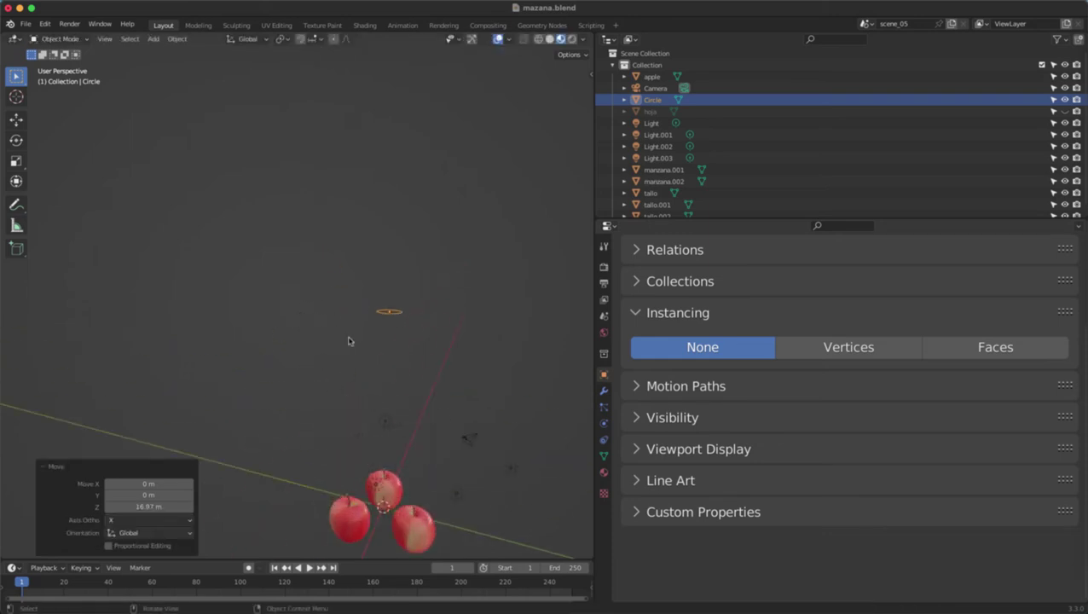
Step: Scale the circle's mesh up by a factor of about 4.9 in edit mode and return to object mode
key("Tab")
scroll(376, 335, "up", 3)
key("s")
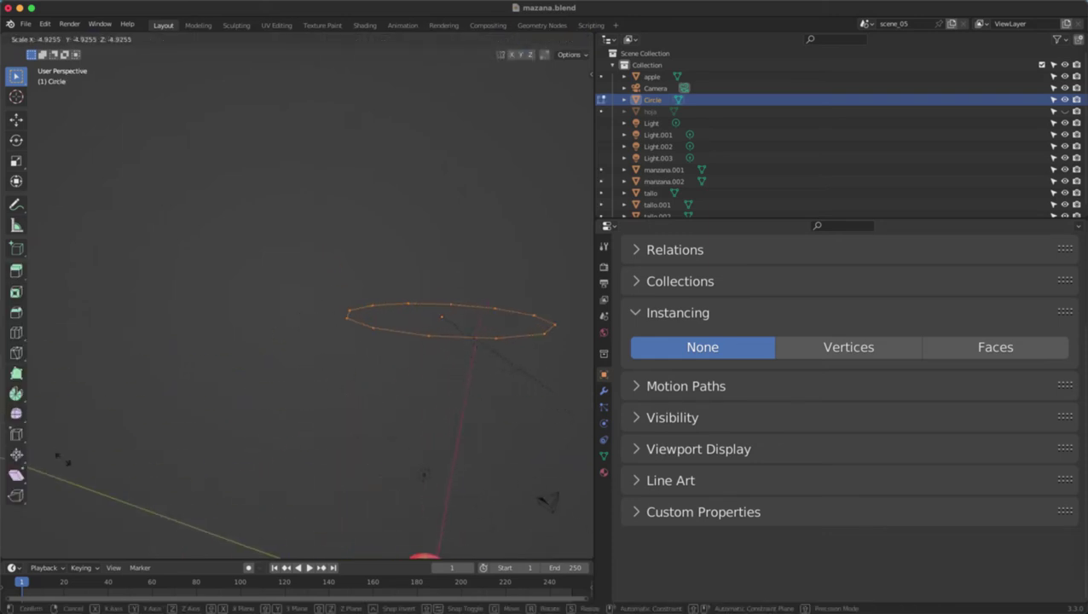
left_click(62, 459)
middle_click_drag(398, 381, 364, 359)
scroll(372, 335, "down", 5)
key("Tab")
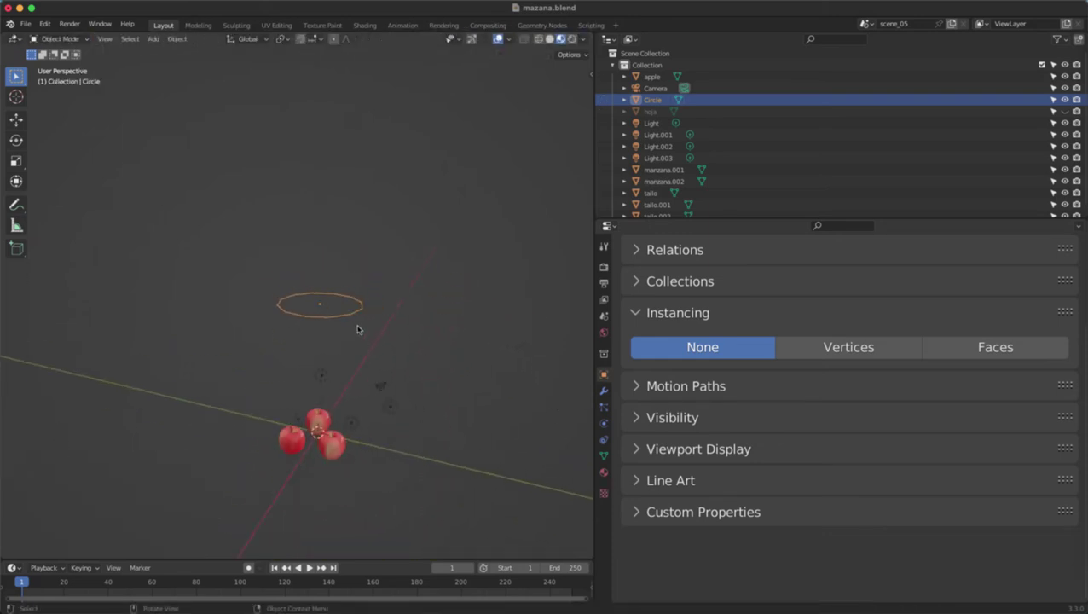
scroll(348, 330, "up", 7)
middle_click_drag(339, 395, 307, 330, "shift")
scroll(308, 333, "down", 2)
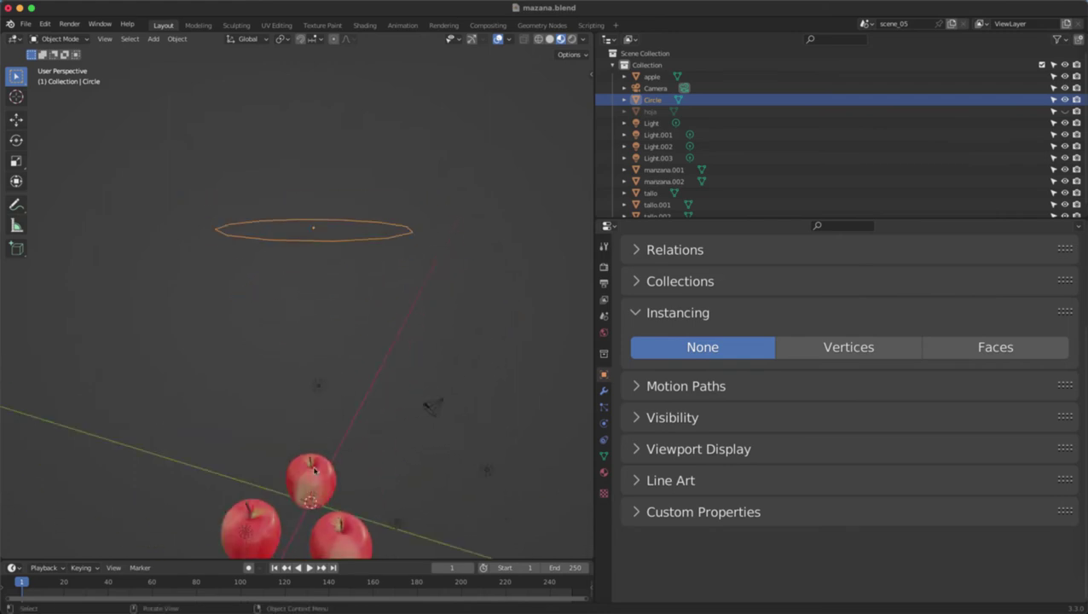
Step: Join the tallo stem into the apple object and clear the selection
left_click(314, 470)
left_click(312, 461)
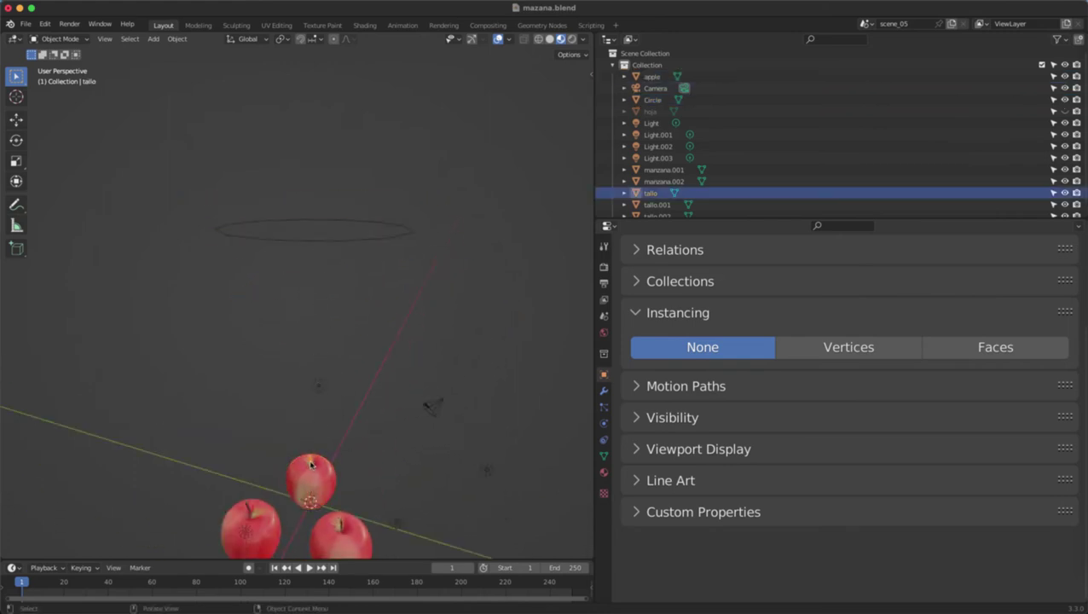
left_click(301, 475, "shift")
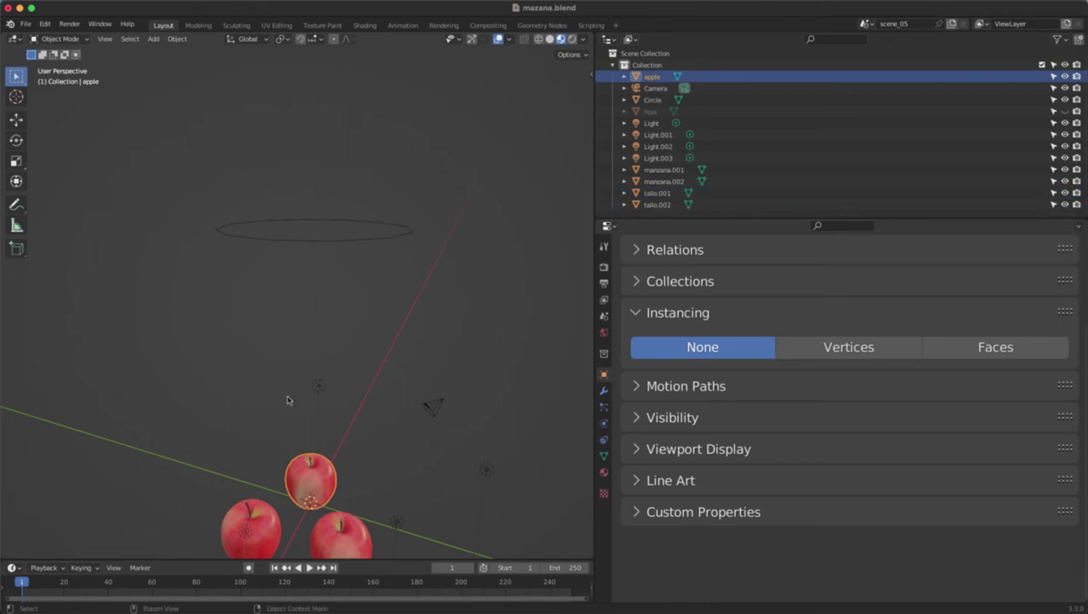
left_click(287, 400)
Step: Select the apple and the circle with the circle active, and parent the apple to the circle as Object
left_click(319, 486)
left_click(307, 247, "shift")
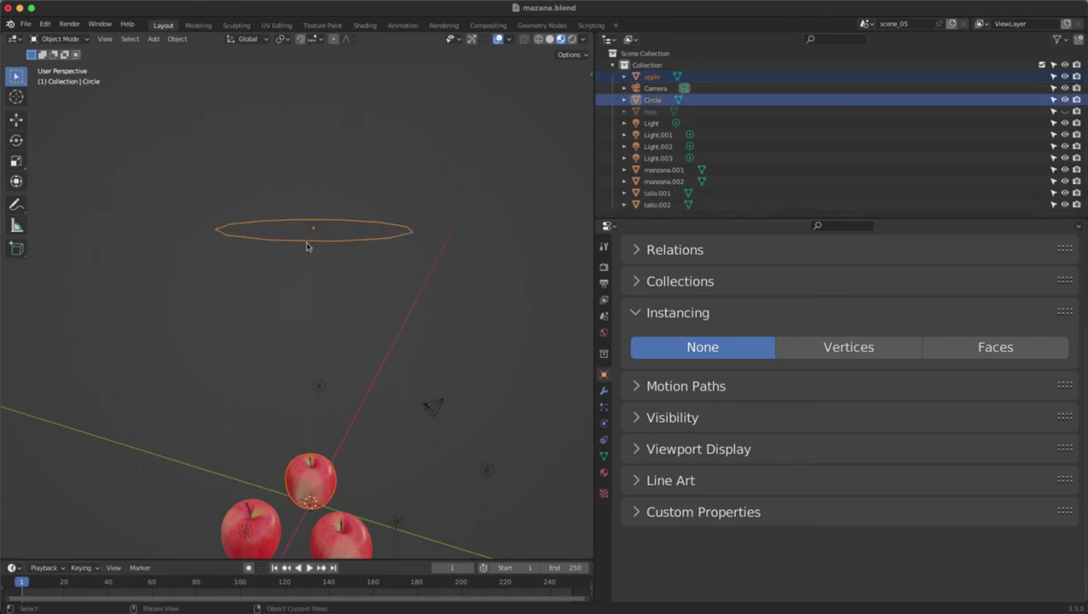
key("ctrl+p")
left_click(348, 273)
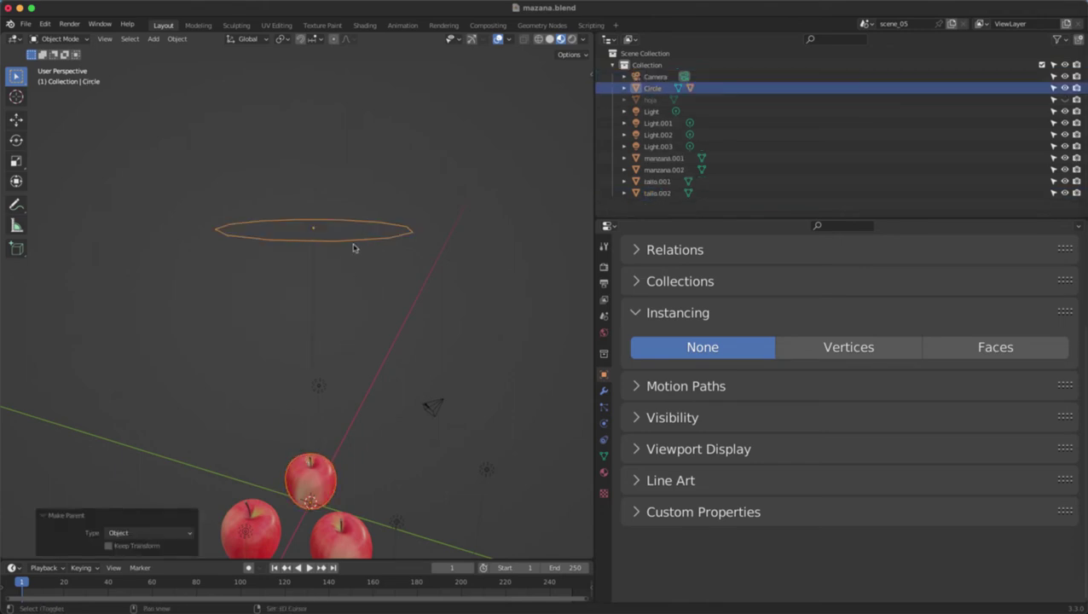
Step: Select only the circle's vertices in edit mode and set its instancing to Vertices
key("Tab")
middle_click_drag(355, 246, 368, 253, "shift")
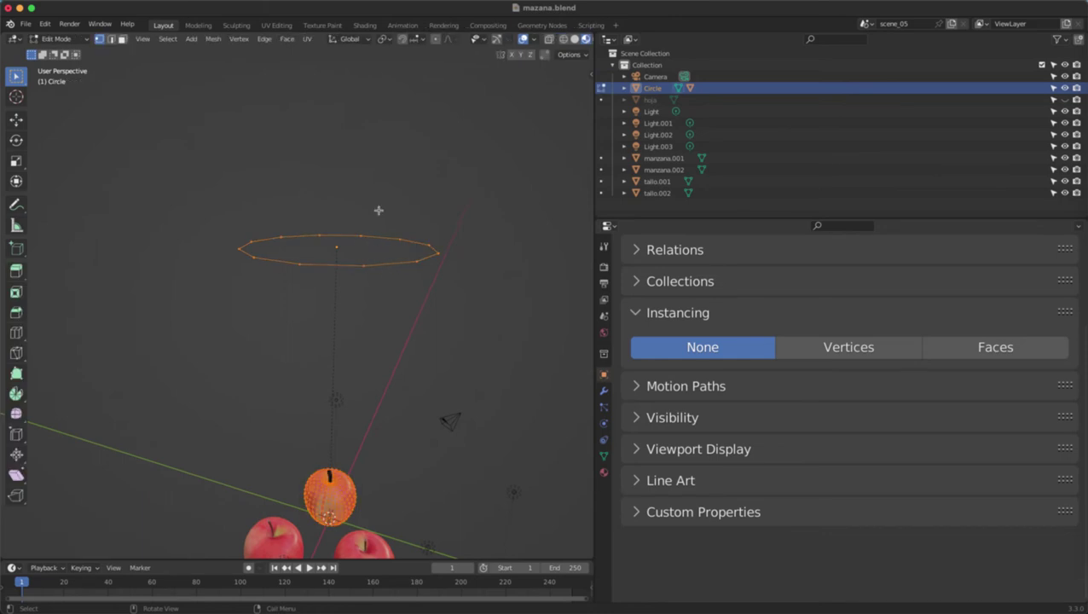
left_click_drag(483, 186, 174, 286)
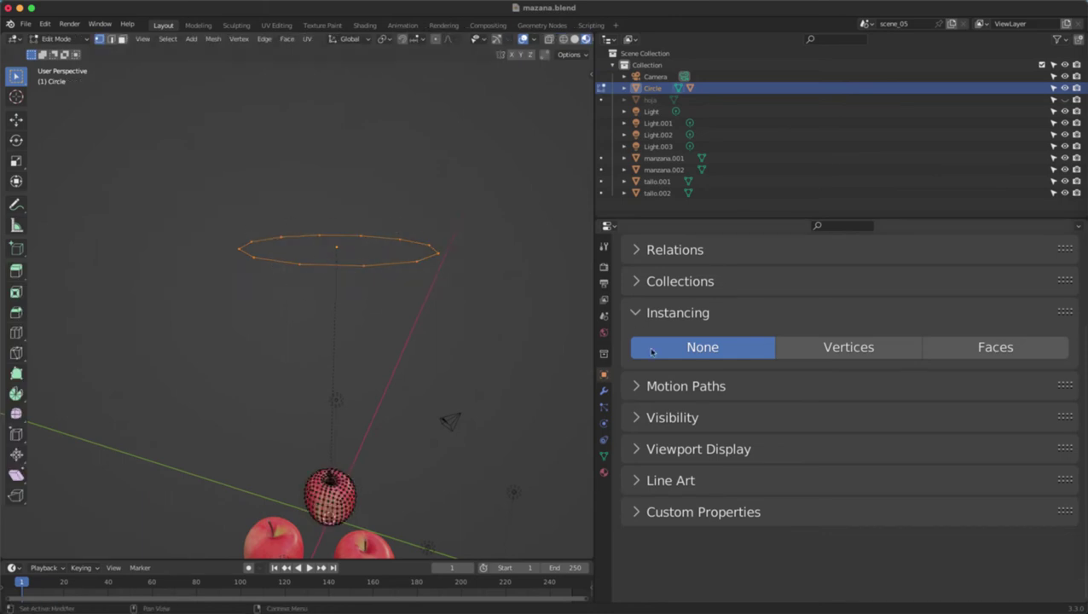
left_click(831, 347)
scroll(362, 325, "down", 2)
middle_click_drag(362, 325, 393, 335)
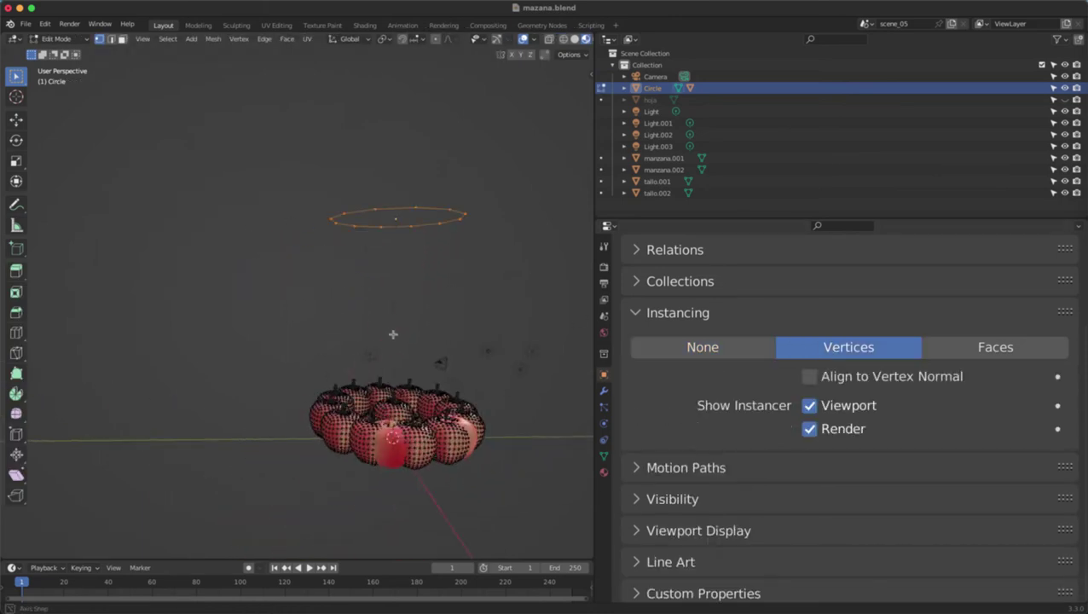
Step: Raise the circle with its instanced apples about 14.75 m along Z
scroll(441, 374, "up", 2)
key("Tab")
middle_click_drag(442, 375, 437, 315)
key("g")
key("z")
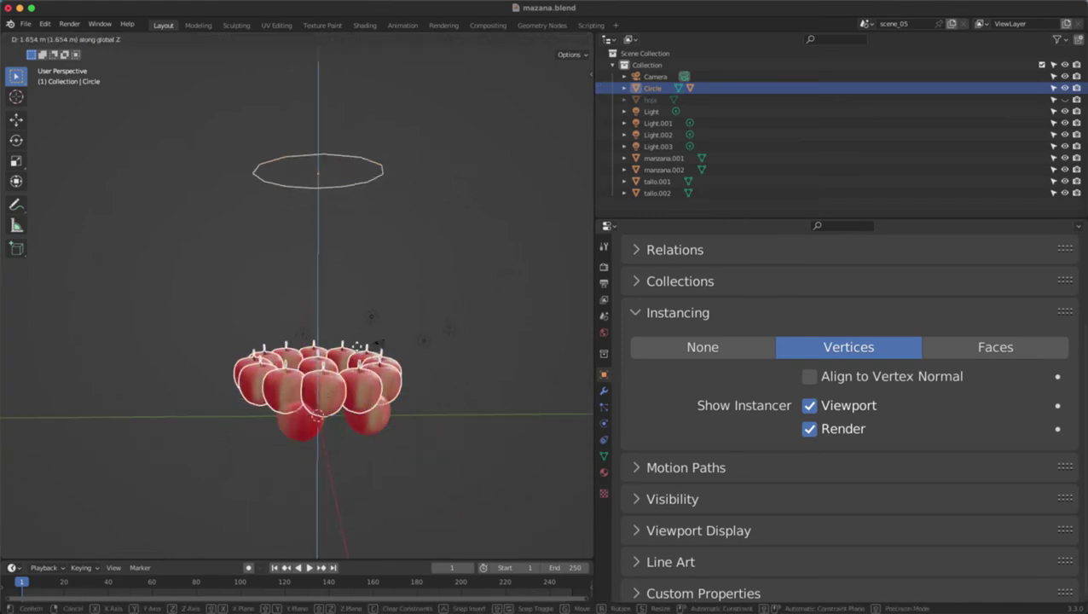
left_click(358, 176)
middle_click_drag(358, 175, 334, 229)
scroll(334, 230, "down", 3)
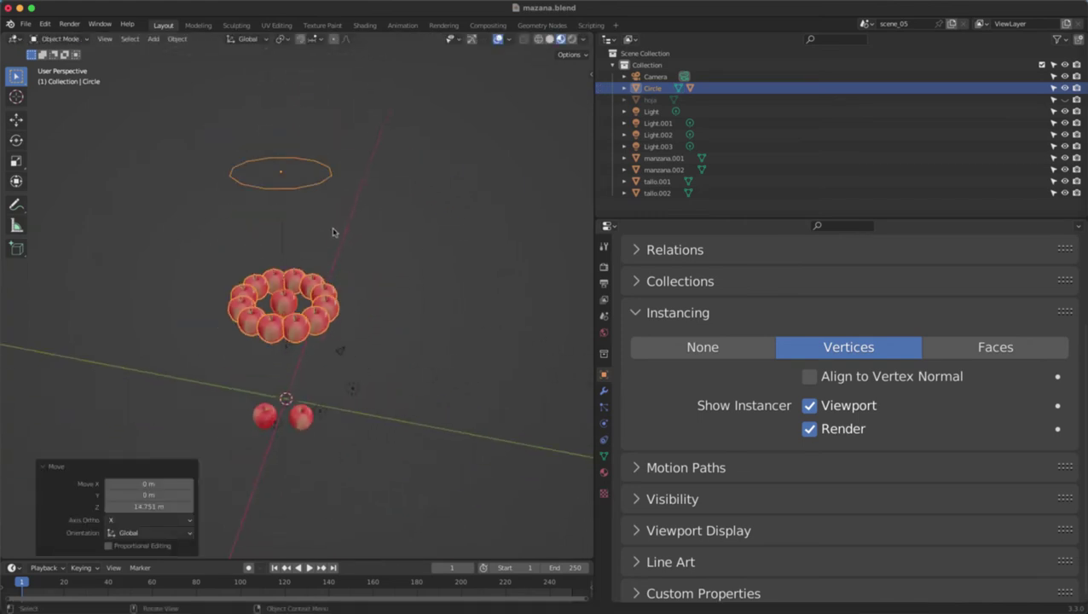
Step: Scale the circle's mesh up by a factor of 2.188 in edit mode to spread the apple ring
left_click(305, 168)
left_click(307, 192)
scroll(340, 230, "up", 4)
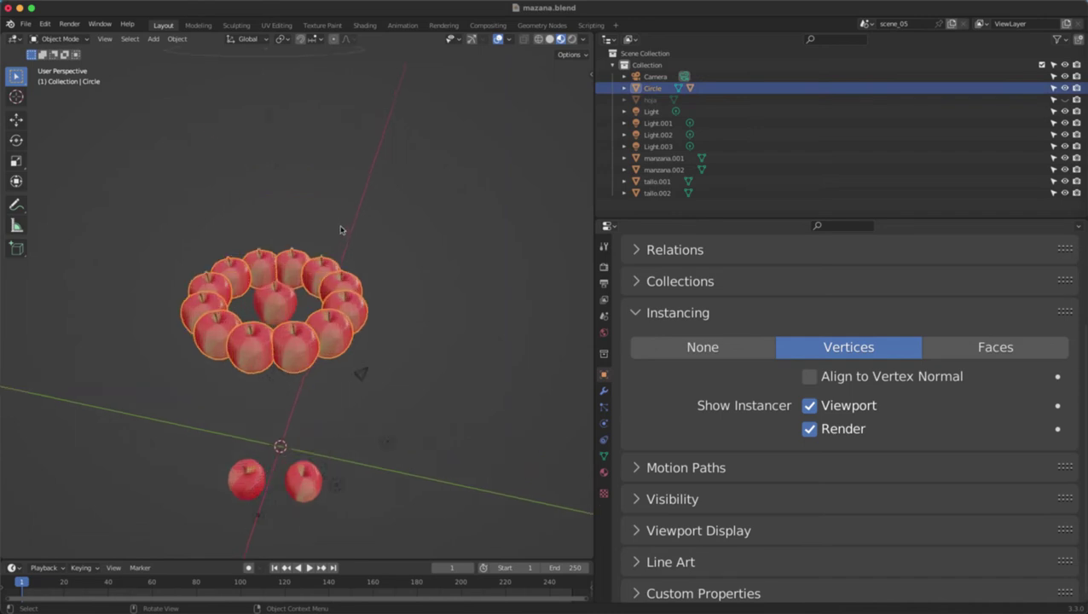
scroll(347, 238, "down", 5)
key("Tab")
key("s")
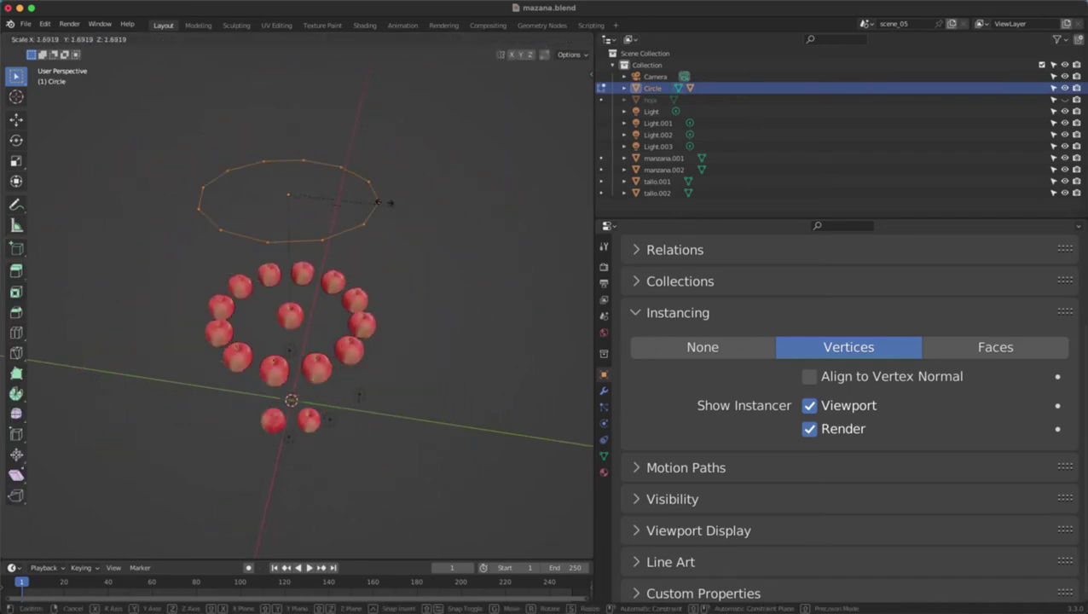
left_click(422, 221)
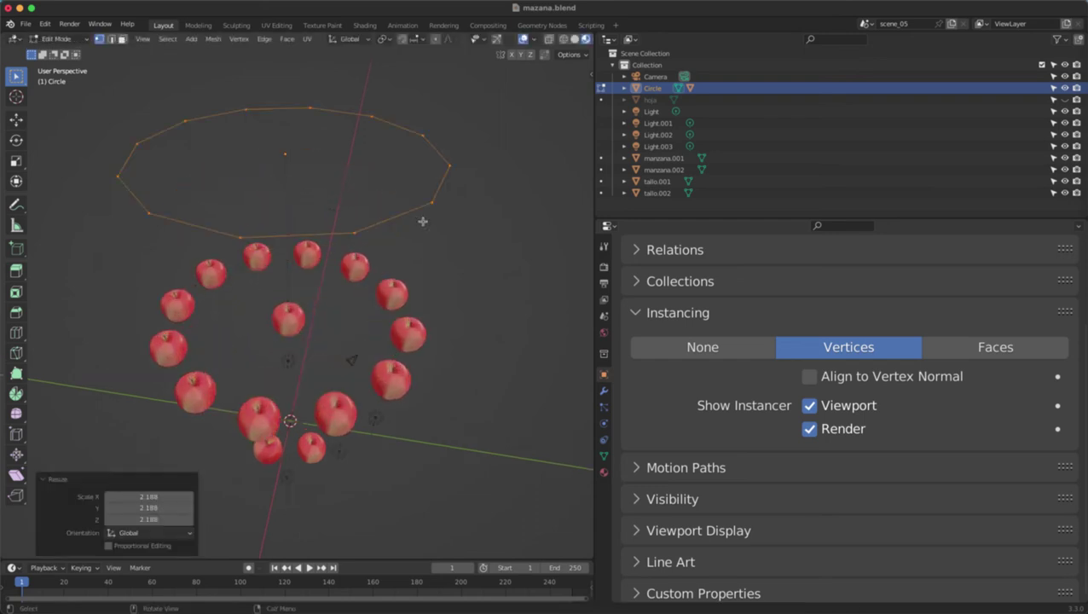
Step: Extrude the circle's vertices about 4.68 m up along Z to form an open ring wall
middle_click_drag(420, 221, 417, 254)
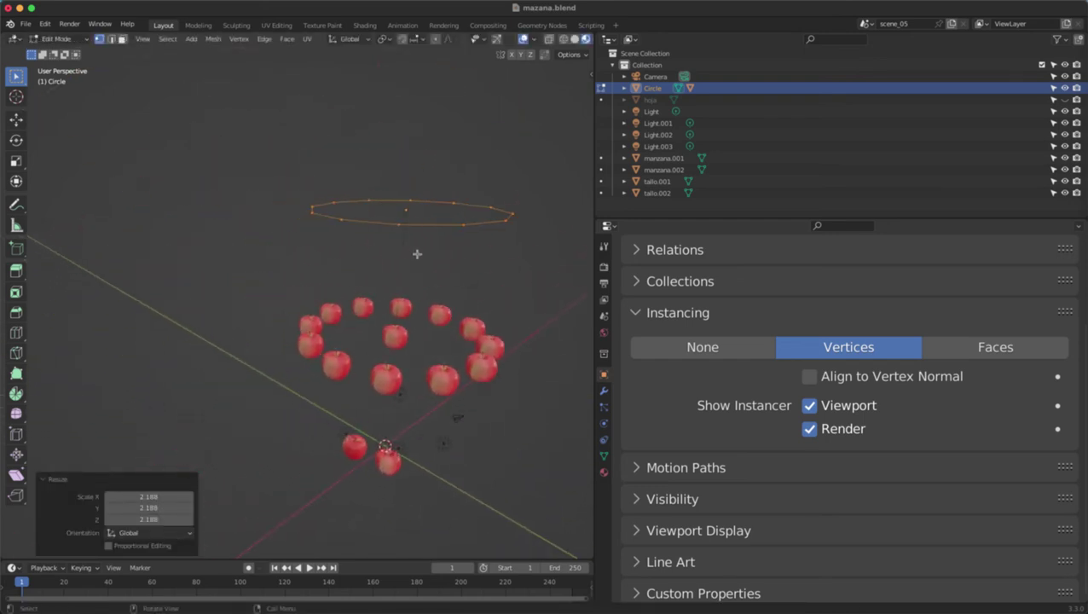
middle_click_drag(359, 233, 404, 247)
key("Tab")
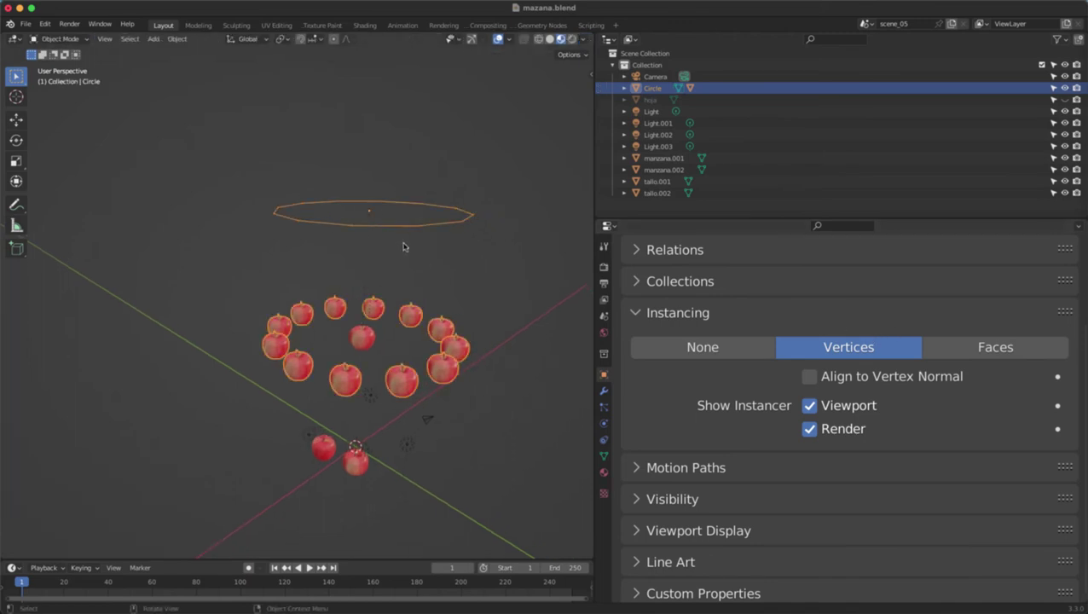
key("Tab")
left_click_drag(493, 146, 233, 249)
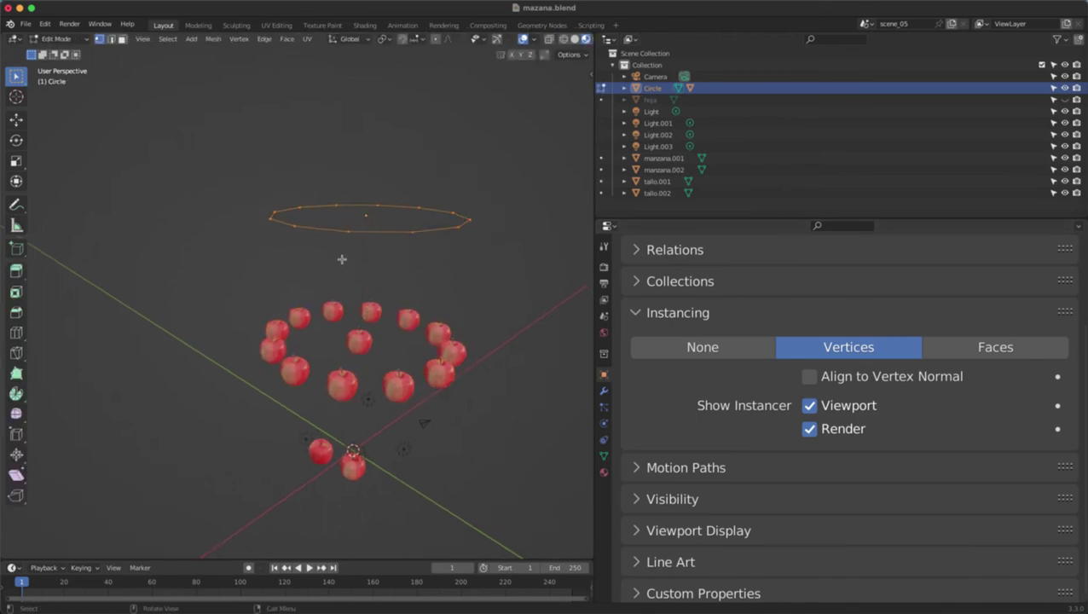
key("z")
left_click(364, 211)
middle_click_drag(364, 211, 426, 208)
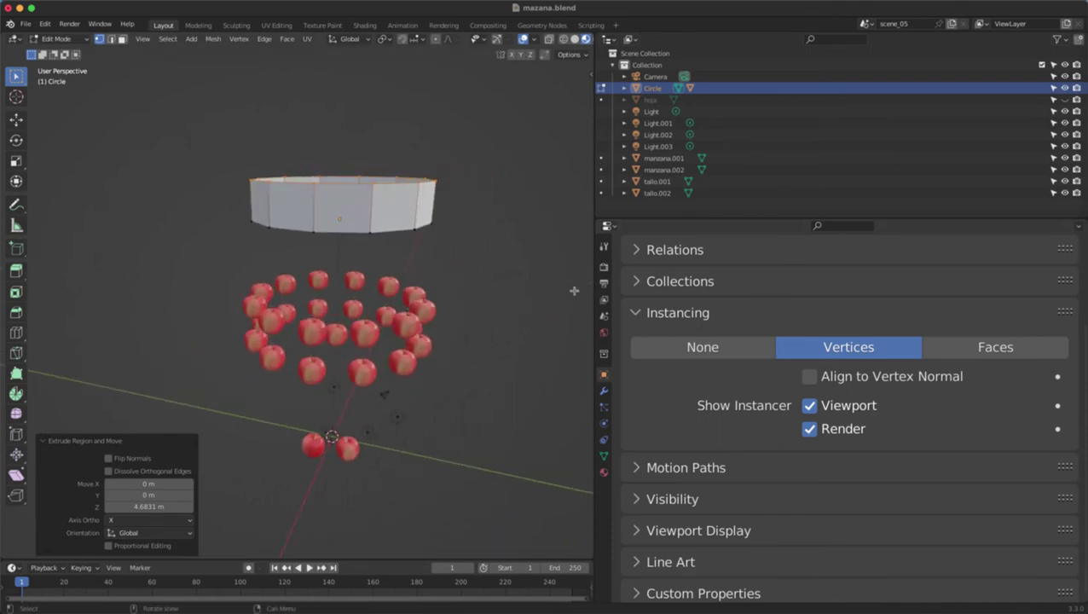
Step: Switch the circle's instancing to Faces and return to object mode
left_click(942, 350)
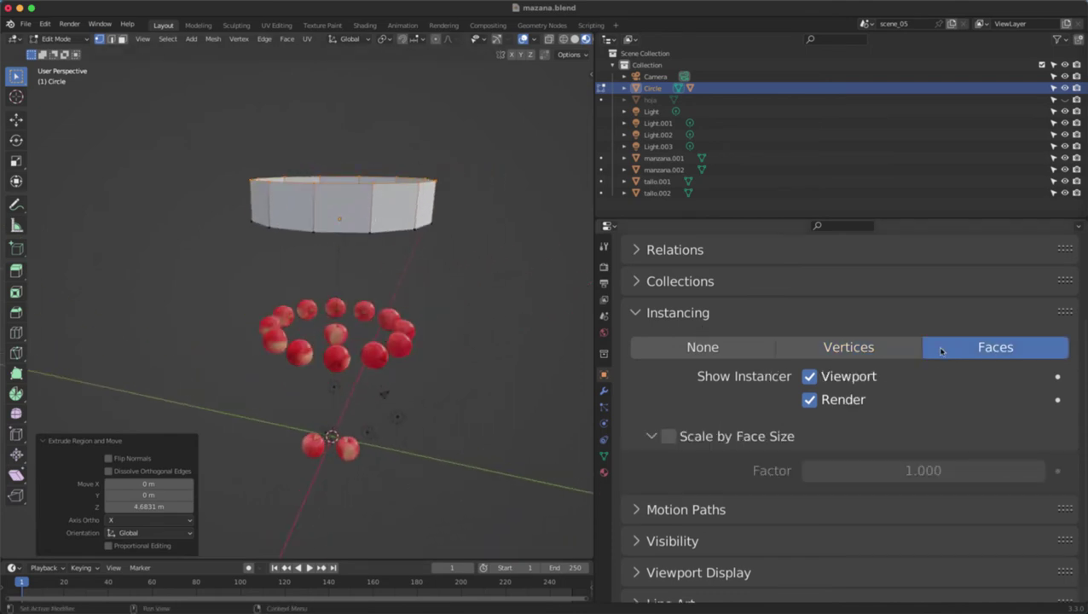
scroll(381, 222, "up", 2)
key("Tab")
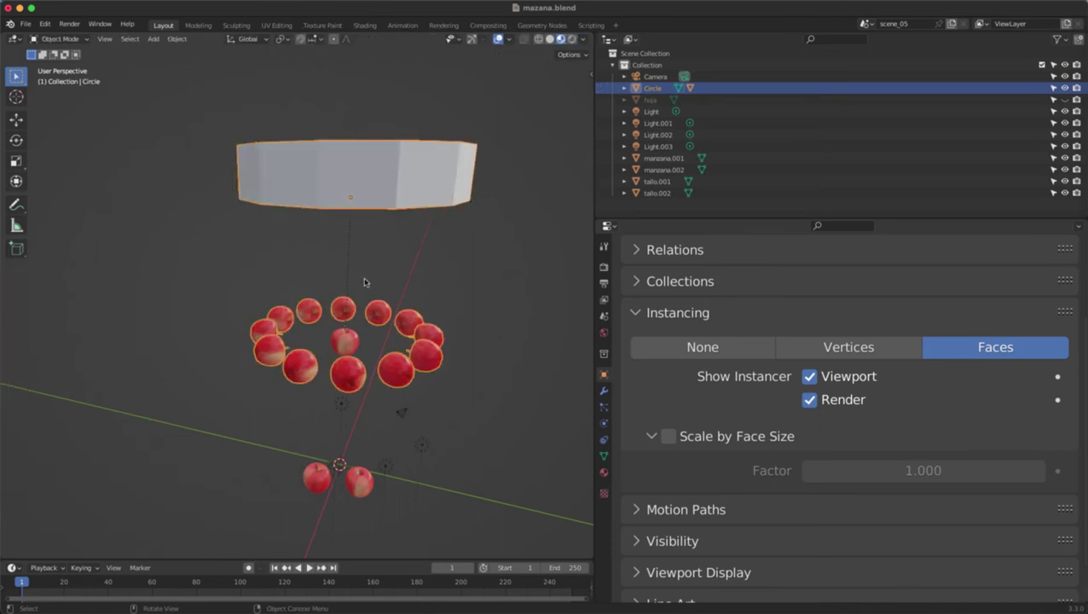
Step: Examine how the instanced apples are oriented relative to the ring's faces from several angles
middle_click_drag(364, 281, 350, 324)
scroll(317, 318, "up", 5)
middle_click_drag(352, 364, 343, 385)
key("ctrl+z")
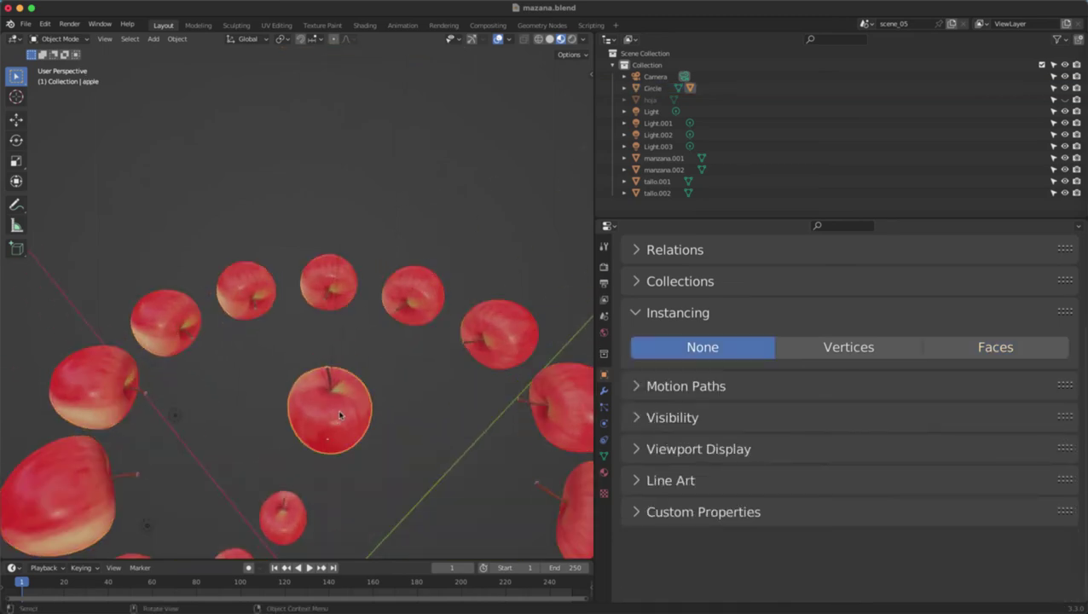
key("ctrl+shift+z")
middle_click_drag(398, 299, 332, 300)
scroll(332, 300, "down", 6)
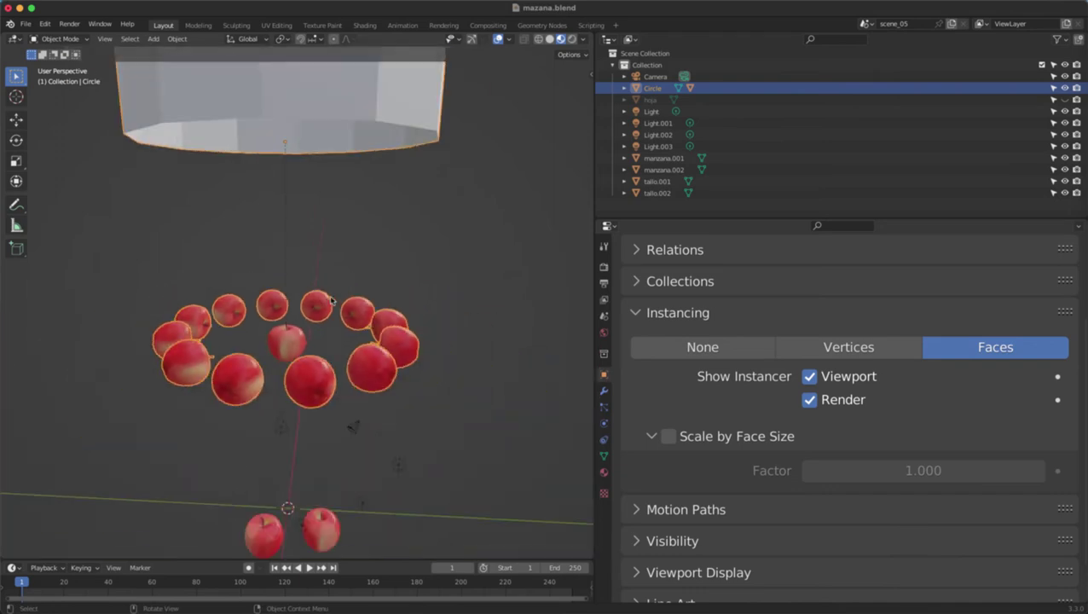
scroll(368, 259, "down", 3)
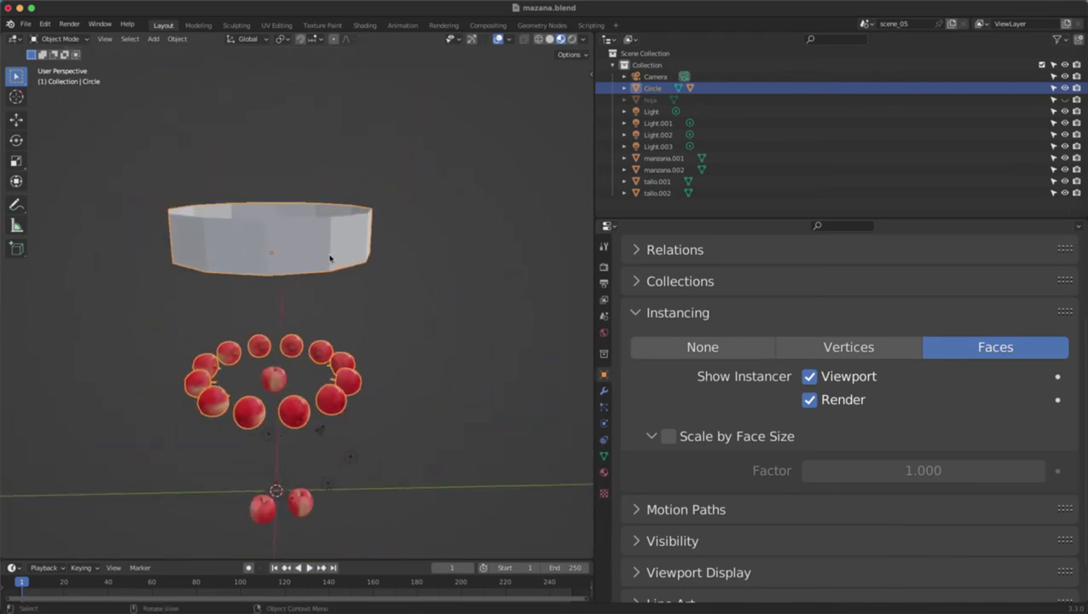
middle_click_drag(330, 258, 355, 271)
Step: Display the ring's face normals through the viewport overlays in edit mode
key("Tab")
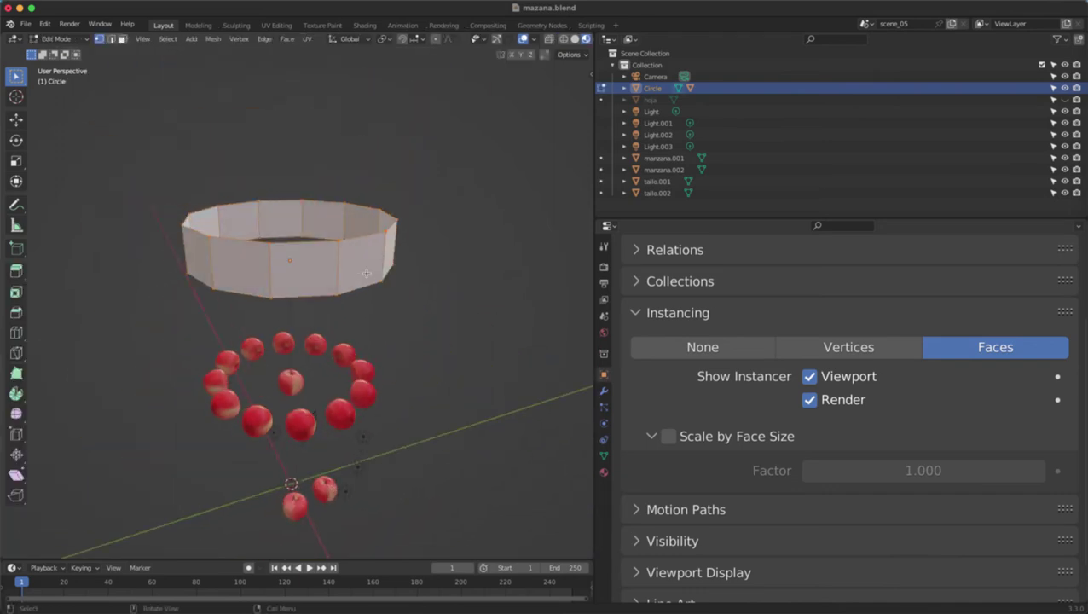
middle_click_drag(427, 204, 400, 266)
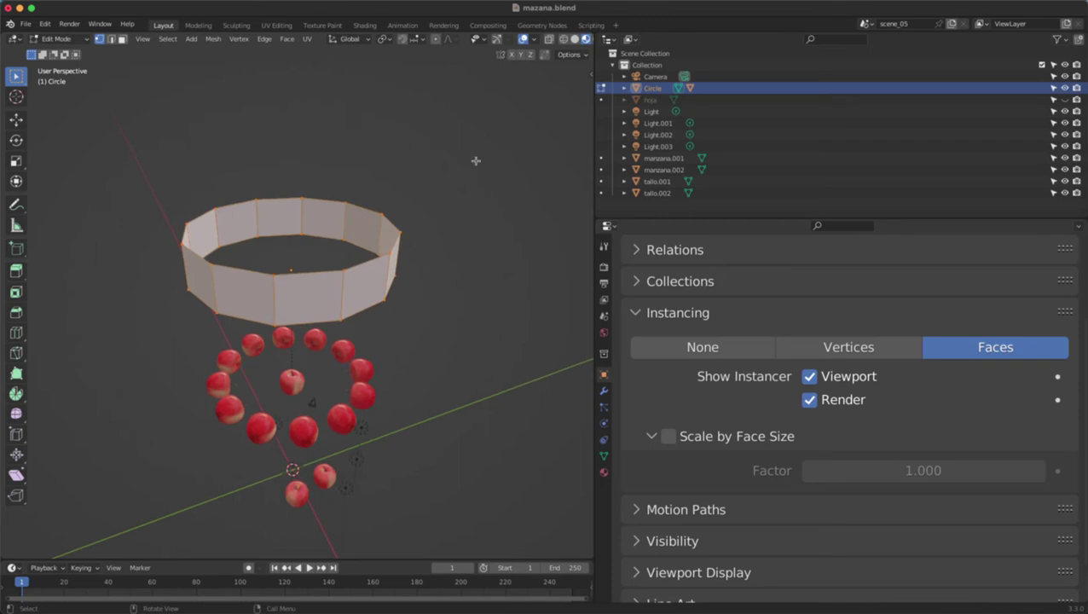
left_click(536, 41)
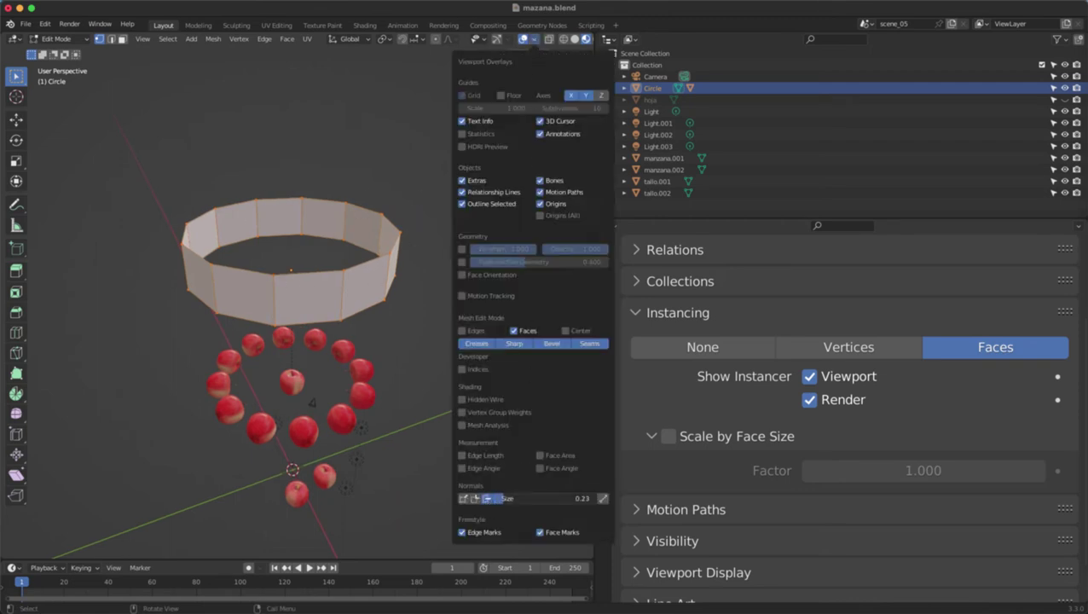
scroll(294, 109, "up", 3)
middle_click_drag(327, 185, 363, 238)
middle_click_drag(379, 180, 386, 239)
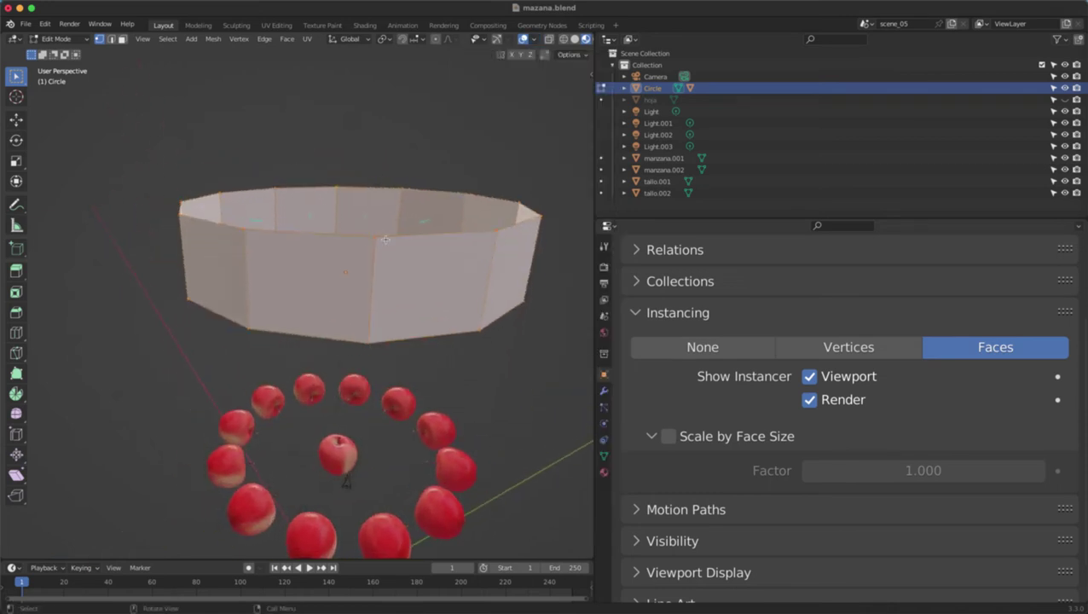
Step: Flip the normals of all the ring's faces
scroll(382, 248, "down", 2)
key("alt+n")
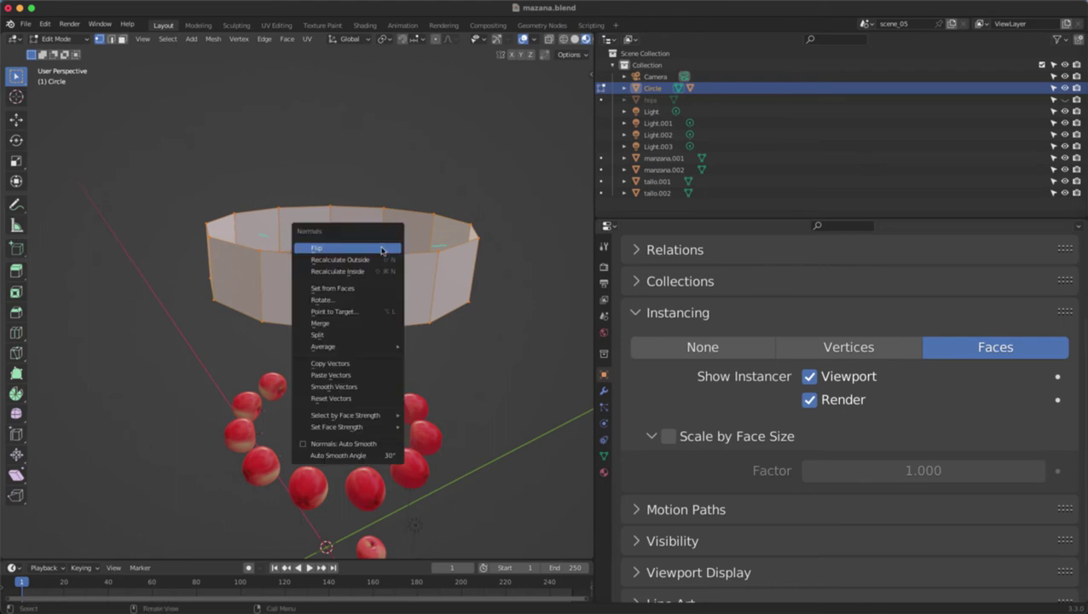
left_click(381, 248)
middle_click_drag(382, 248, 405, 238)
scroll(405, 238, "up", 3)
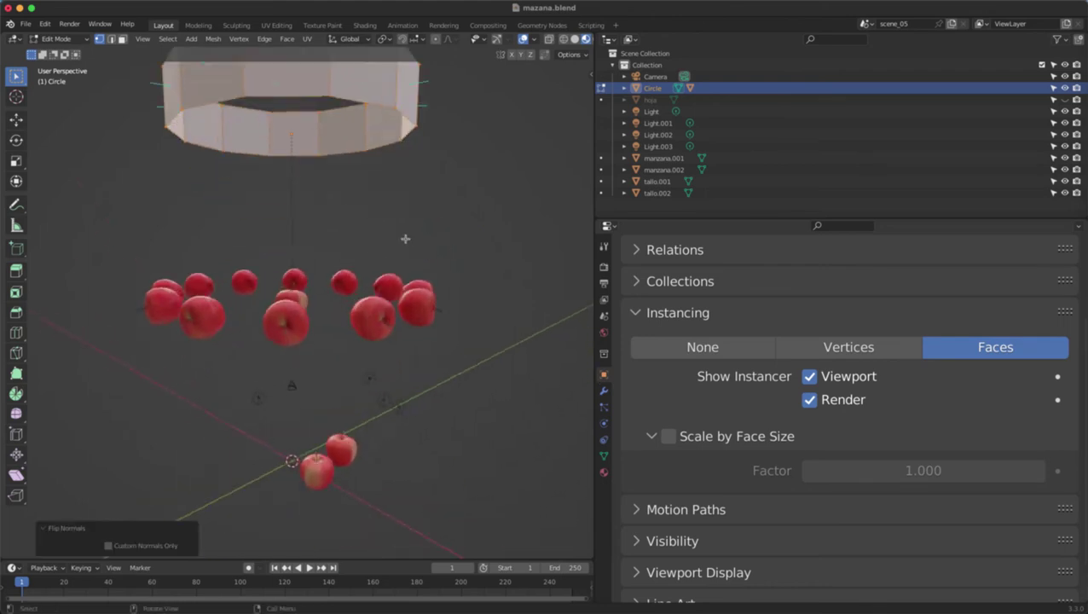
middle_click_drag(381, 326, 408, 227)
scroll(398, 330, "down", 5)
Step: Select the ring's upper edge loop and scale it by a factor of 0.539
left_click(349, 200, "alt")
middle_click_drag(416, 277, 467, 282)
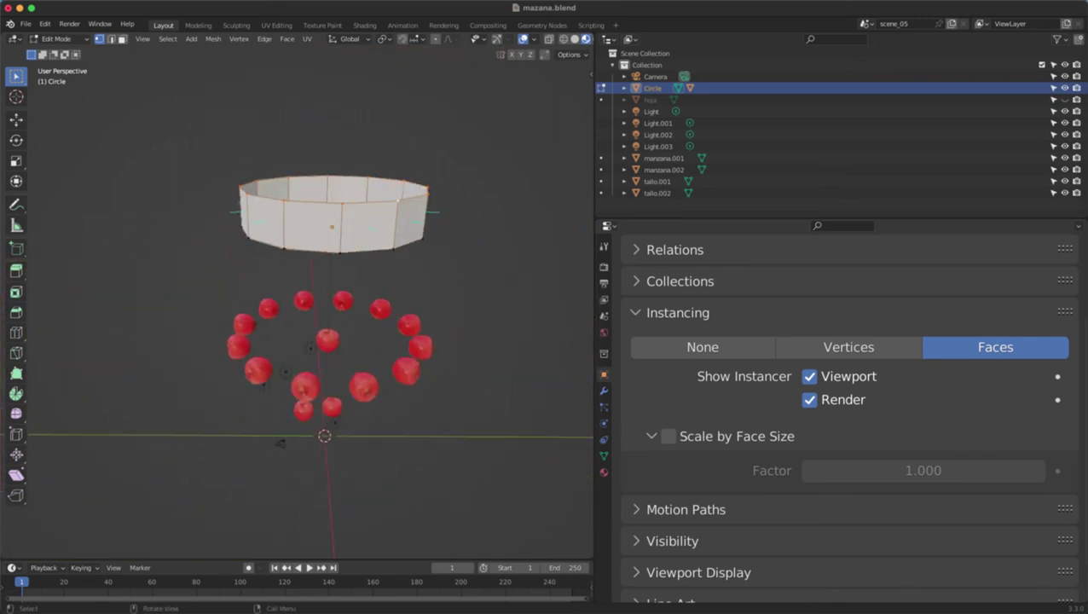
key("s")
left_click(410, 237)
Step: Lower the scaled edge loop about 4 m along Z to flatten the wall into a nearly horizontal ring
key("g")
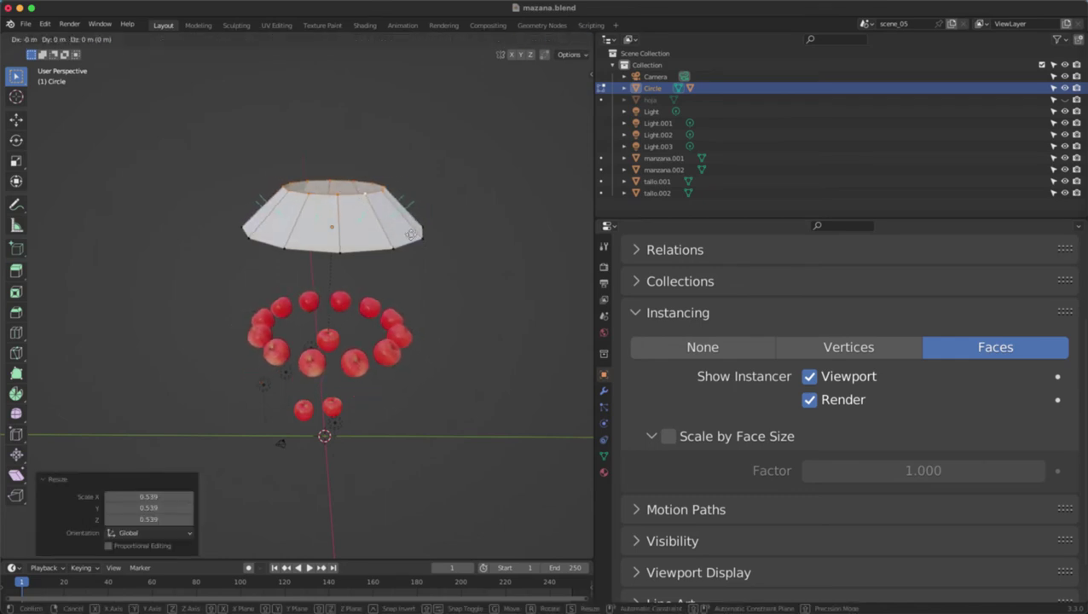
key("z")
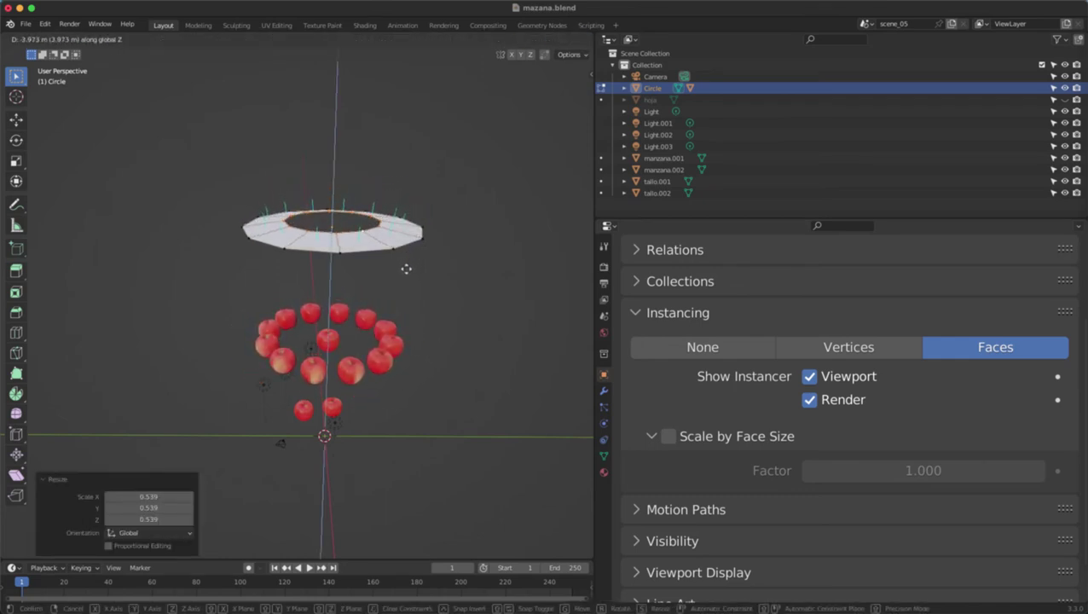
left_click(406, 269)
scroll(399, 293, "up", 3)
middle_click_drag(391, 284, 403, 209)
scroll(401, 182, "down", 3)
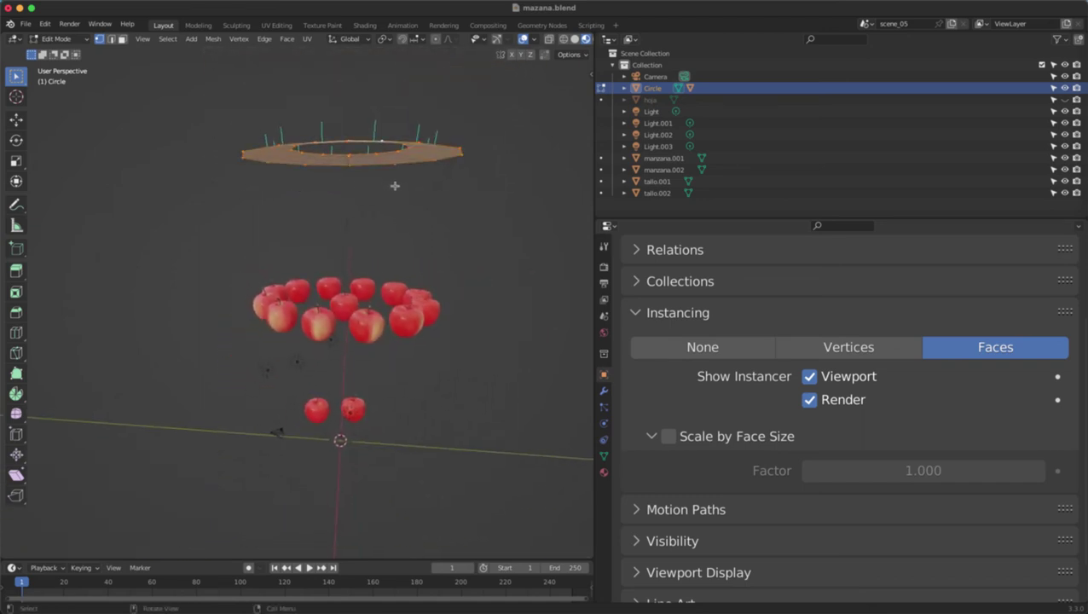
Step: Raise the whole ring mesh along Z in edit mode and return to object mode
key("g")
key("z")
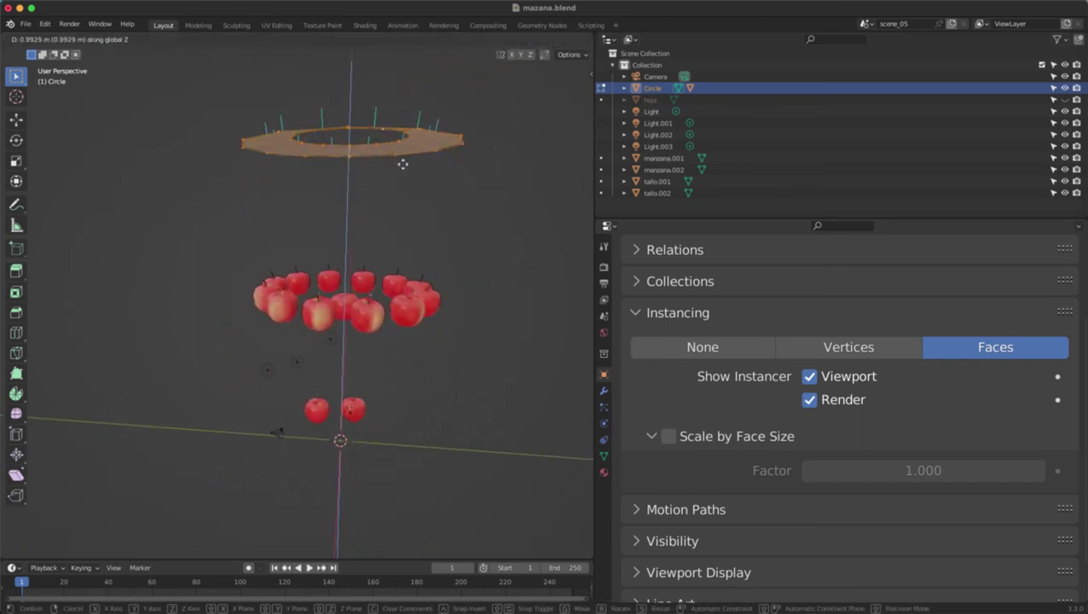
left_click(402, 110)
middle_click_drag(402, 111, 392, 173, "shift")
key("Tab")
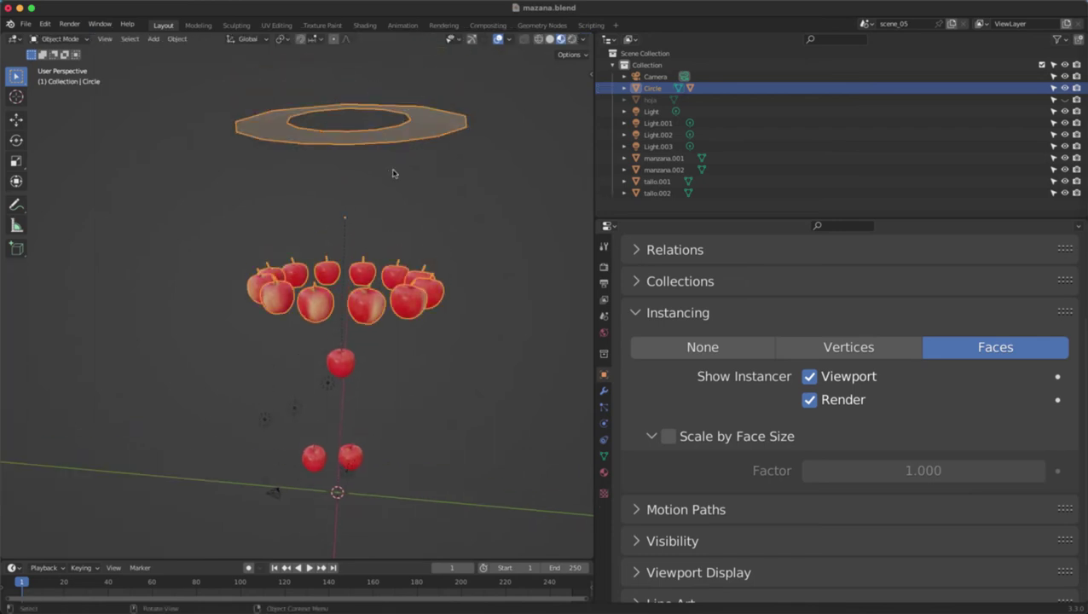
Step: Preview the apples in Rendered and Solid shading and return the viewport to Material Preview
left_click(400, 254)
key("z")
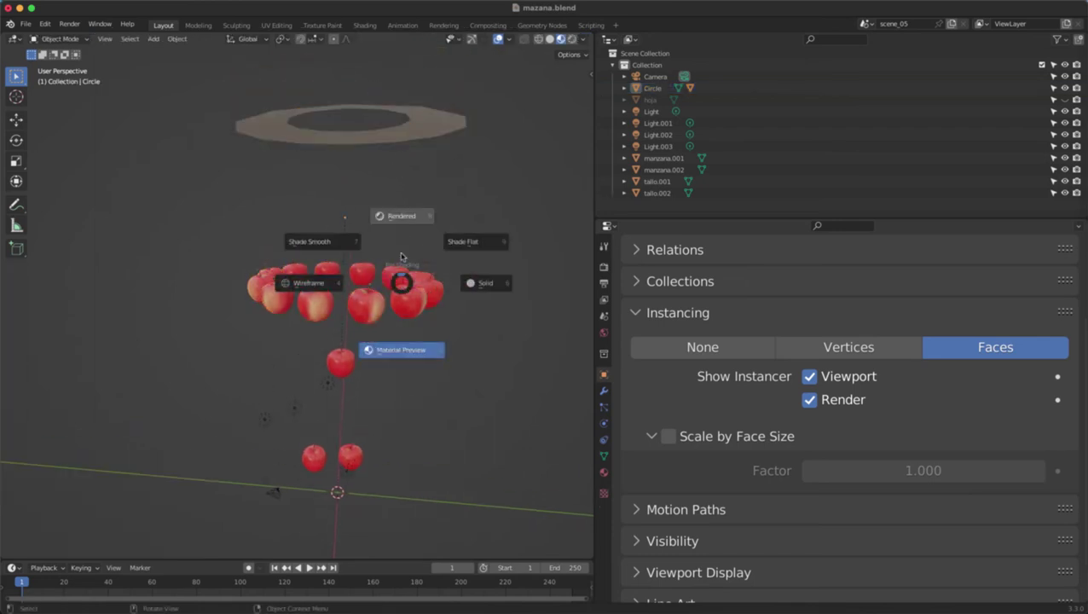
left_click(402, 256)
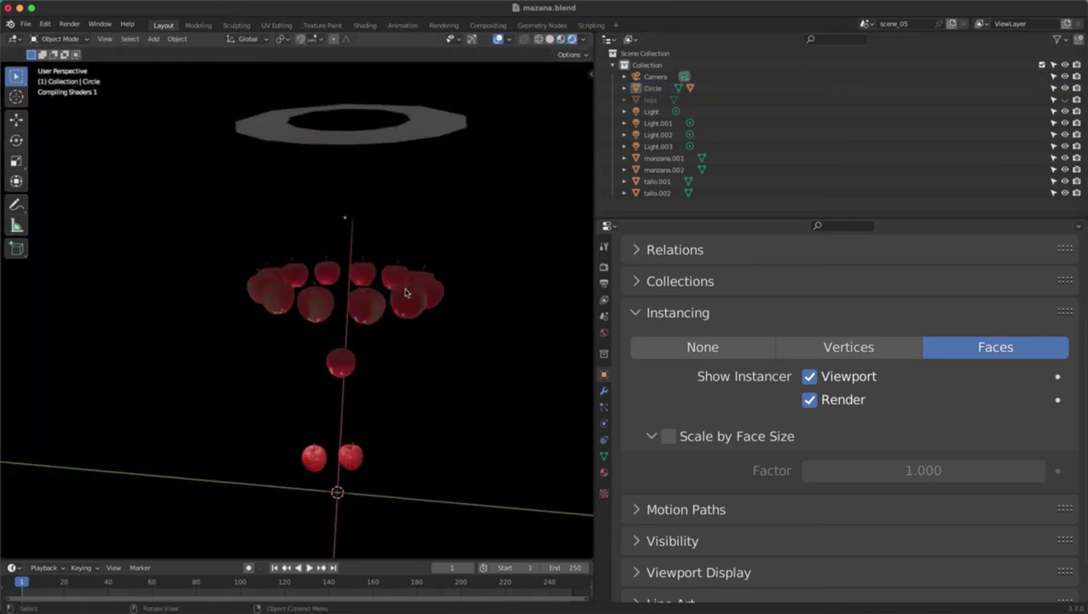
left_click(405, 292)
key("z")
left_click(469, 291)
key("z")
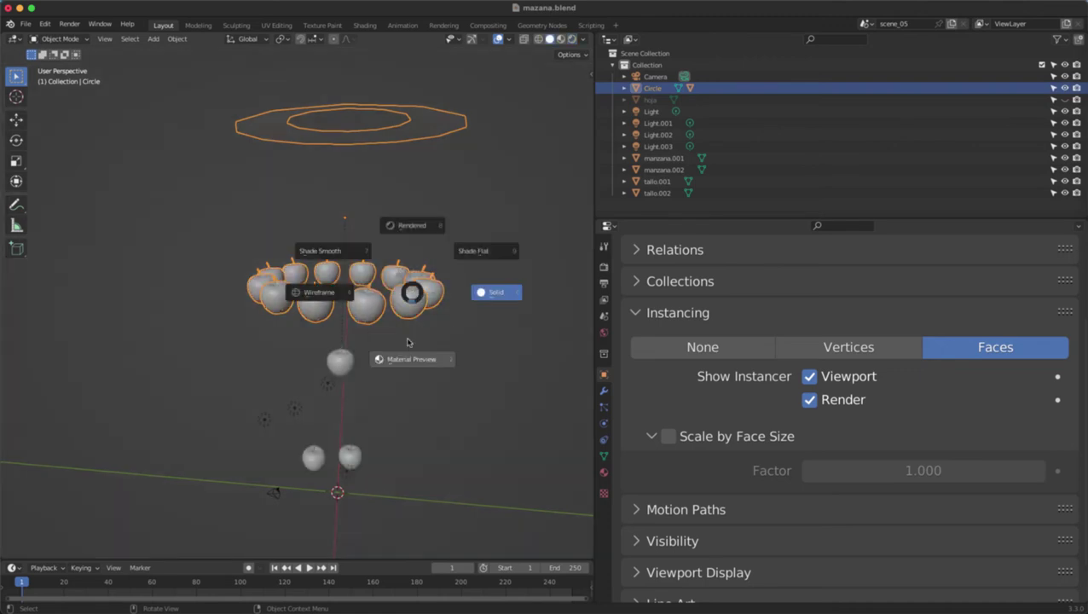
left_click(407, 304)
key("g")
key("z")
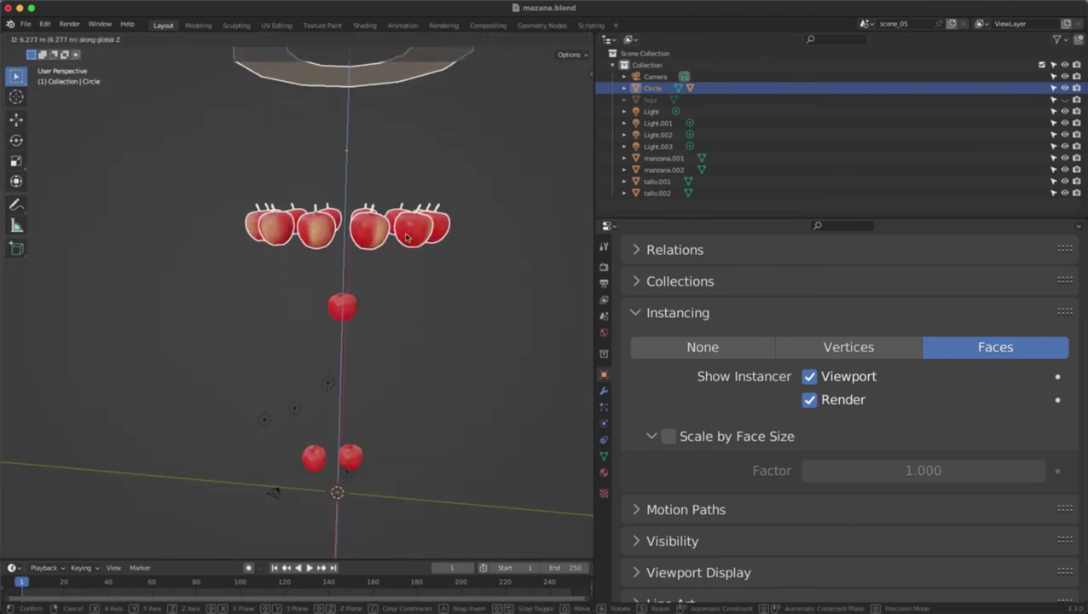
right_click(408, 234)
middle_click_drag(408, 170, 408, 212, "shift")
Step: Select the original apple and raise it along Z until its instances sit on the ring
left_click(348, 405)
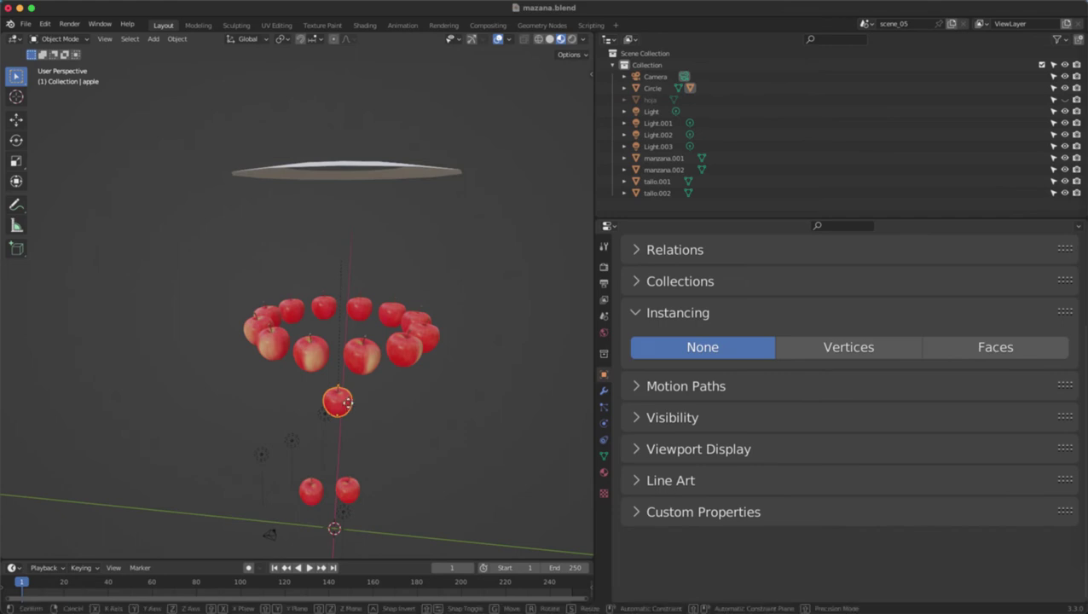
key("g")
key("z")
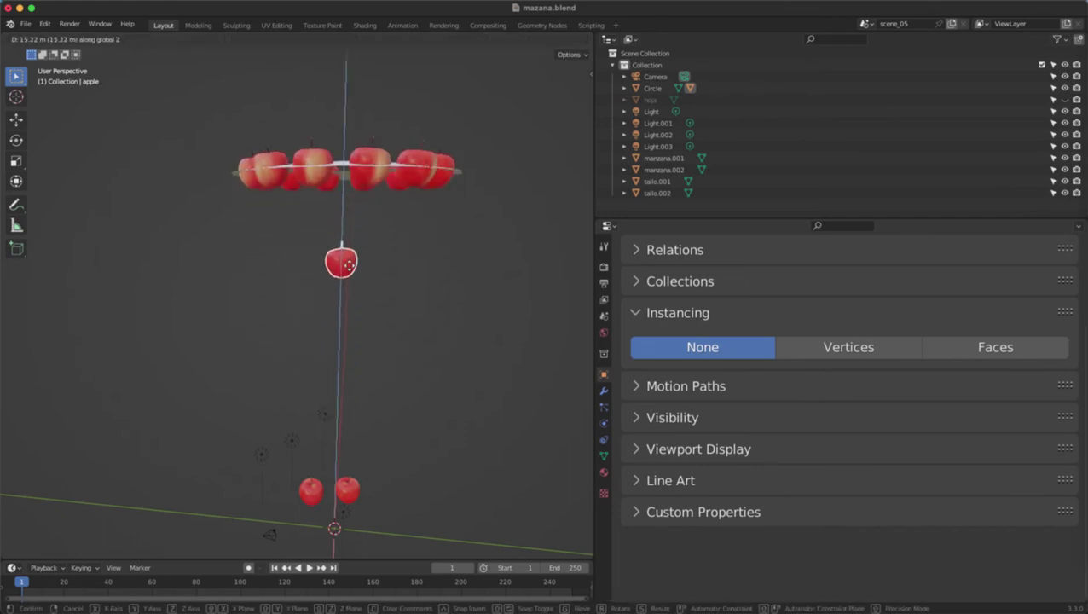
left_click(350, 249)
middle_click_drag(372, 207, 395, 382, "shift")
scroll(396, 272, "up", 5)
scroll(396, 272, "down", 1)
Step: Select the ring and move its inner edge loop -0.18476 m along Z in edit mode
left_click(365, 303)
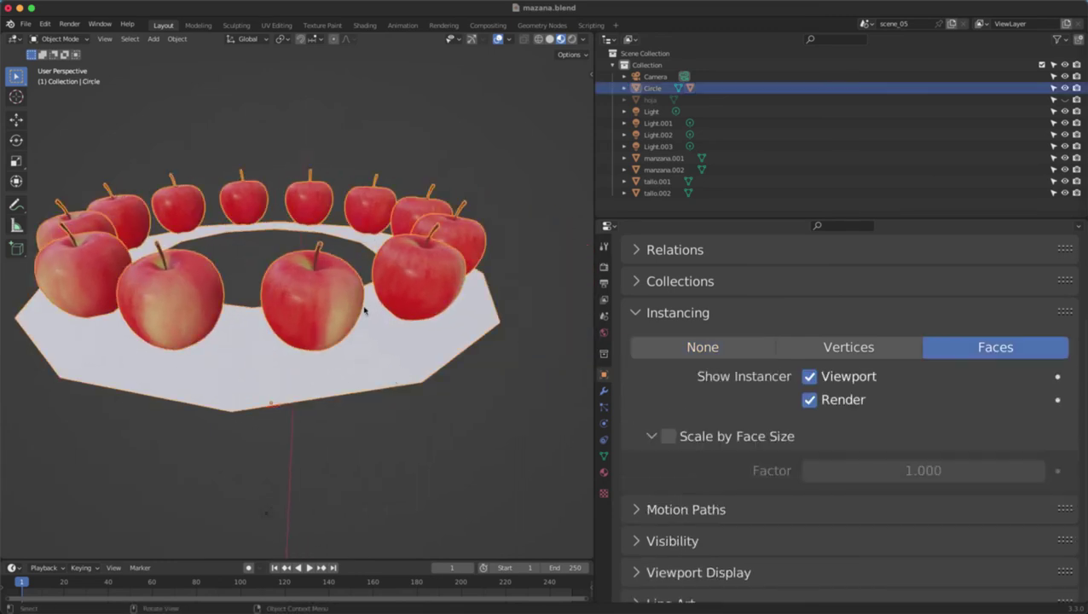
middle_click_drag(365, 304, 362, 329)
key("Tab")
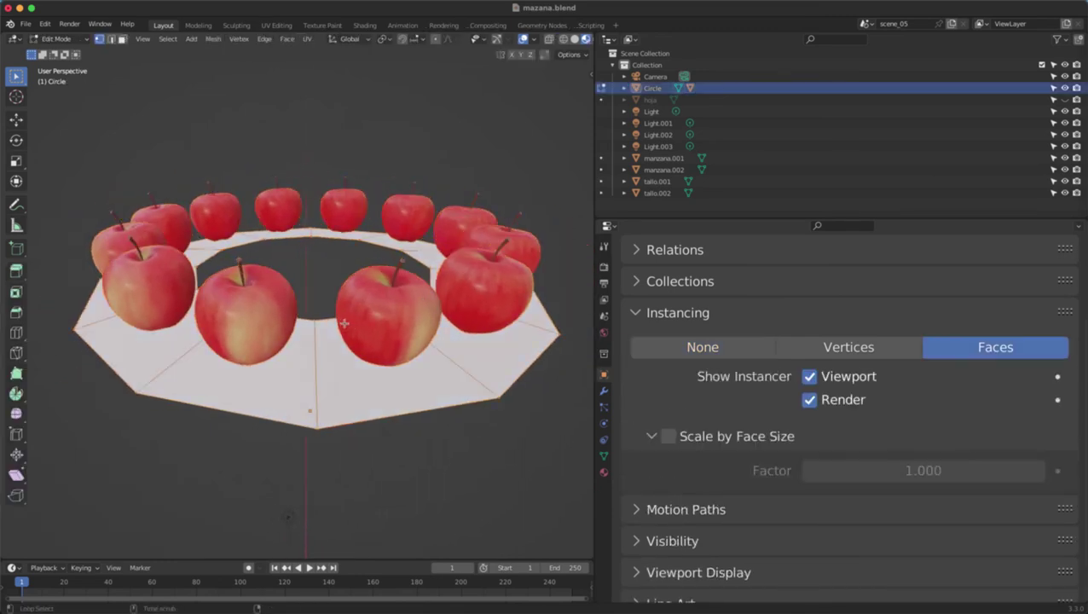
key("g")
key("z")
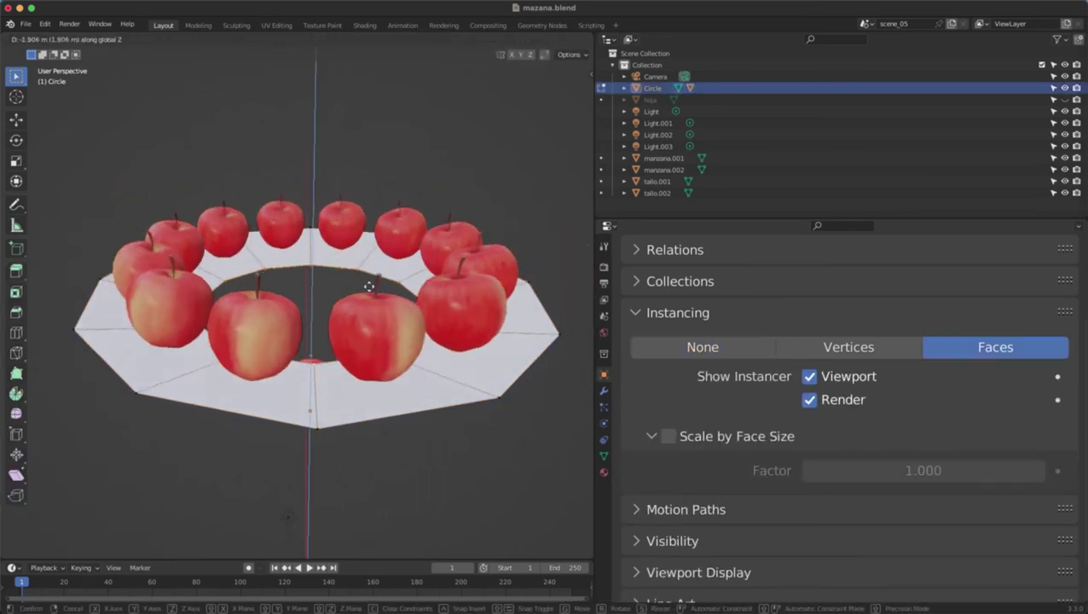
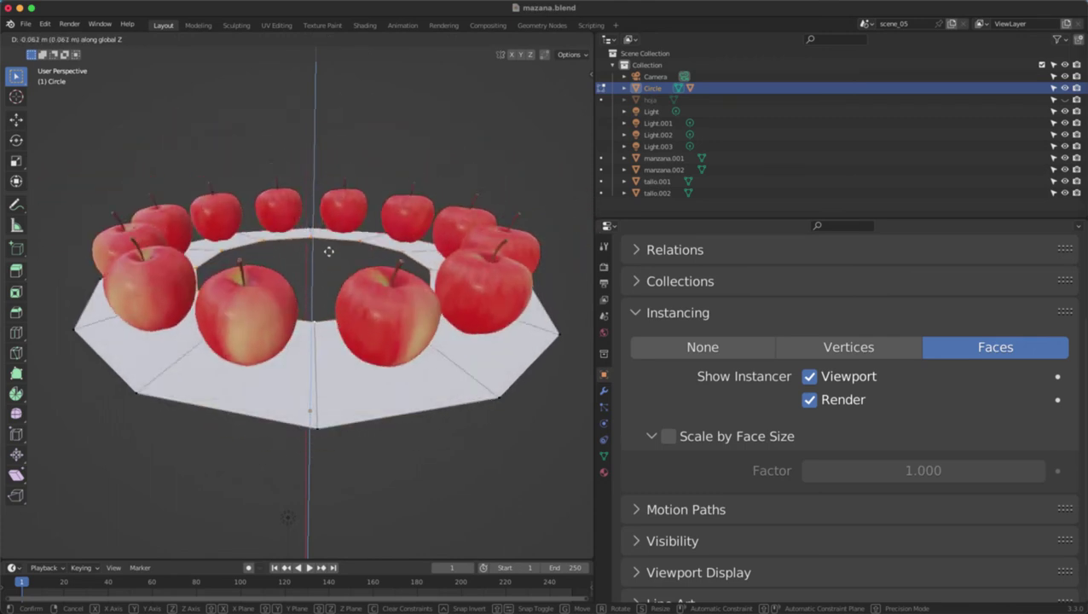
left_click(330, 252)
Step: Set the ring's instancing back to Vertices
left_click(848, 347)
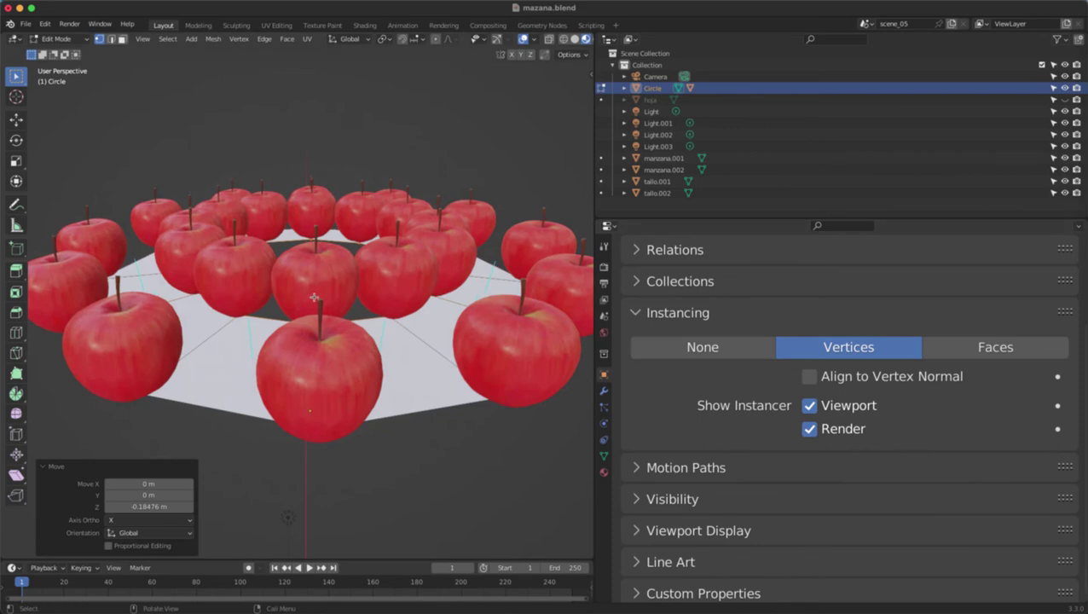
middle_click_drag(324, 281, 312, 303)
scroll(312, 303, "down", 2)
left_click(674, 312)
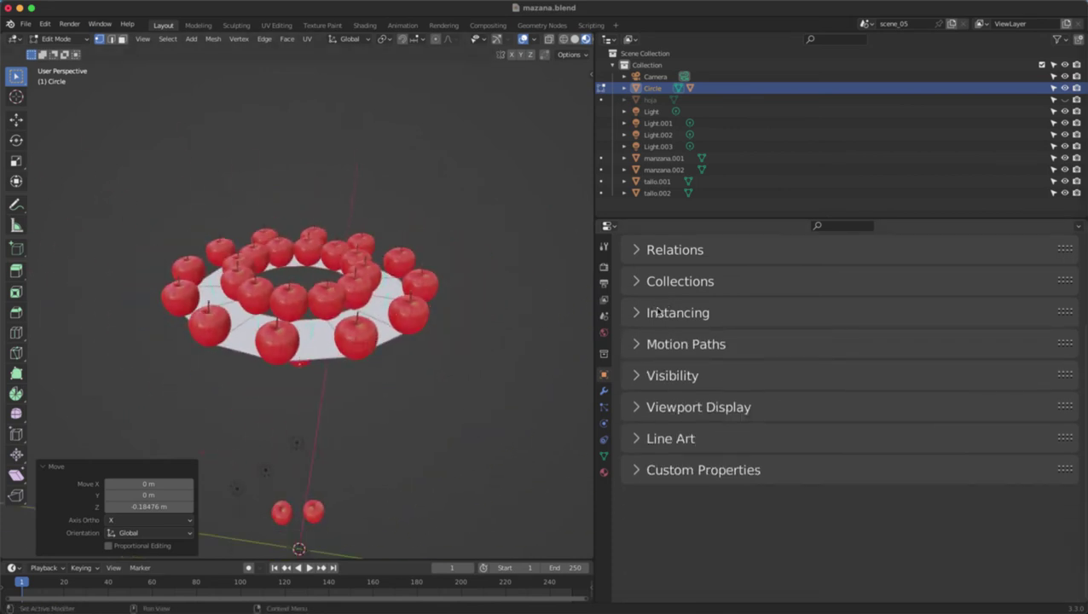
left_click(673, 312)
scroll(420, 285, "down", 3)
Step: Return to object mode, select the ring together with its parented apple, and delete them
key("ctrl+Tab")
left_click(416, 236)
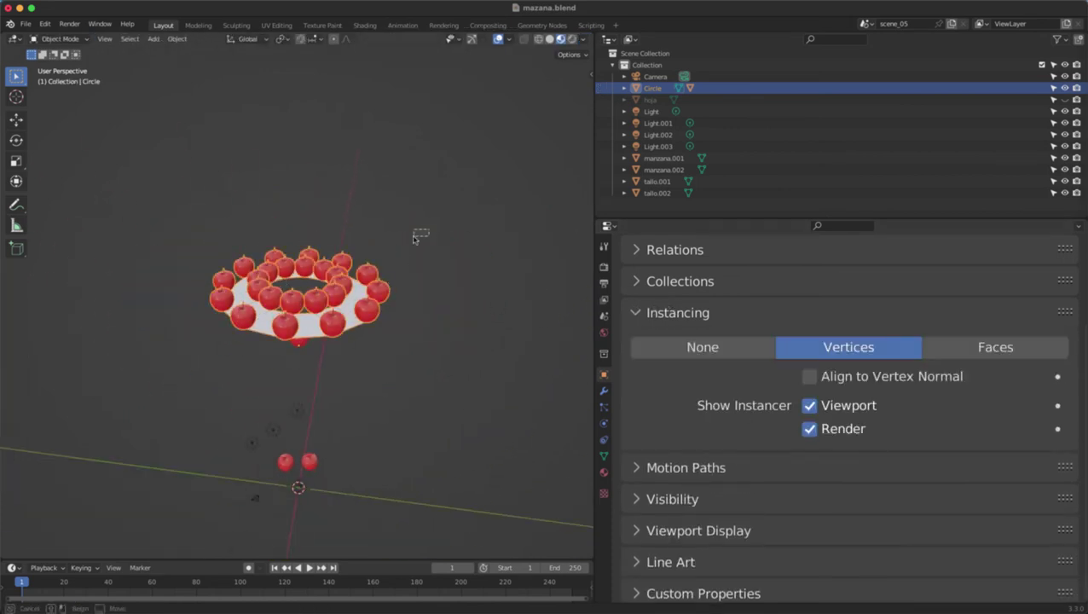
key("Delete")
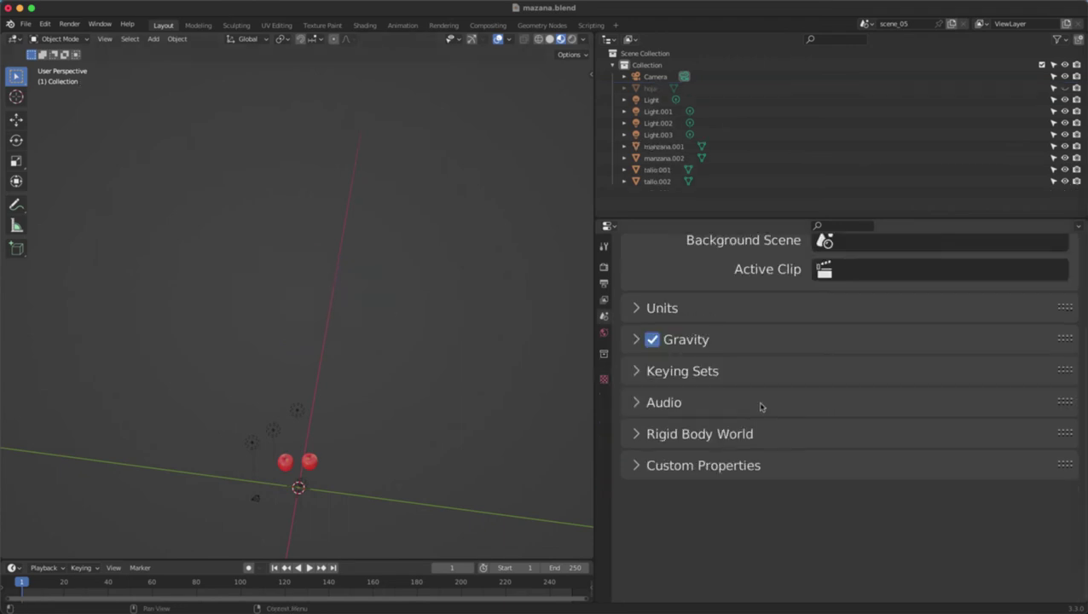
Step: Select manzana.002, open its motion path settings, and insert a Location keyframe at frame 1
scroll(760, 406, "up", 3)
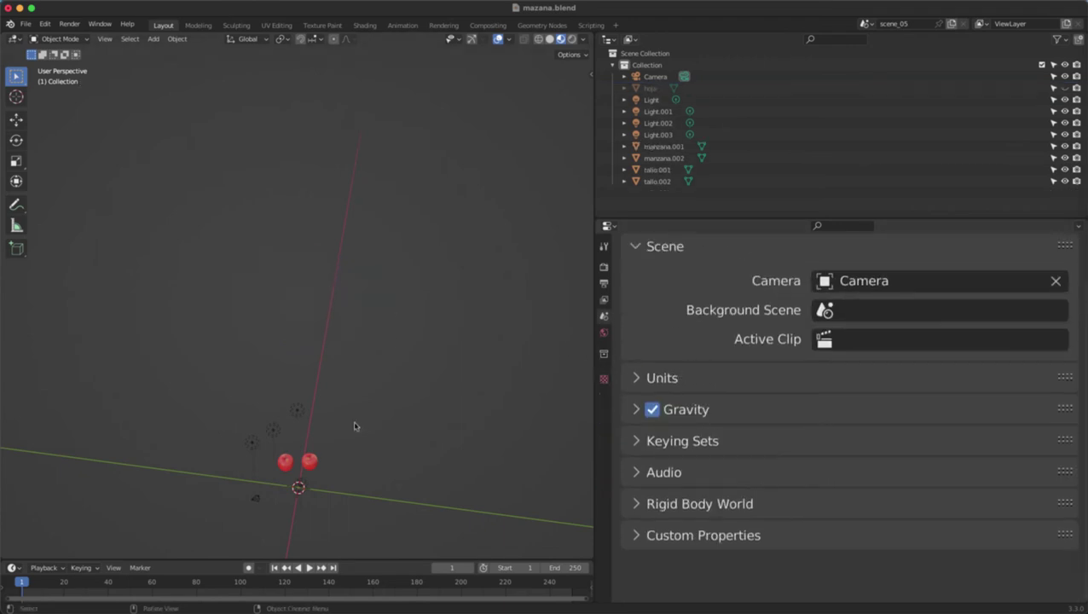
left_click(309, 463)
middle_click_drag(308, 463, 377, 369)
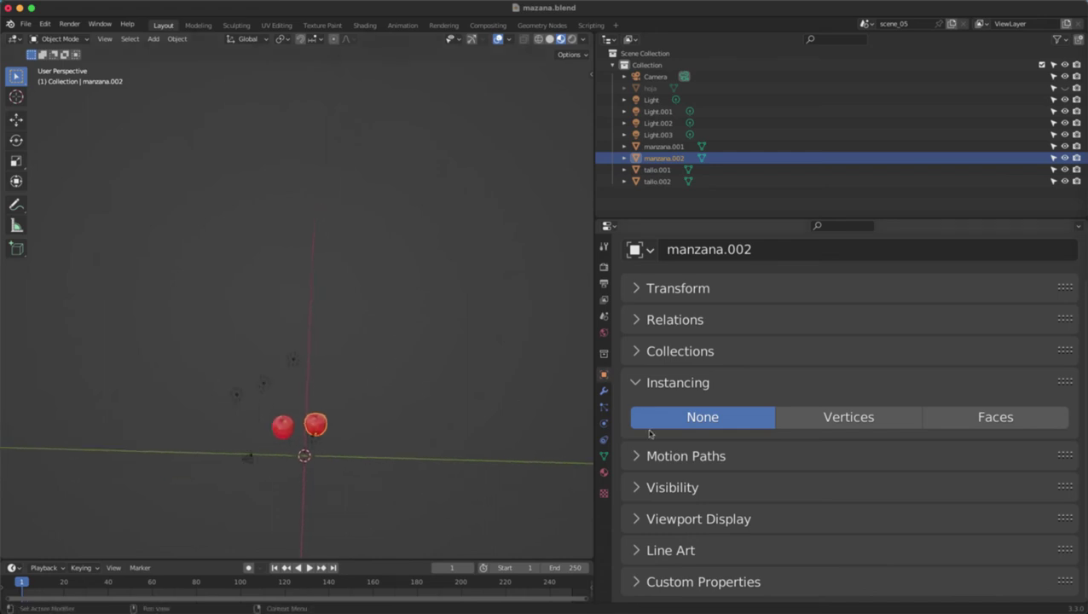
left_click(685, 460)
middle_click_drag(461, 426, 372, 351)
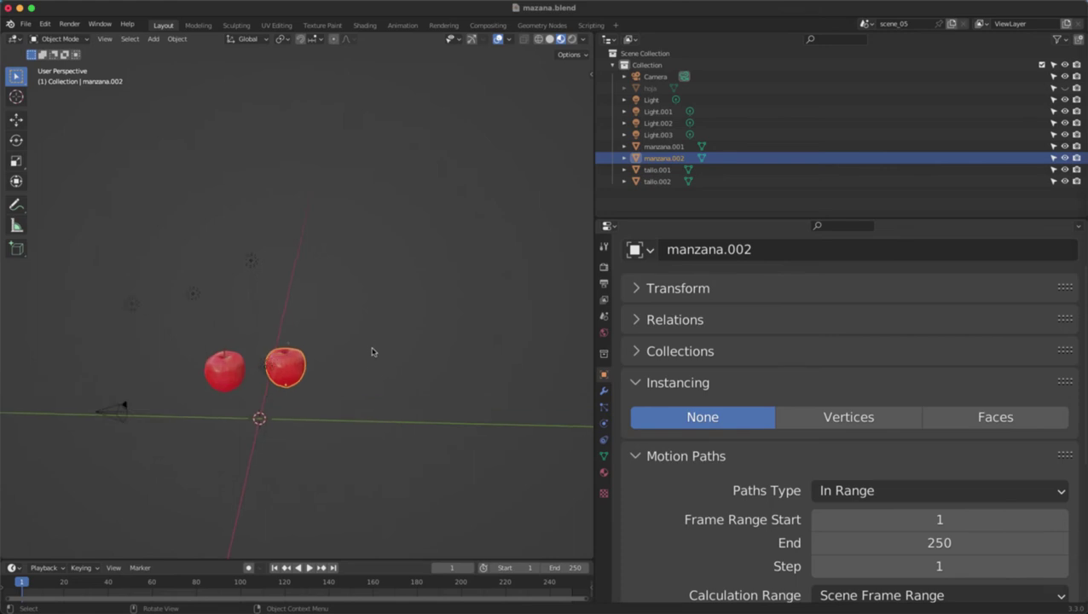
key("i")
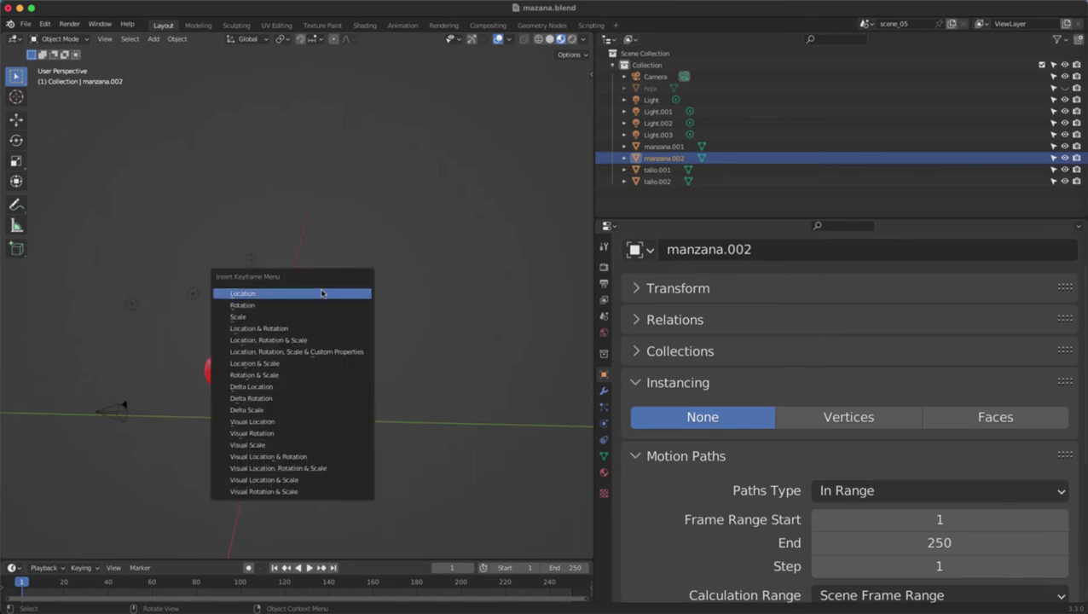
left_click(318, 294)
Step: At frame 26, move the apple about 4.37 m in X, 6.02 m in Y and 13.31 m in Z, and insert a Location keyframe
middle_click_drag(330, 376, 336, 378)
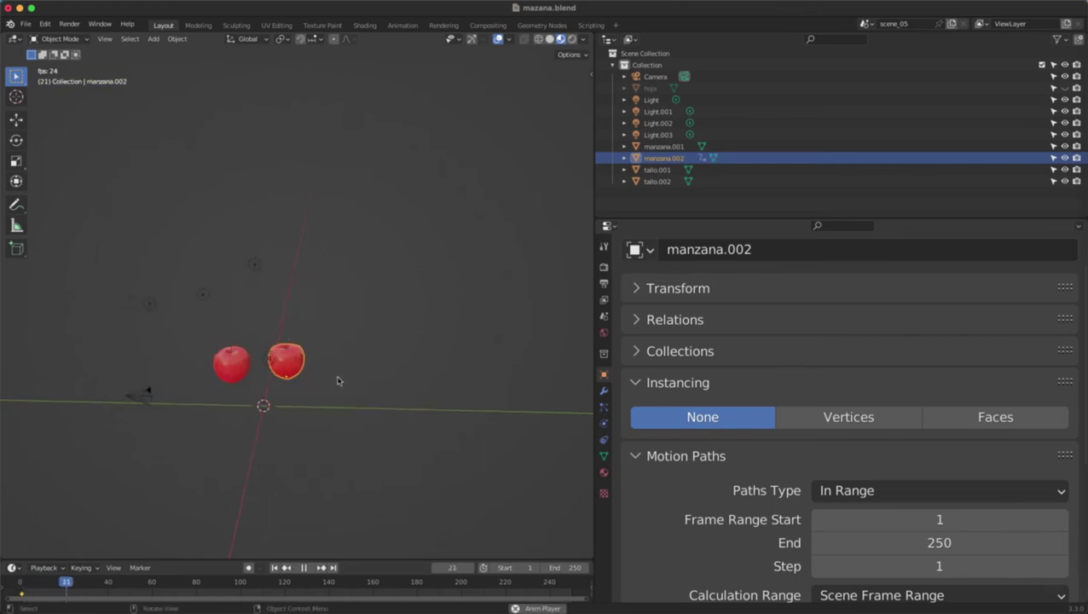
key("Right")
key("Right")
key("Right")
key("Right")
key("Right")
key("g")
left_click(407, 224)
key("i")
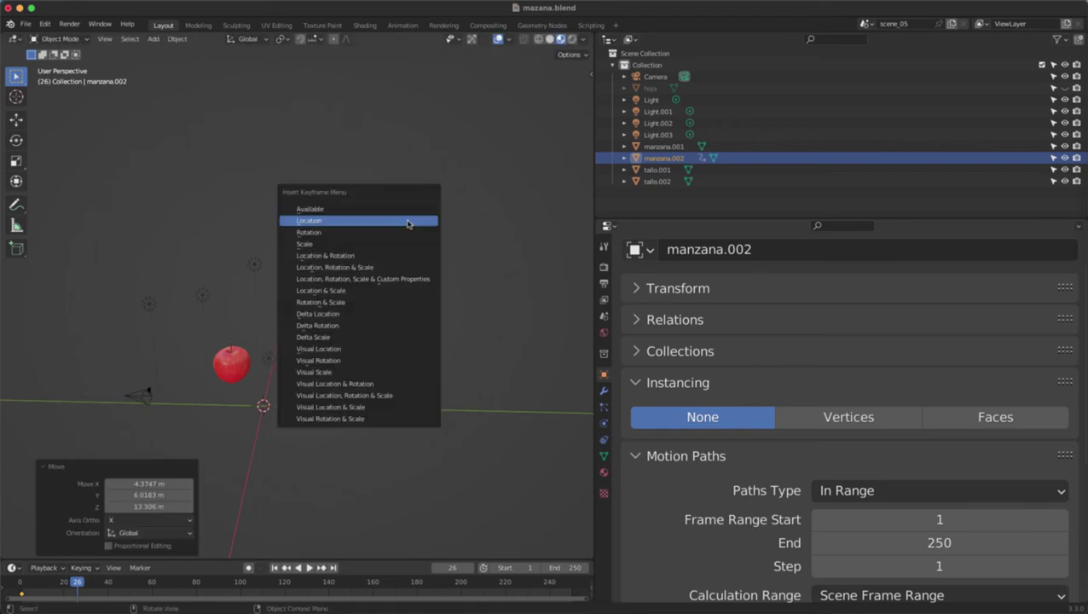
left_click(408, 223)
Step: Move the apple farther out and down at frame 55 and insert a Location keyframe
key("space")
key("space")
key("g")
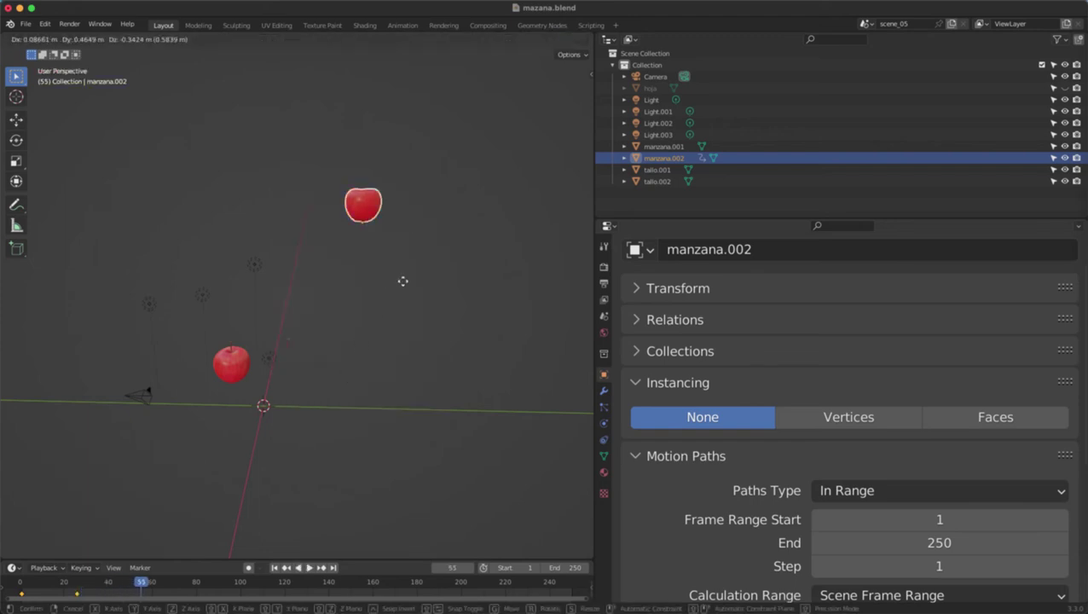
left_click(509, 390)
key("i")
left_click(478, 284)
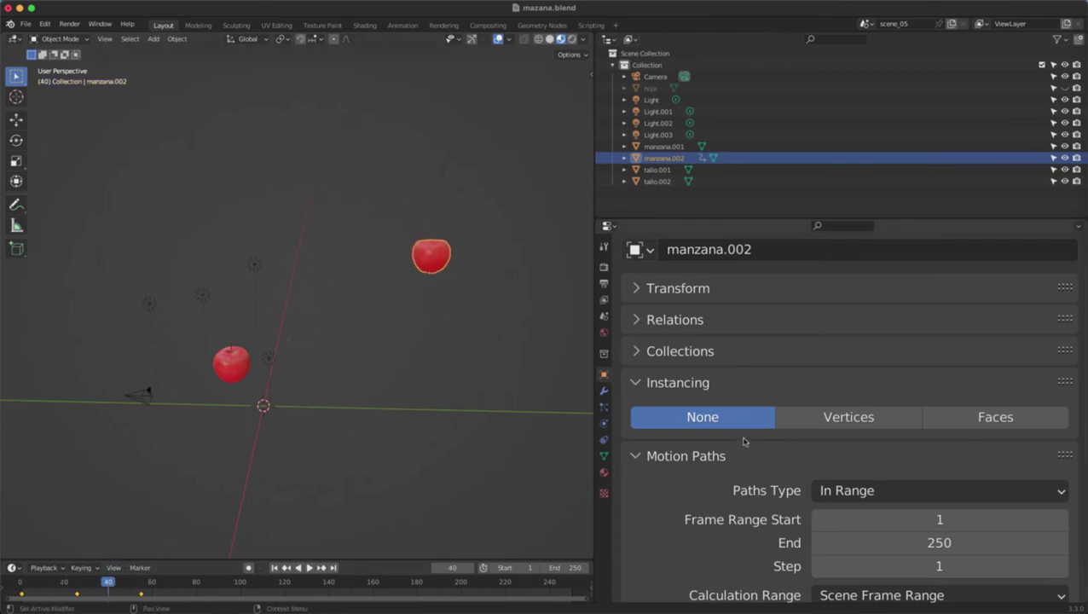
Step: Set the motion path's End frame to 50 and calculate the path with In Range display and Scene Frame Range
scroll(754, 464, "down", 3)
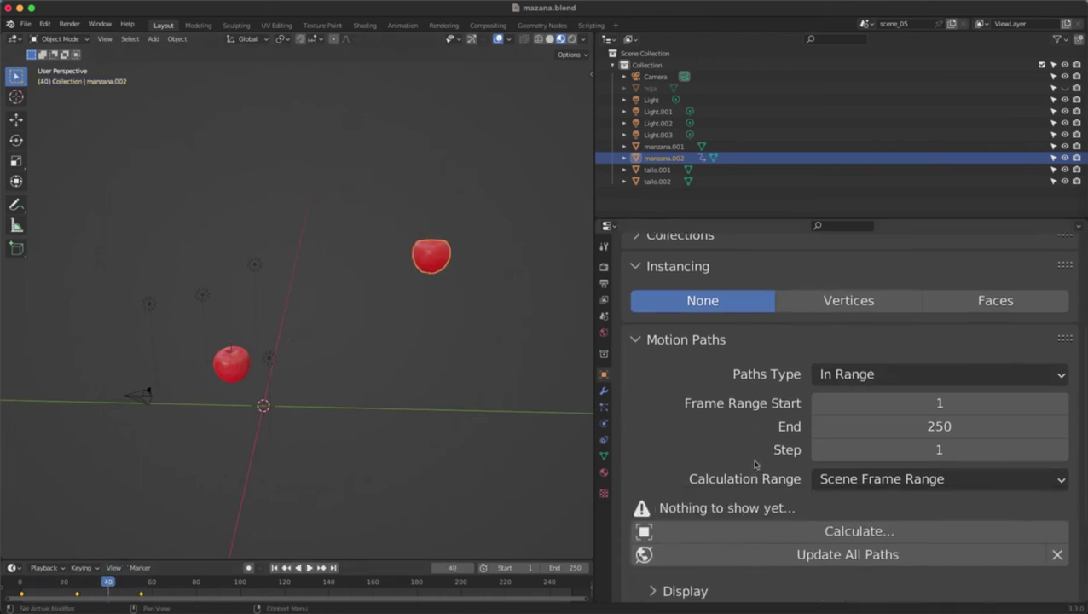
left_click(839, 531)
left_click(829, 575)
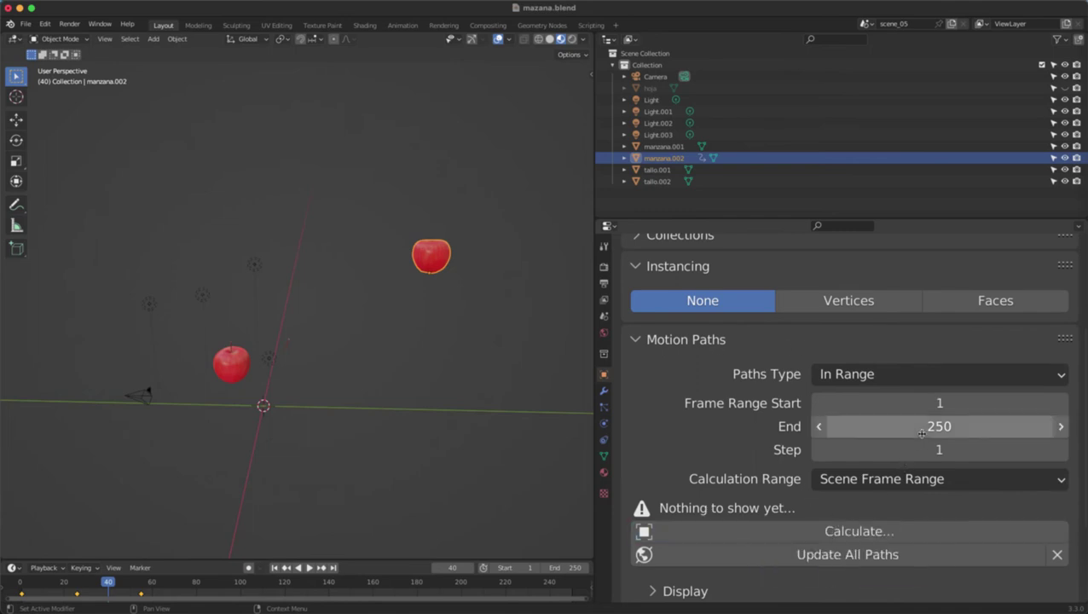
left_click(922, 427)
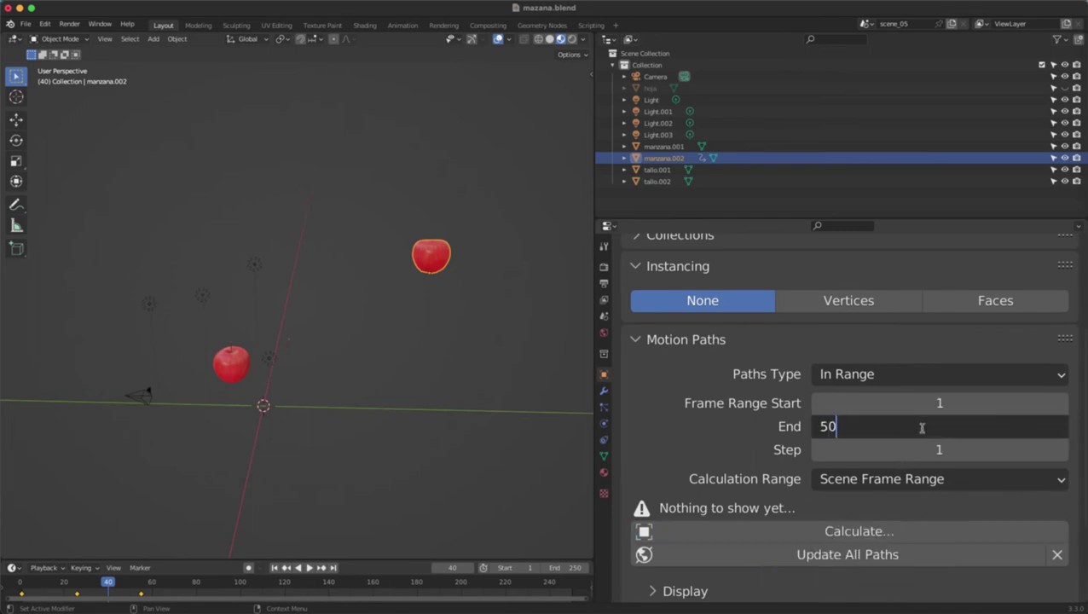
key("Return")
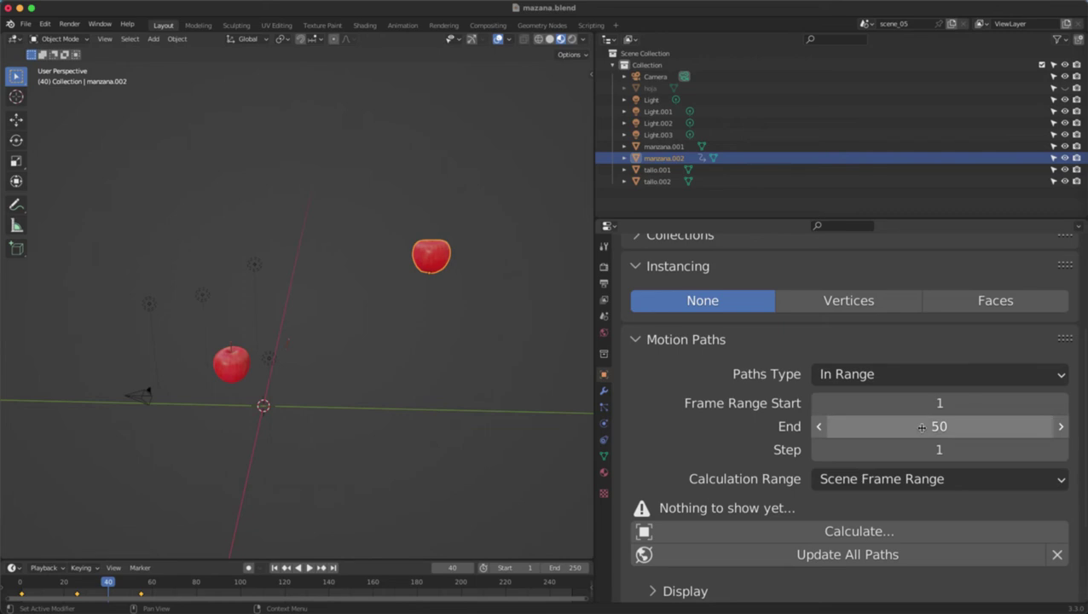
left_click(859, 530)
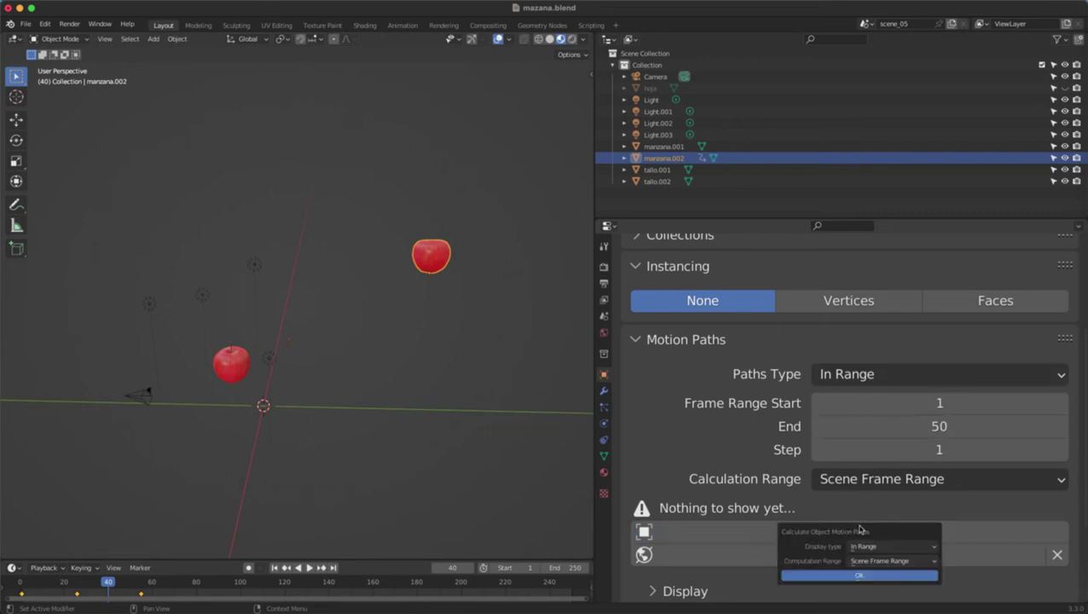
left_click(833, 576)
Step: Scrub and play the animation to examine how the apple follows its motion path
middle_click_drag(486, 328, 431, 308)
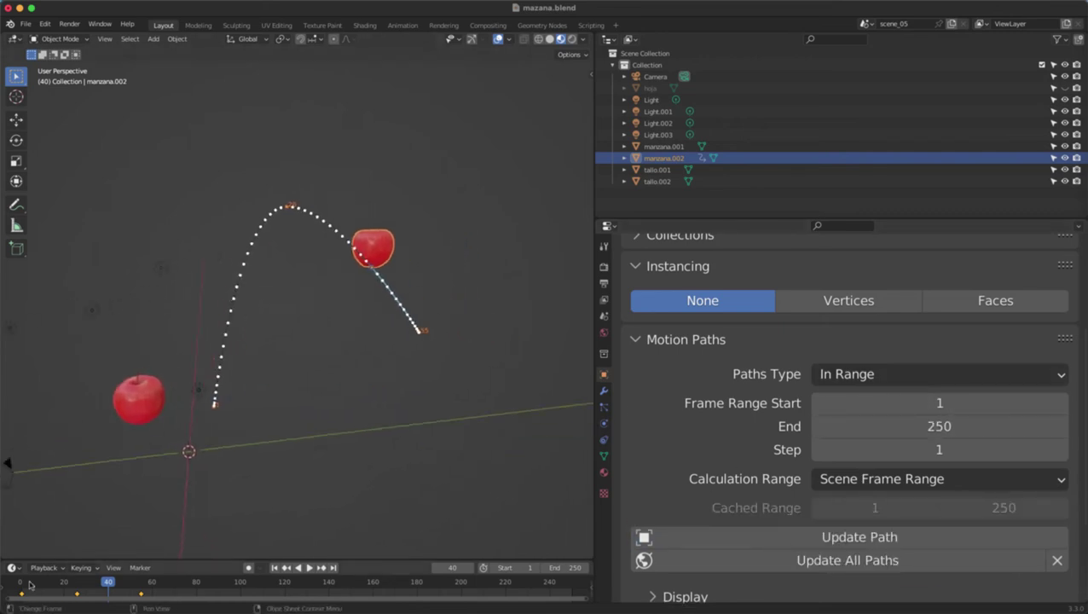
left_click_drag(78, 584, 26, 579)
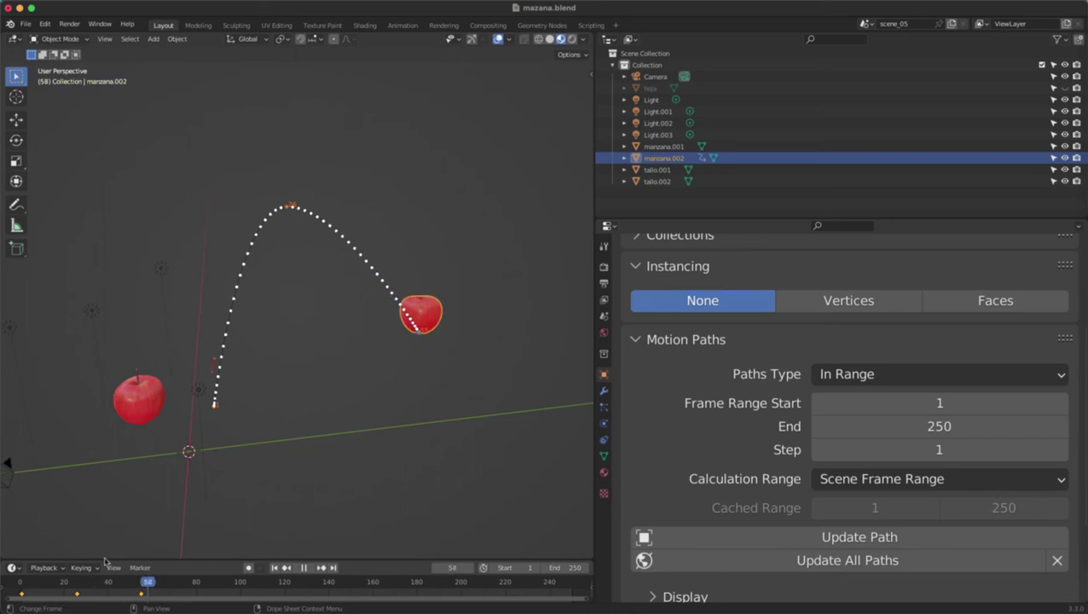
key("Escape")
middle_click_drag(267, 371, 317, 363)
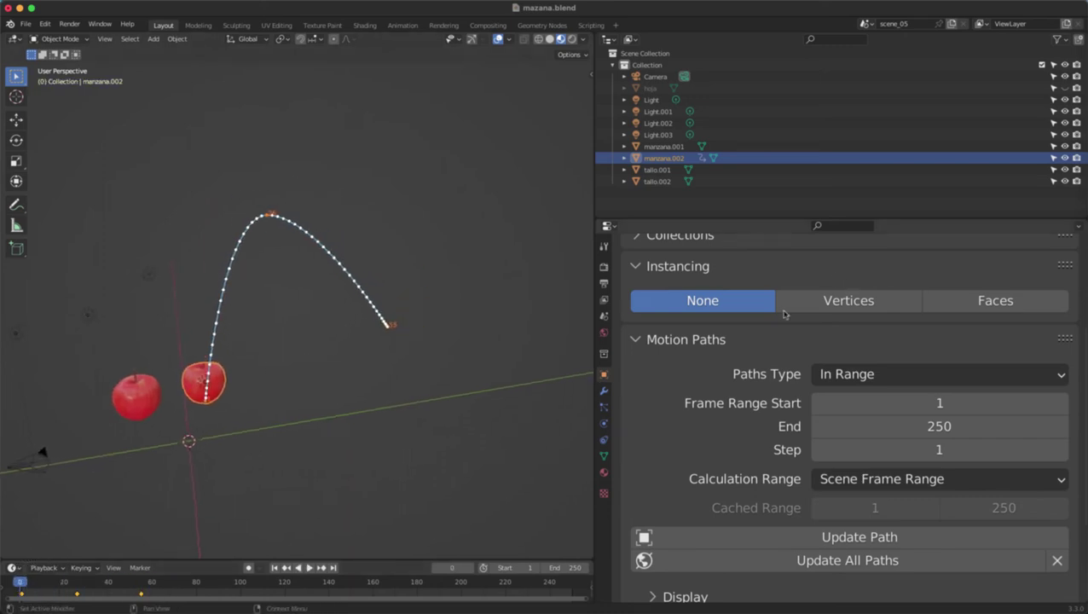
Step: Check the available path types and shorten the motion path's End frame to 20
scroll(832, 303, "down", 3)
left_click(832, 307)
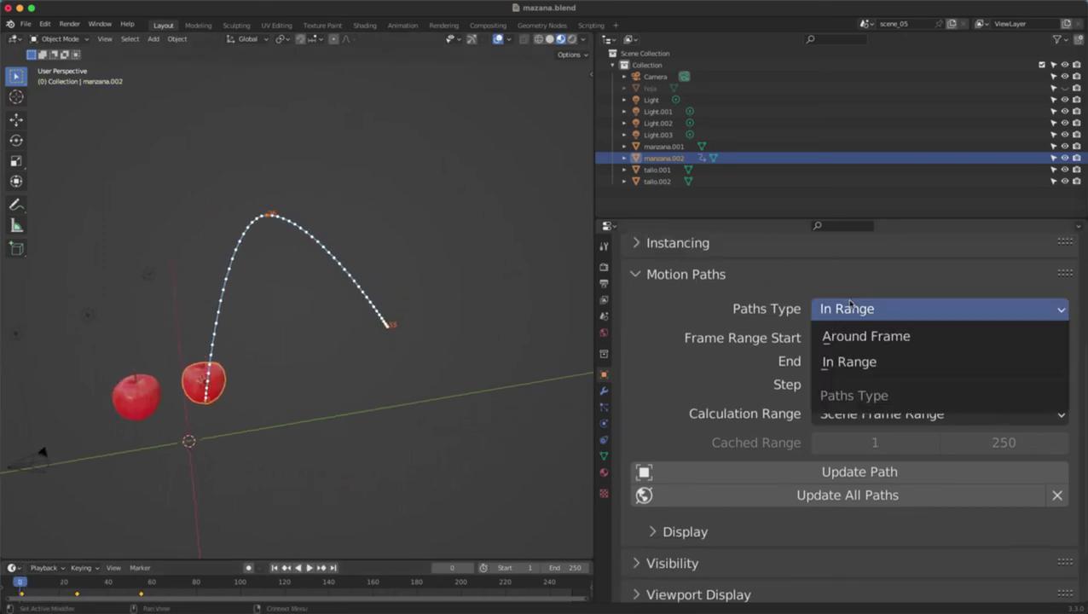
scroll(740, 395, "down", 2)
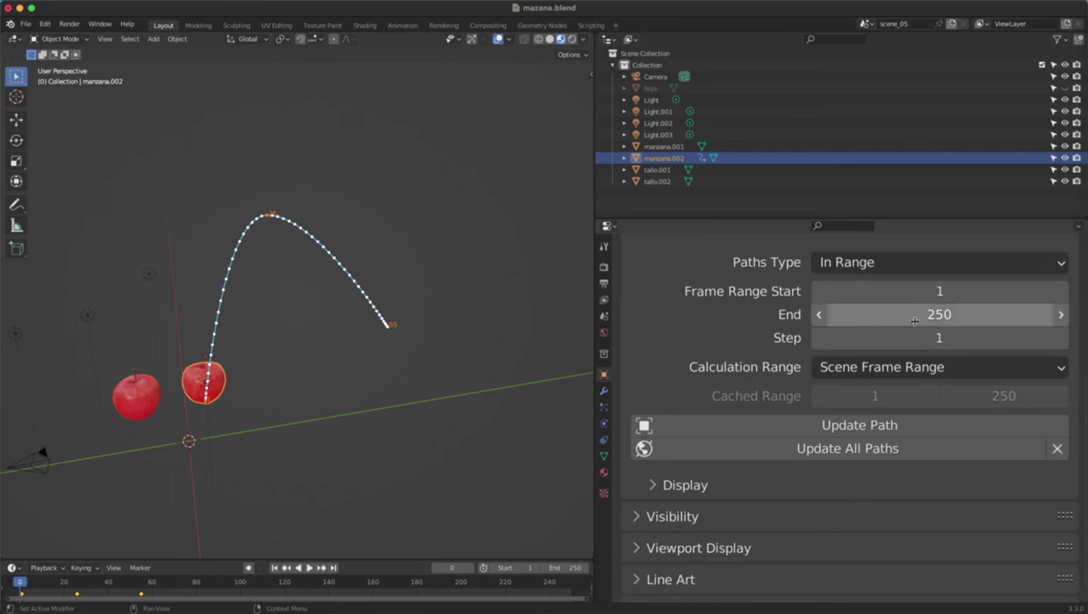
left_click_drag(937, 314, 750, 314)
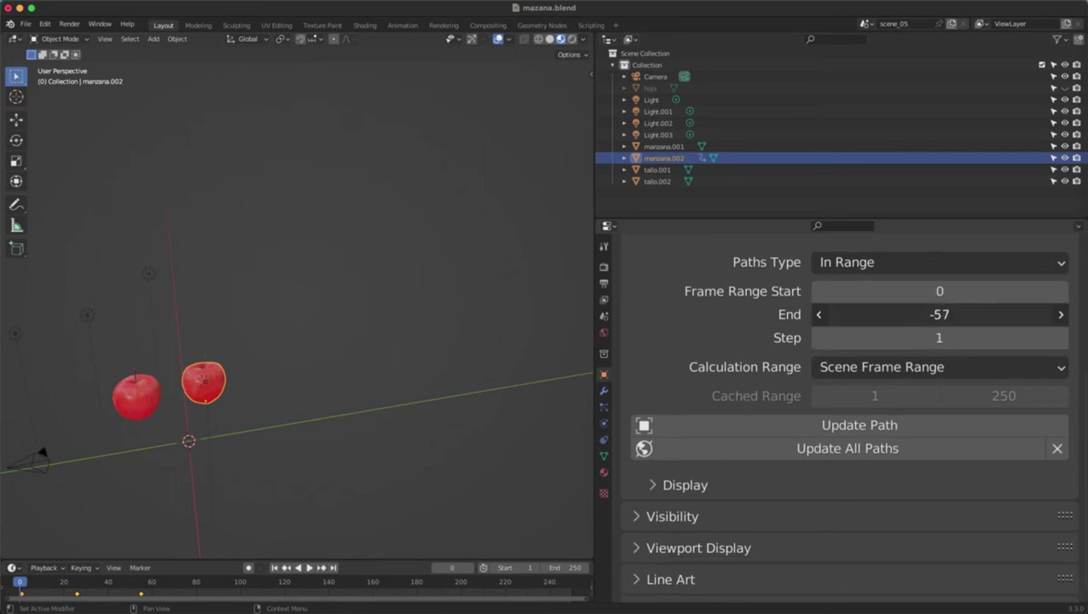
left_click_drag(937, 314, 959, 313)
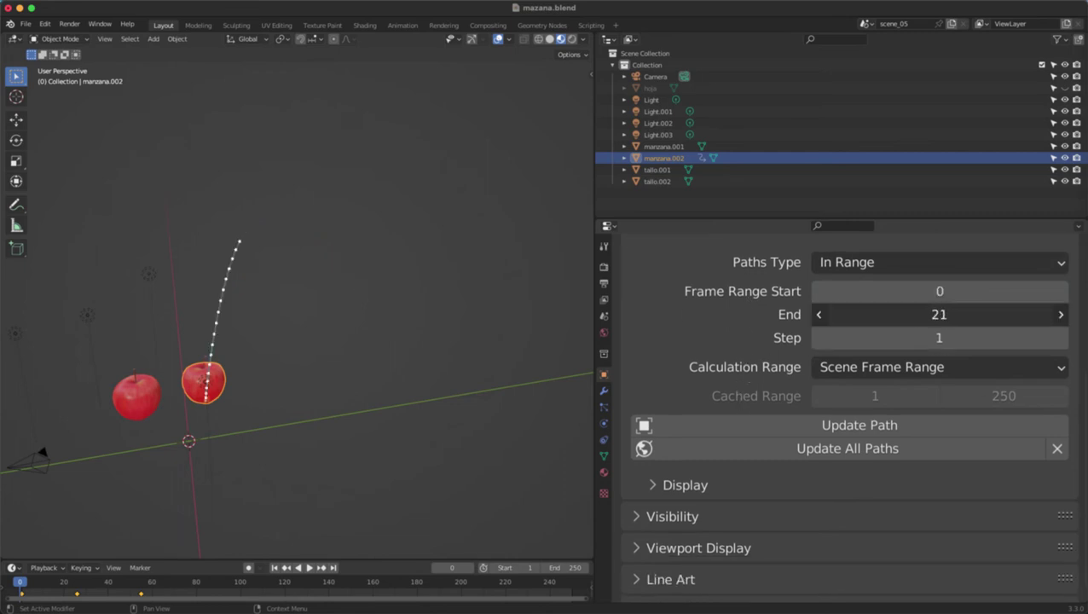
middle_click_drag(335, 294, 492, 307)
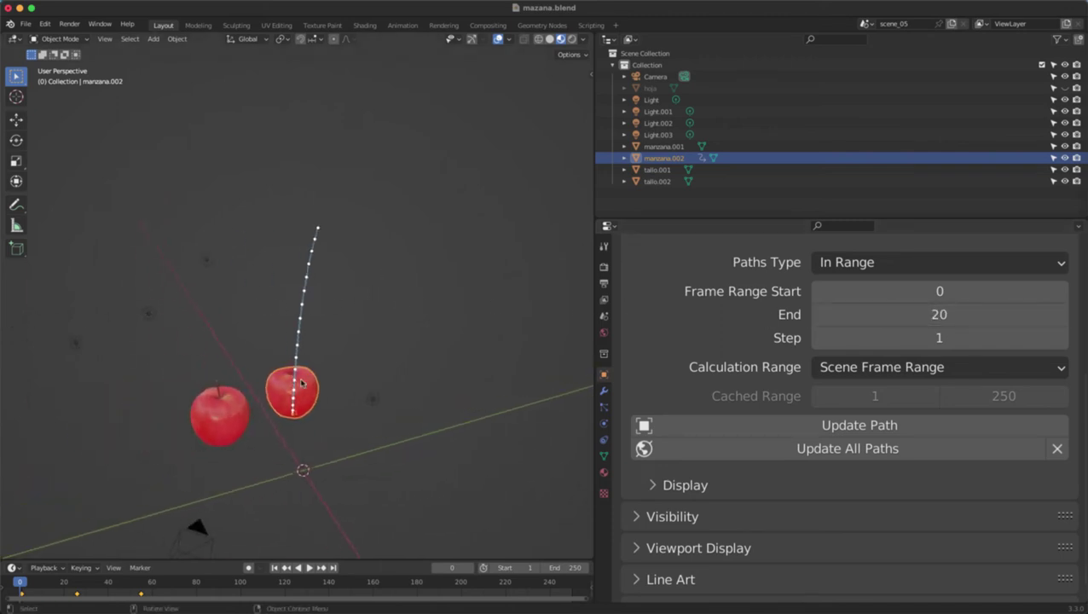
Step: At frame 26, lower the apple about 9 m along Z and replace its Location keyframe
left_click_drag(104, 581, 77, 582)
key("g")
key("z")
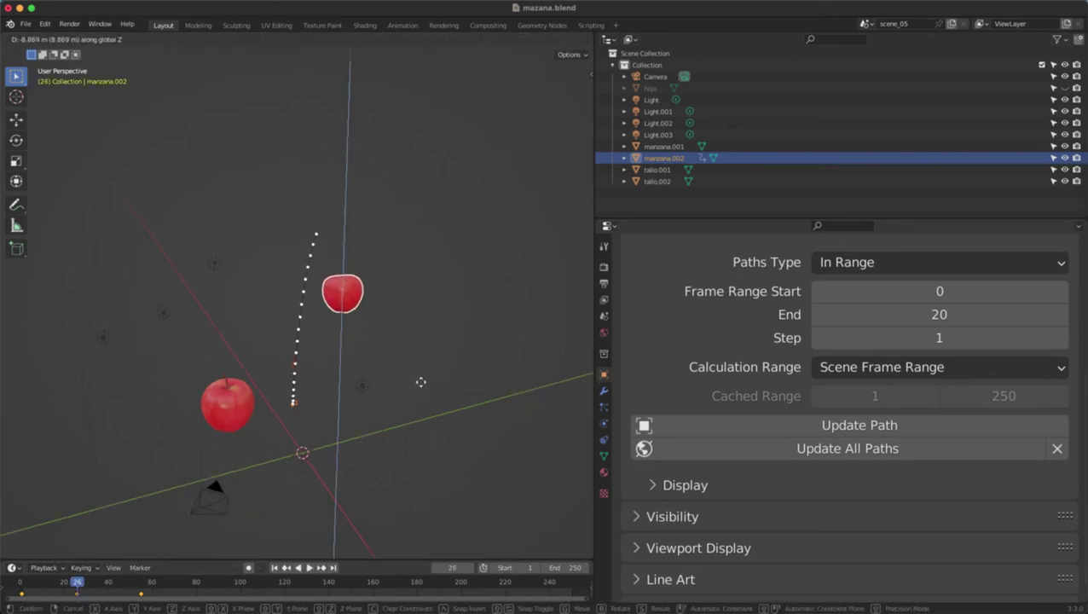
left_click(392, 277)
key("i")
left_click(387, 255)
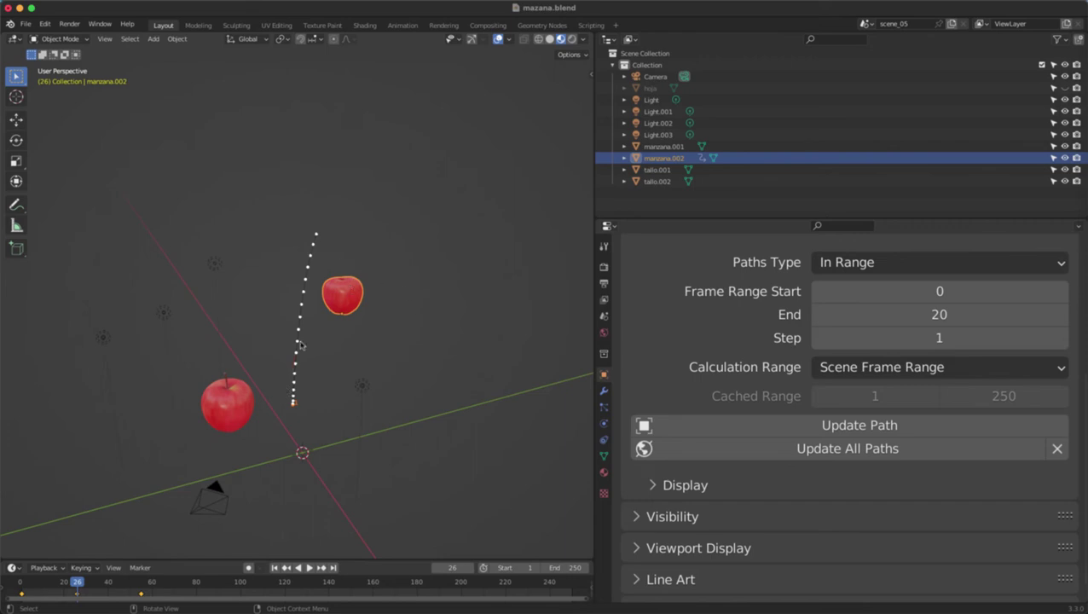
Step: Set the motion path's End frame to 50, update the path, and check the apple along it at frame 14
left_click(960, 316)
type("50")
key("Return")
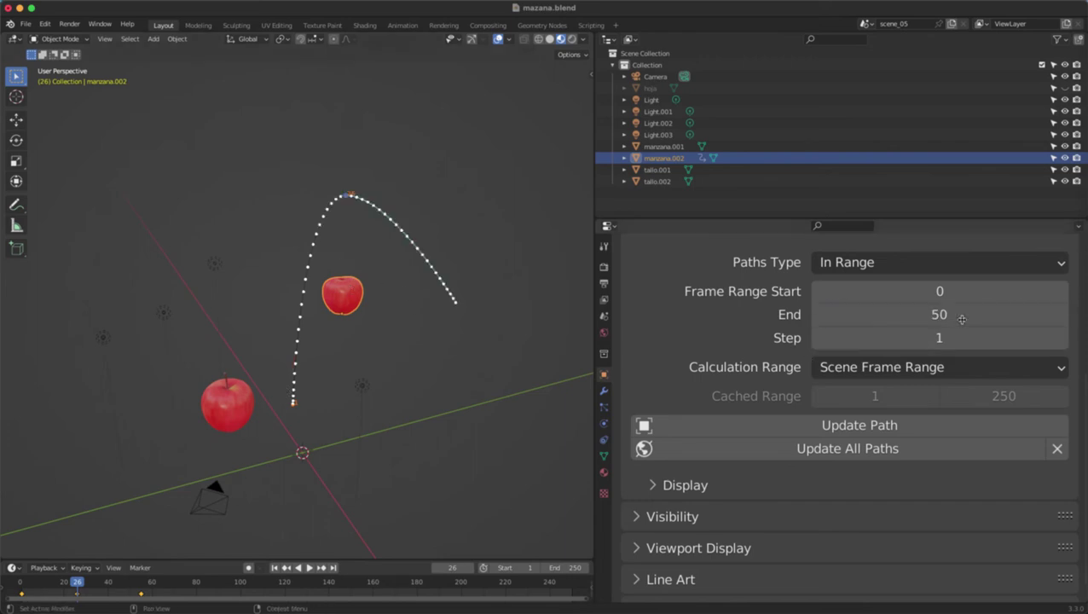
left_click(834, 429)
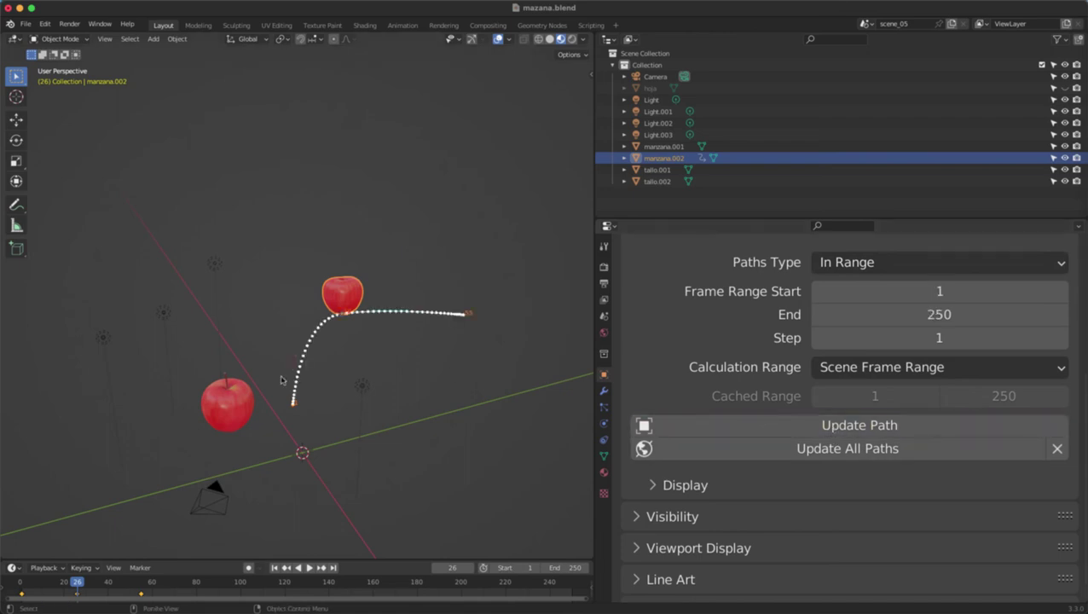
mouse_move(34, 581)
left_mouse_down()
mouse_move(120, 582)
mouse_move(51, 582)
left_mouse_up()
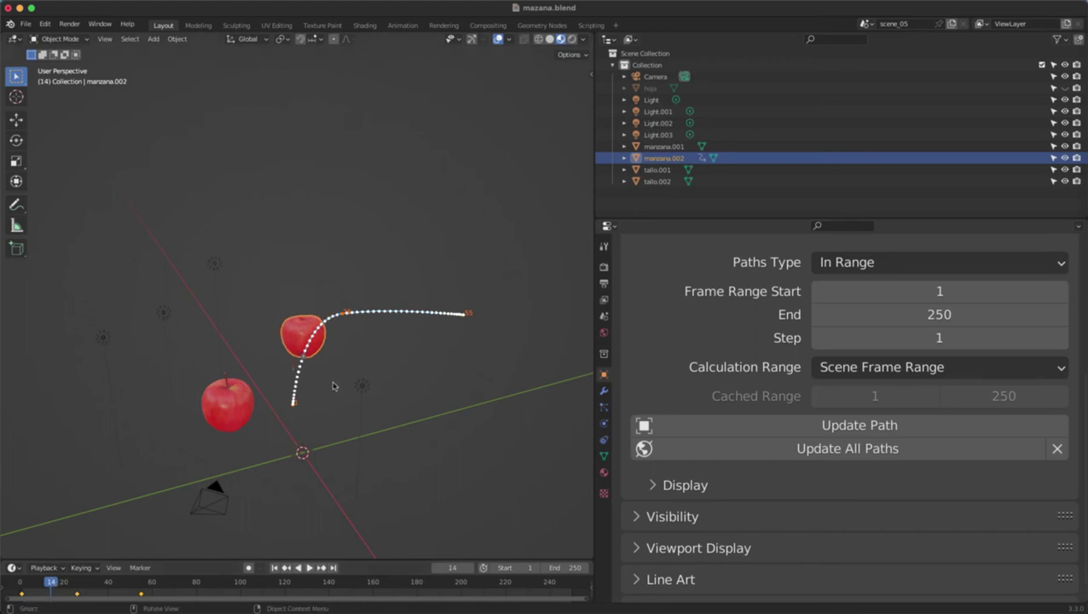
middle_click_drag(408, 325, 452, 328)
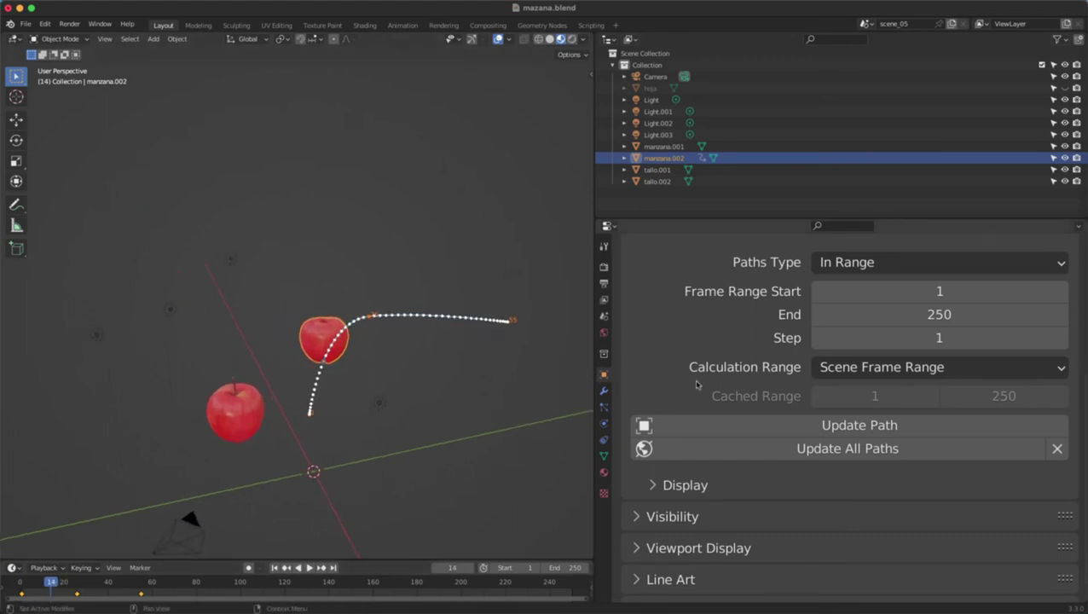
Step: Open the motion path's display options and turn Frame Numbers on and off to preview them
scroll(699, 388, "down", 1)
left_click(674, 459)
scroll(759, 471, "down", 4)
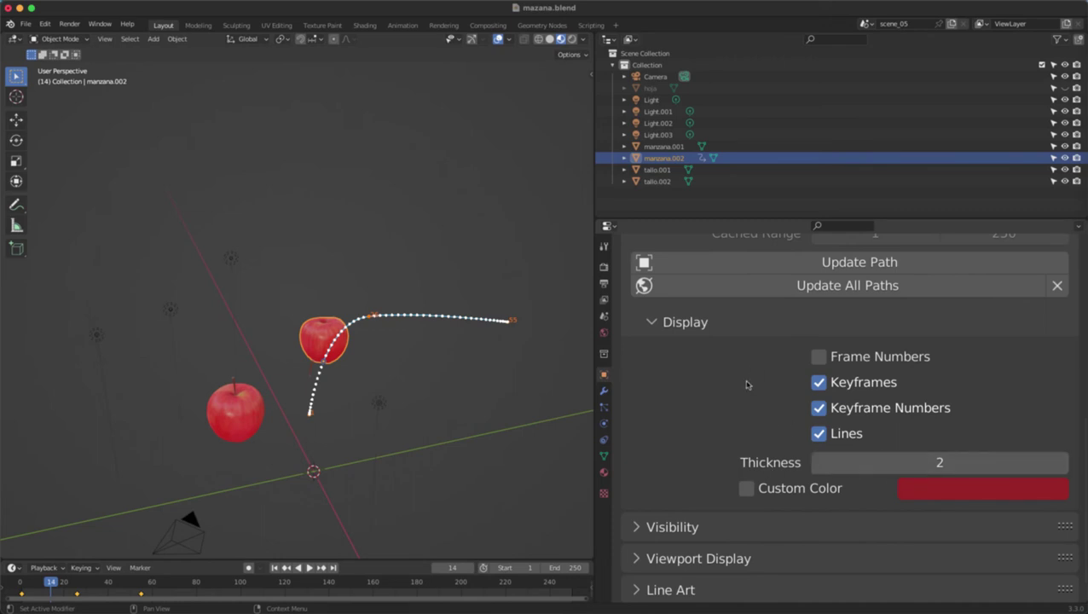
left_click(819, 356)
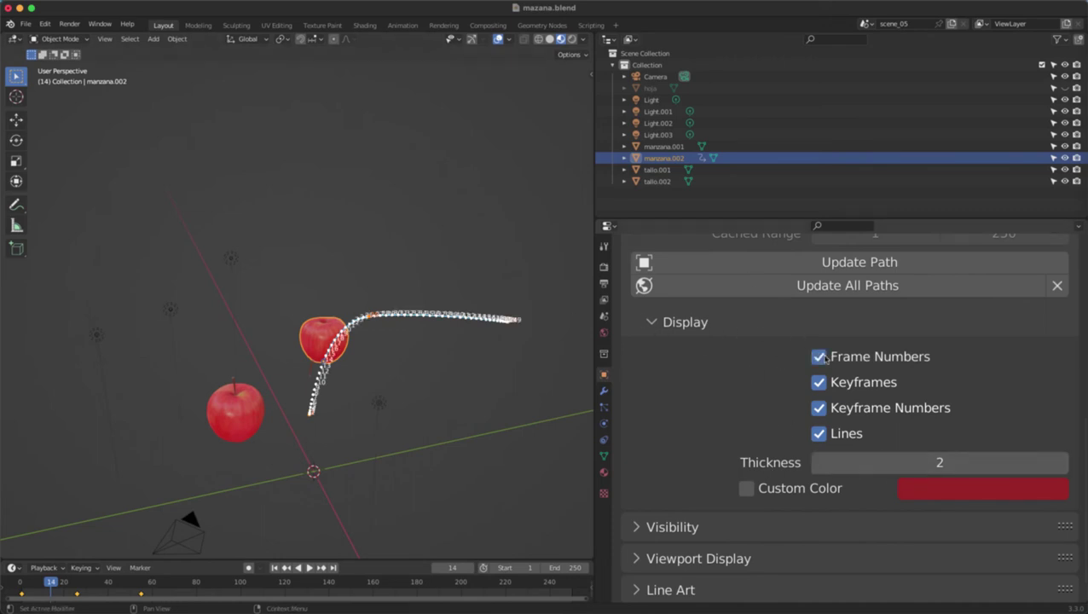
middle_click_drag(418, 309, 511, 335)
scroll(461, 332, "up", 4)
left_click(818, 357)
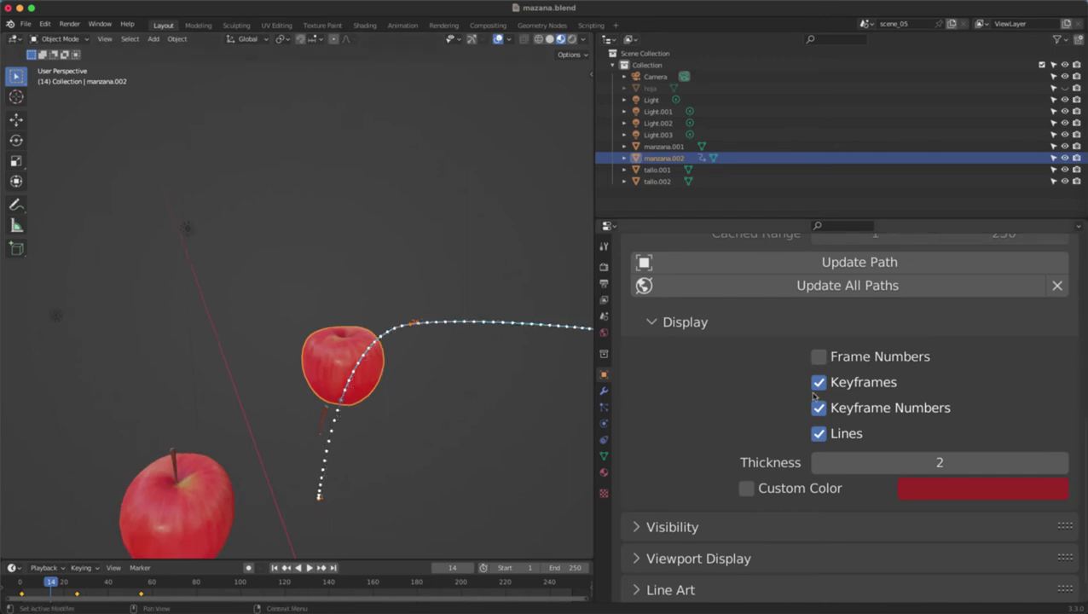
Step: Toggle the motion path's Keyframes and Lines display repeatedly to compare them, leaving both turned off
left_click(819, 383)
left_click(818, 383)
left_click(818, 383)
left_click(818, 384)
left_click(819, 383)
left_click(818, 434)
left_click(819, 434)
left_click(819, 434)
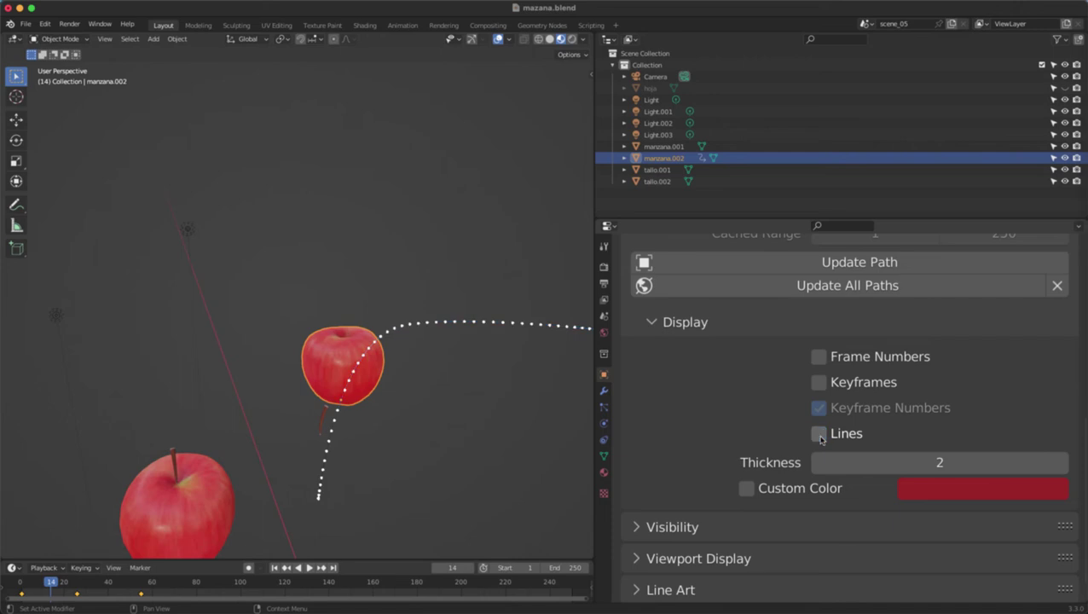
Step: Preview the motion path in its custom color, turn Lines back on, and disable the custom color
left_click(746, 488)
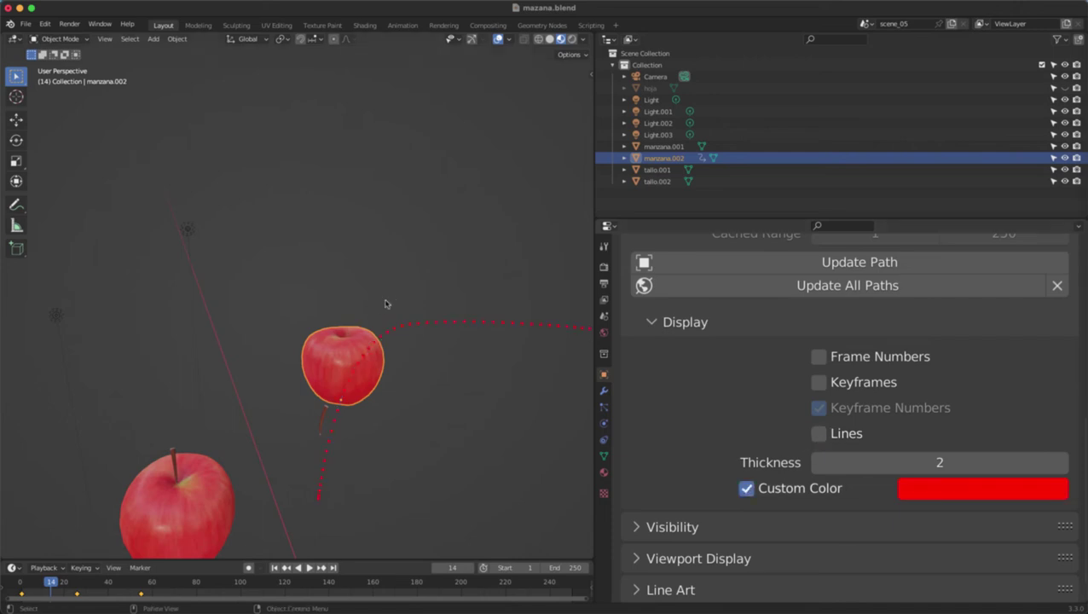
left_click(818, 434)
middle_click_drag(430, 328, 346, 274)
left_click(746, 487)
Step: Collapse the Motion Paths settings and expand the apple's Visibility settings
scroll(346, 274, "down", 3)
scroll(725, 290, "up", 2)
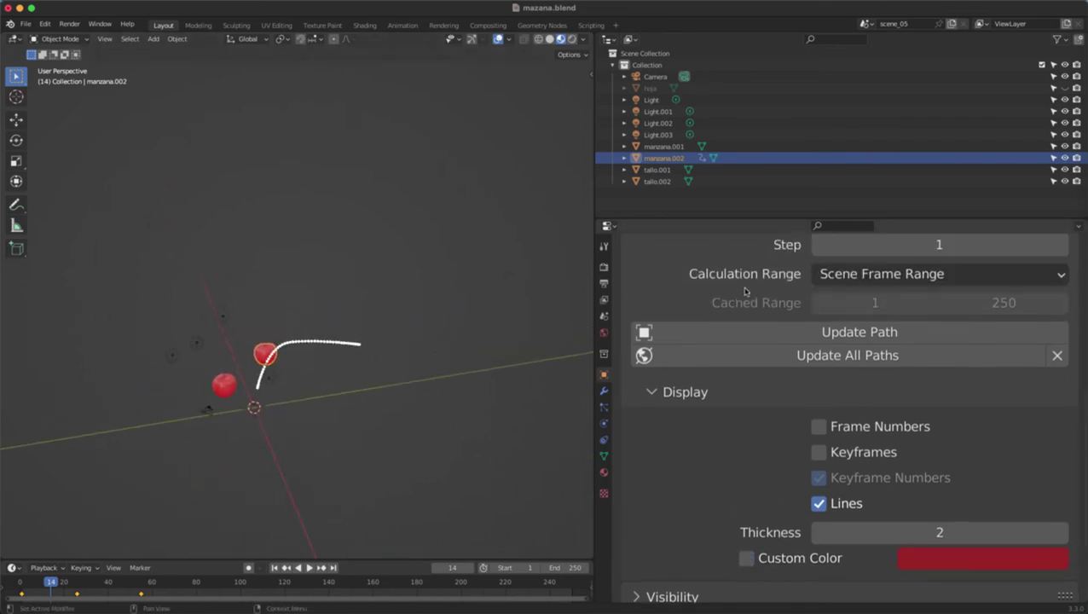
scroll(690, 302, "down", 3)
scroll(690, 303, "up", 5)
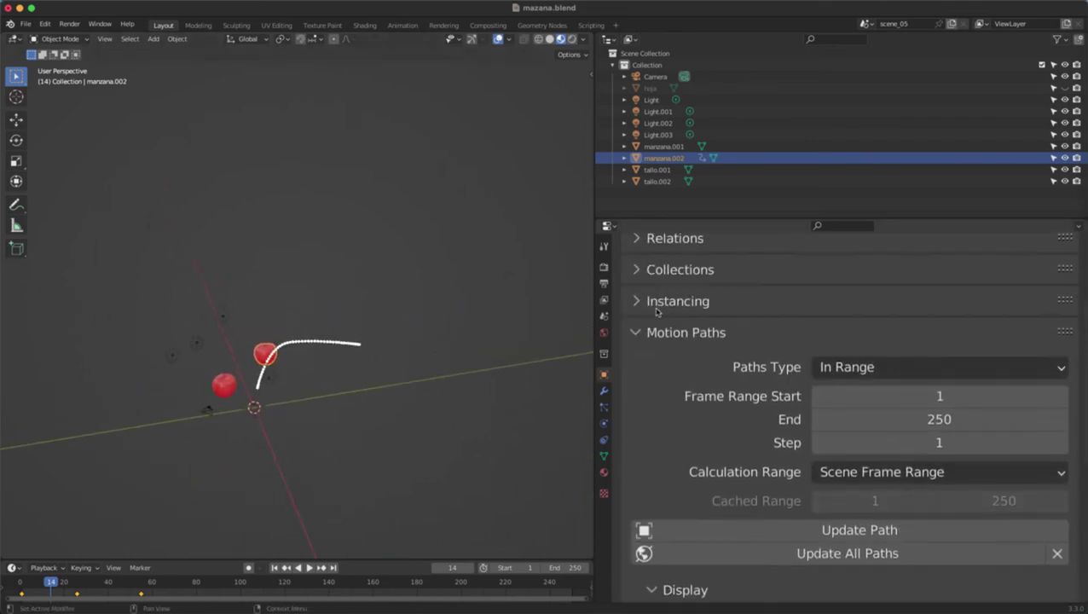
left_click(648, 332)
left_click(646, 373)
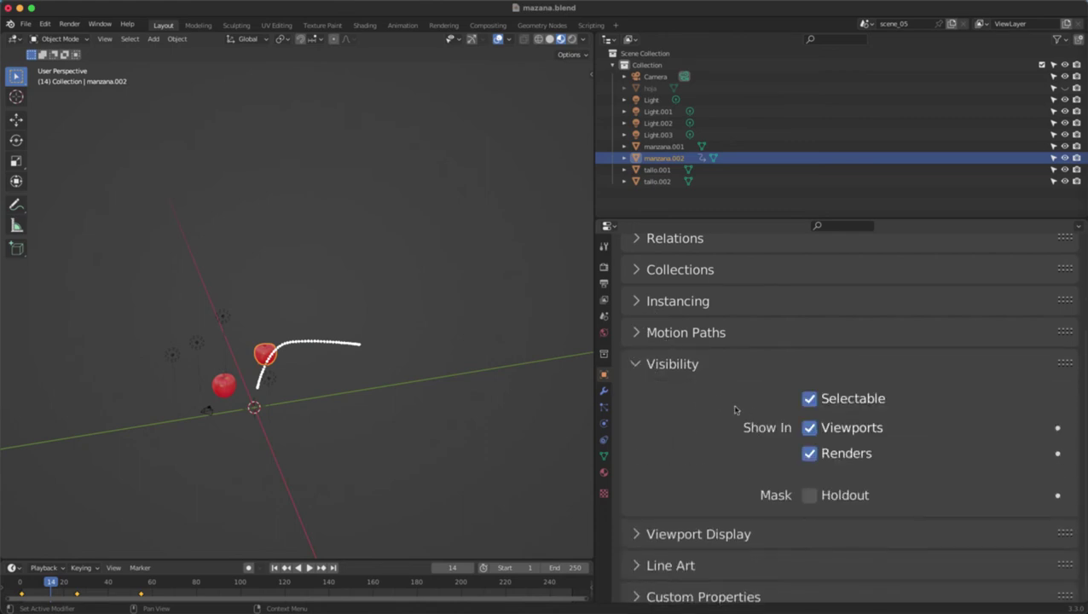
Step: Try the apple's Selectable, Viewports and Renders visibility options, leaving all three enabled
middle_click_drag(329, 356, 372, 327)
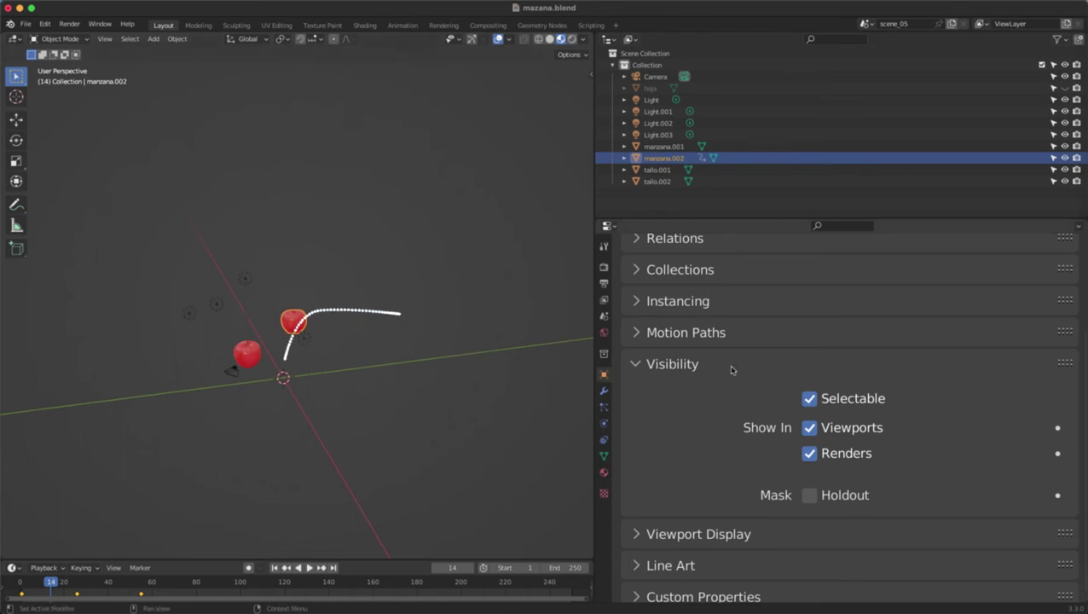
left_click(810, 399)
left_click(809, 427)
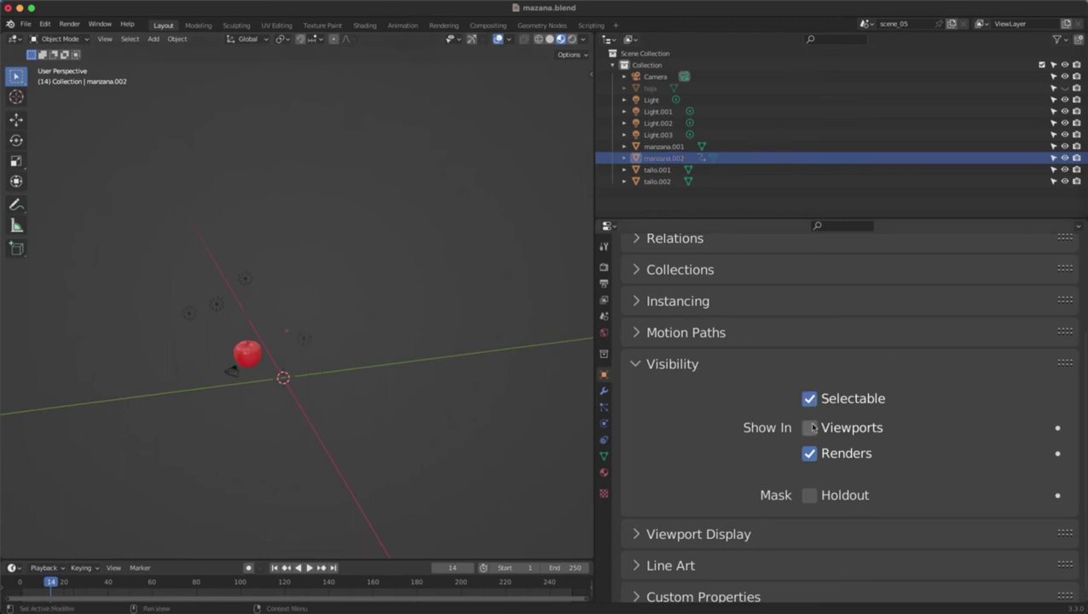
left_click(809, 427)
left_click(809, 453)
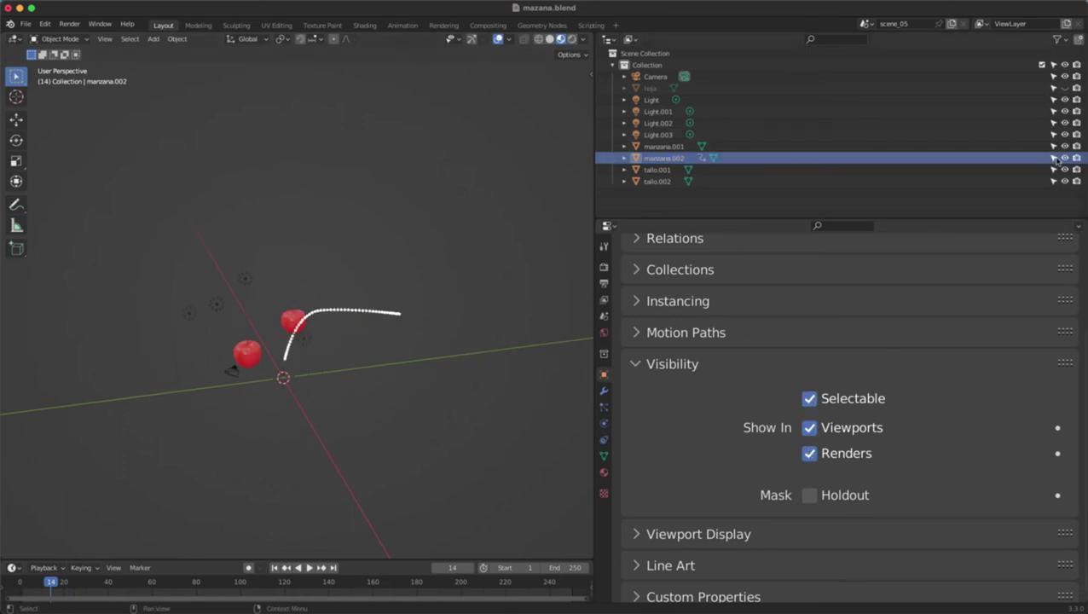
Step: Collapse the apple's Visibility settings and expand its Viewport Display settings
scroll(751, 355, "down", 1)
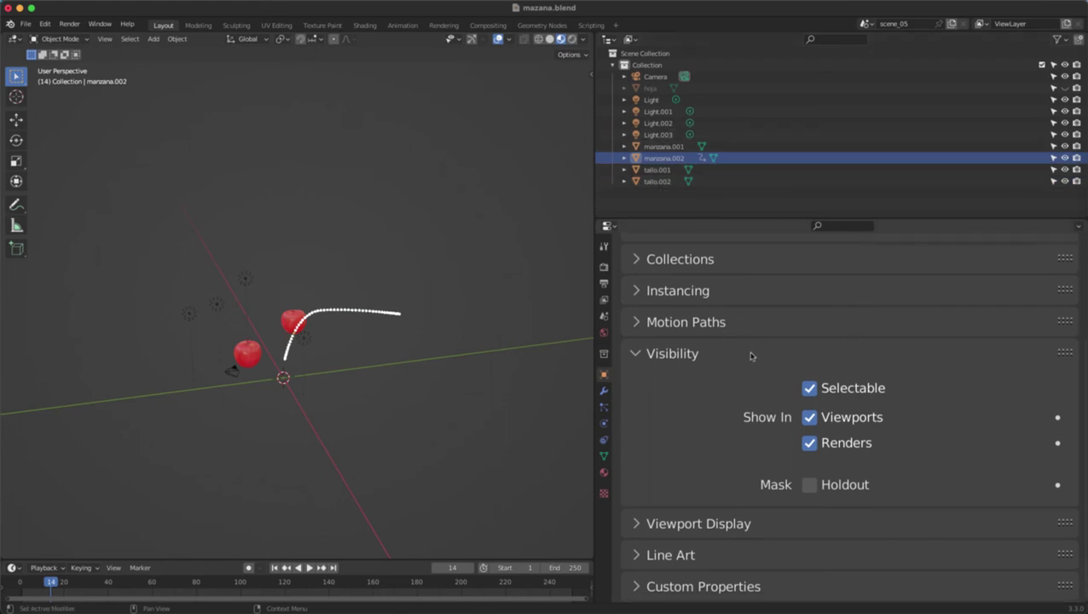
left_click(650, 363)
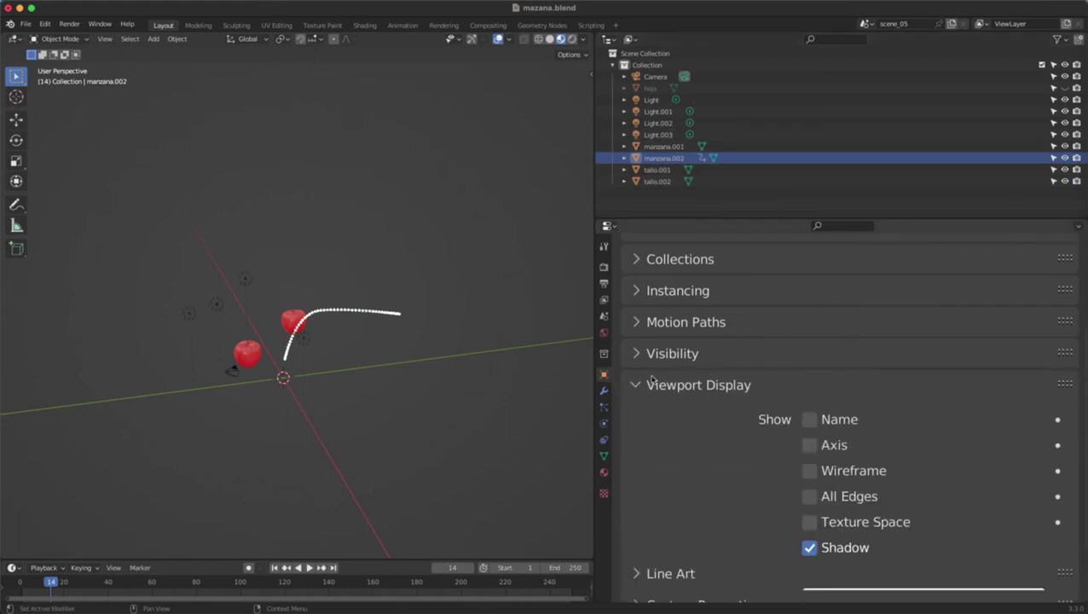
left_click(655, 380)
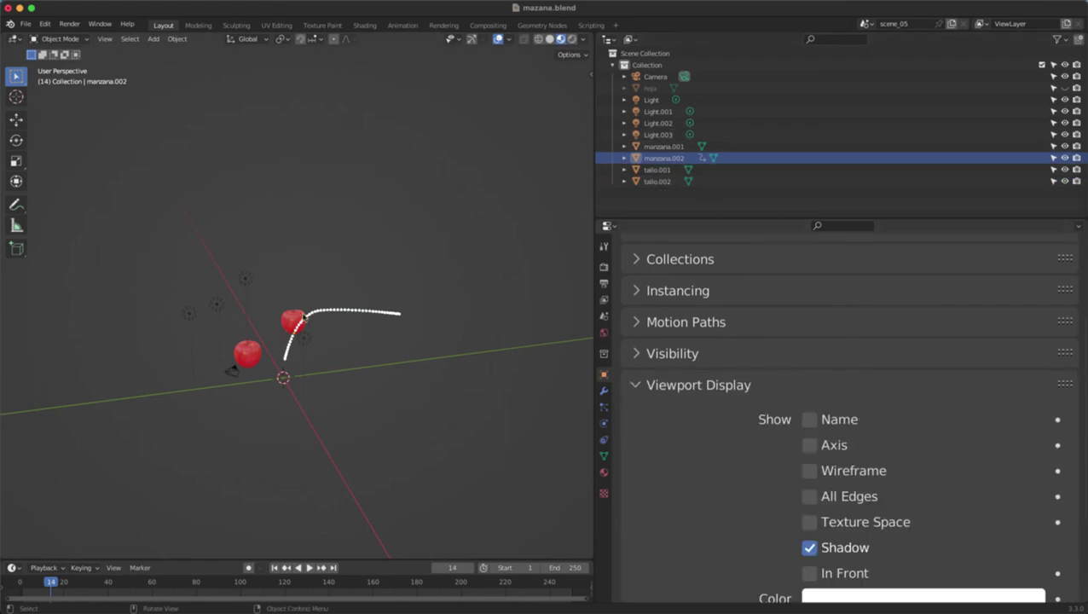
Step: Start a new file without saving the changes to mazana.blend
key("ctrl+n")
left_click(382, 265)
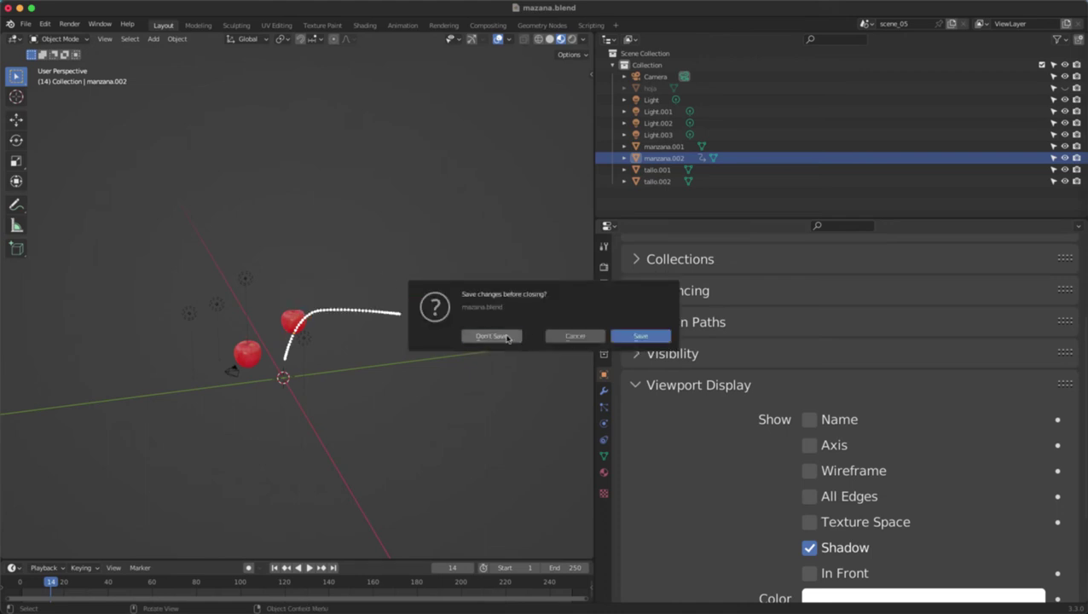
left_click(492, 336)
left_click(503, 324)
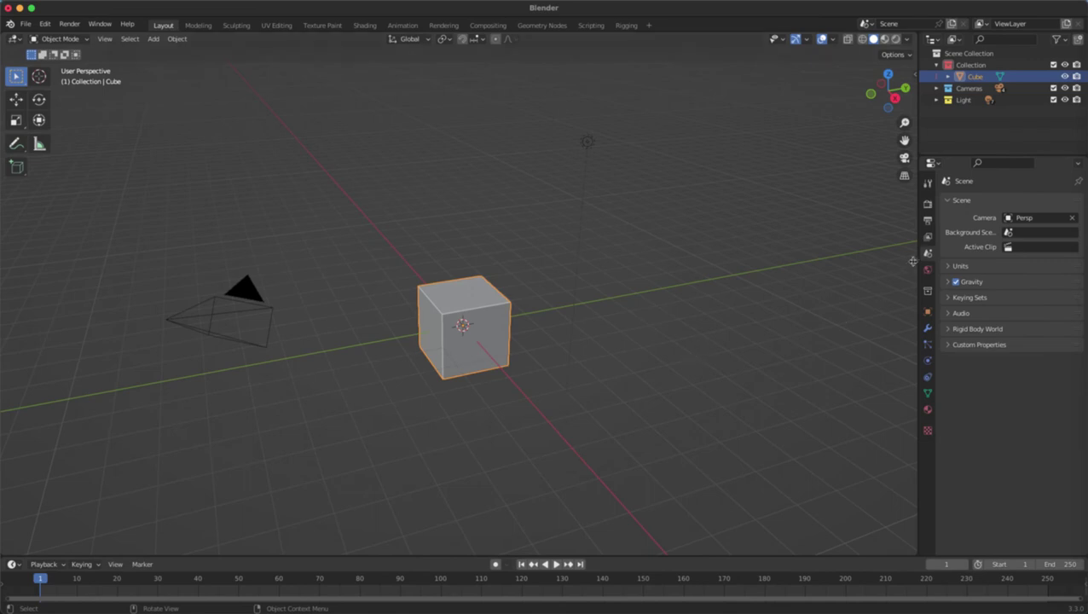
Step: Widen the properties area, open the cube's Object properties and expand its Viewport Display settings at an enlarged scale
left_click_drag(912, 260, 626, 261)
middle_click_drag(433, 301, 609, 330)
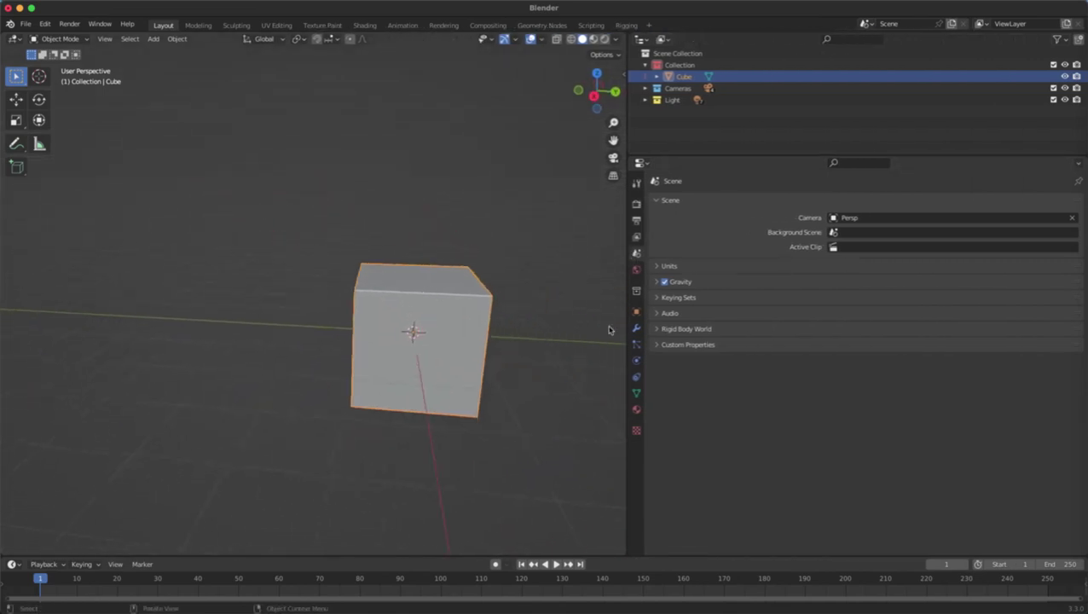
left_click(636, 314)
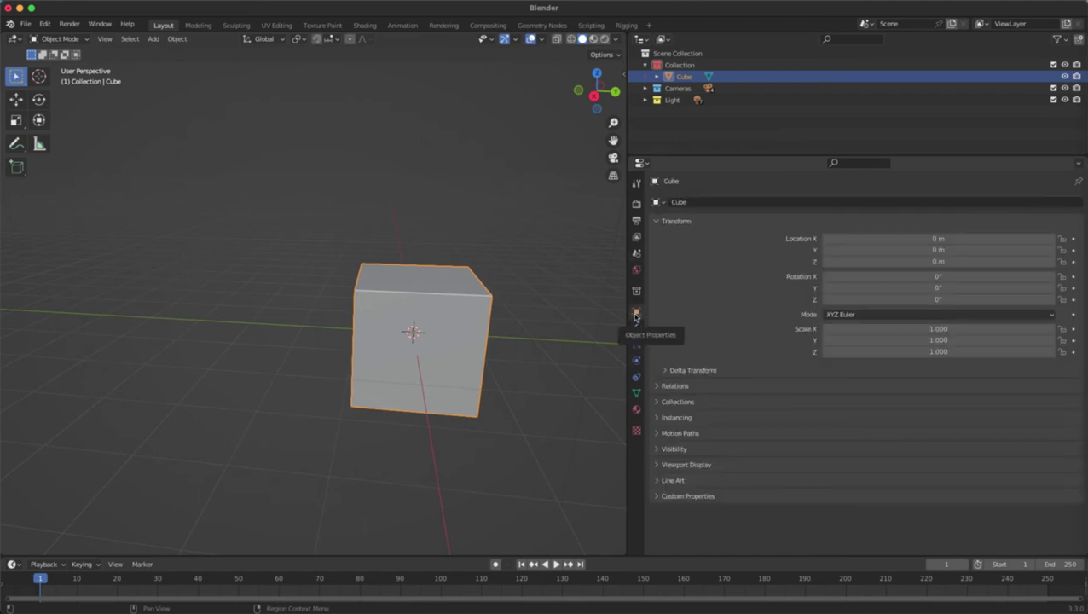
left_click(684, 464)
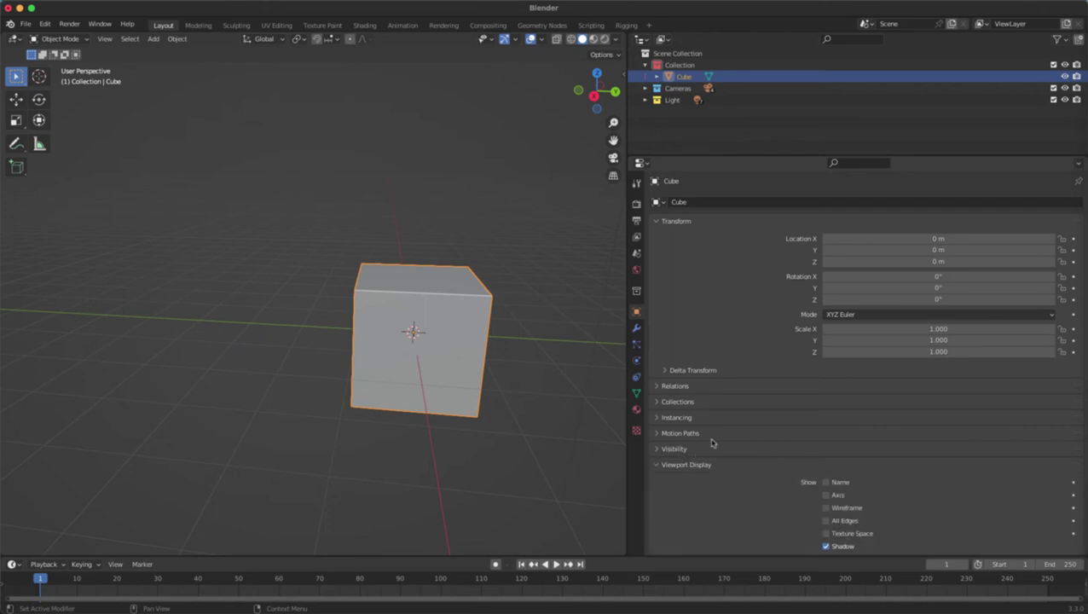
middle_click_drag(711, 444, 720, 305, "ctrl")
scroll(717, 328, "down", 5)
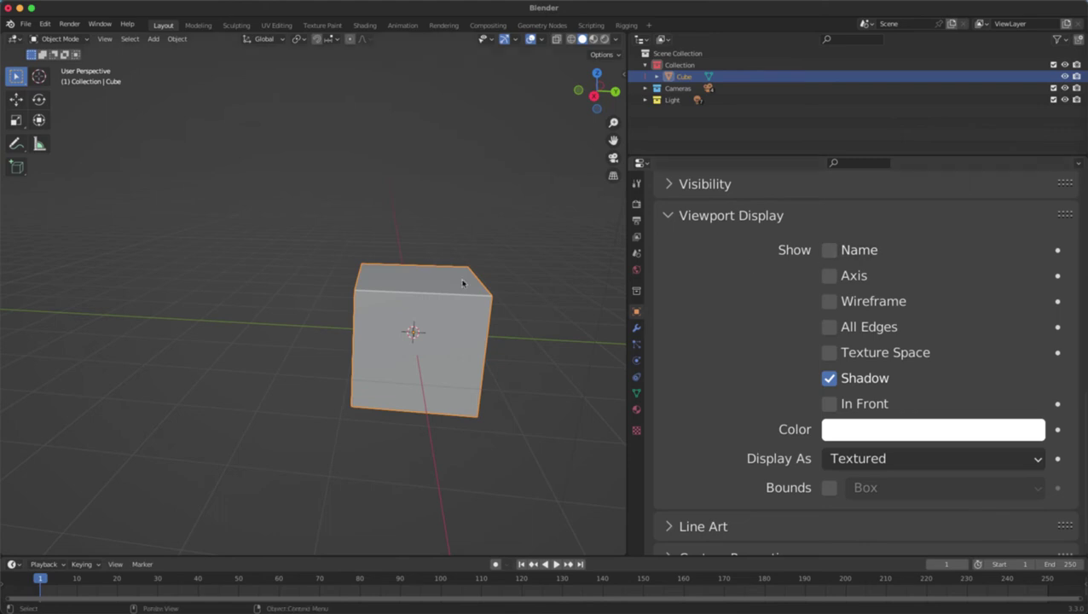
Step: Show the cube's name in the viewport, outline the label with an annotation, and erase that annotation
middle_click_drag(426, 282, 474, 291)
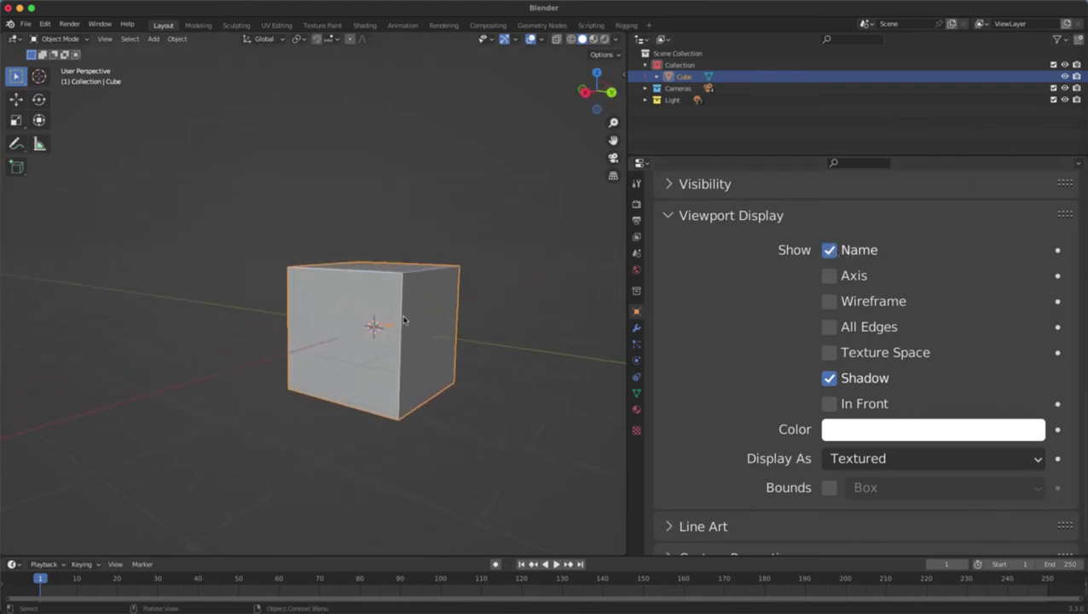
scroll(403, 314, "up", 6)
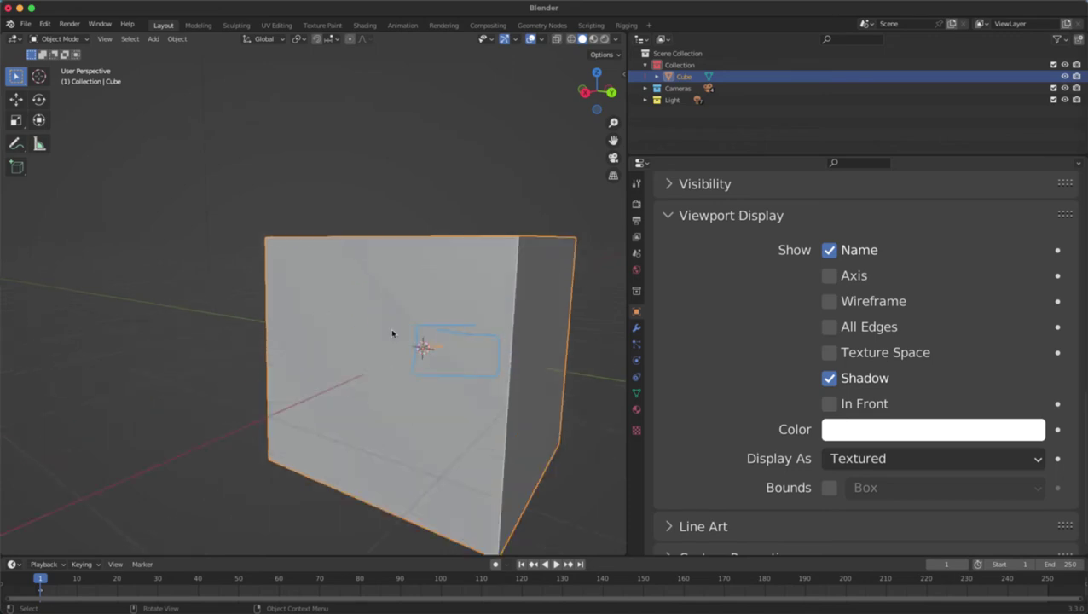
middle_click_drag(490, 356, 452, 355)
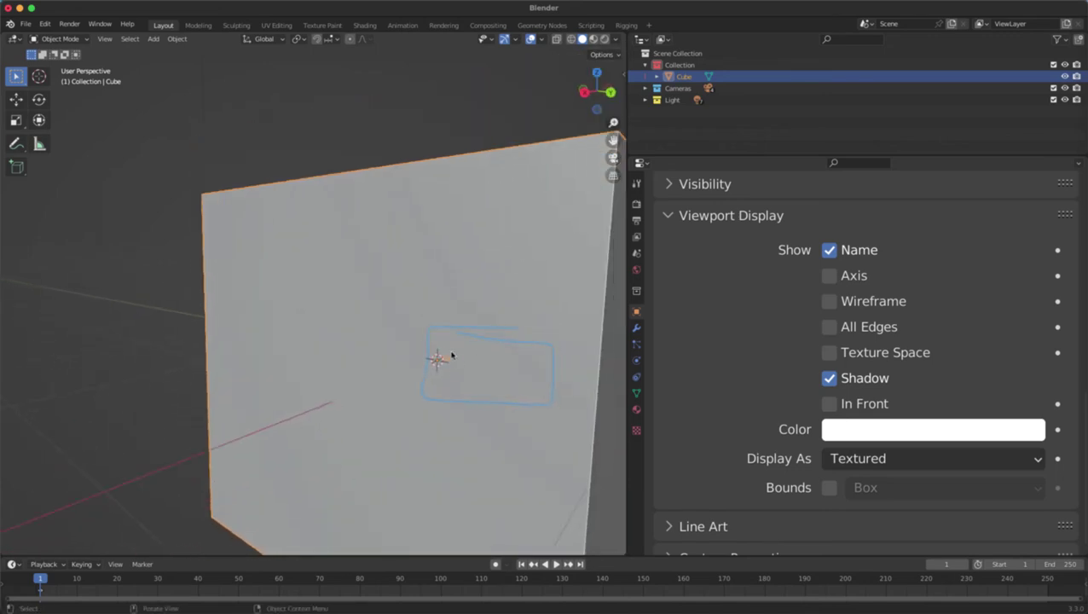
scroll(484, 346, "down", 2)
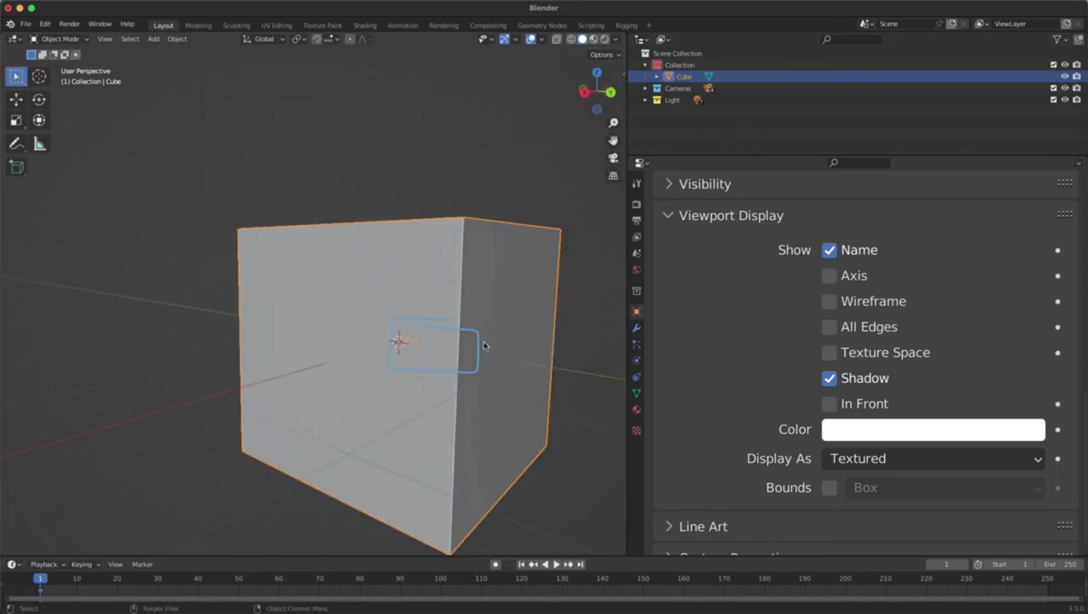
key("d")
mouse_move(484, 344)
right_mouse_down()
mouse_move(391, 332)
mouse_move(456, 352)
right_mouse_up()
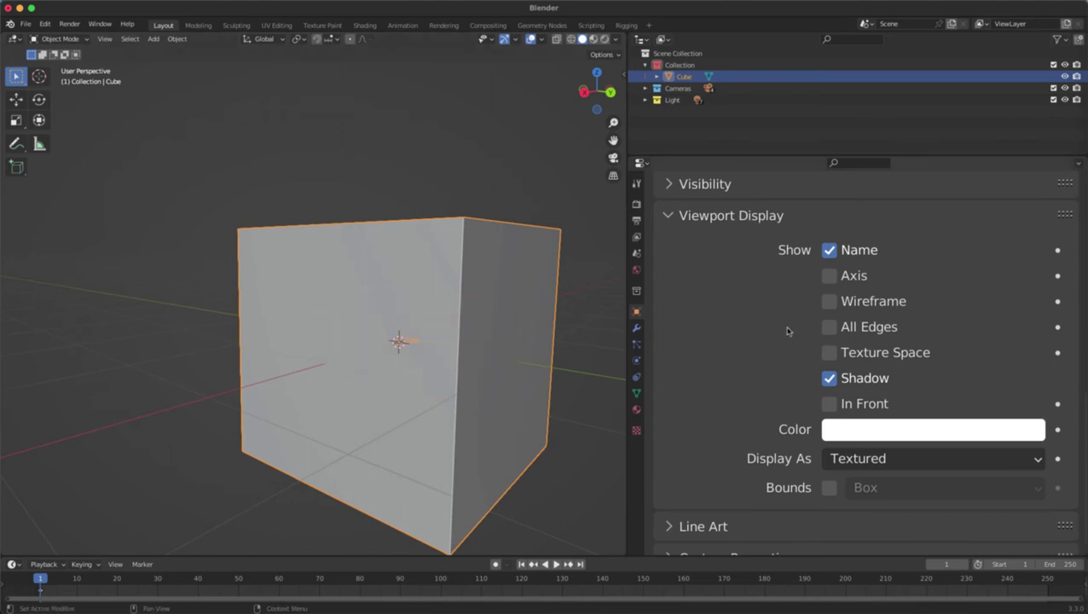
Step: Show the cube's axes and switch the viewport to wireframe shading
left_click(828, 275)
mouse_move(289, 295)
middle_mouse_down()
mouse_move(415, 302)
mouse_move(376, 306)
middle_mouse_up()
scroll(458, 312, "down", 4)
key("shift+z")
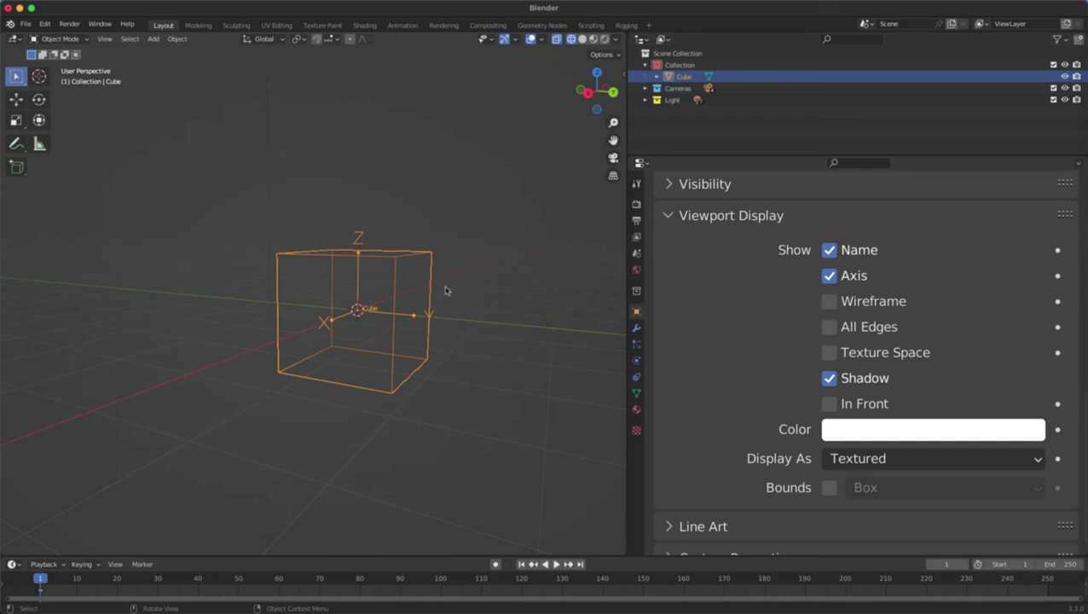
Step: Rotate the cube freely so that its displayed axes tilt with it
key("r")
left_click(326, 329)
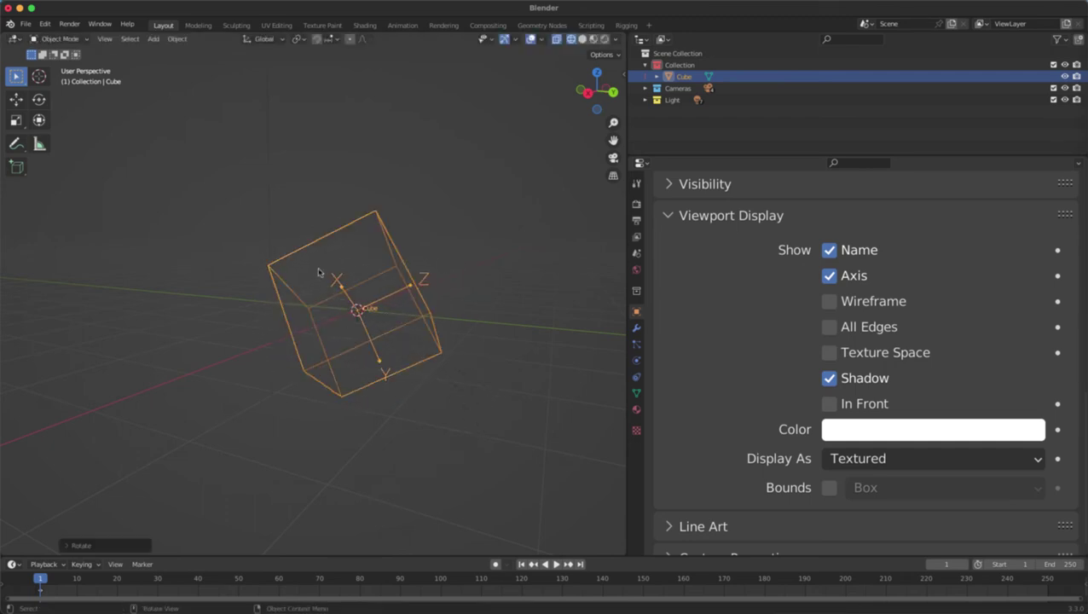
mouse_move(332, 317)
middle_mouse_down()
mouse_move(358, 316)
mouse_move(311, 321)
mouse_move(333, 323)
middle_mouse_up()
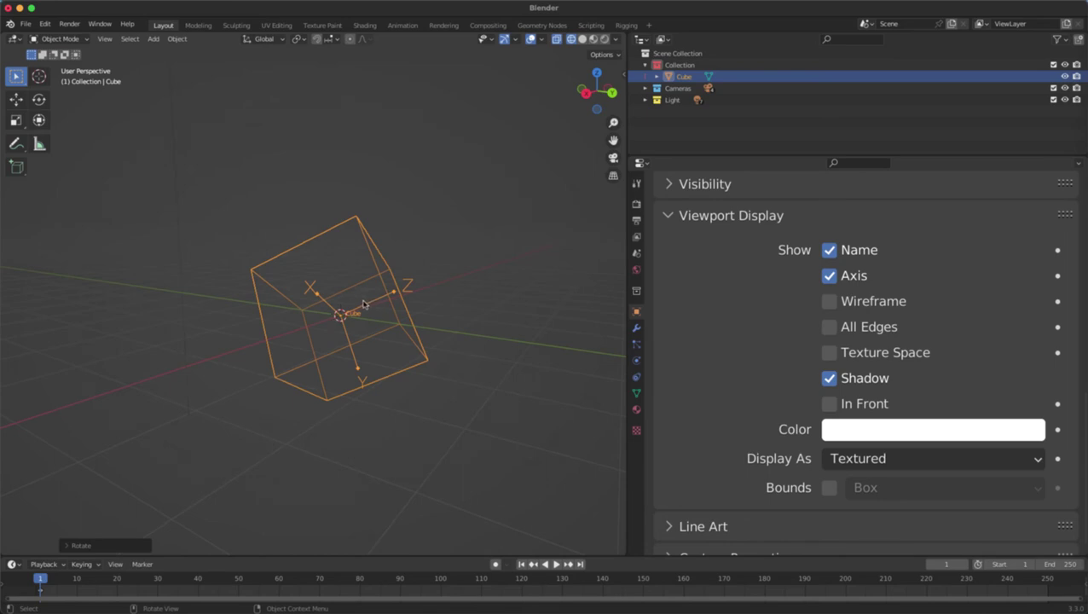
Step: Turn off the cube's Name and Axis display, return to solid shading, and deselect the cube
left_click(829, 250)
left_click(828, 276)
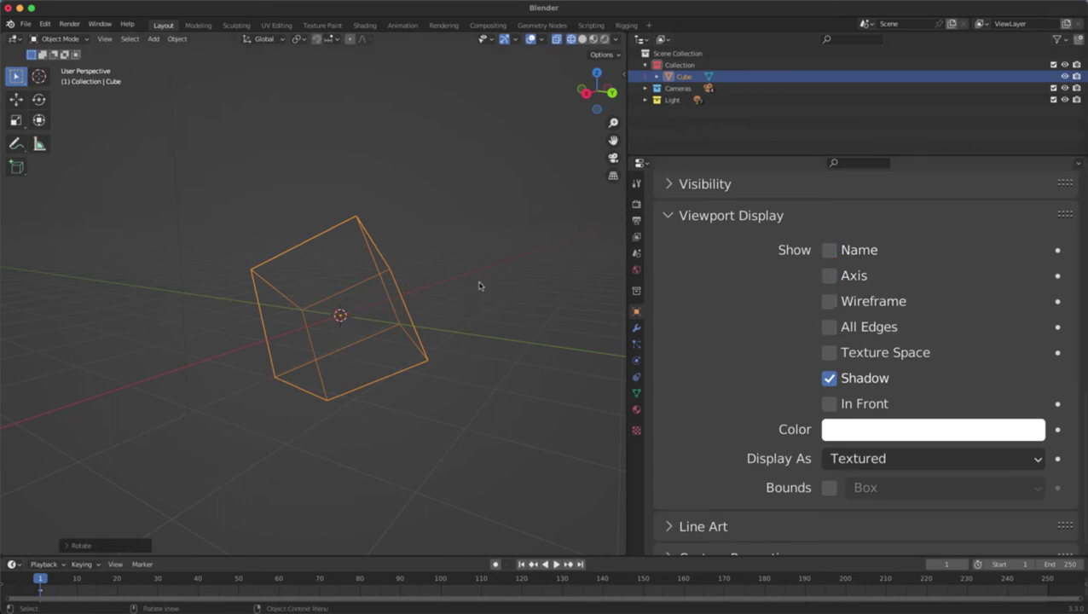
key("z")
left_click(563, 281)
left_click(469, 305)
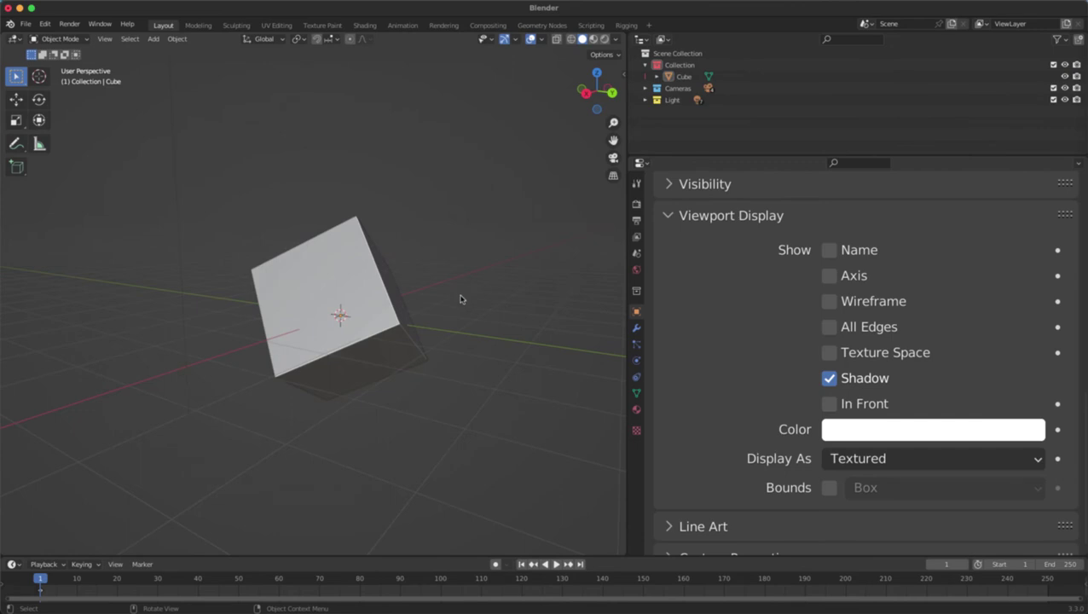
Step: Add a Monkey mesh and move it beside the cube along the green axis
key("shift+a")
mouse_move(473, 295)
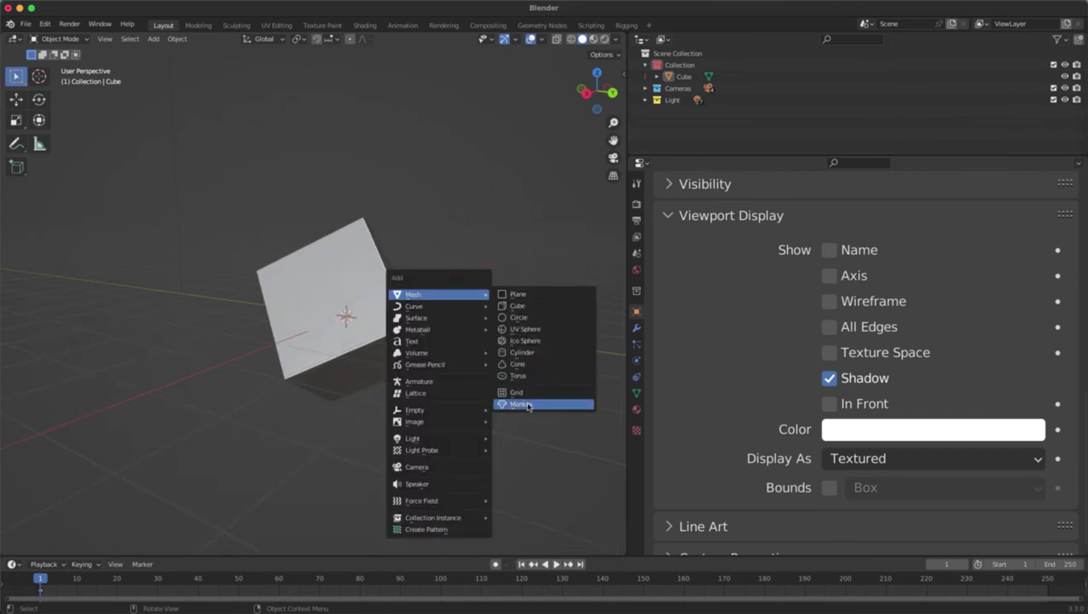
left_click(527, 406)
key("g")
left_click(554, 304)
middle_click_drag(553, 303, 395, 301)
scroll(428, 316, "up", 4)
scroll(420, 321, "down", 4)
scroll(373, 332, "down", 4)
key("g")
left_click(450, 293)
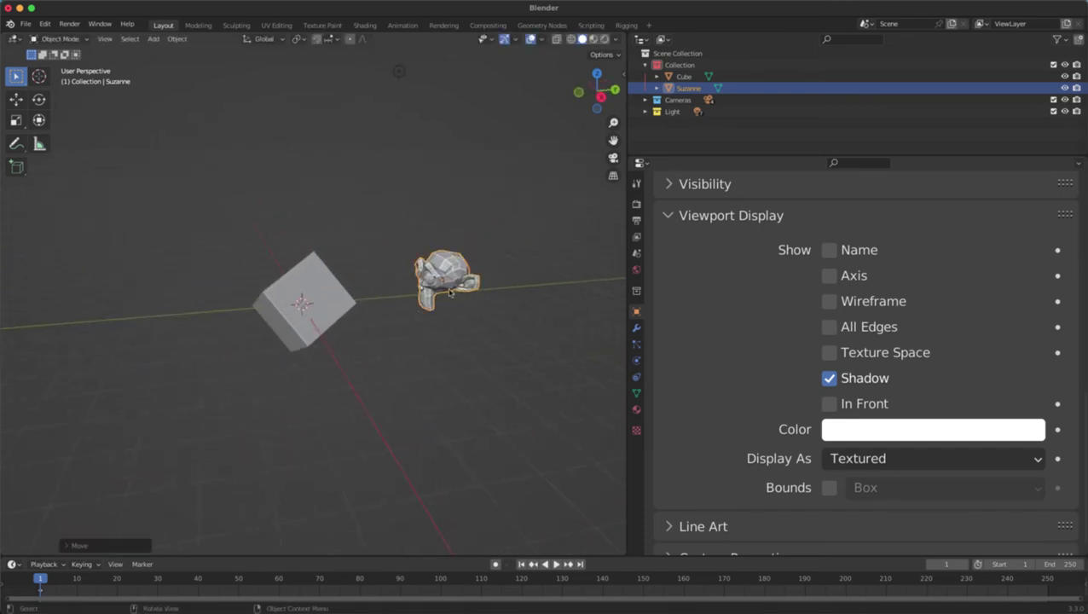
Step: Move the cube closer to the monkey, leaving a gap between them
scroll(482, 294, "up", 8)
scroll(512, 294, "down", 4)
middle_click_drag(513, 293, 453, 300)
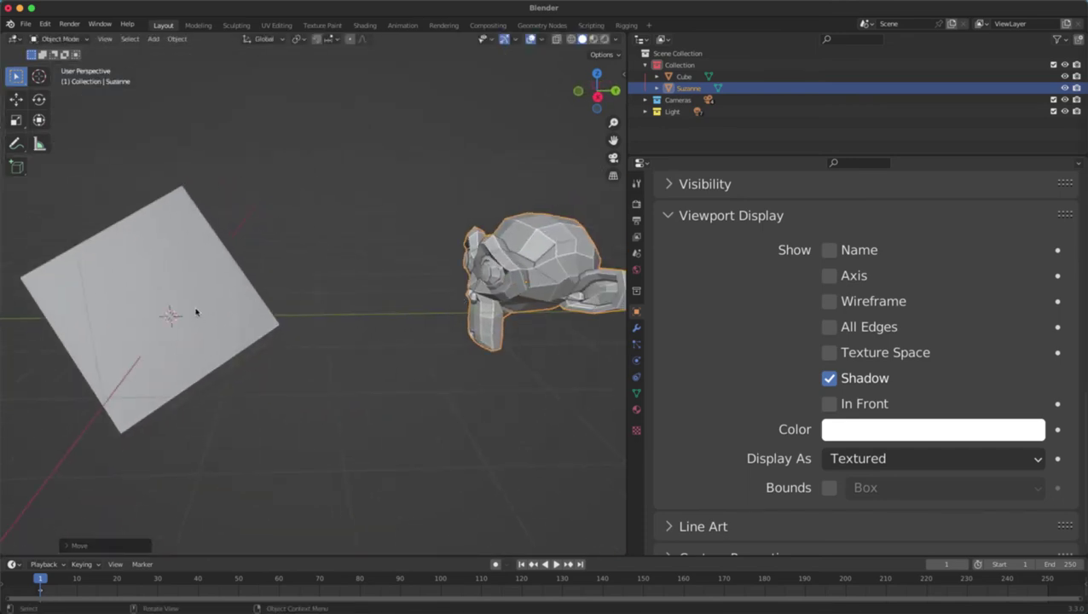
left_click(197, 312)
key("g")
left_click(376, 284)
Step: Deselect the cube and compare wireframe and solid shading, returning to solid
key("shift+z")
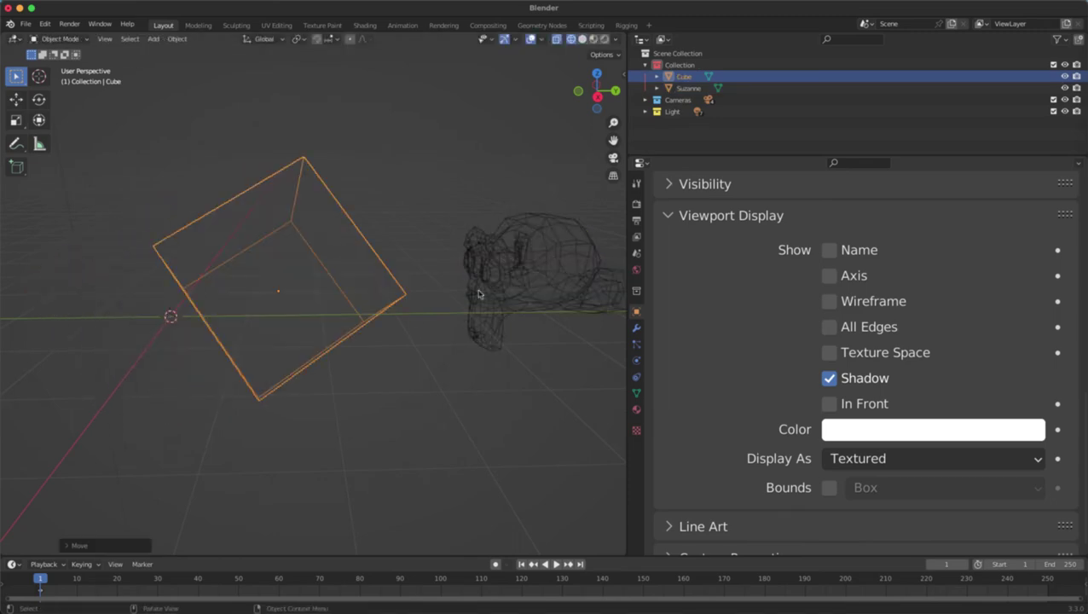
left_click(405, 270)
key("shift+z")
key("shift+z")
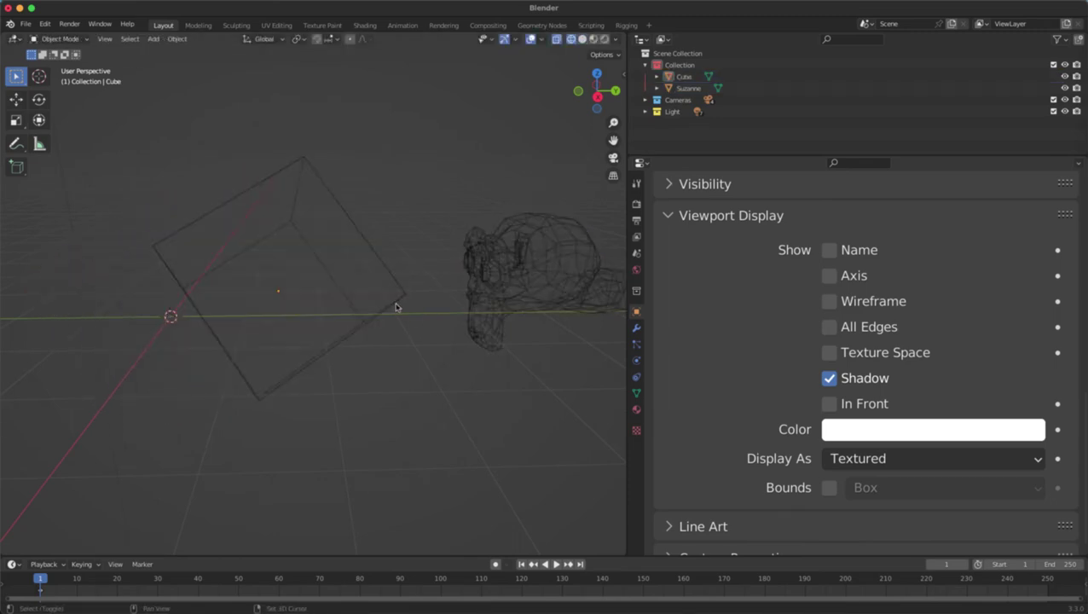
key("shift+z")
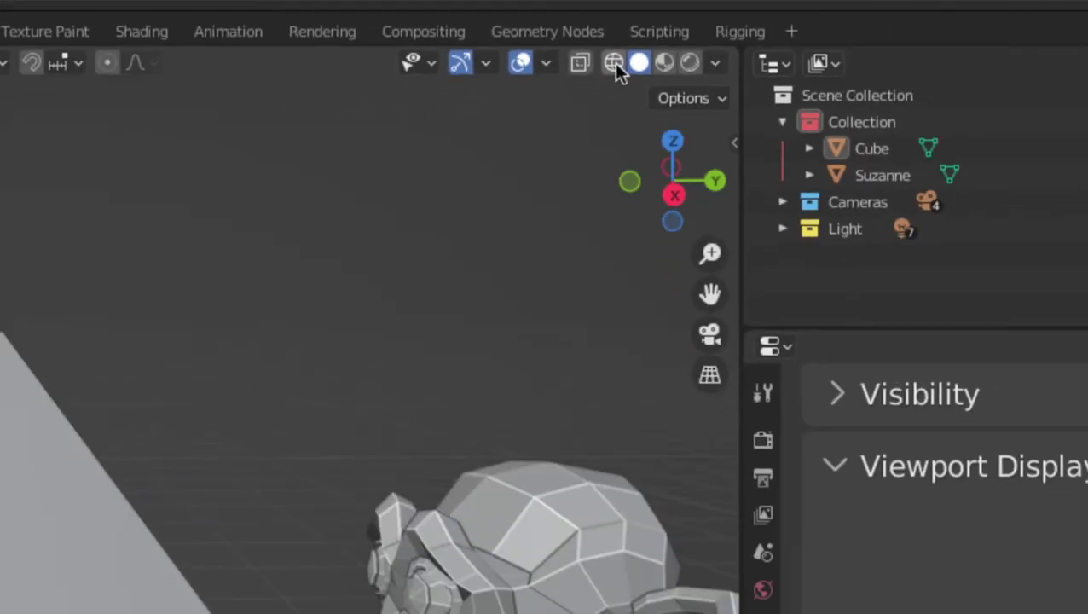
Step: Point an annotation arrow at the shading modes, alternate between Wireframe and Solid, then erase the arrow with Solid active
left_click(614, 62)
left_click_drag(463, 174, 551, 81)
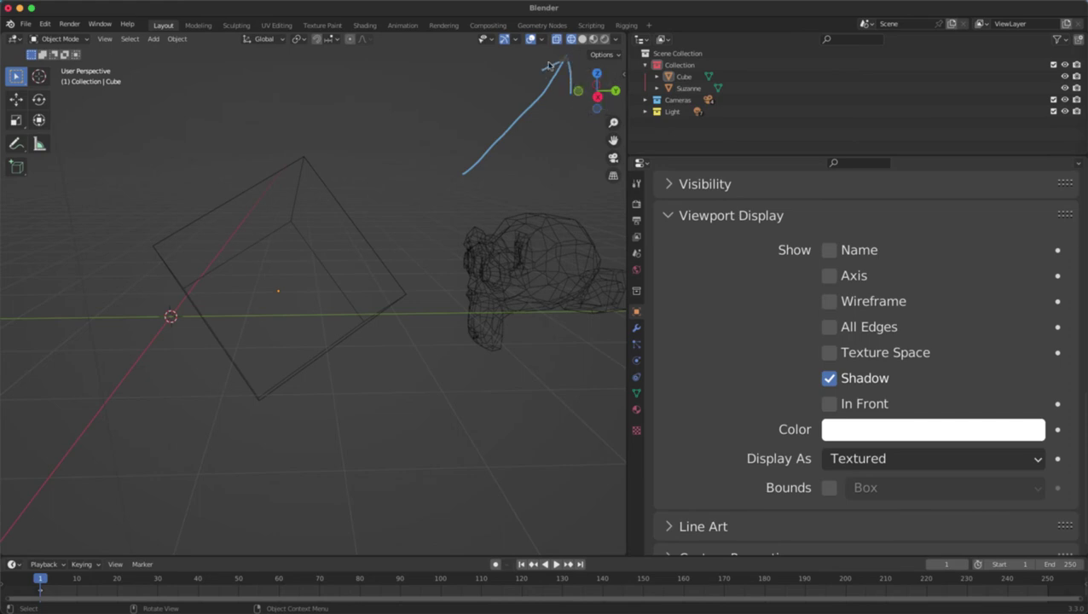
left_click(583, 39)
left_click(570, 39)
left_click(581, 40)
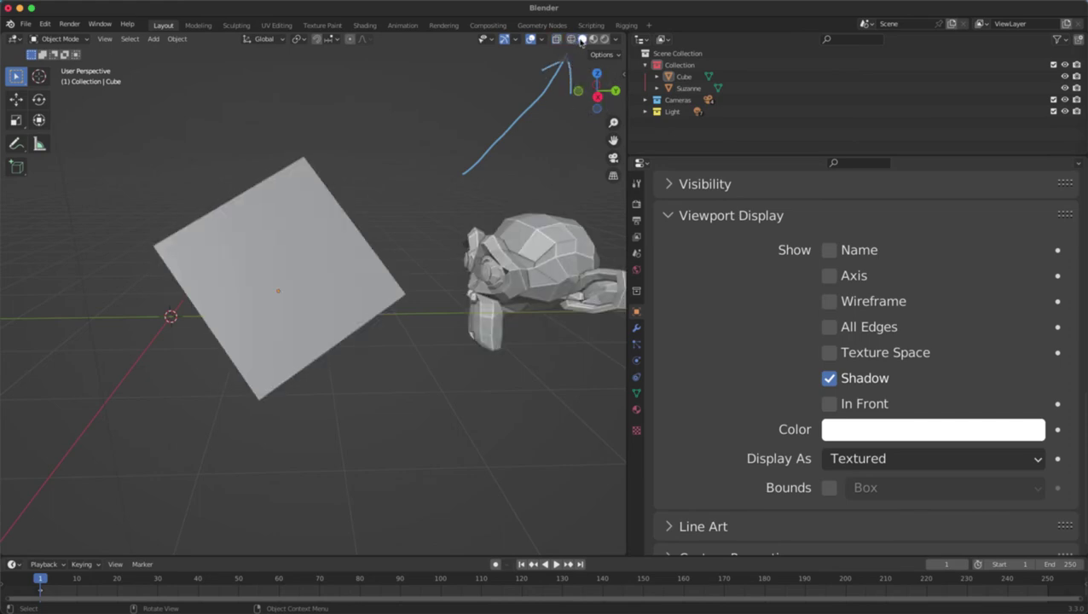
right_click_drag(457, 167, 560, 59)
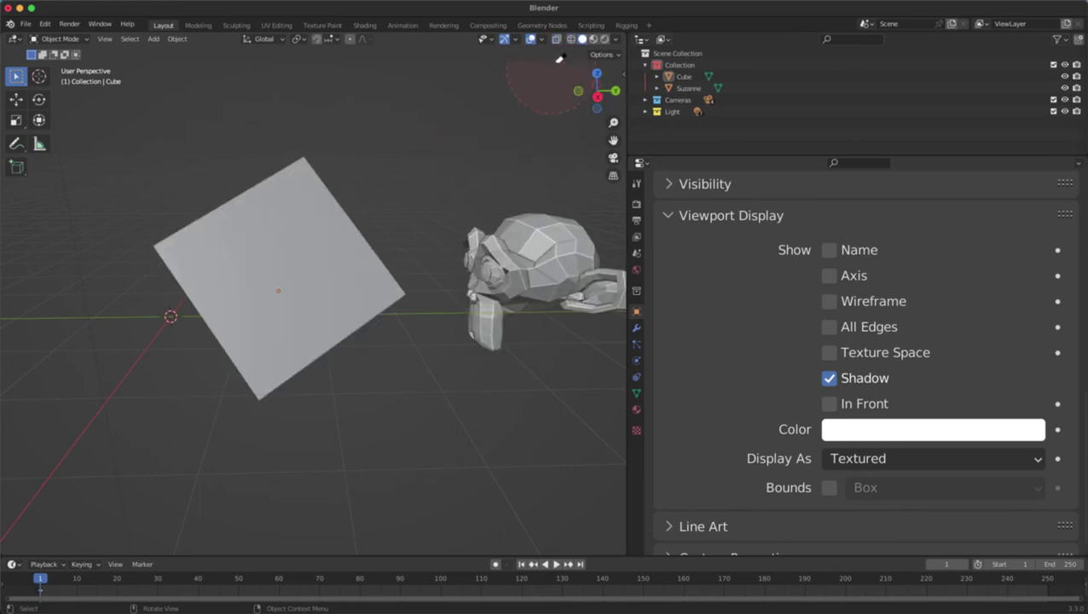
Step: Select the monkey and turn on Wireframe in its Viewport Display settings
left_click(499, 246)
middle_click_drag(500, 246, 455, 247, "shift")
scroll(499, 249, "down", 2)
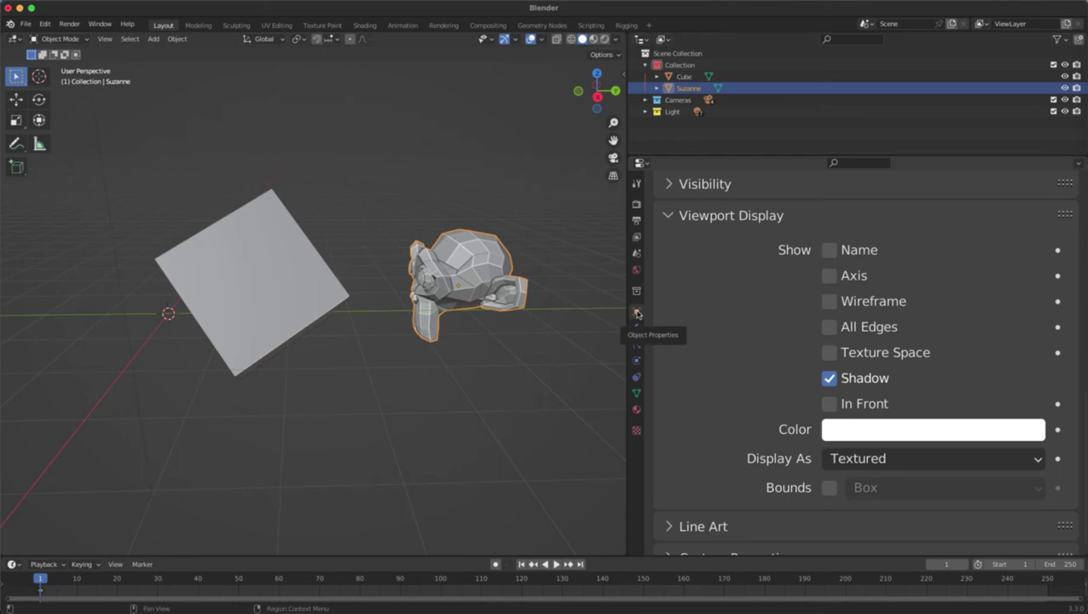
left_click(681, 219)
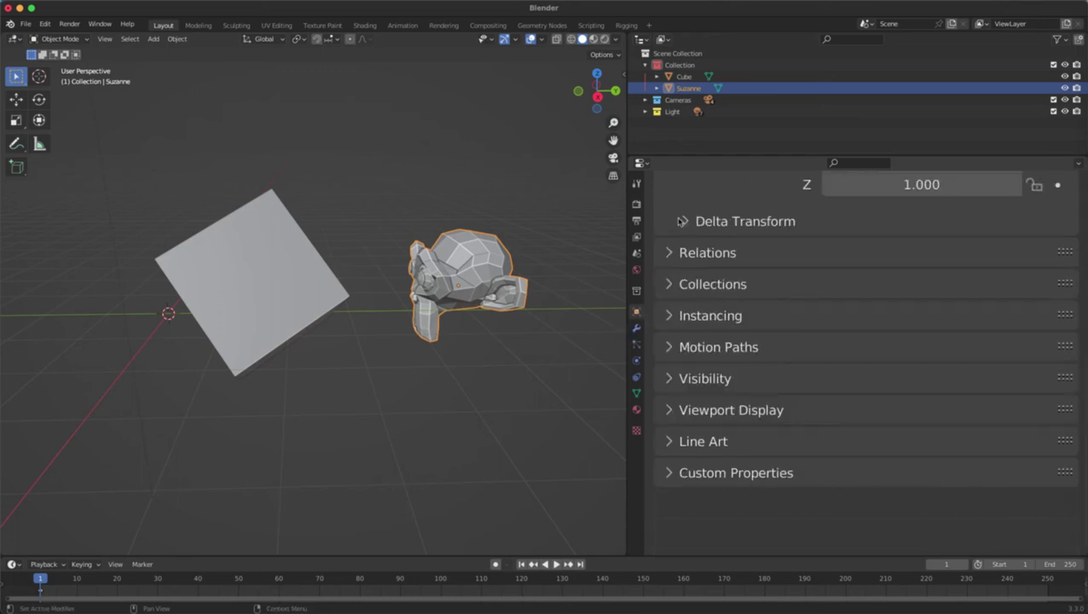
left_click(693, 409)
scroll(707, 312, "down", 5)
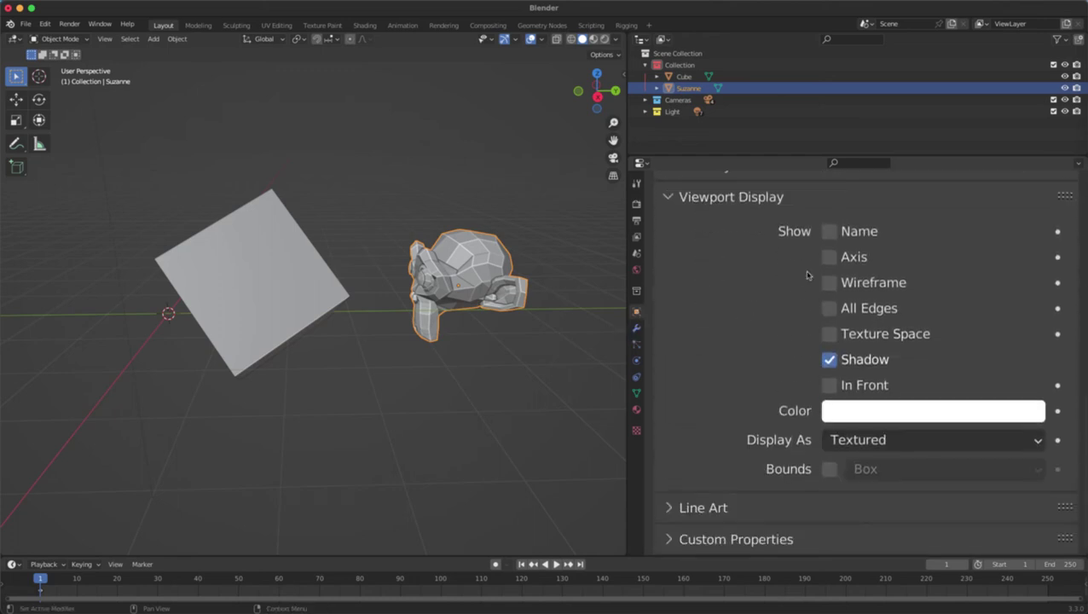
left_click(830, 283)
scroll(792, 311, "up", 12)
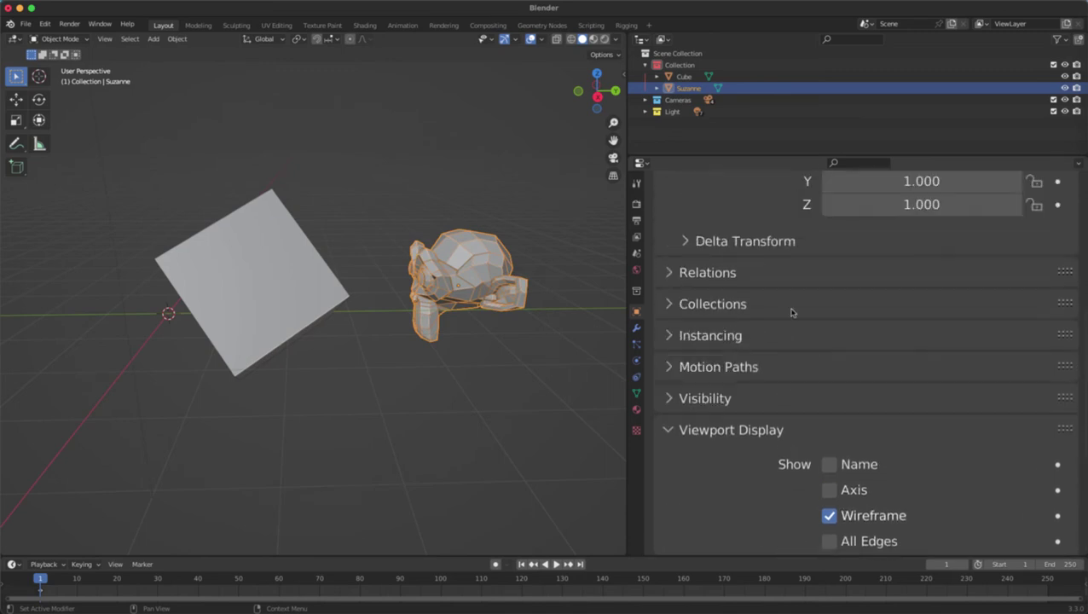
Step: Collapse the Transform properties and examine the wireframe display on the monkey head
left_click(682, 271)
scroll(445, 307, "down", 4)
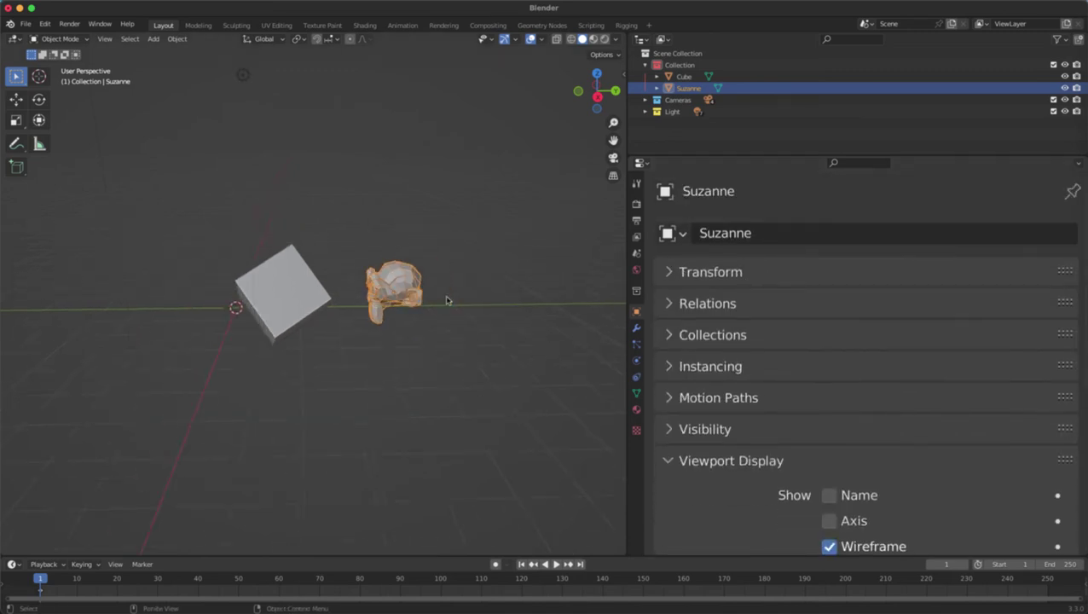
scroll(451, 309, "up", 5)
middle_click_drag(452, 309, 400, 314)
scroll(434, 256, "down", 2)
left_click(434, 215)
middle_click_drag(433, 215, 515, 251)
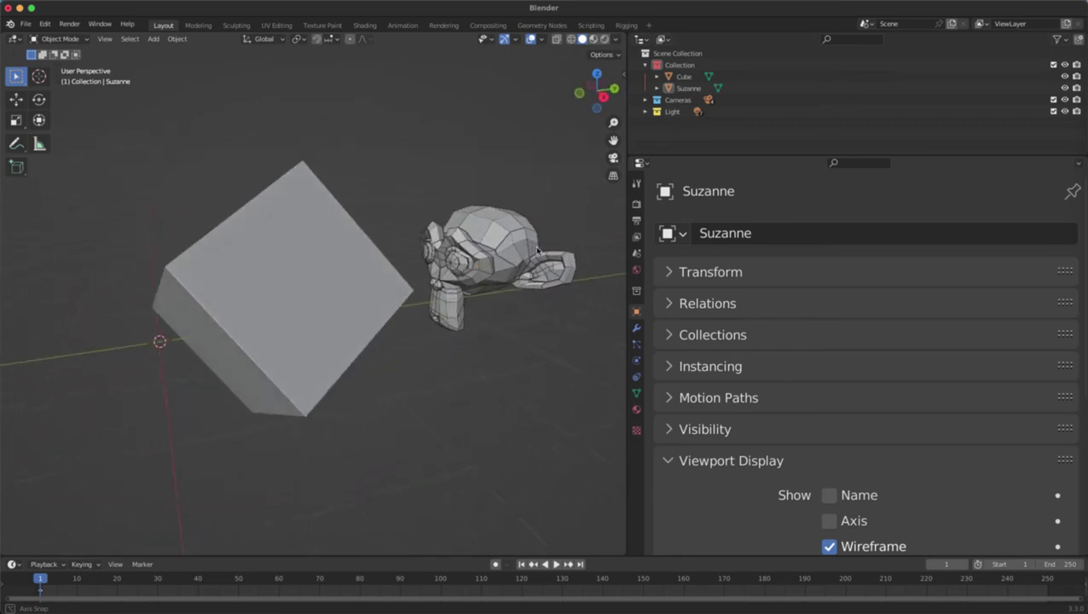
scroll(537, 249, "up", 4)
scroll(536, 254, "down", 2)
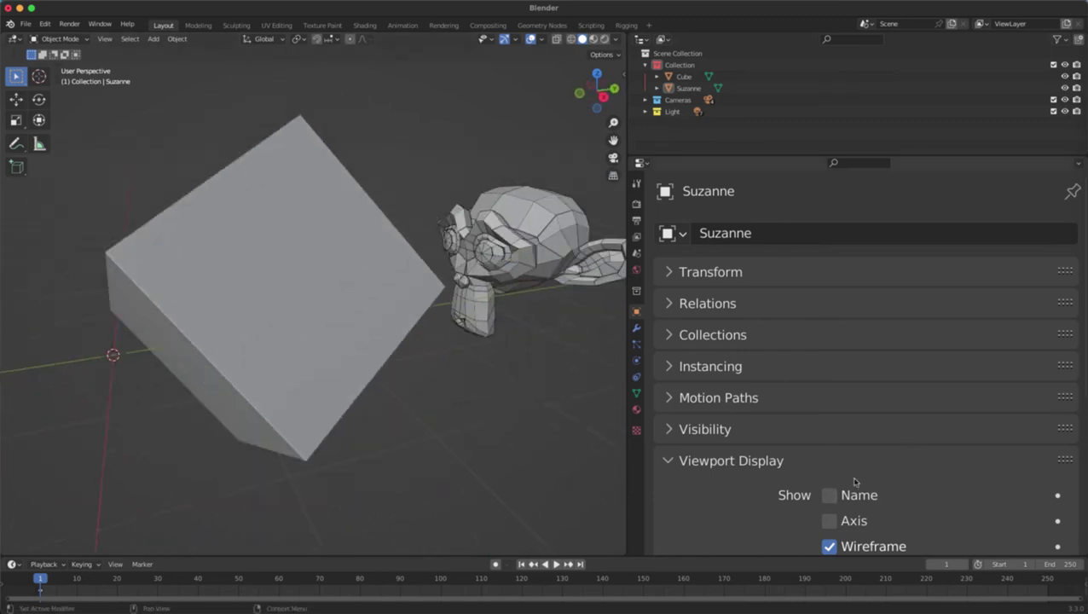
Step: Toggle the monkey head's Wireframe display and leave it switched off
scroll(855, 481, "down", 3)
left_click(831, 454)
left_click(831, 454)
left_click(832, 456)
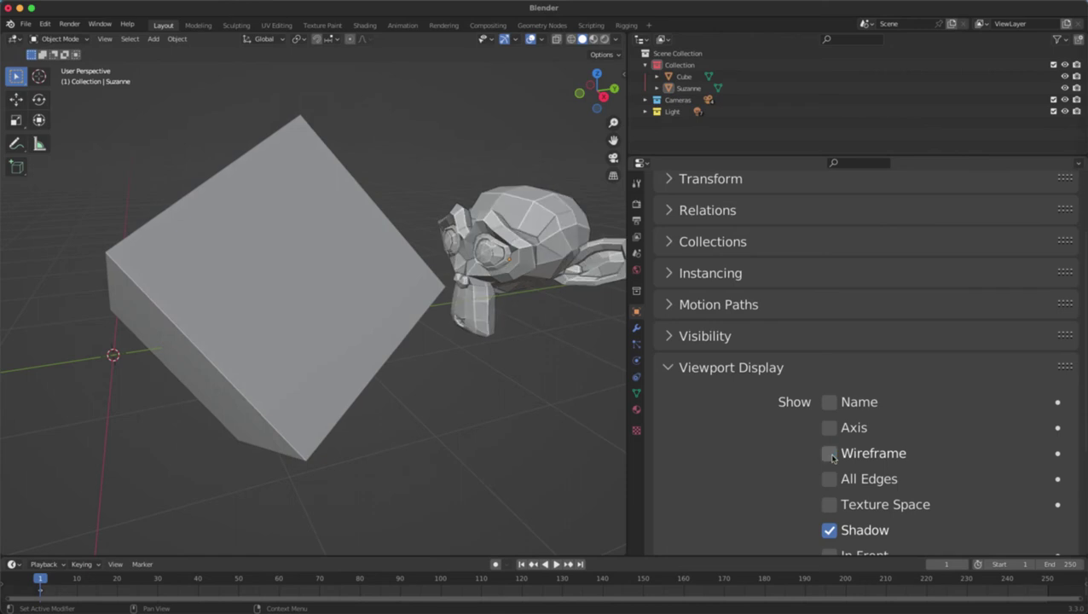
left_click(832, 457)
left_click(832, 457)
Step: Smooth the monkey head using Shade Smooth and a subdivision modifier
left_click(554, 252)
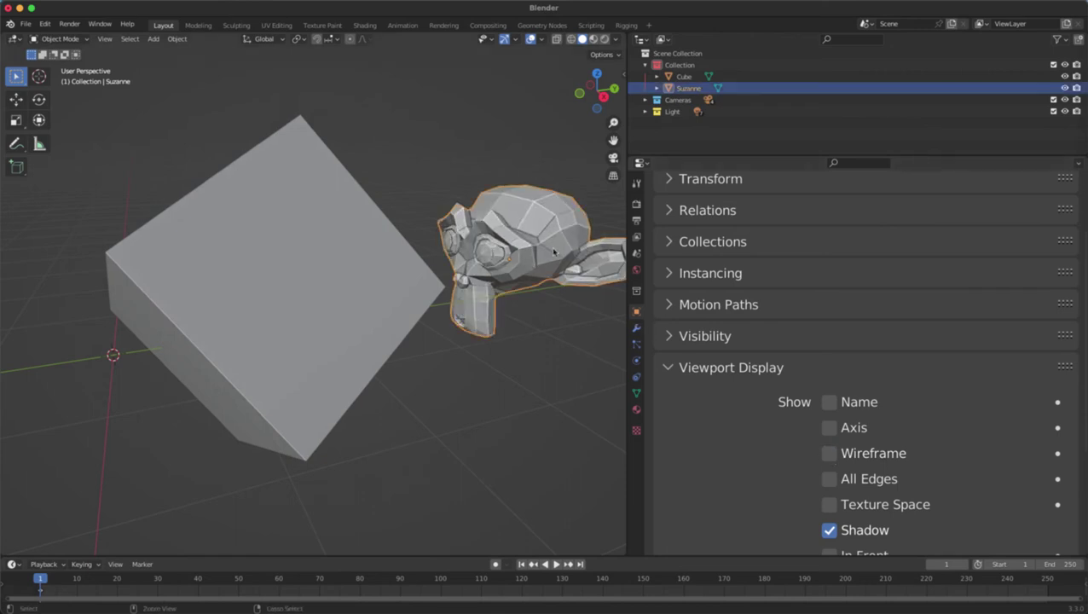
right_click(554, 251)
left_click(555, 251)
scroll(466, 285, "up", 2)
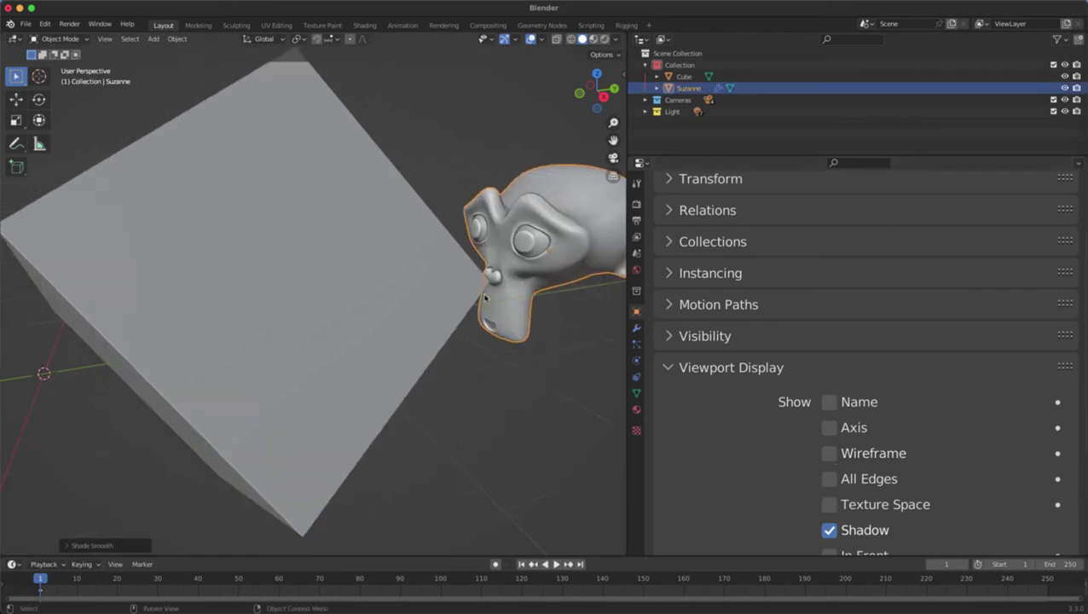
scroll(465, 285, "down", 2)
scroll(465, 285, "right", 2, "shift")
scroll(466, 285, "up", 3)
scroll(465, 286, "right", 2, "shift")
scroll(466, 286, "right", 2, "shift")
scroll(465, 286, "down", 2)
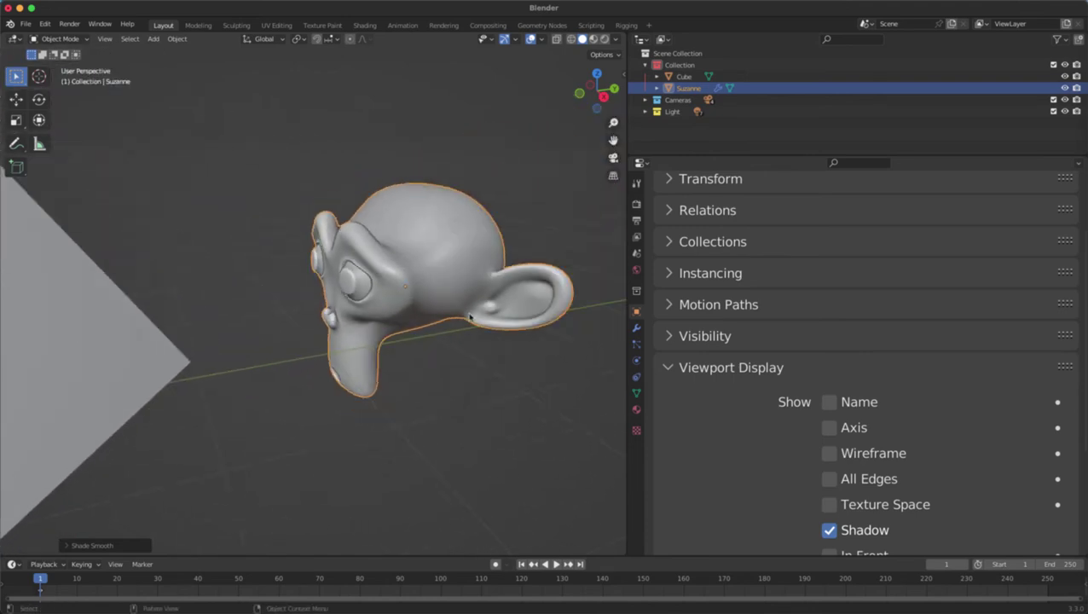
Step: Try the Wireframe and All Edges display options on the smoothed monkey head, then disable both
left_click(830, 454)
left_click(830, 454)
left_click(831, 454)
left_click(831, 453)
scroll(819, 452, "down", 4)
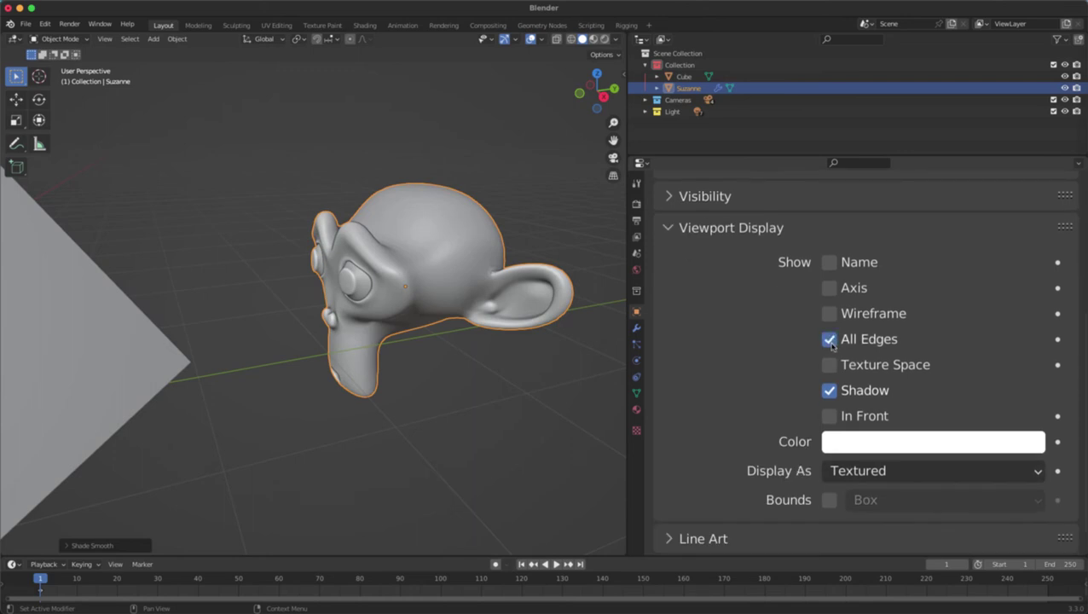
left_click(829, 314)
left_click(830, 315)
left_click(829, 340)
Step: Show the monkey head's Texture Space bounds and hide them again
left_click(830, 364)
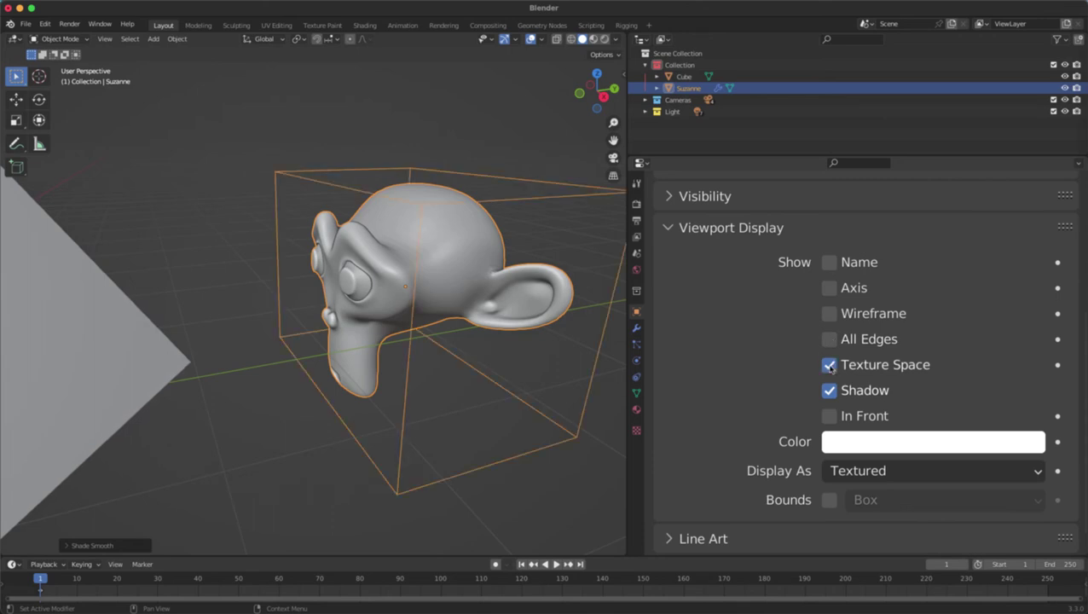
left_click(830, 365)
left_click(830, 365)
left_click(829, 366)
Step: Disable Shadow in the monkey head's viewport display and briefly toggle In Front, leaving it off
left_click(830, 390)
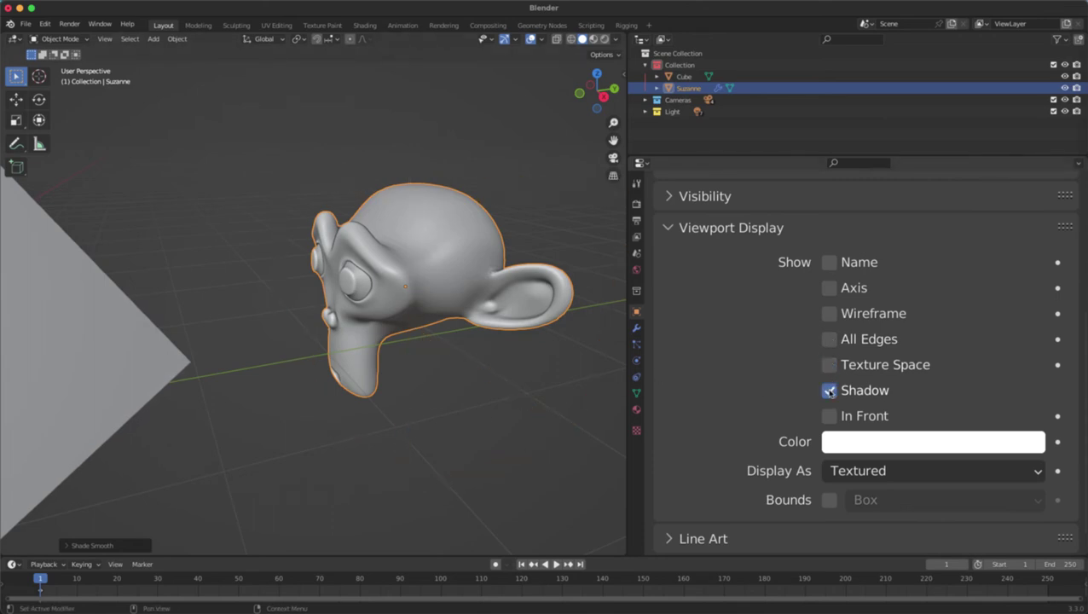
left_click(829, 416)
left_click(830, 391)
mouse_move(452, 350)
middle_mouse_down()
mouse_move(582, 392)
mouse_move(464, 357)
middle_mouse_up()
scroll(463, 362, "down", 4)
middle_click_drag(463, 363, 483, 357)
left_click(828, 416)
Step: View the monkey head from behind the cube, select it, and enable its In Front display
middle_click_drag(299, 321, 486, 209)
scroll(451, 336, "up", 3)
left_click(486, 205)
left_click(483, 293)
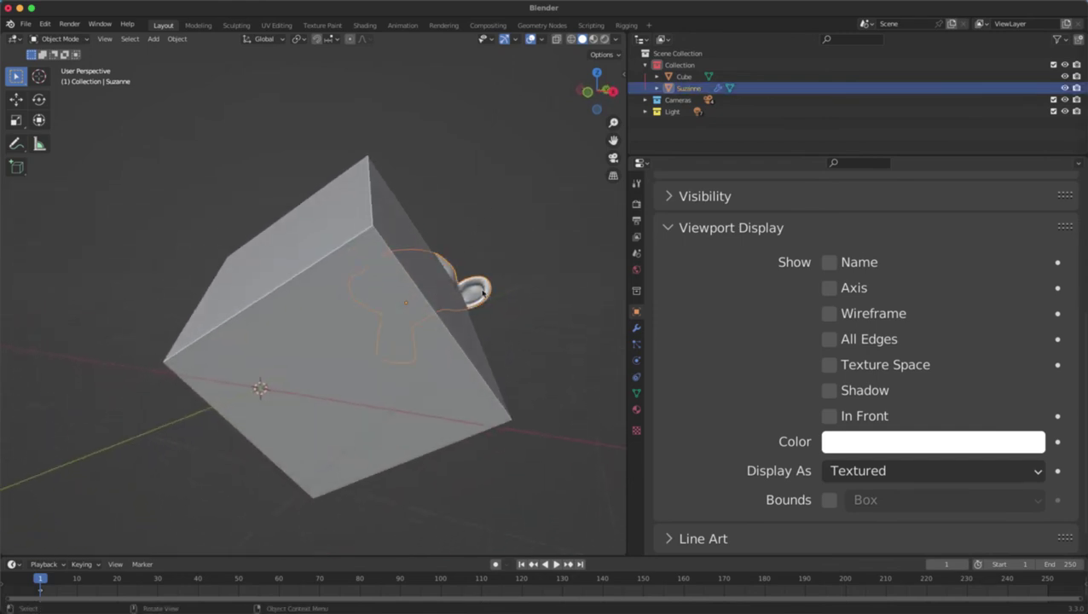
left_click(357, 302)
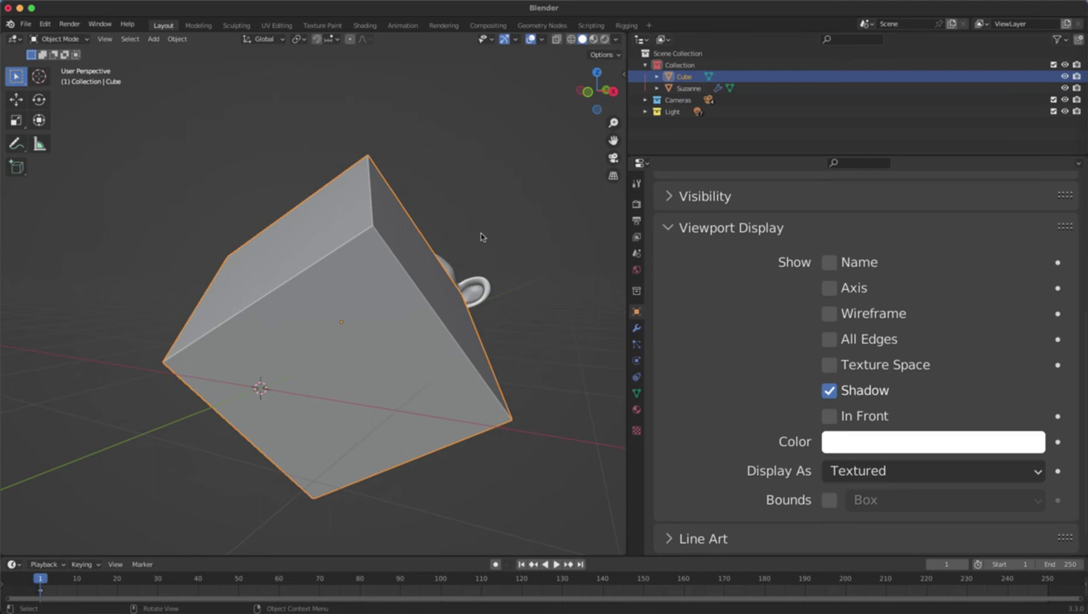
left_click(473, 290)
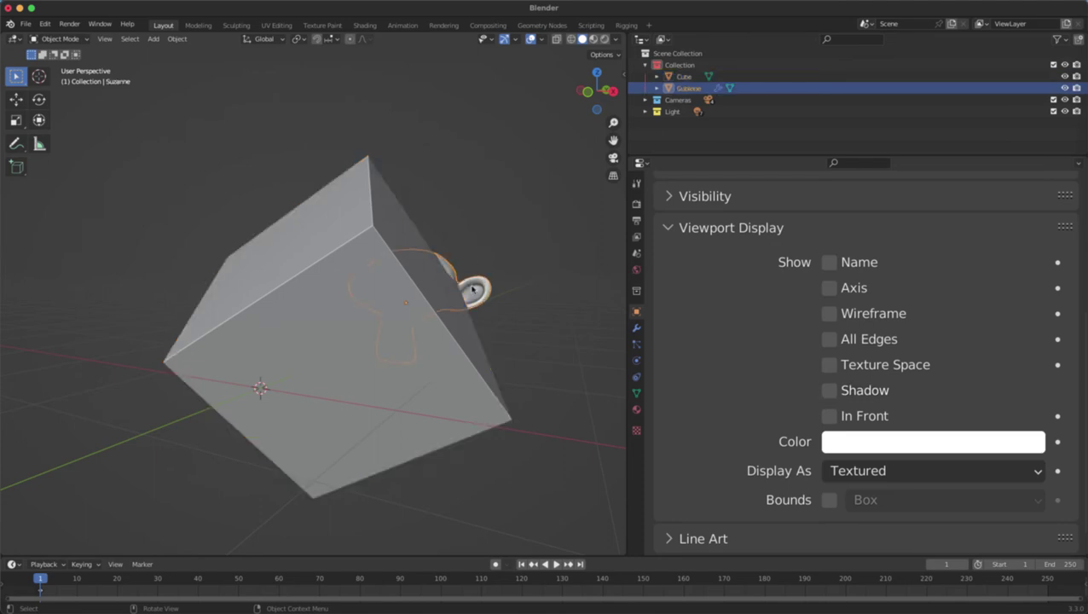
mouse_move(458, 279)
middle_mouse_down()
mouse_move(468, 261)
mouse_move(461, 286)
middle_mouse_up()
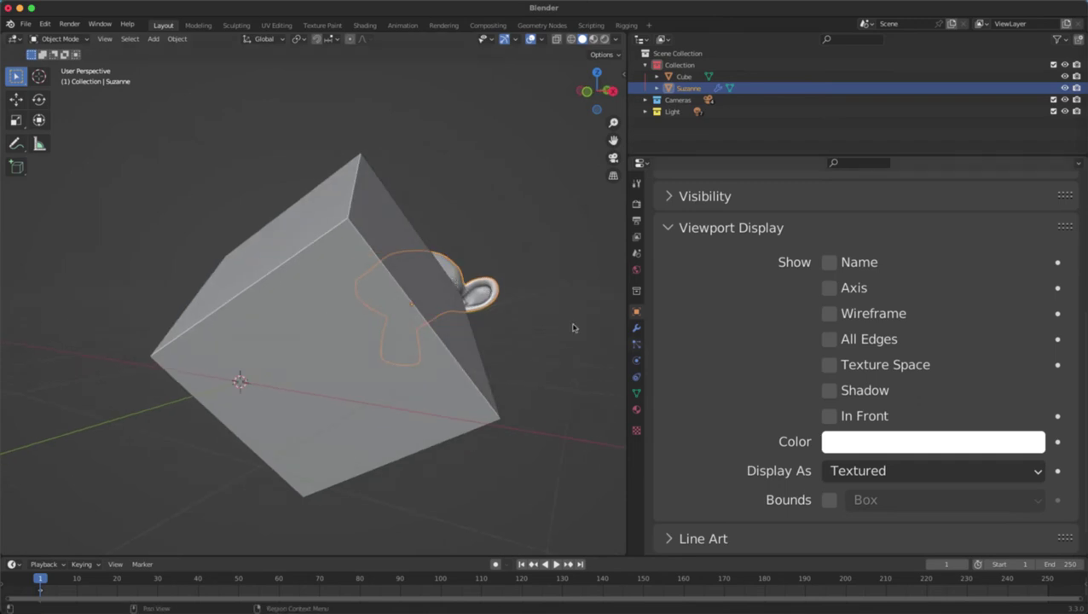
left_click(829, 416)
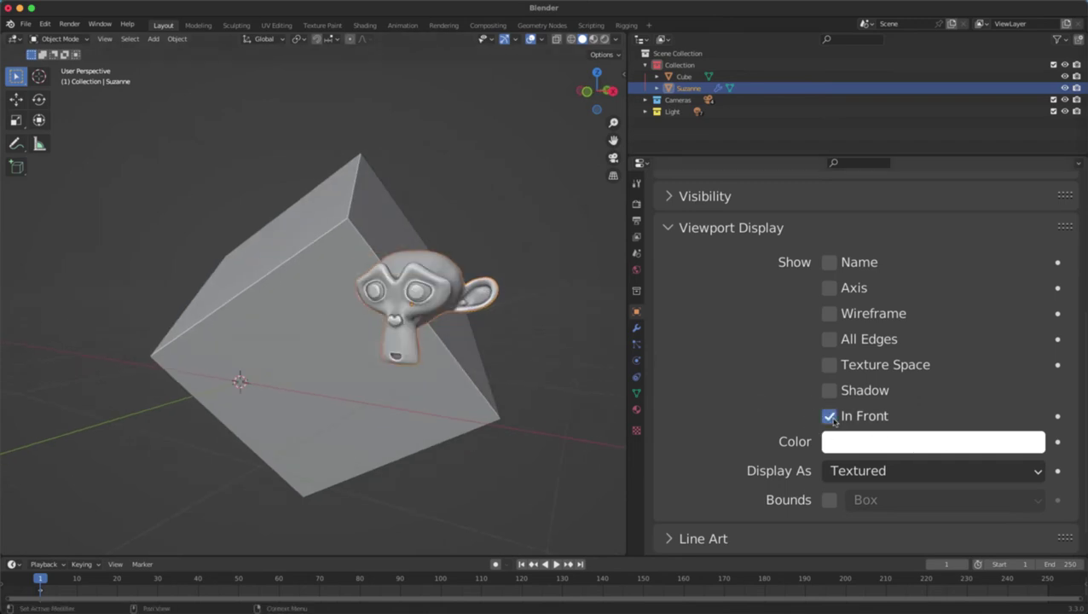
Step: Compare the monkey head behind the cube with In Front on and off, leaving In Front disabled
left_click(596, 269)
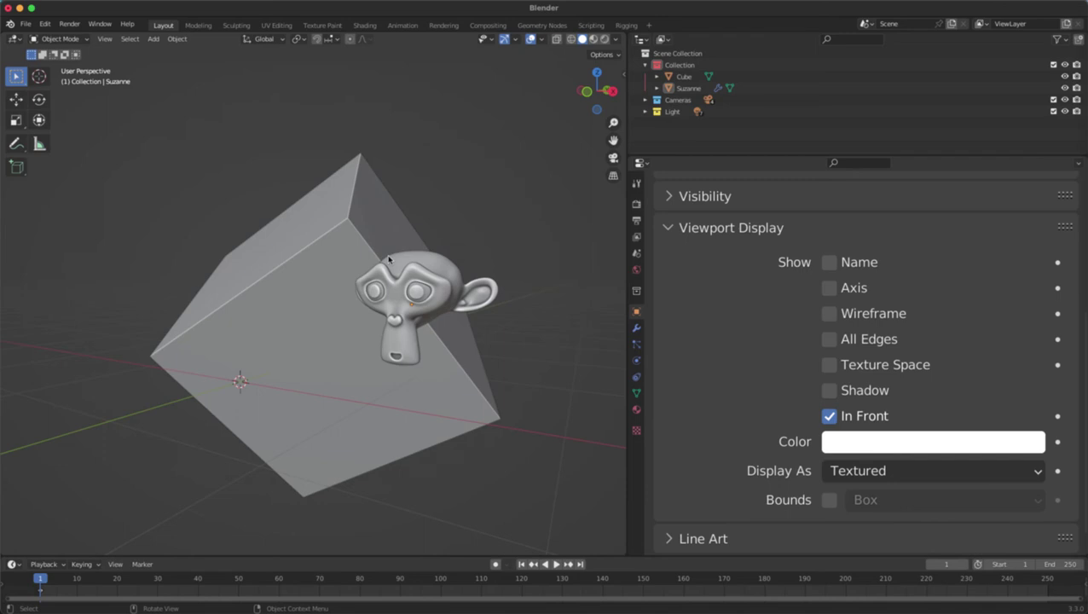
middle_click_drag(390, 254, 397, 335)
middle_click_drag(408, 207, 453, 309)
left_click(395, 282)
left_click(480, 265)
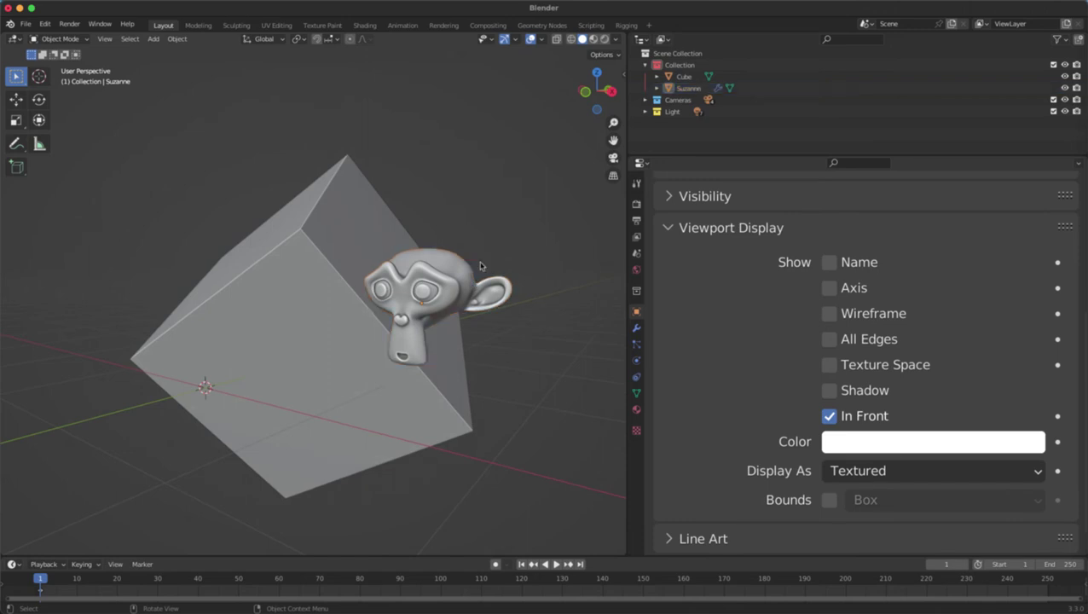
left_click(456, 275)
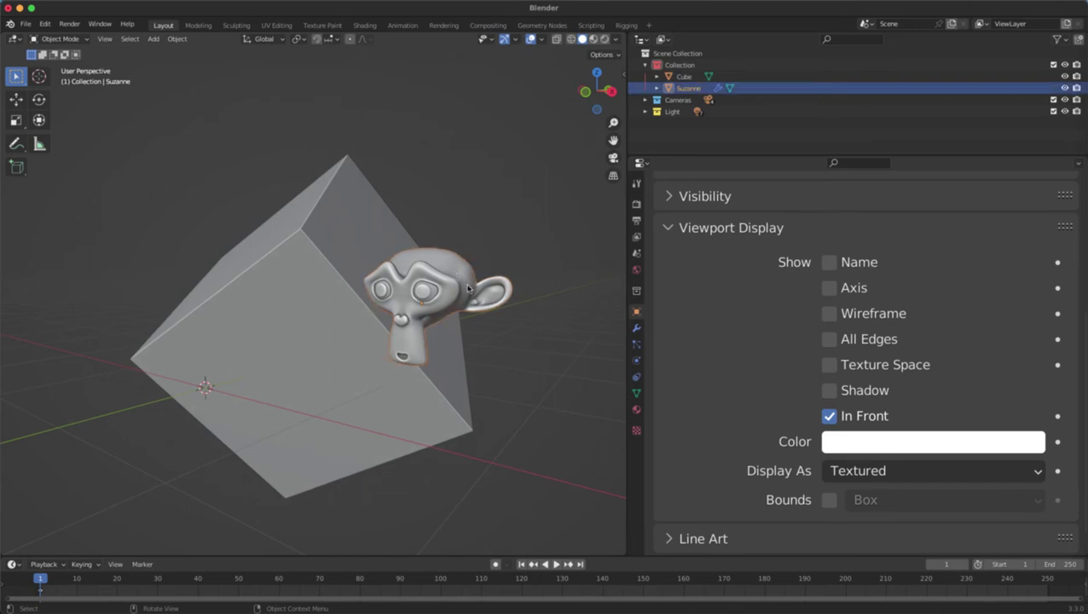
left_click(828, 417)
left_click(828, 416)
left_click(828, 417)
left_click(828, 417)
left_click(828, 417)
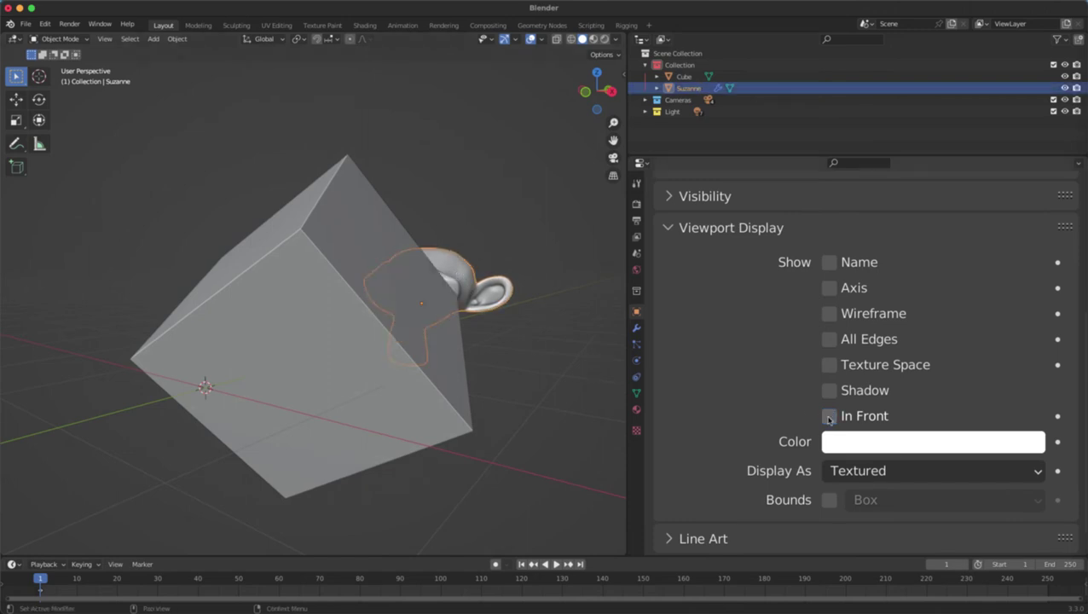
left_click(502, 321)
middle_click_drag(442, 315, 480, 318)
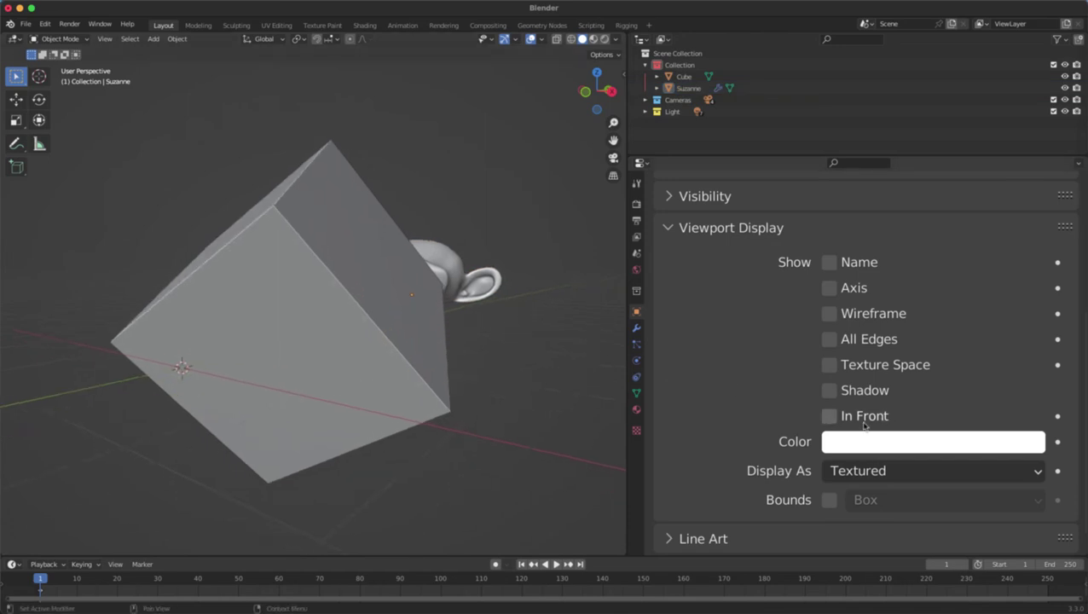
scroll(790, 425, "down", 1)
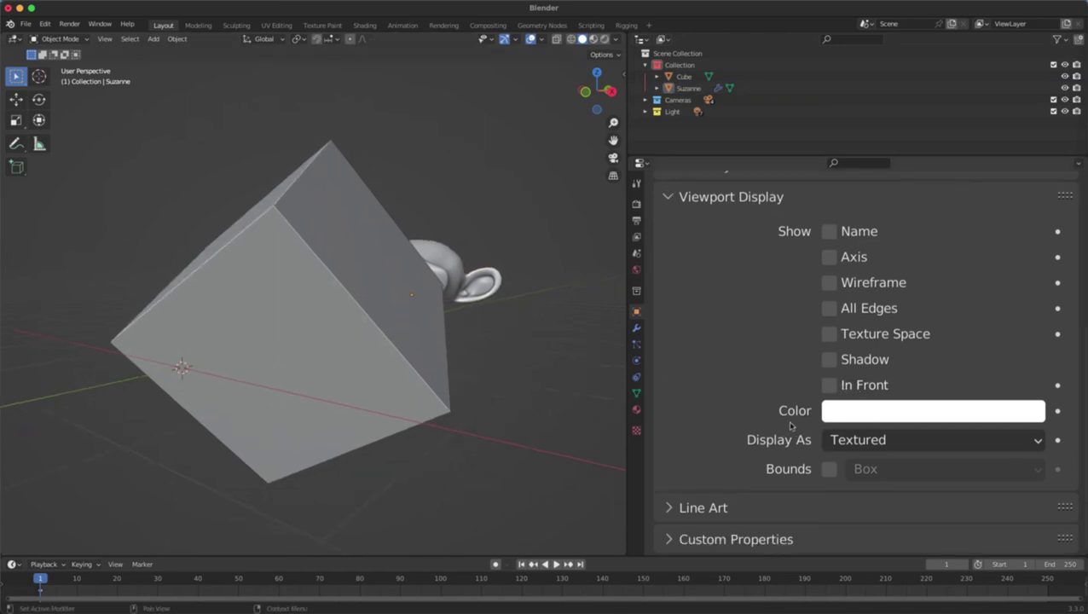
Step: Set the cube's viewport display color to red with HSV 0.999, 0.999, 1.000
middle_click_drag(470, 350, 400, 352)
left_click(251, 284)
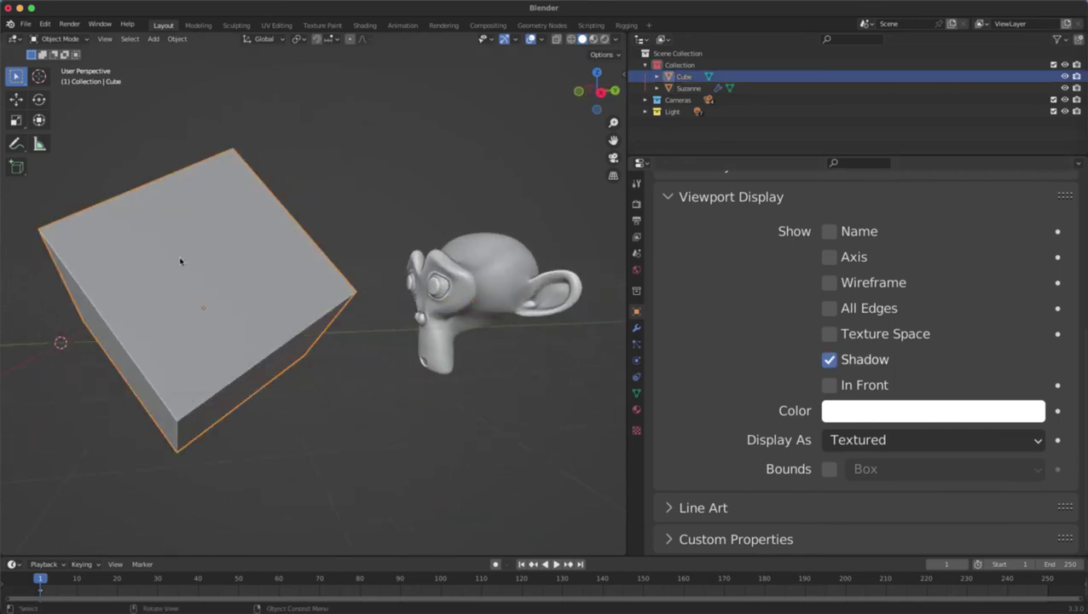
left_click(895, 413)
left_click_drag(924, 159, 928, 247)
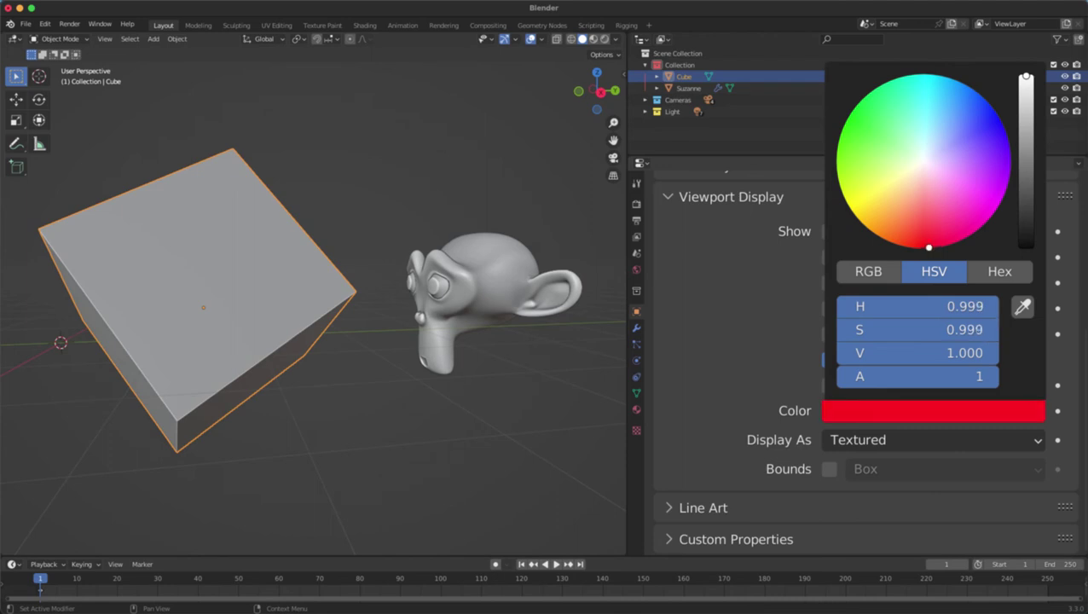
Step: Set the monkey head's viewport display color to blue with HSV 0.667, 1.000, 1.000
left_click(455, 265)
left_click(908, 410)
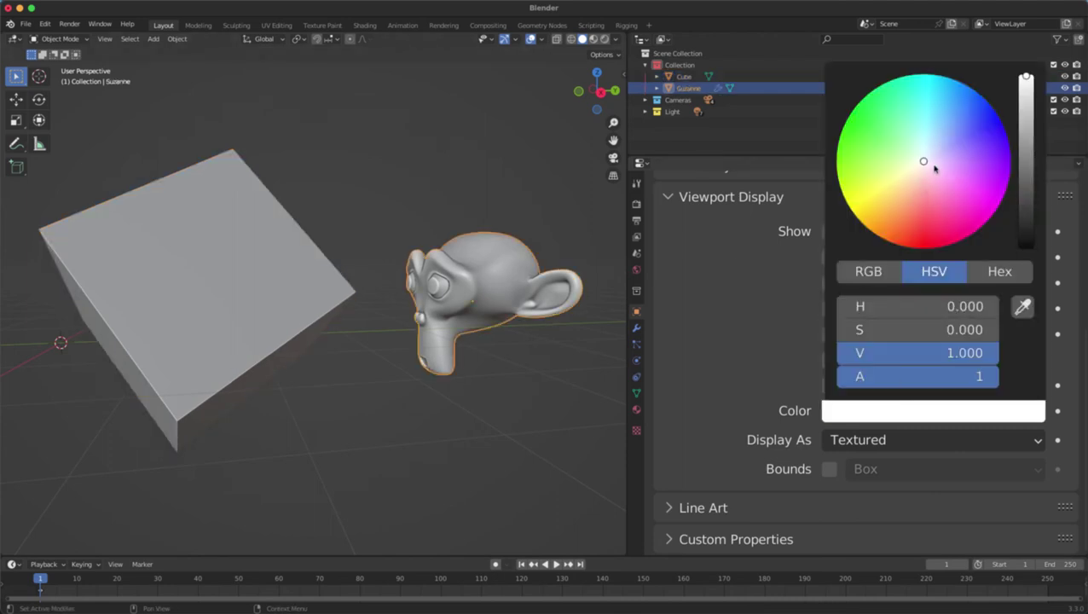
left_click_drag(935, 169, 999, 116)
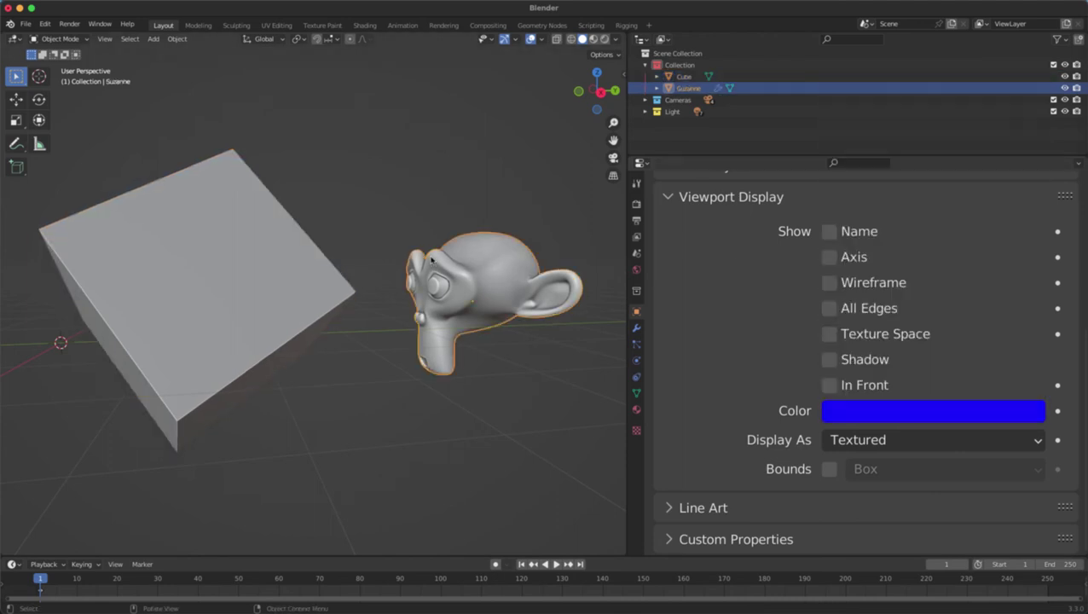
Step: Set the viewport shading color mode to Object so both models use their display colors
left_click(613, 40)
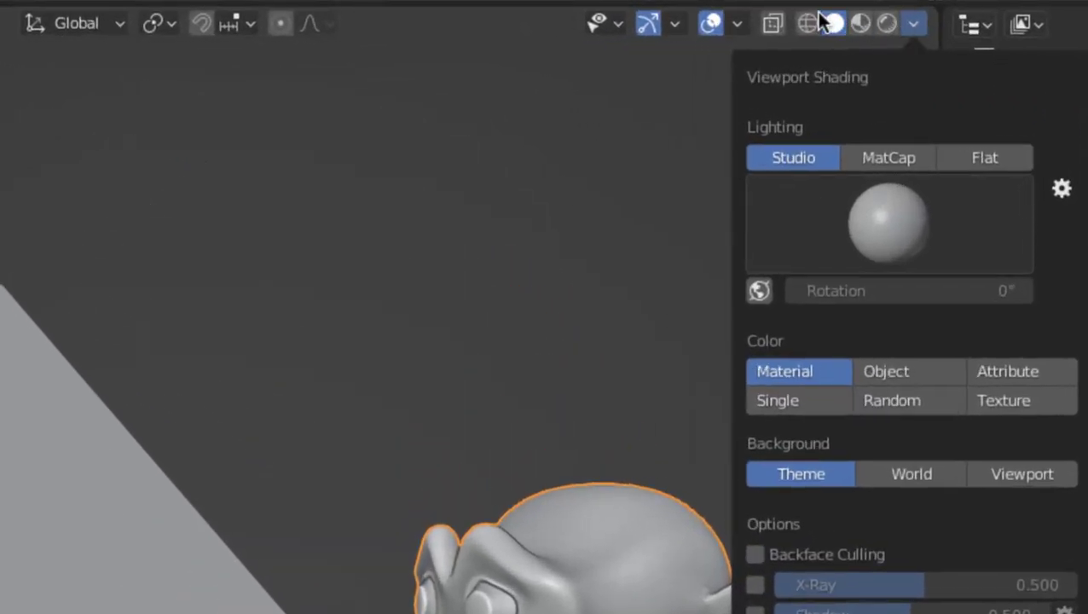
left_click(912, 28)
left_click(901, 380)
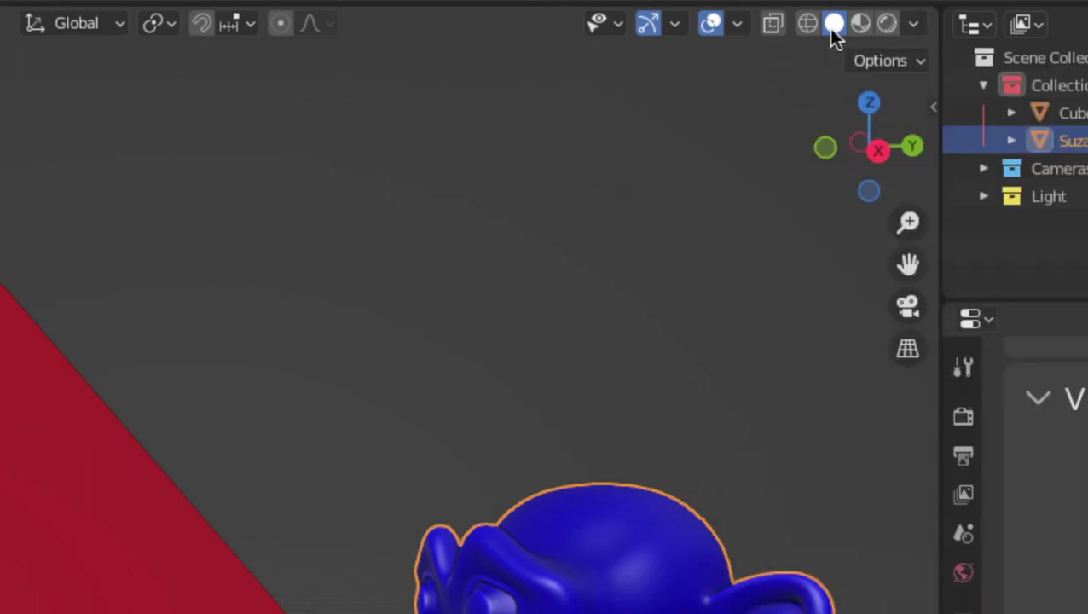
Step: Switch the viewport between Wireframe and Solid shading, ending in Solid
left_click(807, 31)
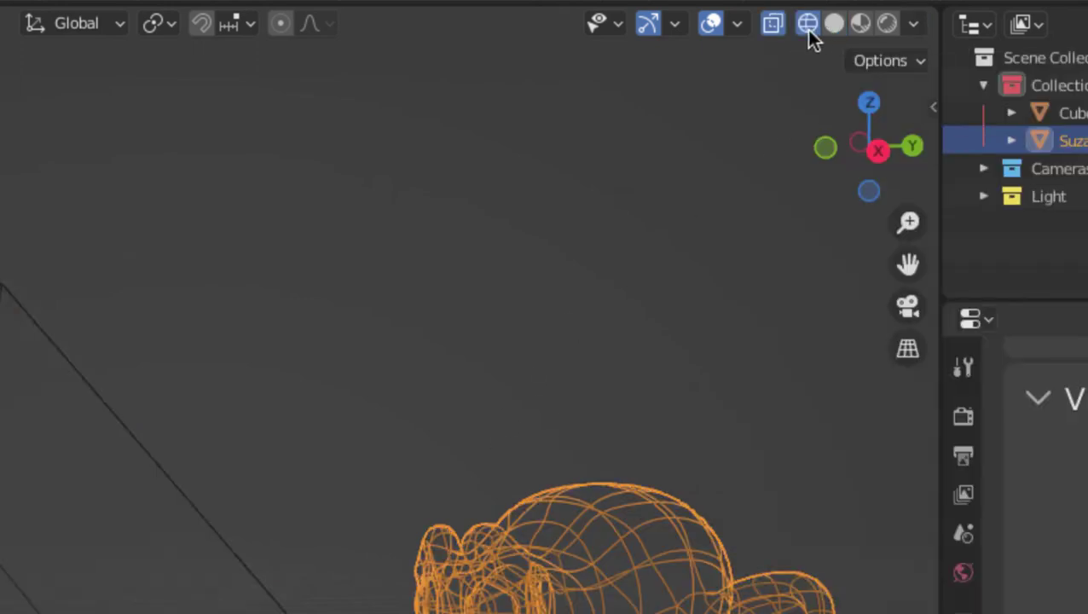
left_click(827, 26)
left_click(812, 25)
left_click(829, 26)
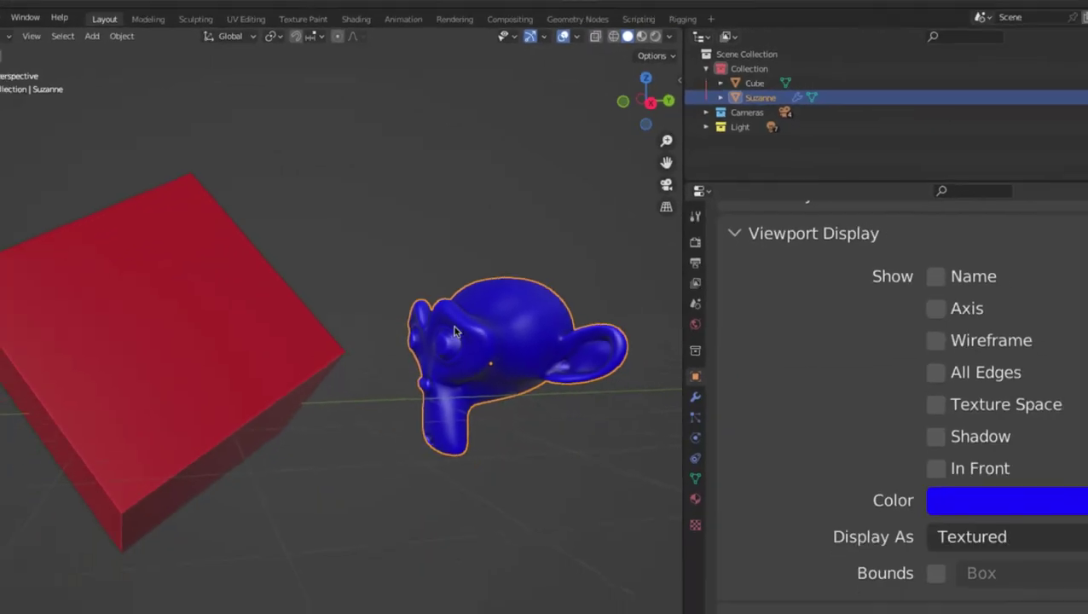
Step: Select the monkey head and change its viewport display color to pale cyan
left_click(150, 527)
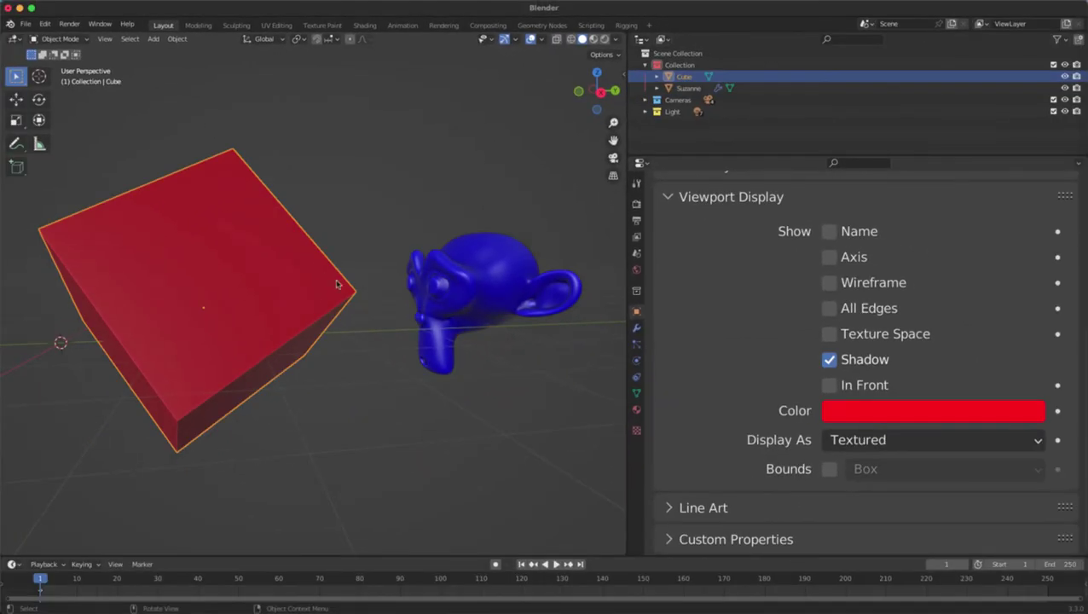
left_click(422, 293)
left_click(906, 416)
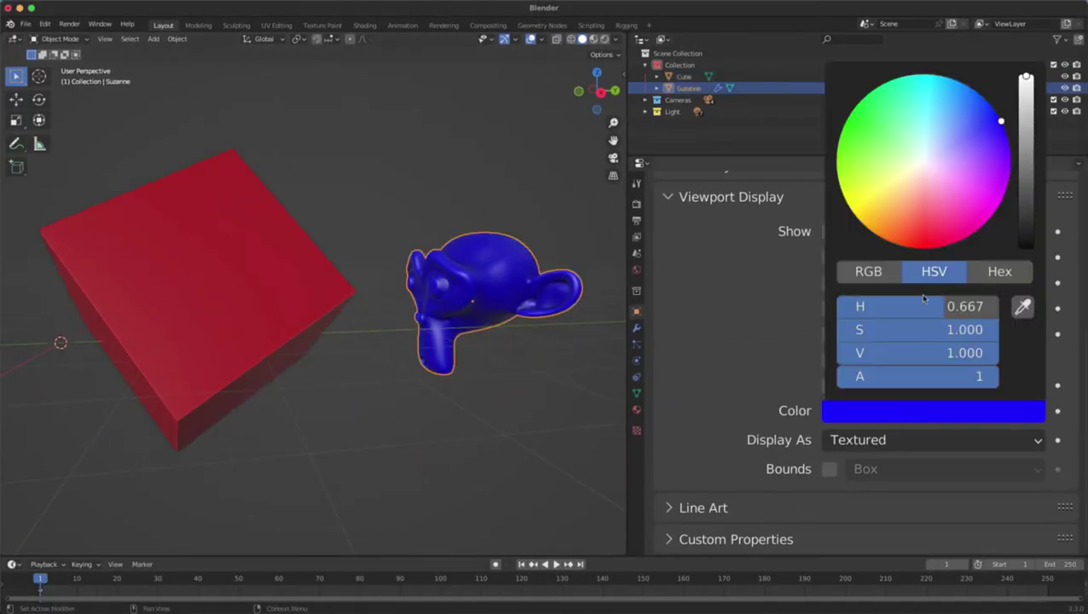
left_click(936, 201)
left_click_drag(936, 200, 925, 145)
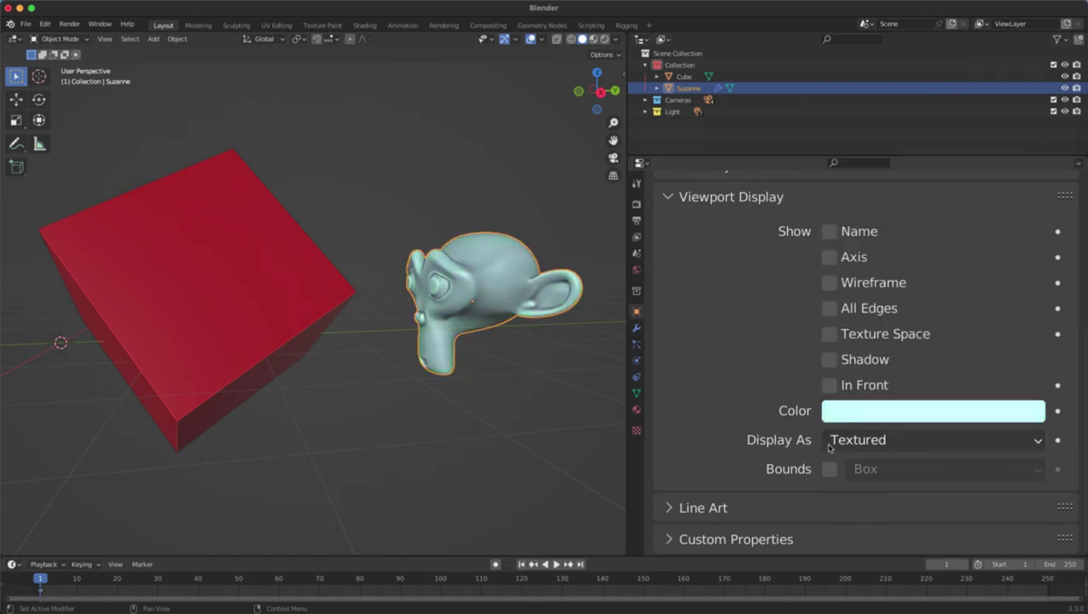
Step: Set the monkey head's Display As option to Solid
left_click(864, 446)
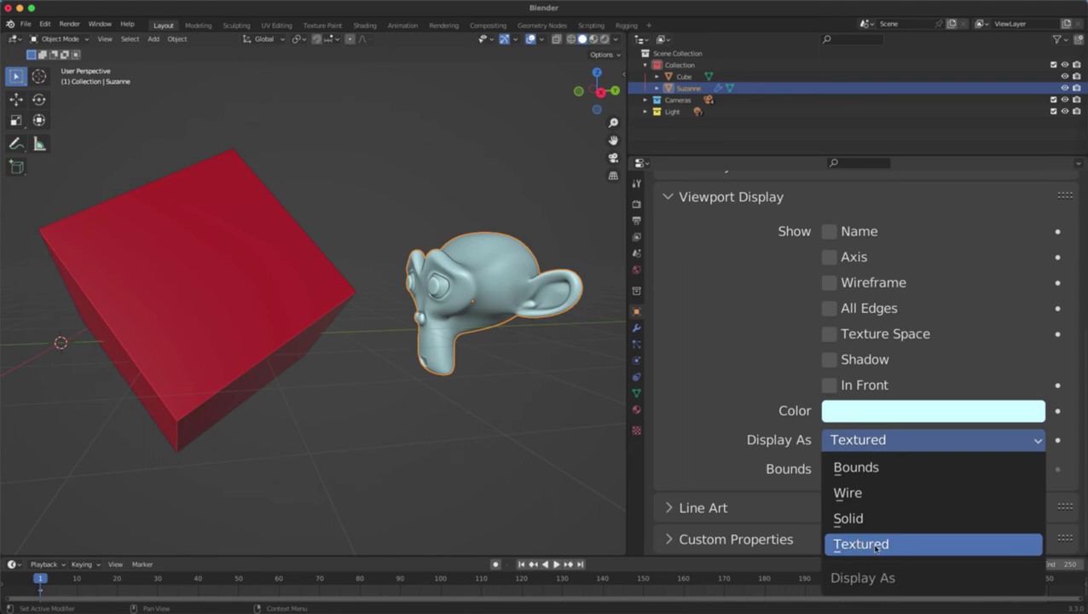
left_click(834, 444)
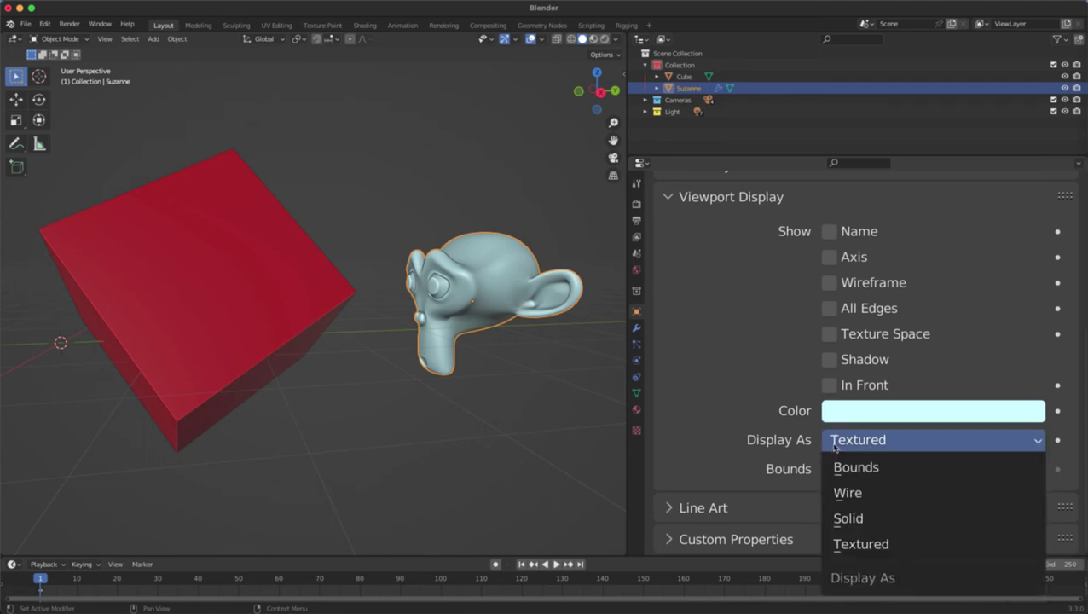
left_click(851, 518)
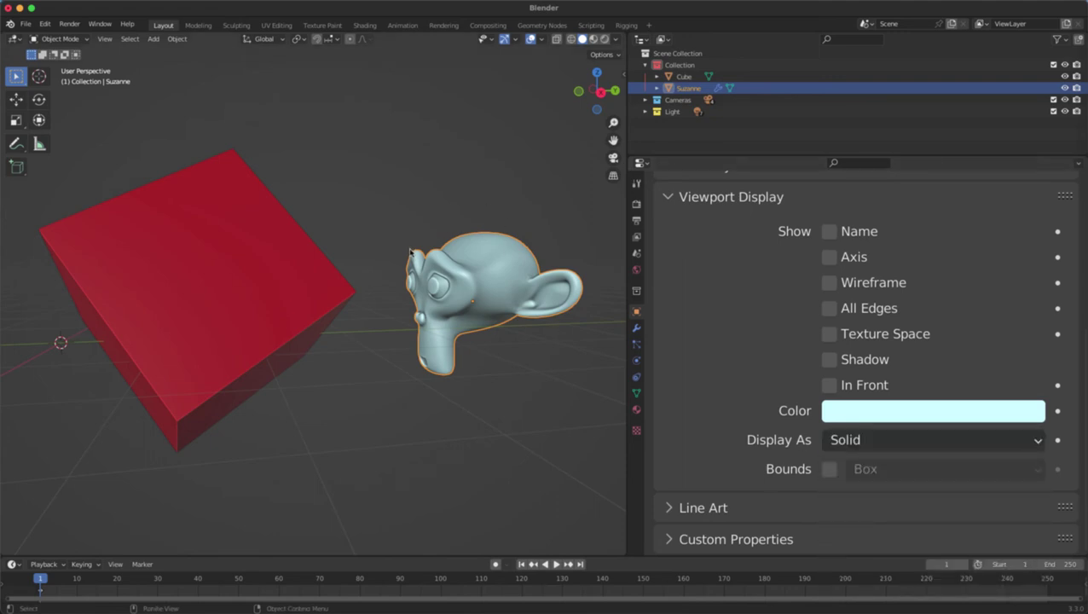
Step: Set the monkey head's Display As option to Wire to inspect it, and restore it to Solid
left_click(899, 441)
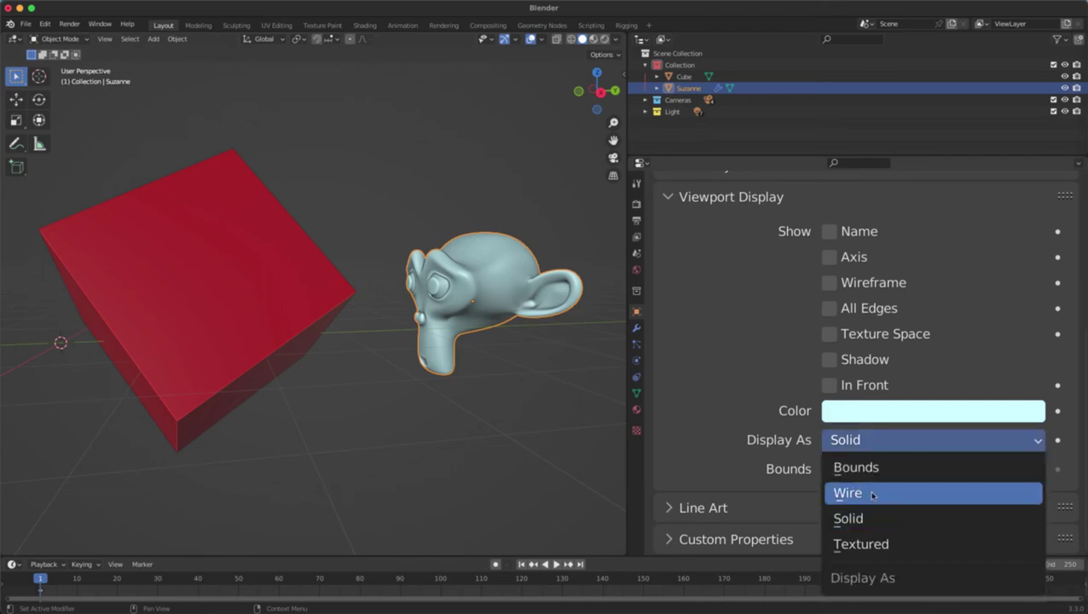
left_click(871, 495)
middle_click_drag(514, 302, 763, 342)
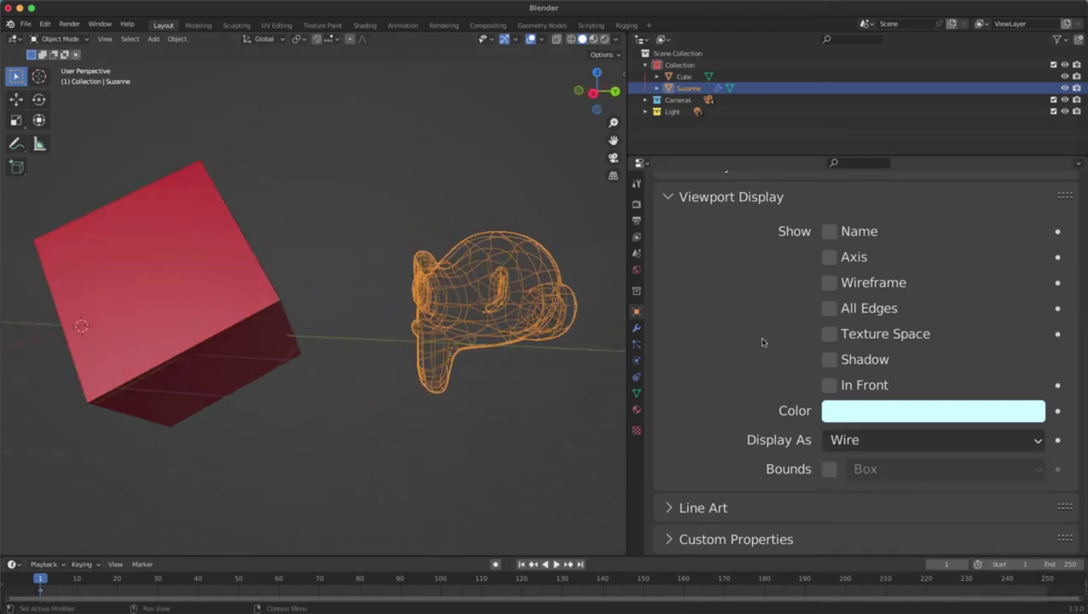
left_click(881, 442)
left_click(869, 512)
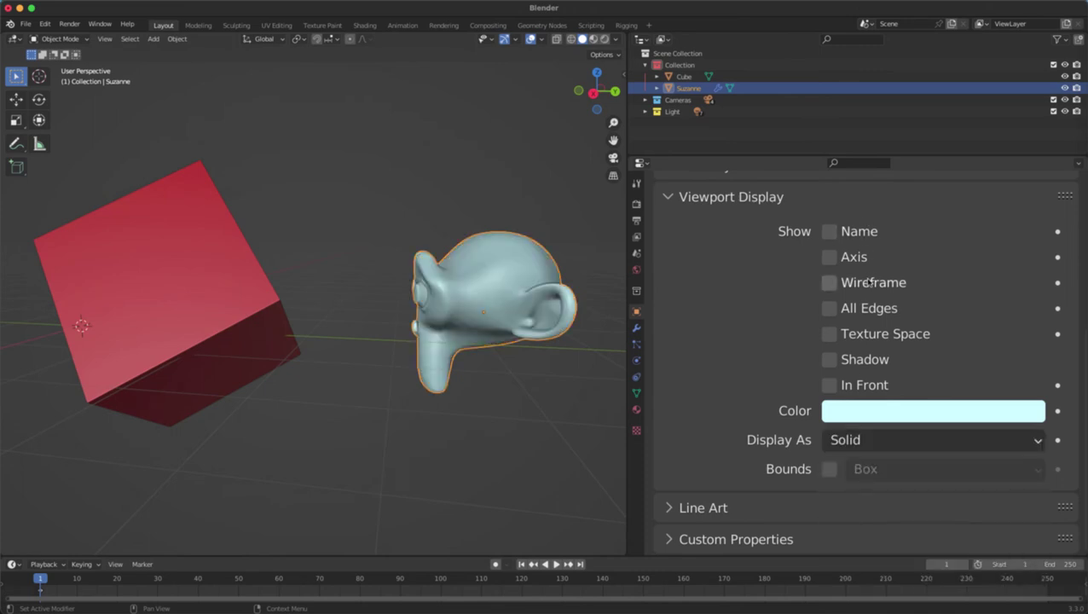
Step: Toggle the monkey head's Wireframe option on and off, and set its Display As option to Wire
left_click(828, 282)
left_click(828, 282)
left_click(857, 440)
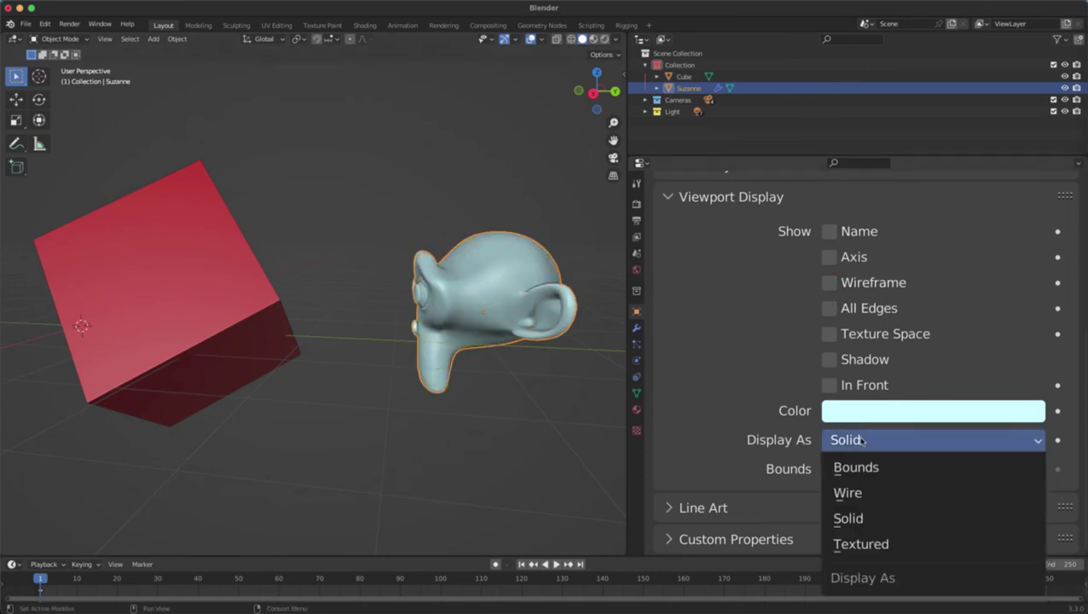
left_click(848, 493)
mouse_move(469, 407)
middle_mouse_down()
mouse_move(553, 413)
mouse_move(374, 381)
mouse_move(352, 400)
mouse_move(474, 393)
middle_mouse_up()
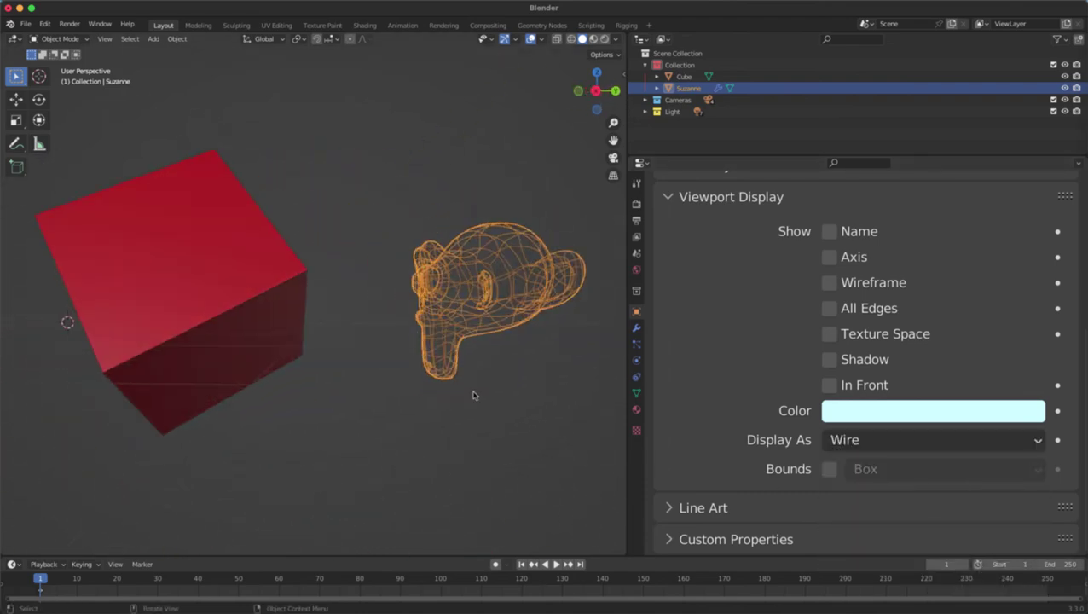
left_click(464, 269)
middle_click_drag(423, 216, 422, 295)
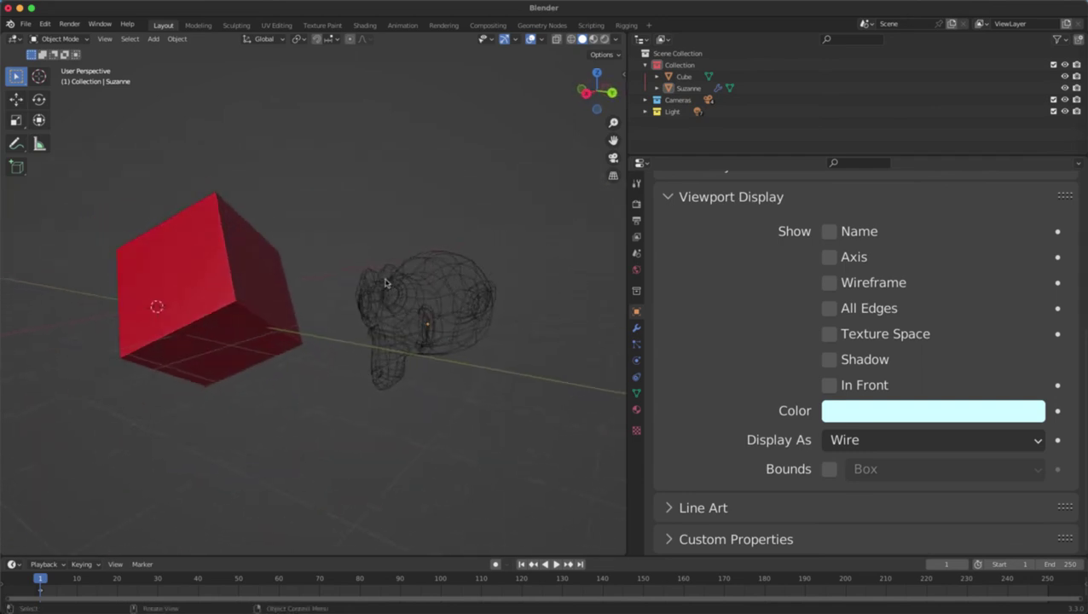
Step: Set the monkey head's Display As option to Bounds
left_click(852, 440)
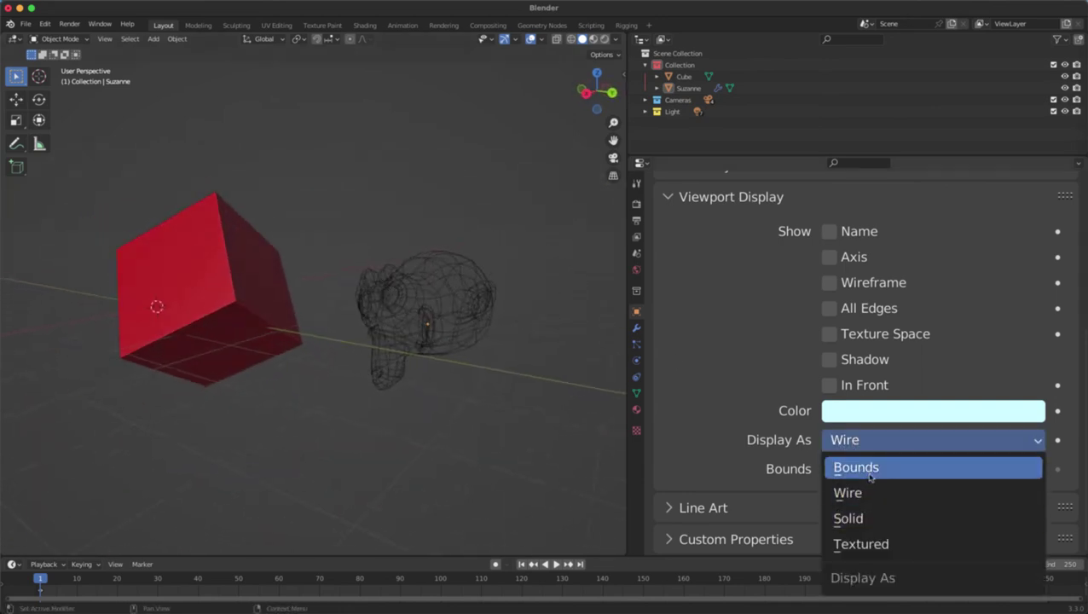
left_click(855, 467)
middle_click_drag(345, 328, 413, 279)
left_click(404, 290)
Step: Select the cube and set its Display As option to Bounds
left_click(282, 287)
left_click(860, 444)
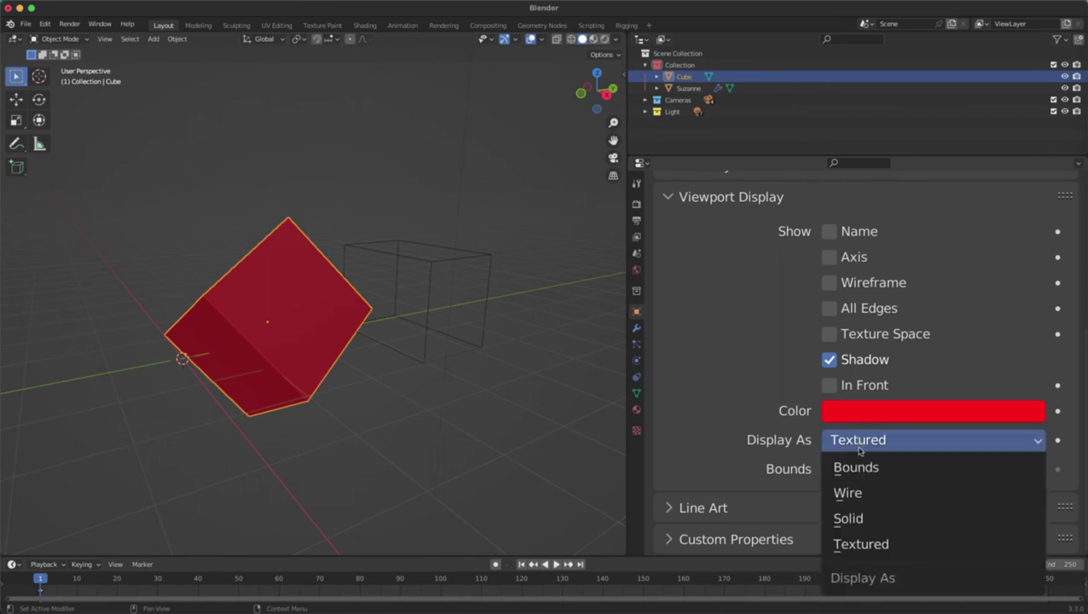
left_click(855, 467)
mouse_move(333, 340)
middle_mouse_down()
mouse_move(208, 336)
mouse_move(343, 342)
middle_mouse_up()
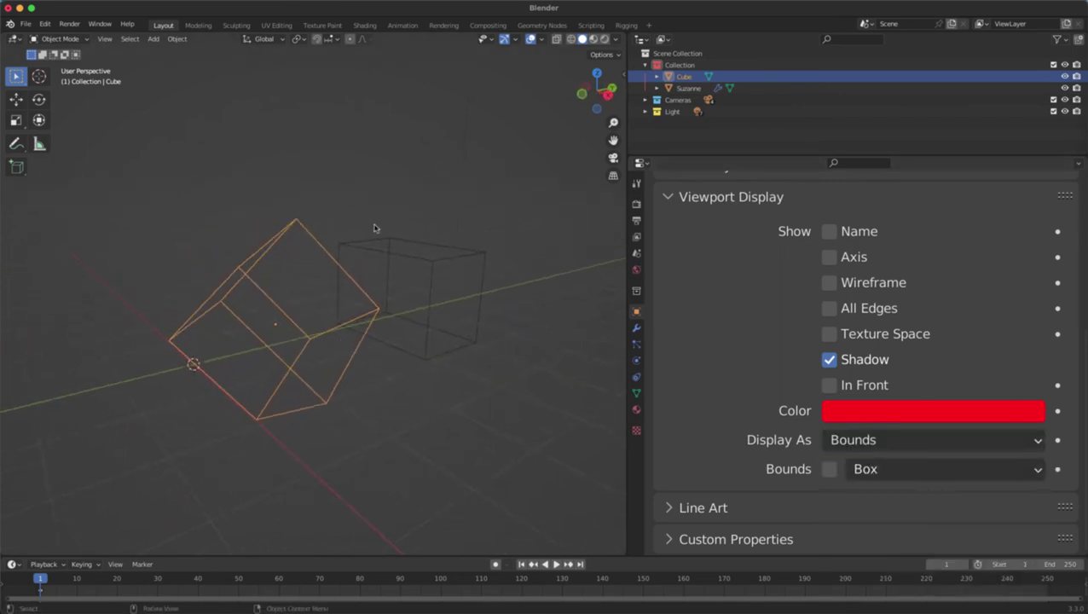
Step: Set the cube's Display As option to Solid and deselect the cube
left_click(903, 443)
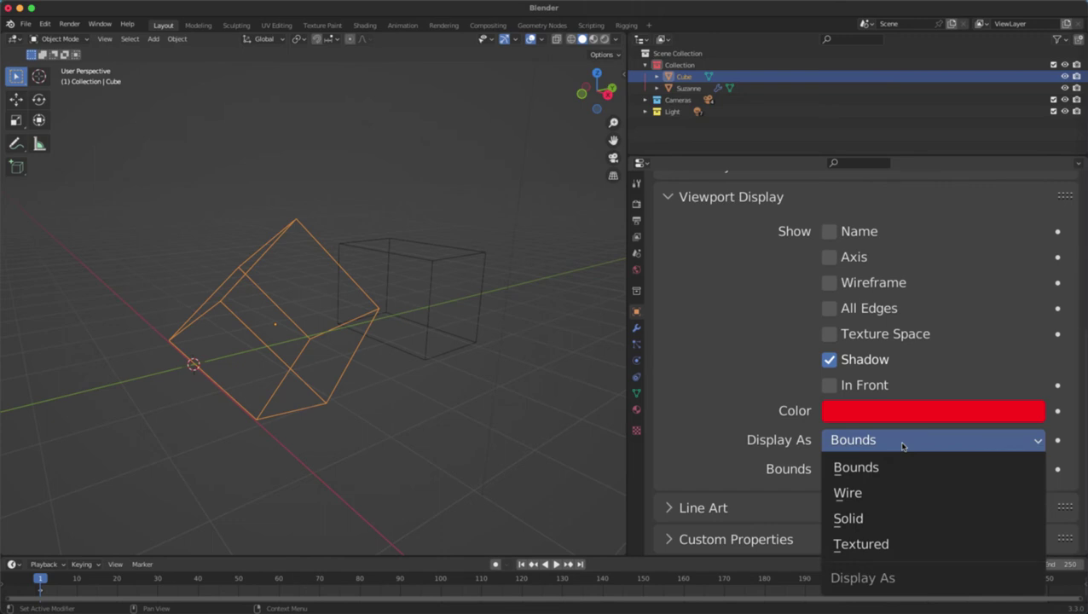
left_click(873, 521)
left_click(492, 305)
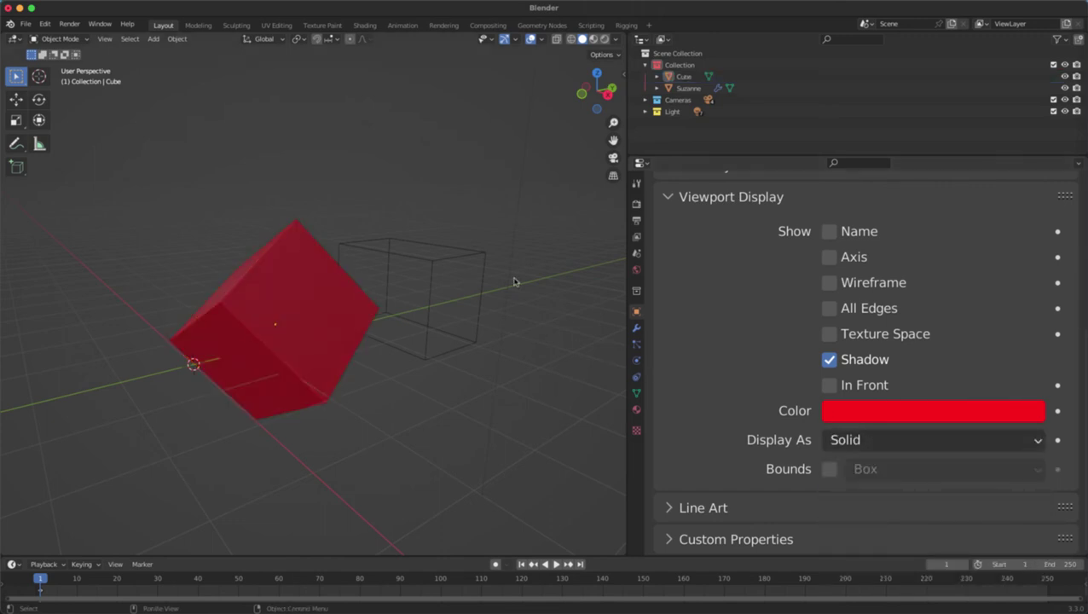
Step: Select the monkey head and set its Display As option to Solid
left_click(477, 255)
left_click(888, 441)
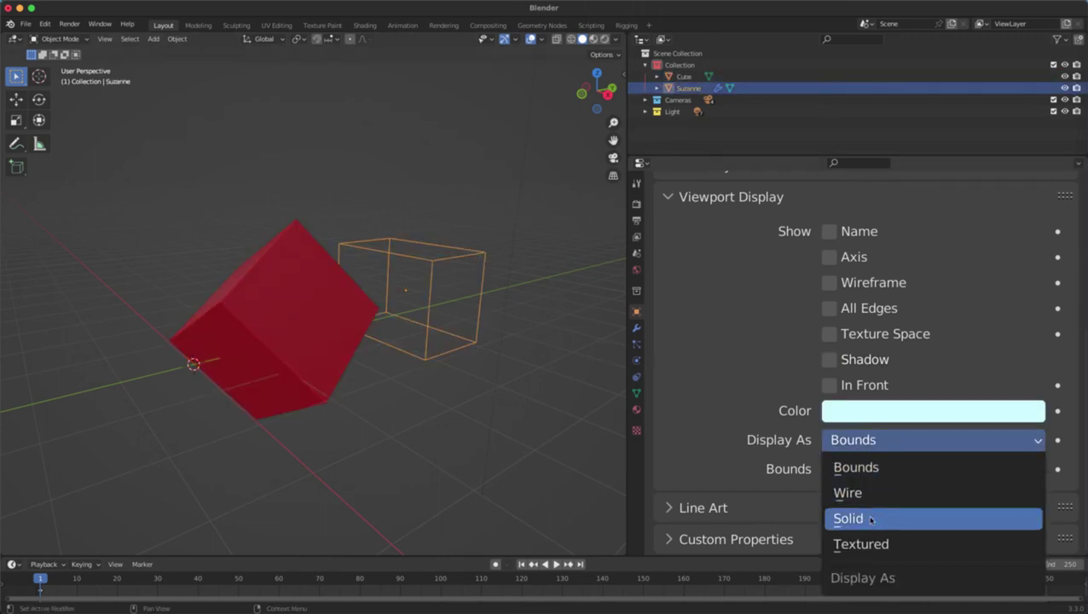
left_click(870, 519)
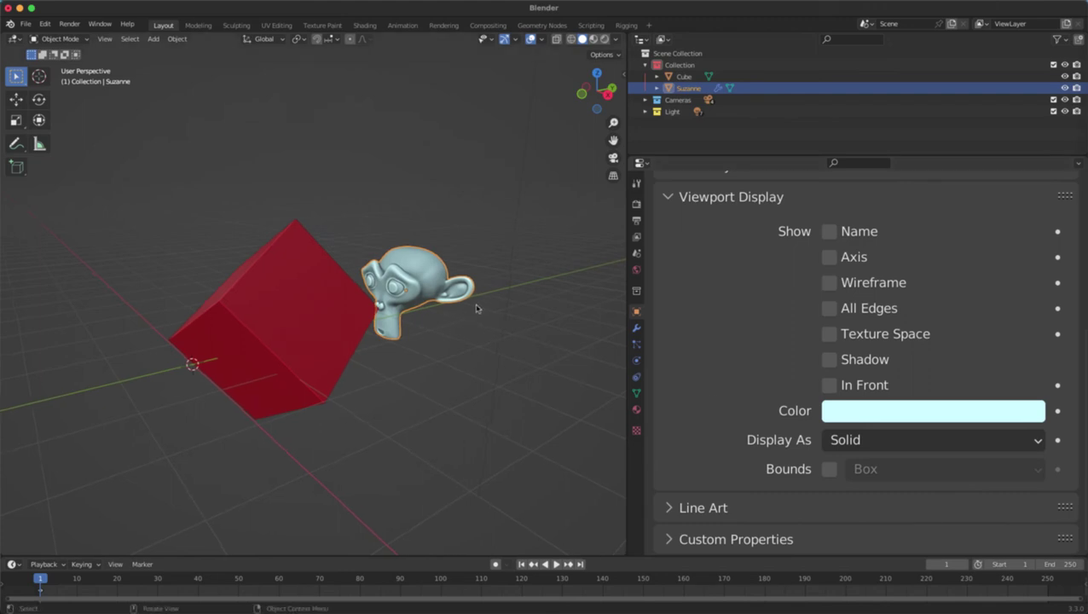
middle_click_drag(478, 310, 471, 307)
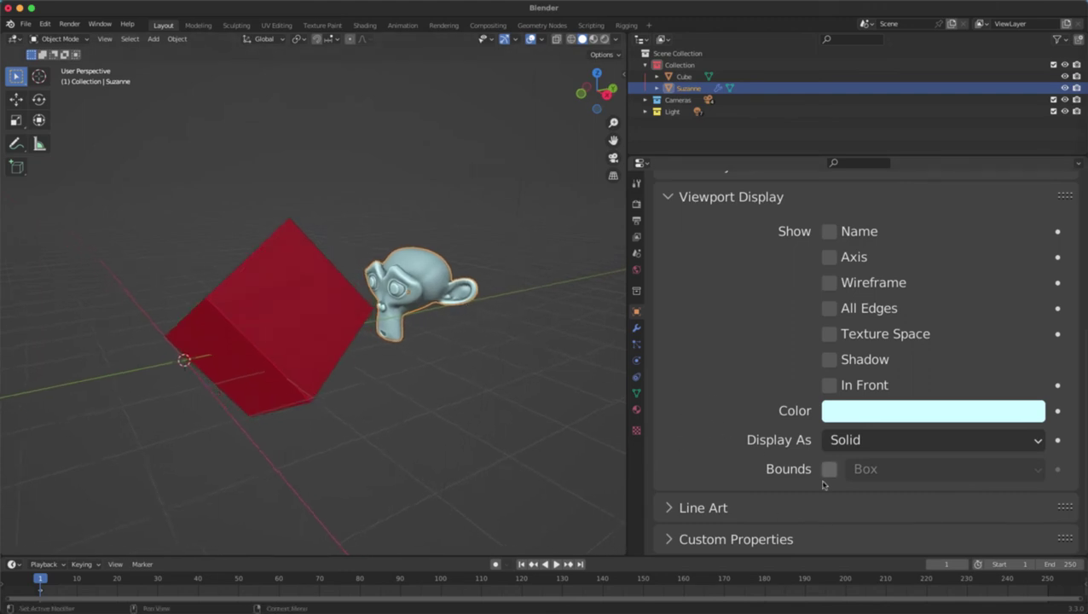
Step: Set the monkey head's Display As option to Bounds and enable its Bounds option
left_click(843, 442)
left_click(853, 467)
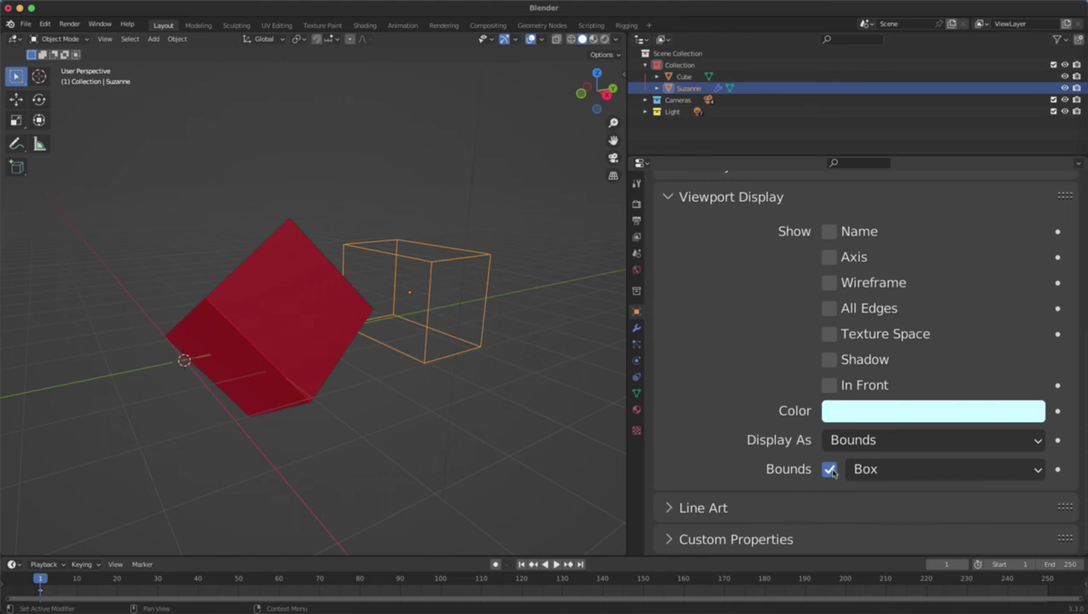
Step: Try the Capsule, Cone, Cylinder and Sphere bounds types on the monkey head, restore Box, and disable the Bounds option
left_click(869, 469)
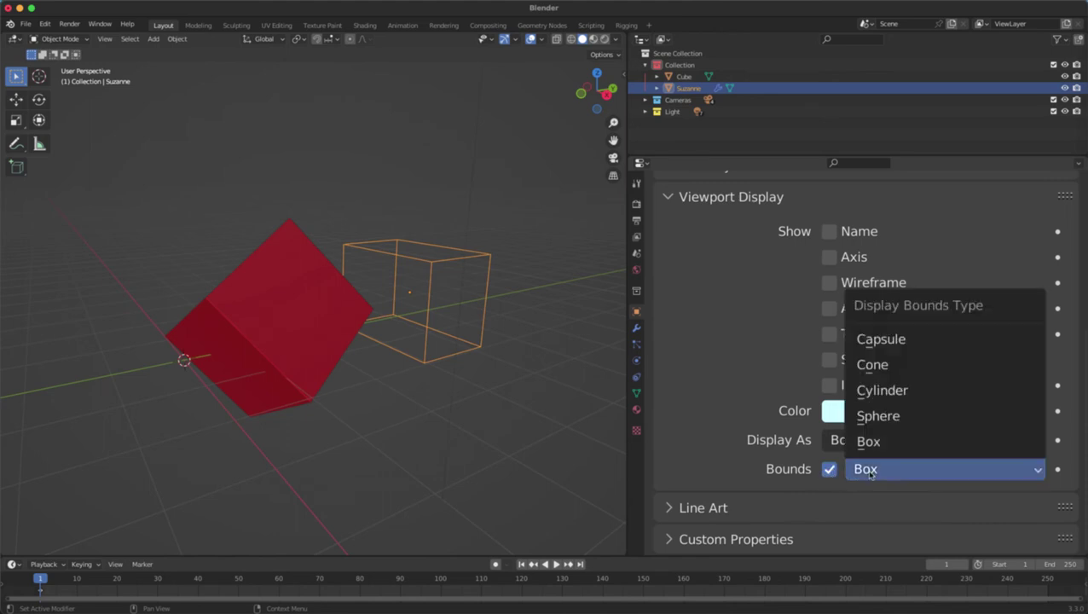
left_click(904, 350)
left_click(891, 468)
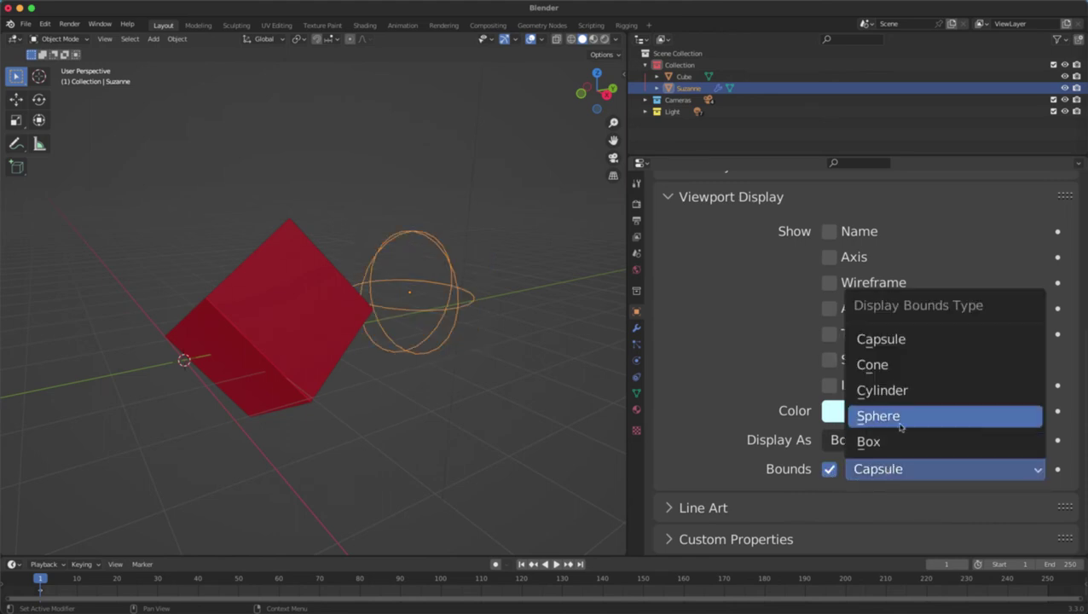
left_click(900, 365)
left_click(911, 467)
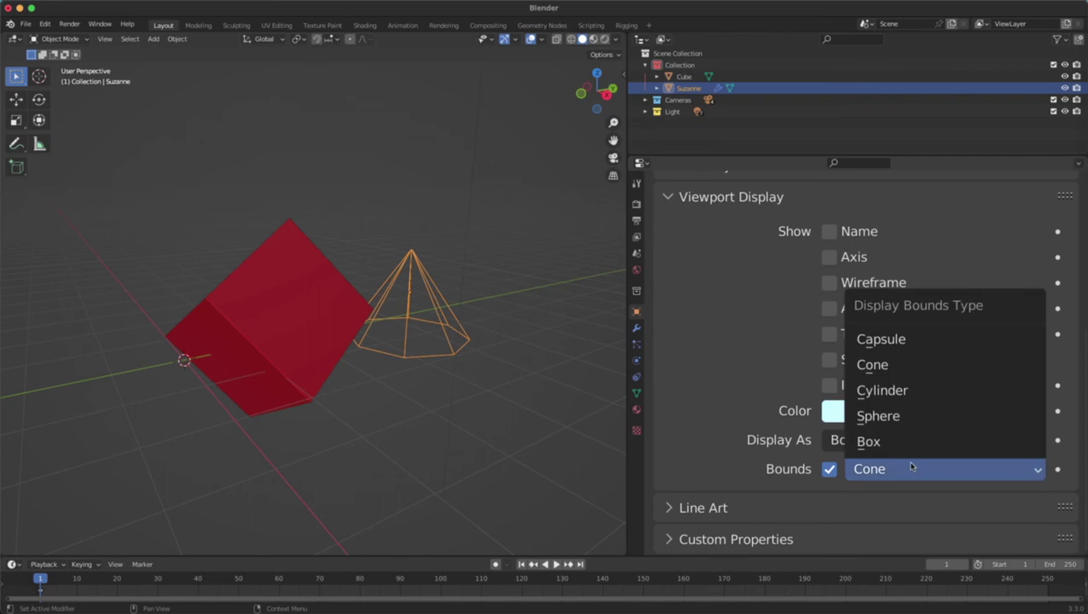
left_click(895, 389)
left_click(878, 469)
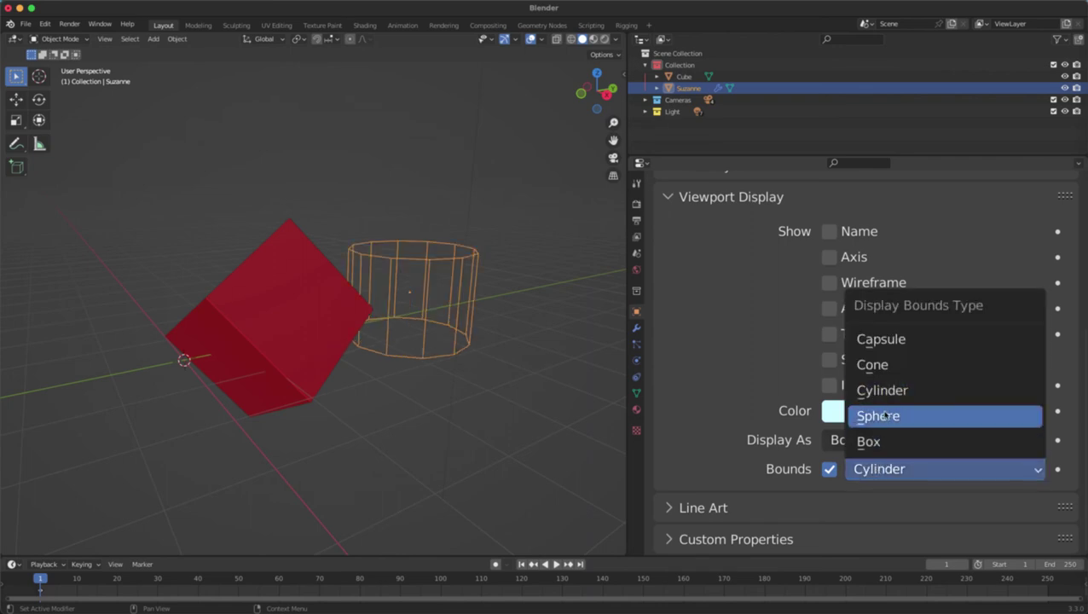
left_click(883, 414)
left_click(889, 468)
left_click(893, 440)
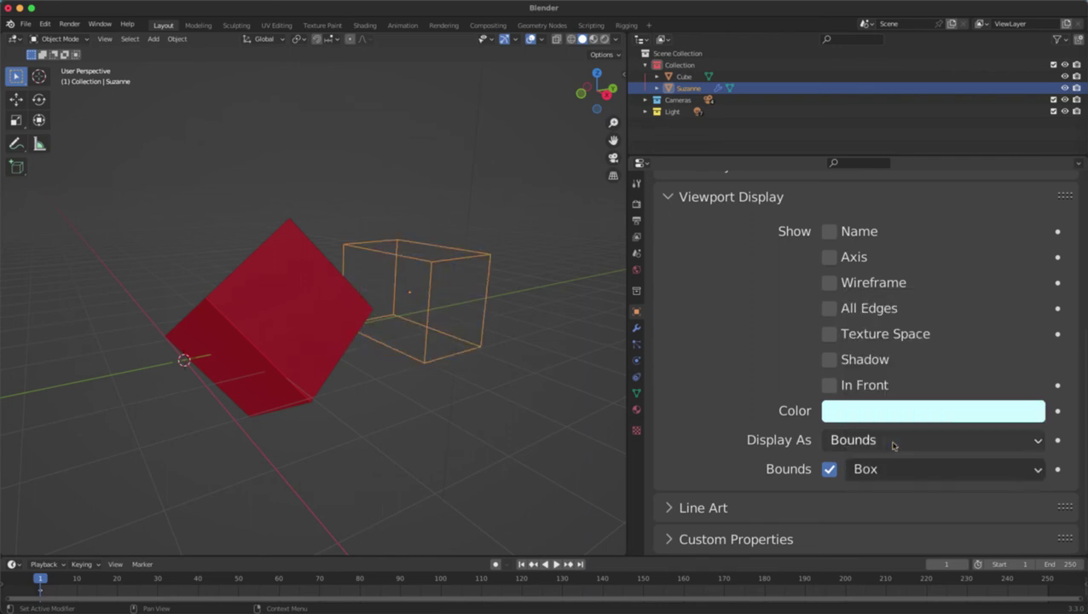
left_click(829, 469)
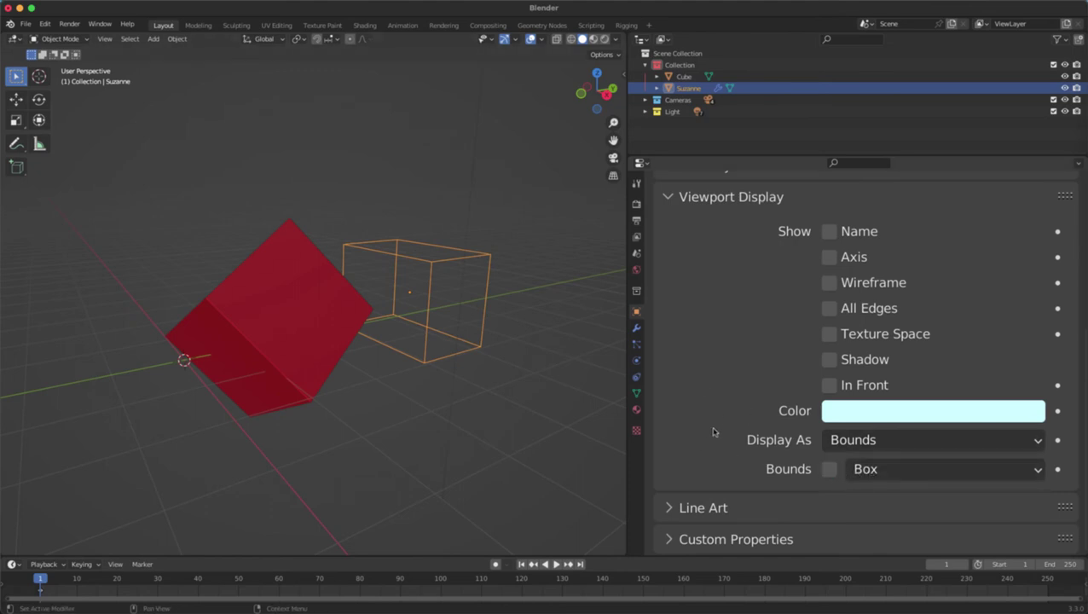
Step: Expand the monkey head's Line Art settings to view them, and collapse them again
left_click(698, 507)
scroll(699, 429, "down", 3)
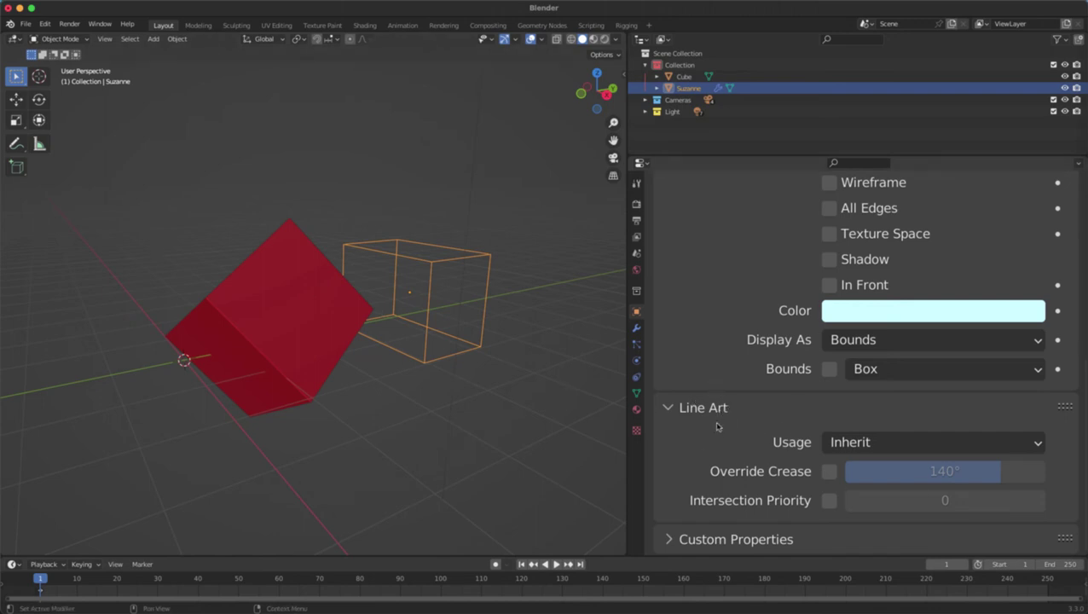
left_click(679, 408)
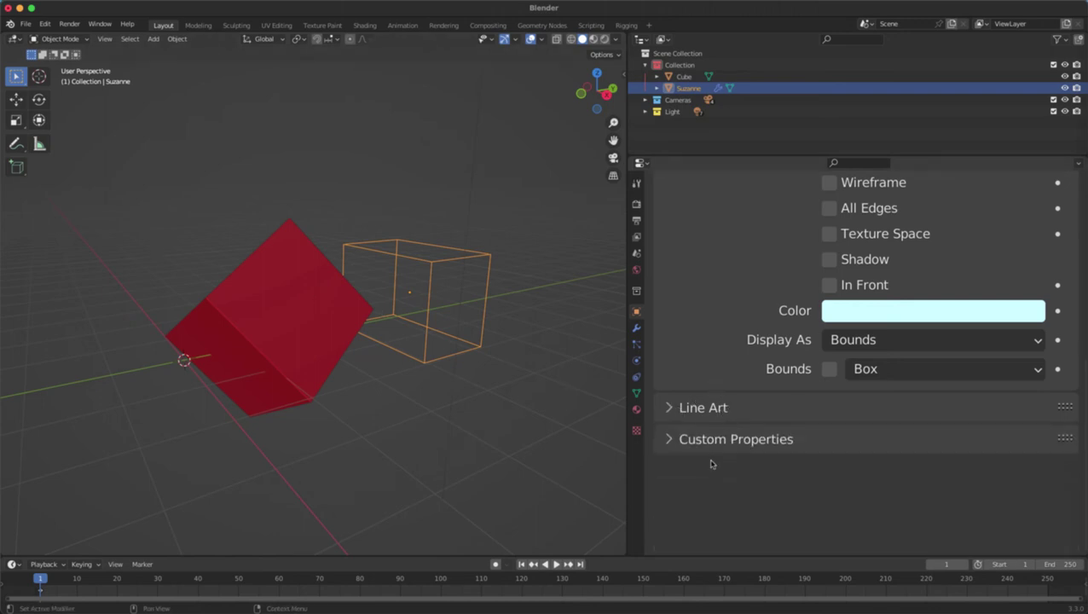
Step: Add a new custom property to the monkey head and remove it again
left_click(688, 444)
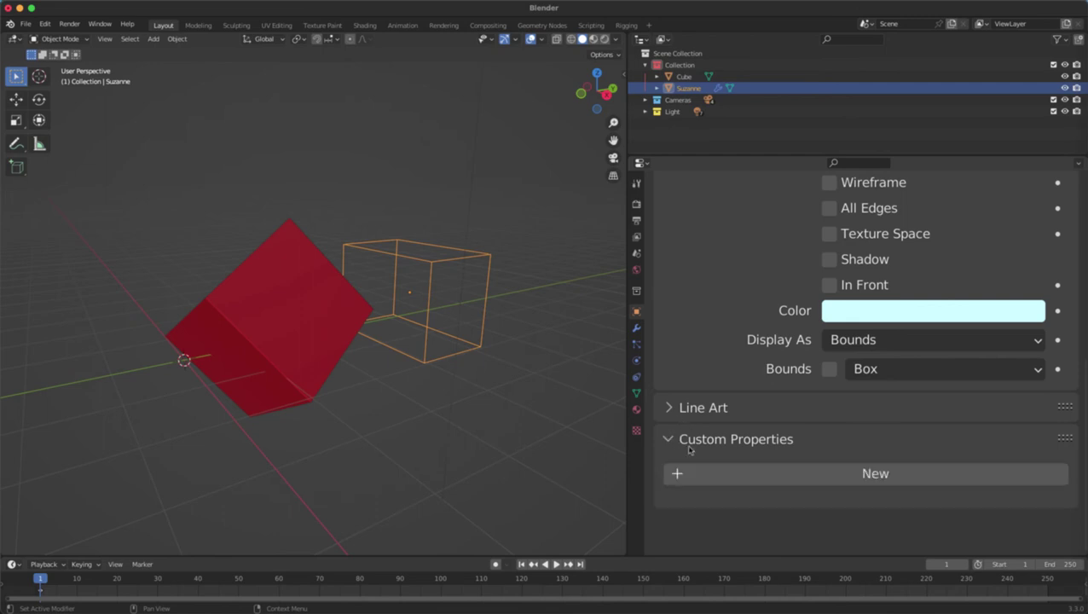
left_click(801, 479)
left_click(1057, 517)
Step: Collapse the Viewport Display and Custom Properties sections of the monkey head's object properties
scroll(788, 393, "up", 5)
left_click(700, 261)
left_click(668, 323)
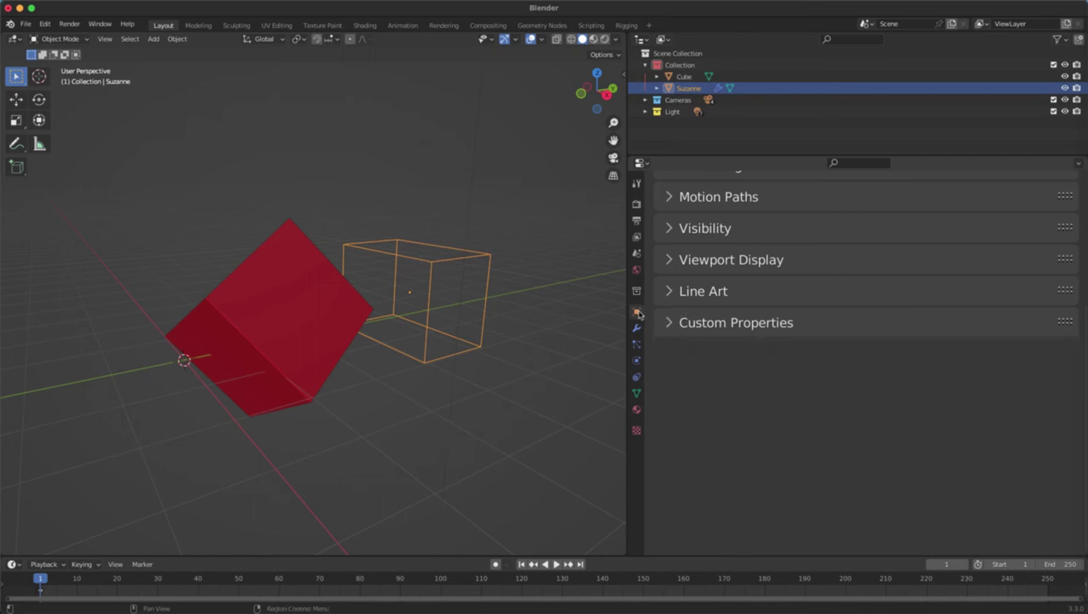
Step: Select the light and the monkey head in turn to compare which object property sections each offers, including Instancing
middle_click_drag(612, 315, 433, 325)
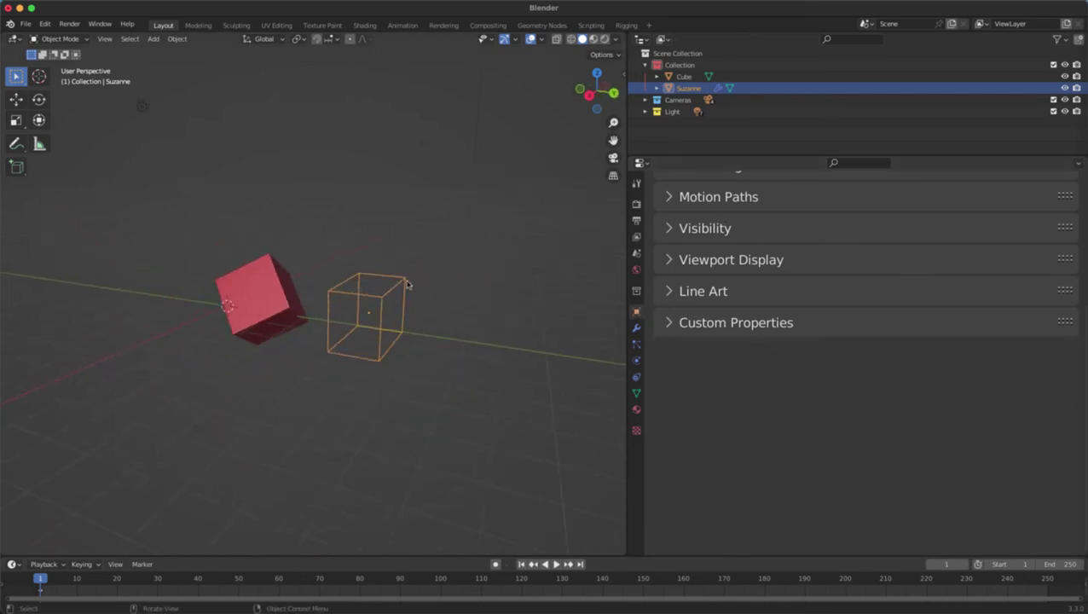
middle_click_drag(406, 283, 417, 315)
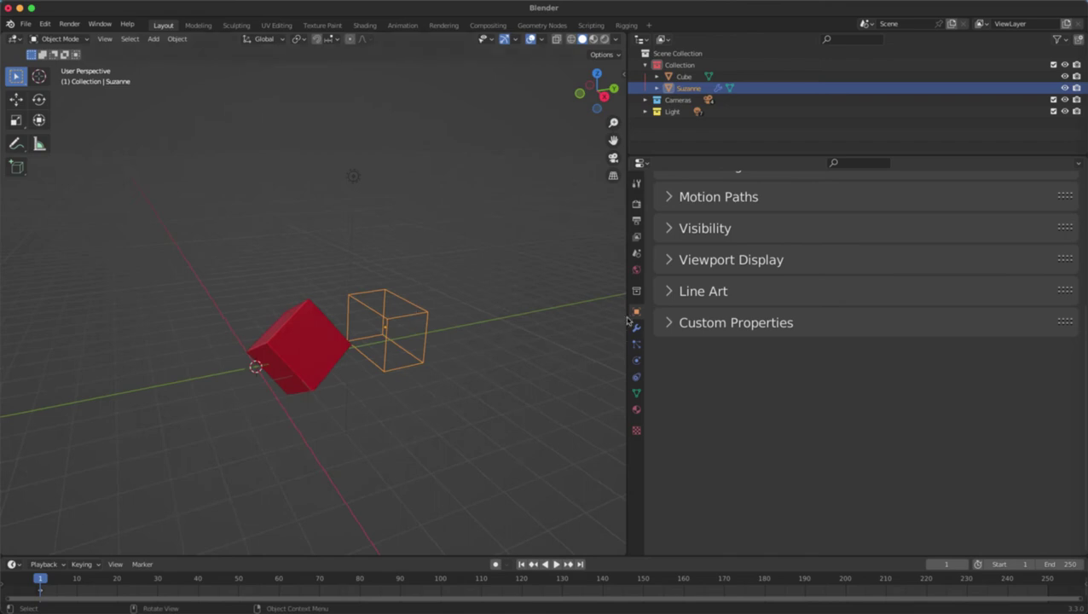
scroll(702, 318, "up", 5)
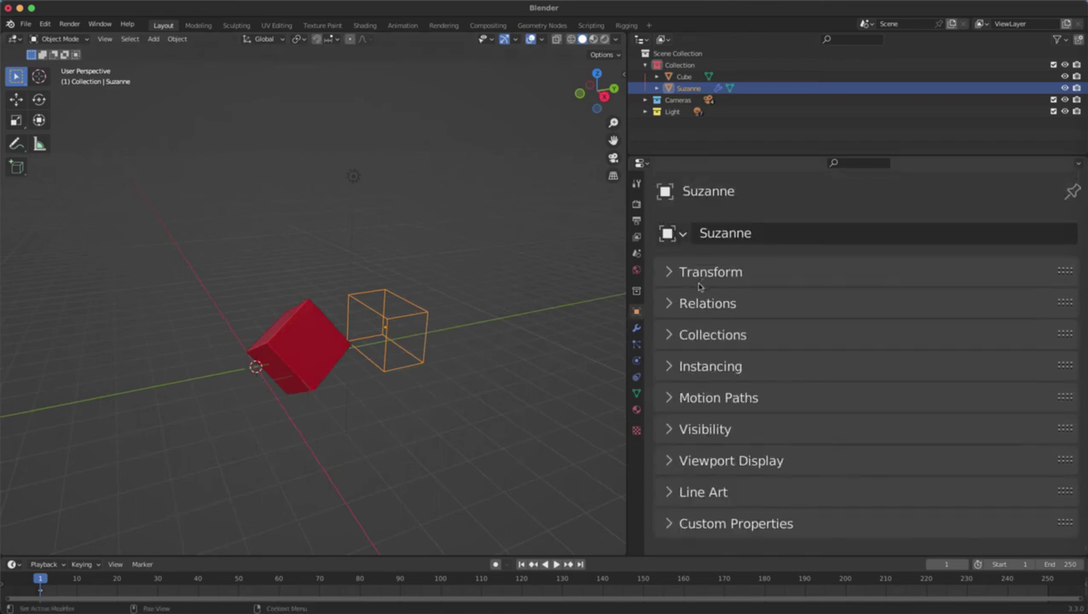
left_click(355, 177)
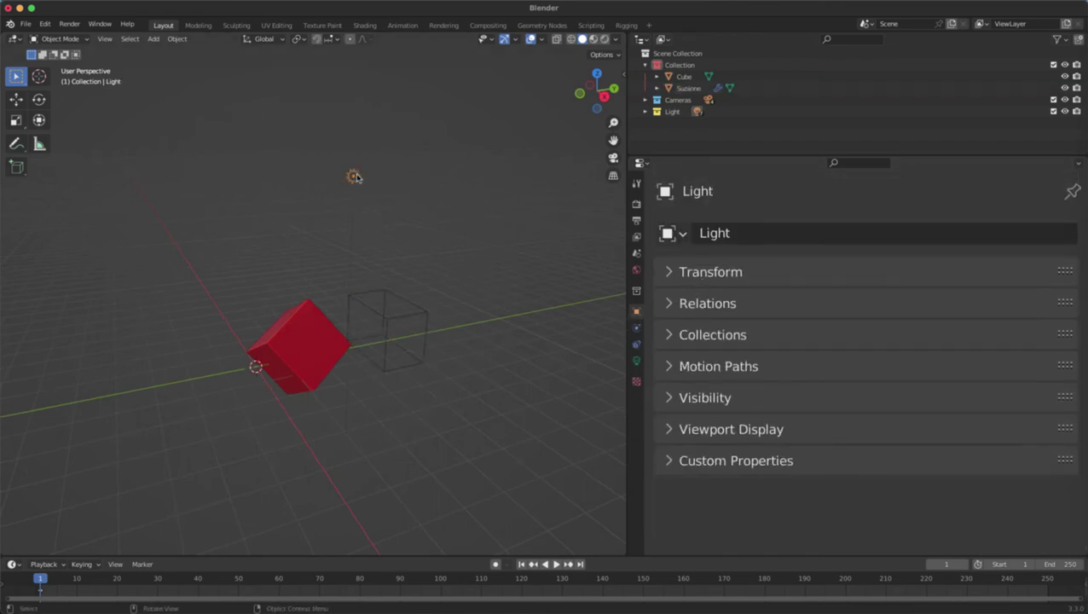
left_click_drag(375, 162, 300, 208)
left_click(396, 311)
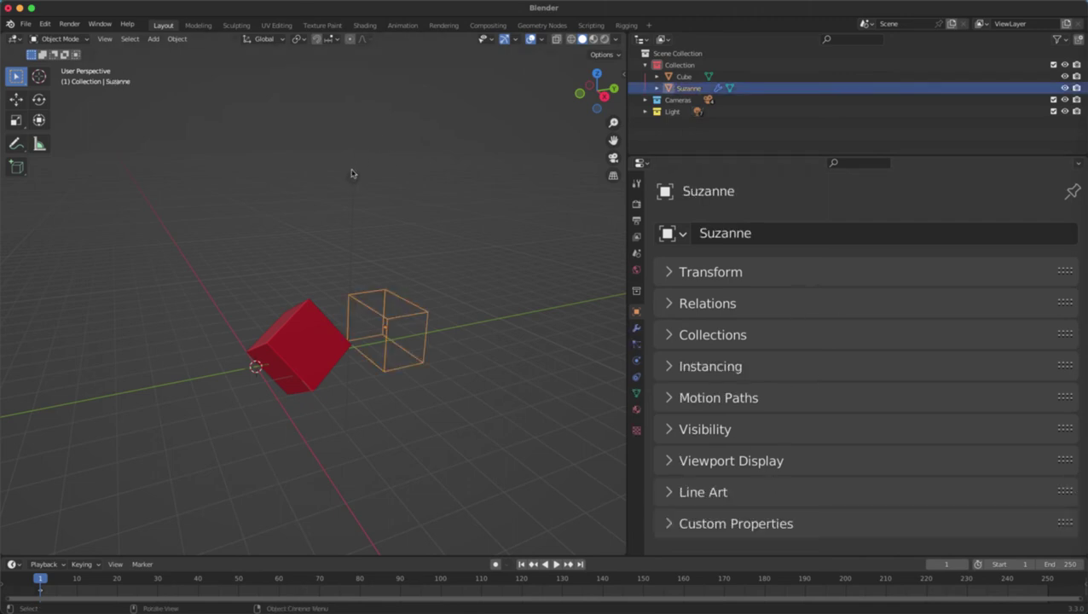
left_click(352, 175)
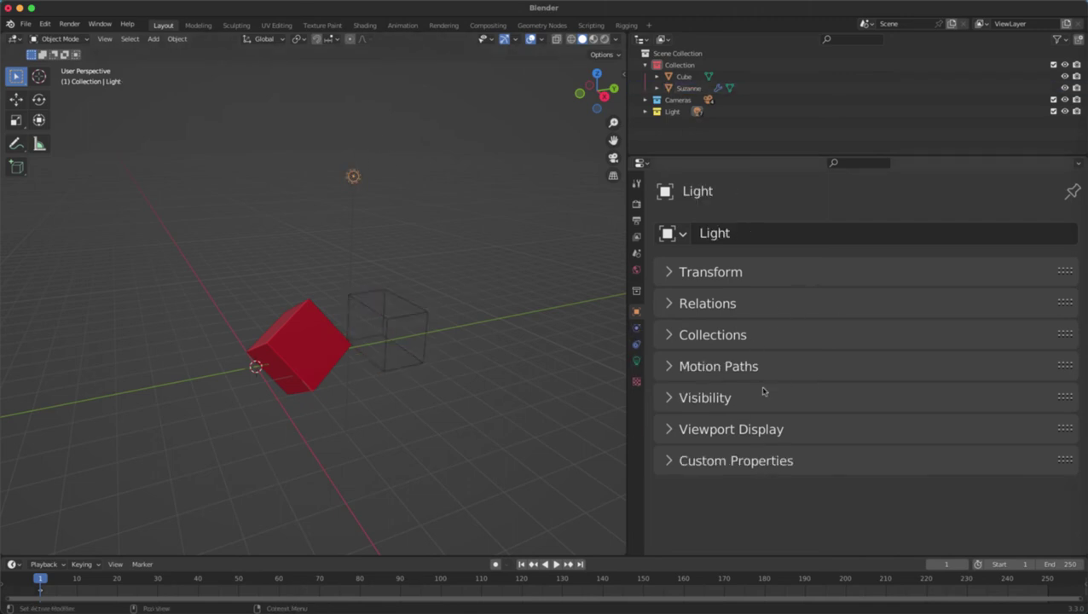
left_click(430, 318)
left_click(688, 367)
left_click(688, 367)
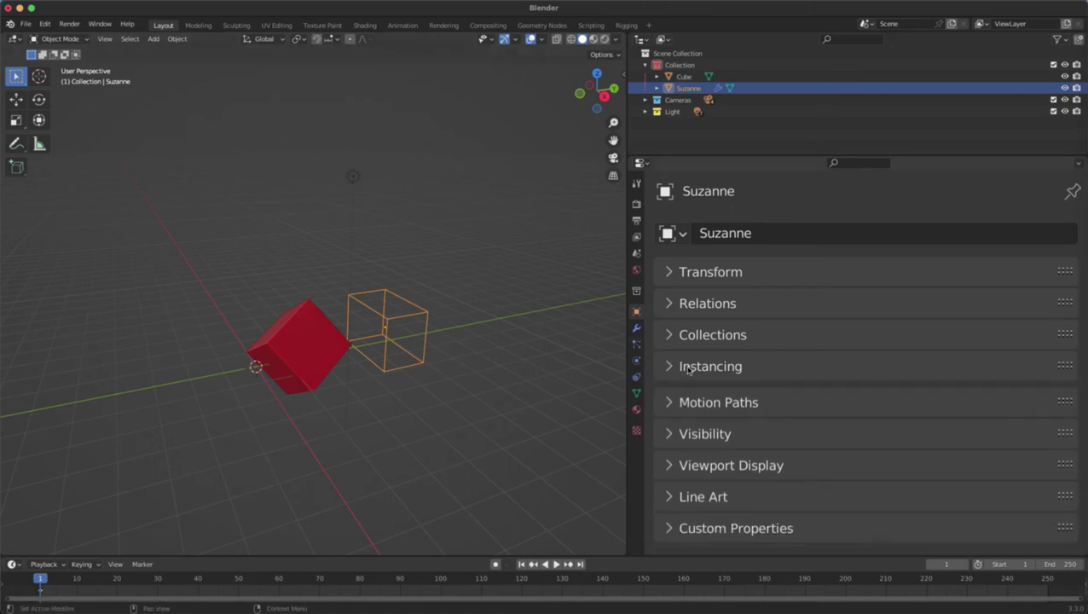
left_click(358, 177)
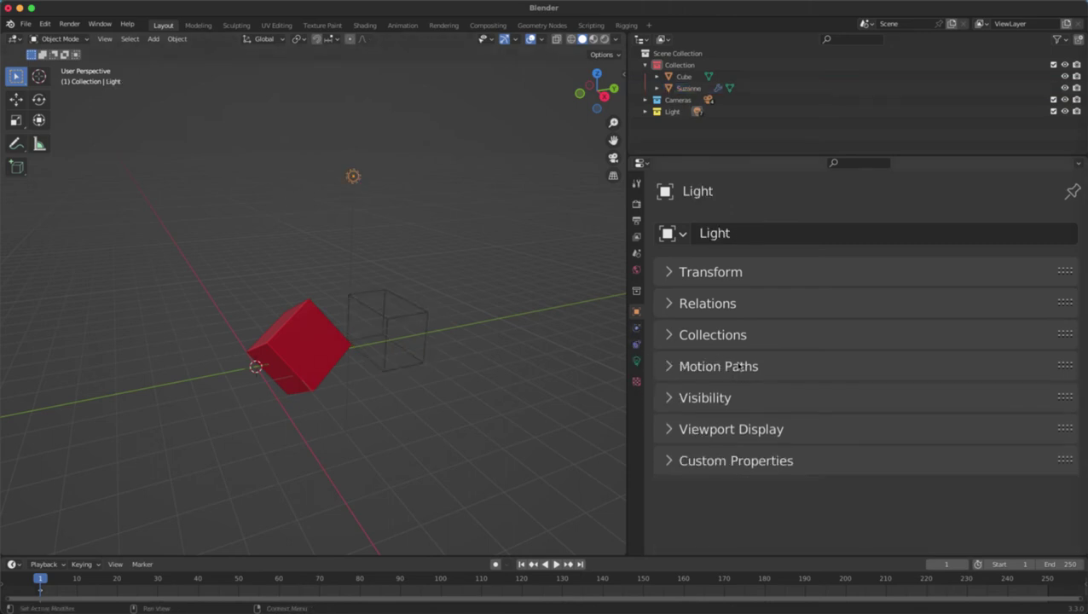
Step: Select the perspective camera and examine its object property sections
middle_click_drag(473, 339, 306, 317)
left_click(120, 316)
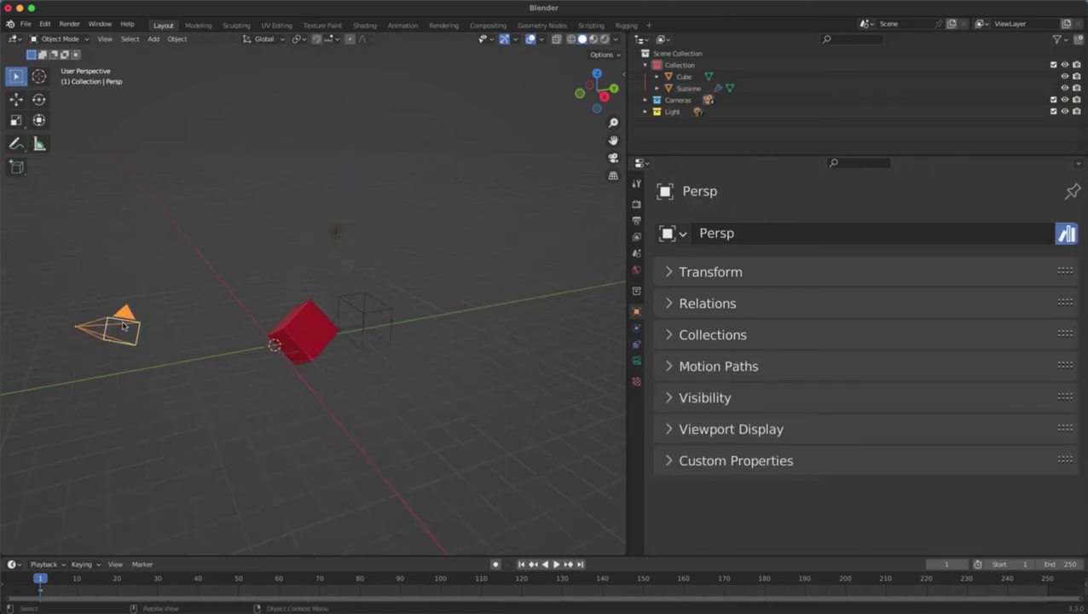
middle_click_drag(123, 320, 222, 315)
Step: Add a Grease Pencil object to the scene and move it along the X axis
mouse_move(349, 267)
middle_mouse_down()
mouse_move(243, 271)
mouse_move(349, 266)
middle_mouse_up()
key("shift+a")
mouse_move(347, 271)
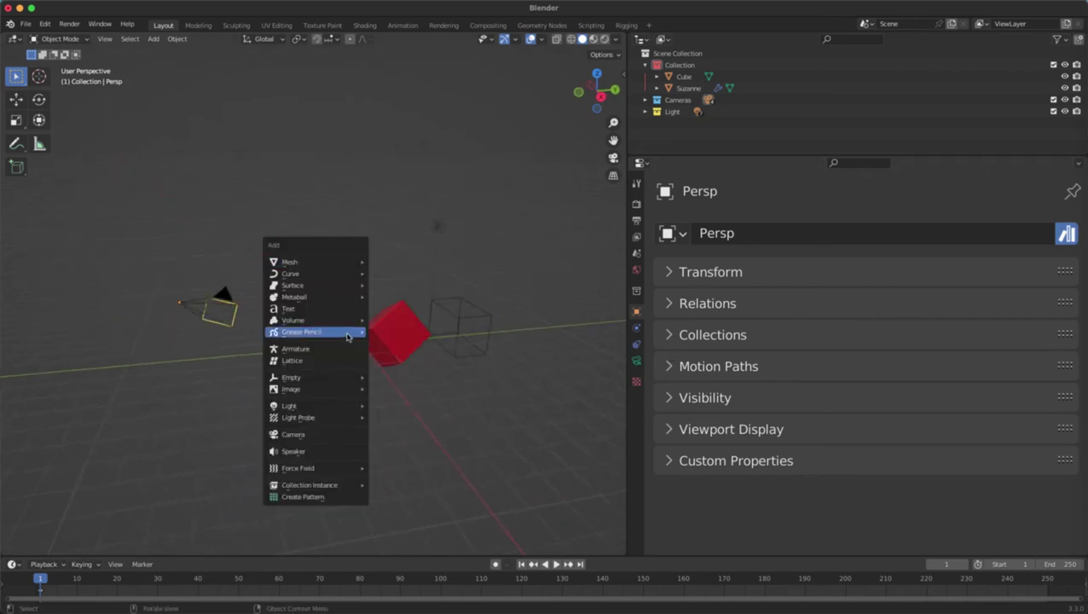
mouse_move(350, 331)
left_click(409, 329)
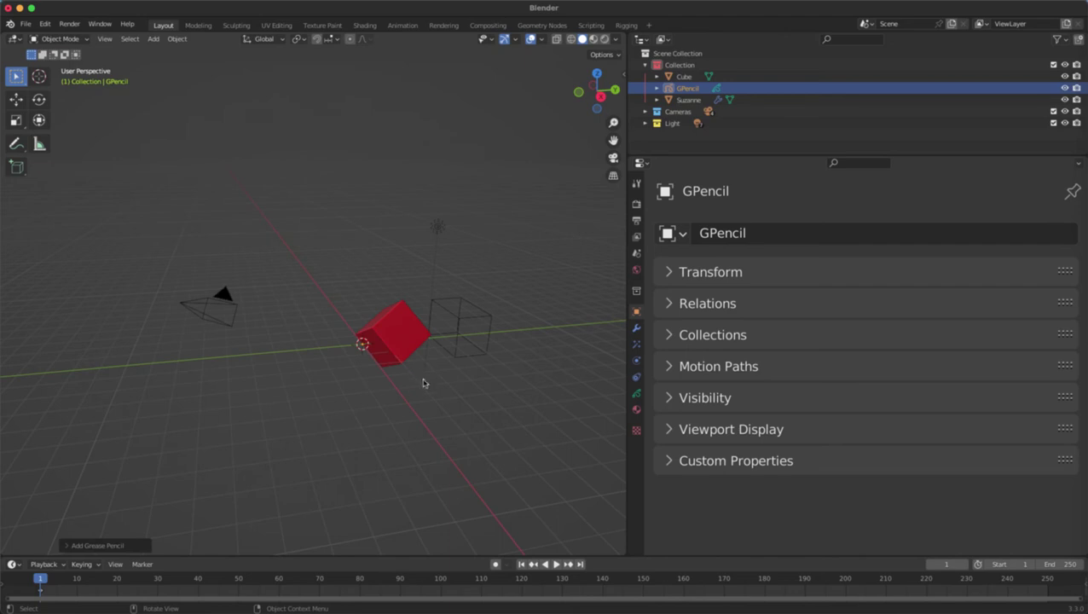
key("g")
key("x")
left_click(393, 338)
Step: Add an armature to the scene and move it away from the red cube
middle_click_drag(381, 257, 420, 281)
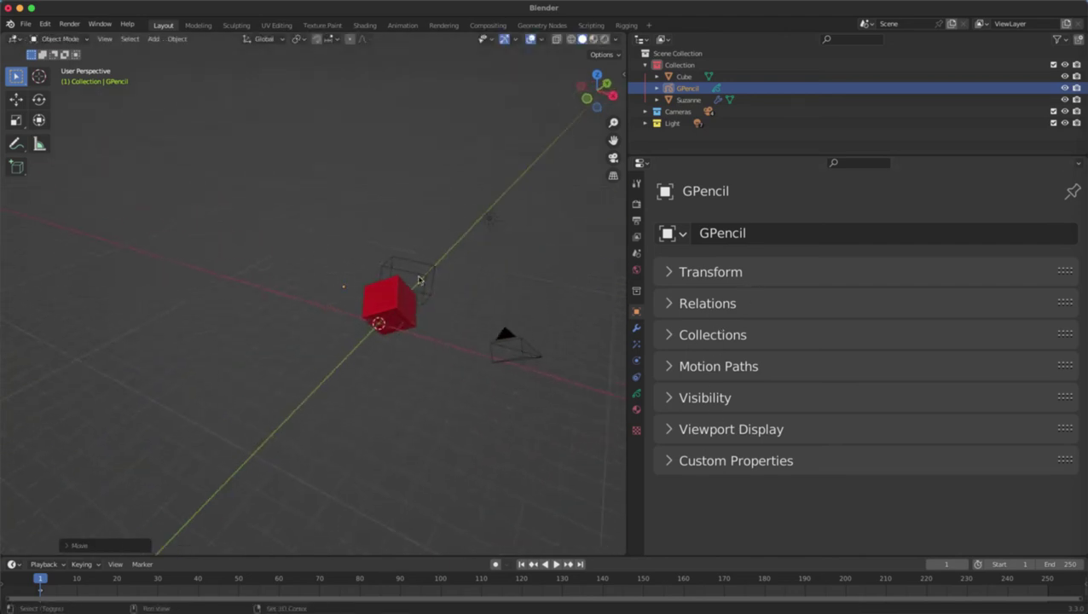
key("shift+a")
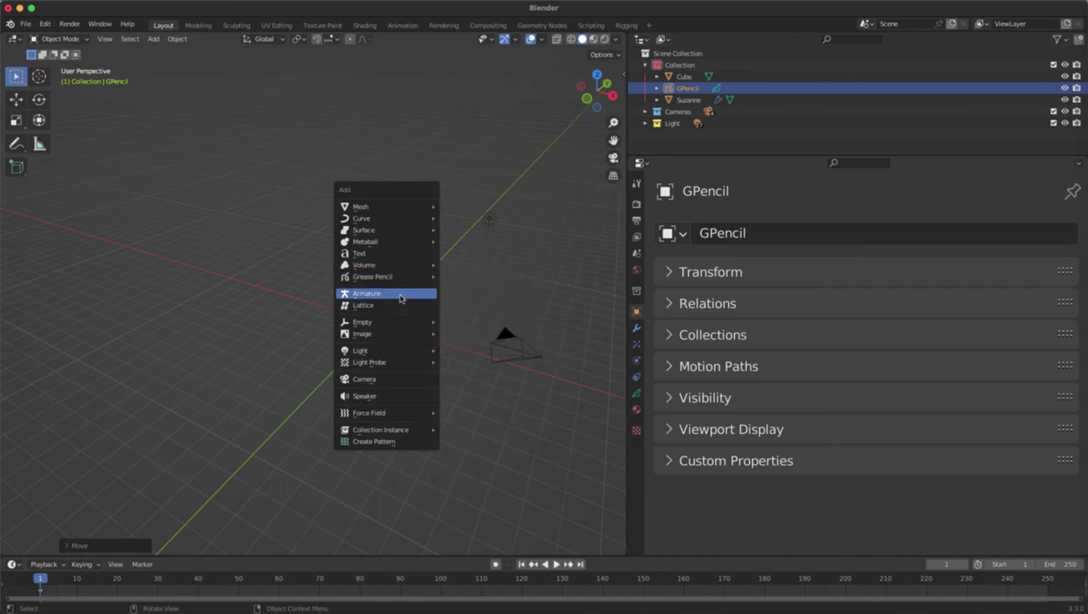
left_click(399, 297)
mouse_move(400, 297)
middle_mouse_down()
mouse_move(348, 292)
mouse_move(406, 315)
middle_mouse_up()
key("g")
left_click(376, 295)
scroll(406, 316, "up", 3)
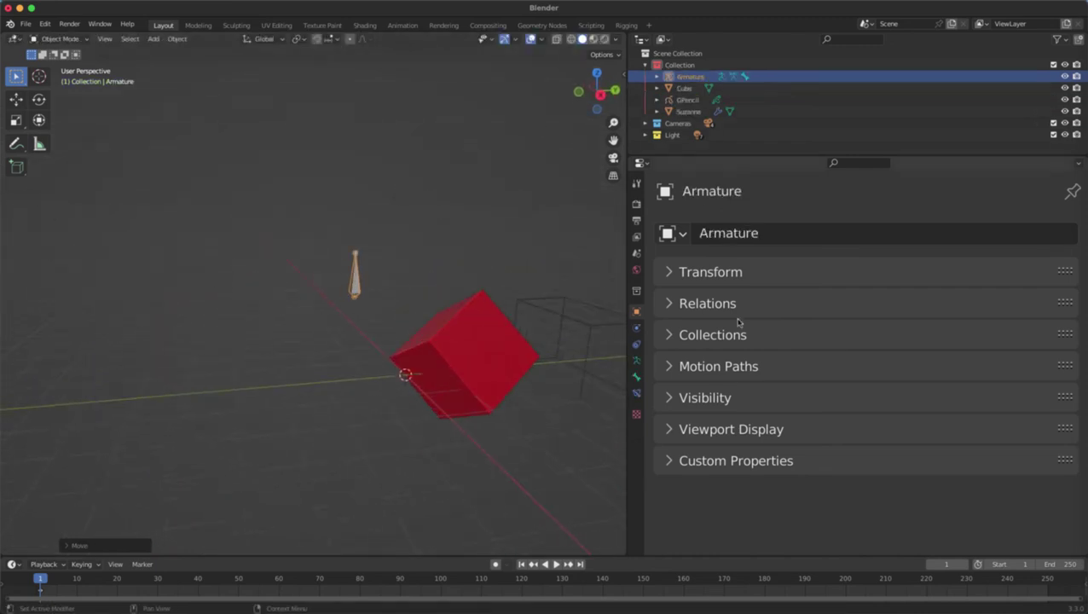
Step: Expand and collapse the armature's Visibility, Motion Paths and Collections sections, and compare its object property sections with the cube's
left_click(683, 397)
left_click(683, 397)
left_click(682, 367)
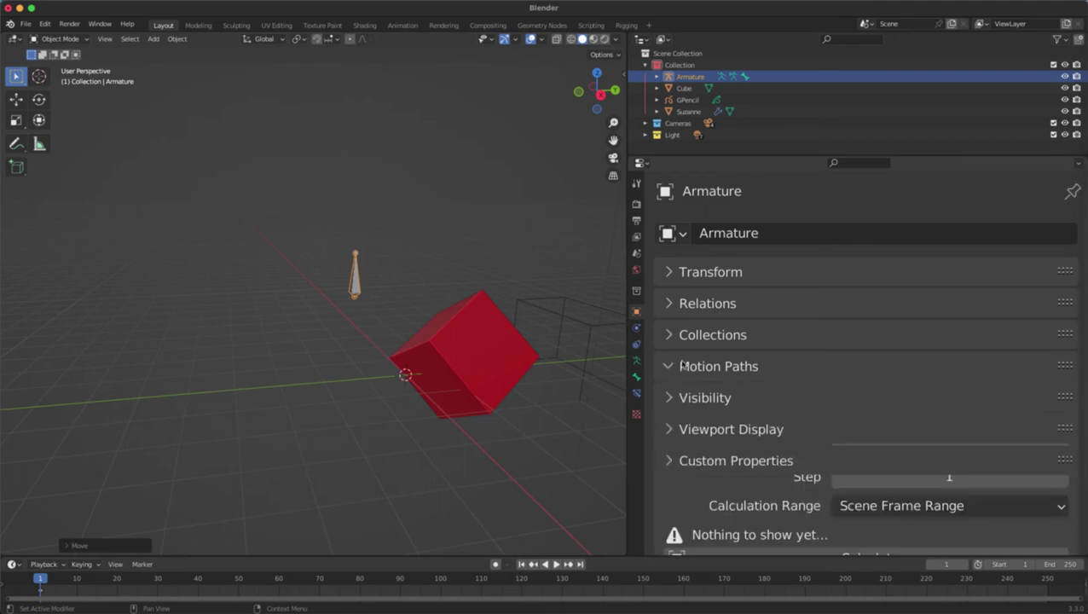
left_click(683, 366)
left_click(684, 337)
left_click(685, 335)
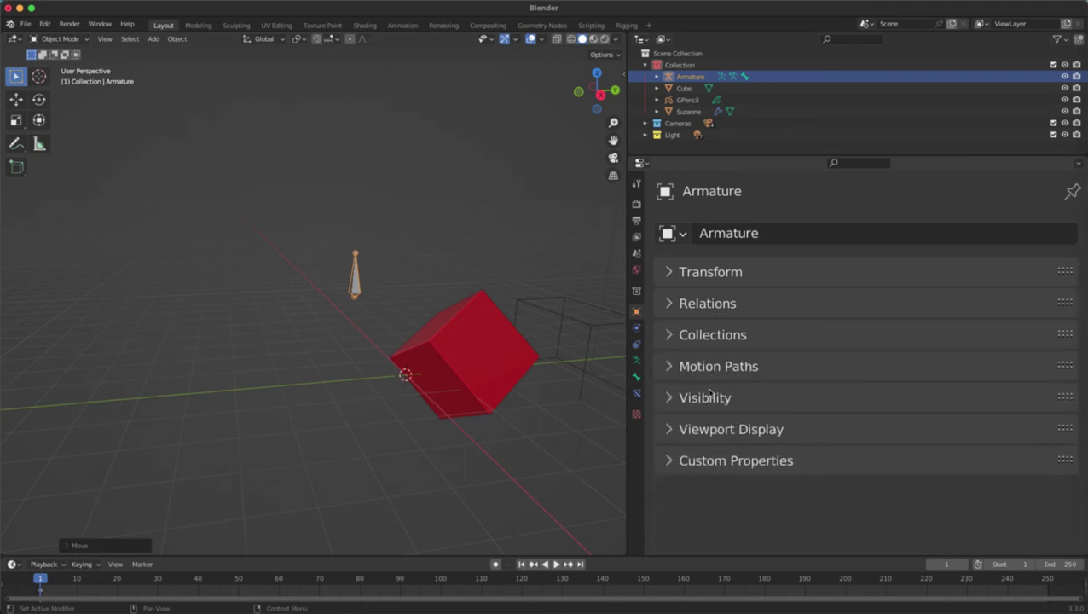
left_click(483, 342)
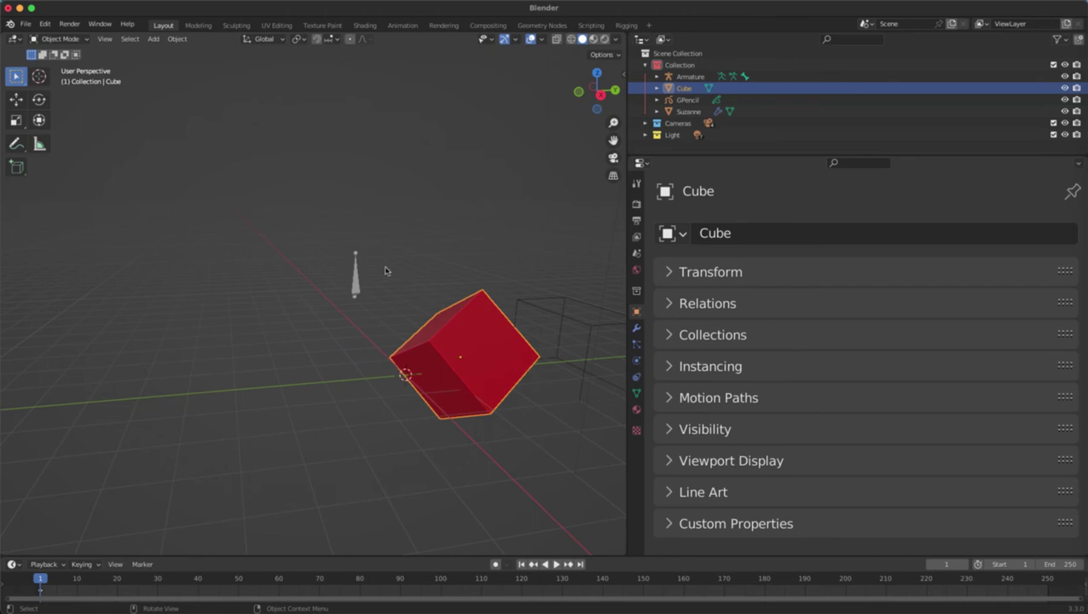
left_click(354, 265)
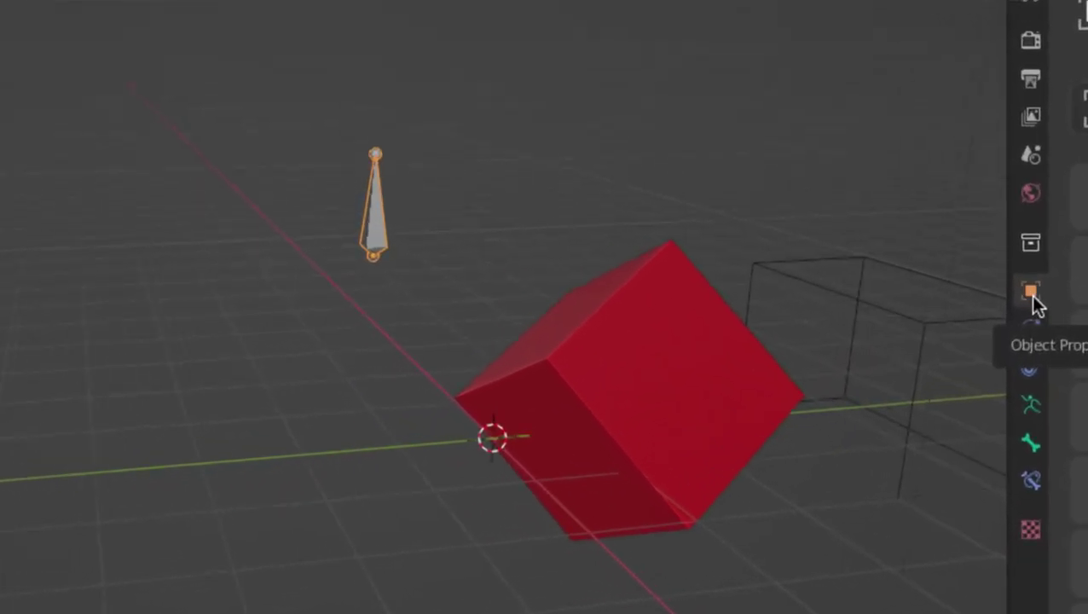
Step: Select the cube, monkey head, light, camera and armature in turn to compare which property categories each object offers
left_click(709, 346)
left_click(817, 301)
scroll(819, 298, "down", 3)
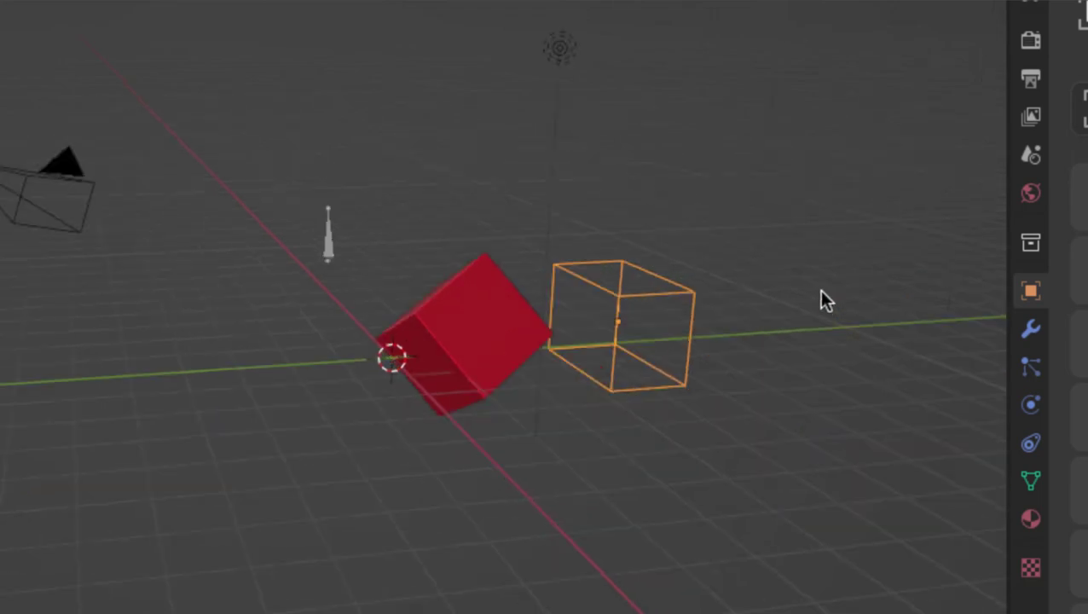
left_click(560, 49)
left_click(83, 169)
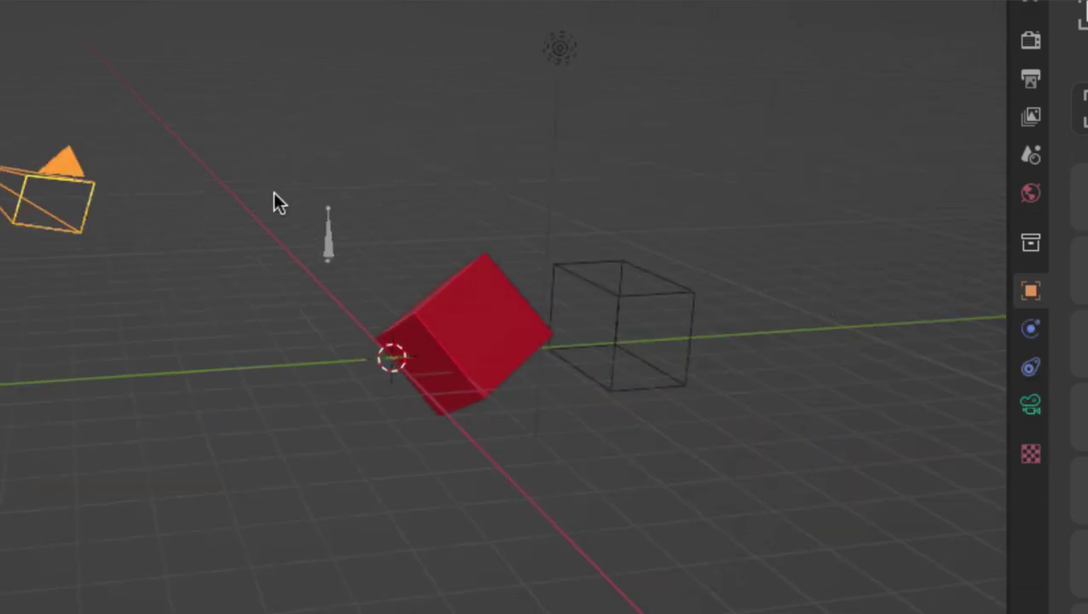
left_click(327, 234)
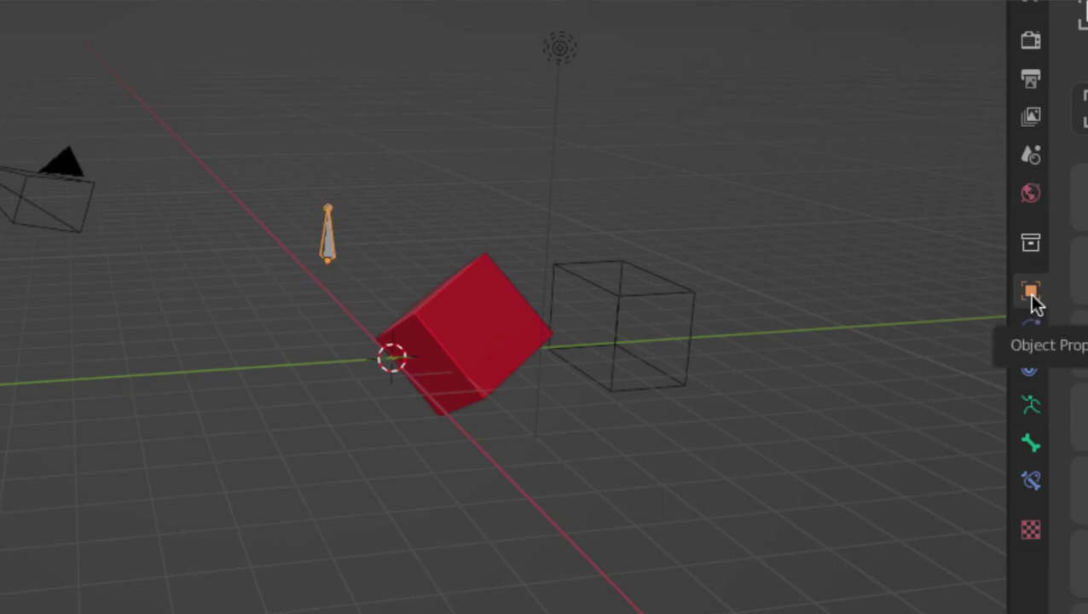
Step: Switch between the cube, armature, monkey head and light again to compare the modifier, data and material categories
left_click(443, 294)
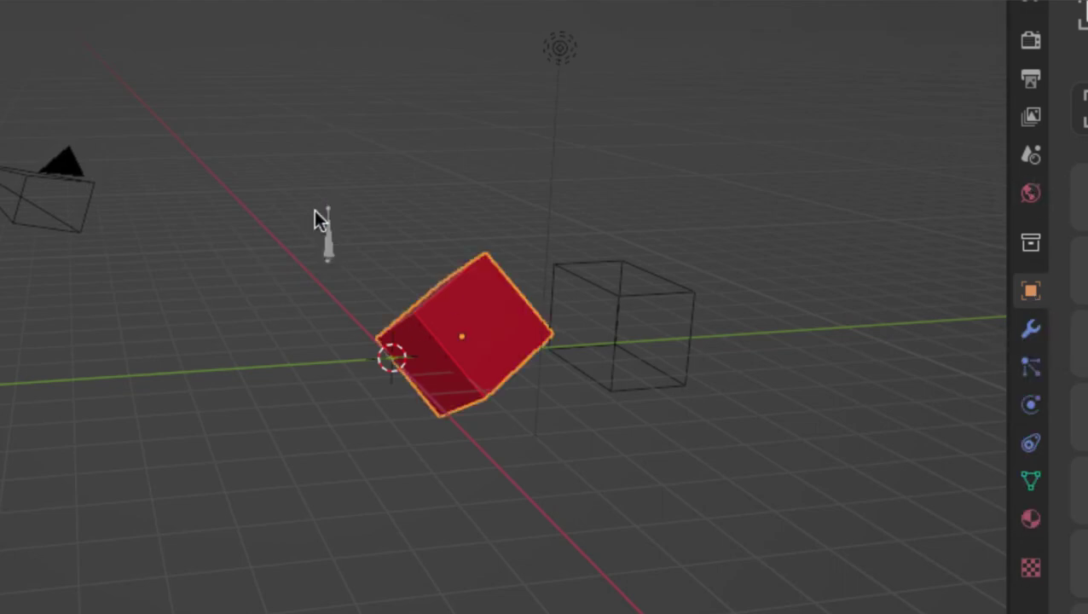
left_click(315, 211)
left_click(697, 293)
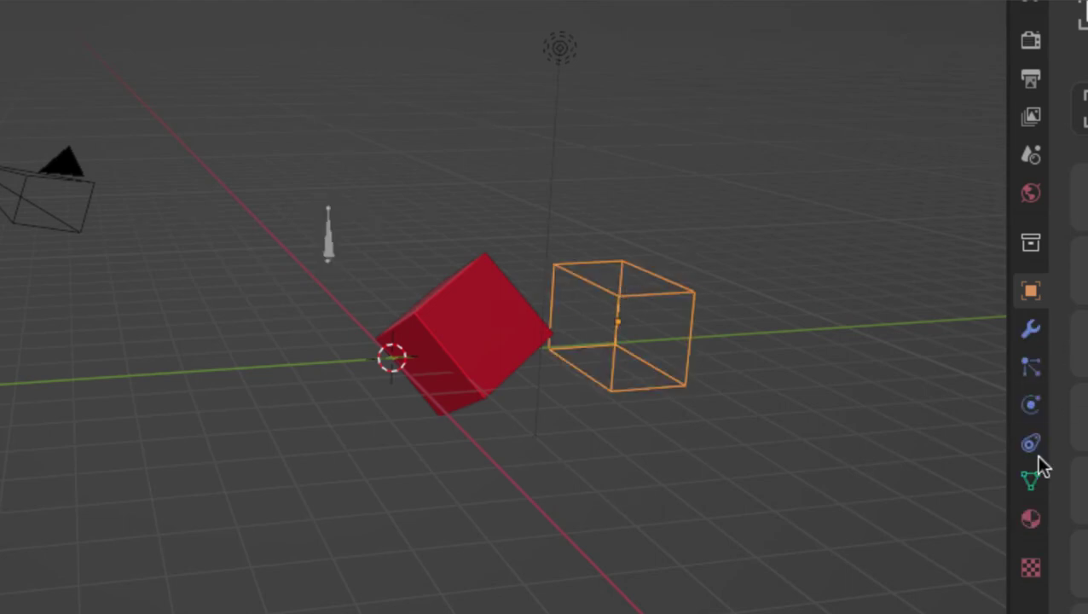
left_click(469, 305)
scroll(510, 342, "up", 3)
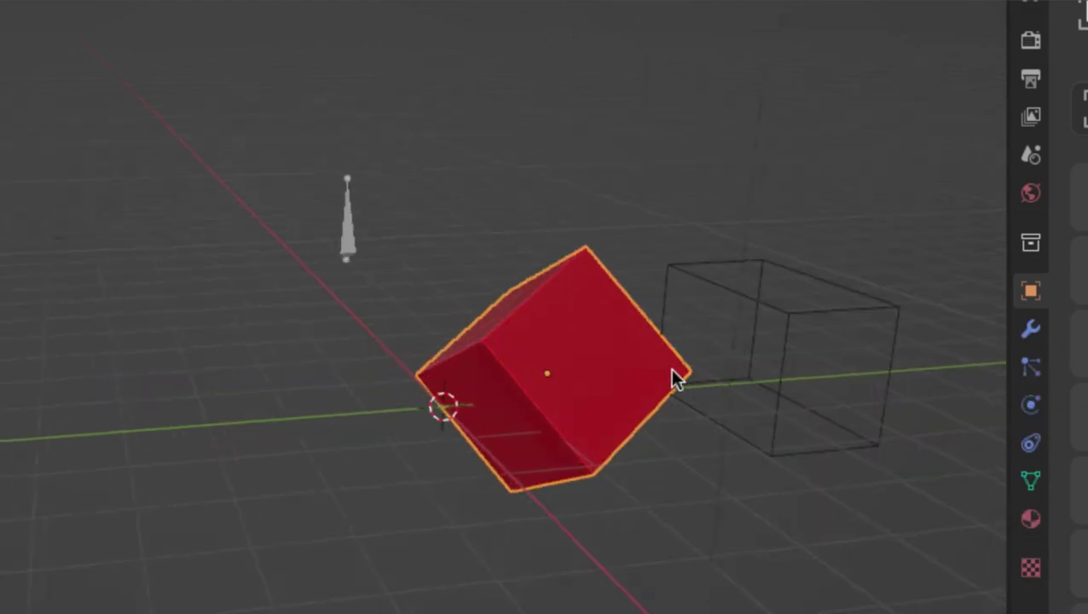
middle_click_drag(675, 376, 477, 368, "shift")
scroll(476, 369, "up", 2)
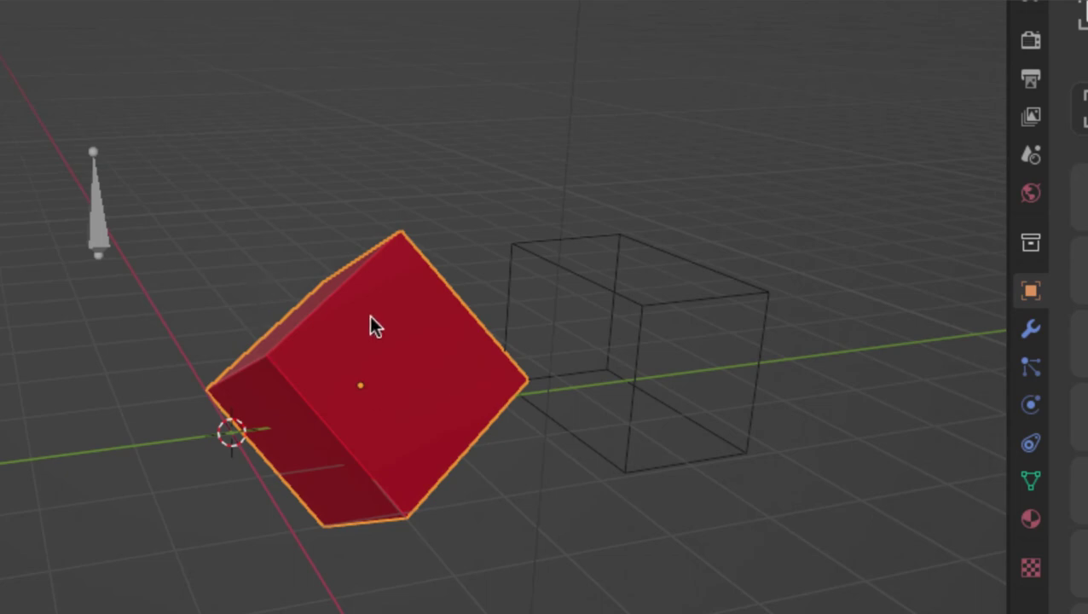
scroll(369, 315, "down", 3)
left_click(396, 60)
Step: Delete the armature from the scene
left_click(183, 232)
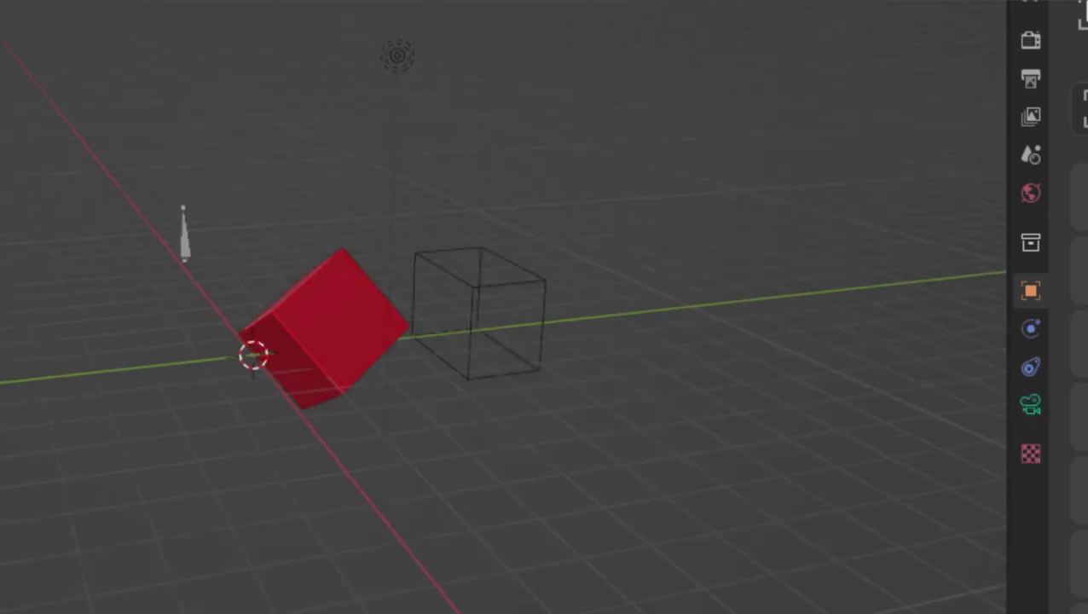
key("x")
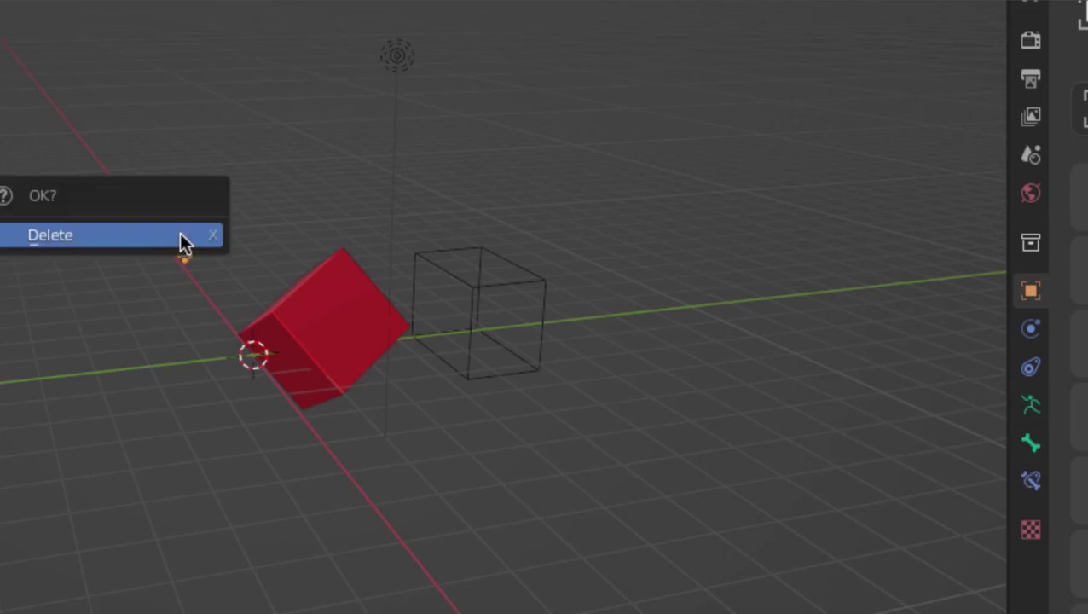
left_click(179, 233)
Step: Add a Subdivision Surface modifier to the red cube
left_click(358, 307)
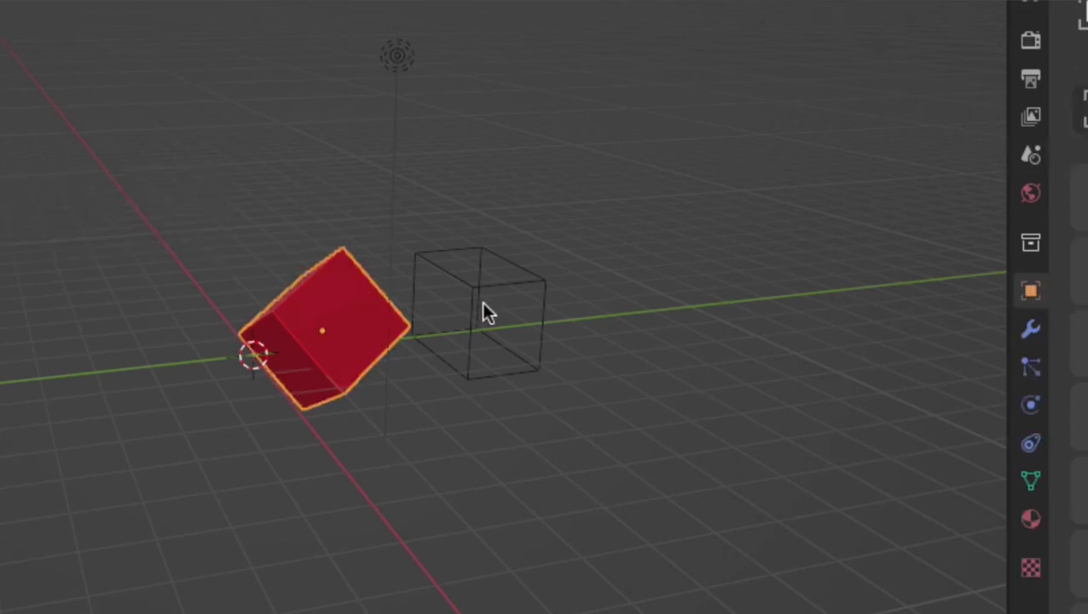
scroll(430, 328, "up", 1)
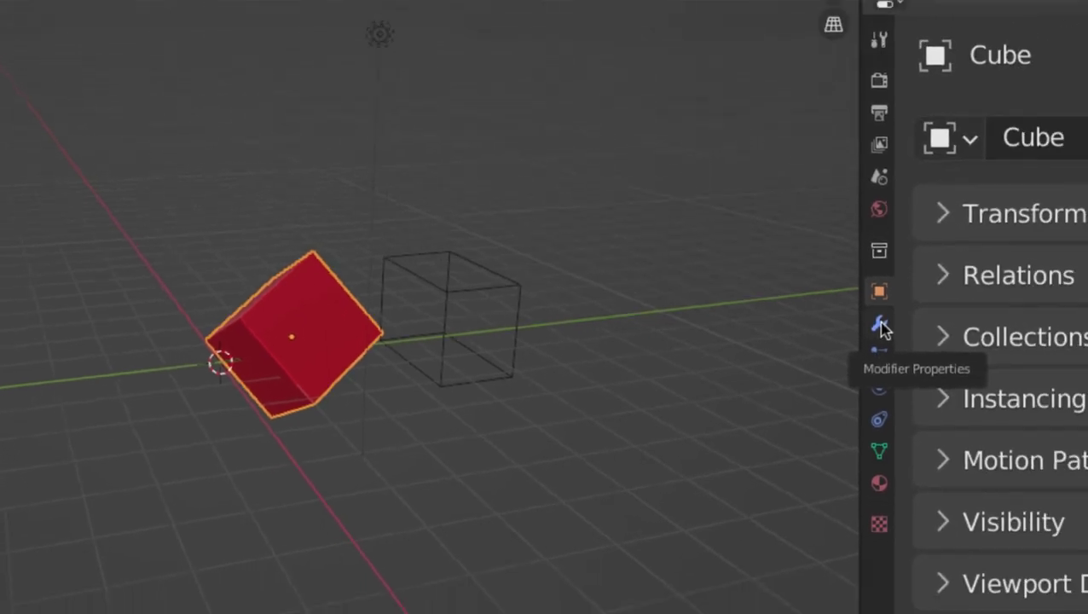
left_click(881, 327)
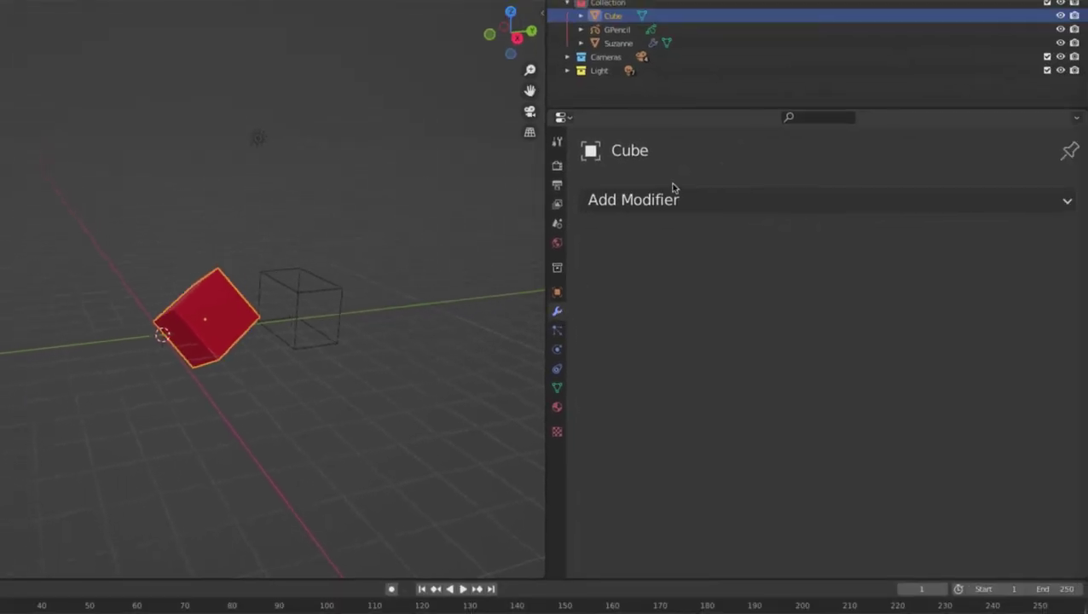
left_click(673, 193)
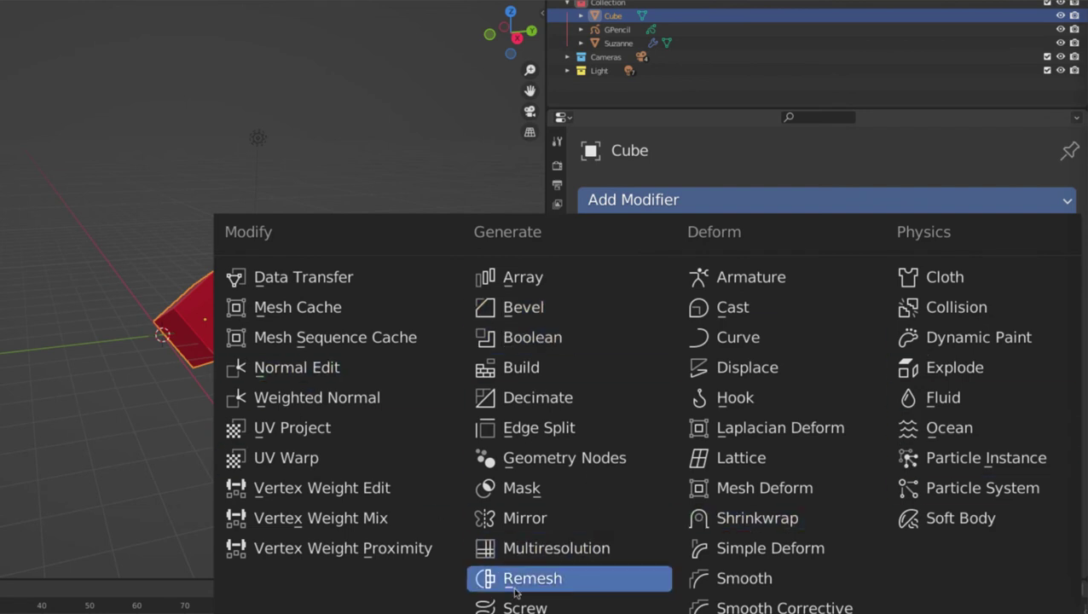
scroll(520, 486, "down", 4)
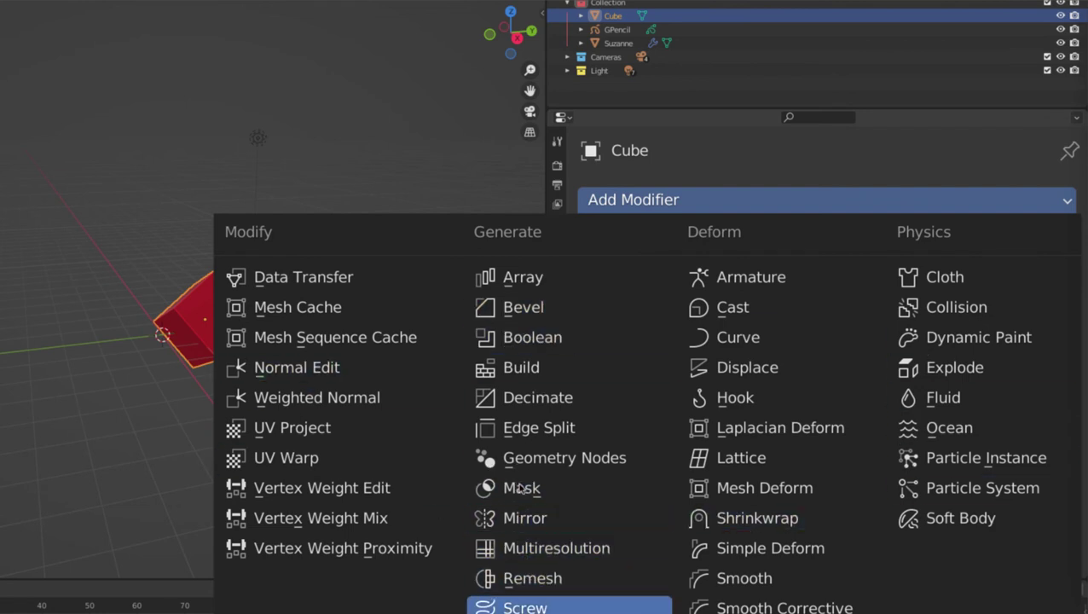
scroll(575, 478, "down", 5)
scroll(575, 477, "down", 5)
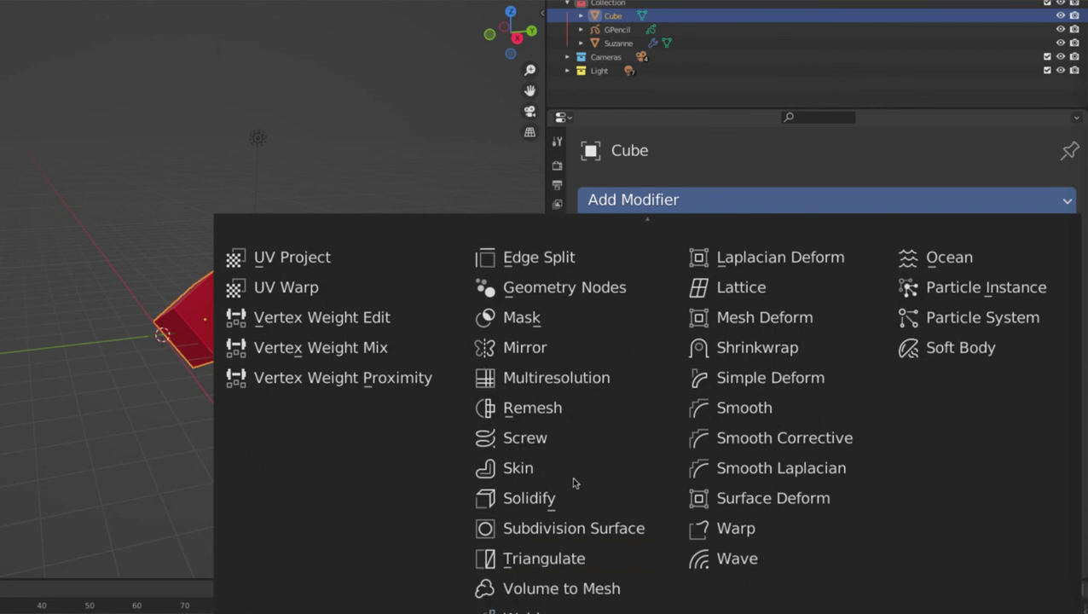
left_click(552, 533)
Step: Set the cube's Subdivision viewport levels to 3
scroll(206, 364, "up", 5)
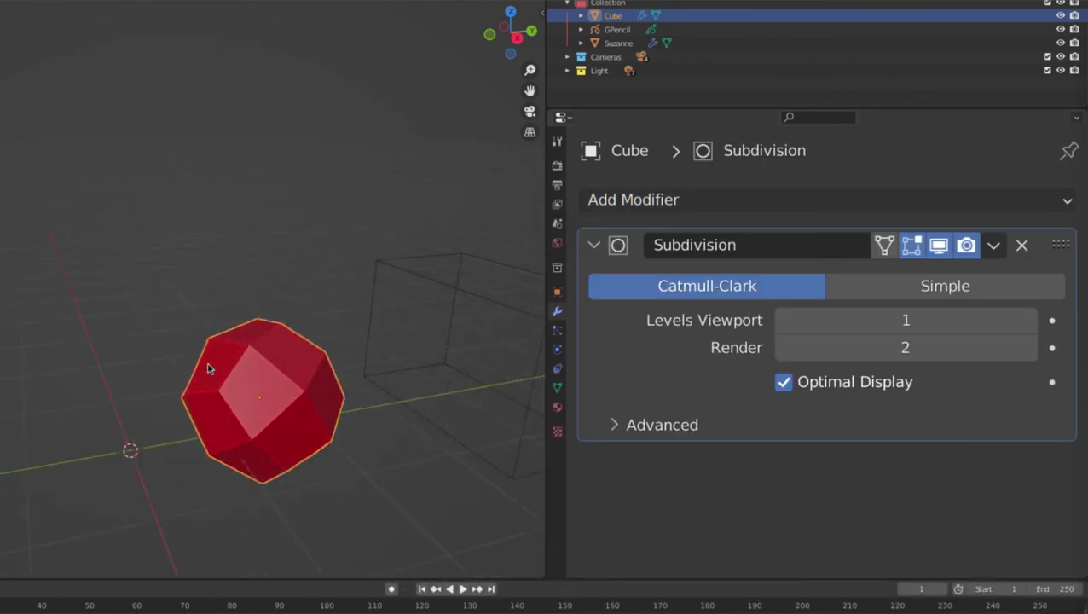
middle_click_drag(289, 395, 273, 304, "shift")
scroll(277, 368, "down", 1)
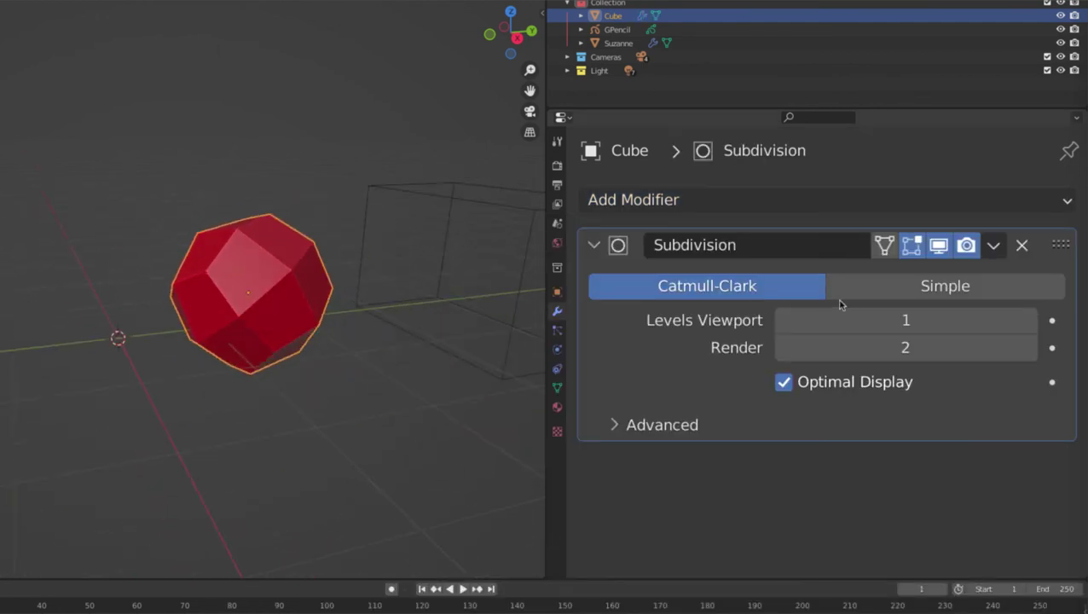
left_click_drag(840, 320, 869, 320)
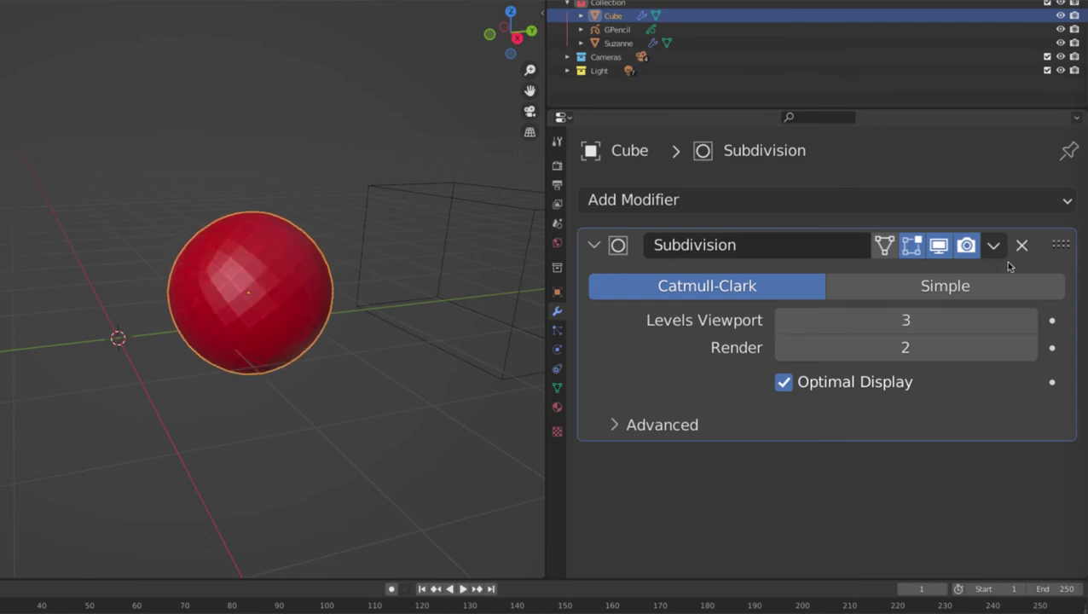
Step: Add a Mirror modifier to the subdivided cube
left_click(702, 204)
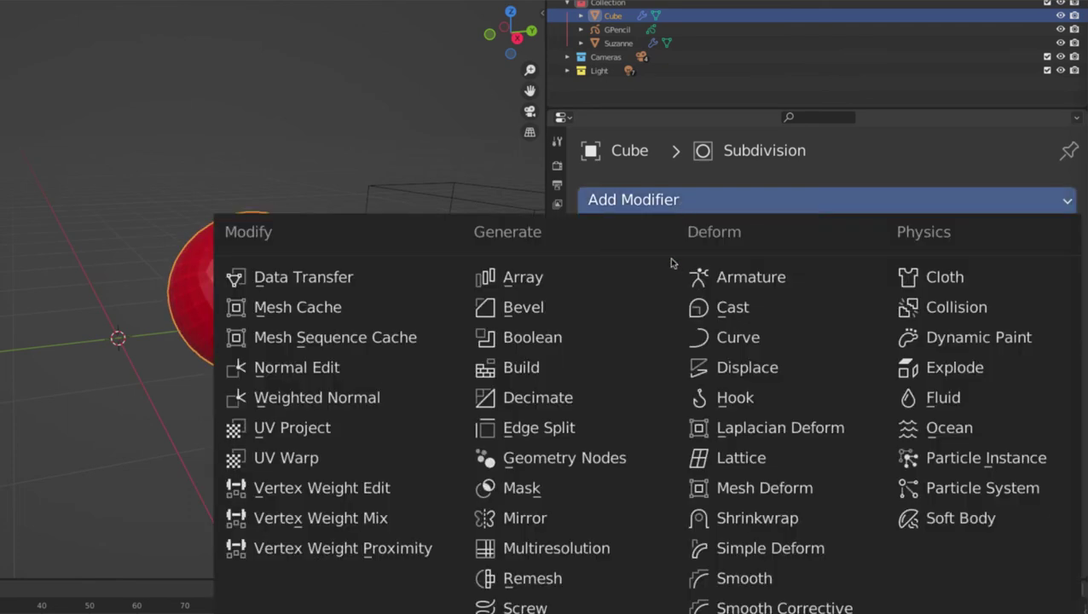
left_click(545, 526)
middle_click_drag(456, 500, 302, 392)
scroll(302, 392, "up", 1)
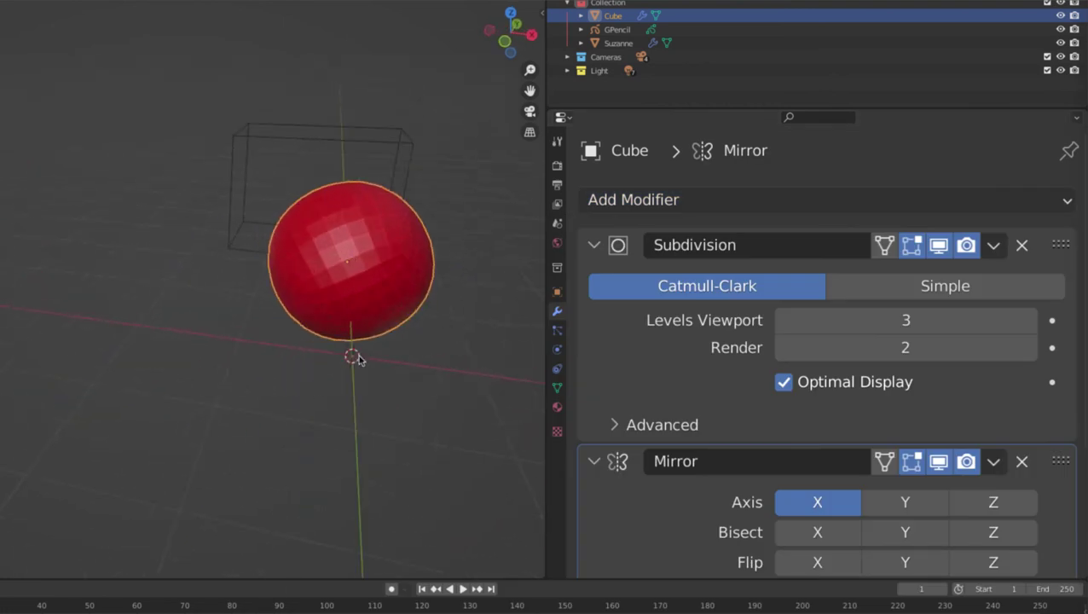
Step: In Edit Mode, flatten the cube's mesh along X and offset it from its origin to separate the two mirrored halves
key("Tab")
middle_click_drag(358, 360, 373, 330)
key("g")
left_click(442, 345)
key("Tab")
key("Tab")
key("x")
left_click(291, 285)
key("Tab")
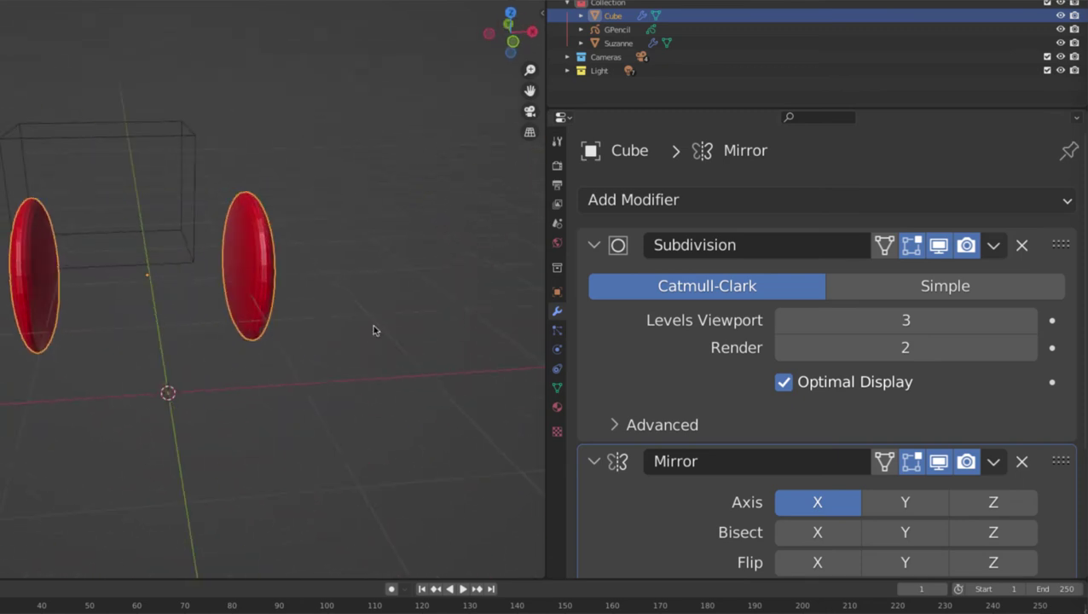
Step: Collapse the settings of the cube's Subdivision and Mirror modifiers
left_click(593, 247)
left_click(593, 246)
left_click(593, 246)
left_click(593, 283)
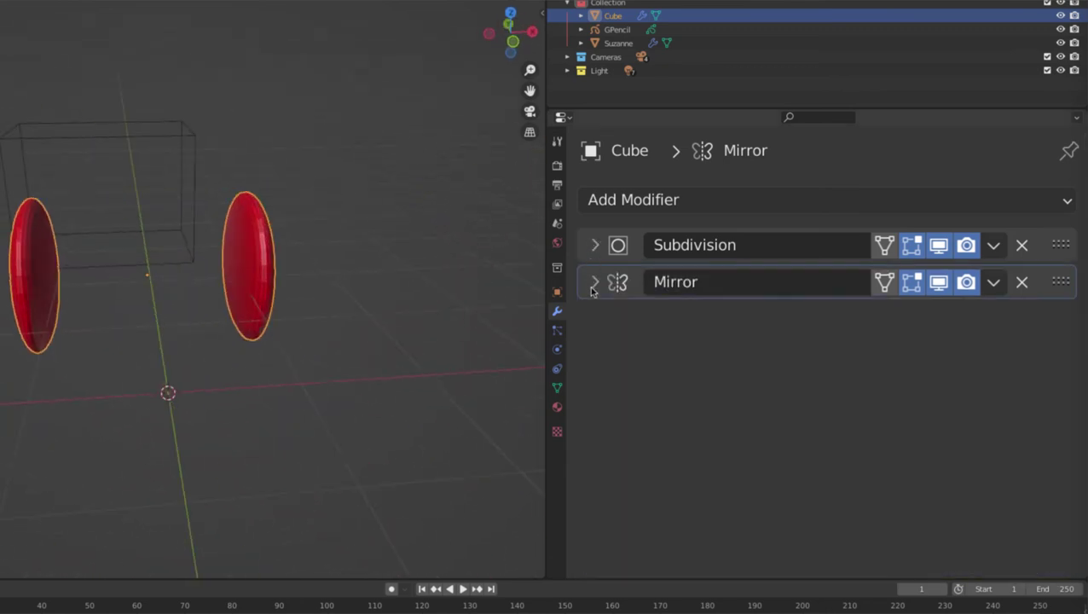
Step: Move the Subdivision modifier below Mirror in the stack, and restore the order with Subdivision first
mouse_move(1059, 246)
left_mouse_down()
mouse_move(1053, 303)
mouse_move(1057, 245)
left_mouse_up()
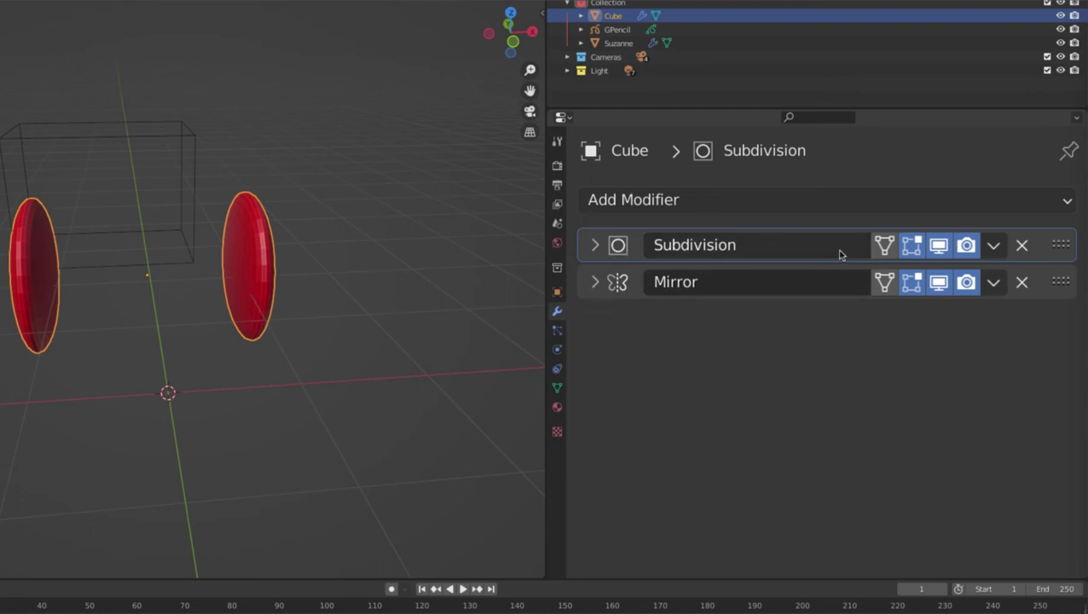
left_click_drag(1060, 246, 1047, 374)
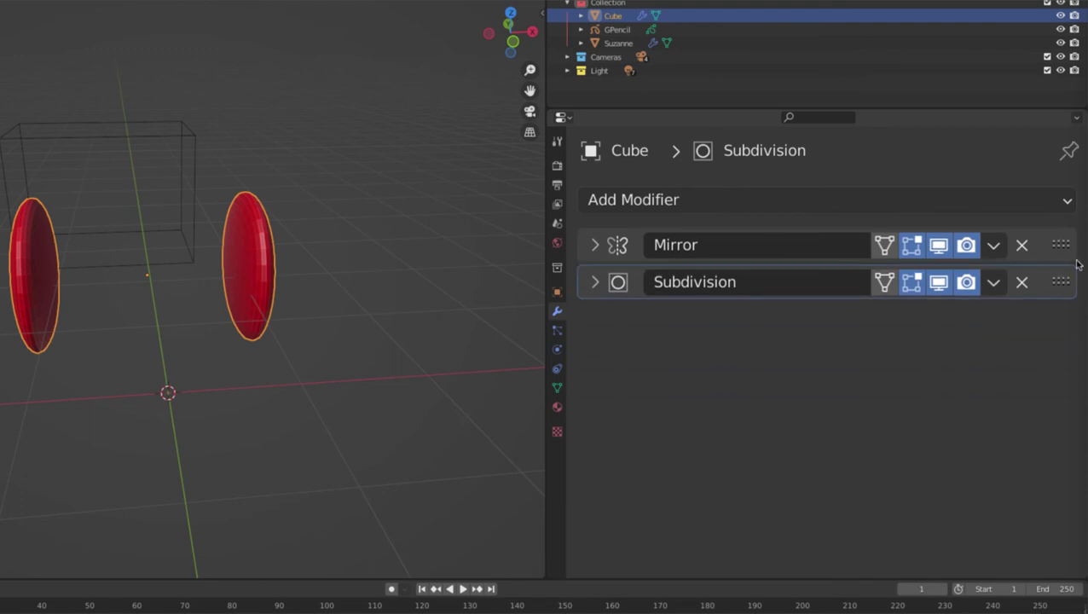
left_click_drag(1058, 246, 1057, 341)
Step: Add a Decimate modifier to the cube after the Mirror modifier
left_click(661, 191)
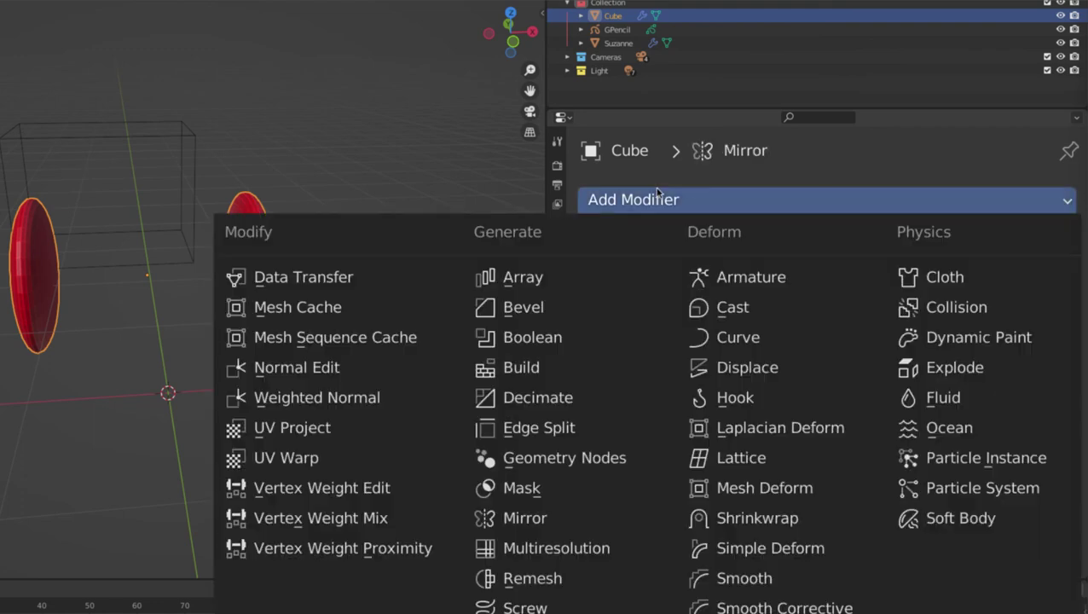
left_click(538, 399)
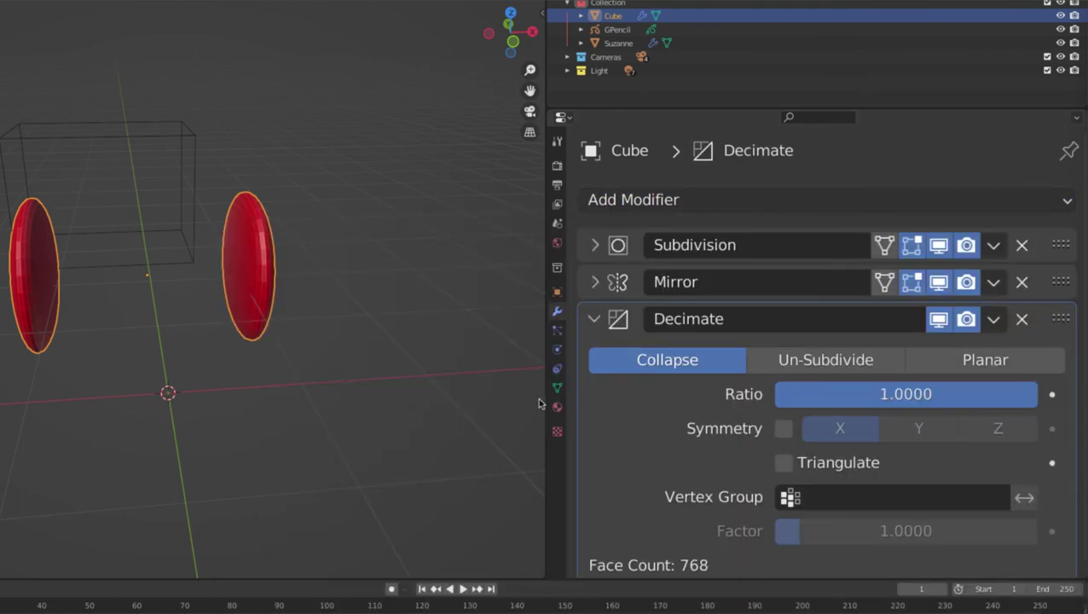
Step: Collapse the Decimate modifier's settings and move it to the start of the cube's modifier stack, before Subdivision and Mirror
left_click(594, 321)
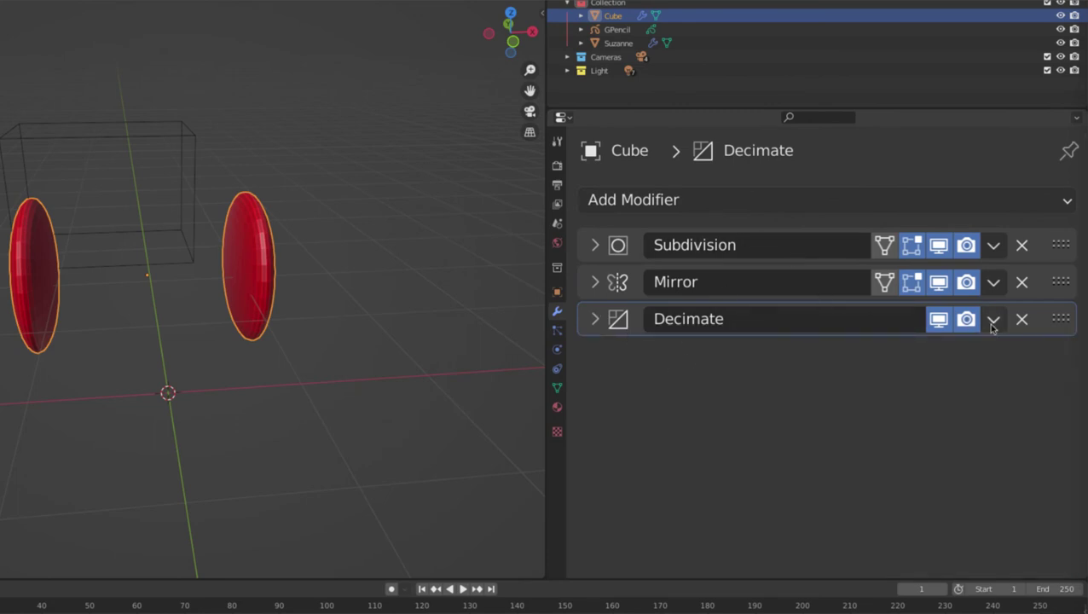
left_click_drag(1038, 317, 1037, 242)
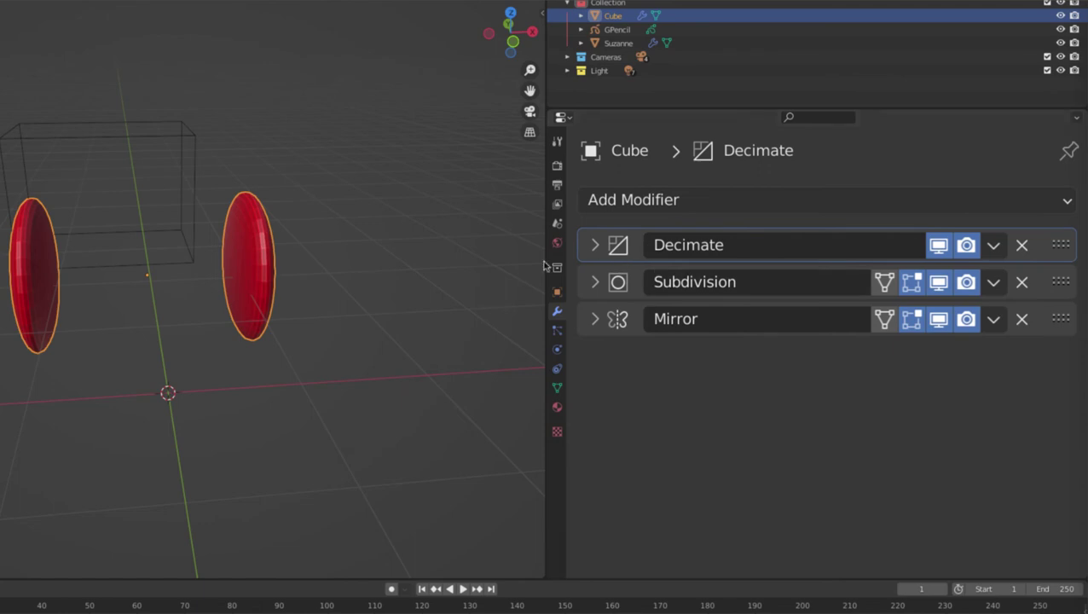
middle_click_drag(173, 236, 88, 245)
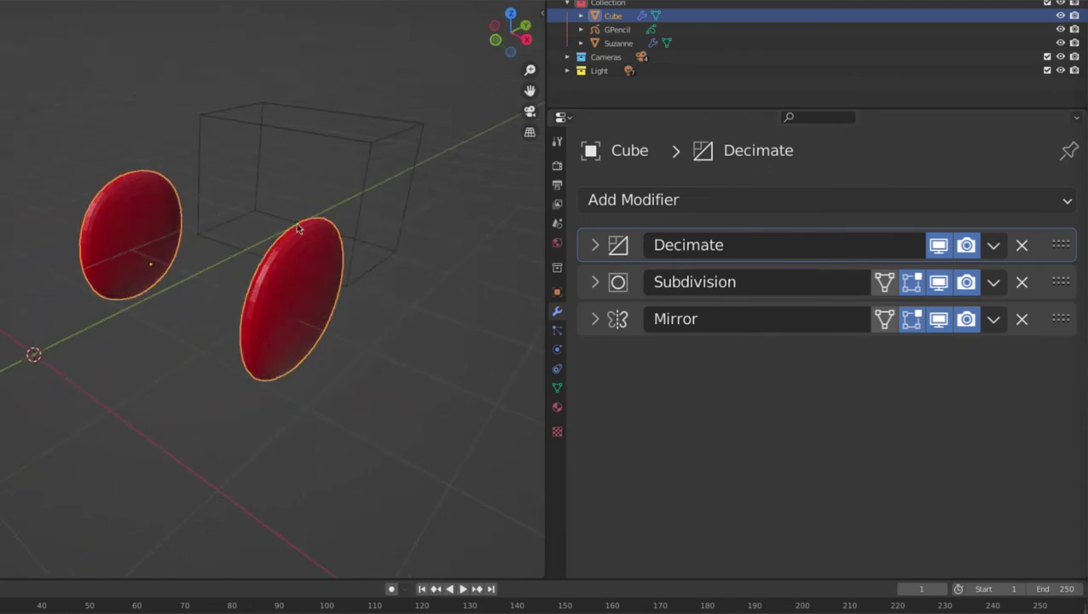
left_click(690, 204)
left_click(690, 203)
Step: Apply the cube's Mirror modifier to make the mirrored half real geometry
left_click(595, 319)
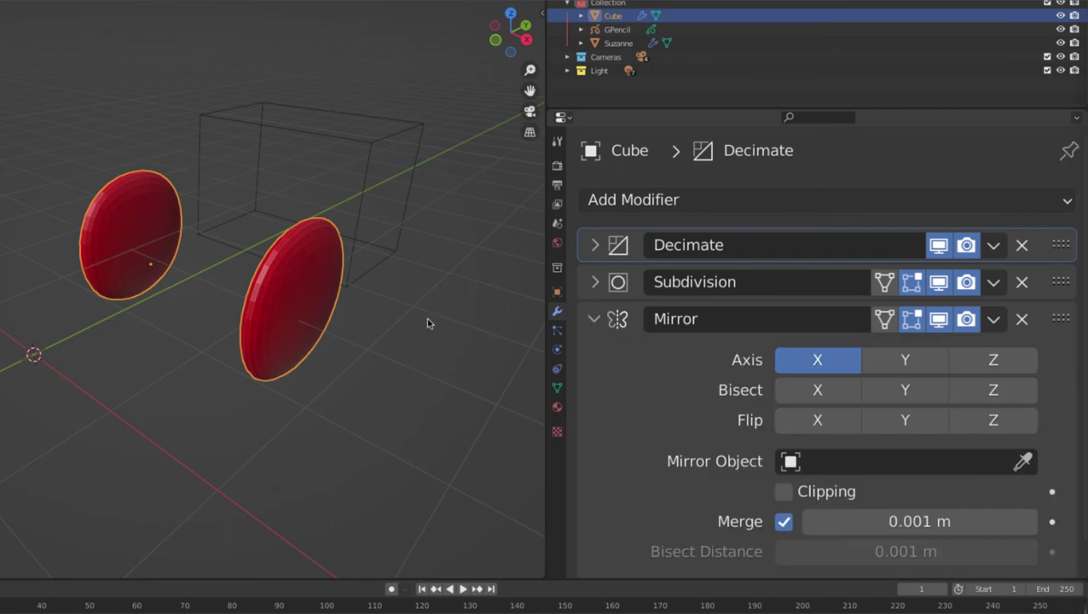
left_click(994, 320)
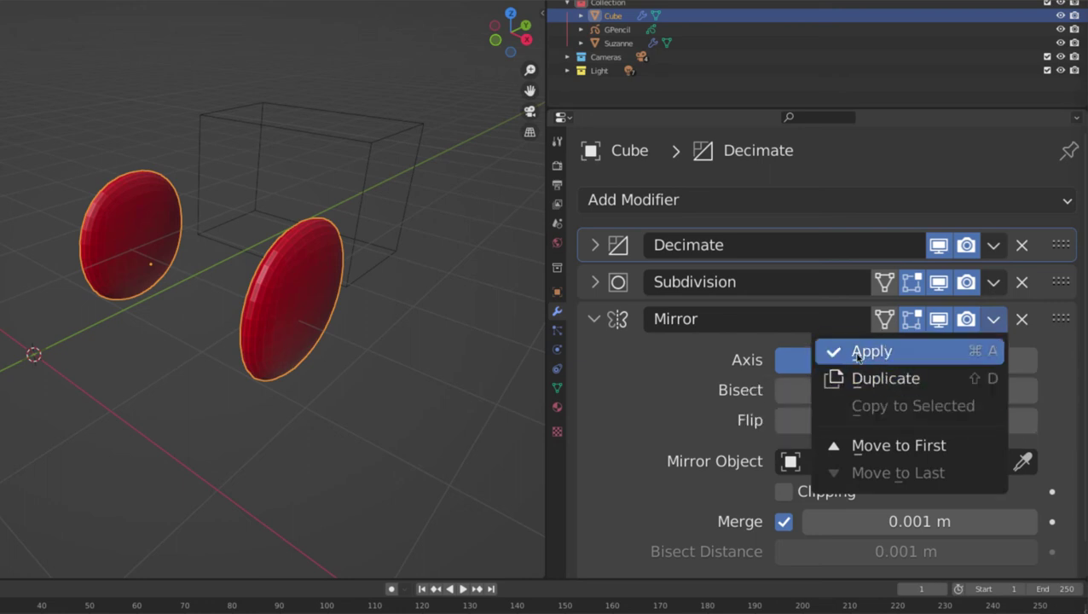
left_click(593, 319)
left_click(593, 319)
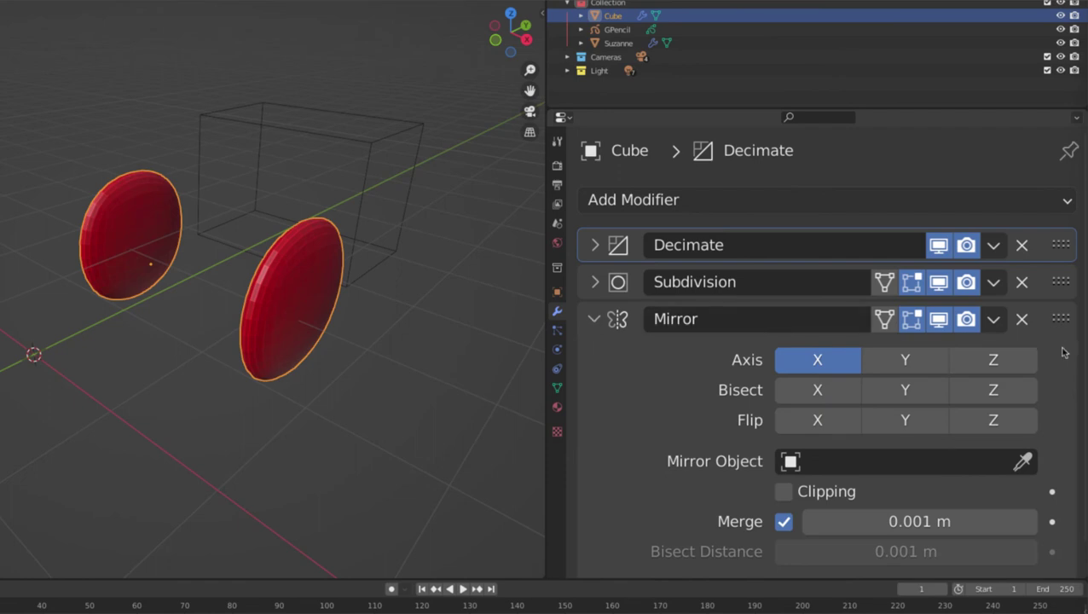
left_click(992, 319)
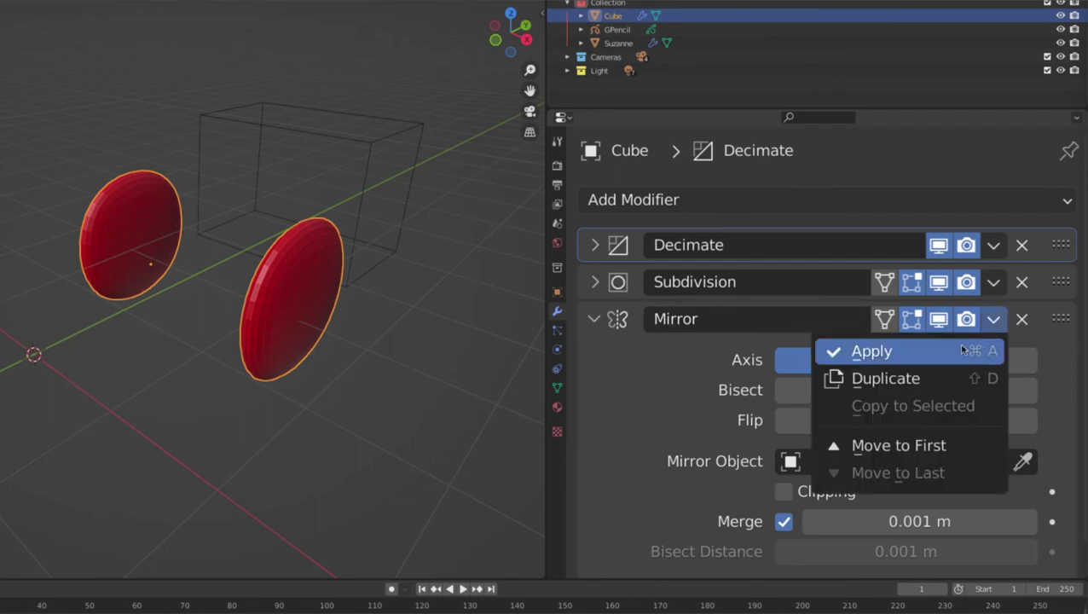
left_click(873, 351)
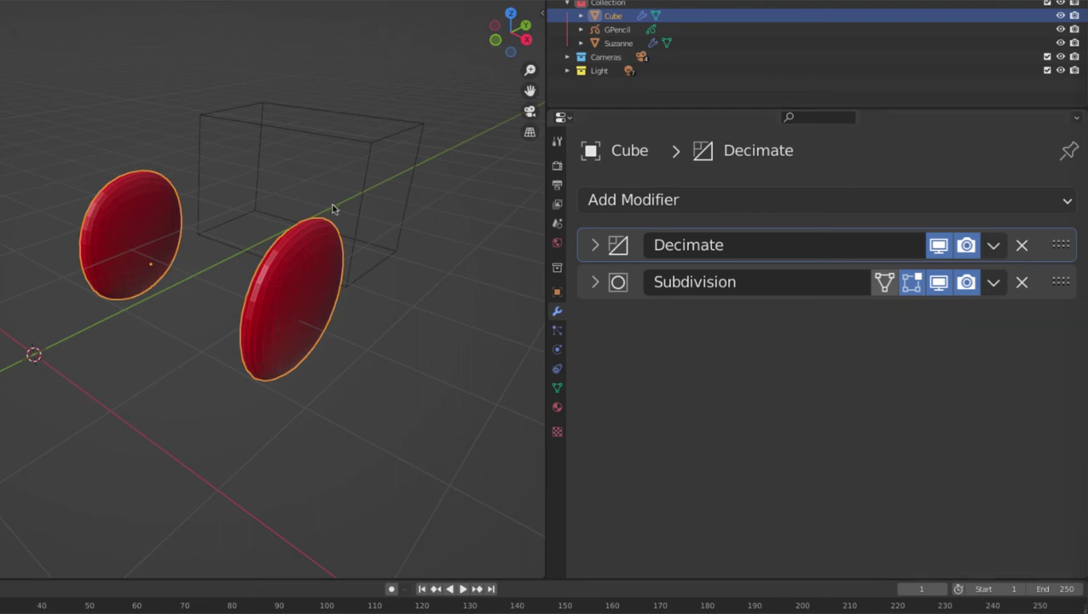
Step: Set Suzanne's viewport display to Solid and show its modifier settings
middle_click_drag(333, 209, 88, 382, "shift")
left_click(124, 336)
middle_click_drag(162, 341, 223, 325, "shift")
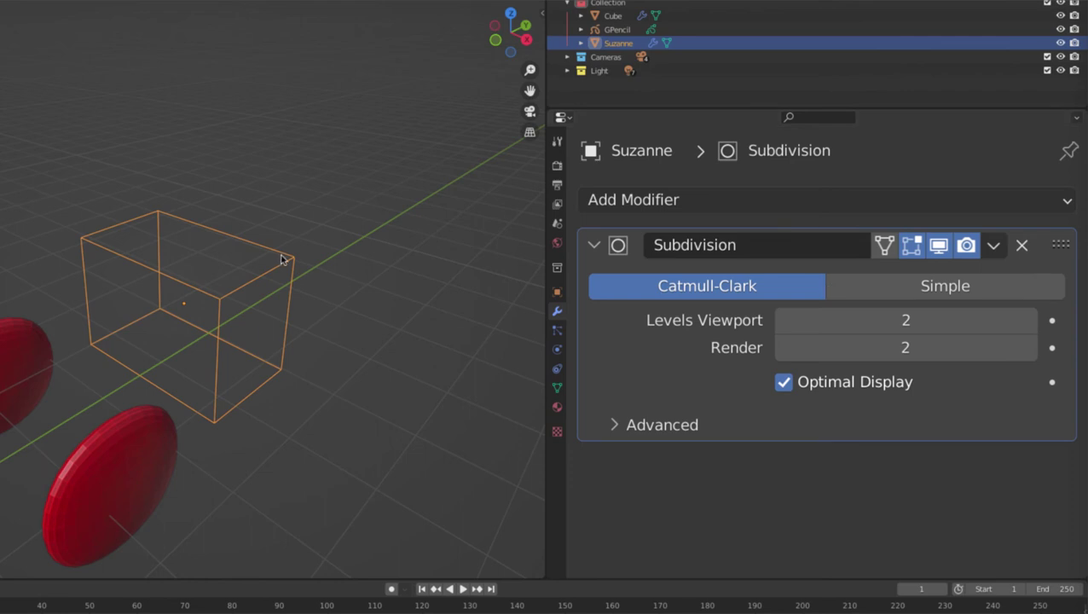
left_click(557, 291)
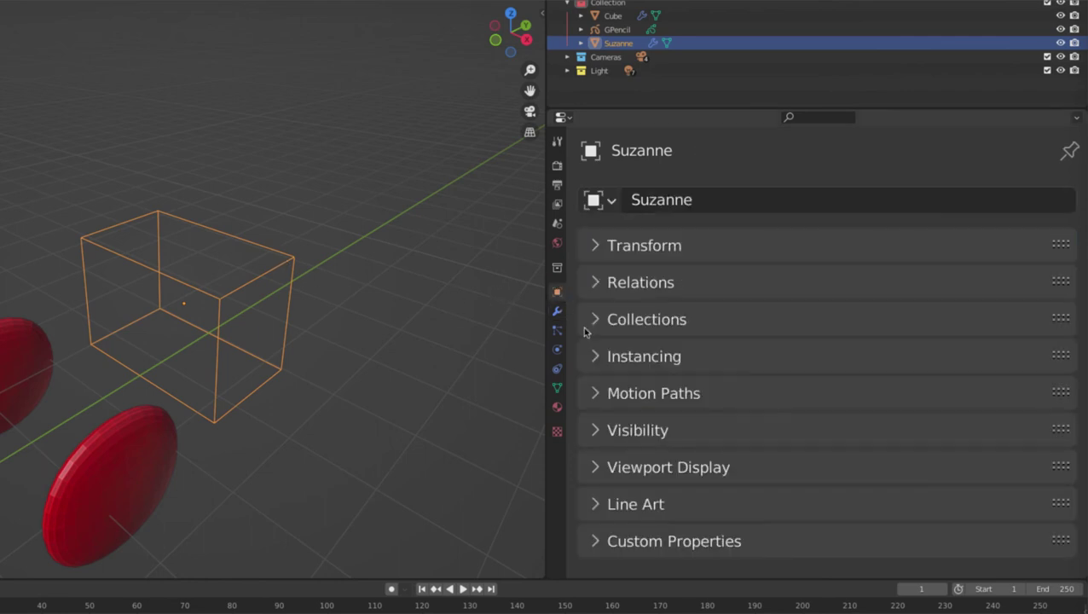
left_click(642, 468)
scroll(835, 443, "down", 8)
left_click(841, 443)
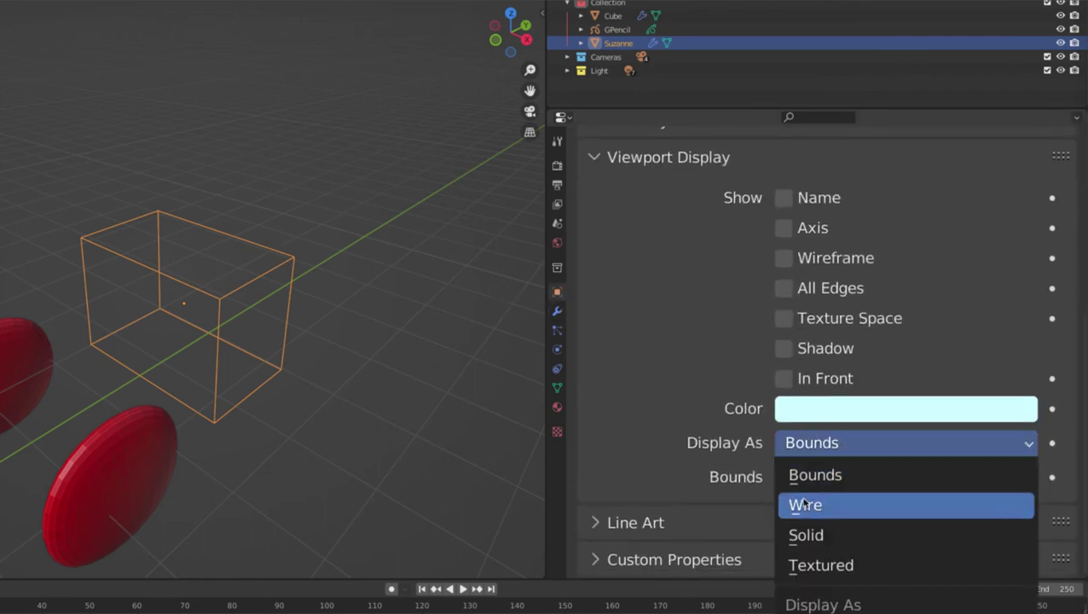
left_click(801, 534)
left_click(556, 311)
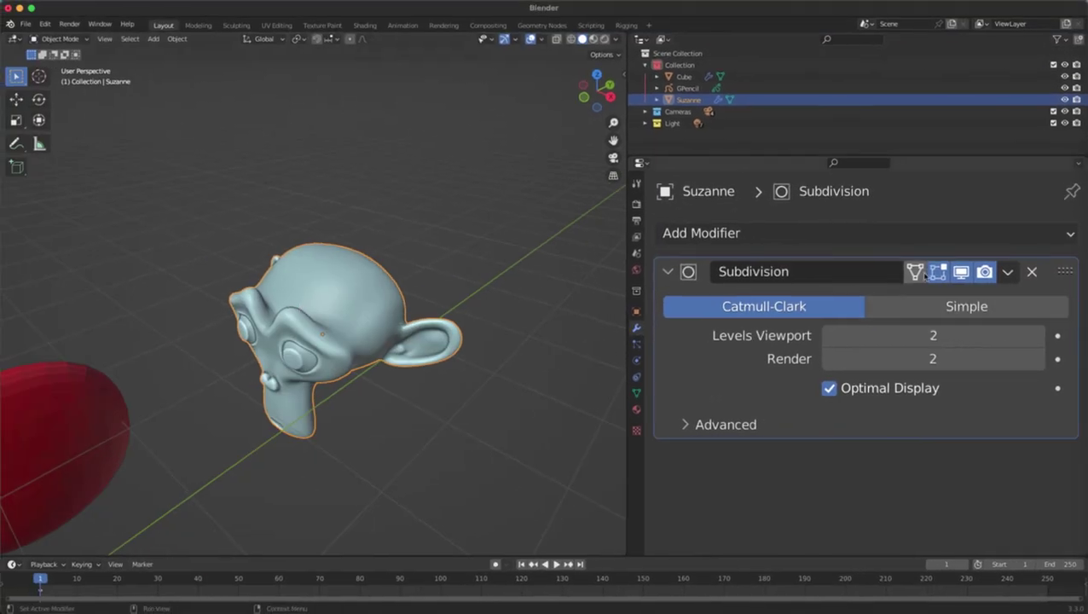
Step: Try to apply Suzanne's Subdivision modifier while in Edit Mode, and return to Object Mode
key("Tab")
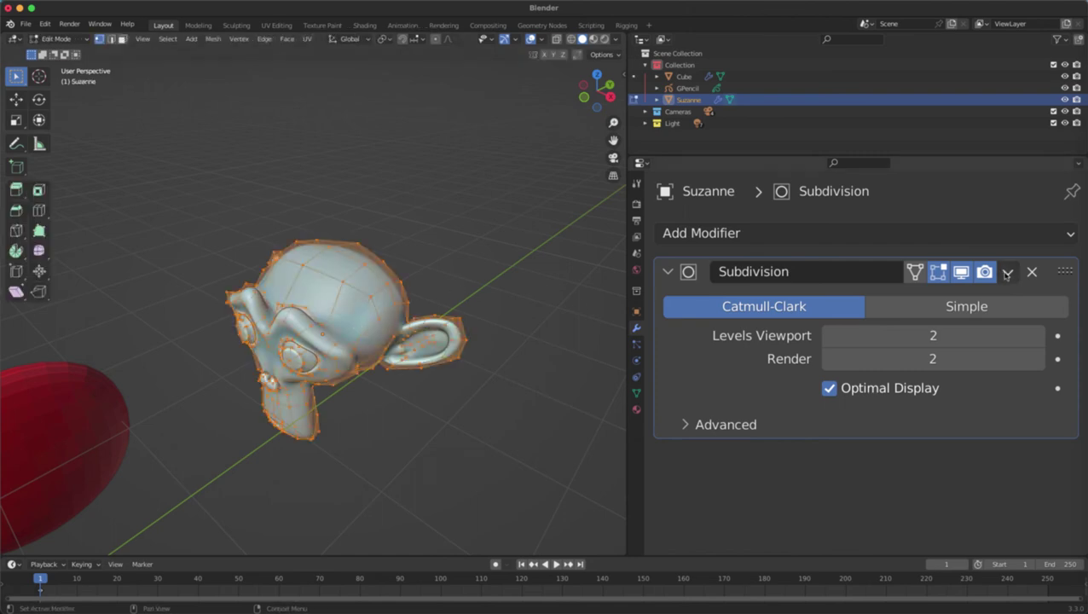
left_click(1008, 271)
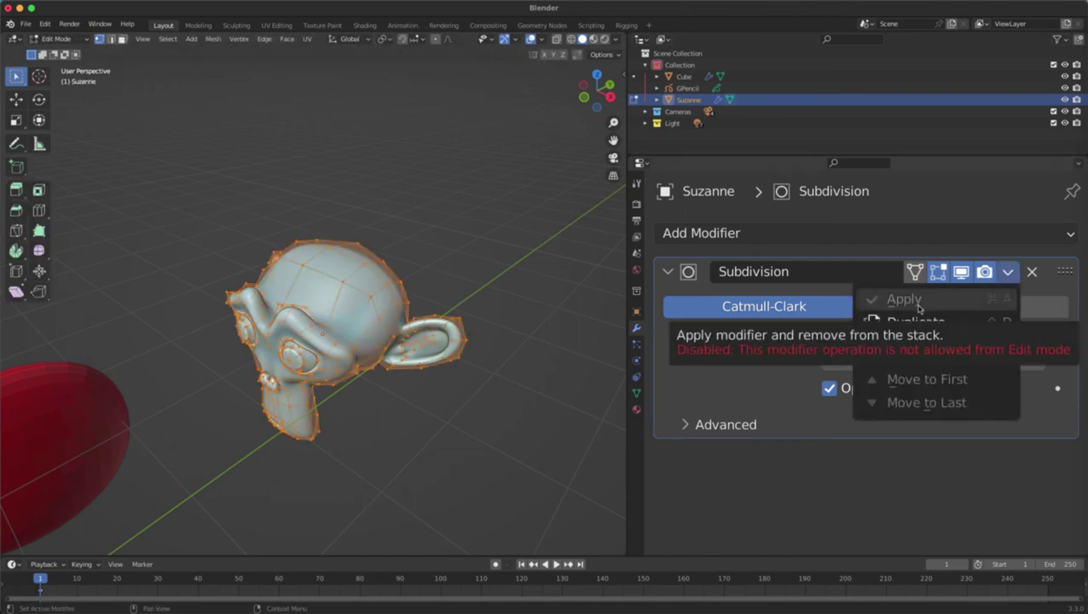
key("Tab")
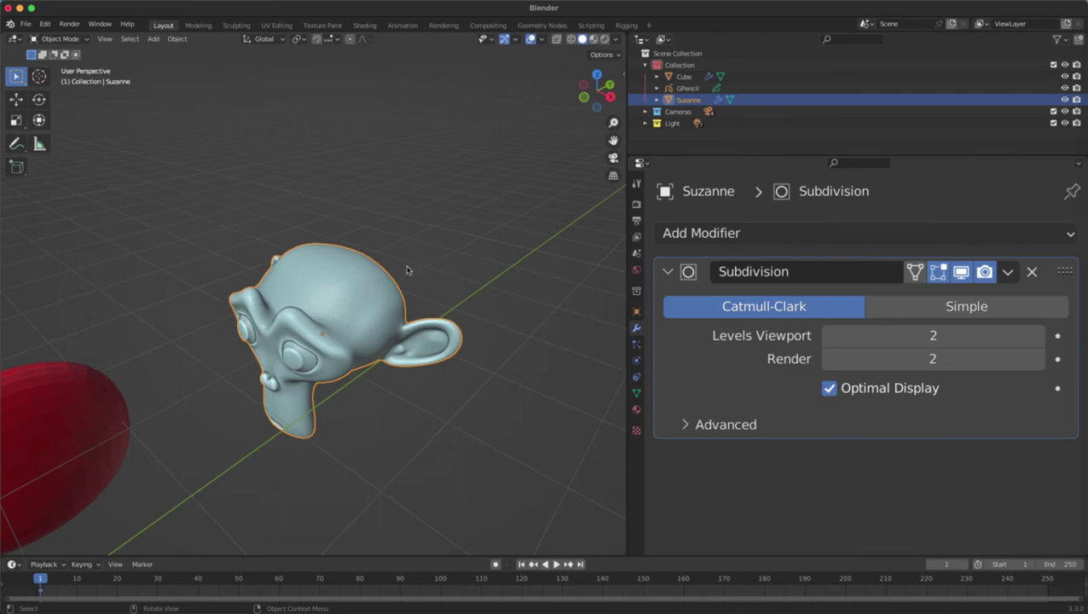
Step: Apply Suzanne's Subdivision modifier in Object Mode
middle_click_drag(407, 270, 461, 275)
left_click(1007, 271)
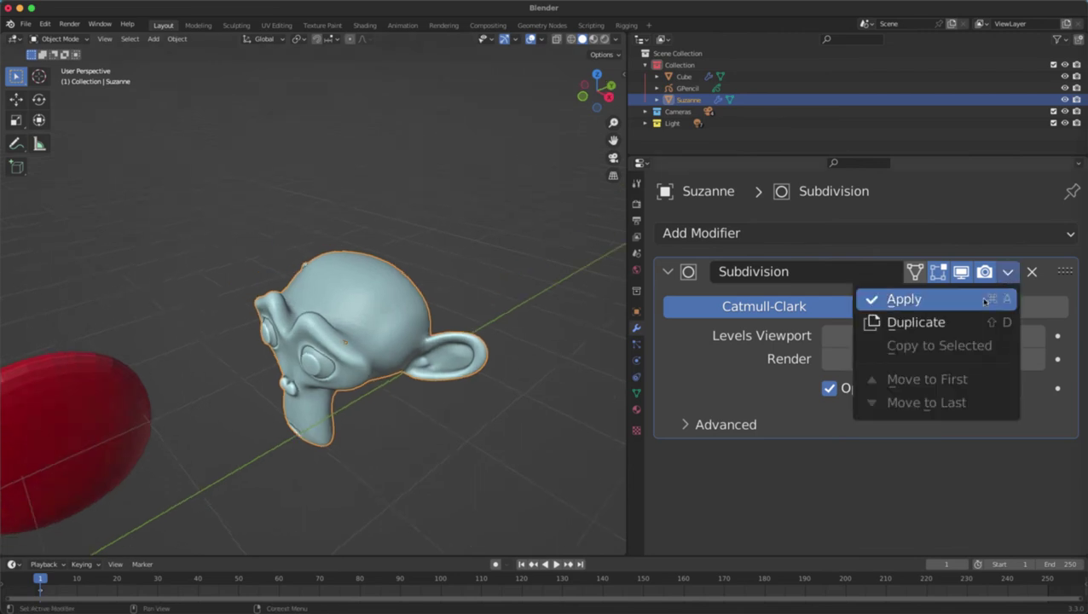
left_click(985, 300)
Step: Examine Suzanne's subdivided mesh in Edit Mode and return to Object Mode
key("Tab")
middle_click_drag(440, 289, 349, 307)
middle_click_drag(524, 432, 192, 165, "shift")
middle_click_drag(580, 546, 415, 280, "shift")
scroll(310, 282, "down", 4)
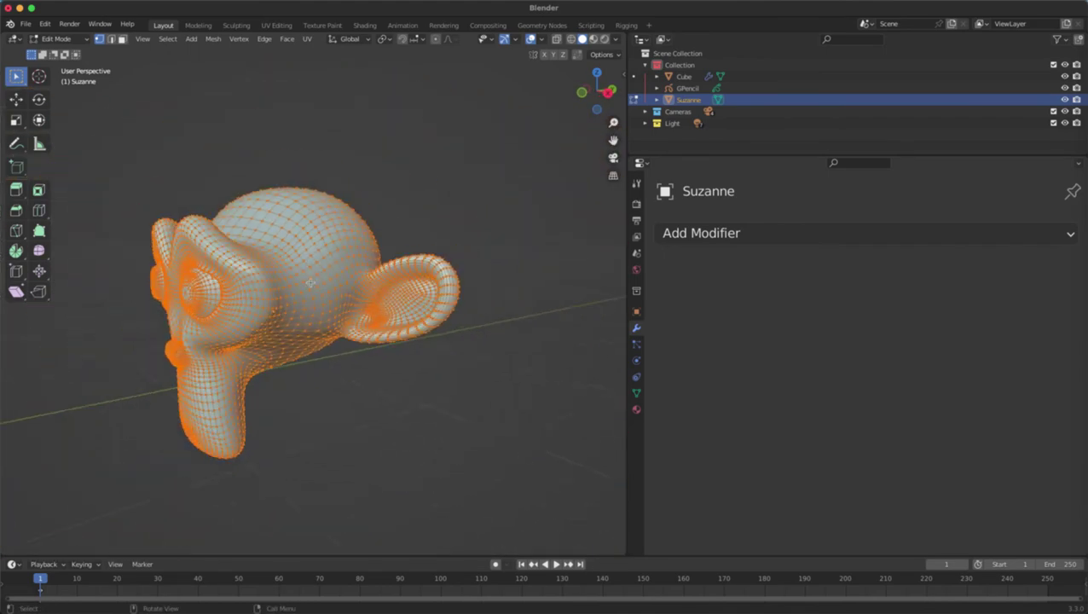
scroll(318, 294, "down", 3)
middle_click_drag(228, 286, 340, 281, "shift")
key("Tab")
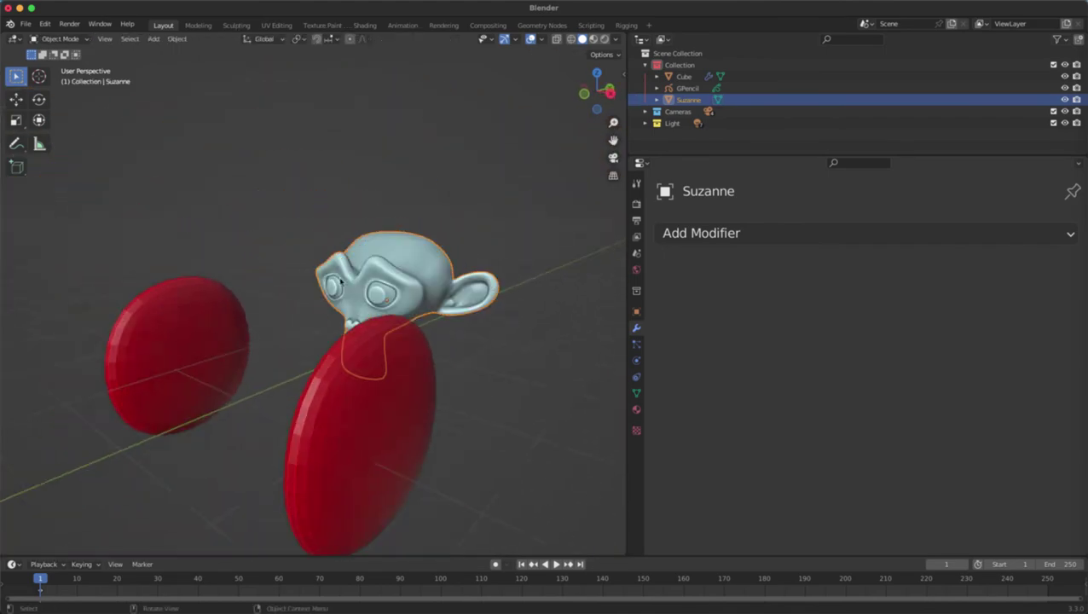
Step: Select the red cube and add a particle system to it
left_click(636, 344)
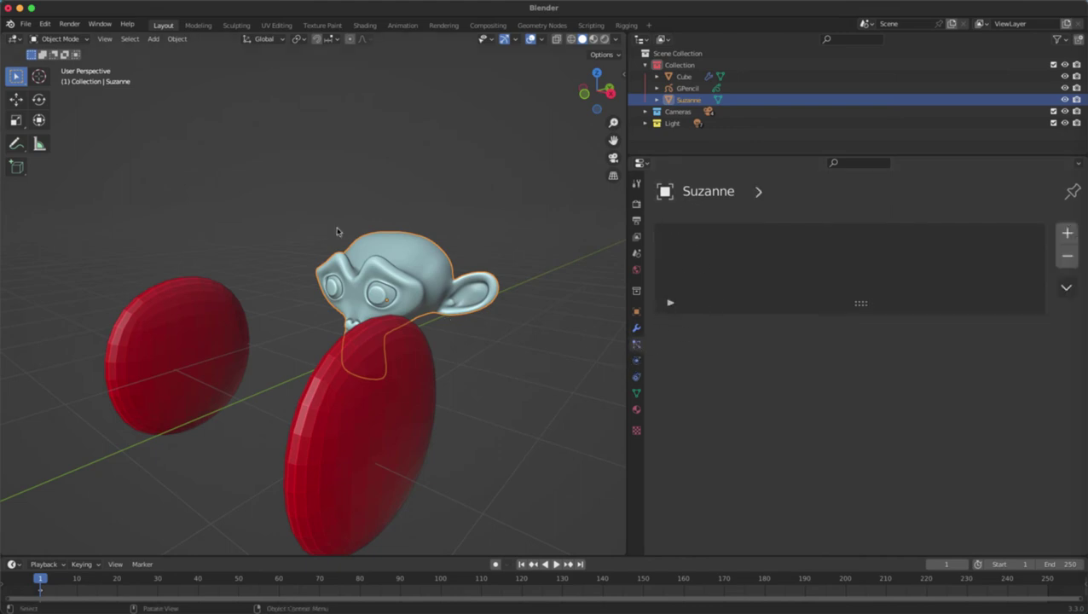
left_click(220, 296)
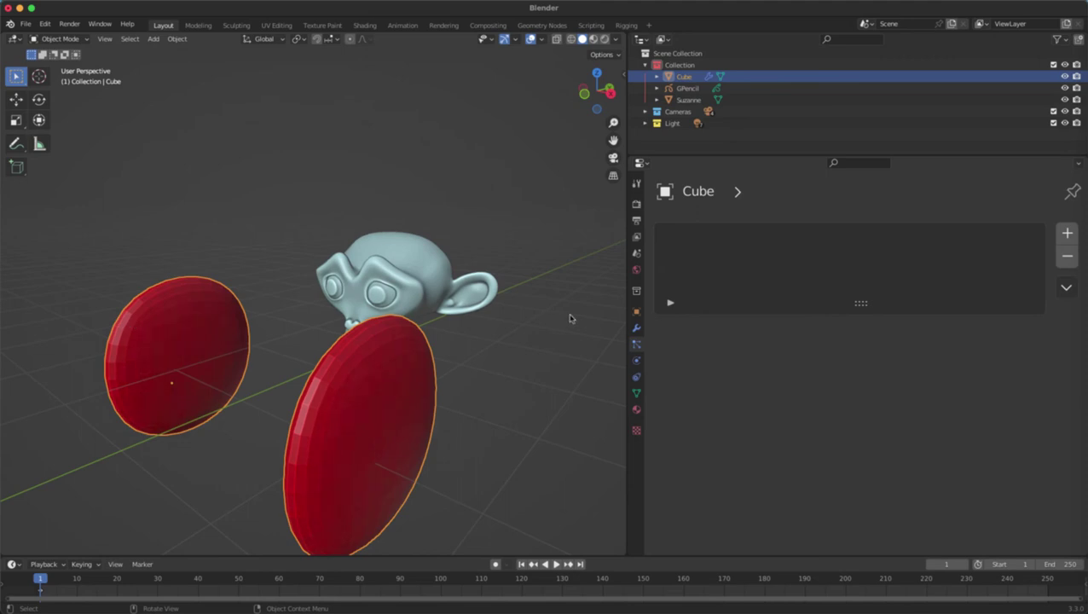
left_click(636, 327)
left_click(636, 344)
left_click(1066, 233)
Step: Play the animation to watch the cube's emitted particles, and stop playback around frame 82
scroll(445, 347, "down", 4)
middle_click_drag(444, 347, 461, 312)
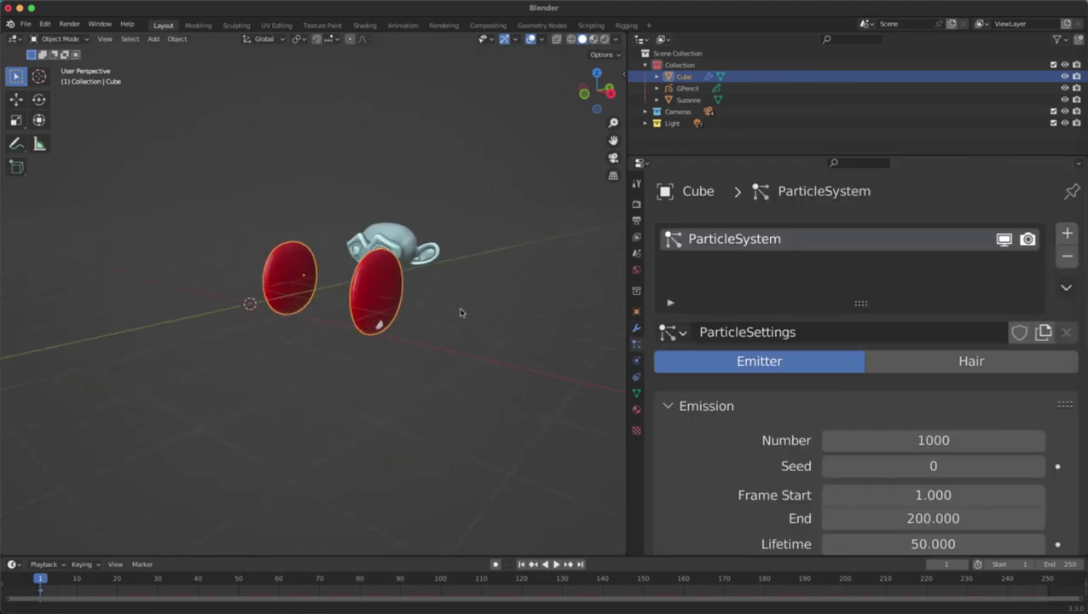
scroll(461, 312, "up", 2)
key("space")
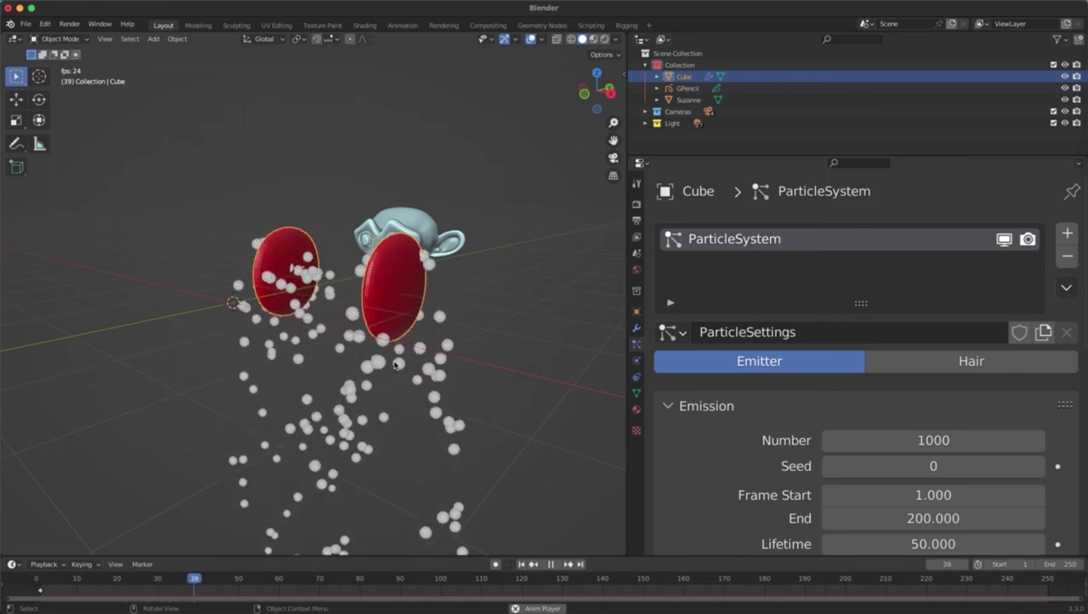
key("space")
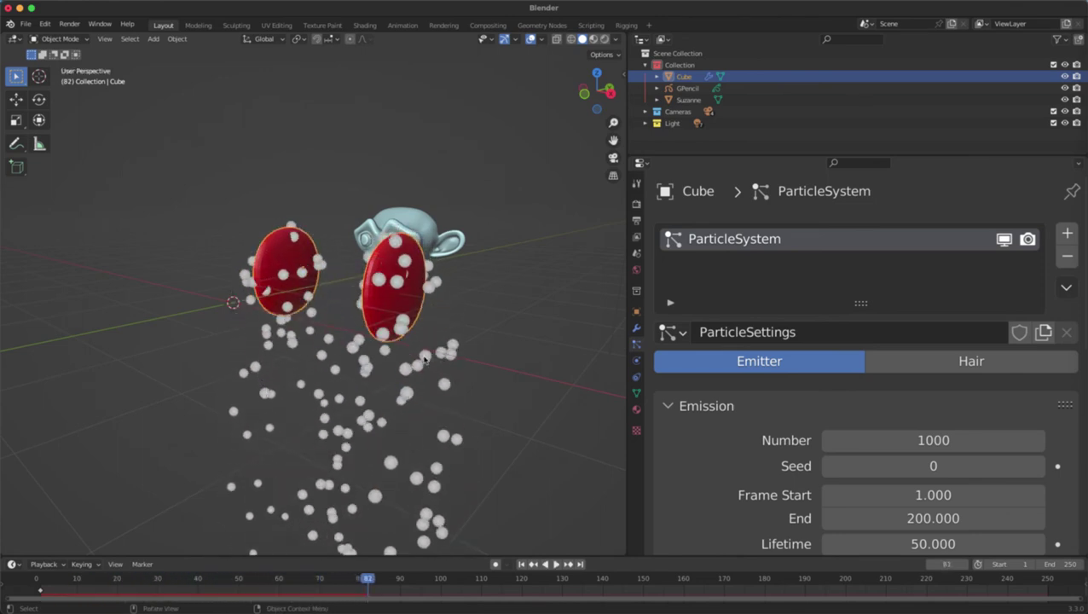
middle_click_drag(424, 358, 520, 345)
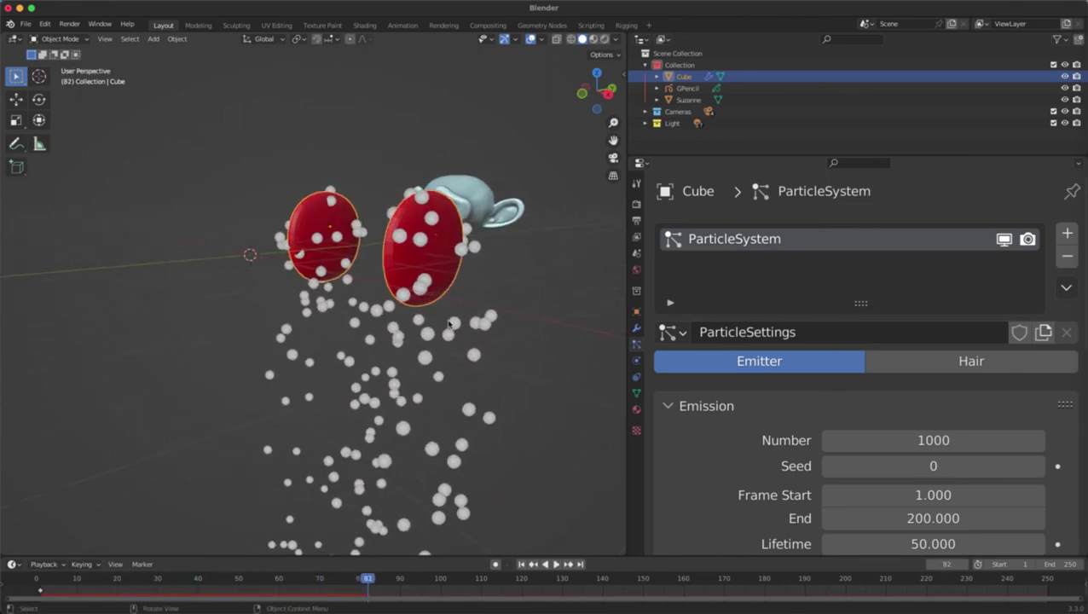
Step: Set the cube's particle system type to Hair and play the animation briefly, stopping at frame 97
left_click(962, 369)
left_click(799, 363)
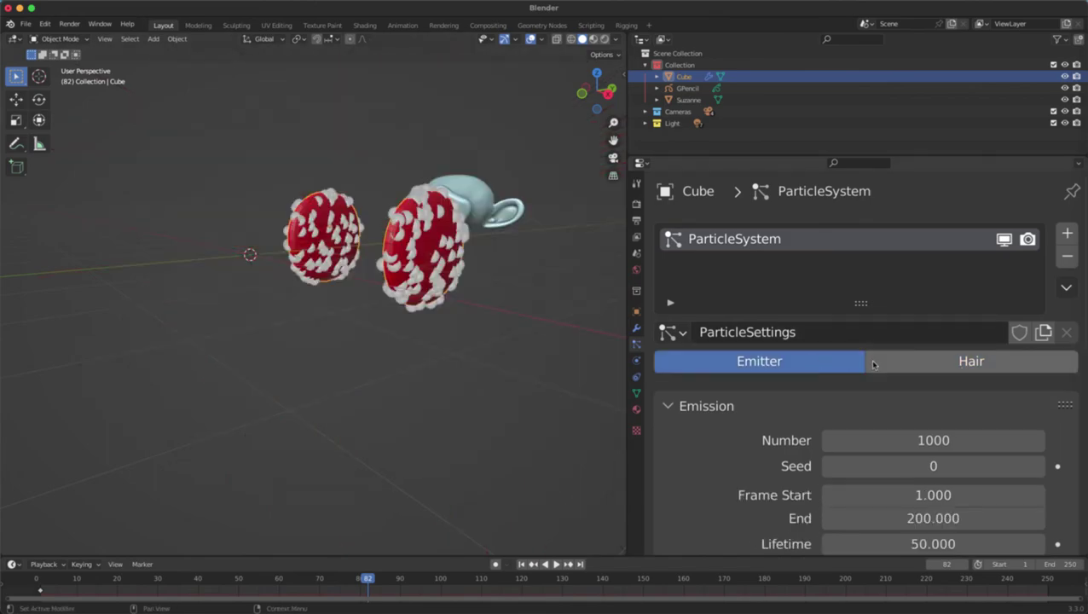
left_click(875, 364)
key("space")
middle_click_drag(473, 296, 446, 309)
key("space")
Step: Switch the cube to Particle Edit mode and enlarge the Comb brush radius to 180 px
key("ctrl+Tab")
left_click(369, 348)
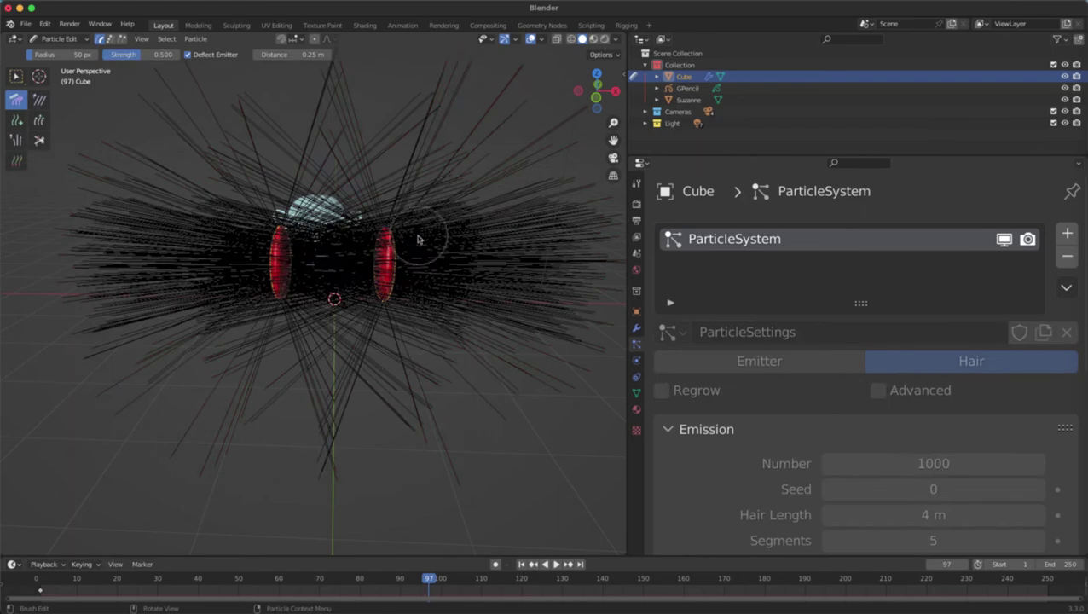
key("f")
left_click(498, 291)
Step: Comb the cube's hair downward around both flattened halves, working from the front and the side
mouse_move(474, 205)
left_mouse_down()
mouse_move(515, 306)
mouse_move(467, 334)
left_mouse_up()
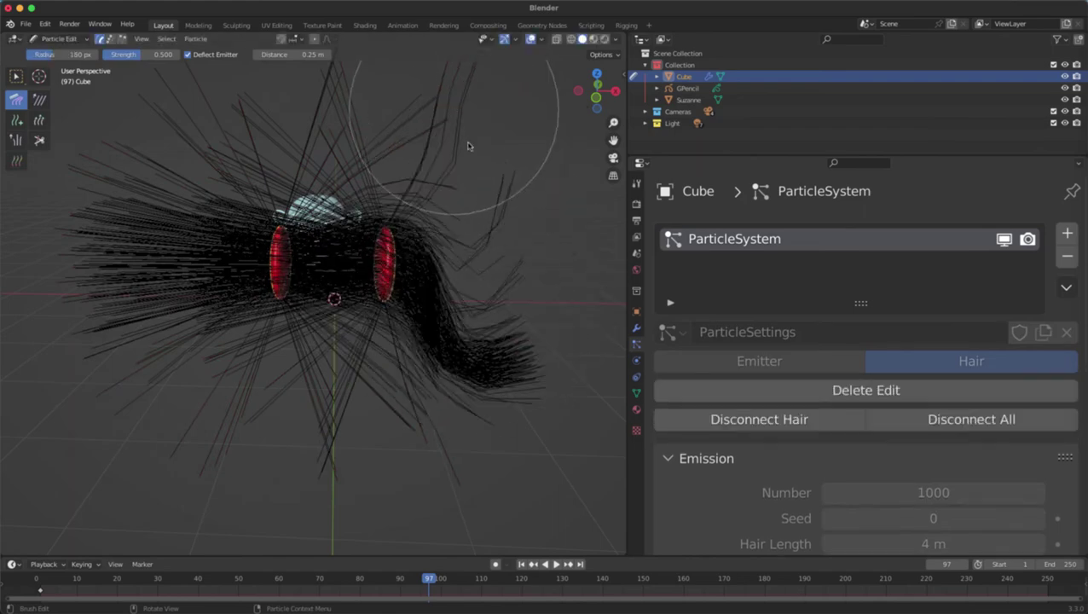
mouse_move(467, 146)
left_mouse_down()
mouse_move(280, 97)
mouse_move(104, 296)
mouse_move(183, 109)
mouse_move(256, 240)
left_mouse_up()
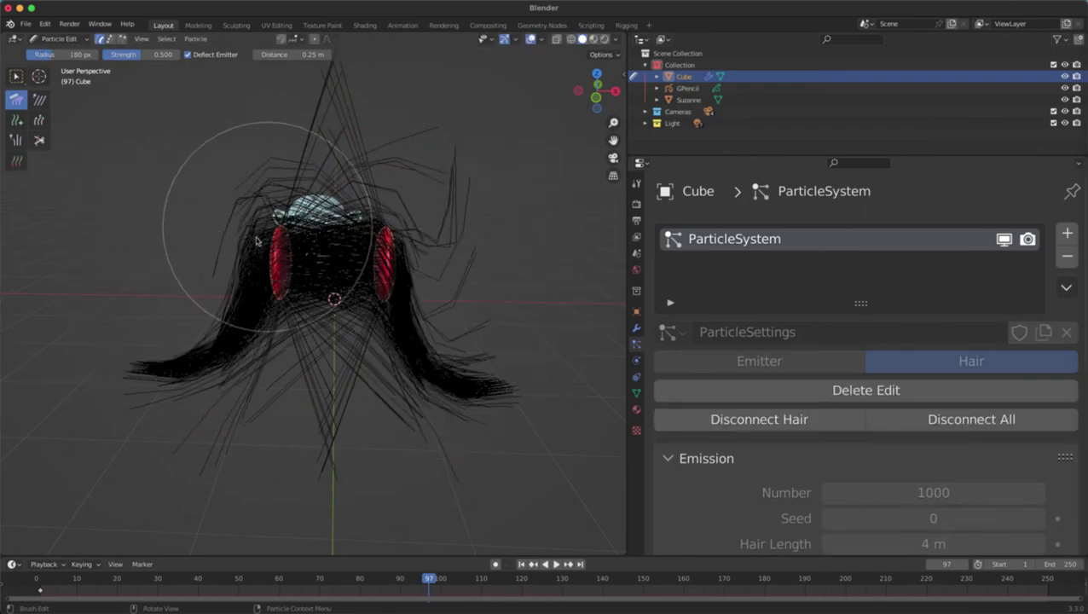
mouse_move(256, 240)
middle_mouse_down()
mouse_move(206, 151)
mouse_move(243, 109)
middle_mouse_up()
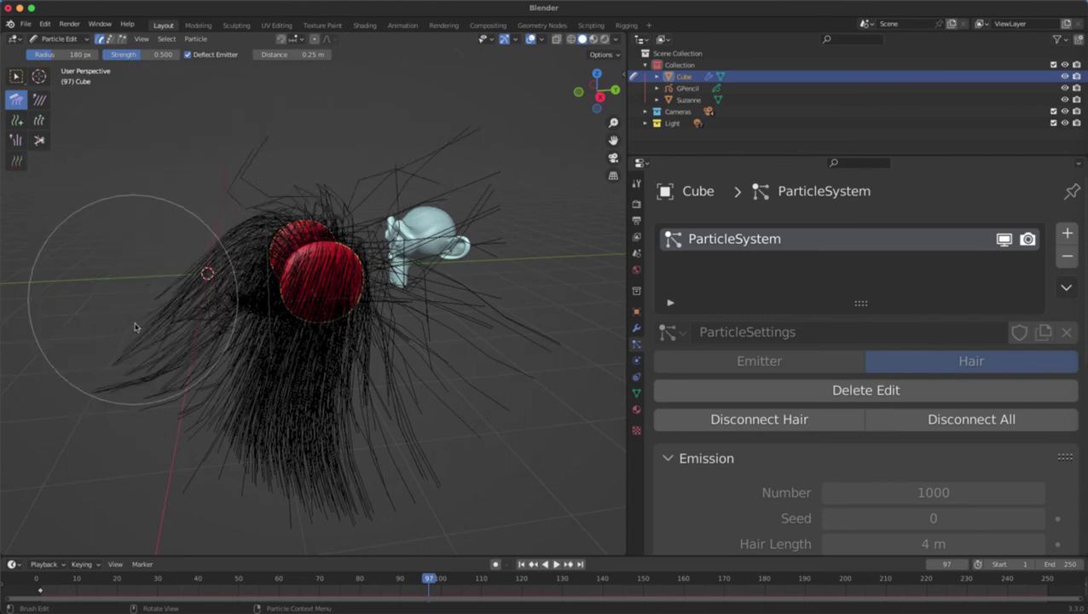
mouse_move(134, 327)
left_mouse_down()
mouse_move(206, 184)
mouse_move(396, 38)
left_mouse_up()
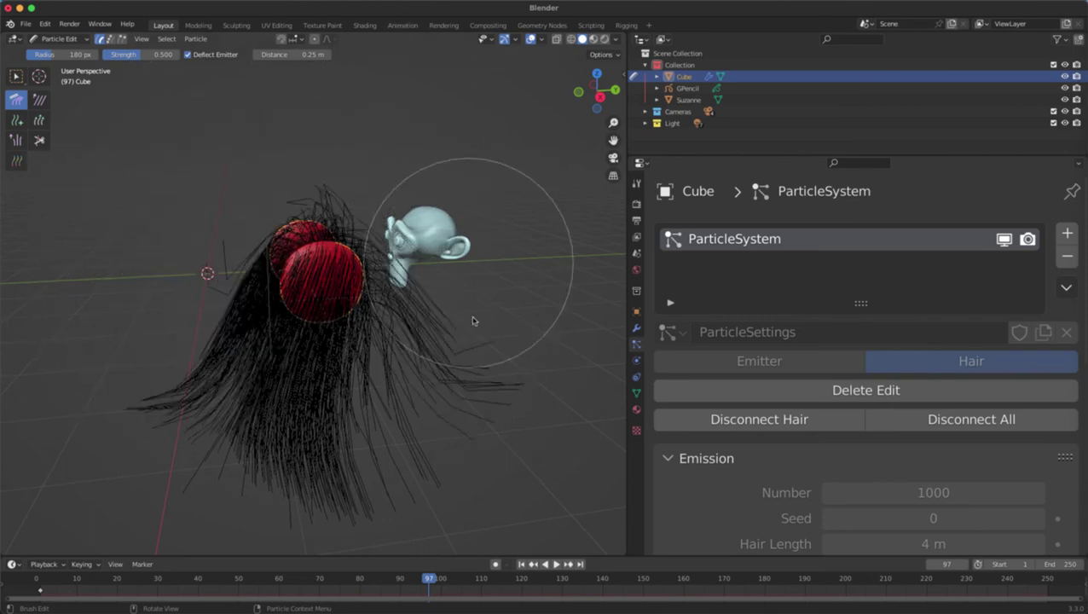
middle_click_drag(479, 184, 430, 209)
Step: Return to Object Mode, select Suzanne and move it farther away from the hairy cube
key("Tab")
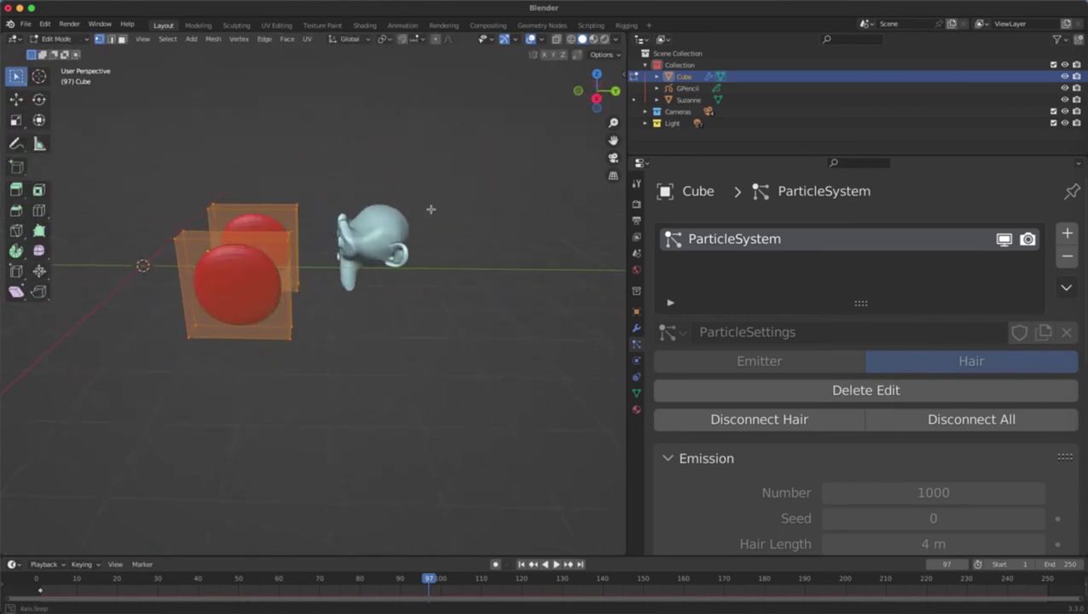
key("ctrl+Tab")
left_click(316, 210)
left_click(369, 235)
middle_click_drag(368, 234, 280, 267)
key("g")
left_click(423, 246)
Step: Add a particle system to Suzanne and set its type to Hair
scroll(452, 220, "up", 6)
middle_click_drag(469, 207, 366, 308, "shift")
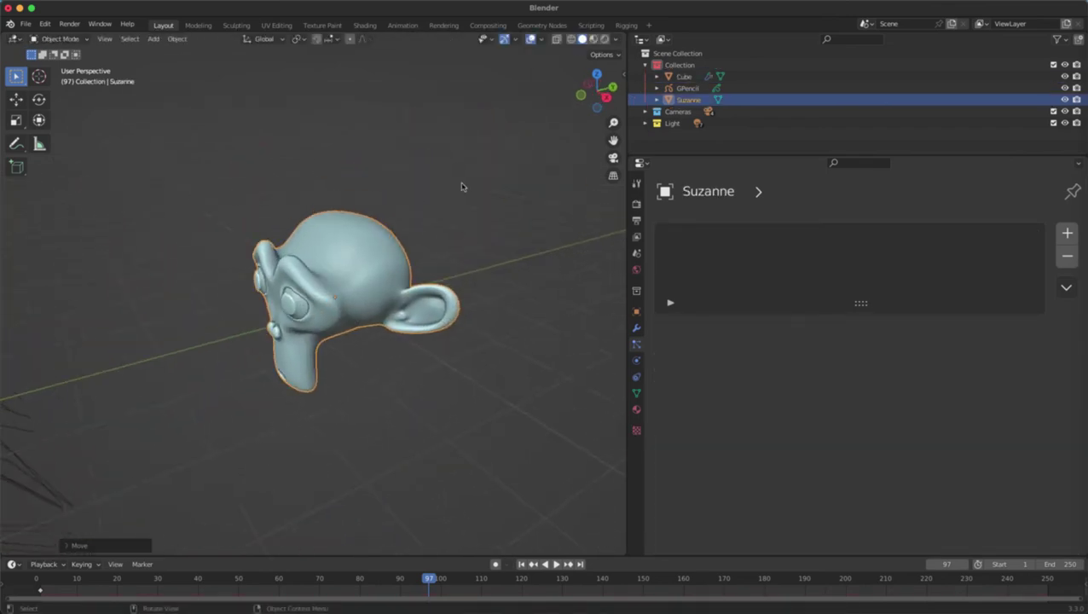
left_click(1066, 233)
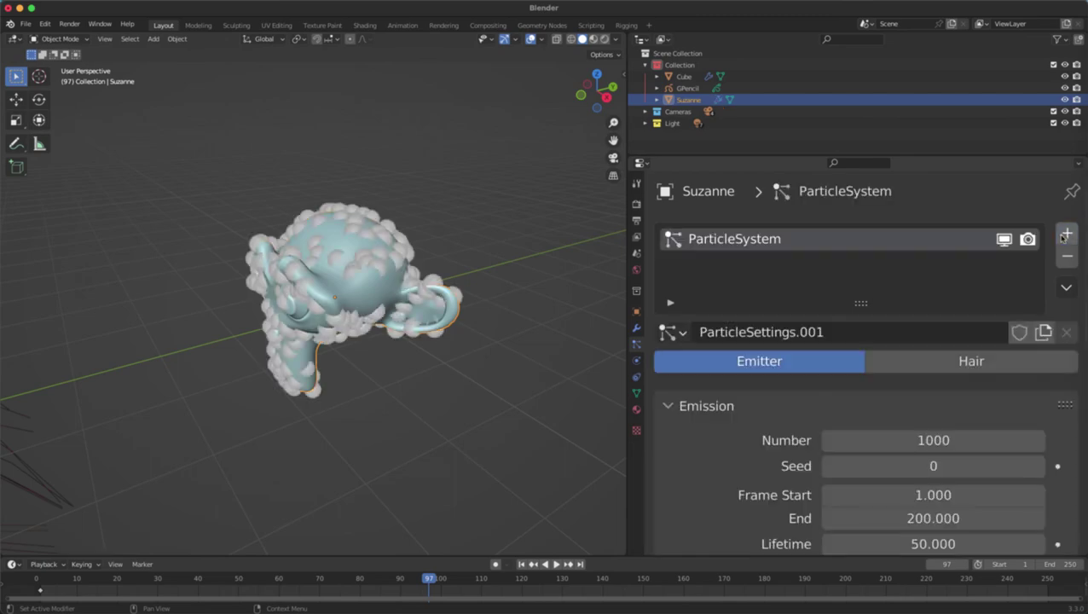
left_click(906, 361)
Step: Switch Suzanne to Particle Edit mode with all of its hair in view
scroll(358, 261, "down", 4)
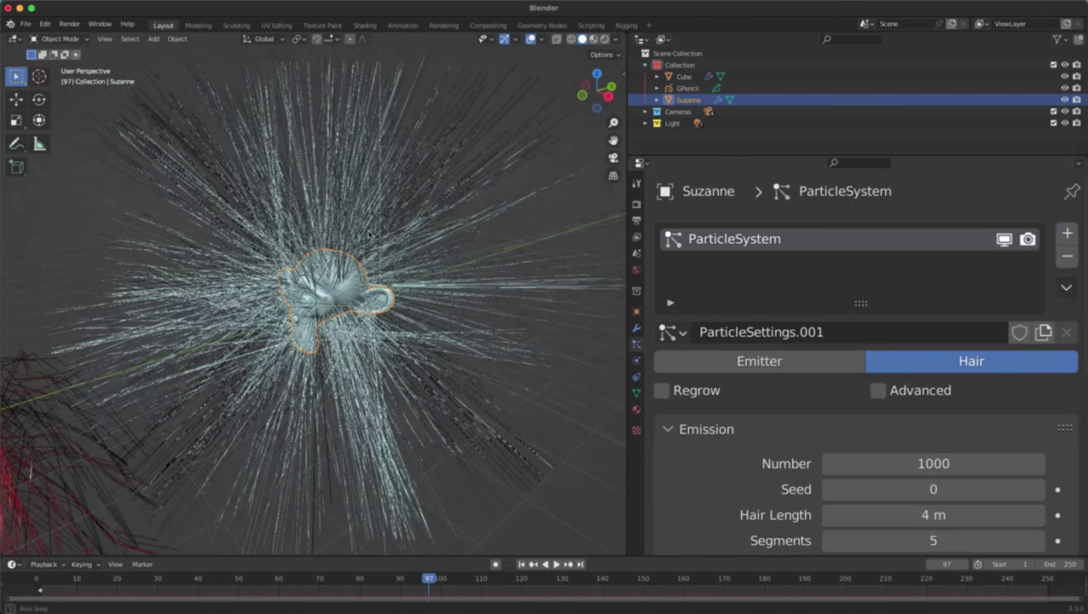
middle_click_drag(345, 261, 392, 261)
key("ctrl+Tab")
left_click(318, 289)
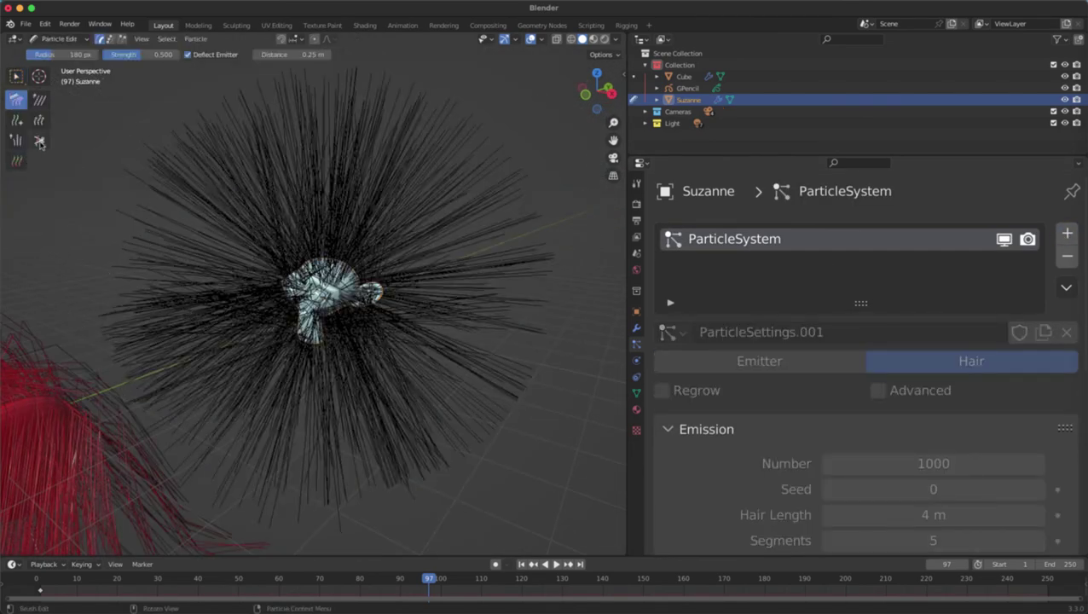
Step: Cut away the hair on Suzanne's neck, chin and face with the Cut brush at a radius of 50 px
scroll(290, 328, "up", 5)
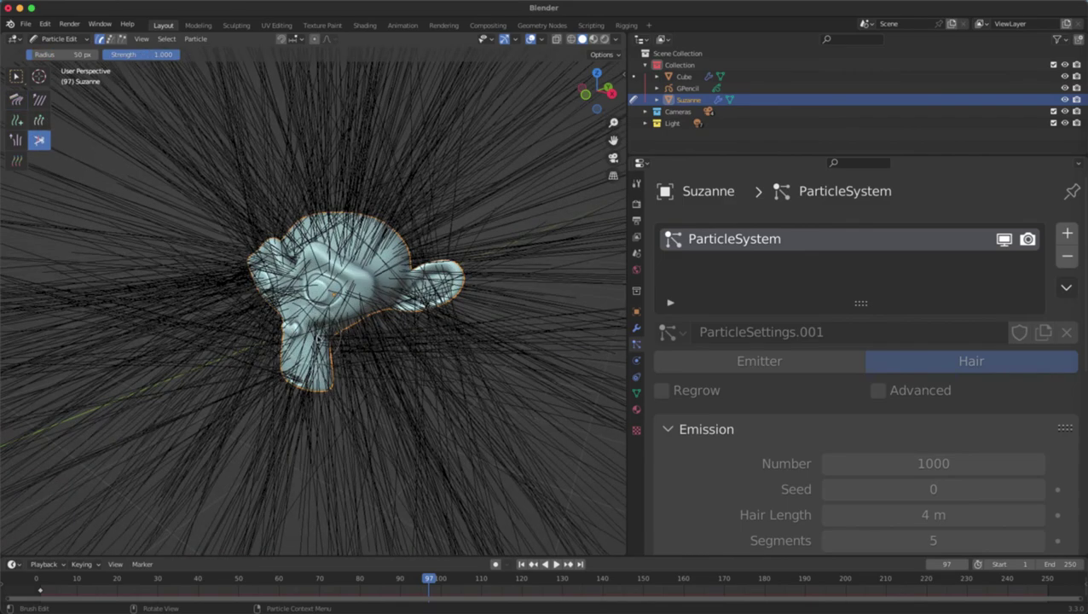
left_click_drag(410, 325, 288, 380)
middle_click_drag(305, 387, 336, 373)
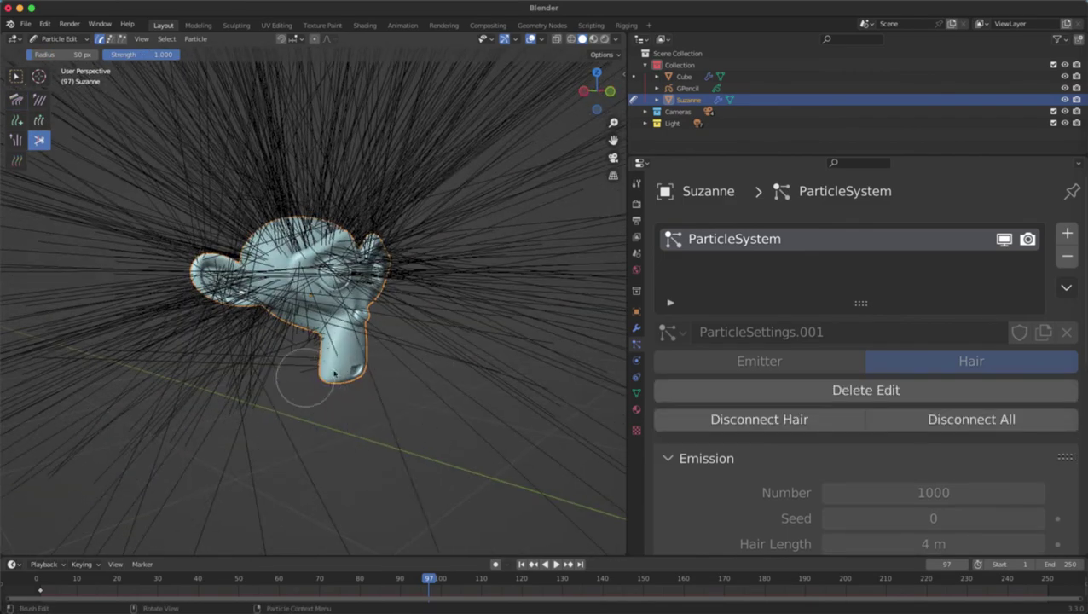
left_click_drag(321, 277, 397, 283)
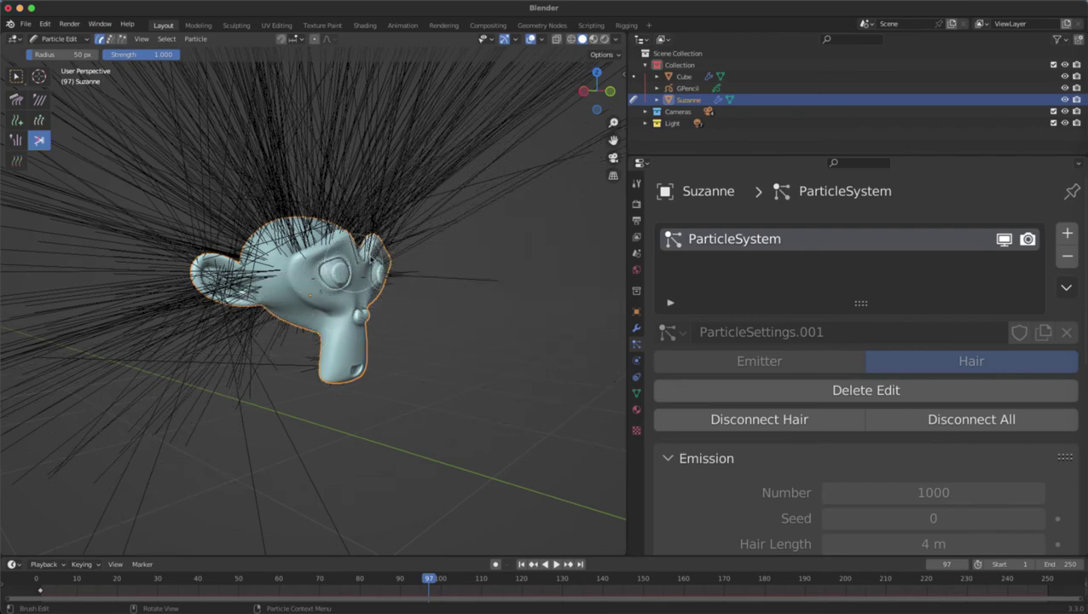
middle_click_drag(389, 271, 362, 316)
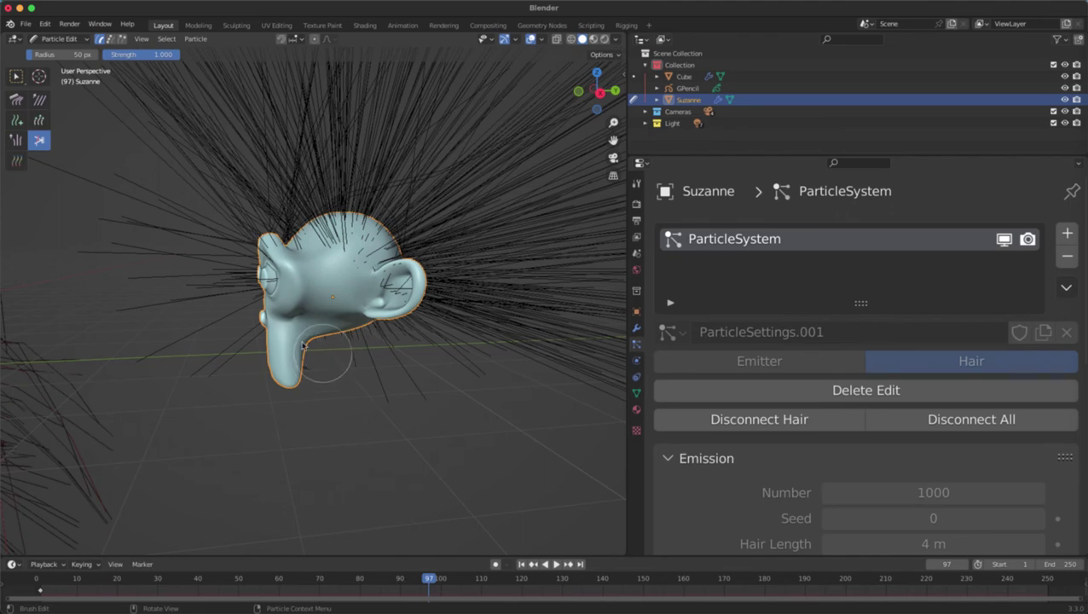
middle_click_drag(303, 343, 269, 312)
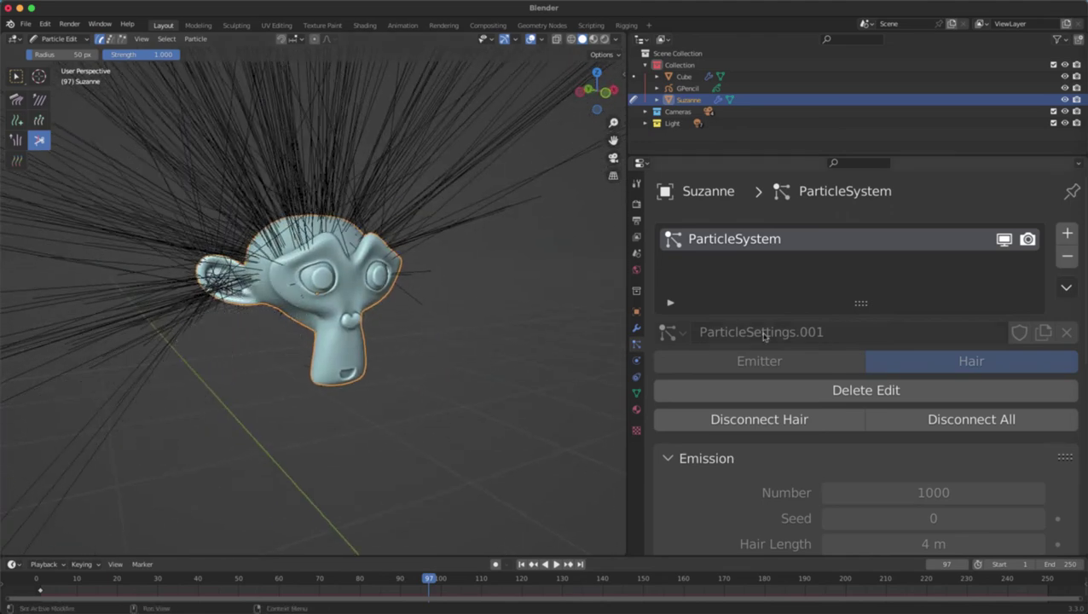
scroll(764, 337, "down", 2)
middle_click_drag(290, 256, 211, 252)
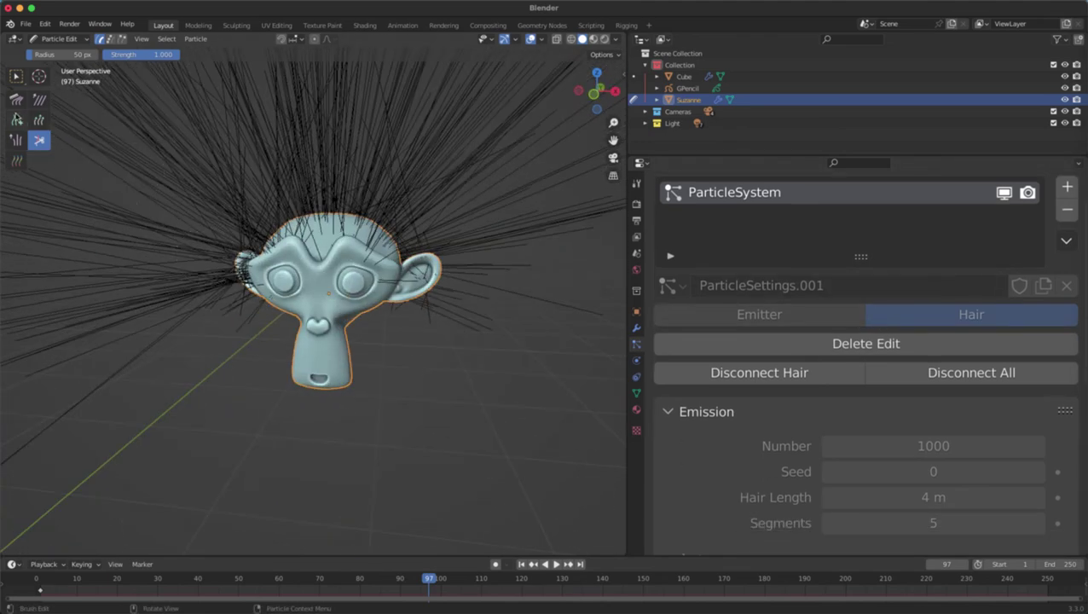
Step: Comb Suzanne's remaining hair down both sides of the head and return to Object Mode
left_click(385, 267)
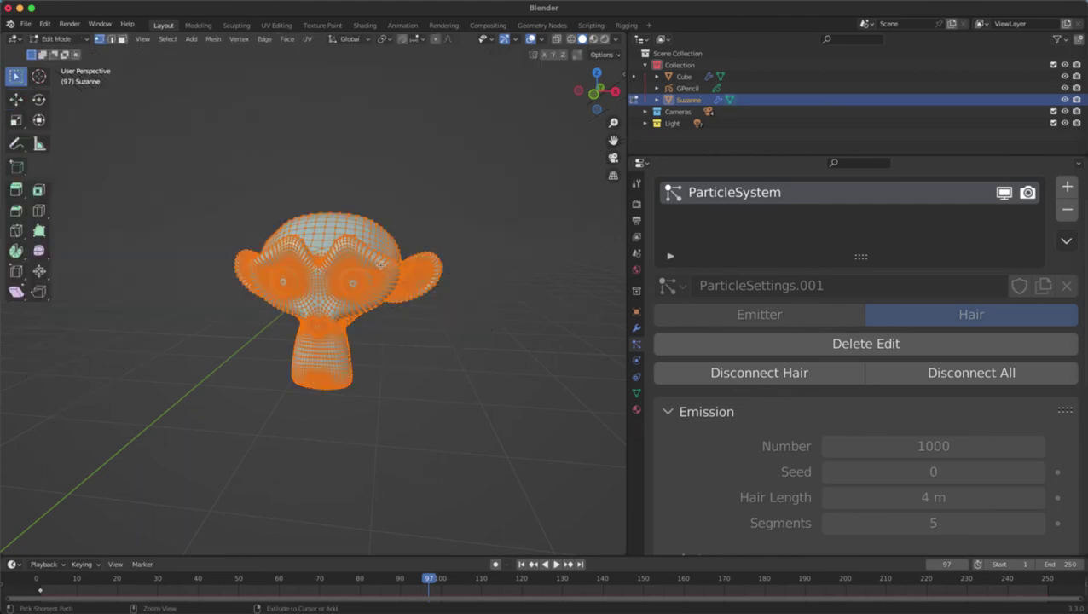
left_click(323, 305)
scroll(369, 279, "down", 4)
middle_click_drag(369, 279, 374, 323, "shift")
mouse_move(384, 215)
left_mouse_down()
mouse_move(189, 246)
mouse_move(154, 330)
left_mouse_up()
mouse_move(324, 248)
left_mouse_down()
mouse_move(183, 366)
mouse_move(286, 238)
mouse_move(437, 382)
mouse_move(447, 244)
mouse_move(337, 359)
mouse_move(325, 311)
mouse_move(287, 295)
left_mouse_up()
scroll(303, 288, "up", 4)
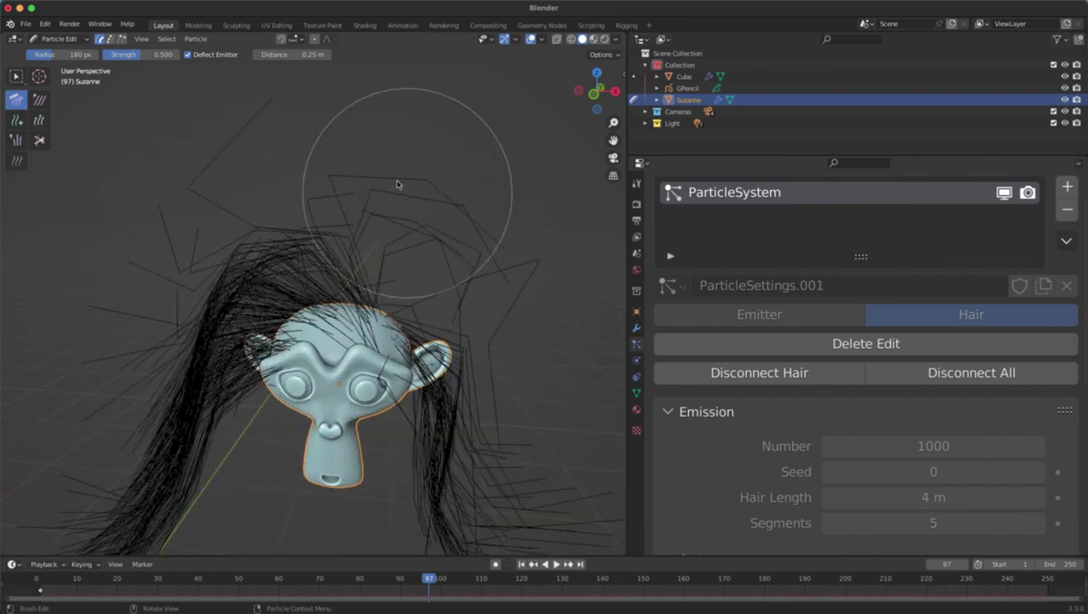
middle_click_drag(515, 354, 375, 320)
scroll(375, 321, "down", 2)
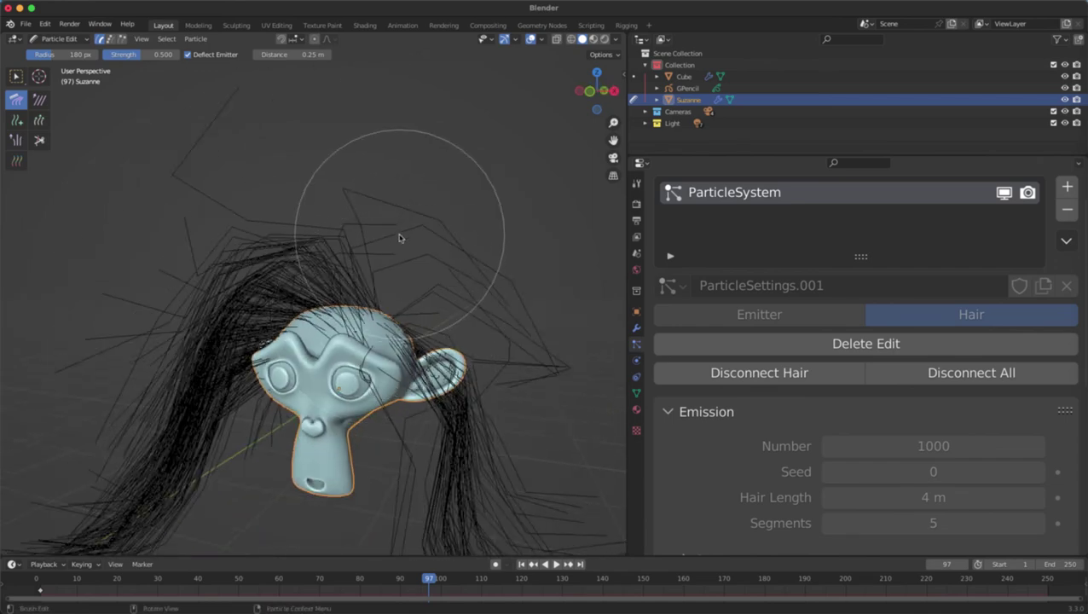
key("Tab")
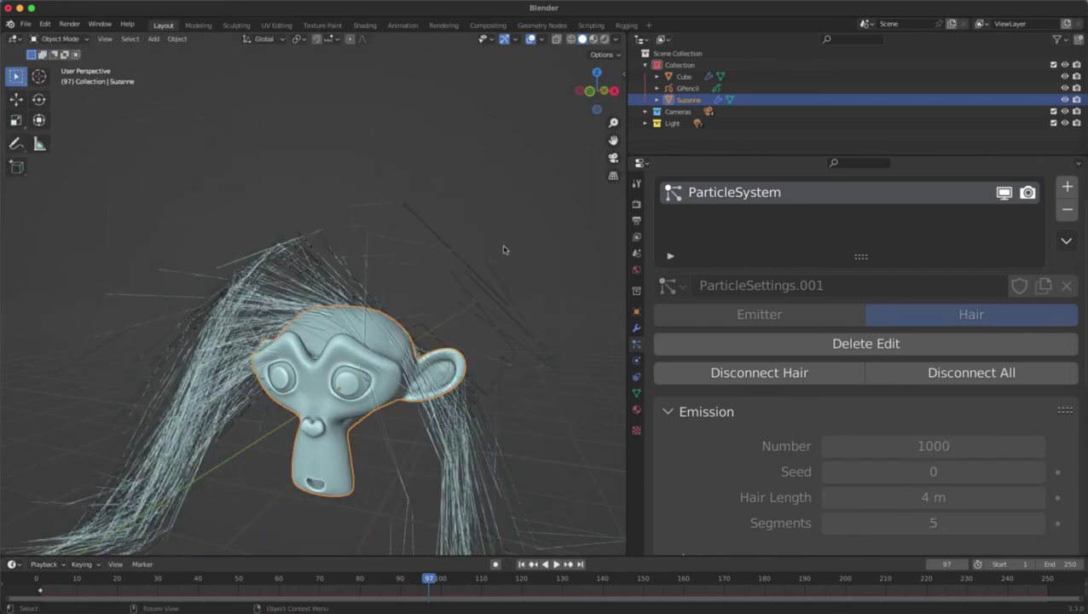
Step: Remove the hair particle systems from Suzanne and from the cube
left_click(1065, 211)
scroll(461, 299, "down", 5)
left_click(222, 407)
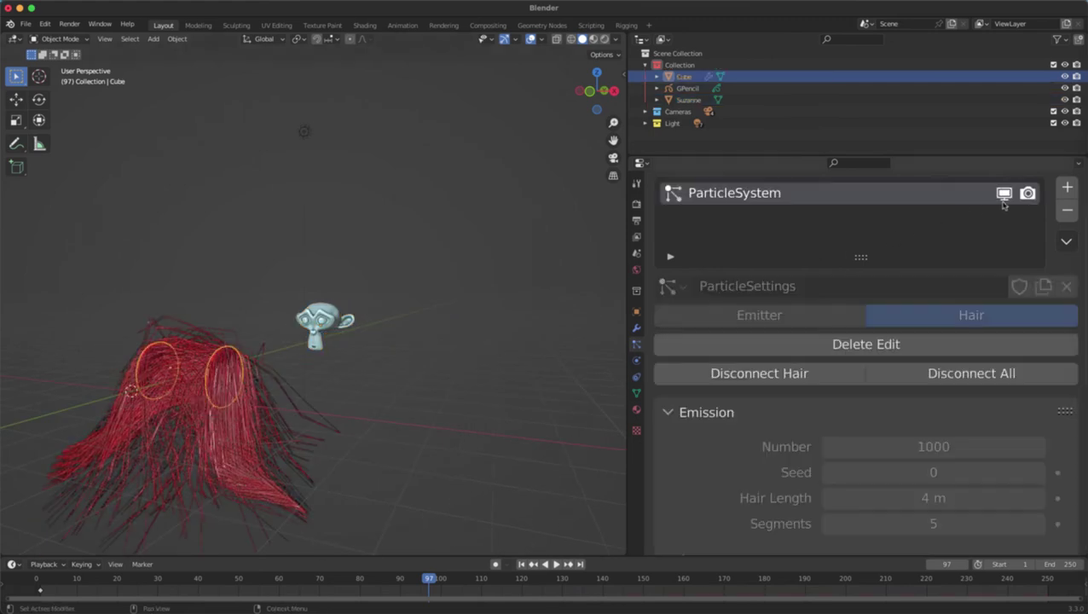
left_click(1066, 211)
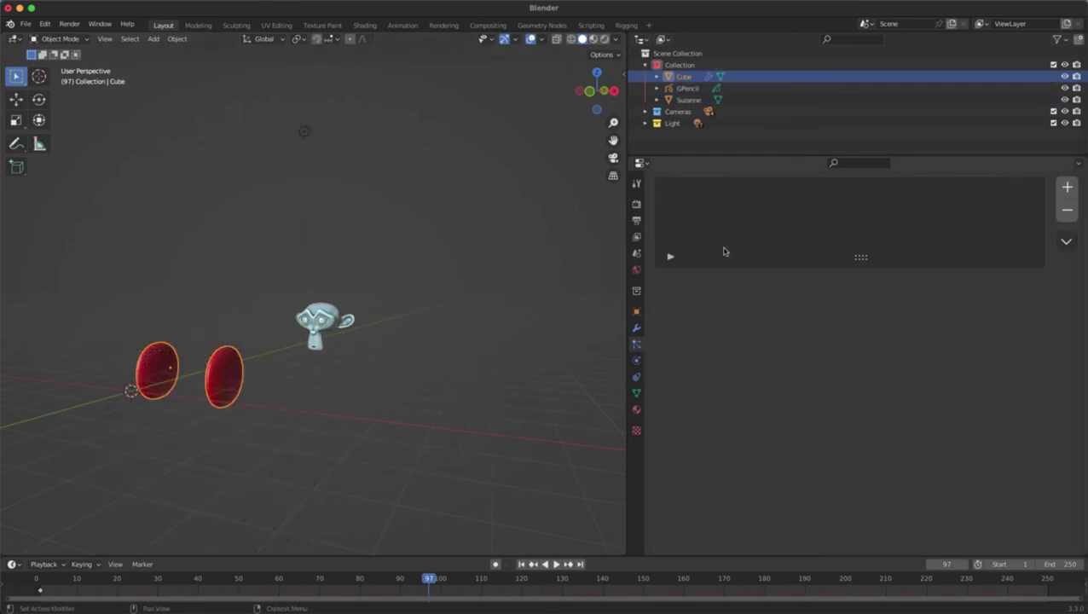
Step: Show the physics properties and add a plane mesh to the scene
left_click(634, 361)
middle_click_drag(358, 320, 413, 333)
scroll(296, 326, "up", 3)
key("shift+a")
mouse_move(385, 243)
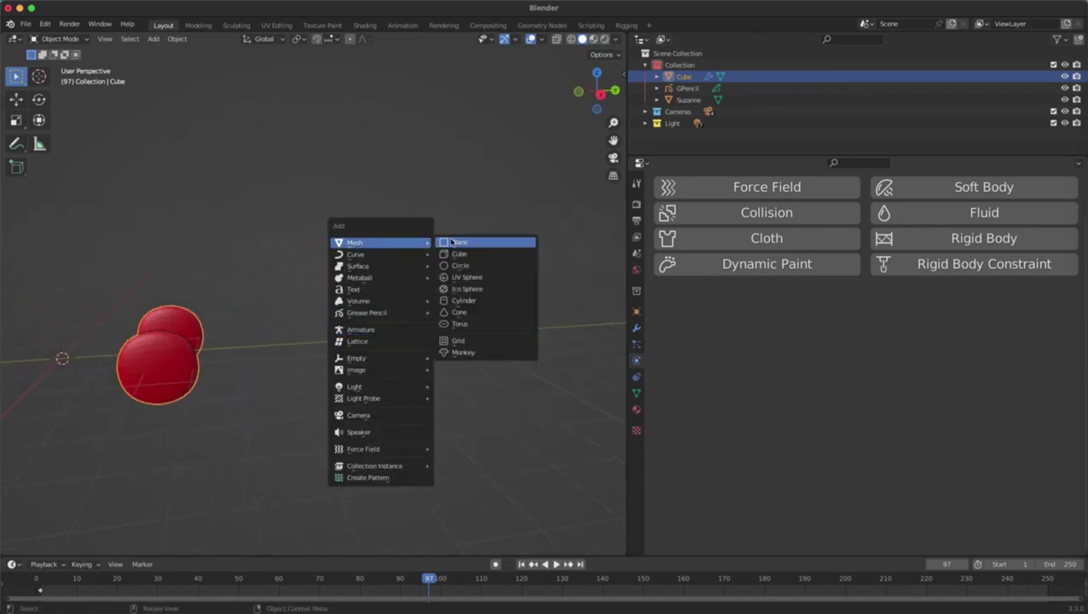
left_click(452, 243)
Step: Scale the plane up in Edit Mode into a large floor reaching beyond the red cube halves, then return to Object Mode
scroll(338, 330, "down", 3)
middle_click_drag(233, 344, 317, 347, "shift")
key("Tab")
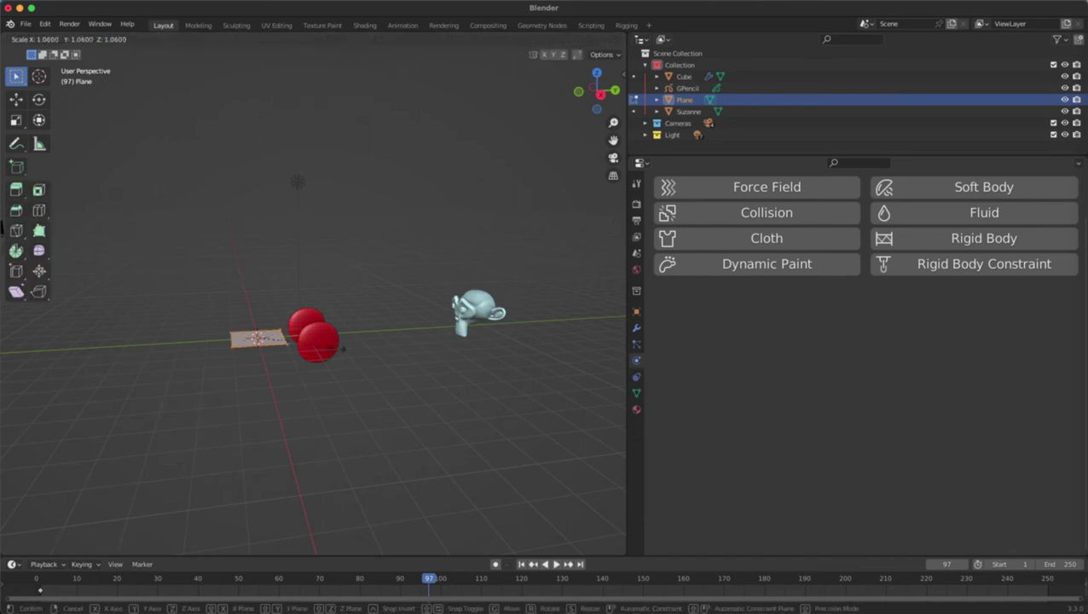
key("s")
left_click(560, 382)
key("Tab")
Step: Move Suzanne about 10 m so it floats in the air above the middle of the plane
middle_click_drag(340, 303, 392, 333, "shift")
left_click(518, 333)
scroll(522, 337, "down", 1)
key("g")
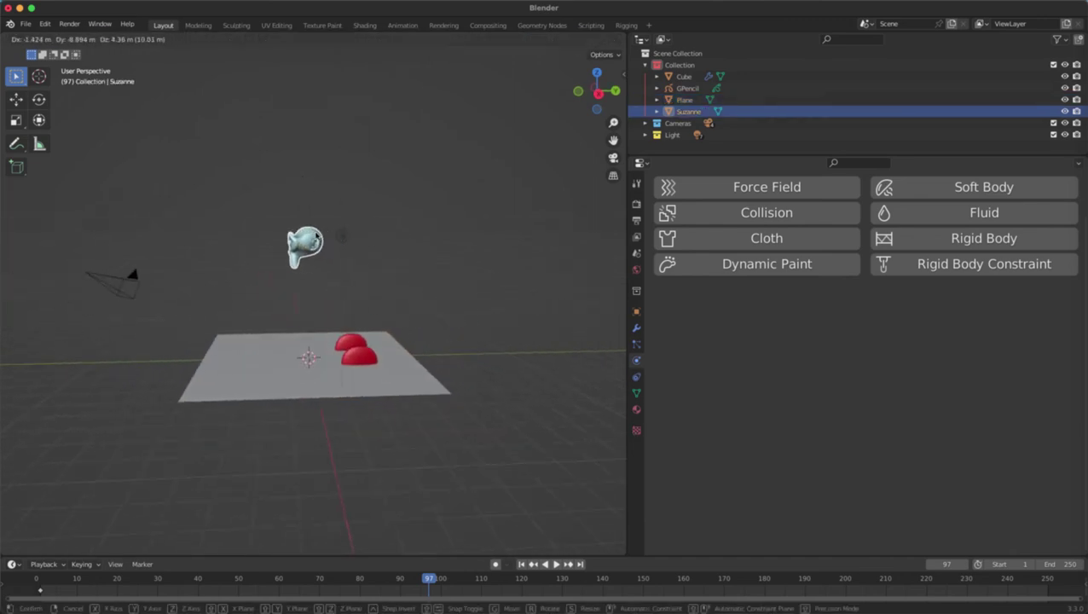
left_click(317, 236)
Step: Give the plane rigid body physics and set its type to Passive
middle_click_drag(318, 235, 398, 241)
scroll(382, 262, "up", 3)
scroll(398, 240, "down", 1)
left_click(385, 340)
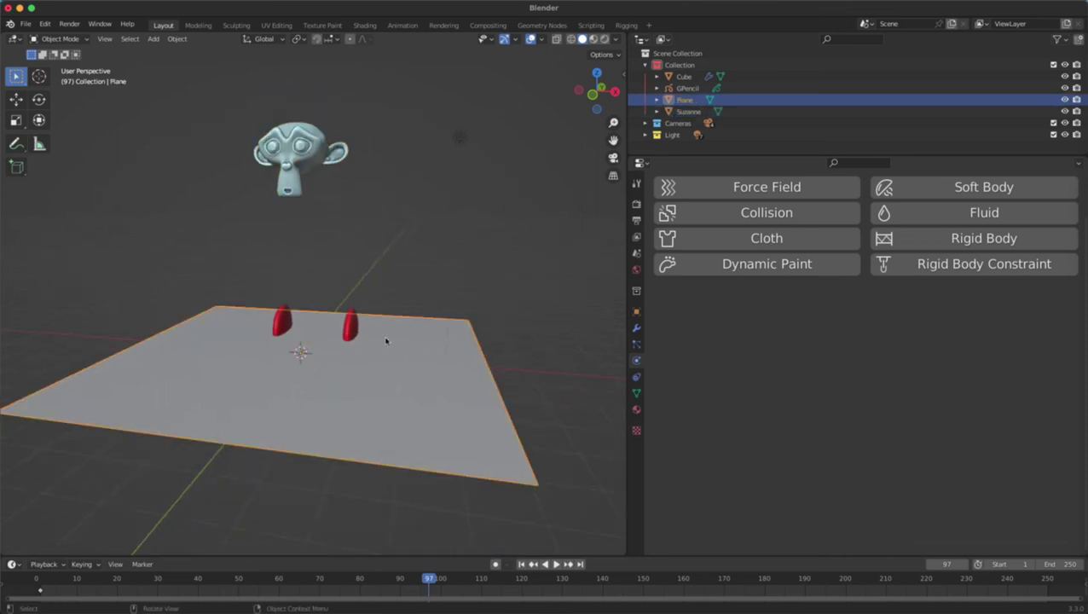
left_click(969, 241)
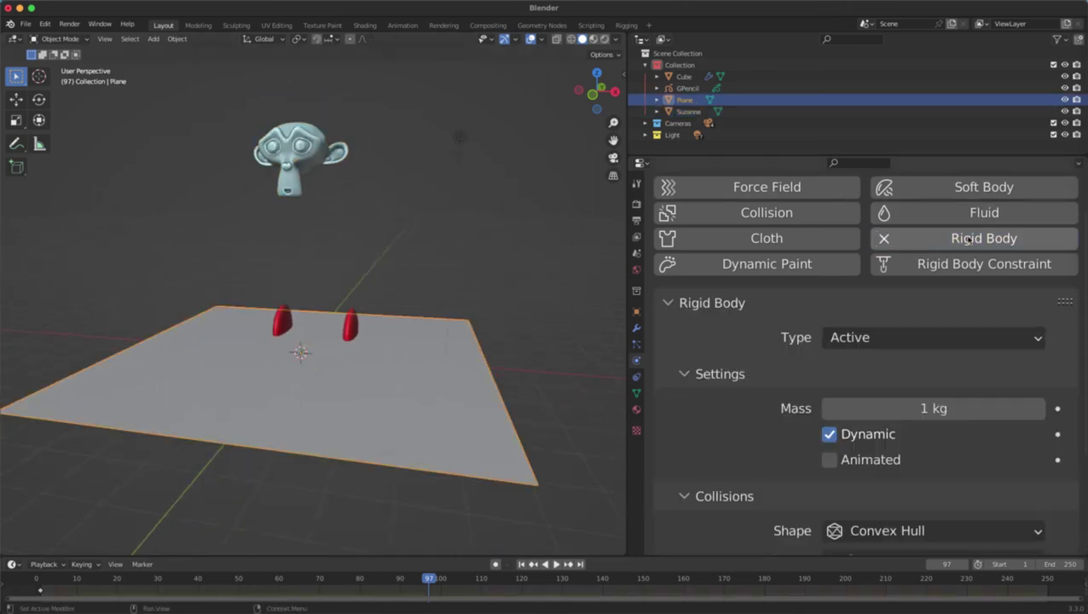
left_click(857, 338)
left_click(851, 390)
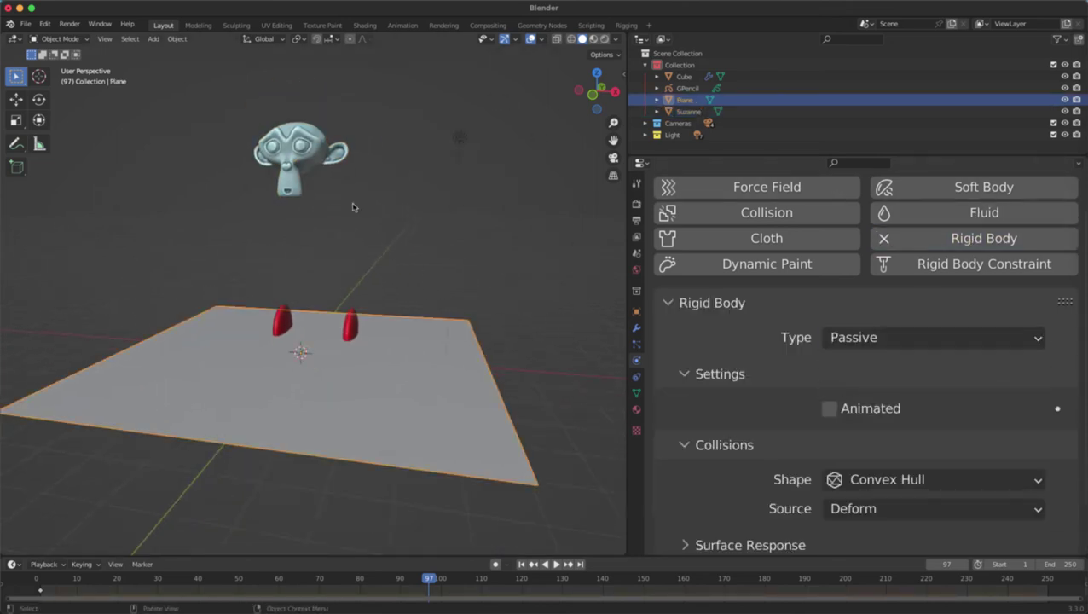
Step: Give Suzanne rigid body physics with the type kept at Active
left_click(298, 155)
left_click(944, 243)
left_click(843, 345)
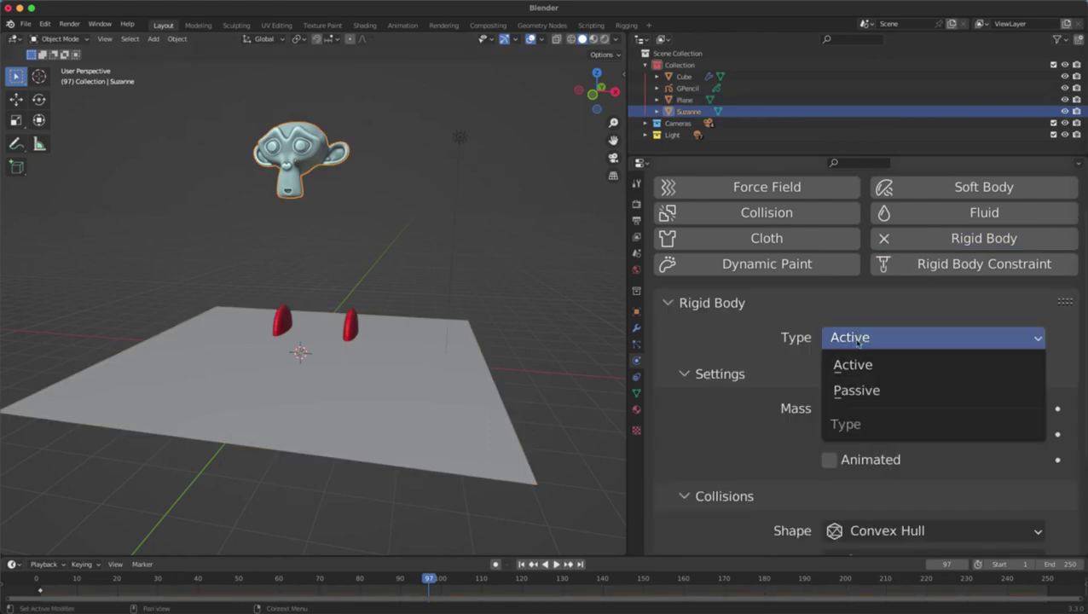
left_click(826, 342)
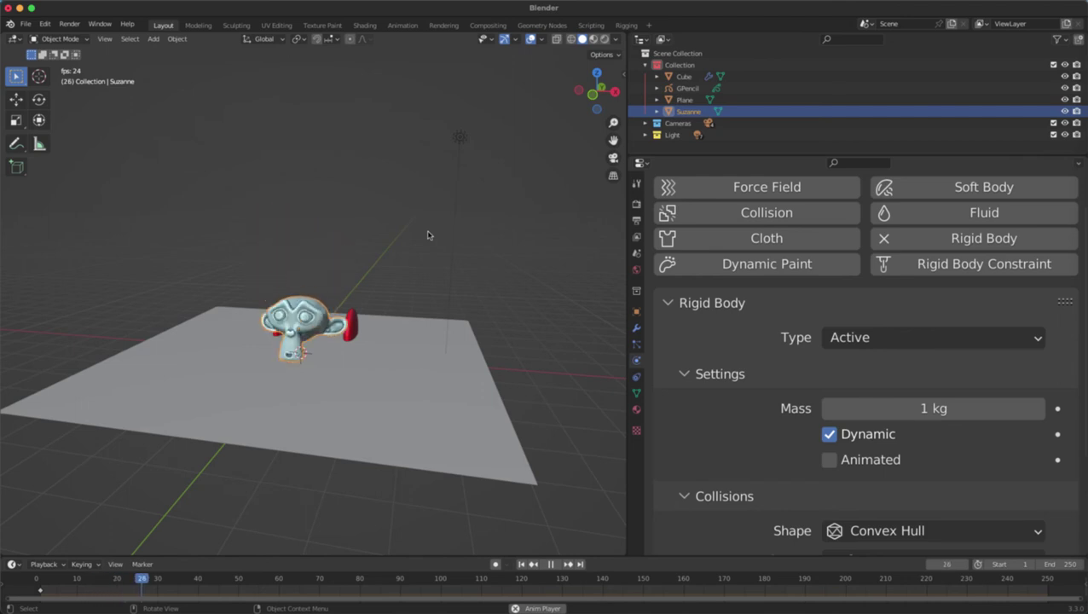
Step: Examine Suzanne's rigid body fall onto the plane and view the Rigid Body World option in the scene properties
scroll(339, 284, "up", 6)
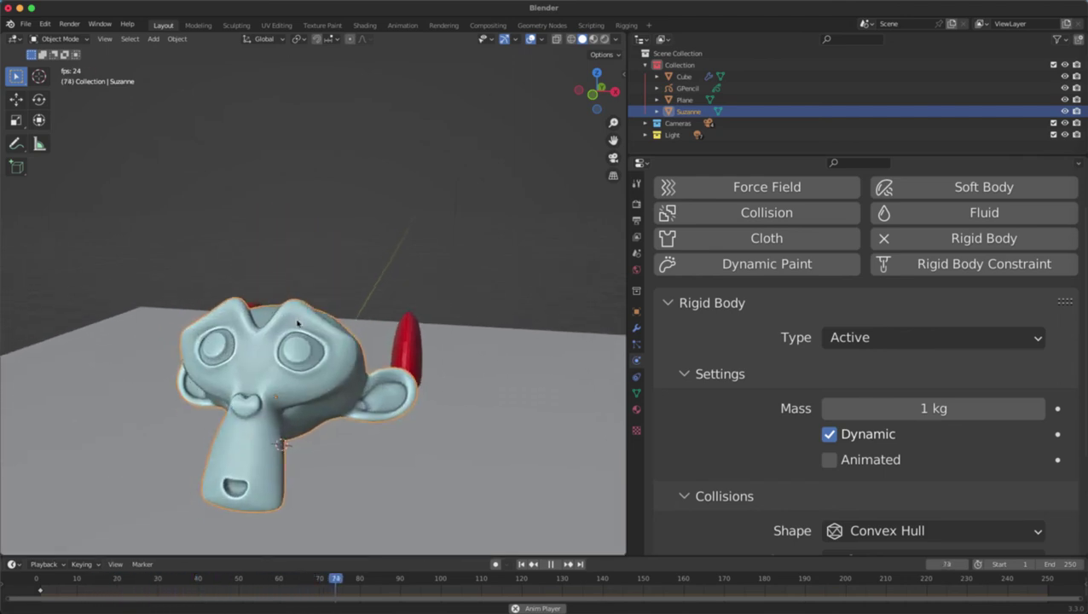
middle_click_drag(298, 321, 368, 269, "shift")
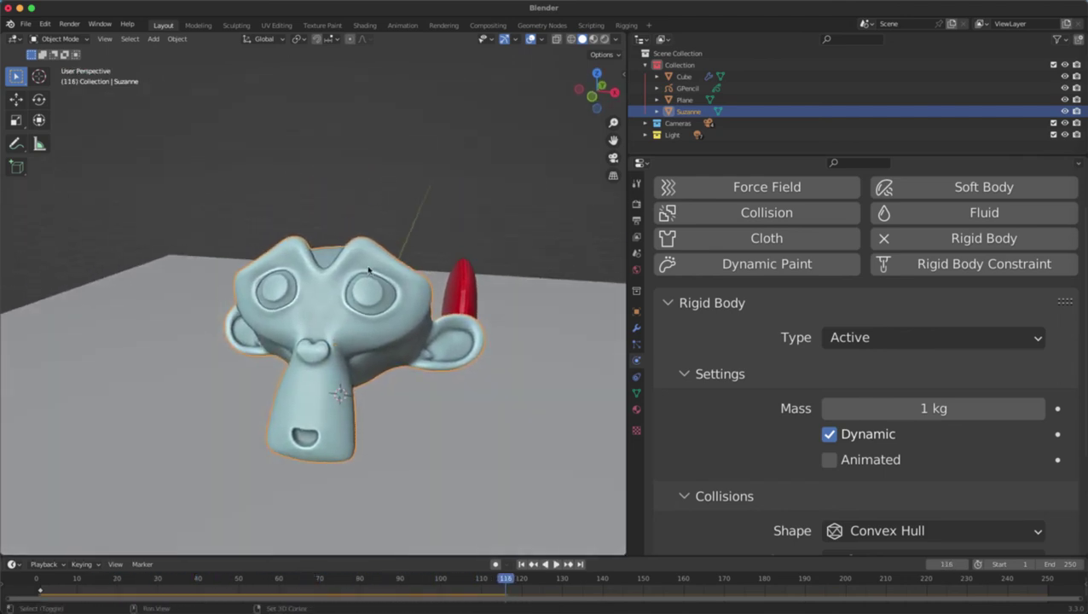
key("Escape")
scroll(368, 269, "down", 3)
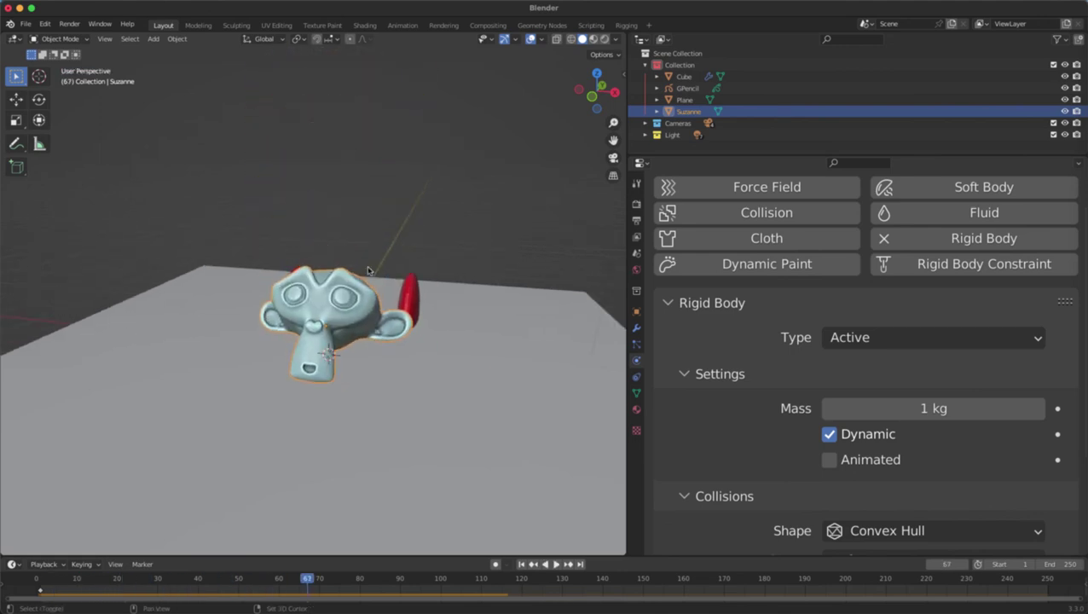
middle_click_drag(387, 239, 493, 279)
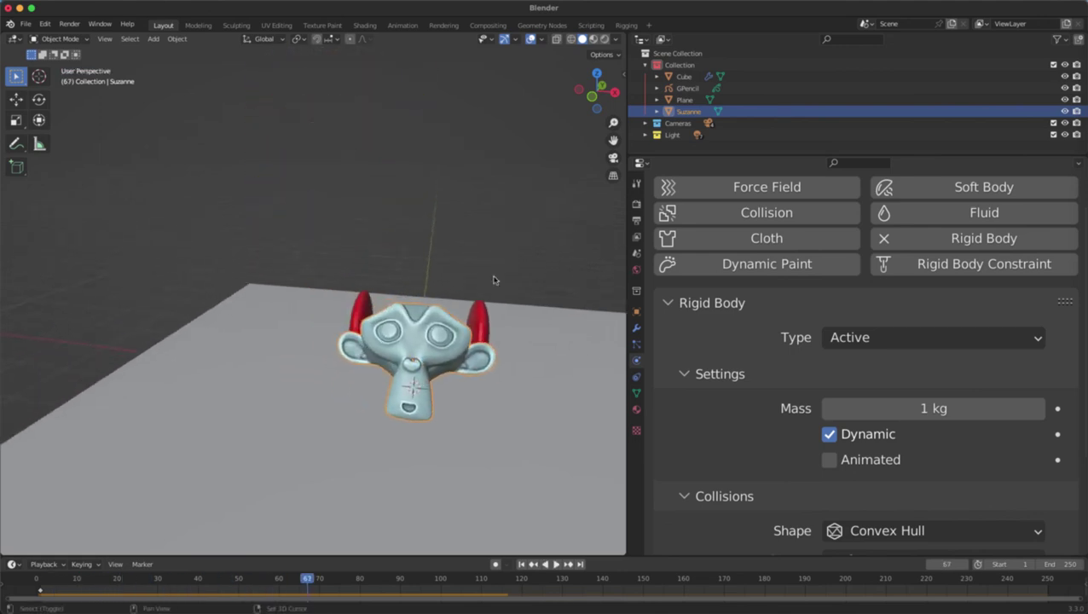
left_click(638, 255)
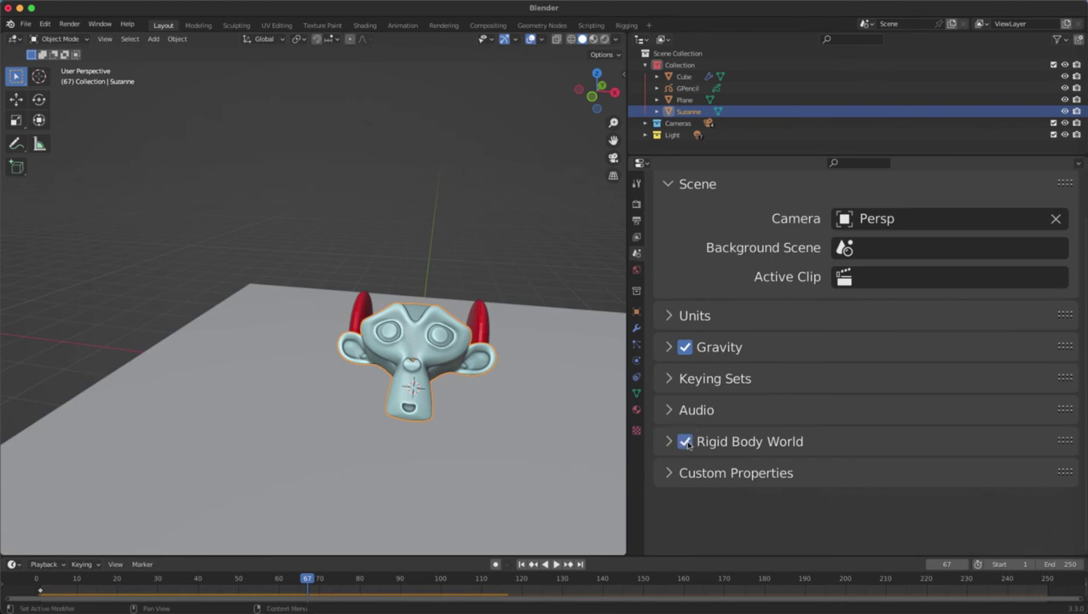
left_click(636, 359)
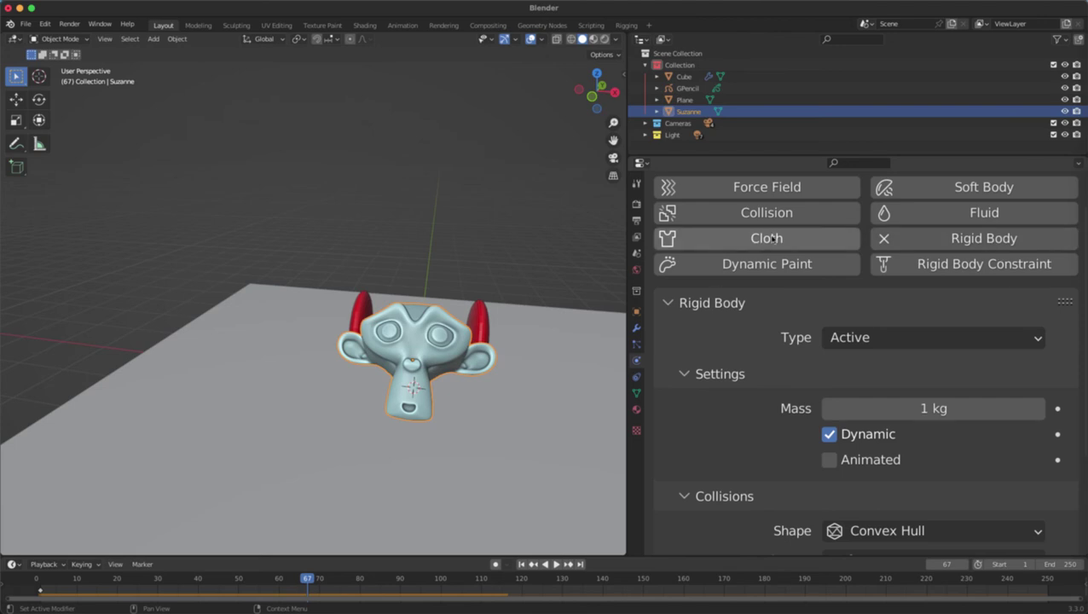
Step: Add cloth physics to Suzanne and play the simulation from the first frame
middle_click_drag(550, 309, 610, 300)
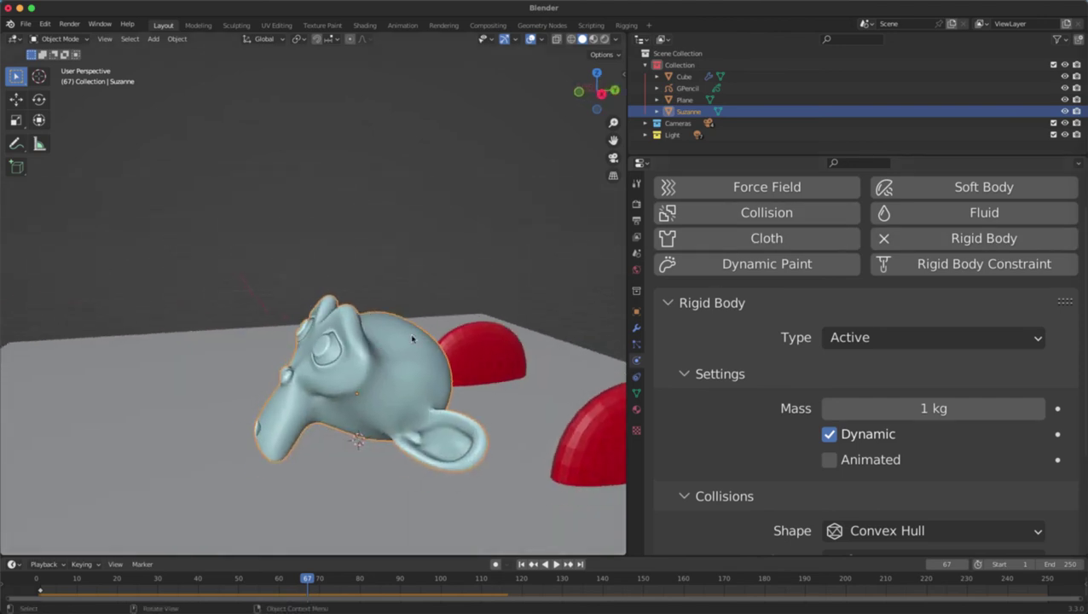
left_click(723, 240)
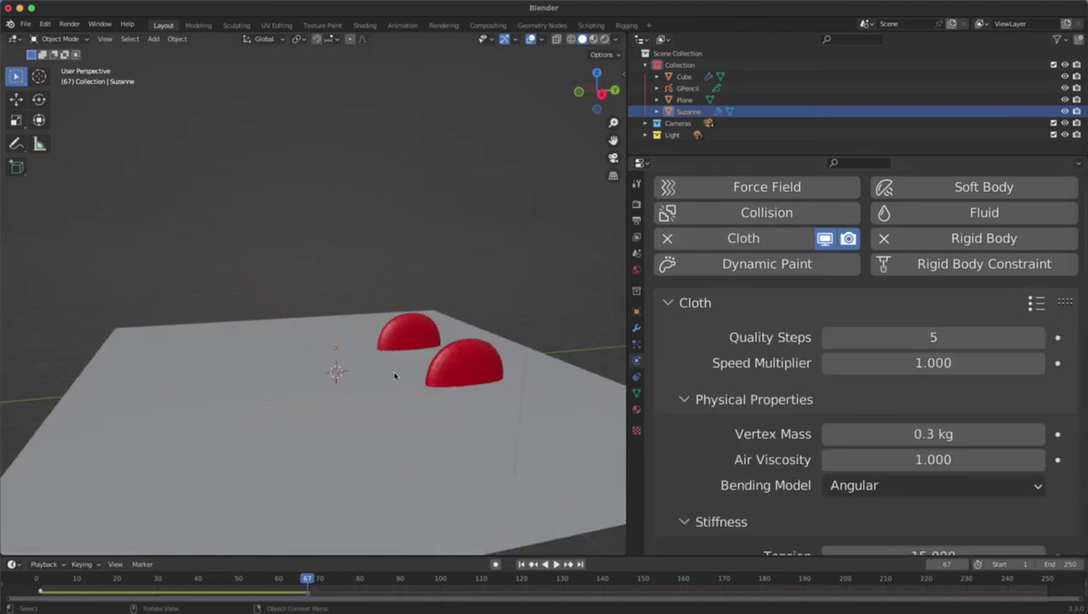
key("shift+Left")
middle_click_drag(395, 375, 405, 399)
key("space")
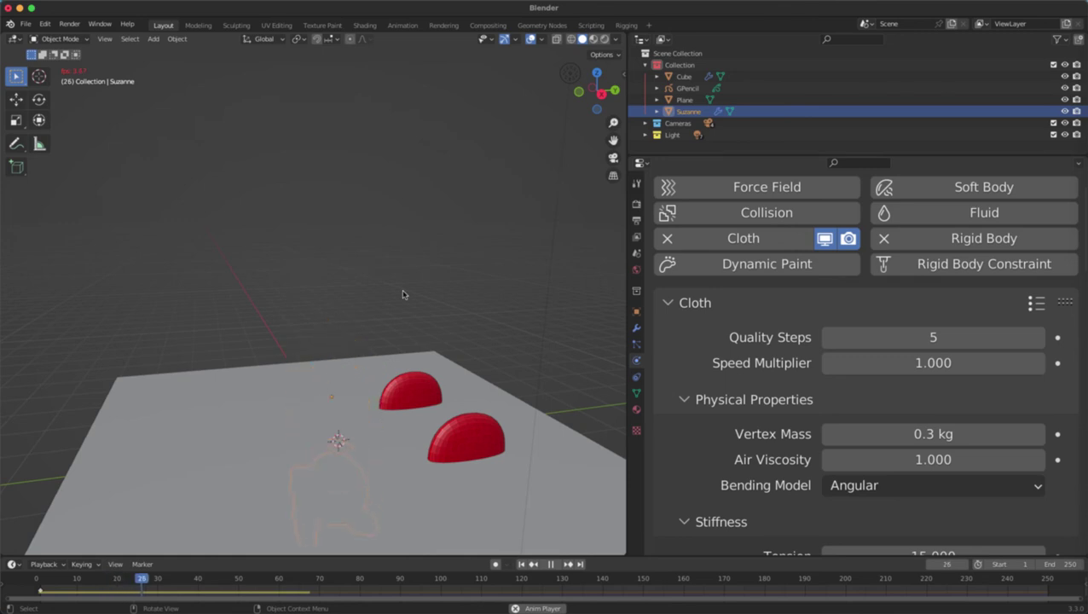
key("Escape")
Step: Add collision physics to Suzanne and replay the cloth simulation from the start
left_click(763, 211)
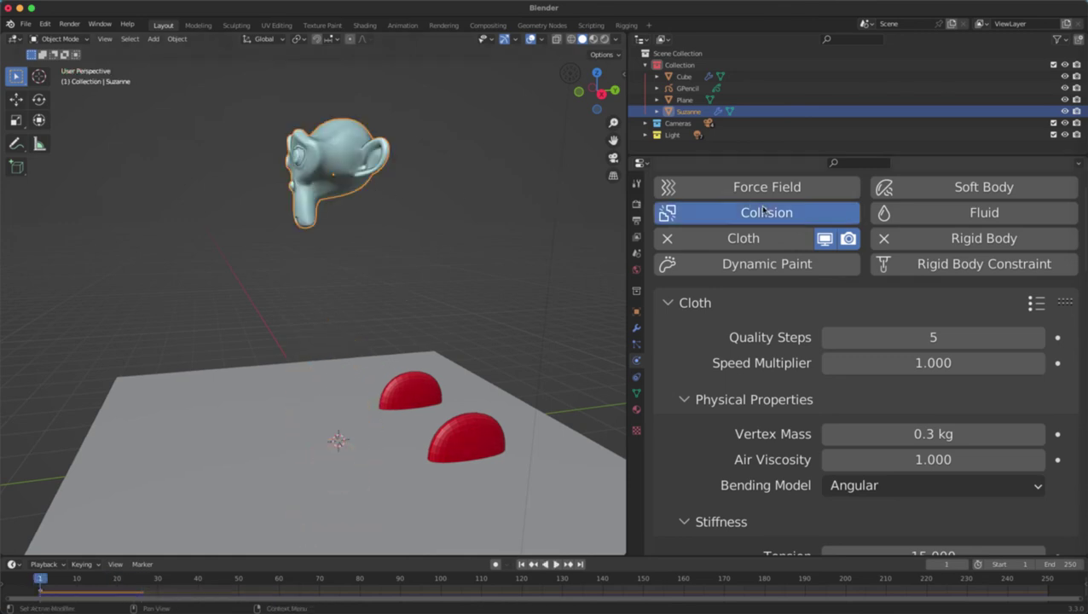
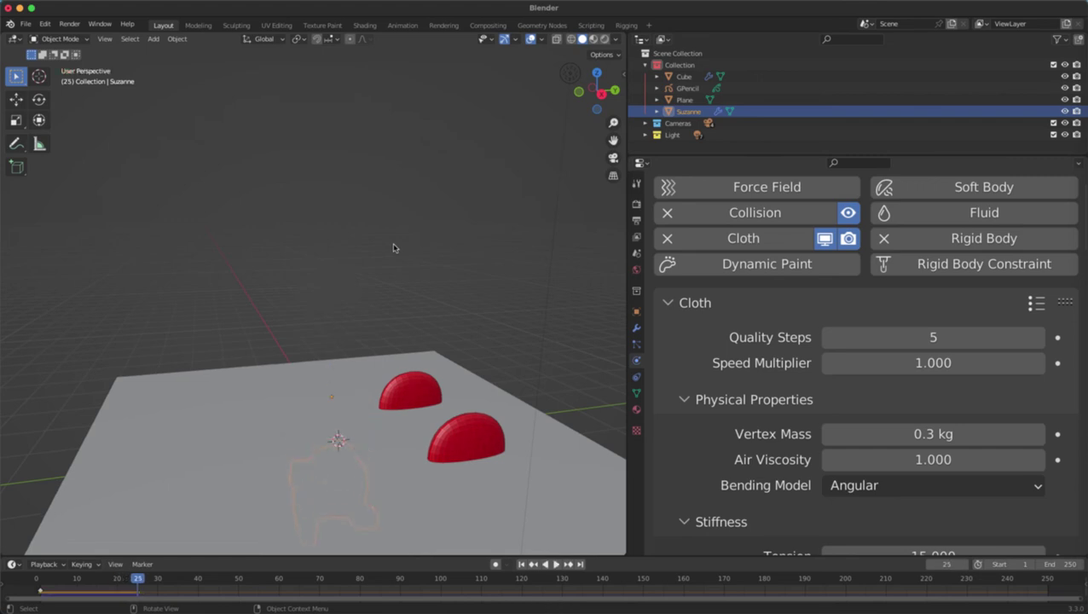
key("shift+Left")
key("space")
middle_click_drag(375, 369, 444, 303, "shift")
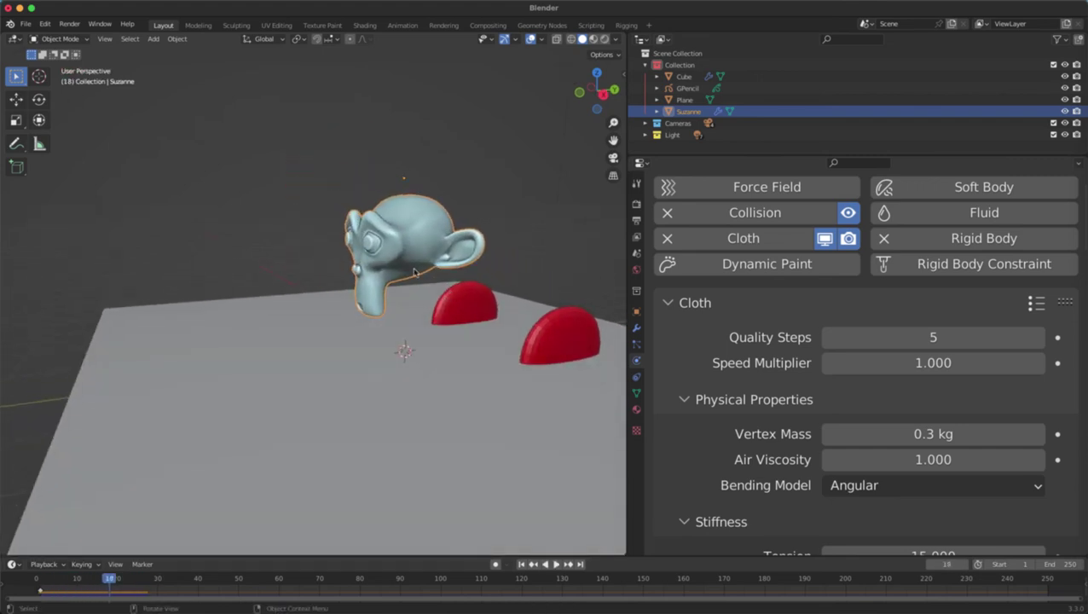
Step: At the first frame, lower Suzanne about 2.89 m along the Z axis and insert a Location keyframe
key("shift+Left")
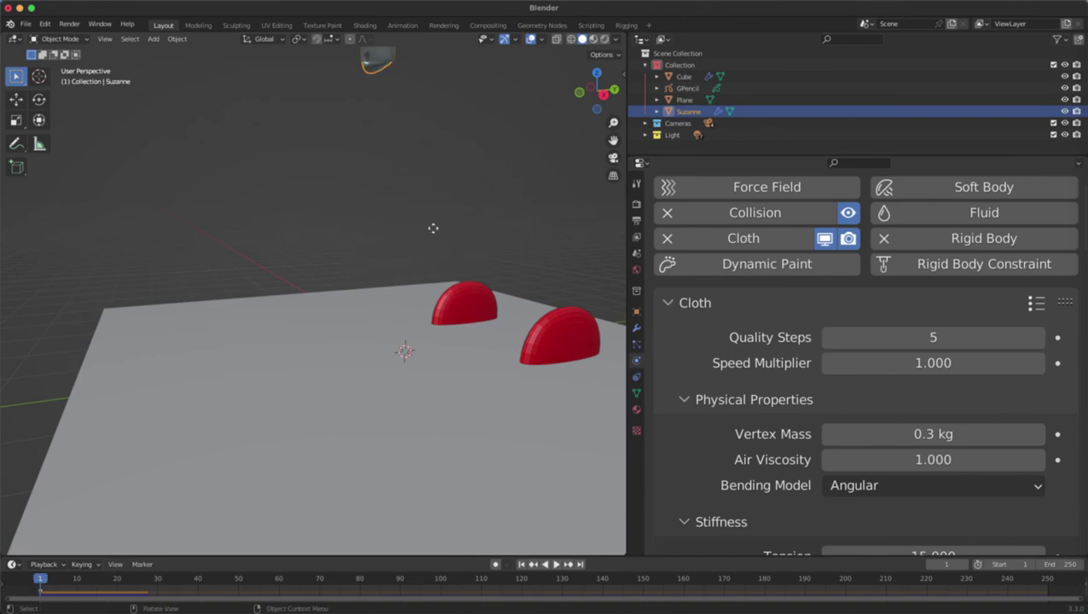
key("g")
key("z")
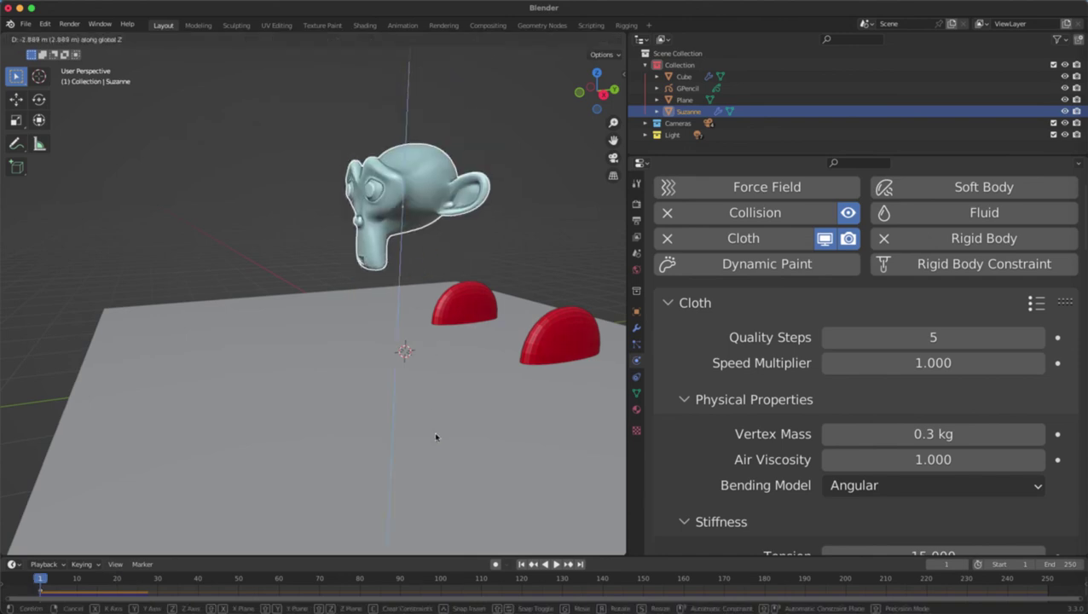
left_click(435, 437)
key("i")
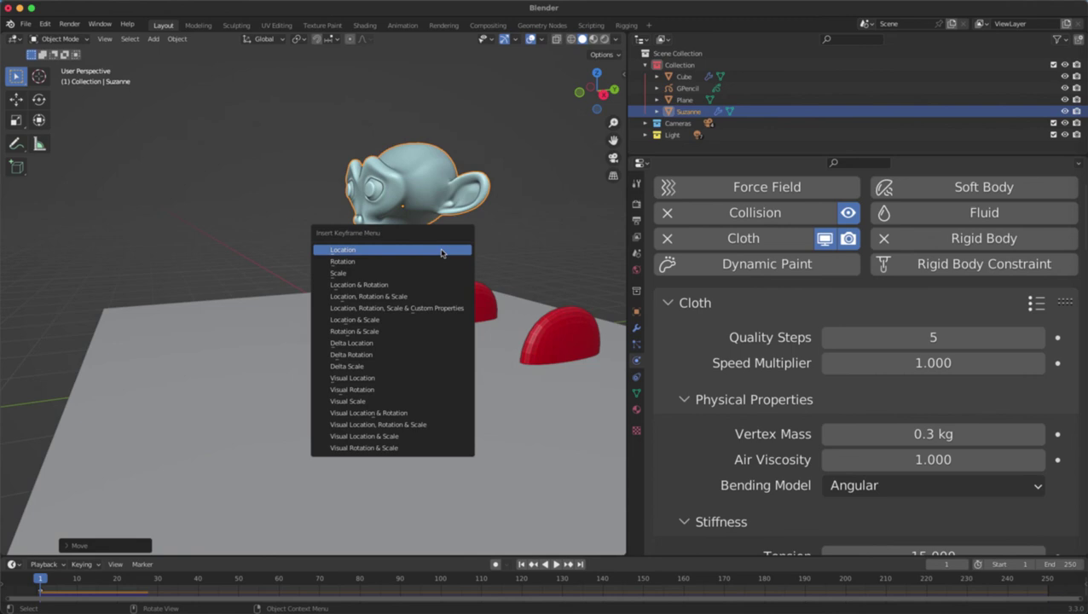
left_click(441, 249)
Step: Add collision physics to the plane and play the cloth simulation
left_click(441, 386)
left_click(721, 219)
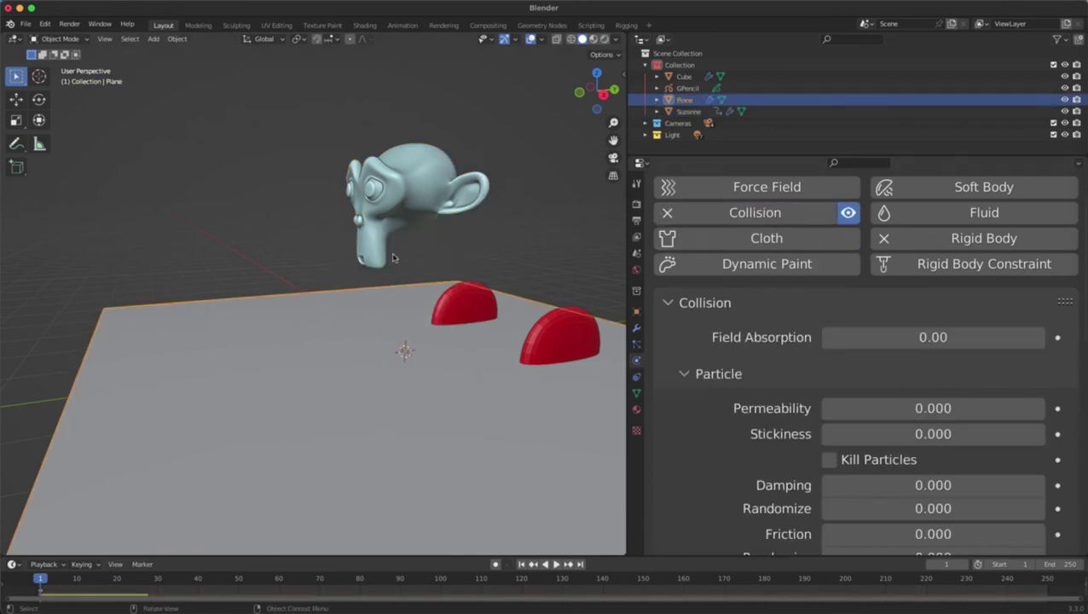
left_click(263, 223)
key("space")
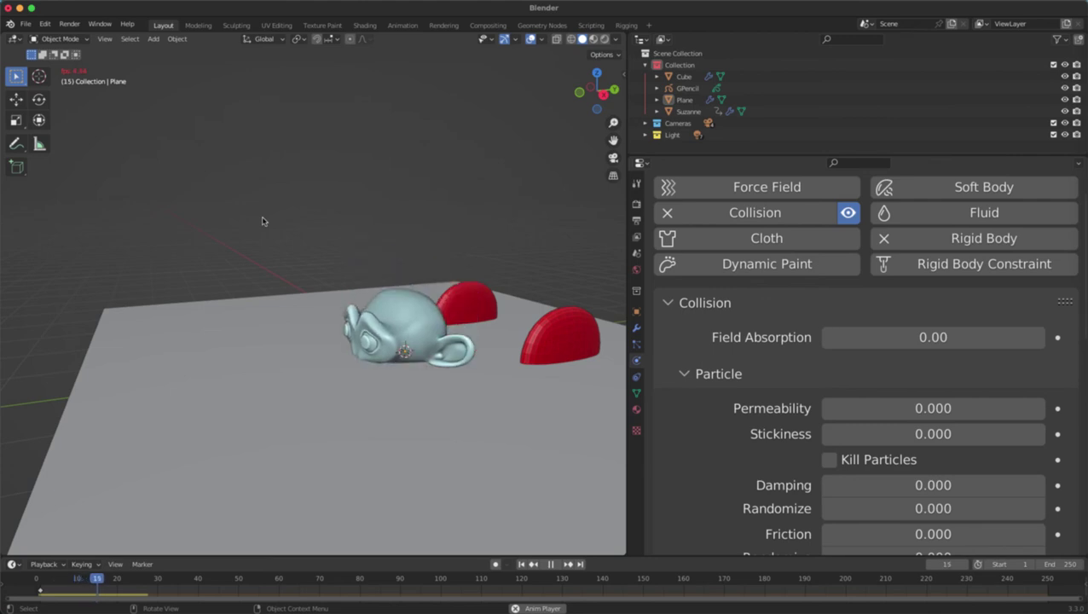
key("Escape")
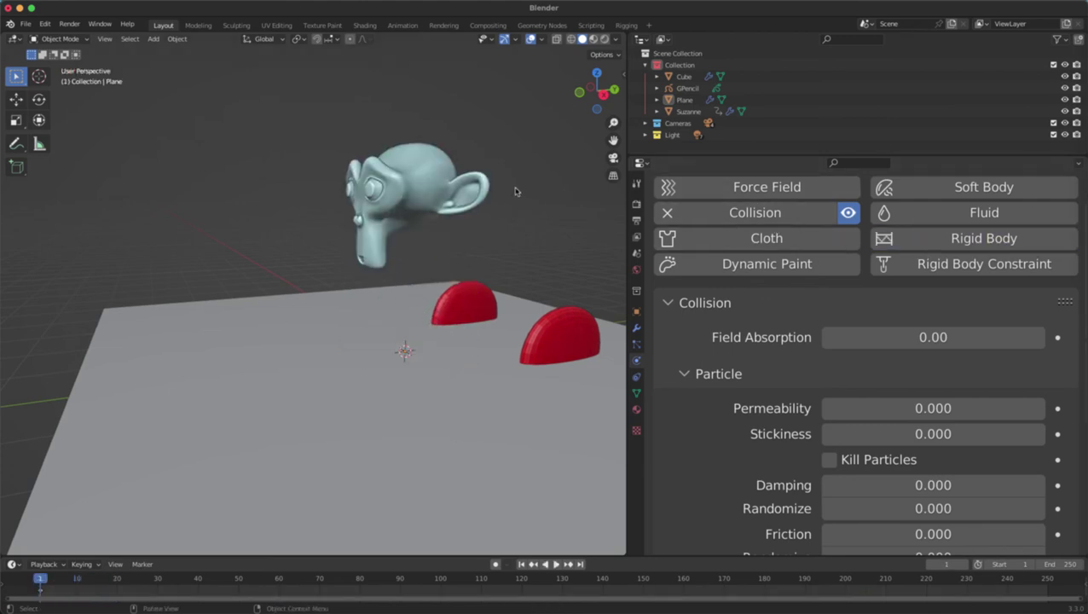
Step: Stop Suzanne's cloth simulation once it has landed on the plane and examine the collapsed mesh up close
left_click(469, 211)
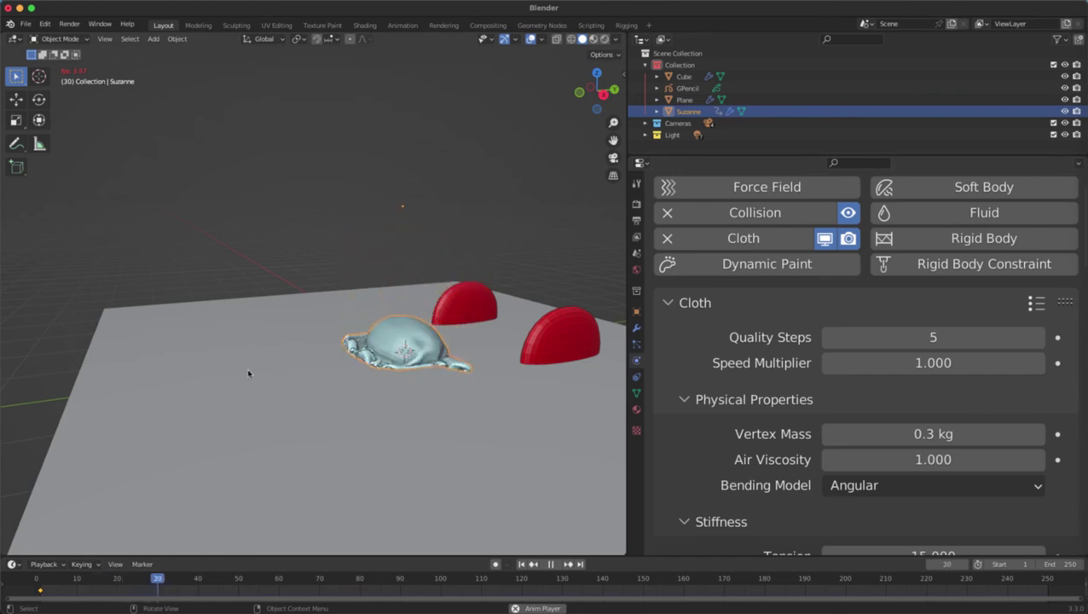
key("space")
scroll(349, 394, "up", 4)
middle_click_drag(424, 409, 374, 380, "shift")
middle_click_drag(361, 422, 173, 546)
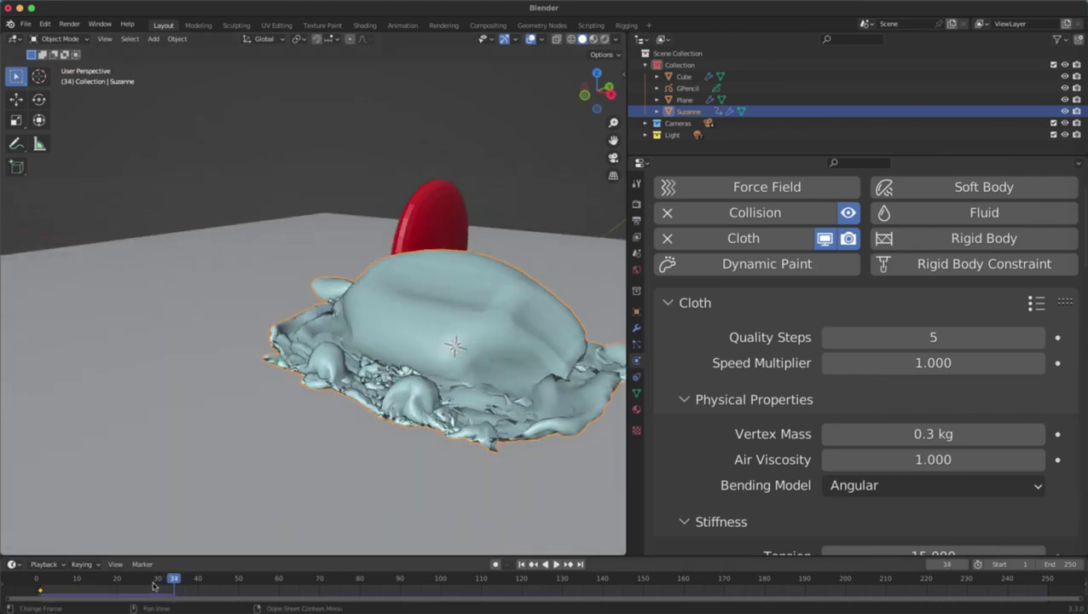
Step: Scrub the cloth simulation back to frame 24, replay it briefly and return to the first frame
mouse_move(154, 585)
left_mouse_down()
mouse_move(128, 585)
mouse_move(189, 583)
mouse_move(86, 583)
mouse_move(133, 583)
left_mouse_up()
scroll(435, 281, "down", 4)
middle_click_drag(435, 282, 333, 269)
scroll(332, 269, "up", 2)
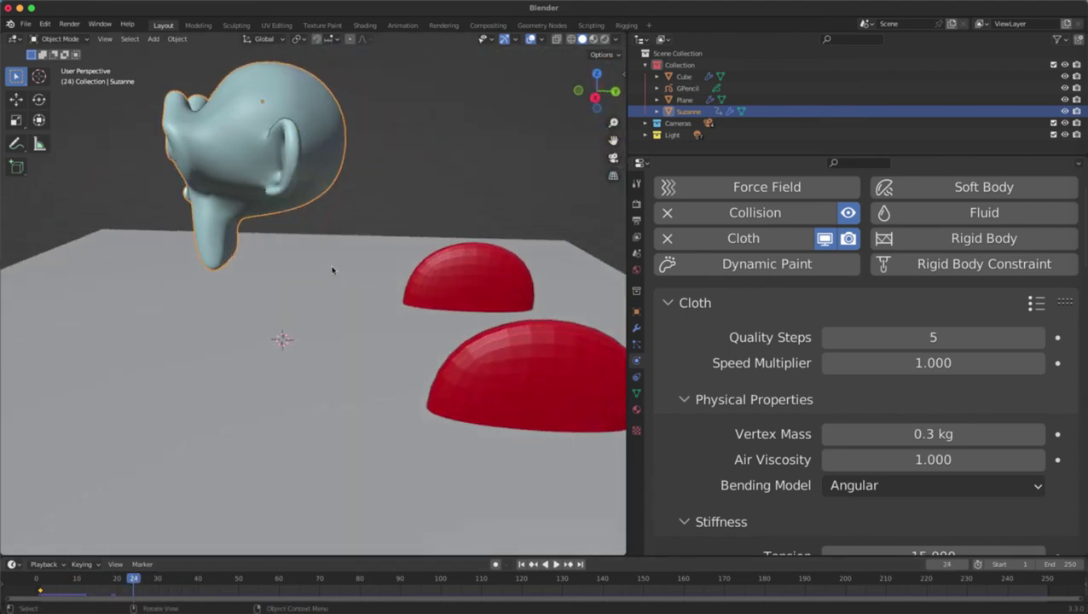
key("space")
key("space")
key("shift+Left")
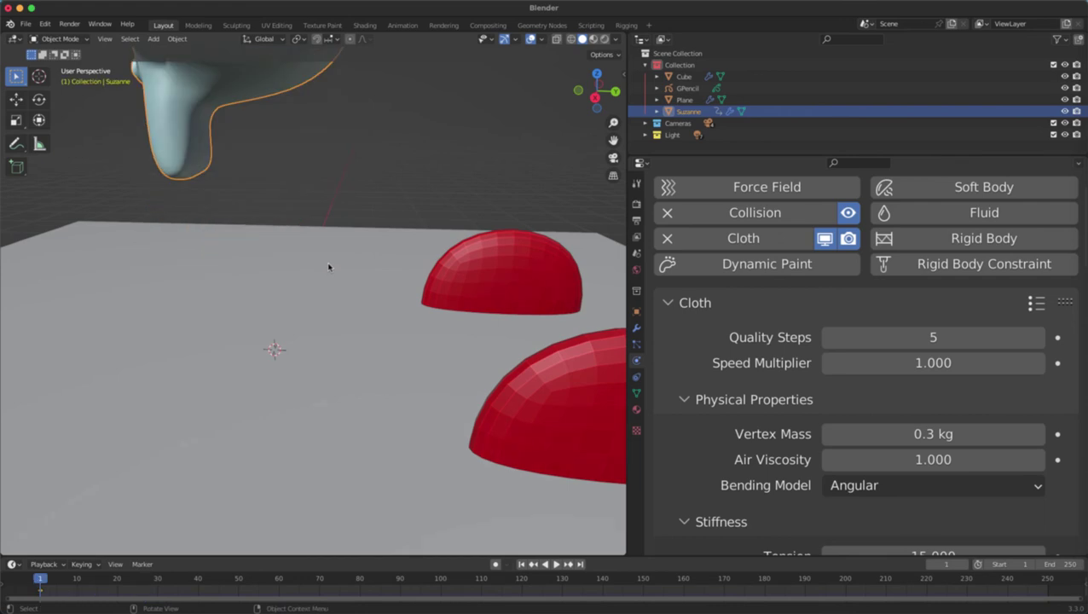
Step: Remove the collision and cloth physics from Suzanne and the collision physics from the plane
scroll(349, 231, "down", 2)
scroll(754, 229, "up", 2)
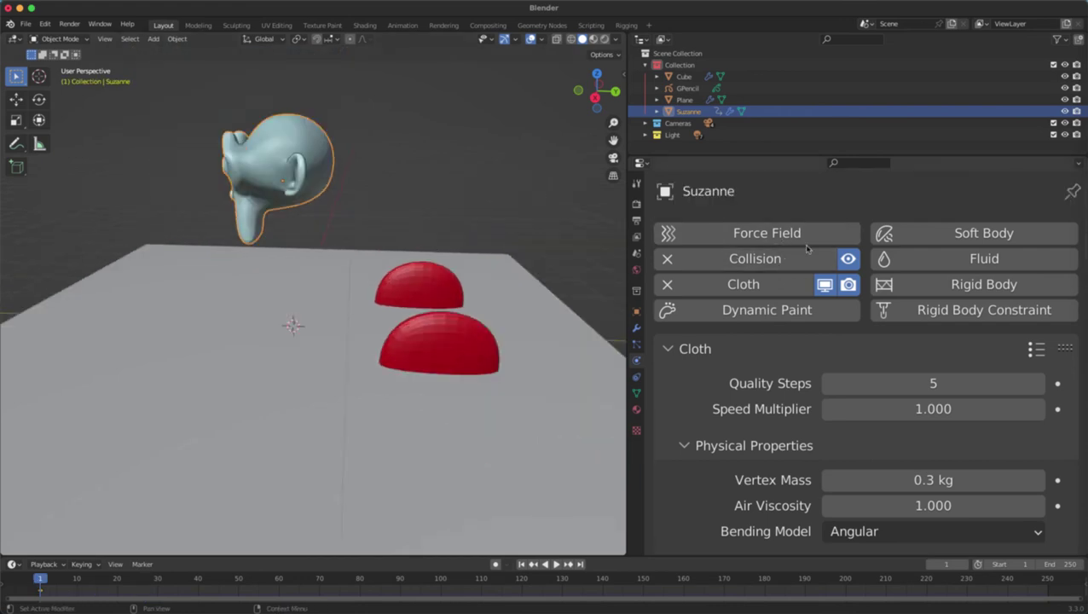
left_click(697, 258)
left_click(697, 284)
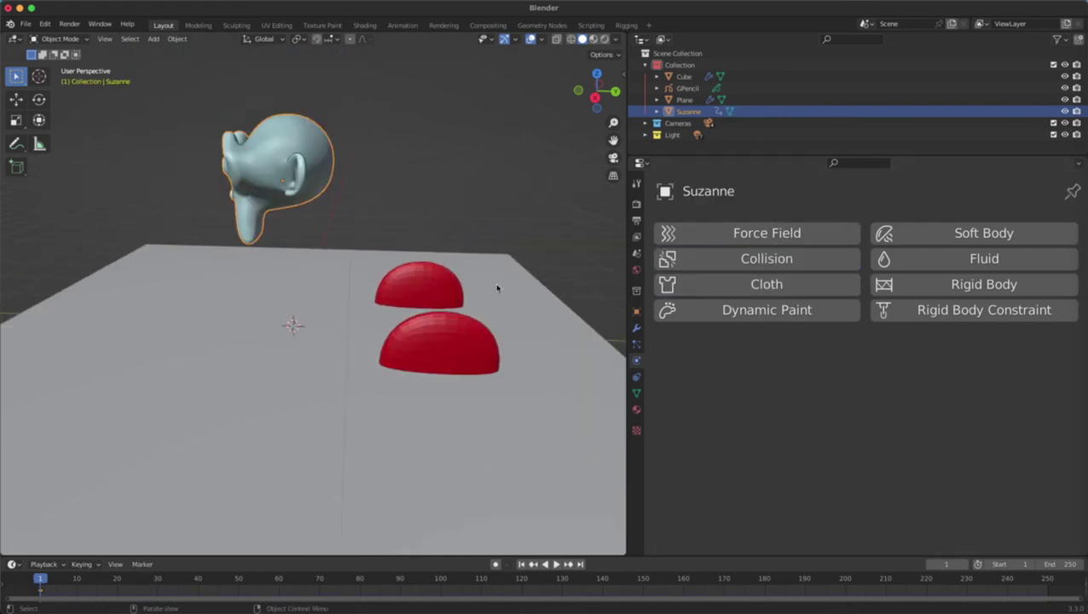
scroll(498, 287, "down", 4)
middle_click_drag(498, 287, 309, 400)
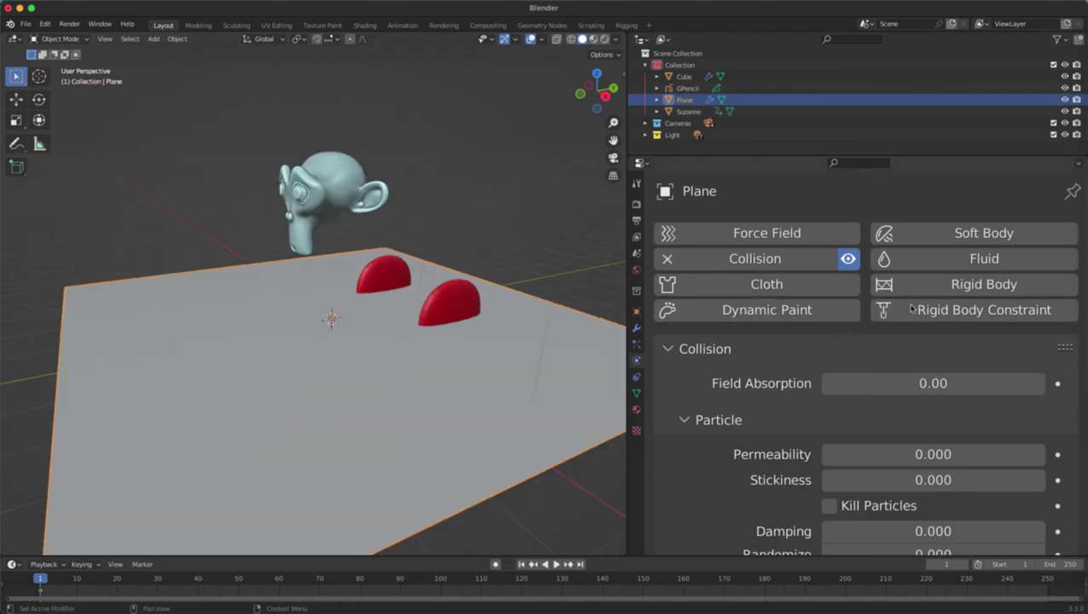
left_click(706, 260)
scroll(323, 290, "down", 3)
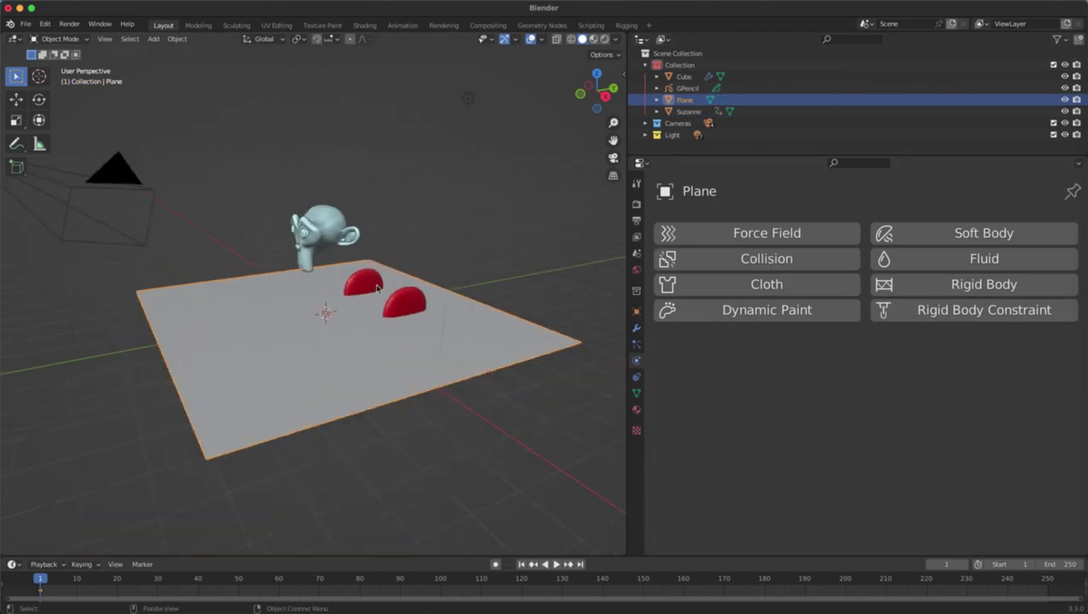
Step: Show the plane's object constraint properties and view the available constraint types
scroll(321, 302, "up", 2)
scroll(337, 299, "up", 3)
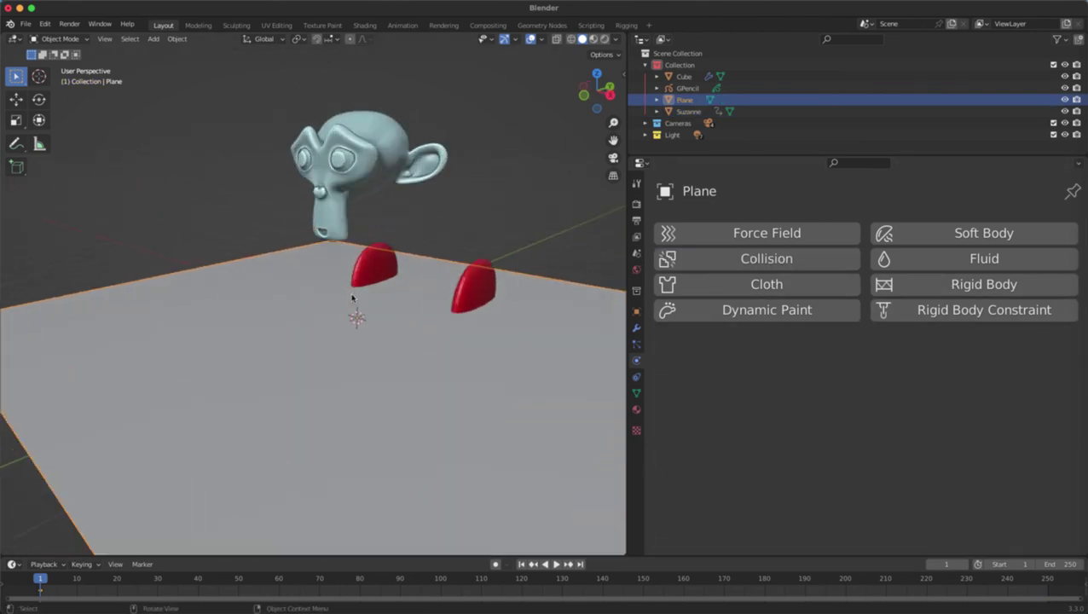
left_click(636, 377)
left_click(709, 233)
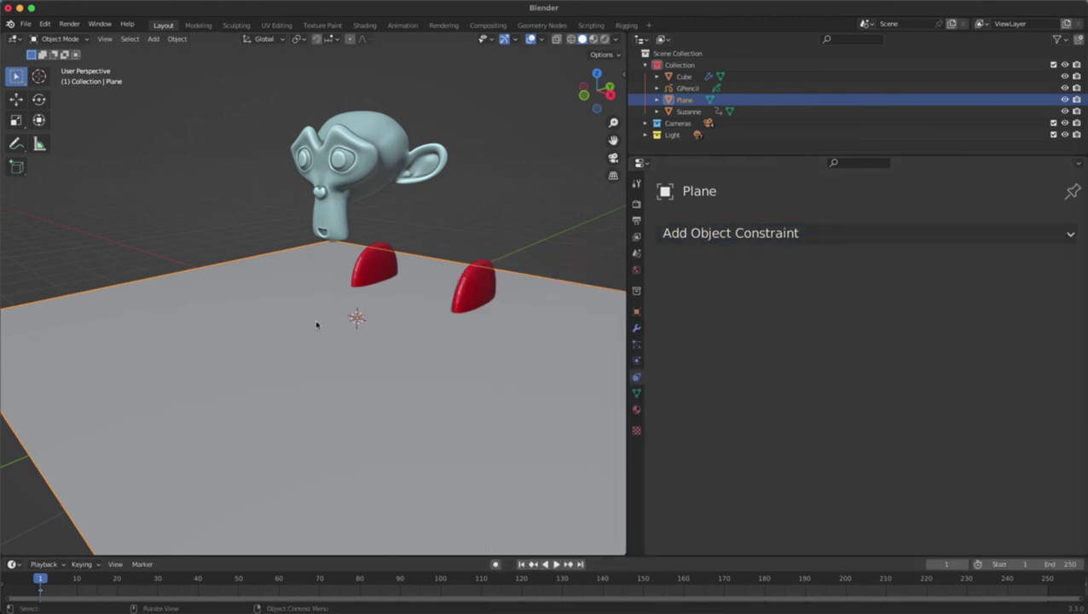
Step: Raise the red cube object along the Z axis until it is clear of the plane
middle_click_drag(318, 323, 363, 332)
left_click(353, 258)
left_click(396, 303)
key("g")
key("z")
left_click(362, 181)
middle_click_drag(363, 181, 307, 274)
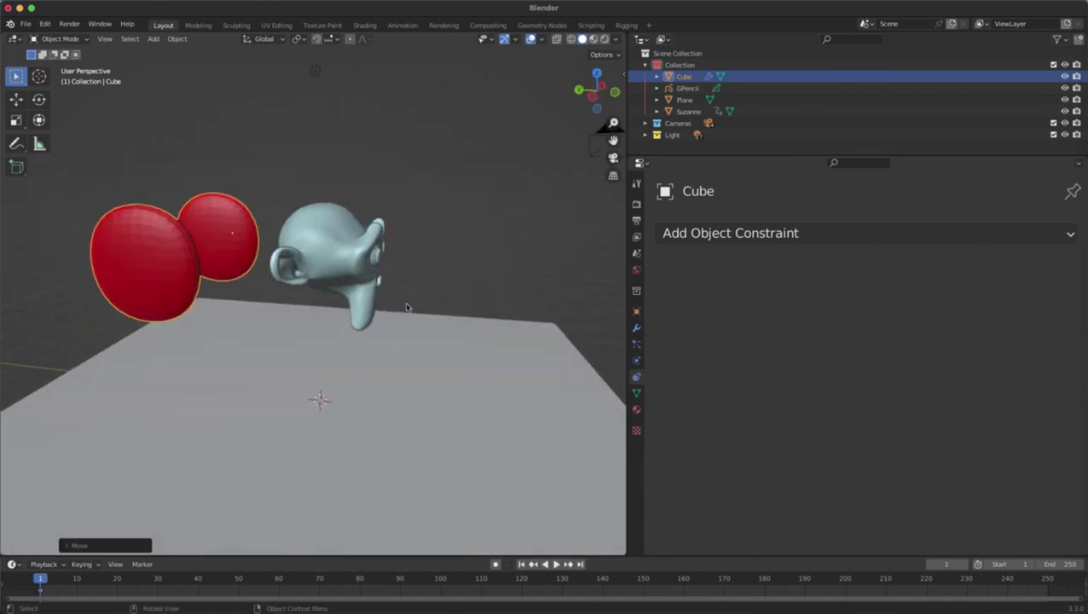
Step: Add a Copy Rotation constraint to Suzanne with the Cube as its target
left_click(384, 278)
middle_click_drag(384, 278, 311, 282)
left_click(748, 234)
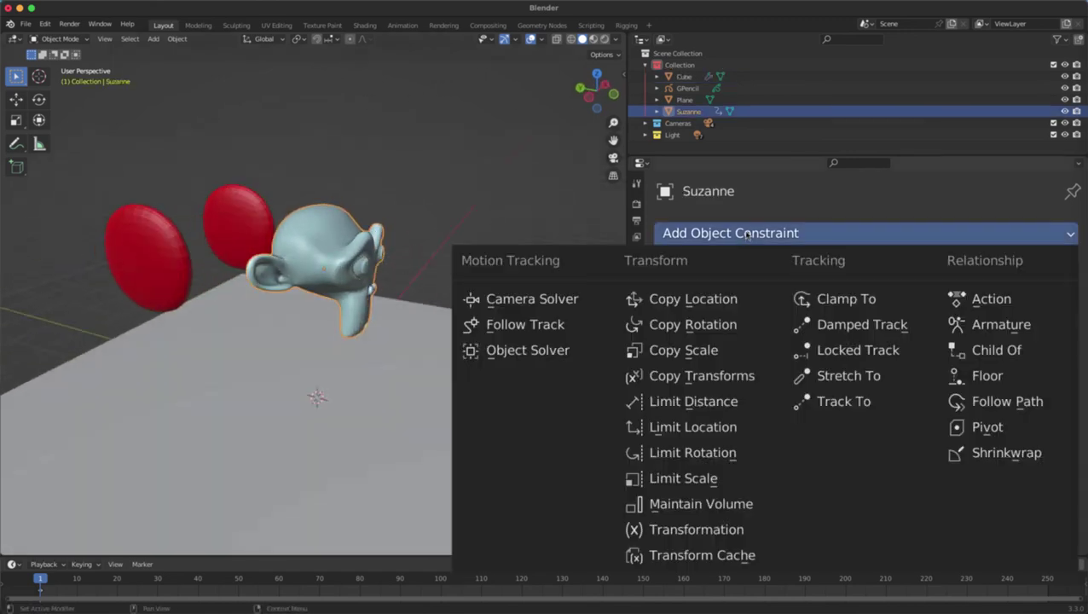
left_click(713, 327)
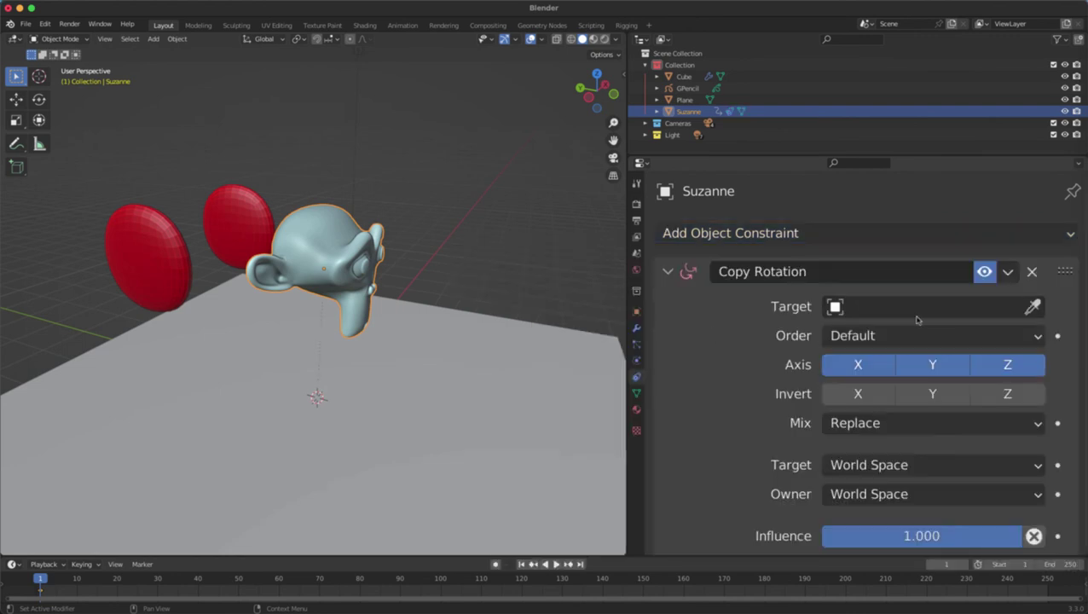
left_click(177, 220)
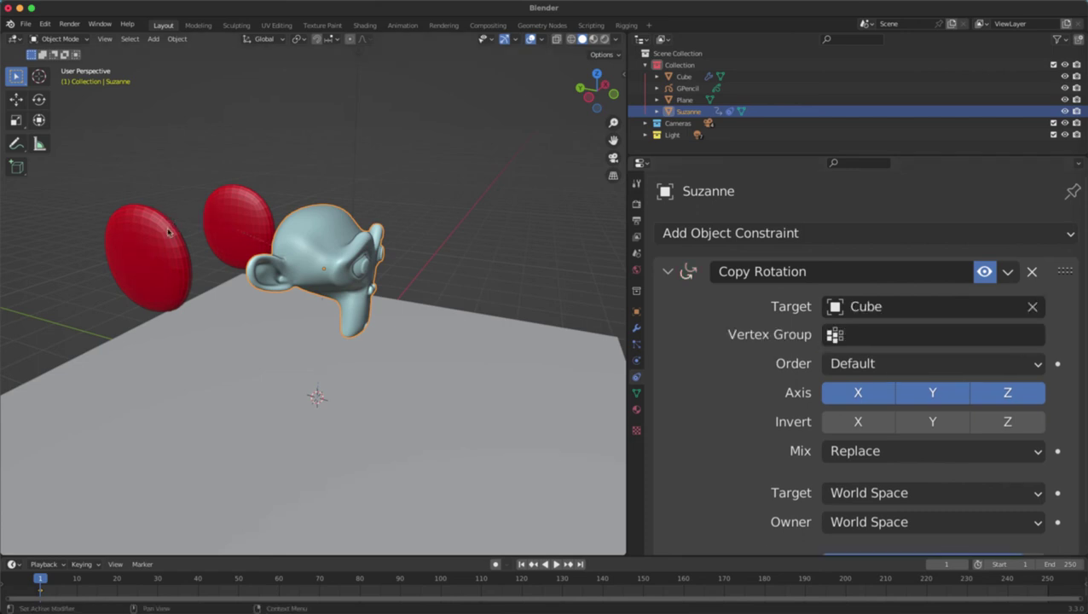
Step: Move the red cube object away from Suzanne and resize it
middle_click_drag(177, 220, 287, 260)
left_click(288, 260)
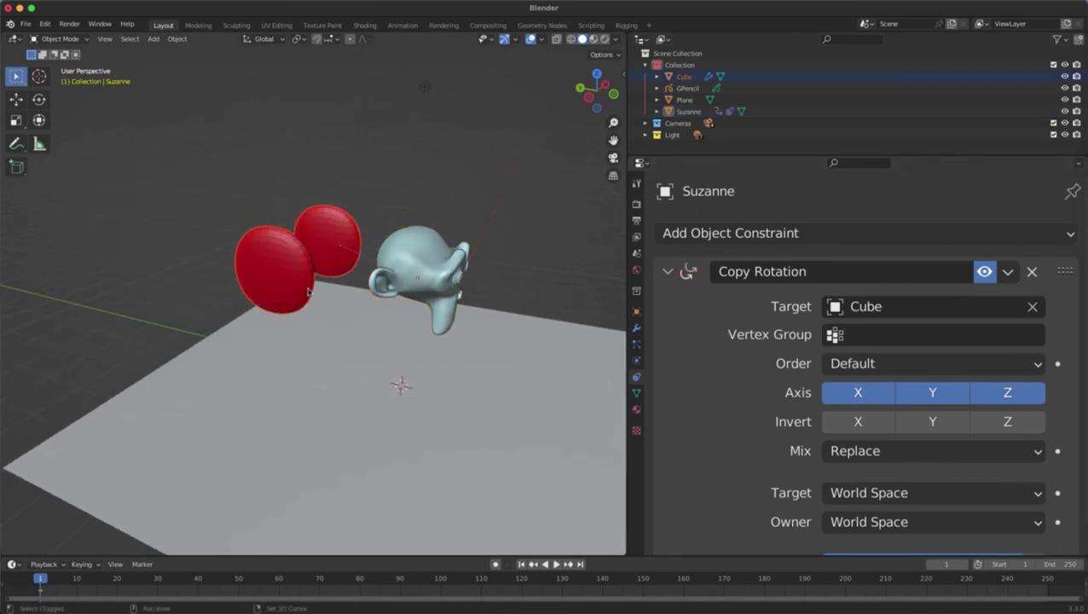
key("g")
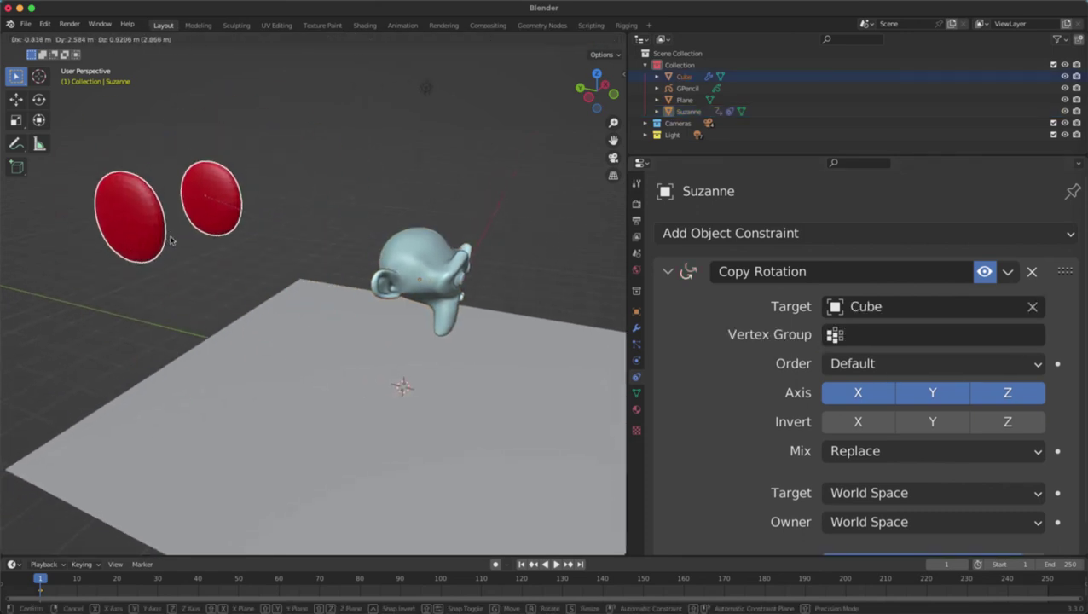
left_click(171, 247)
key("s")
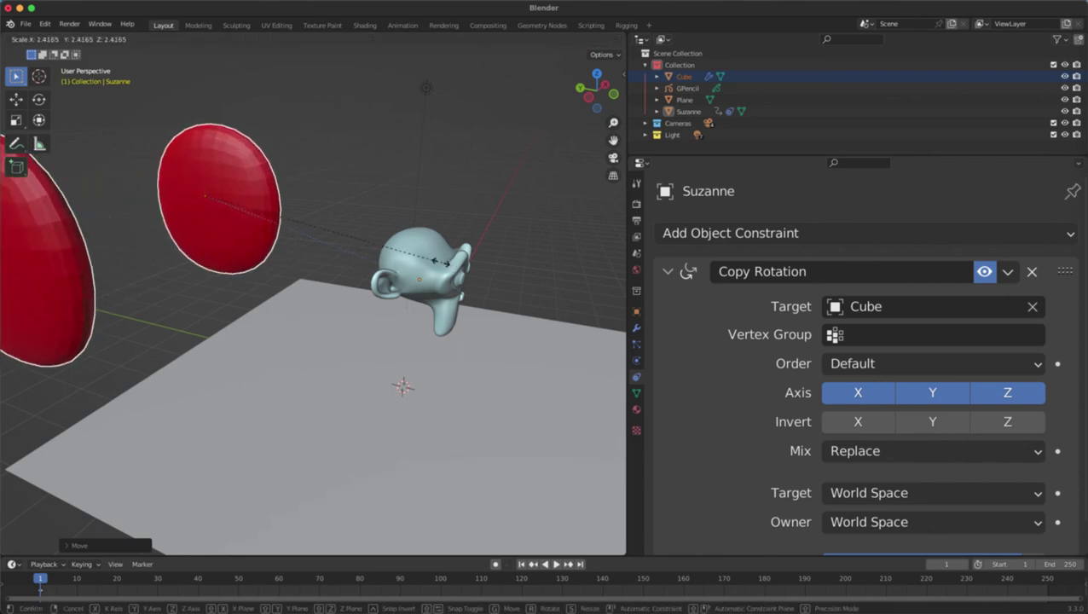
left_click(359, 229)
Step: Try rotating the red cube object freely to test Suzanne's Copy Rotation constraint
middle_click_drag(296, 233, 365, 256, "shift")
key("r")
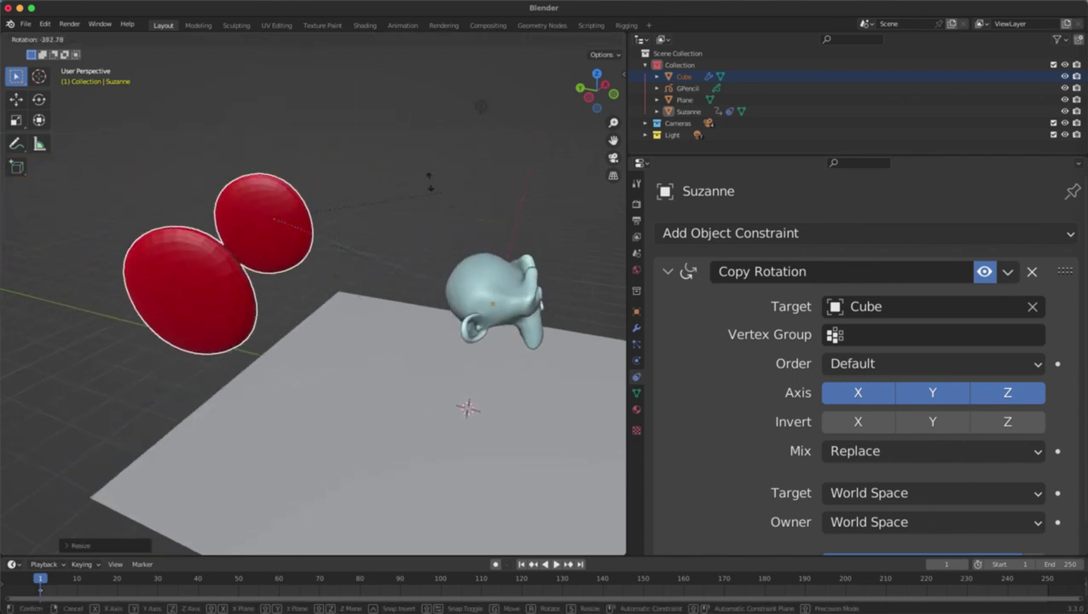
right_click(254, 200)
Step: Move the red cube object down towards the plane and try rotating it about the X axis
middle_click_drag(322, 224, 282, 214)
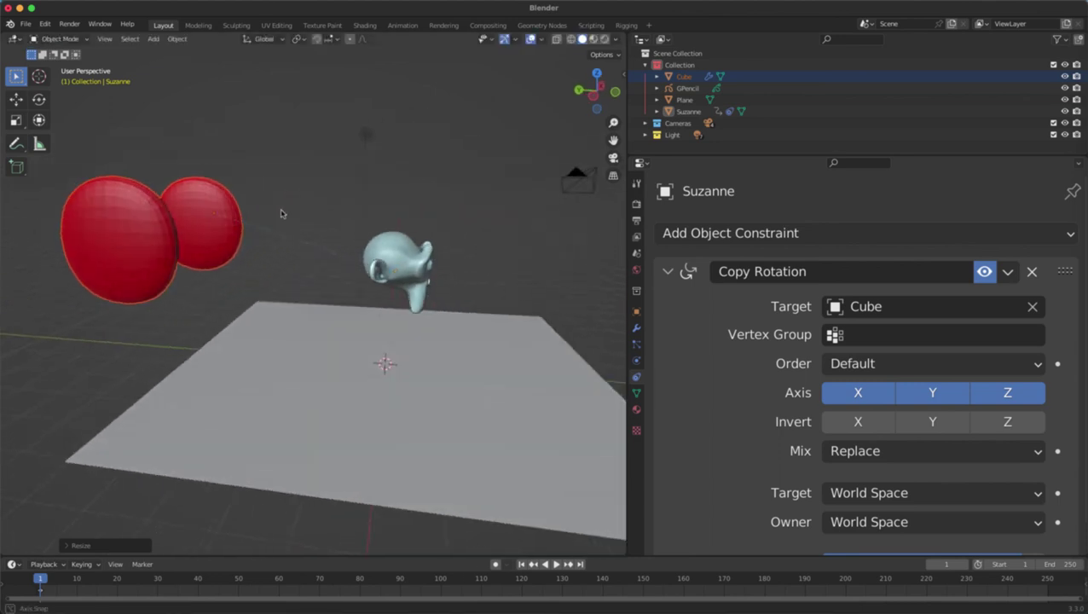
key("g")
left_click(371, 332)
key("r")
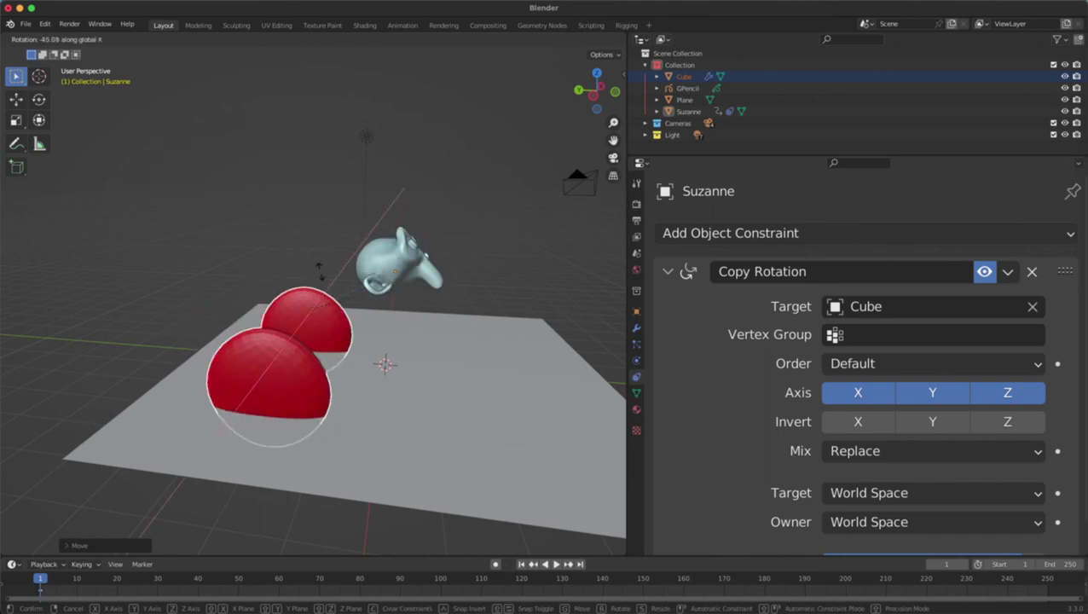
key("x")
right_click(313, 360)
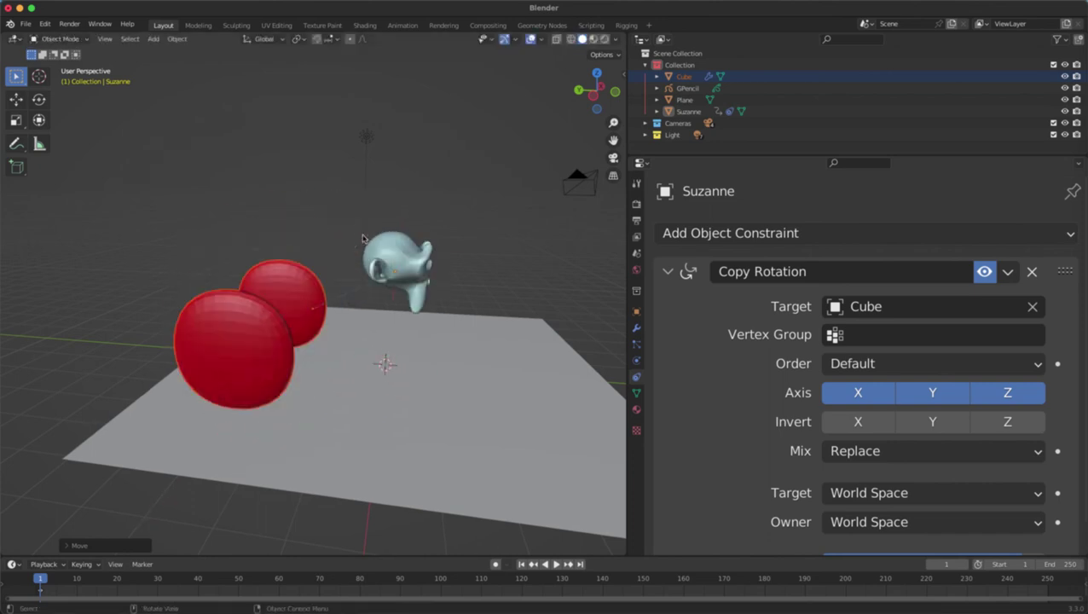
Step: Move the red cube object so that its two halves sit on either side of Suzanne
middle_click_drag(460, 247, 324, 265)
key("g")
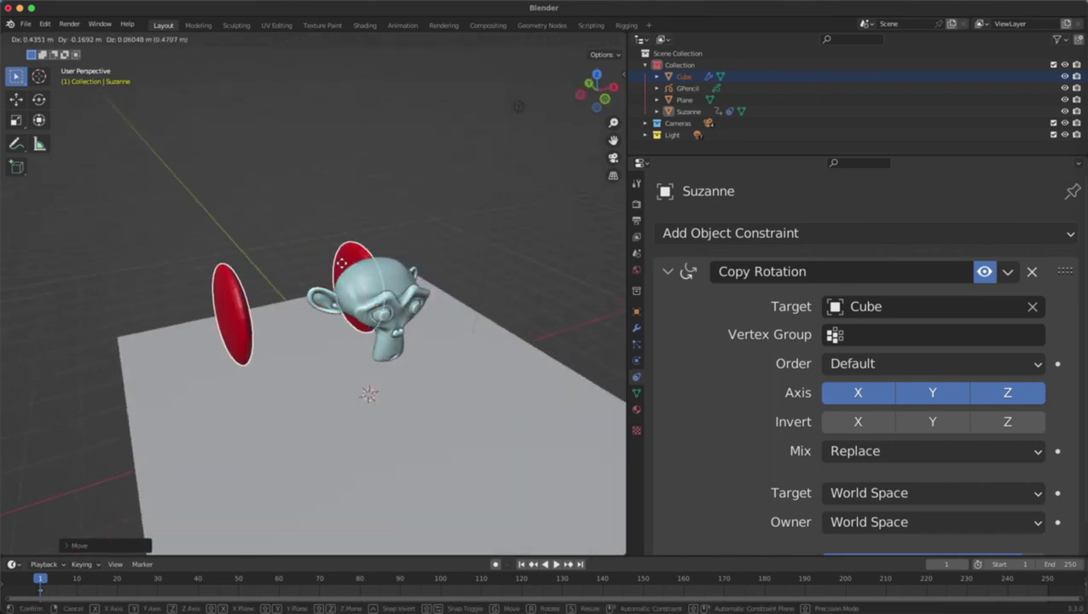
left_click(358, 240)
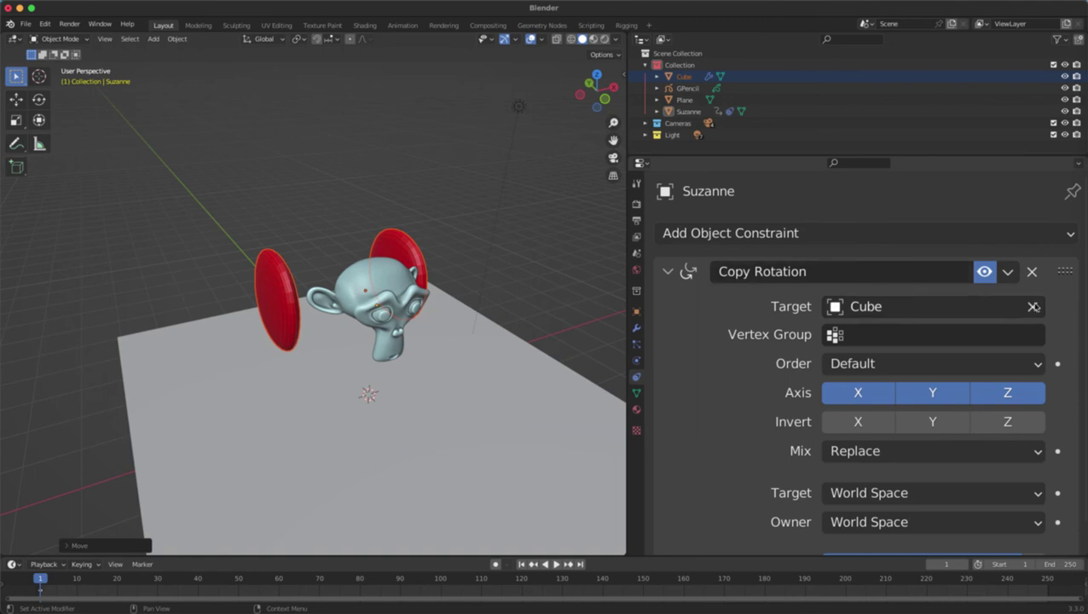
Step: Replace Suzanne's Copy Rotation constraint with Copy Scale and try to pick its target in the viewport
left_click(1031, 272)
left_click(810, 237)
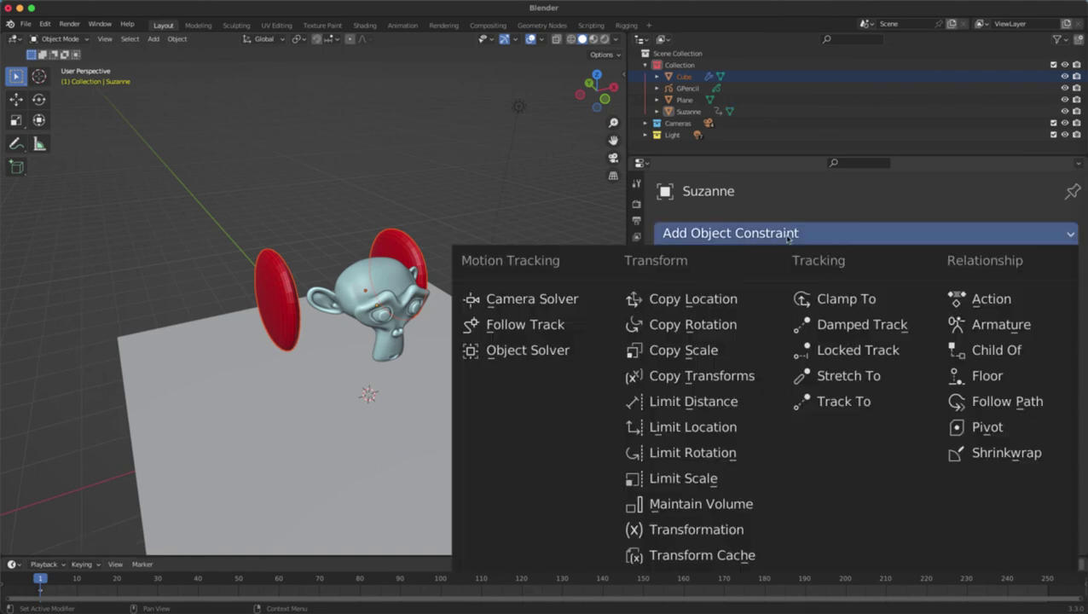
left_click(693, 353)
left_click(1031, 306)
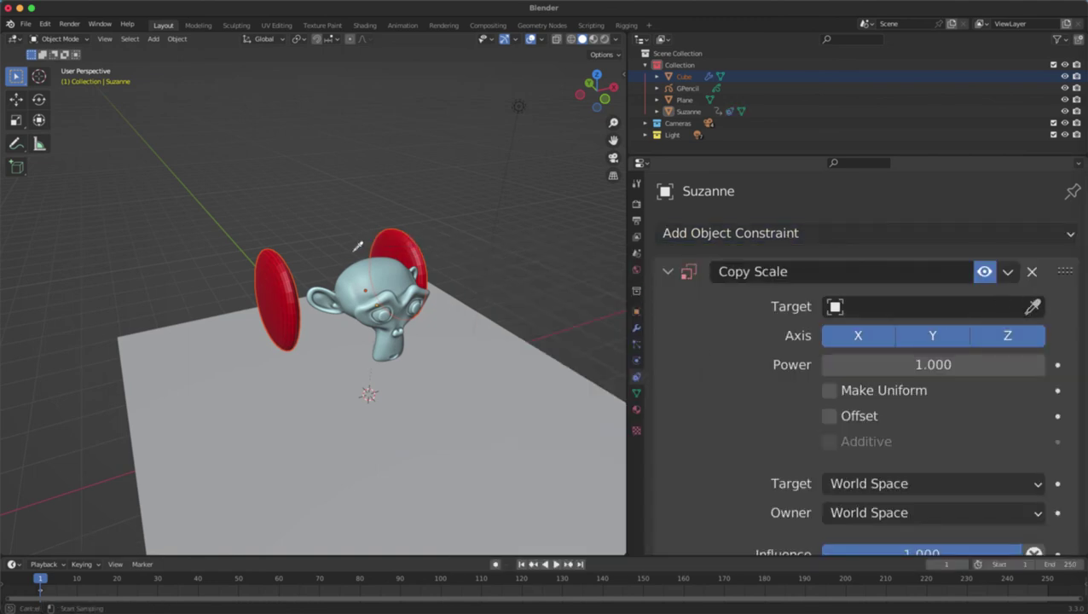
left_click(388, 275)
Step: Move Suzanne up and away from the red cube object
middle_click_drag(388, 276, 432, 262)
left_click(428, 270)
key("g")
left_click(473, 217)
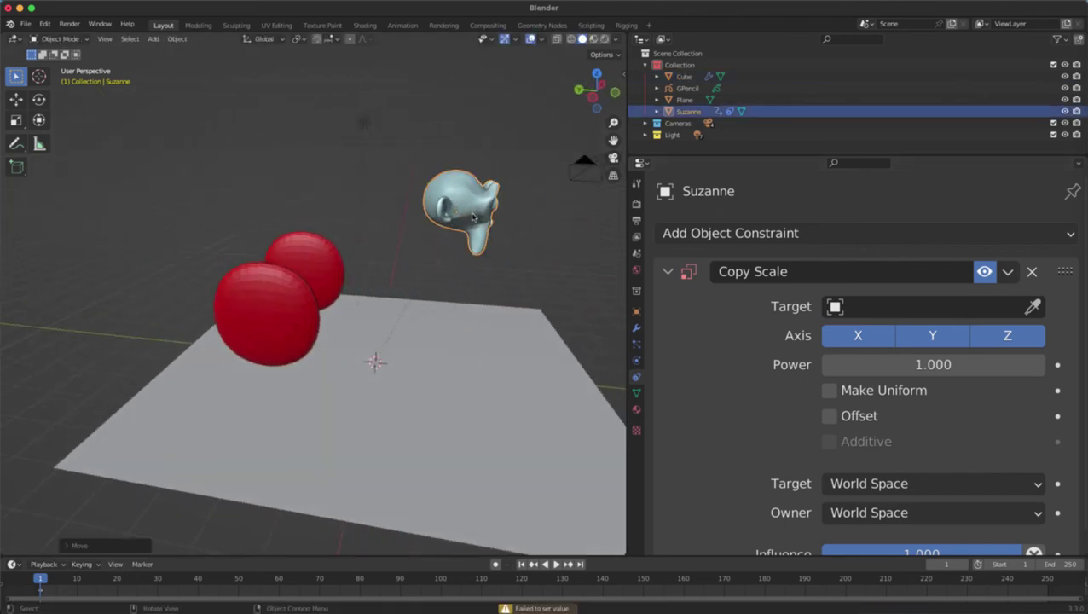
Step: Rotate Suzanne, try scaling it with the Copy Scale constraint in place, and reselect it
key("r")
left_click(490, 190)
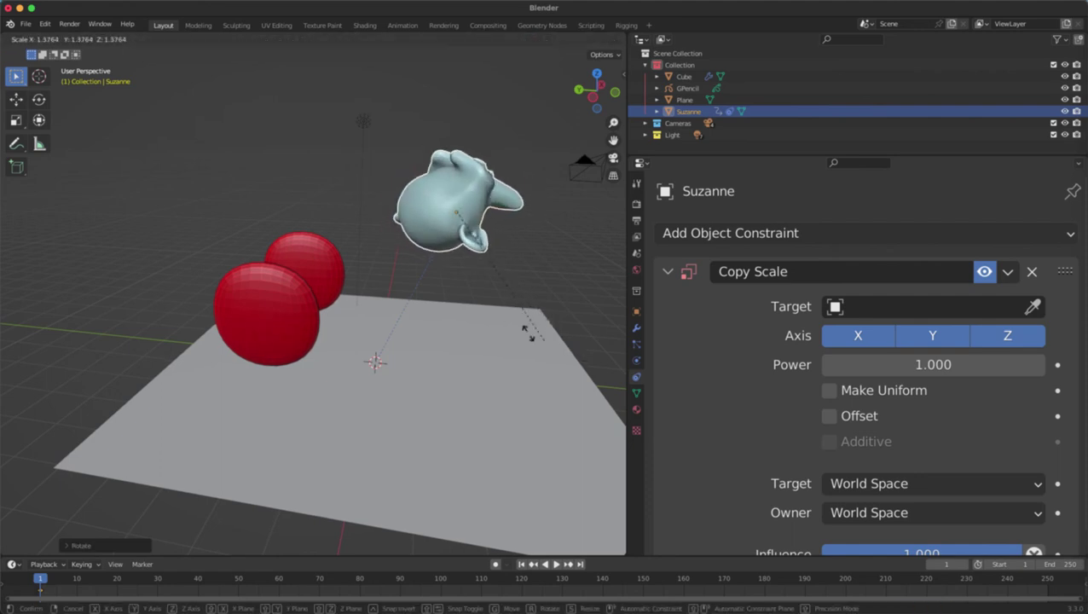
left_click(329, 266)
left_click(400, 341)
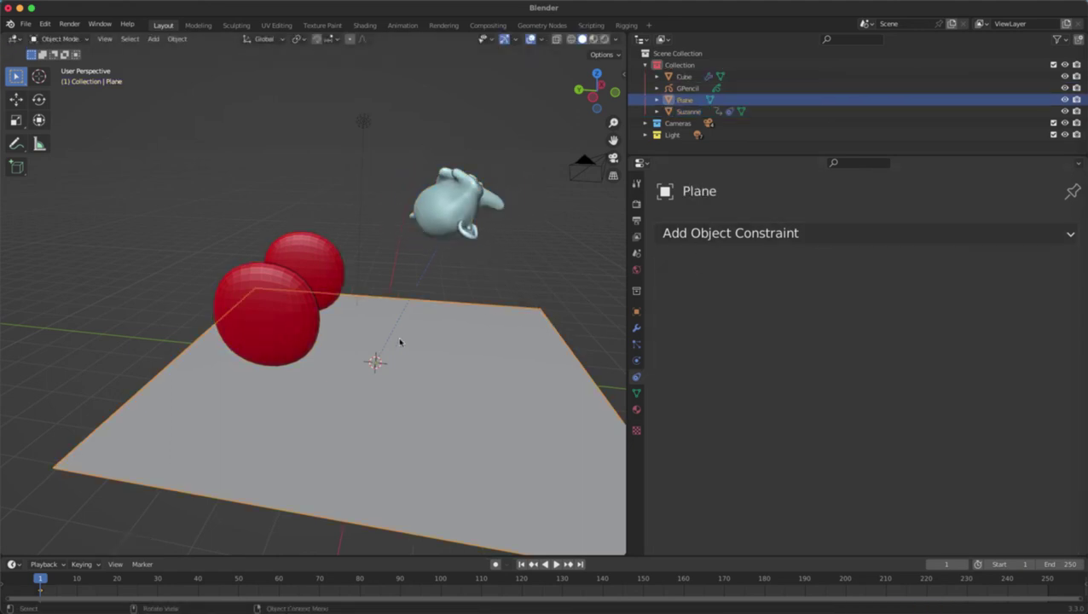
left_click(415, 209)
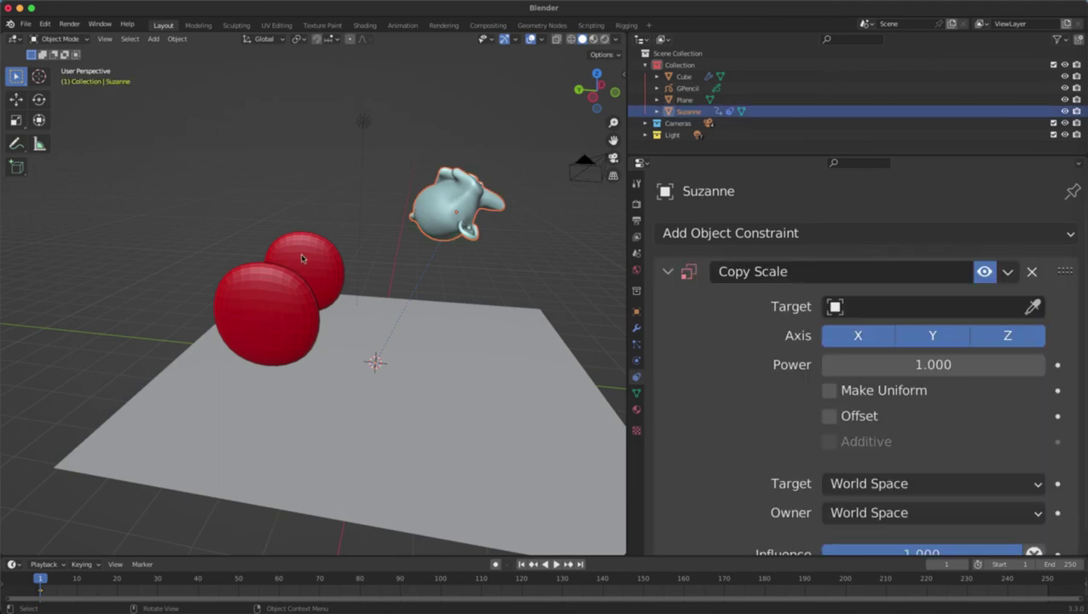
Step: Remove Suzanne's Copy Scale constraint and give the red cube object a Copy Scale constraint with Suzanne as its target
middle_click_drag(529, 243, 500, 257, "shift")
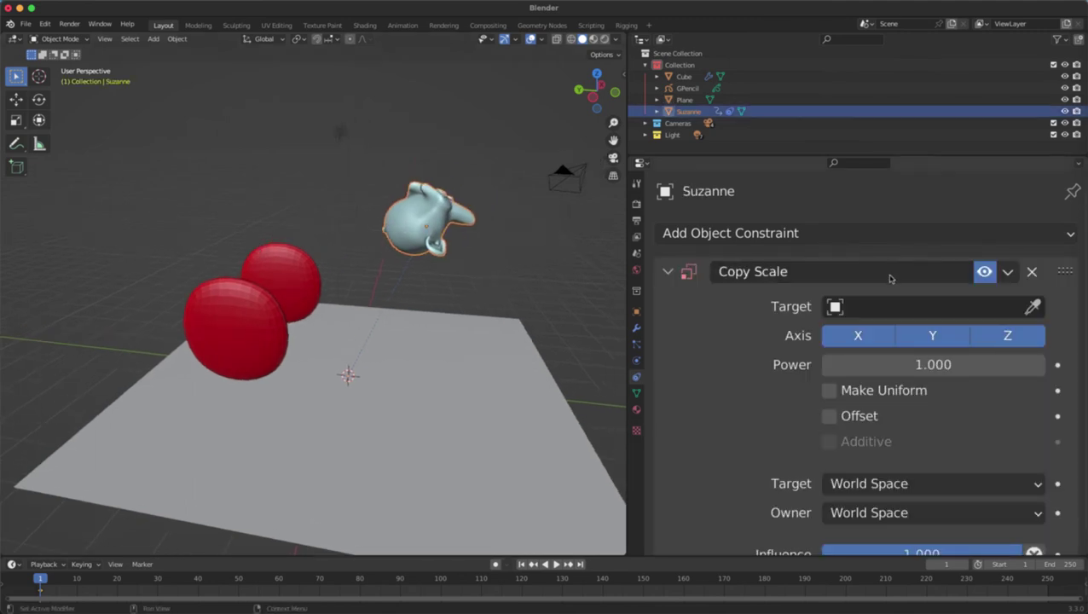
left_click(1032, 272)
left_click(293, 270)
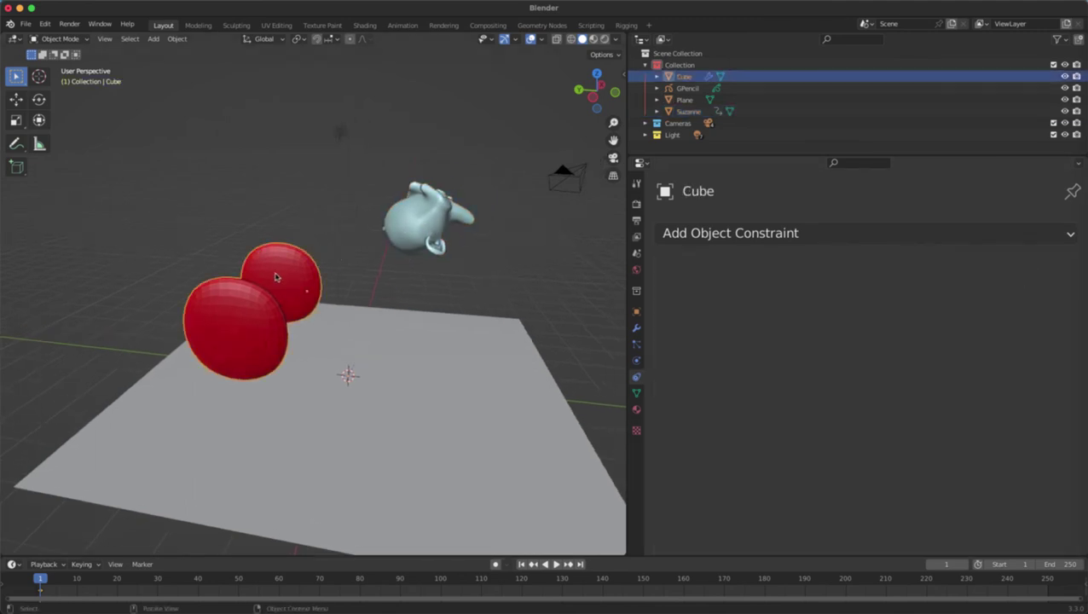
left_click(780, 242)
left_click(715, 352)
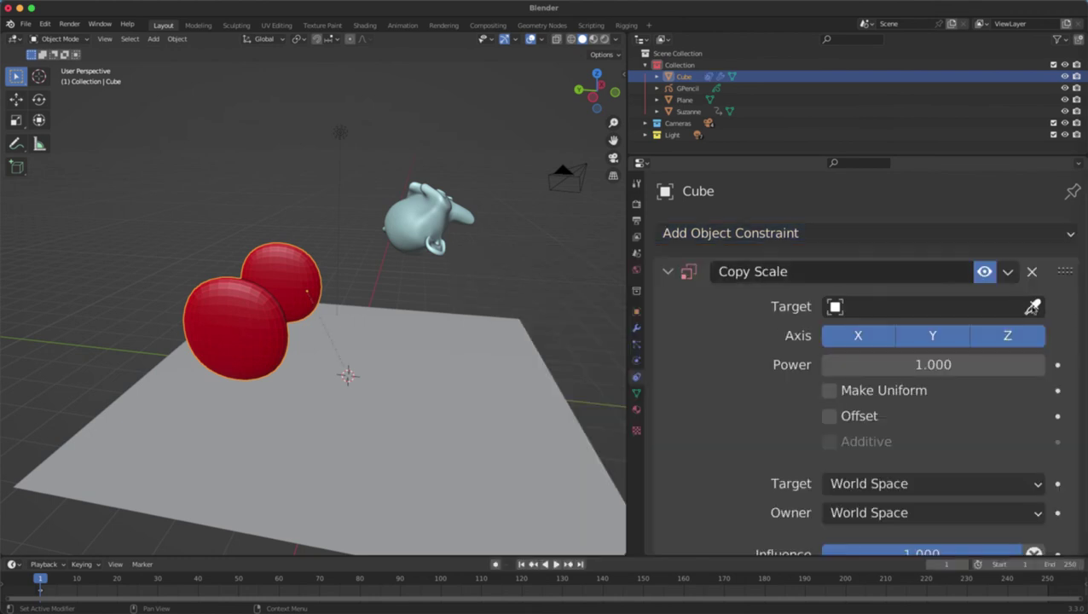
left_click(1030, 306)
left_click(427, 209)
Step: Rotate Suzanne and move it farther away from the red cube object
left_click(439, 222)
middle_click_drag(439, 224, 438, 228)
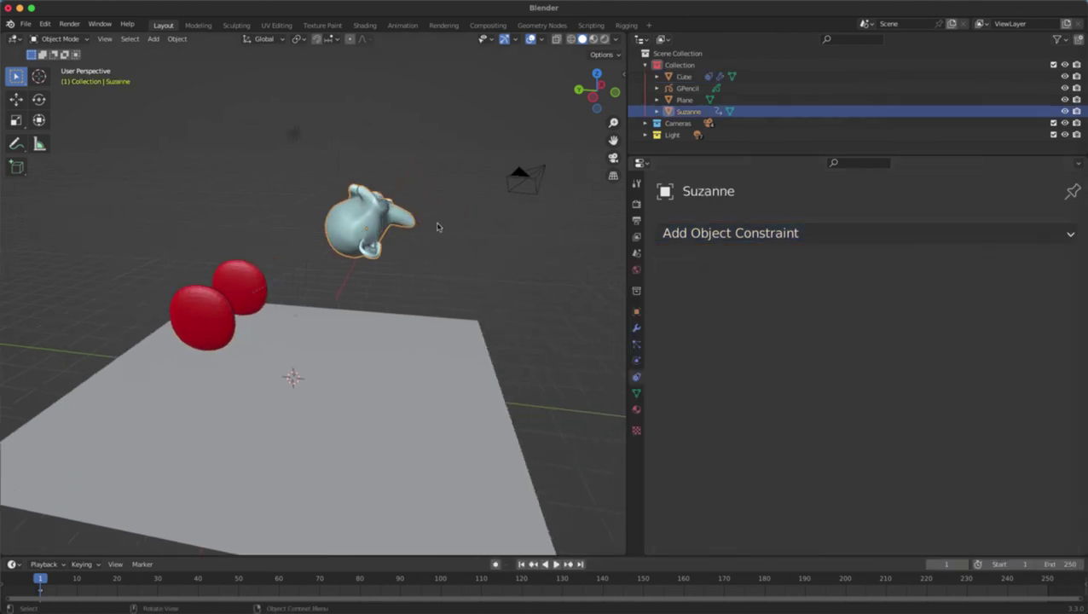
key("r")
left_click(409, 219)
key("g")
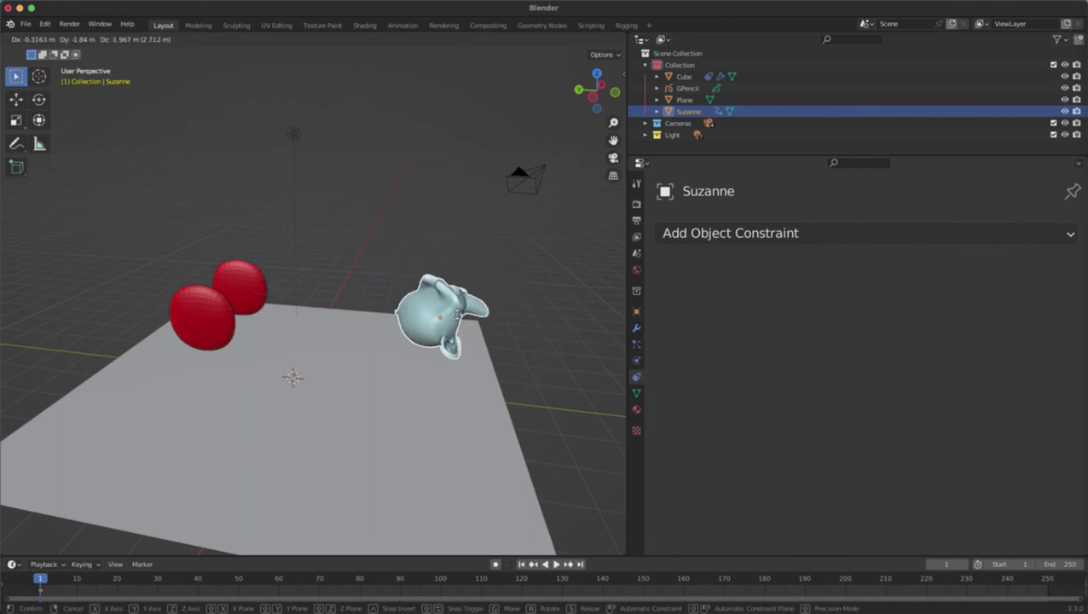
left_click(473, 254)
Step: Enlarge Suzanne to test the red cube object's Copy Scale constraint
key("s")
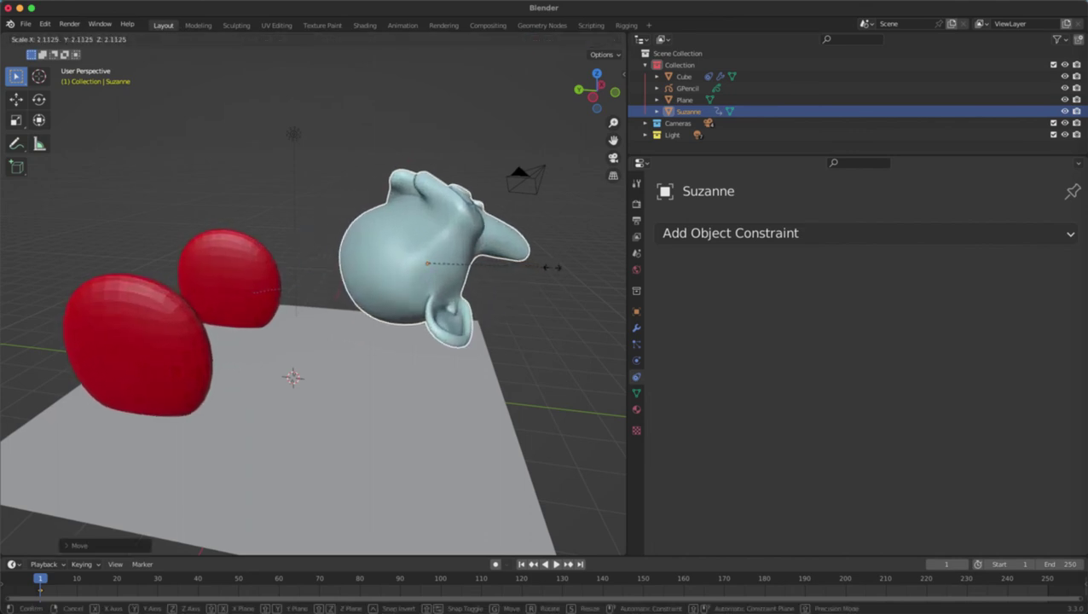
left_click(498, 266)
middle_click_drag(282, 250, 308, 251)
Step: Remove the Copy Scale constraint from the red cube object
left_click(226, 280)
left_click(200, 292)
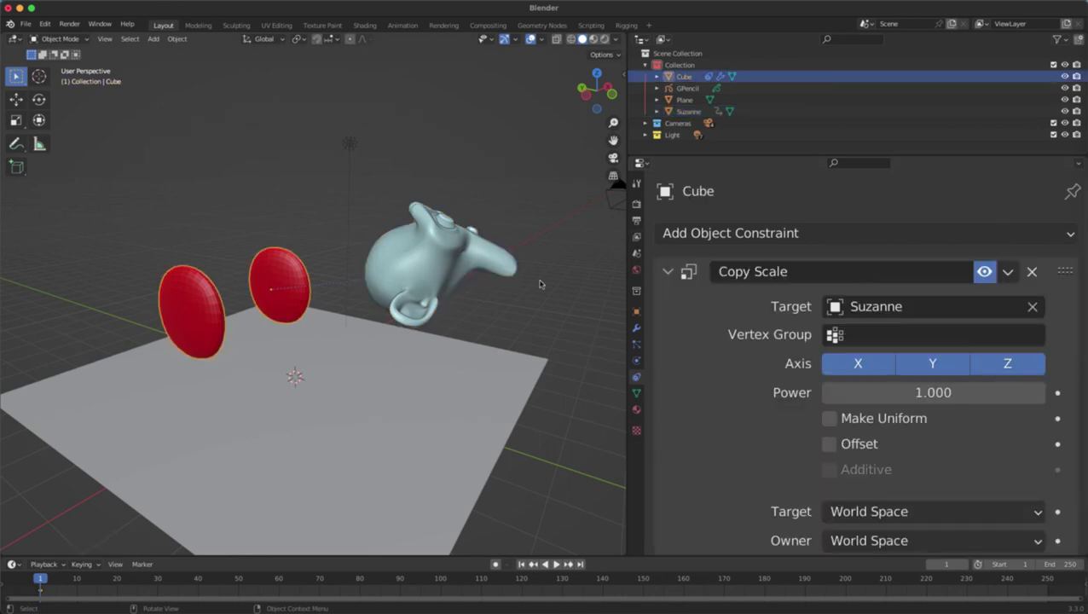
left_click(668, 271)
left_click(1031, 272)
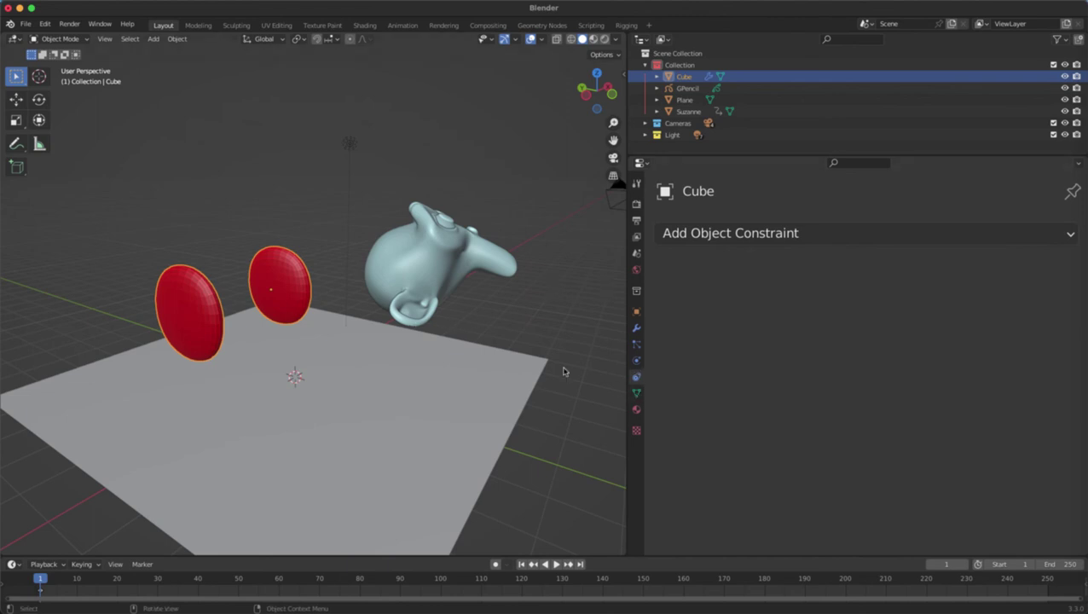
middle_click_drag(472, 325, 493, 281)
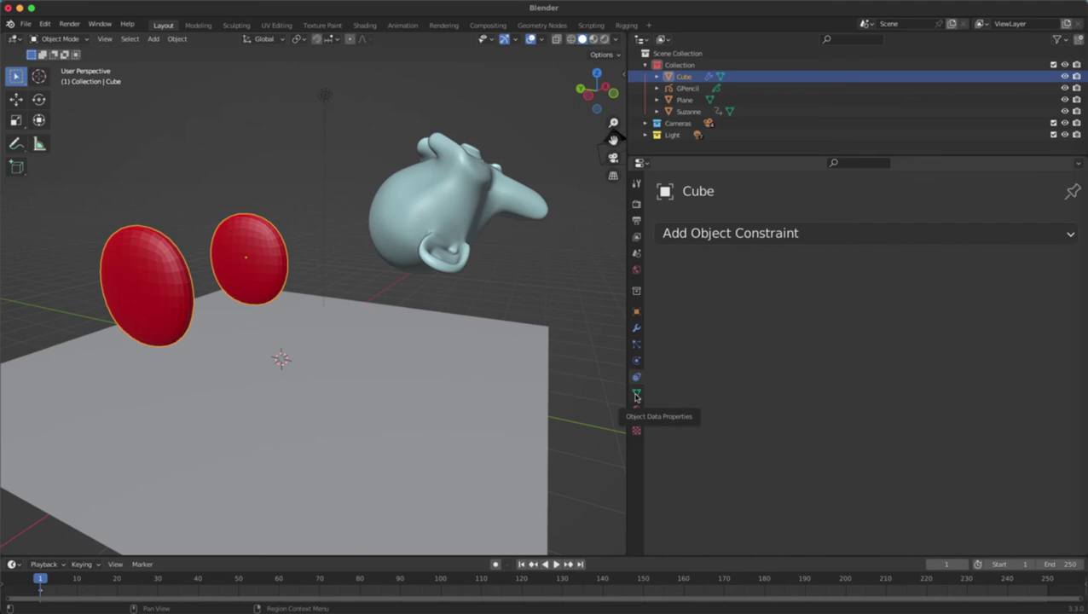
Step: Show the object data properties for Suzanne and collapse the Vertex Groups and Shape Keys sections
left_click(635, 395)
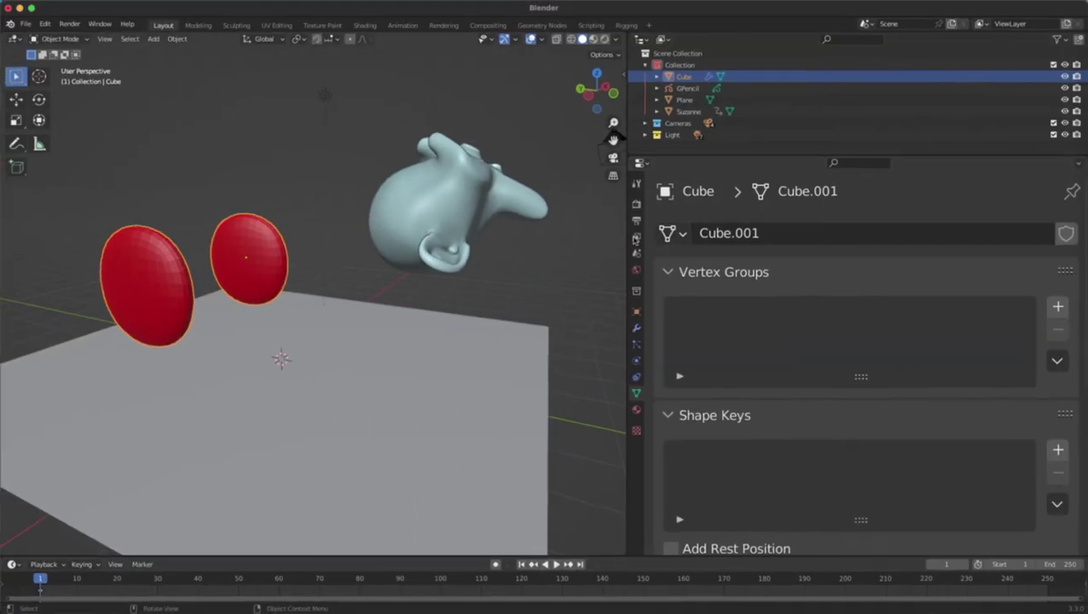
scroll(331, 286, "down", 3)
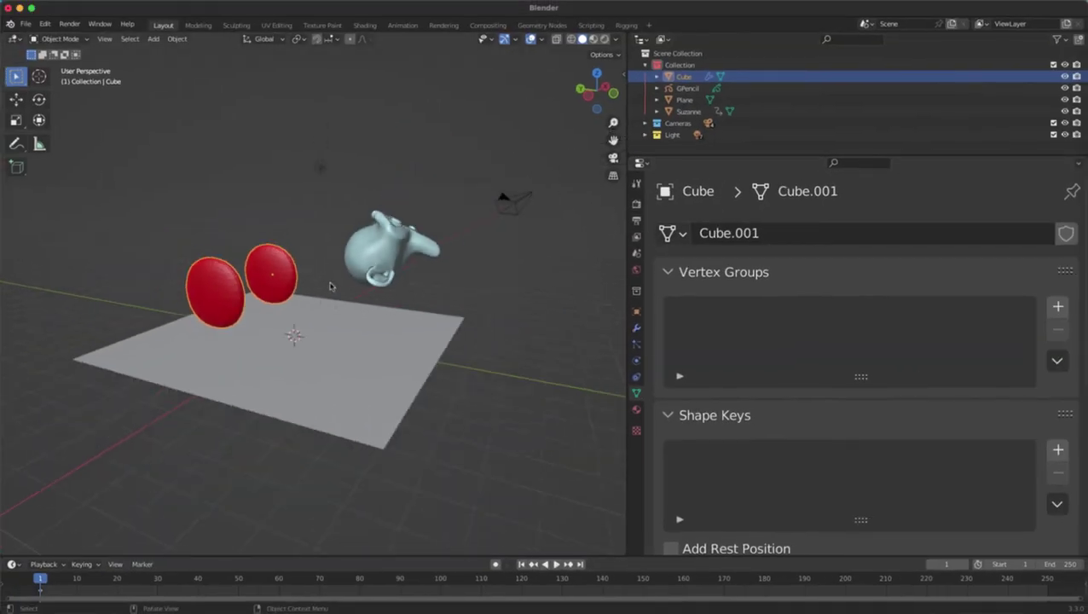
middle_click_drag(440, 234, 402, 271)
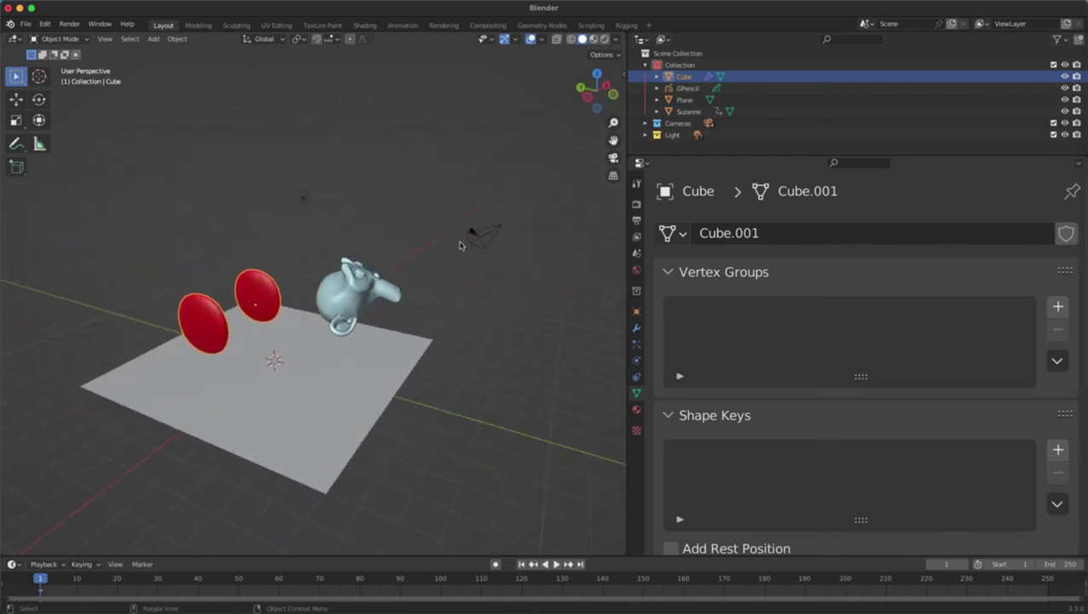
left_click(347, 276)
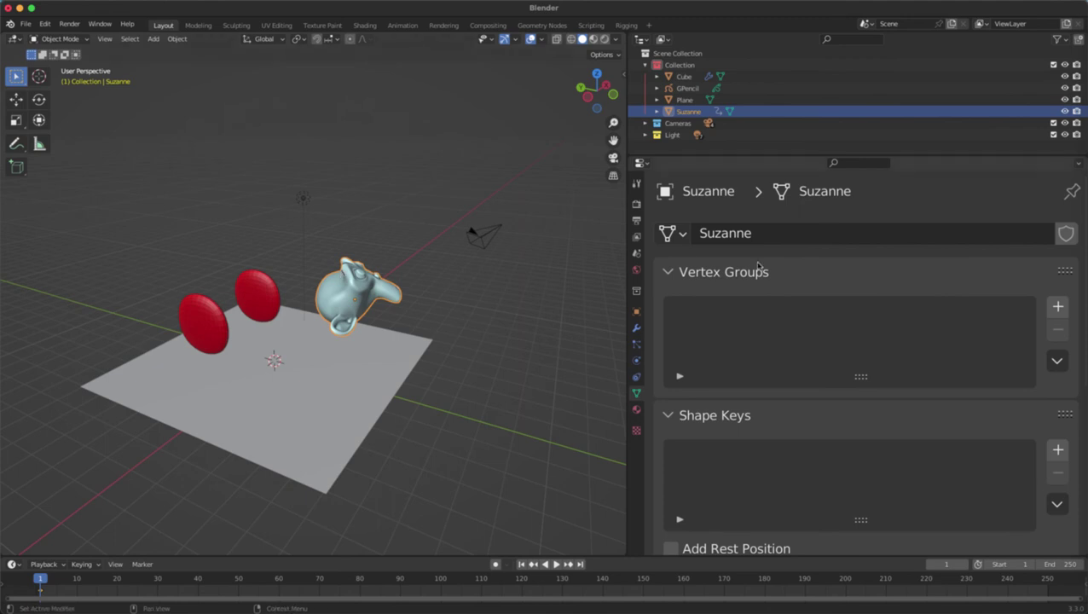
left_click(670, 271)
left_click(668, 301)
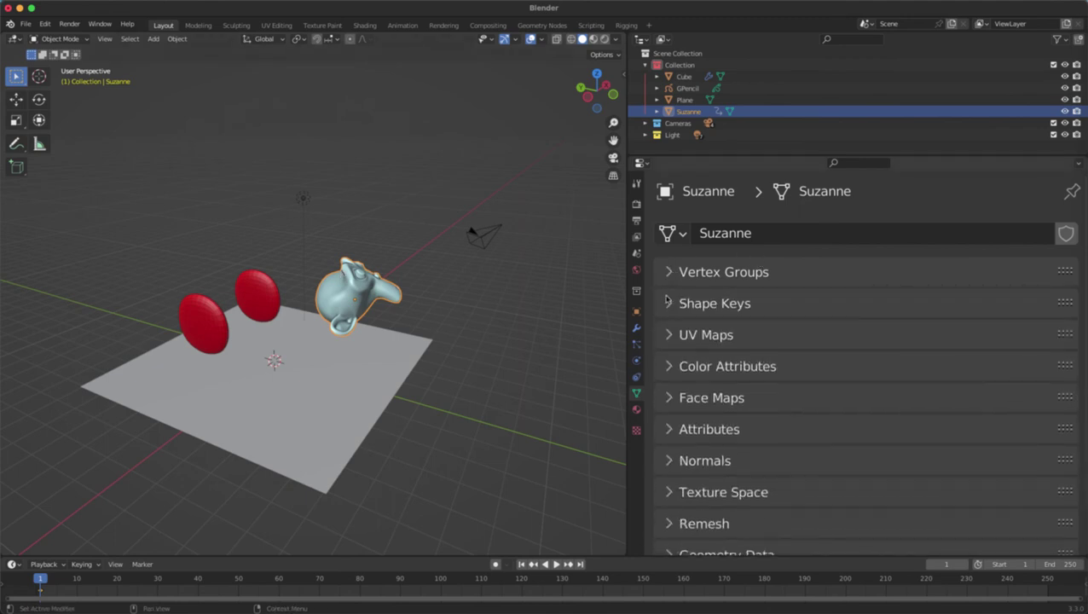
Step: Examine Suzanne's Vertex Groups, Shape Keys, UV Maps, Color Attributes and Face Maps sections one after another
scroll(716, 299, "down", 2)
scroll(699, 411, "up", 2)
left_click(705, 272)
left_click(705, 272)
left_click(705, 303)
left_click(705, 303)
left_click(705, 335)
left_click(705, 335)
left_click(724, 366)
left_click(724, 367)
left_click(705, 398)
left_click(706, 398)
scroll(706, 400, "down", 2)
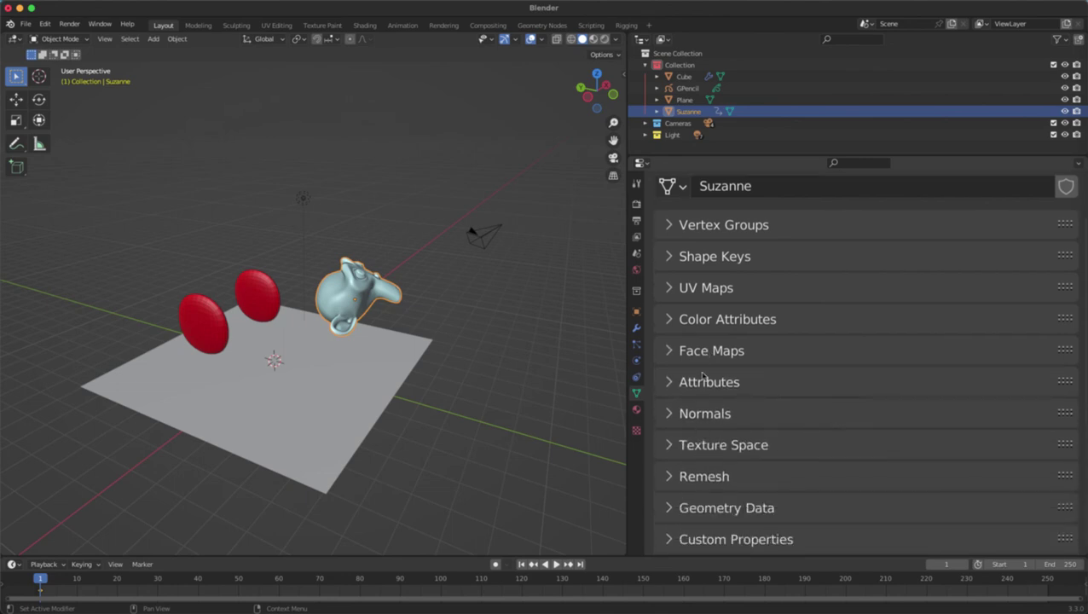
scroll(702, 375, "up", 2)
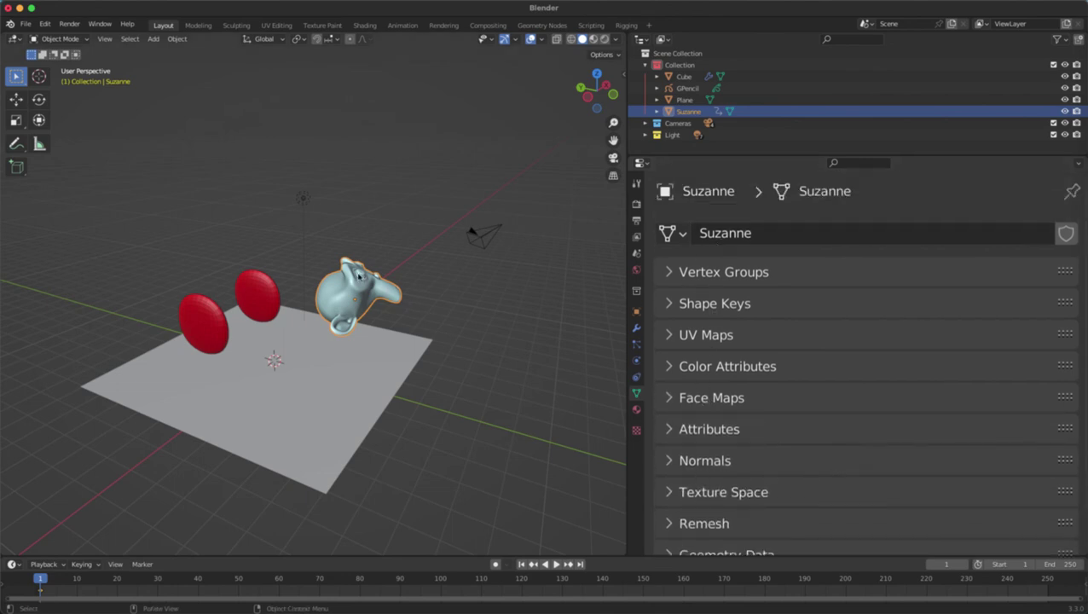
Step: Select the Persp camera in the scene and expand the Cameras collection
left_click(475, 235)
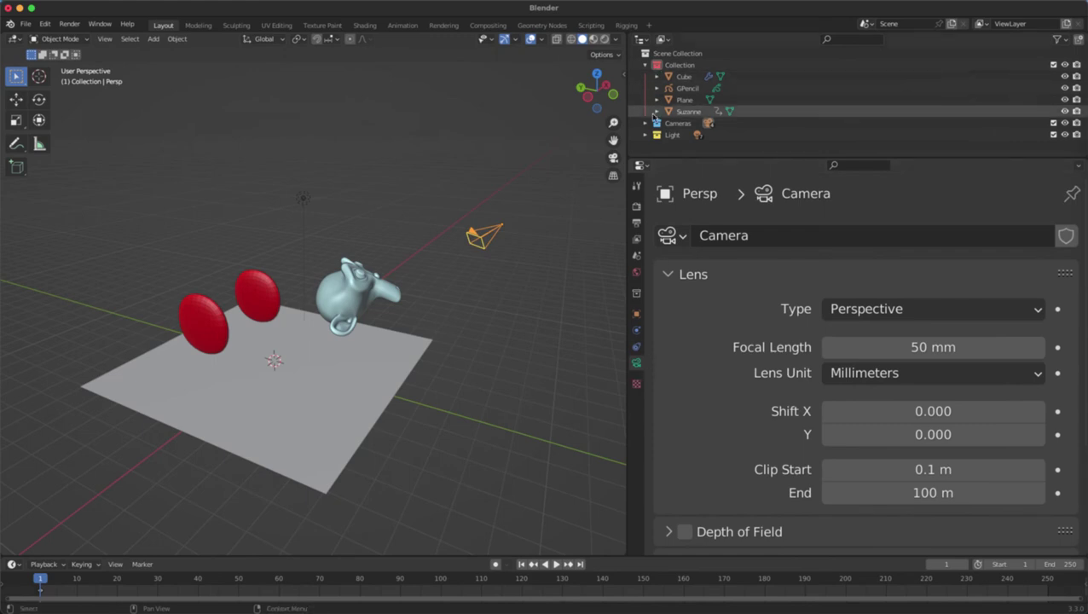
left_click(646, 122)
scroll(734, 124, "down", 2)
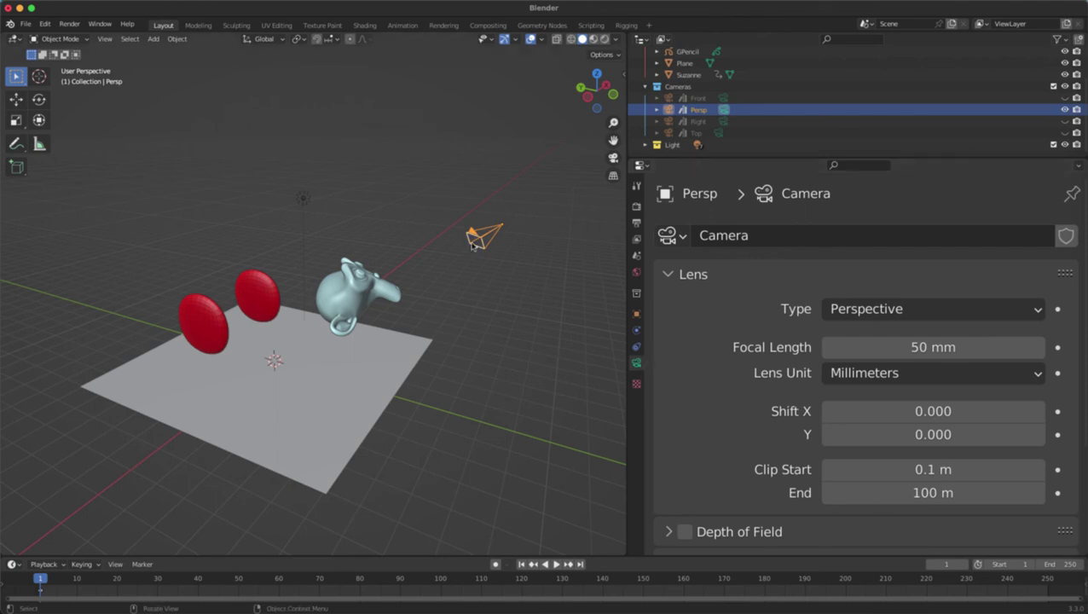
middle_click_drag(474, 245, 369, 245)
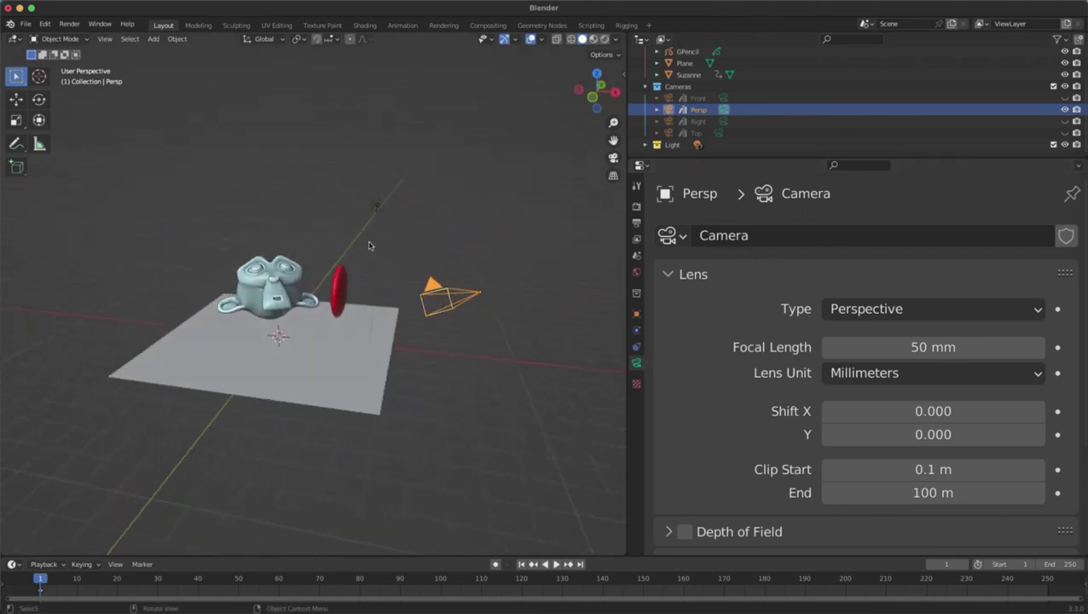
Step: Examine the Persp camera's lens, Depth of Field and Camera sensor settings
mouse_move(911, 350)
left_mouse_down()
mouse_move(1006, 350)
mouse_move(870, 350)
mouse_move(971, 349)
mouse_move(910, 350)
left_mouse_up()
scroll(775, 389, "down", 3)
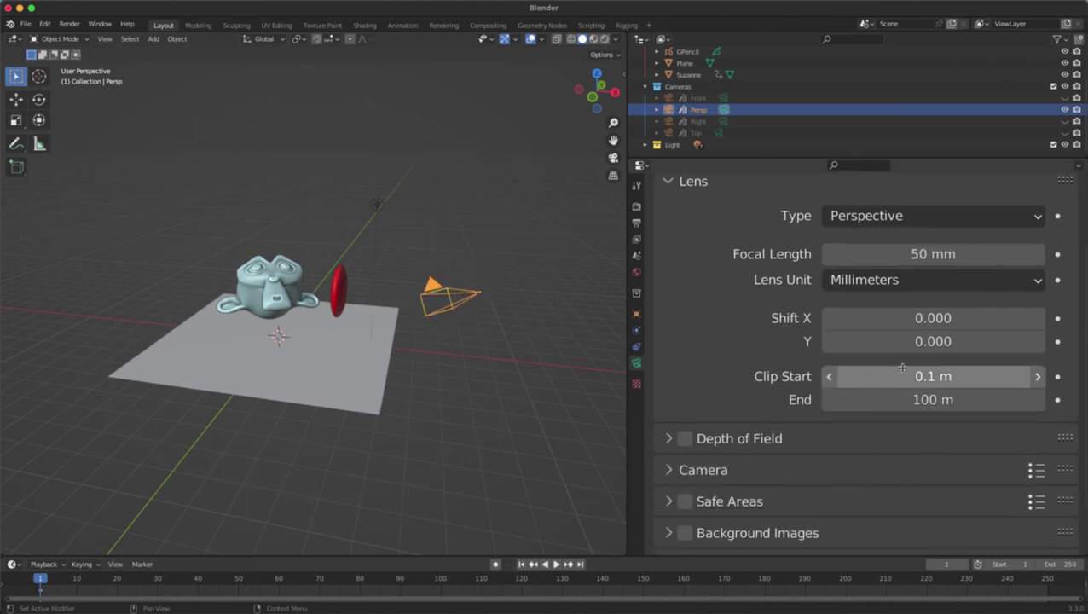
scroll(710, 390, "down", 2)
left_click(668, 382)
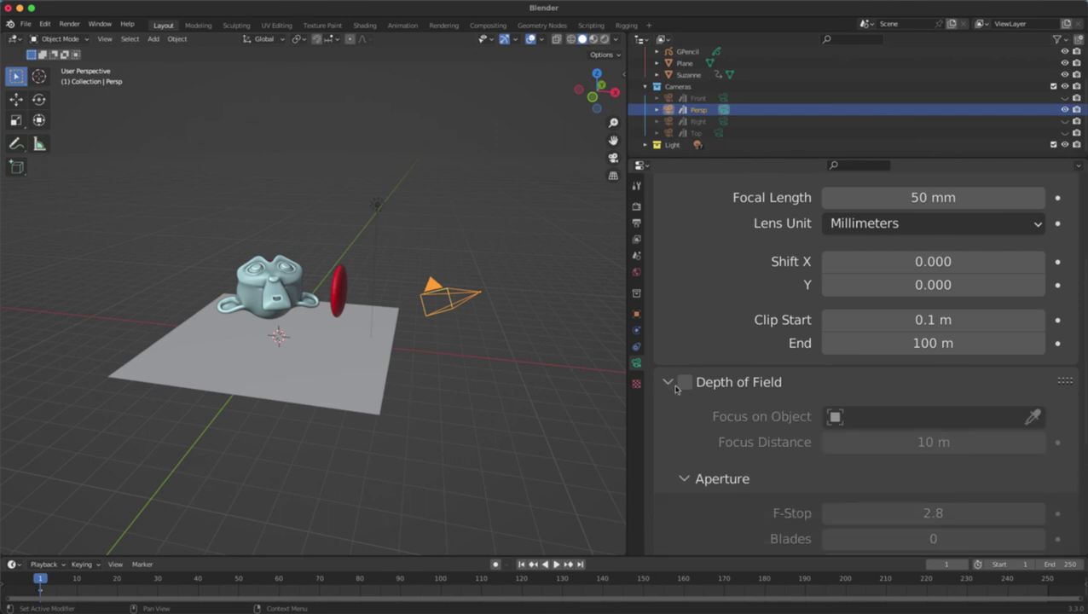
left_click(668, 383)
left_click(688, 413)
scroll(688, 412, "down", 2)
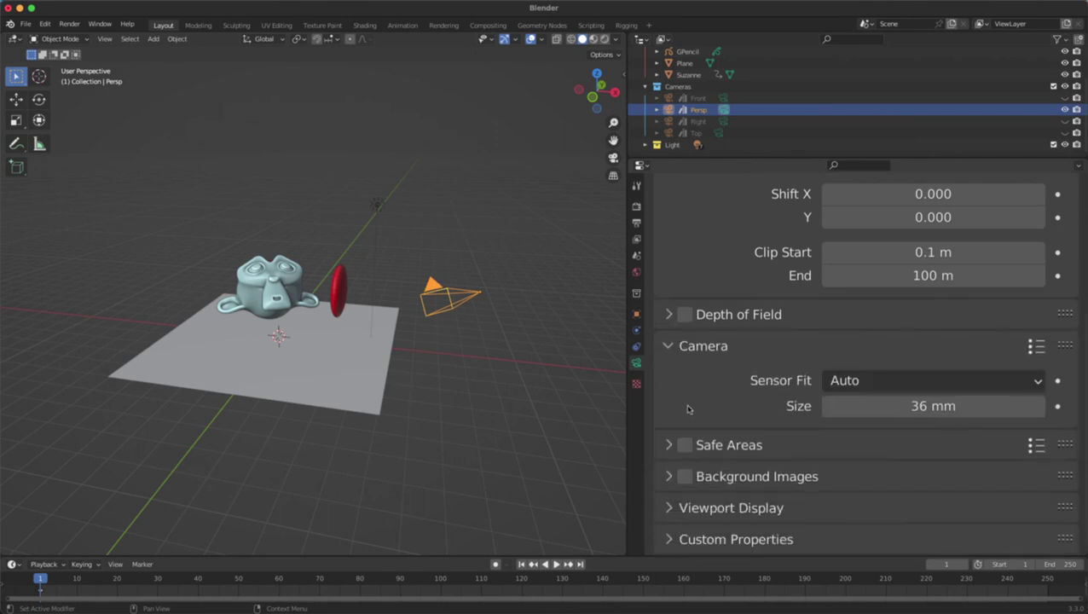
left_click(866, 381)
left_click(866, 406)
left_click(683, 345)
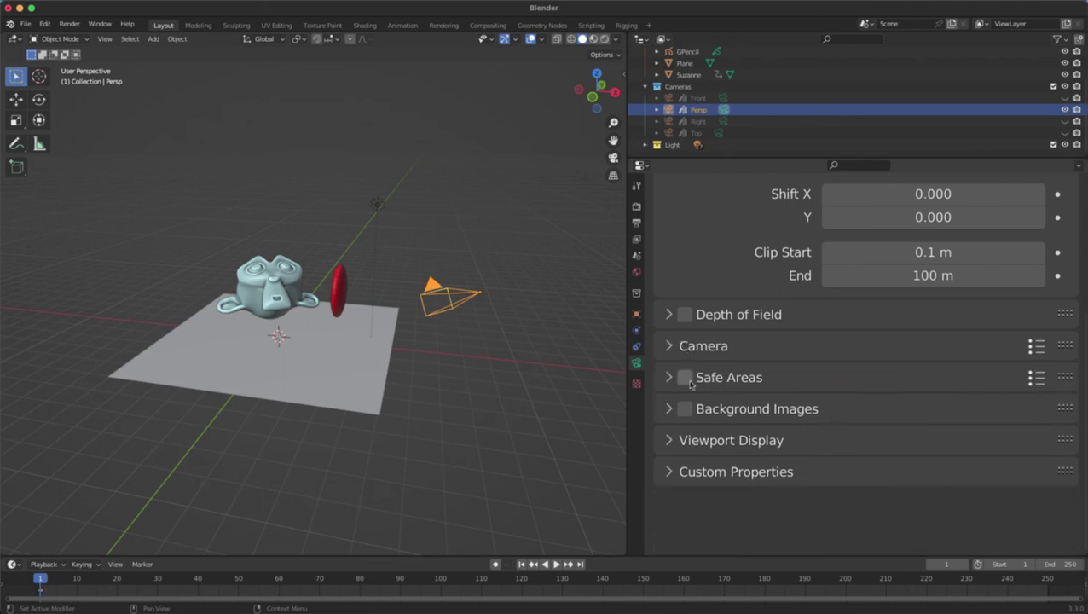
Step: Examine the Persp camera's Safe Areas margins and presets
left_click(669, 381)
left_click(668, 380)
left_click(669, 379)
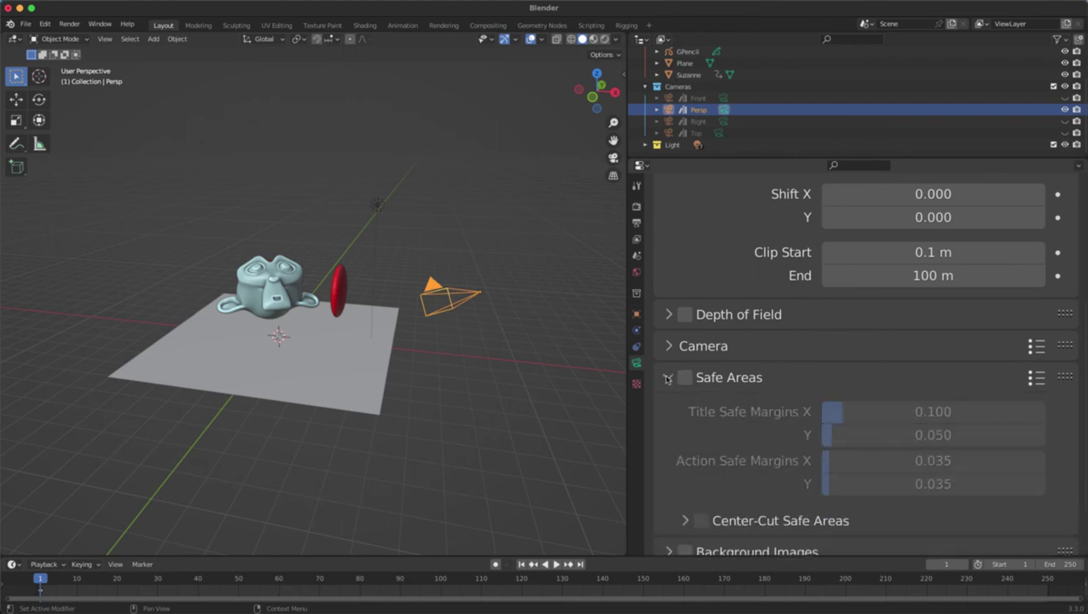
left_click(668, 379)
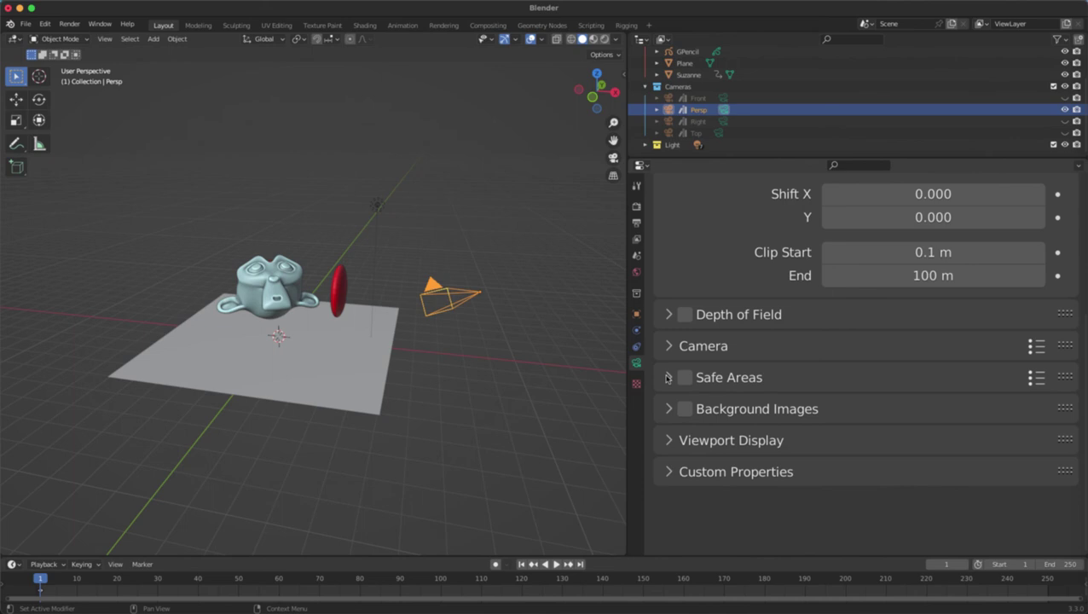
scroll(668, 377, "up", 1)
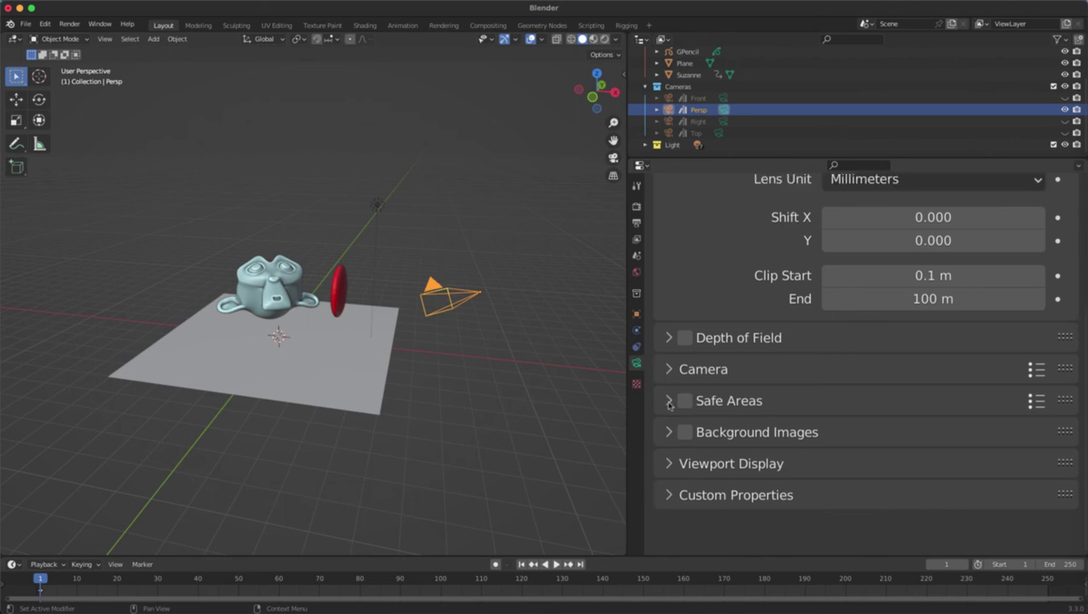
left_click(669, 404)
left_click(672, 401)
mouse_move(435, 298)
middle_mouse_down()
mouse_move(457, 303)
mouse_move(431, 307)
middle_mouse_up()
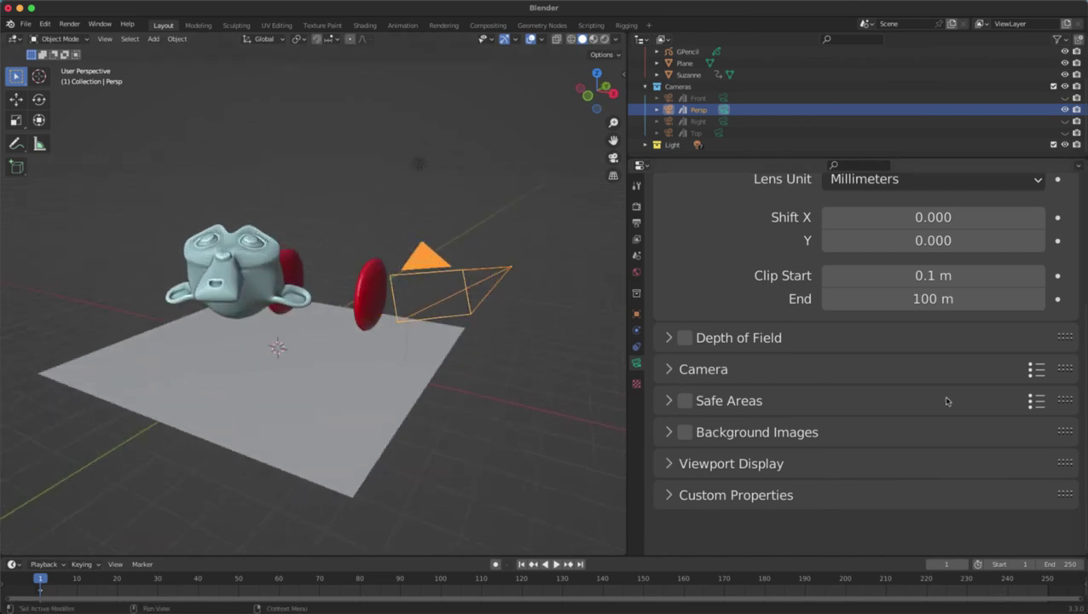
left_click(1040, 403)
Step: Check the camera's Background Images section and switch the viewport to the camera view
left_click(715, 434)
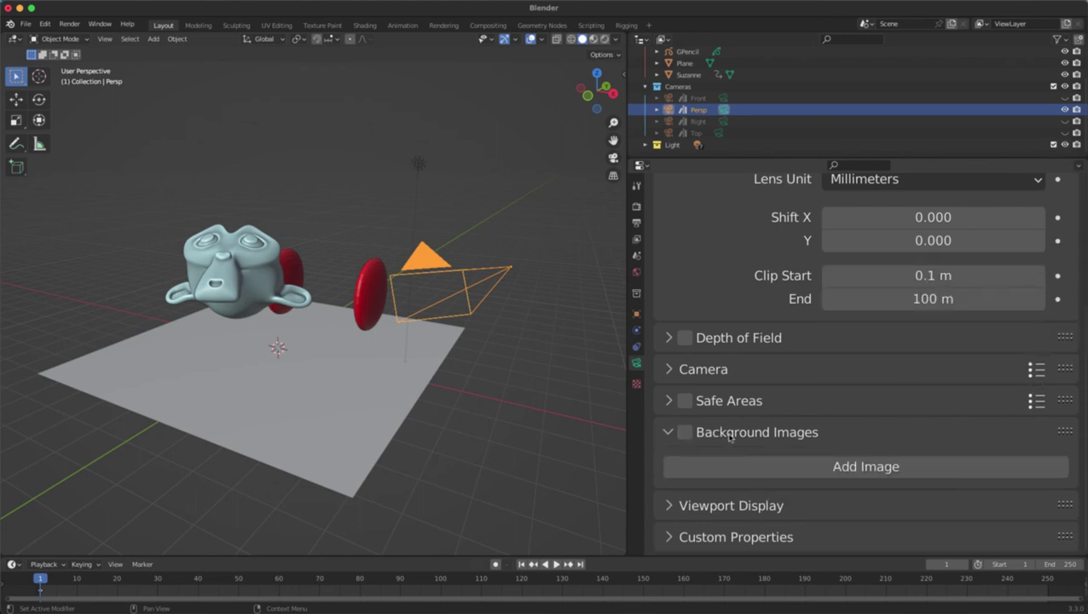
key("KP_0")
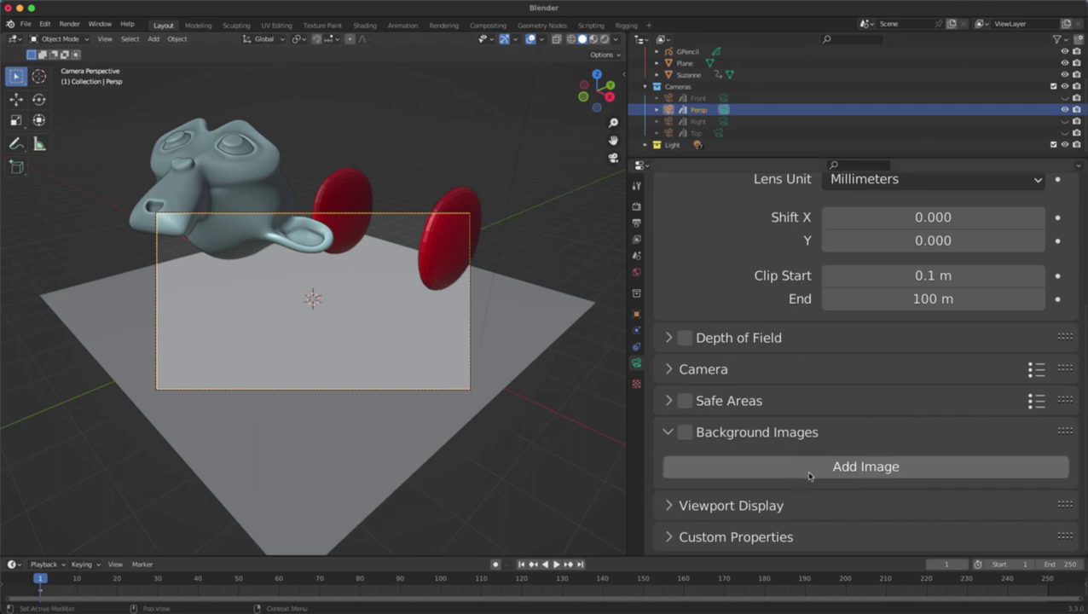
left_click(674, 433)
Step: In the camera's Viewport Display settings, try Limits, Mist and Sensor, enable Name, and test the Passepartout opacity
left_click(686, 461)
scroll(690, 457, "down", 2)
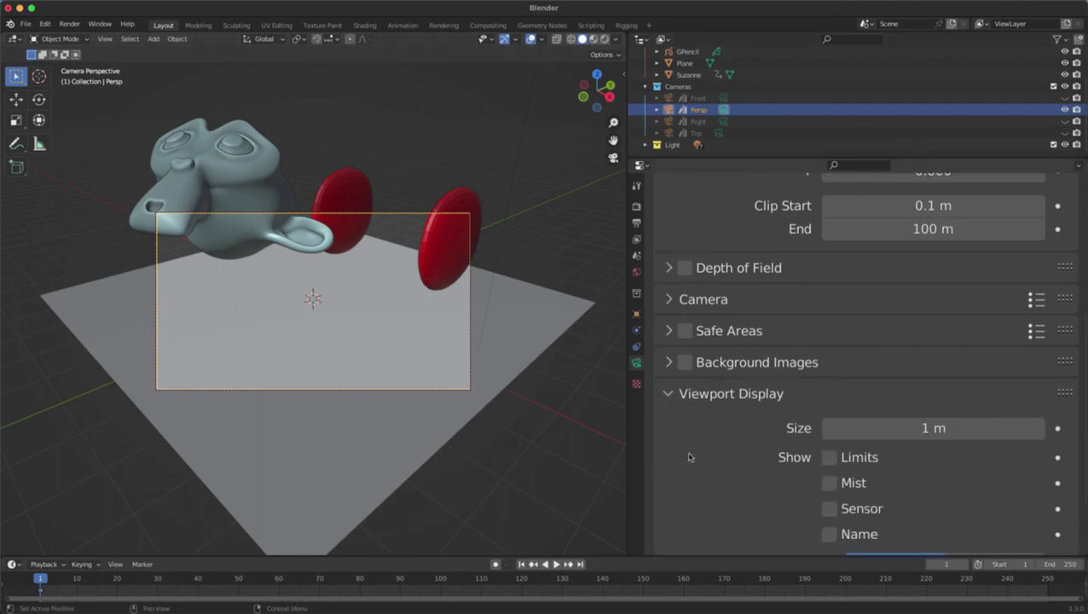
scroll(689, 457, "down", 3)
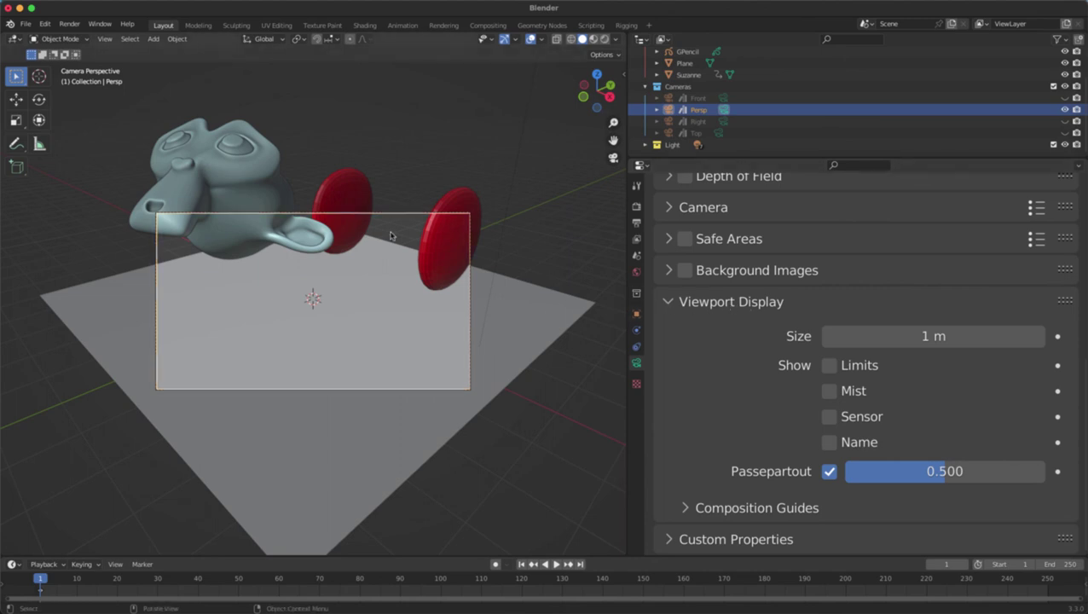
left_click(825, 368)
left_click(826, 367)
left_click(829, 391)
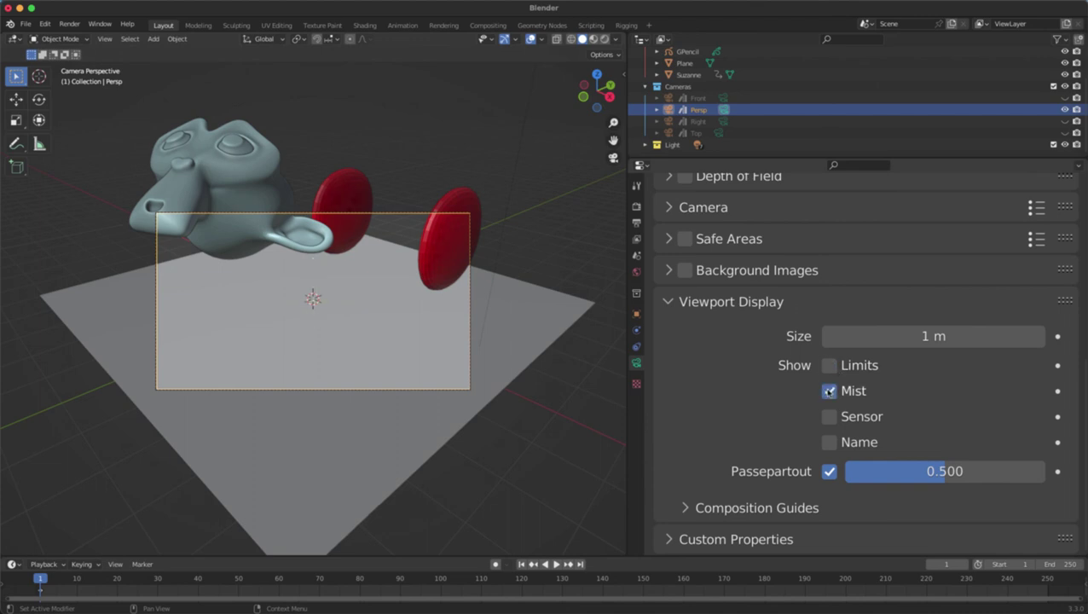
left_click(829, 391)
left_click(828, 417)
left_click(829, 417)
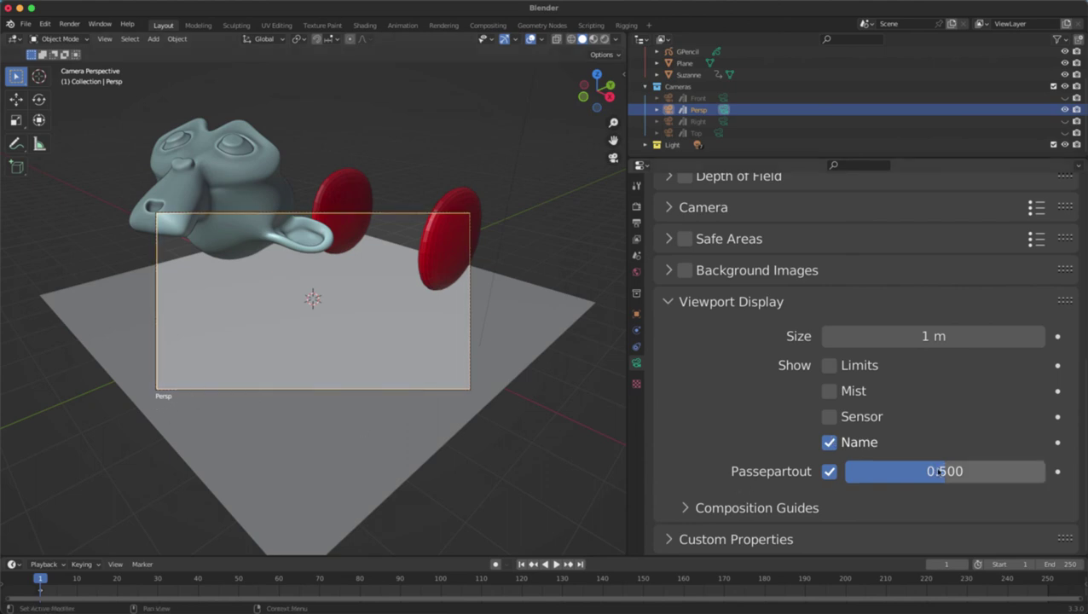
mouse_move(871, 465)
left_mouse_down()
mouse_move(971, 465)
mouse_move(807, 465)
mouse_move(971, 464)
mouse_move(838, 464)
mouse_move(869, 464)
left_mouse_up()
Step: Try the camera's Thirds, Center, Diagonal and Golden Ratio composition guides, and collapse the Composition Guides section
left_click(707, 507)
scroll(720, 499, "down", 4)
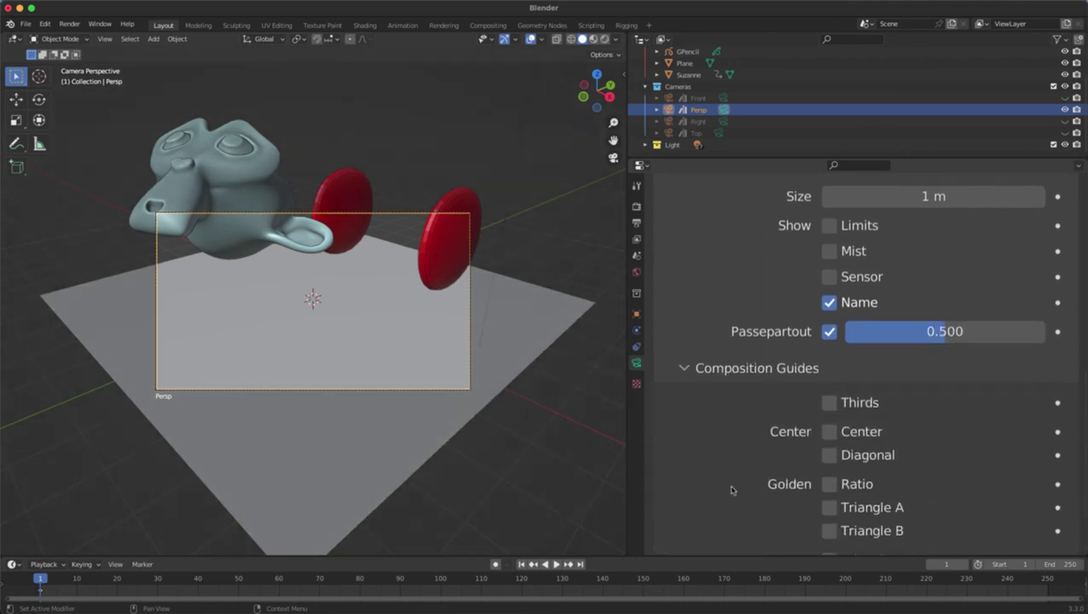
left_click(828, 404)
left_click(828, 404)
left_click(829, 431)
left_click(829, 432)
left_click(828, 454)
left_click(827, 484)
left_click(828, 454)
scroll(779, 461, "down", 2)
left_click(712, 292)
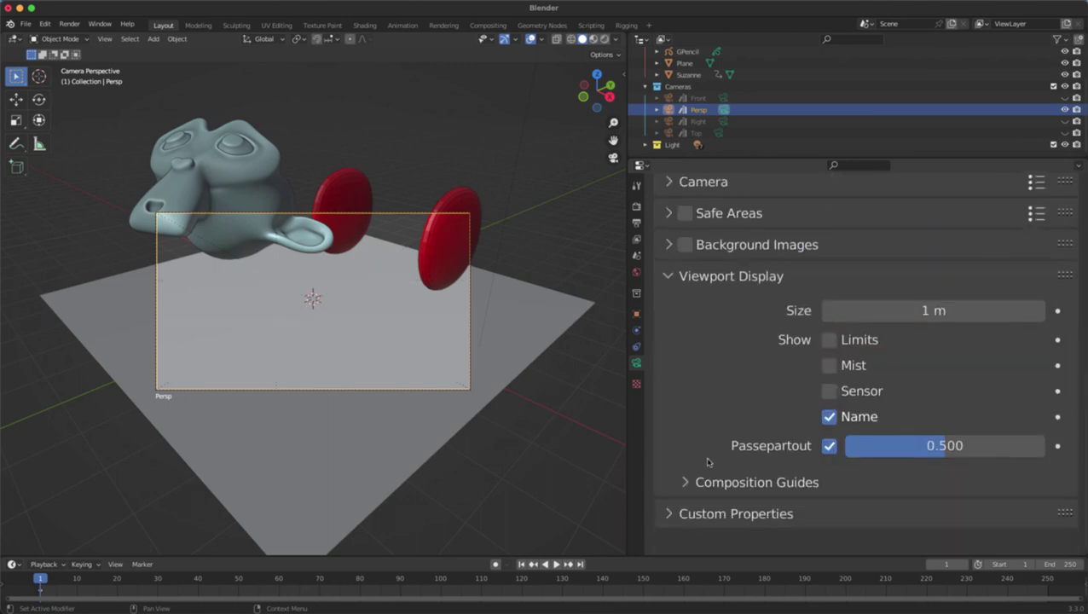
Step: Check the camera's Custom Properties section and collapse its Viewport Display settings
left_click(682, 513)
left_click(682, 514)
left_click(684, 300)
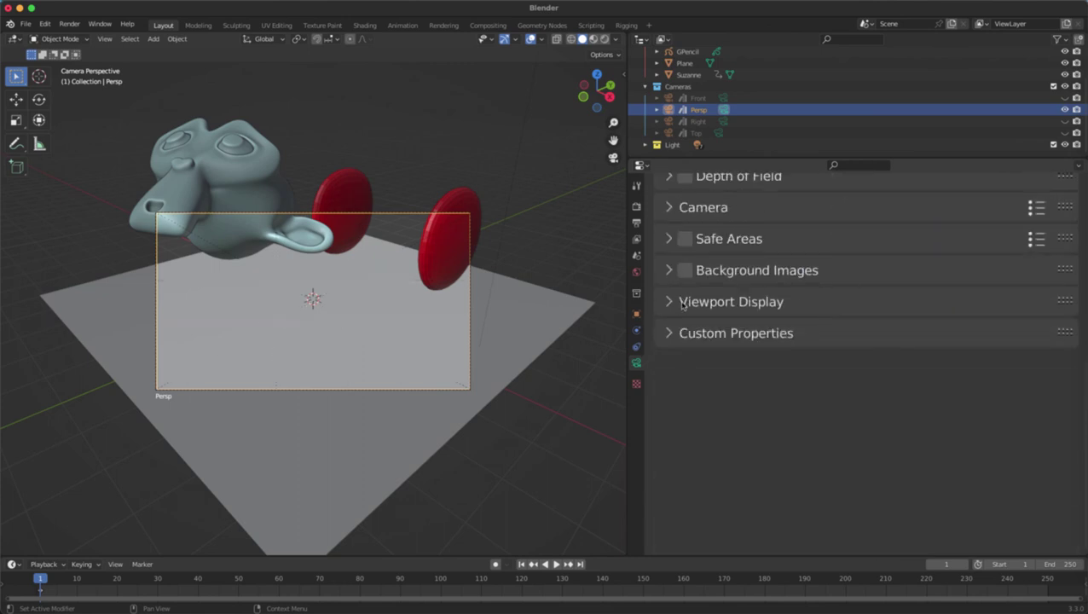
scroll(404, 307, "up", 6)
scroll(404, 307, "down", 5)
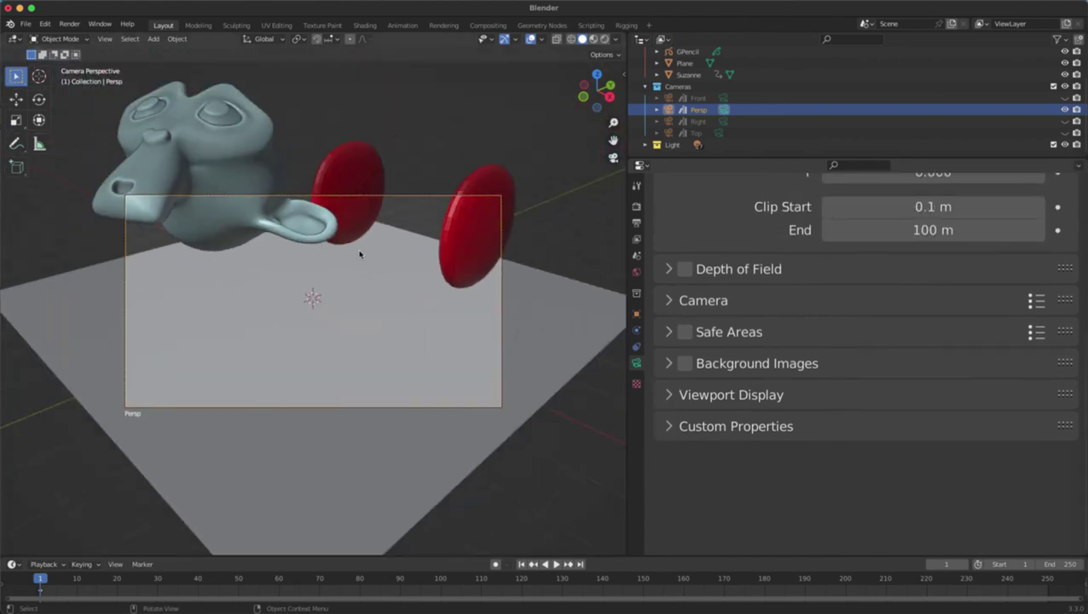
Step: Select the red Cube object, view its mesh data properties and leave the camera view
left_click(339, 217)
scroll(709, 375, "up", 6)
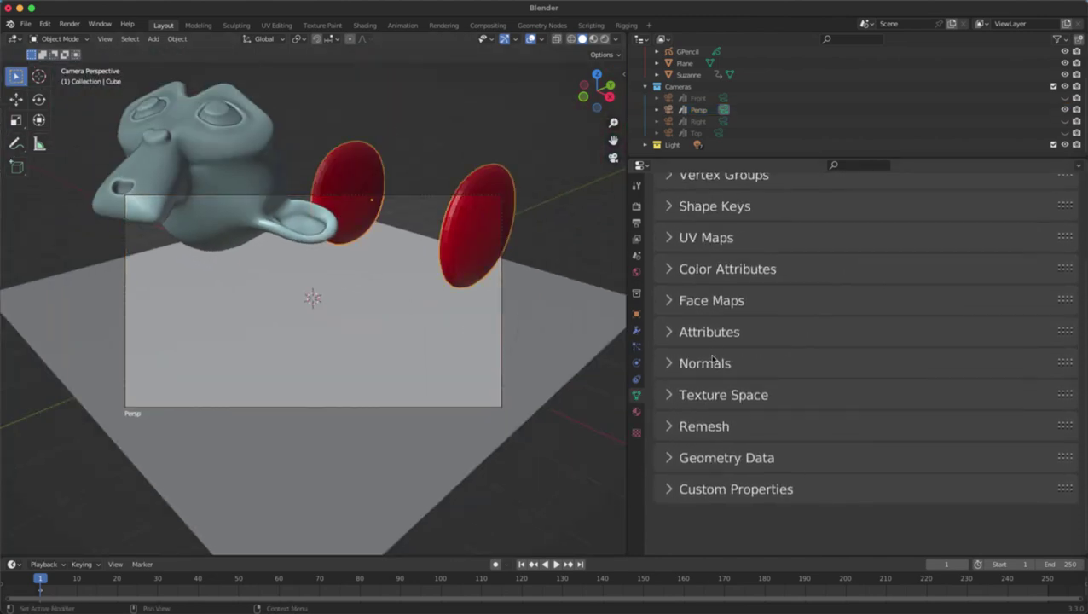
middle_click_drag(324, 307, 473, 306)
scroll(480, 305, "down", 3)
middle_click_drag(404, 293, 464, 347, "shift")
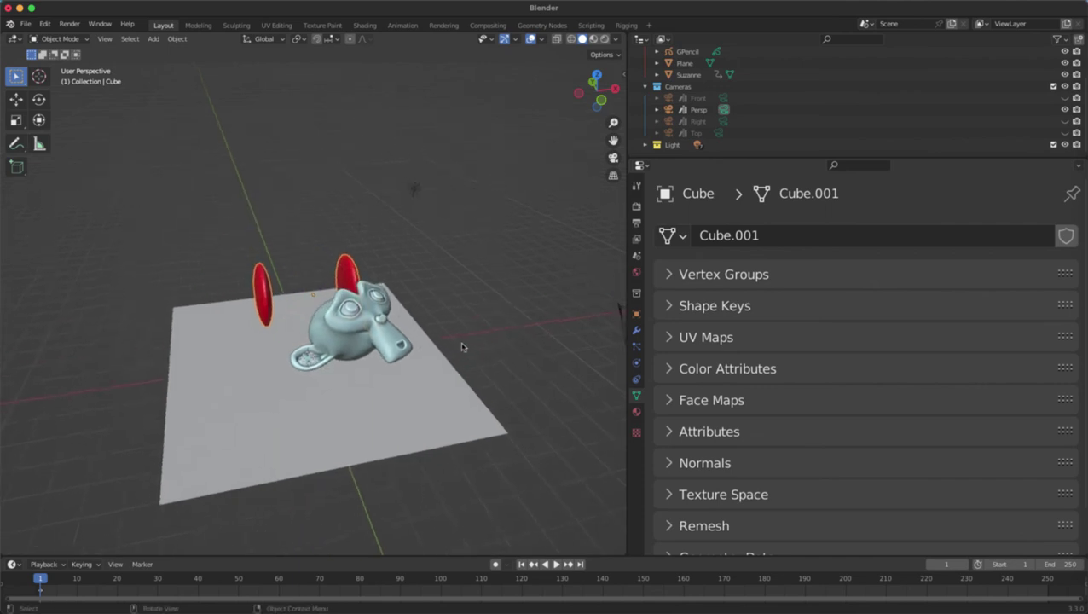
scroll(464, 347, "down", 1)
middle_click_drag(368, 324, 331, 323)
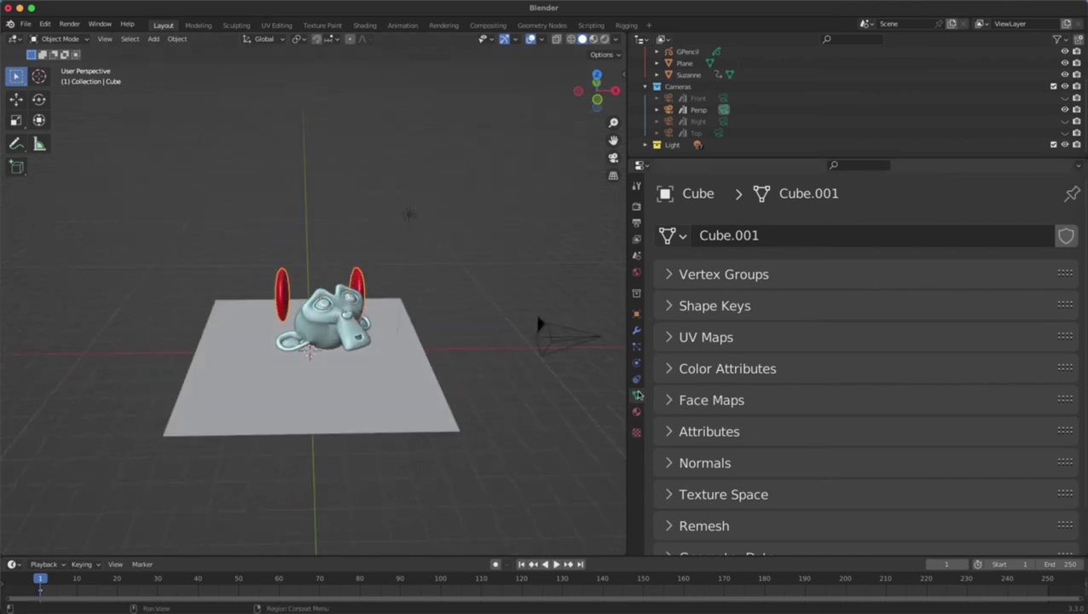
Step: Select the point light above the plane and examine its light data properties
left_click(410, 214)
scroll(432, 267, "up", 3)
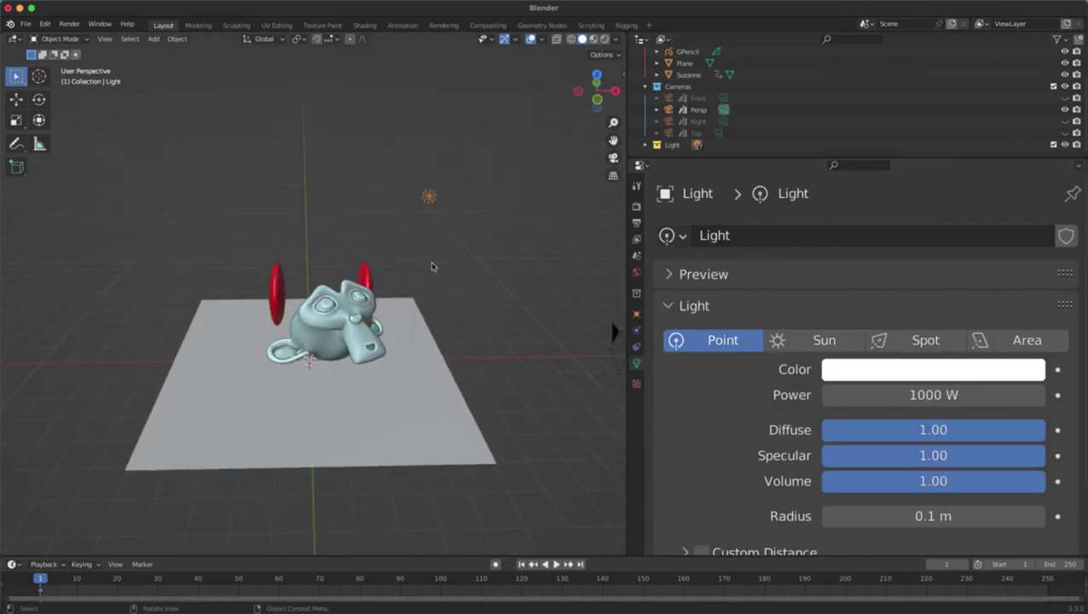
scroll(716, 358, "down", 2)
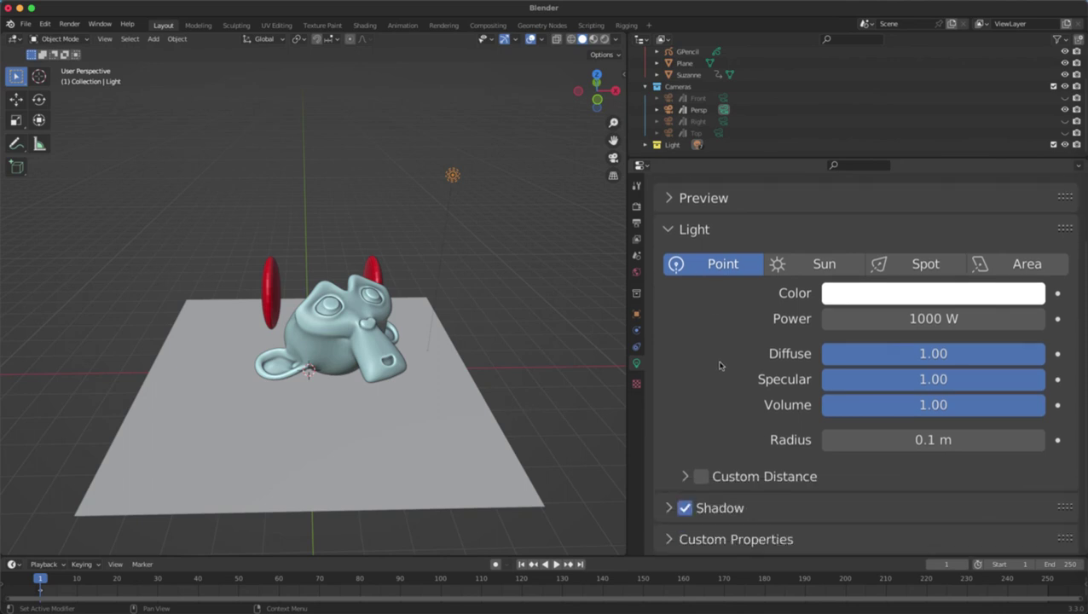
scroll(719, 365, "up", 2)
Step: Select the Suzanne monkey head and create a new material for it in the material properties
left_click(396, 308)
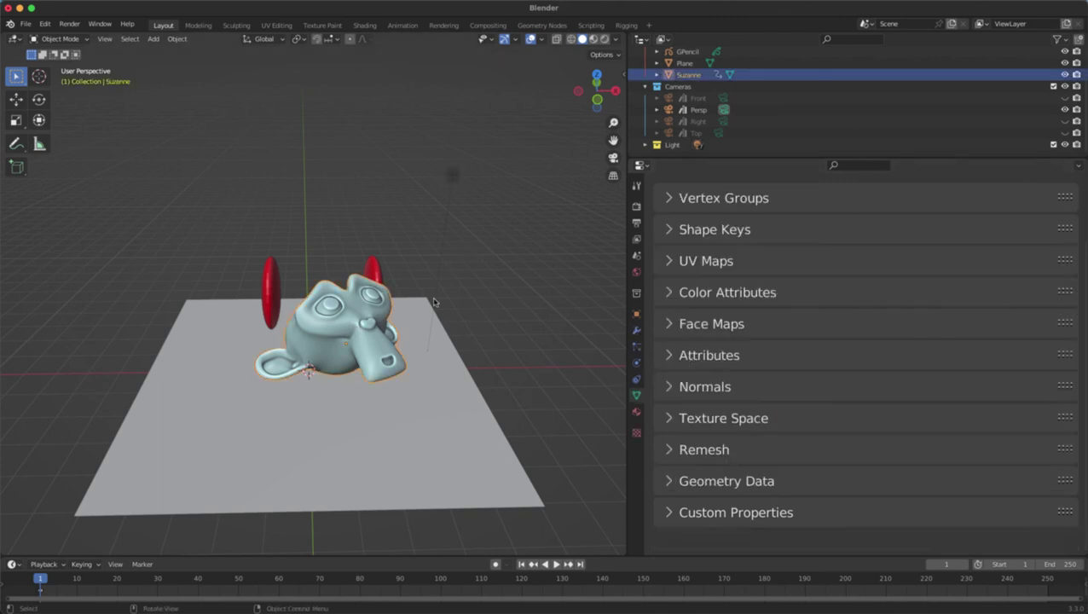
scroll(432, 326, "down", 2)
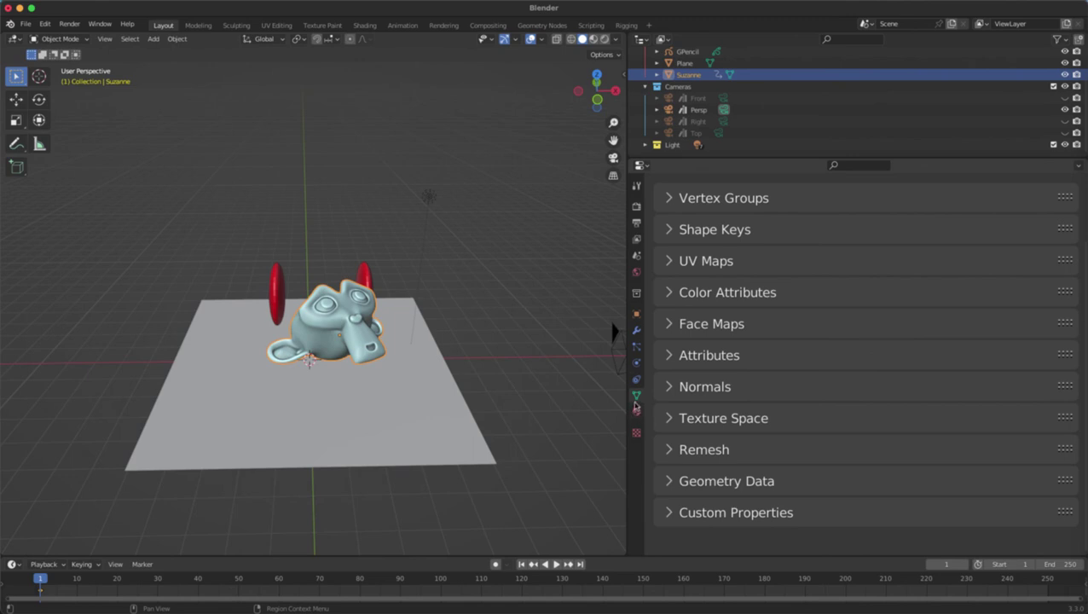
left_click(636, 410)
middle_click_drag(432, 330, 404, 341)
scroll(421, 350, "up", 3)
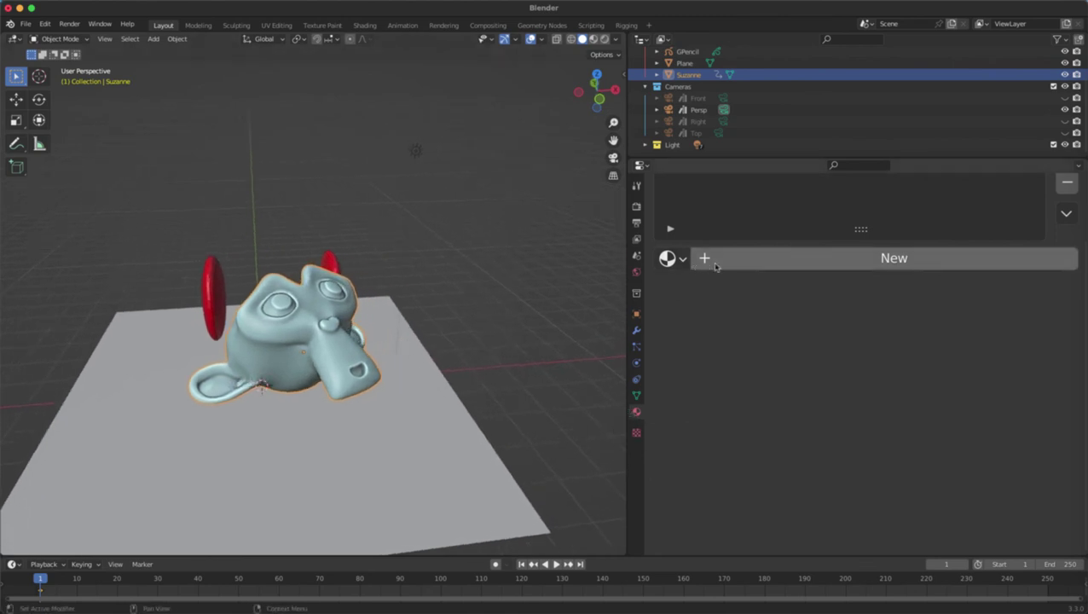
scroll(734, 248, "up", 3)
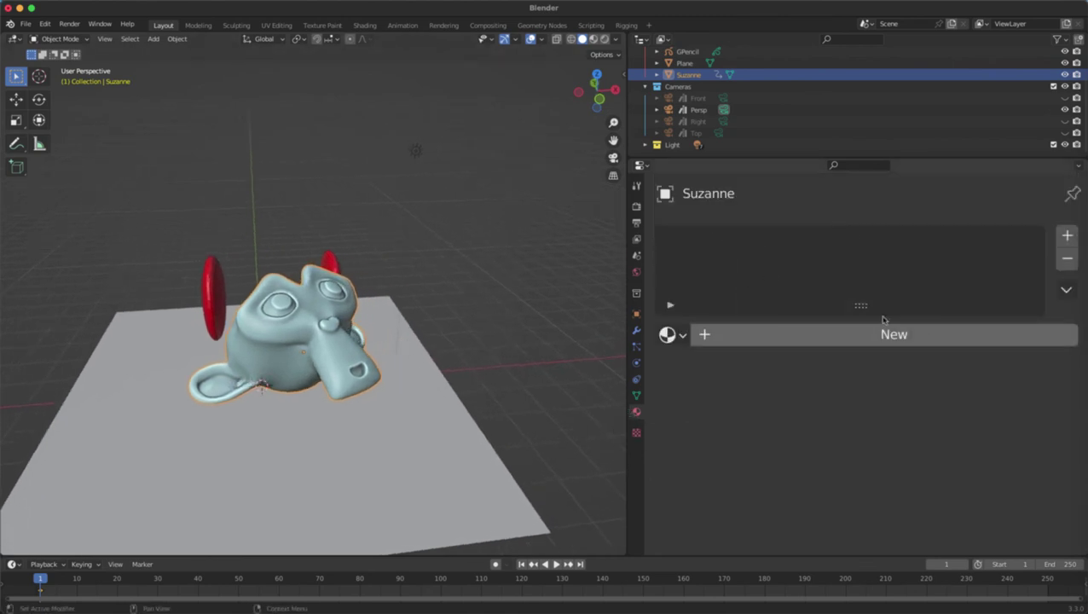
left_click(850, 343)
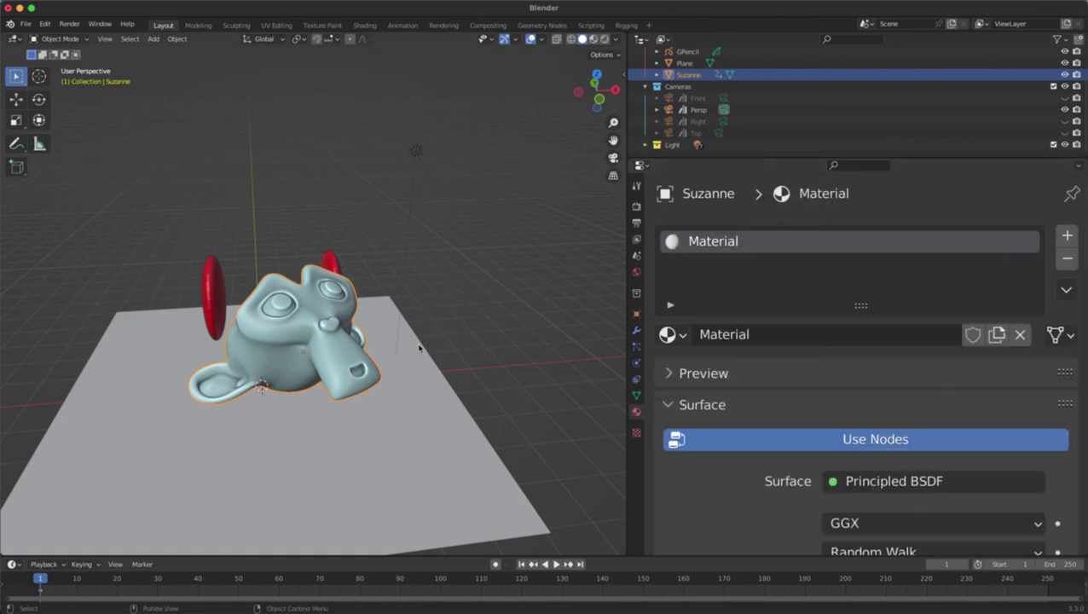
Step: Move Suzanne up so it floats above the plane and the red discs
middle_click_drag(294, 344, 356, 348)
key("g")
left_click(264, 231)
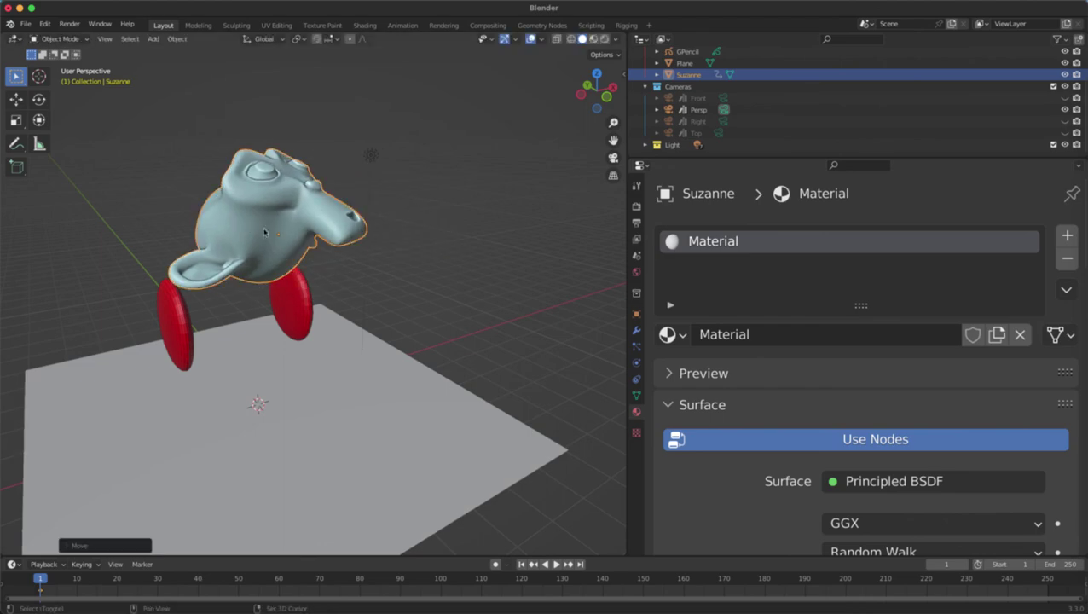
middle_click_drag(265, 231, 287, 315, "shift")
middle_click_drag(287, 315, 261, 316)
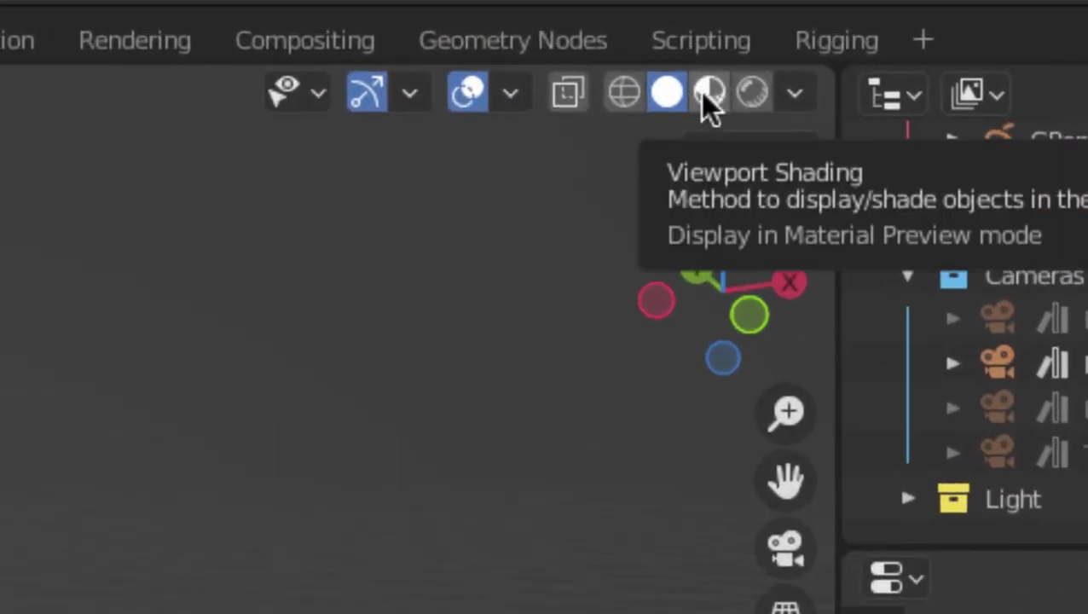
Step: Switch the viewport to Material Preview shading and set Suzanne's material Base Color to bright green
left_click(710, 94)
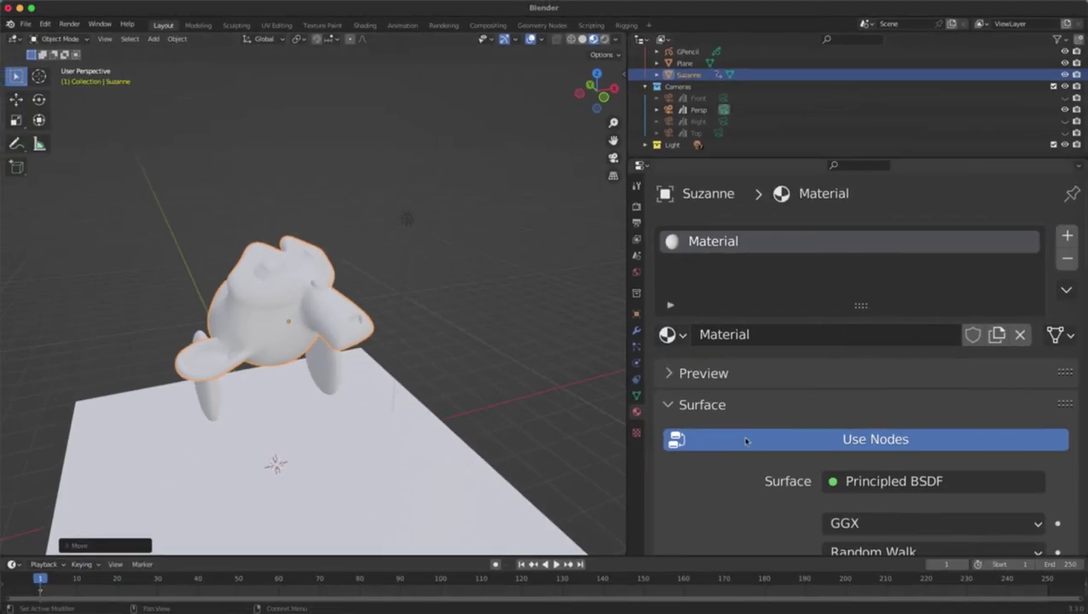
middle_click_drag(359, 340, 427, 343)
scroll(759, 420, "down", 5)
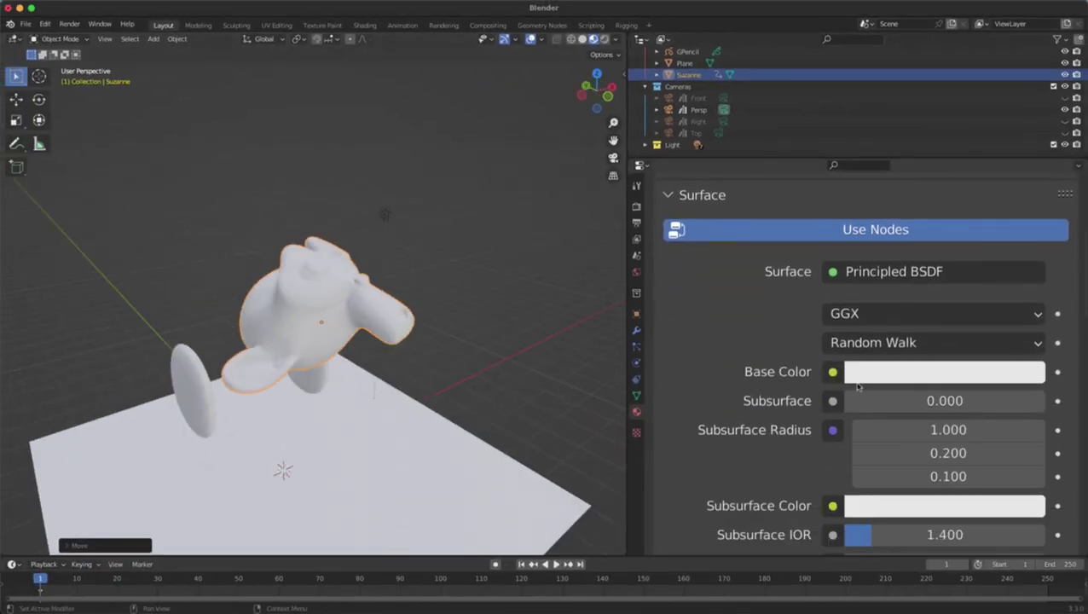
left_click(931, 376)
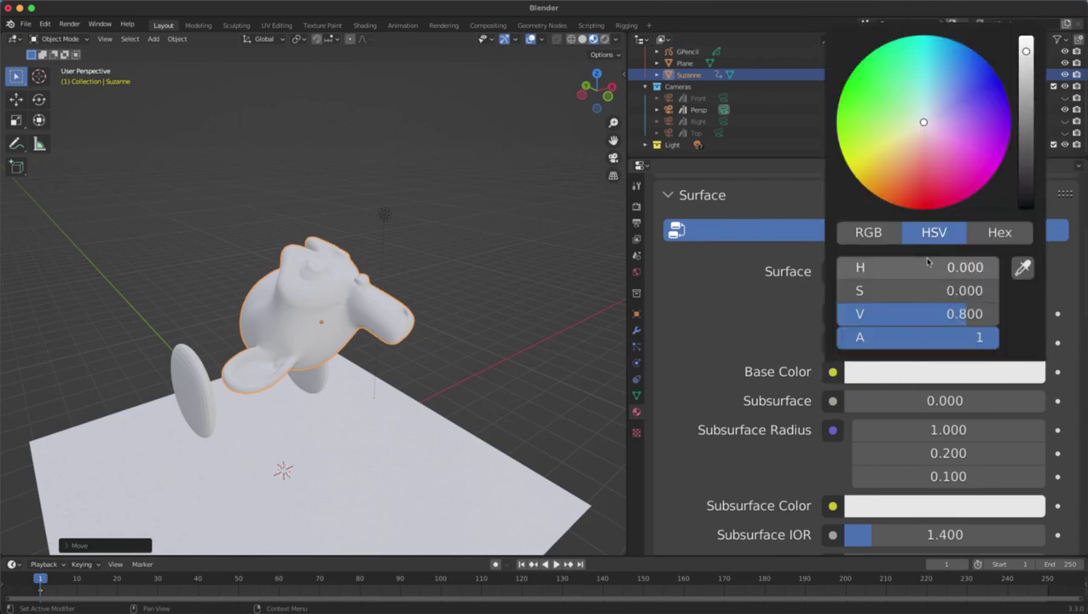
left_click_drag(935, 173, 857, 92)
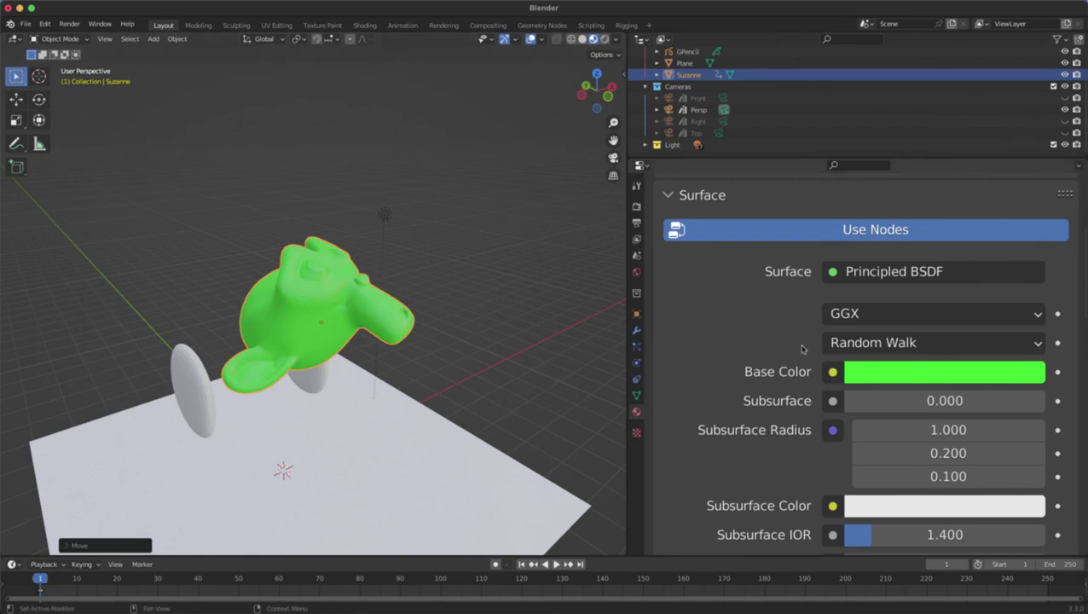
Step: Set the green material's Metallic value to 1.000 and inspect Suzanne's surface from several angles
scroll(780, 364, "down", 4)
scroll(822, 223, "down", 5)
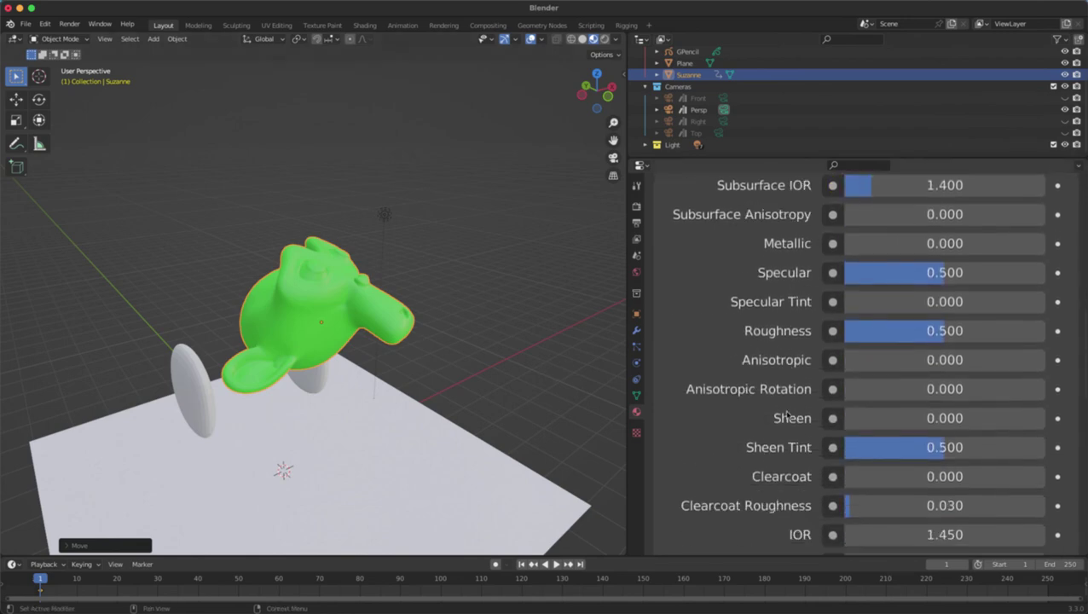
scroll(744, 385, "up", 2)
left_click_drag(852, 312, 1045, 313)
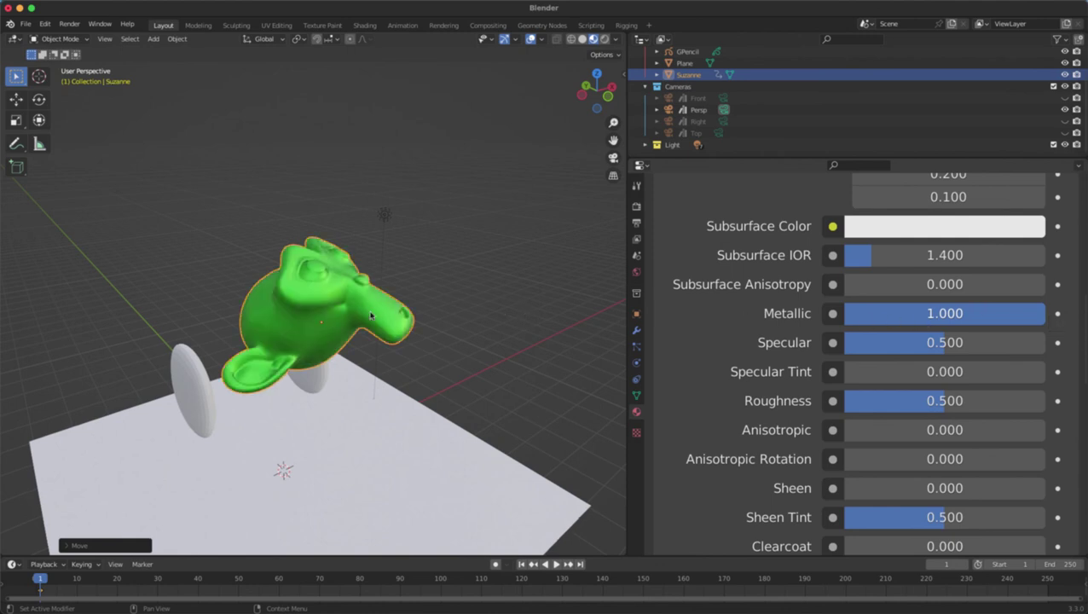
middle_click_drag(411, 318, 290, 317)
middle_click_drag(379, 315, 468, 319)
mouse_move(294, 324)
middle_mouse_down()
mouse_move(377, 324)
mouse_move(292, 317)
middle_mouse_up()
scroll(378, 324, "up", 3)
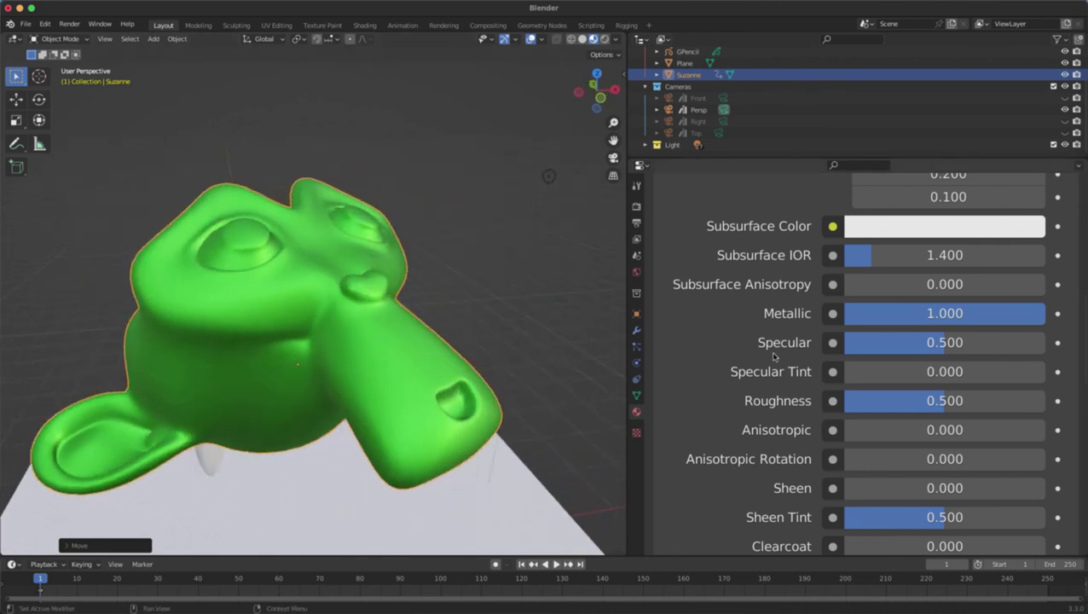
Step: Lower the material's Roughness to 0.061 and raise Specular to 0.581 for a shiny metal look
left_click_drag(938, 401, 853, 401)
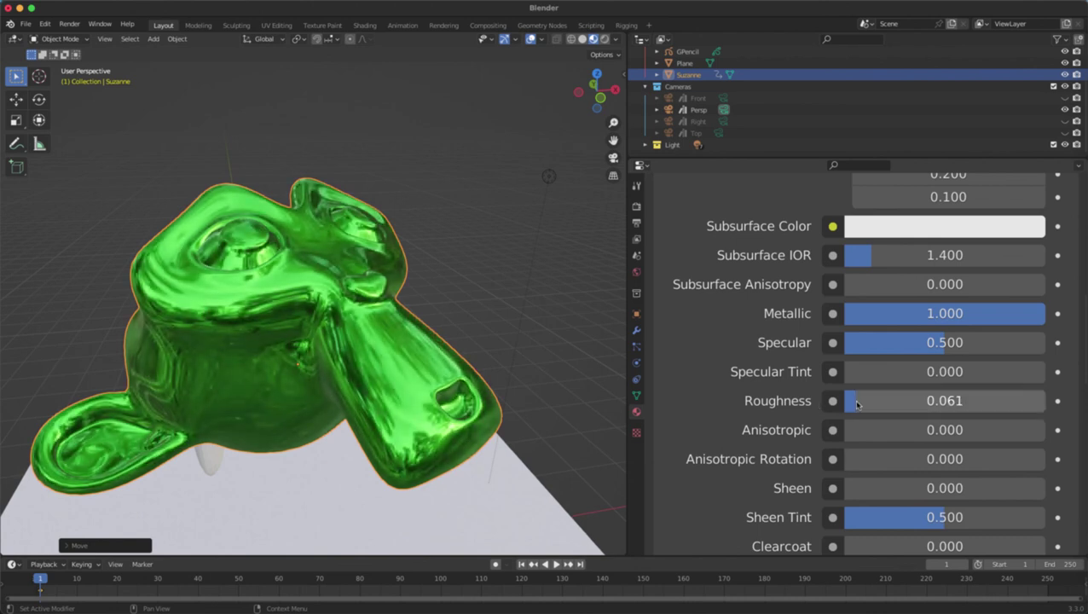
mouse_move(931, 351)
left_mouse_down()
mouse_move(986, 351)
mouse_move(903, 342)
mouse_move(946, 342)
left_mouse_up()
middle_click_drag(367, 307, 486, 311)
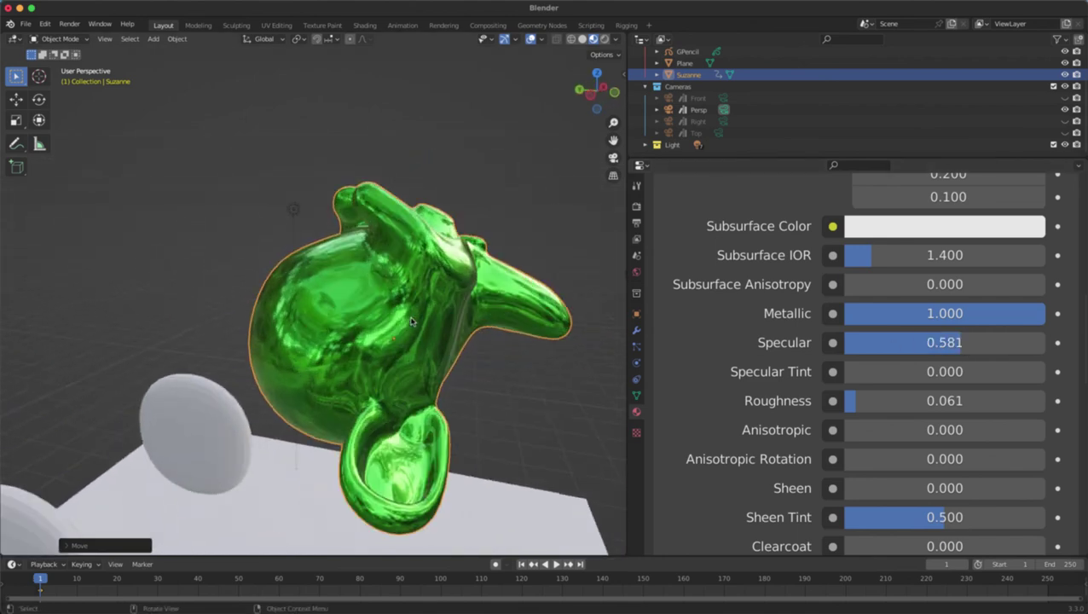
scroll(856, 368, "down", 2)
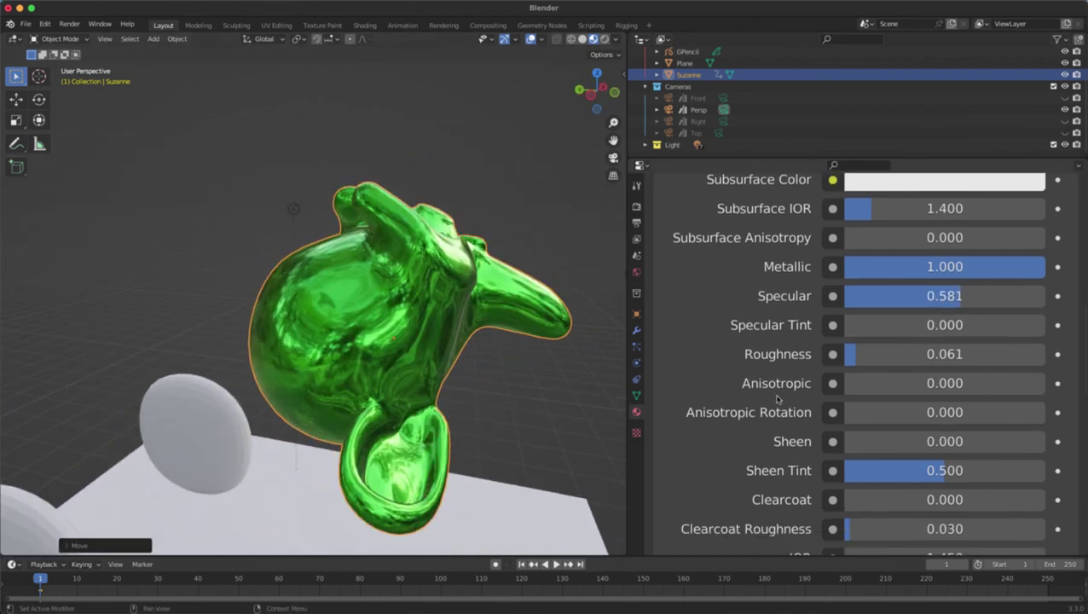
Step: Try brightening the material's Emission color and return it to black
scroll(777, 398, "down", 12)
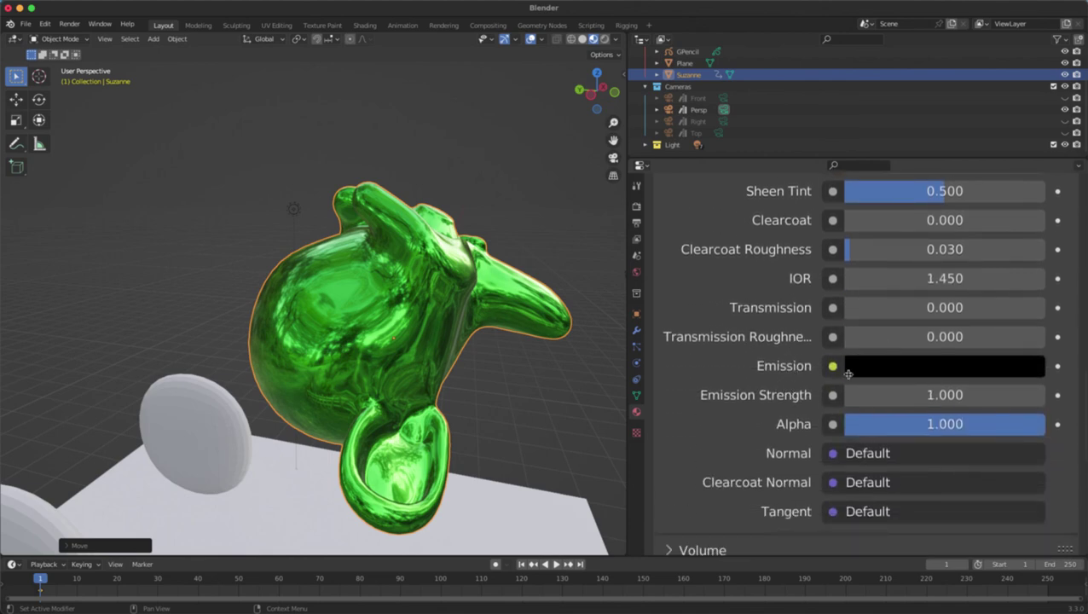
left_click(861, 364)
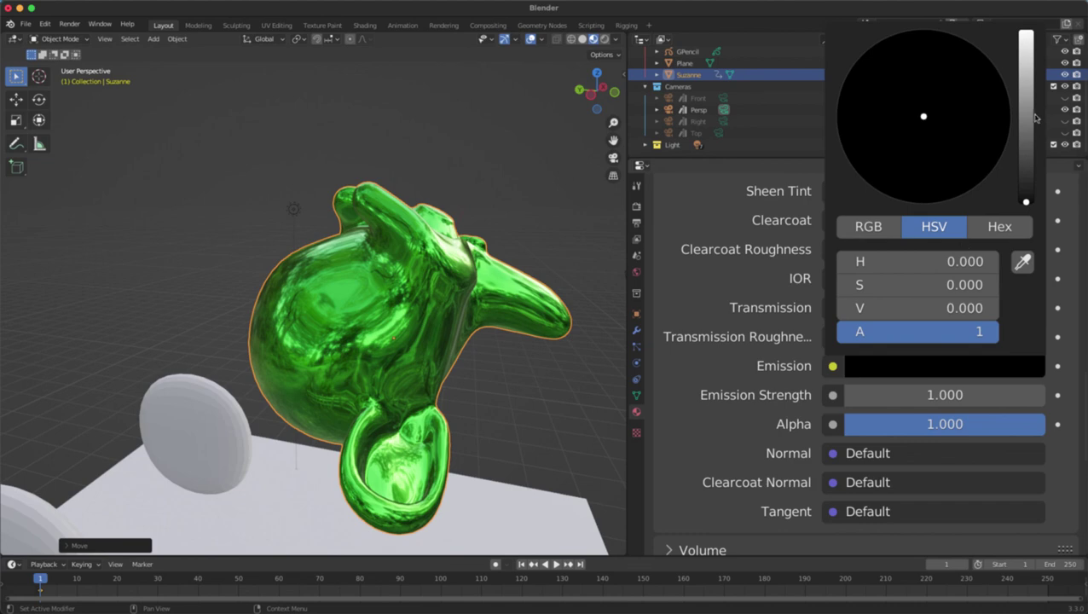
left_click_drag(1032, 118, 1026, 201)
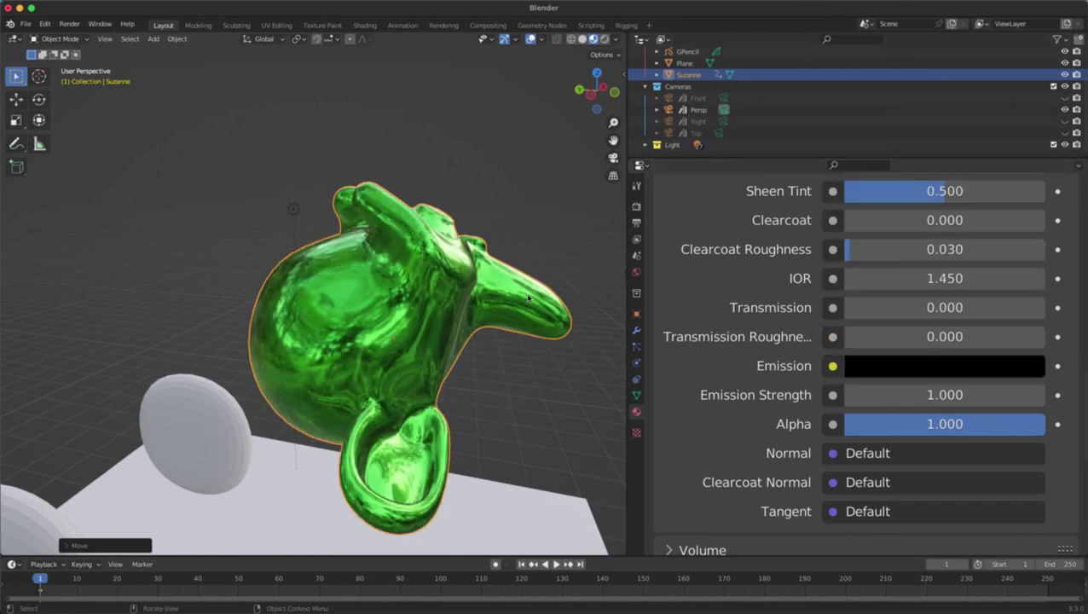
Step: Collapse the material's Surface and Settings sections and view the green Suzanne from the front side
scroll(731, 346, "down", 1)
scroll(731, 346, "up", 15)
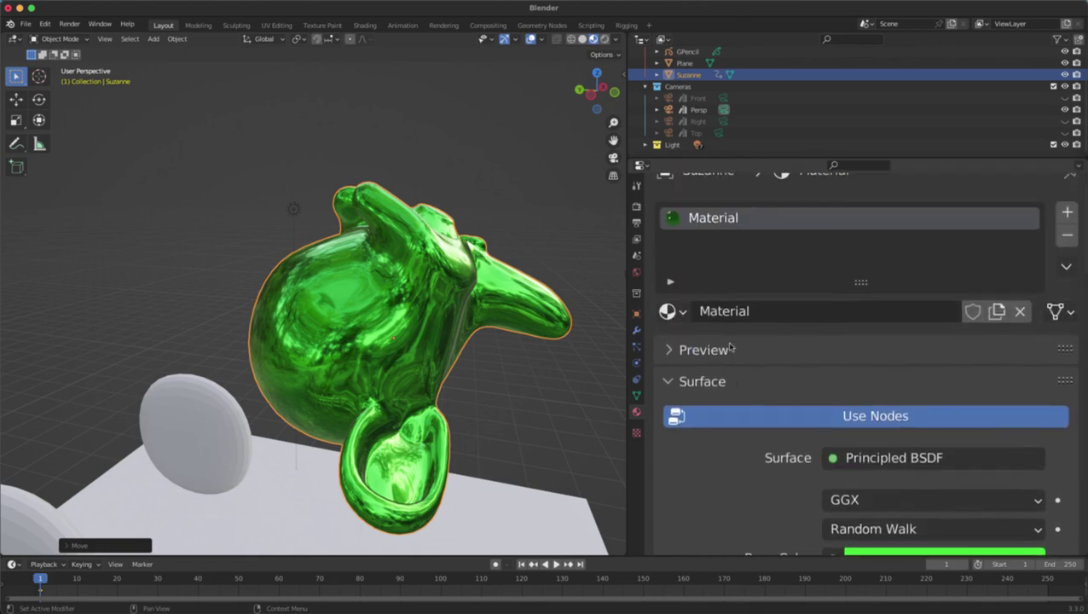
left_click(696, 376)
scroll(759, 328, "down", 4)
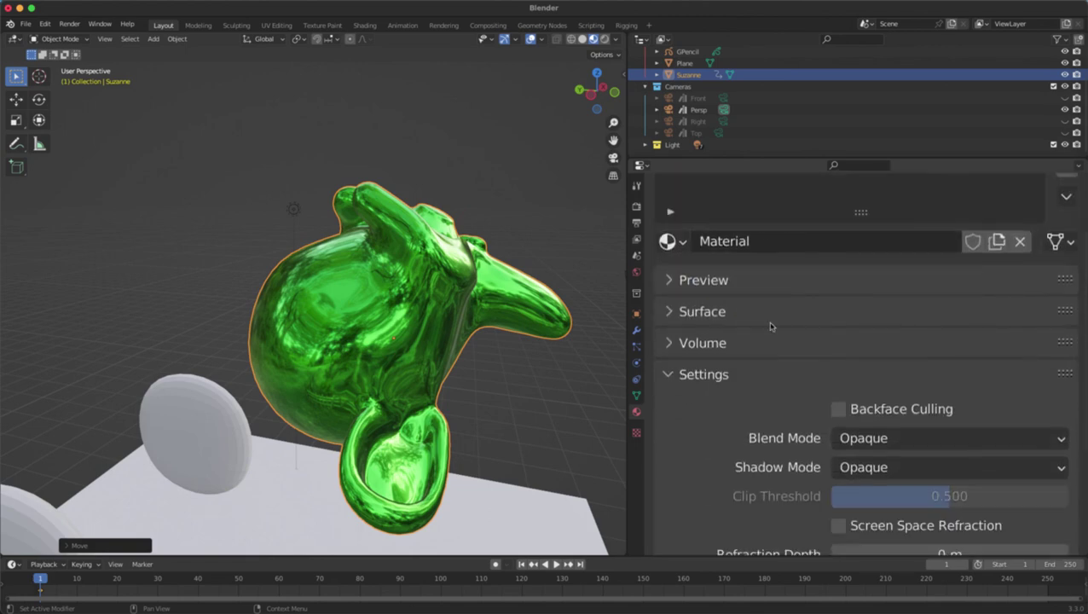
left_click(727, 312)
scroll(729, 313, "up", 5)
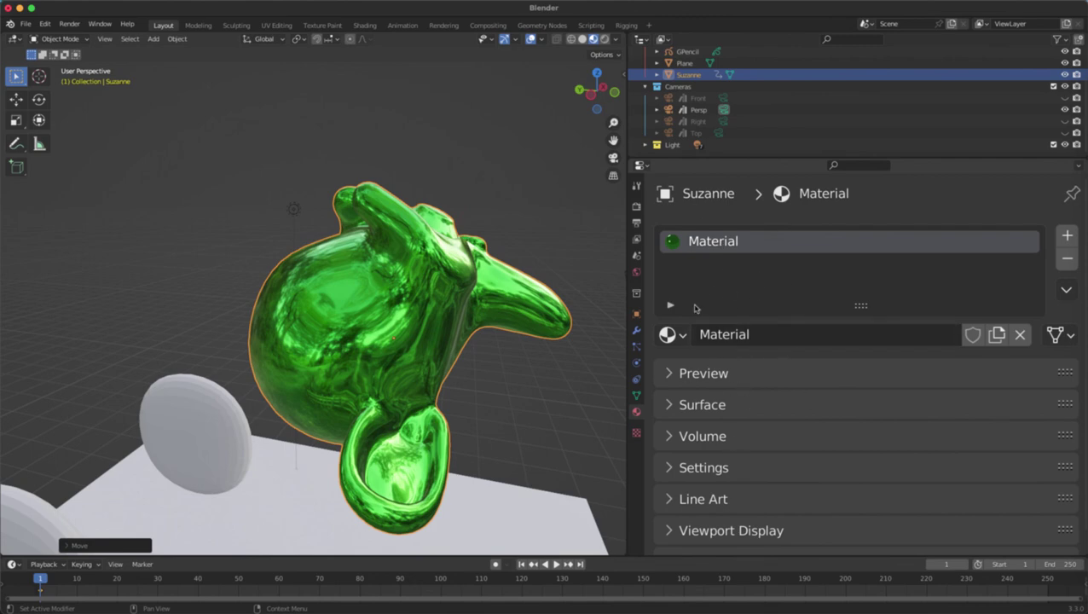
middle_click_drag(485, 315, 535, 329)
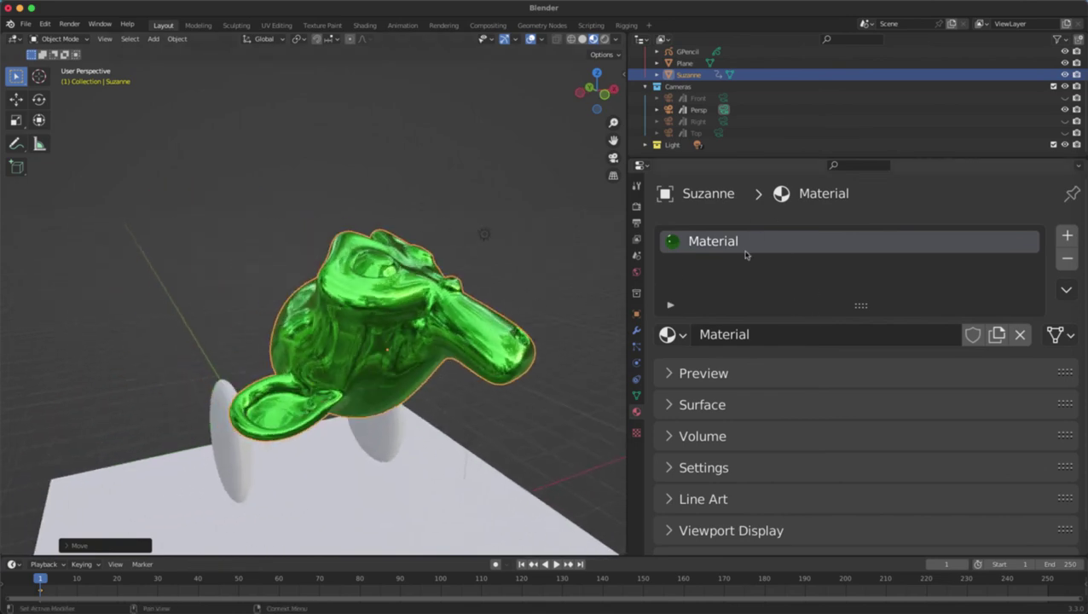
middle_click_drag(428, 235, 394, 240)
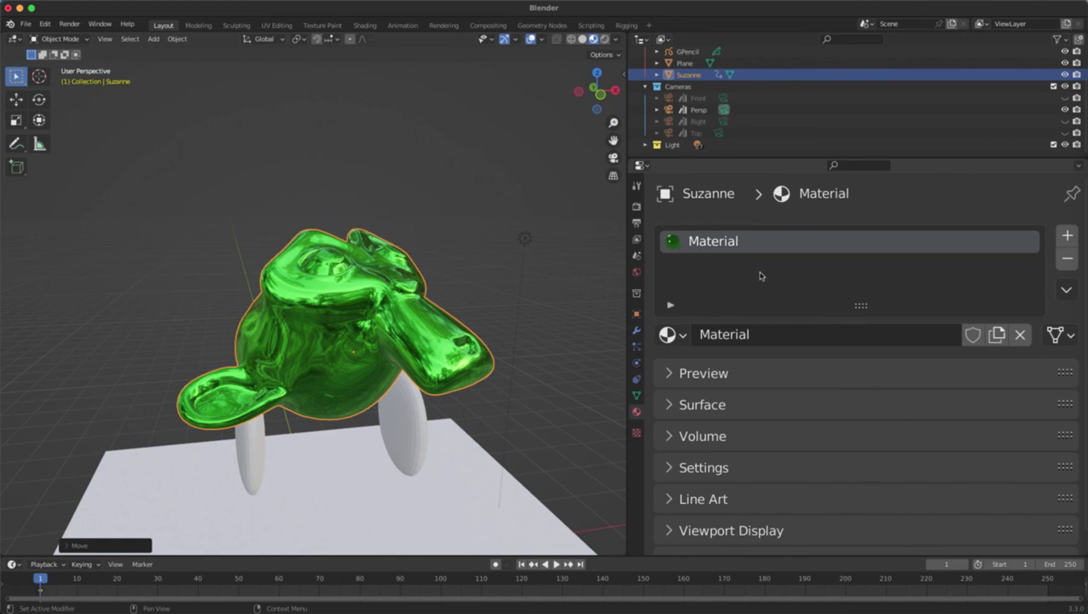
Step: Create a new brush texture in the texture properties and view its settings
left_click(635, 433)
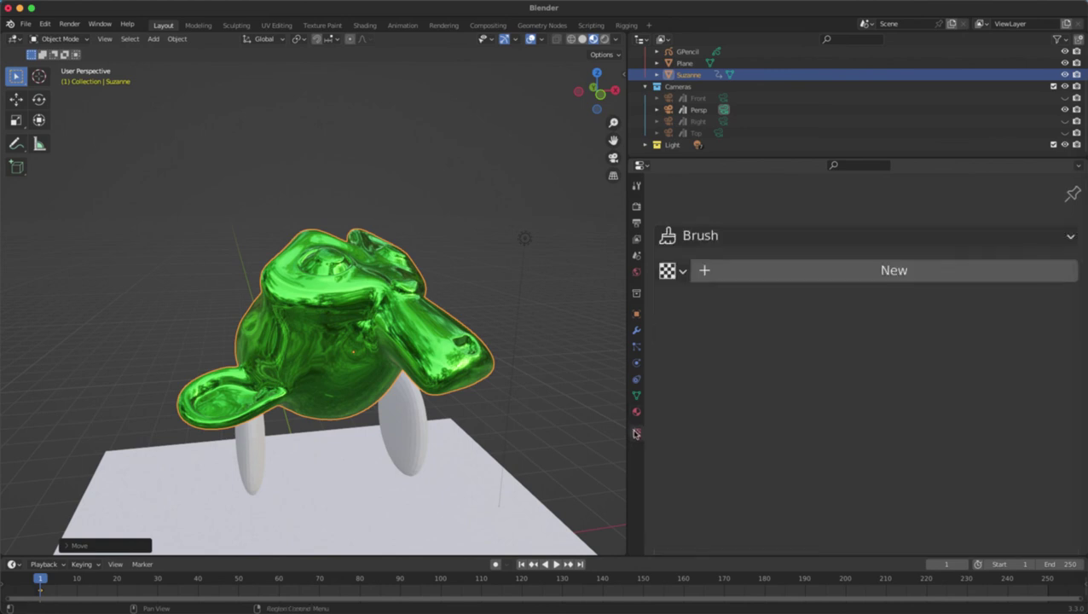
scroll(539, 327, "down", 3)
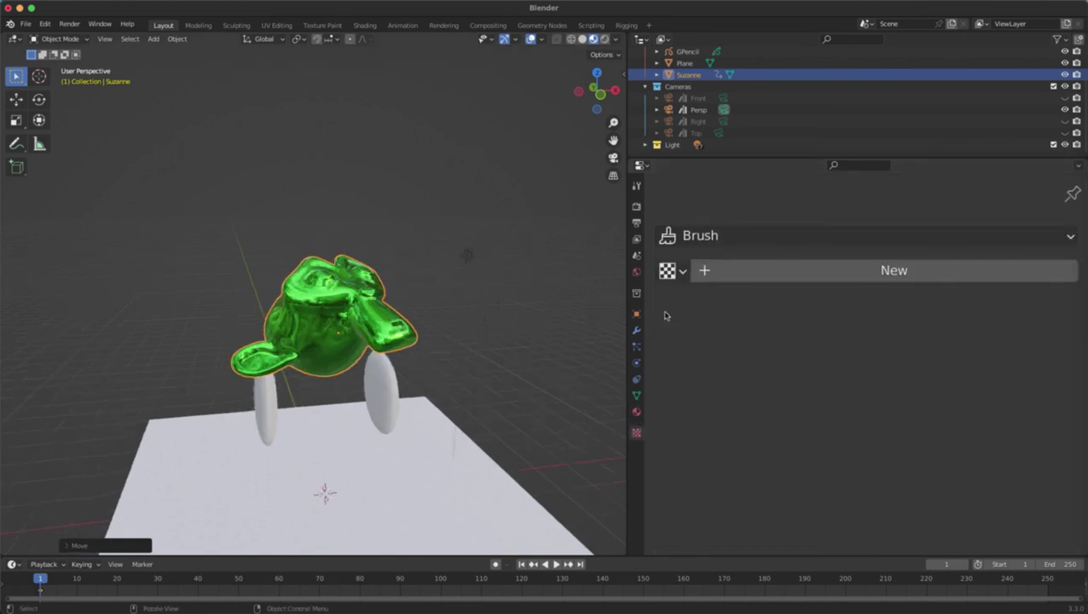
left_click(795, 276)
scroll(704, 316, "down", 2)
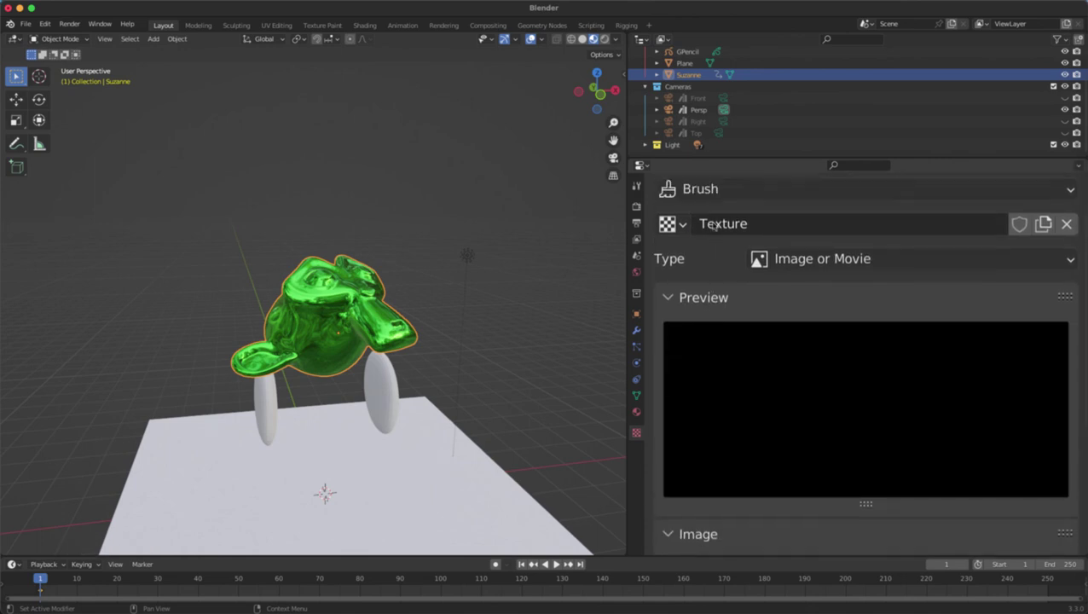
scroll(708, 333, "up", 2)
left_click(676, 266)
left_click(677, 276)
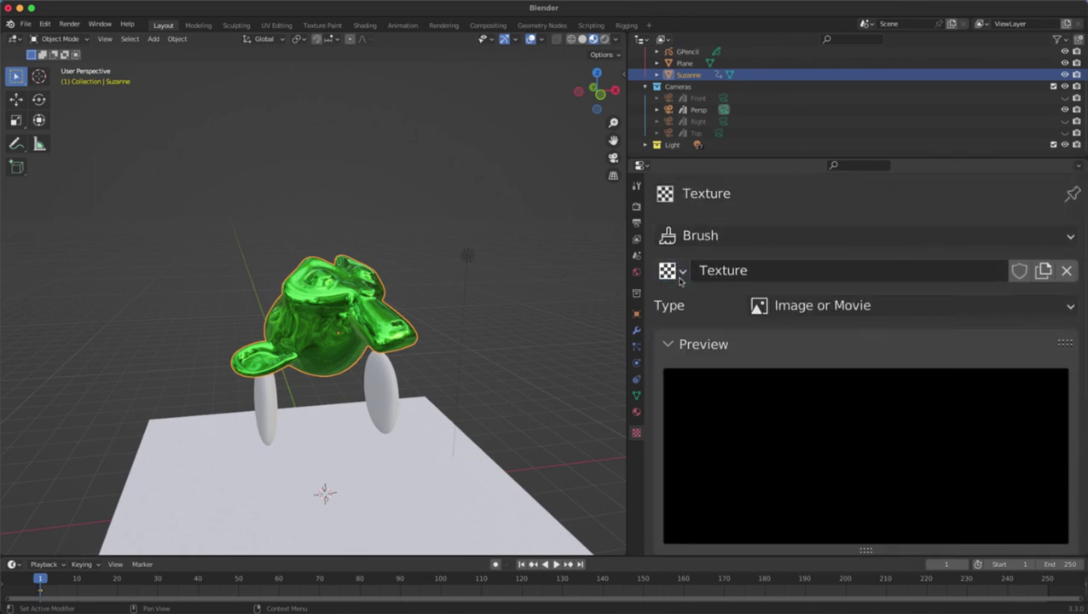
Step: Rename Suzanne's green material to "metal verde" in the material properties
left_click(636, 412)
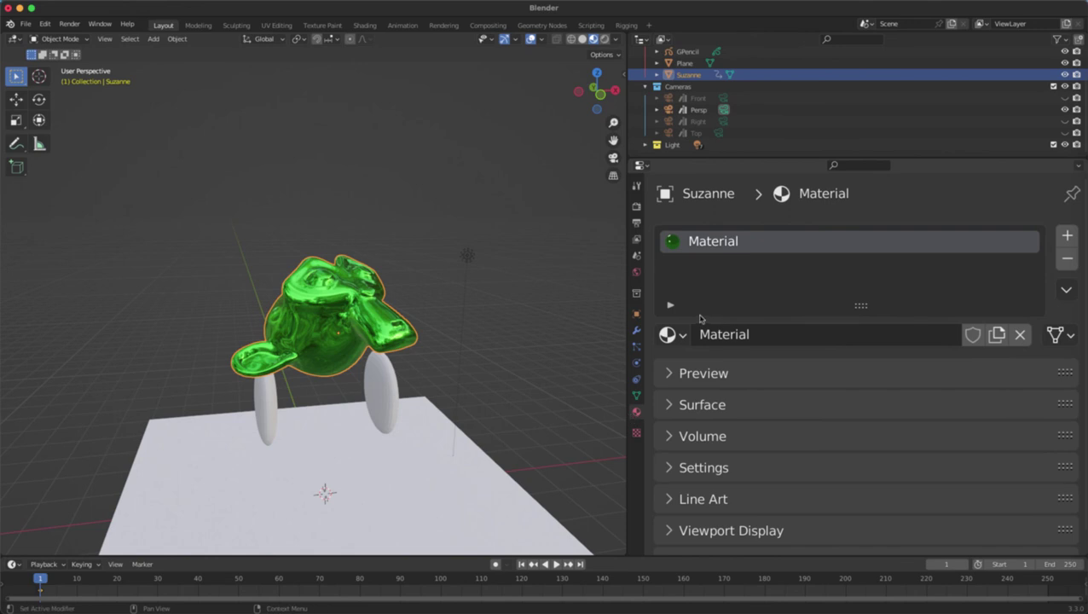
left_click(673, 335)
left_click(673, 335)
left_click(673, 335)
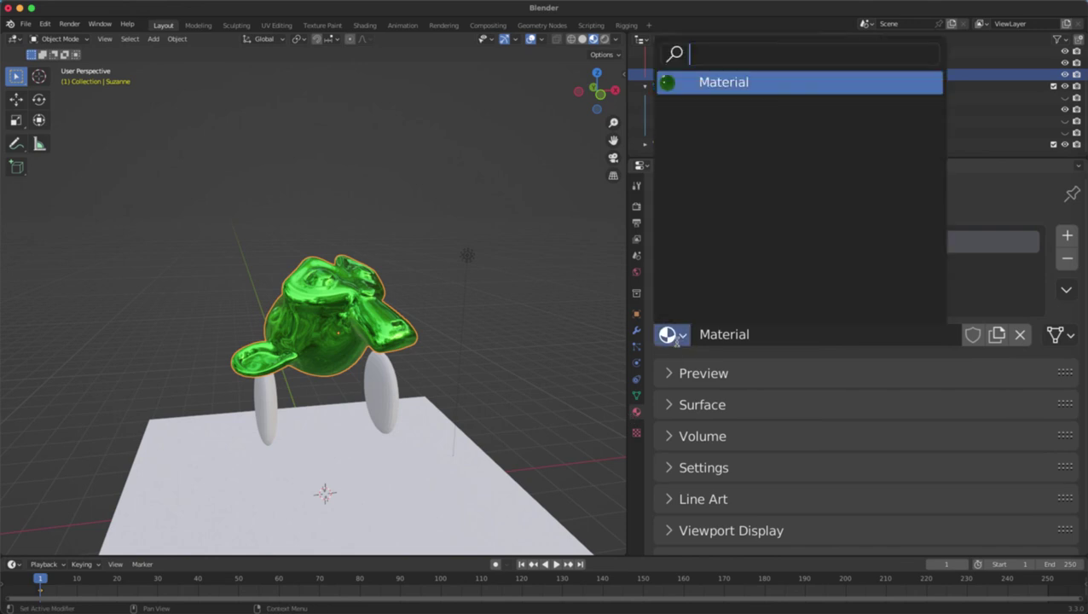
left_click(673, 335)
double_click(724, 335)
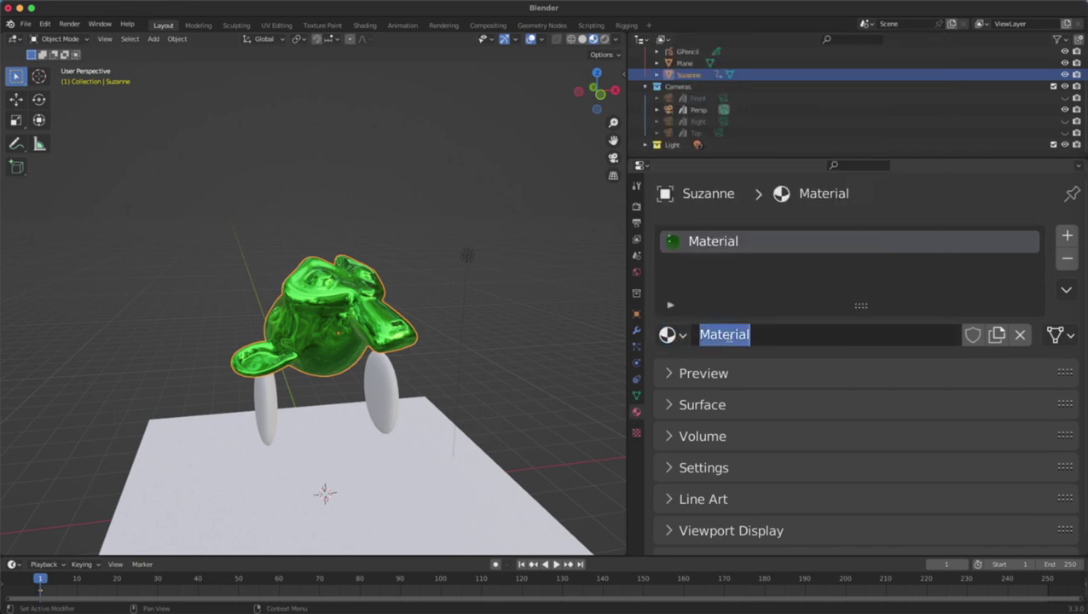
type("metal verde")
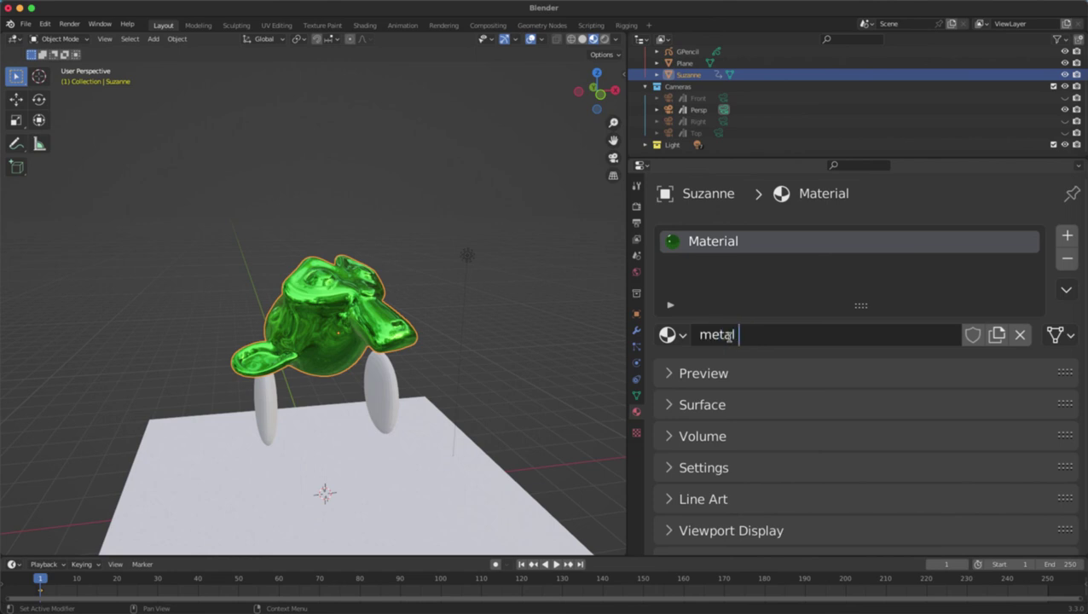
key("Return")
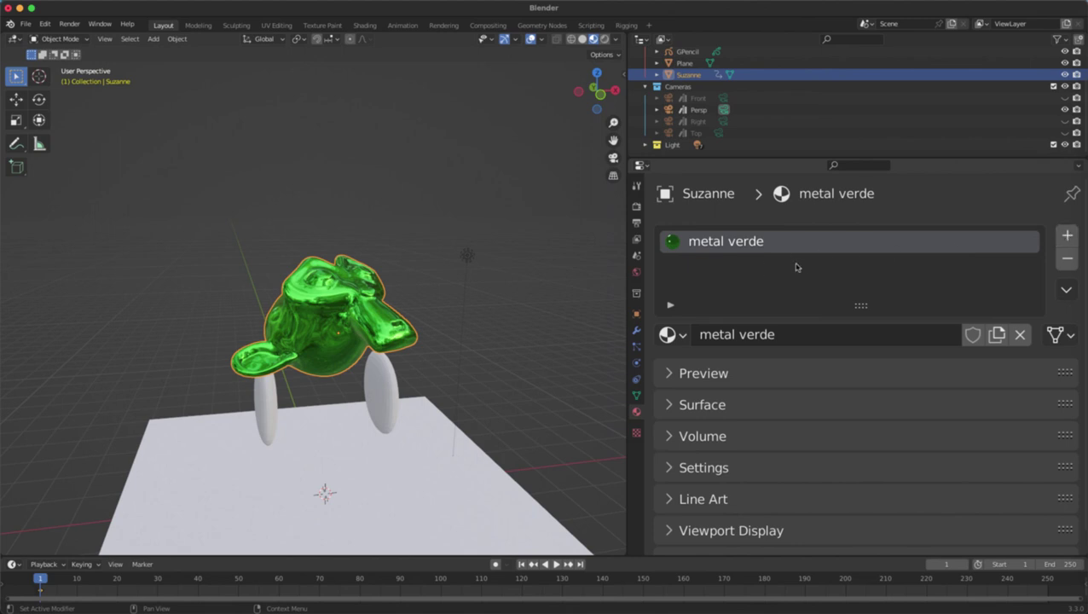
Step: Add a second, empty material slot to Suzanne and view the existing materials available for it
left_click(1064, 237)
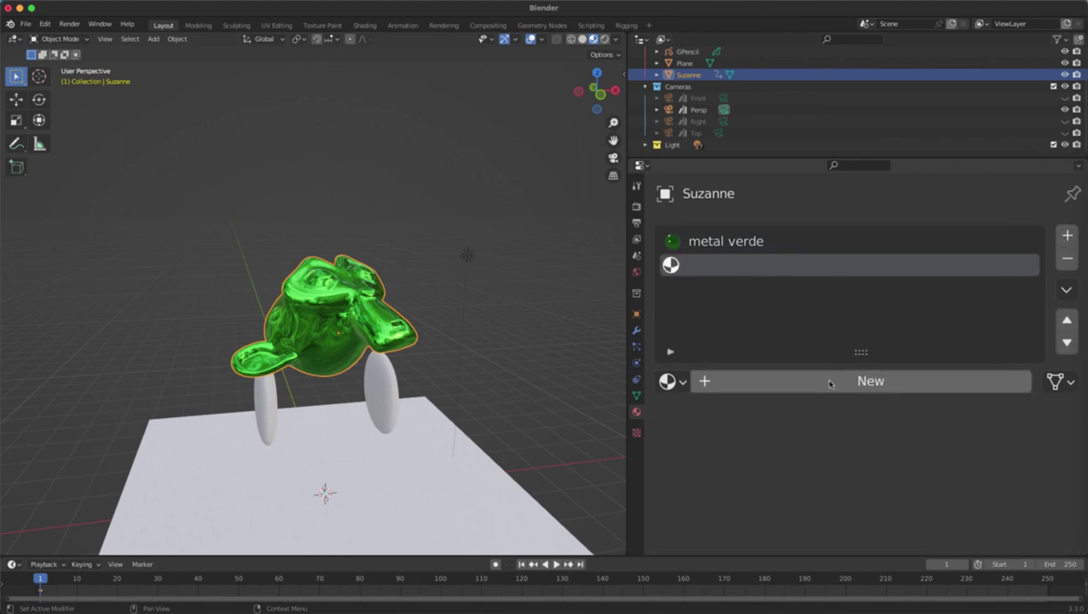
left_click(676, 382)
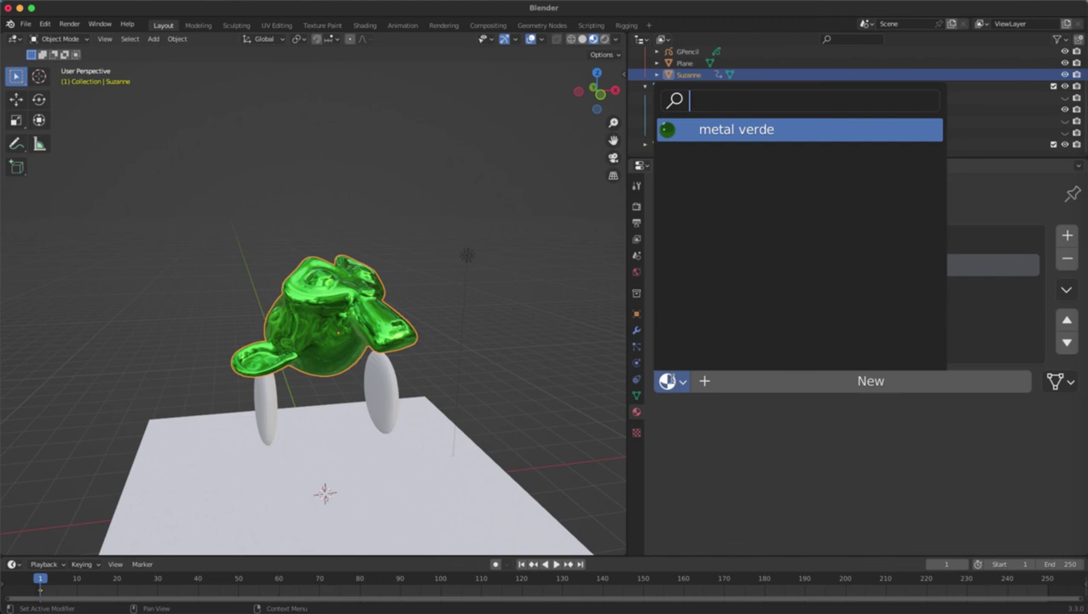
key("Escape")
Step: Duplicate the brush texture in the texture properties and view the list of existing textures
left_click(636, 432)
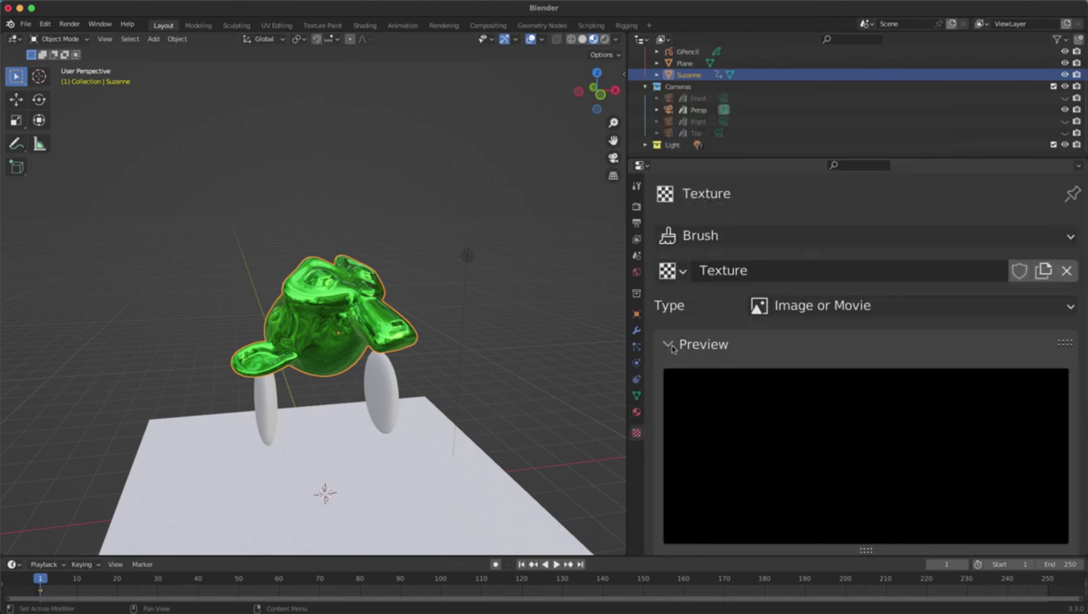
left_click(669, 270)
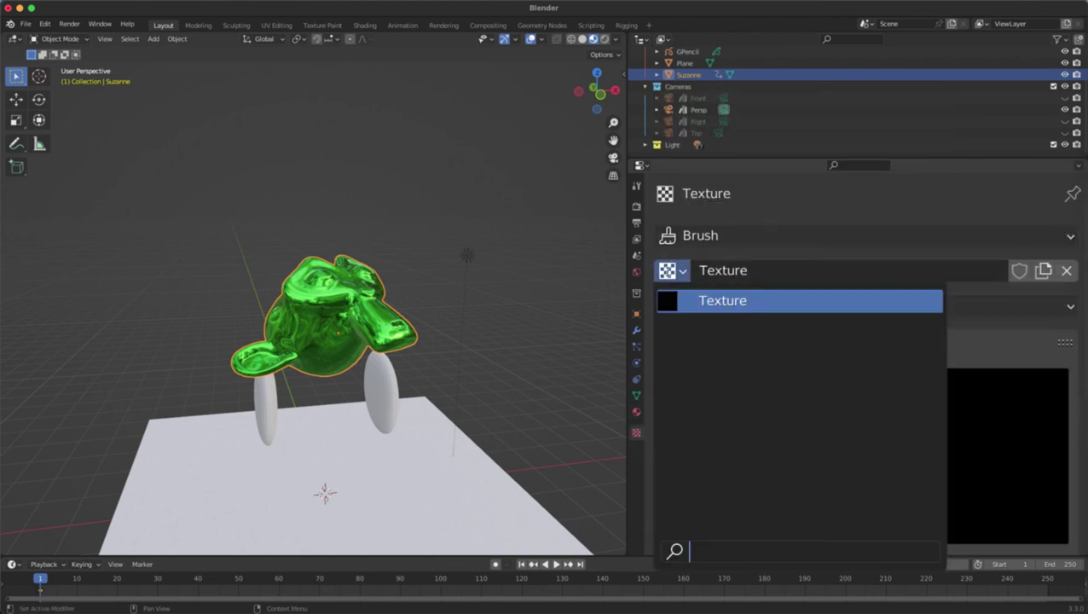
left_click(673, 301)
left_click(1043, 271)
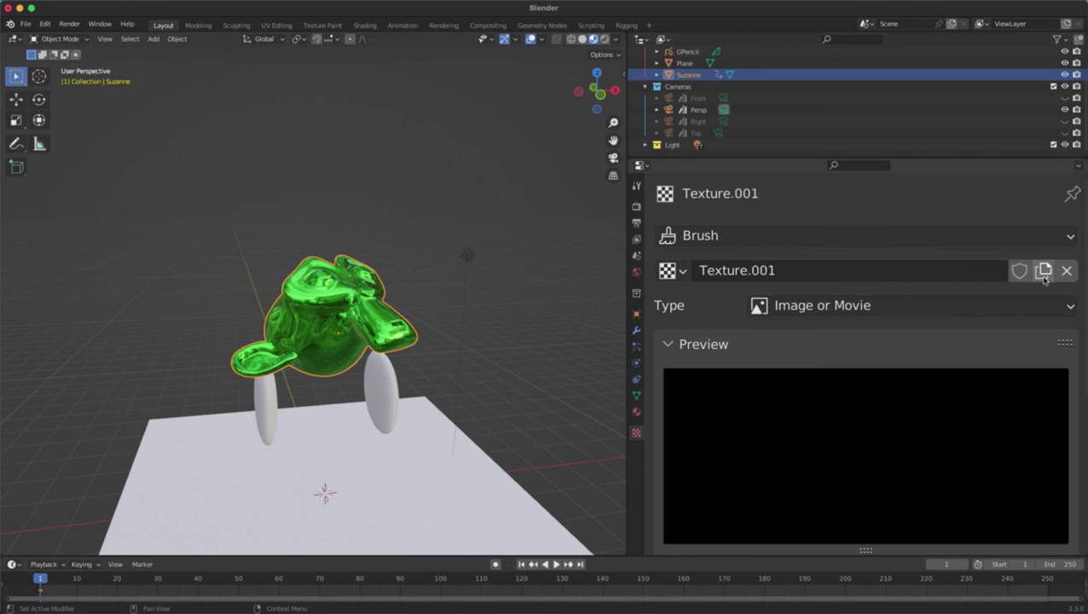
left_click(669, 271)
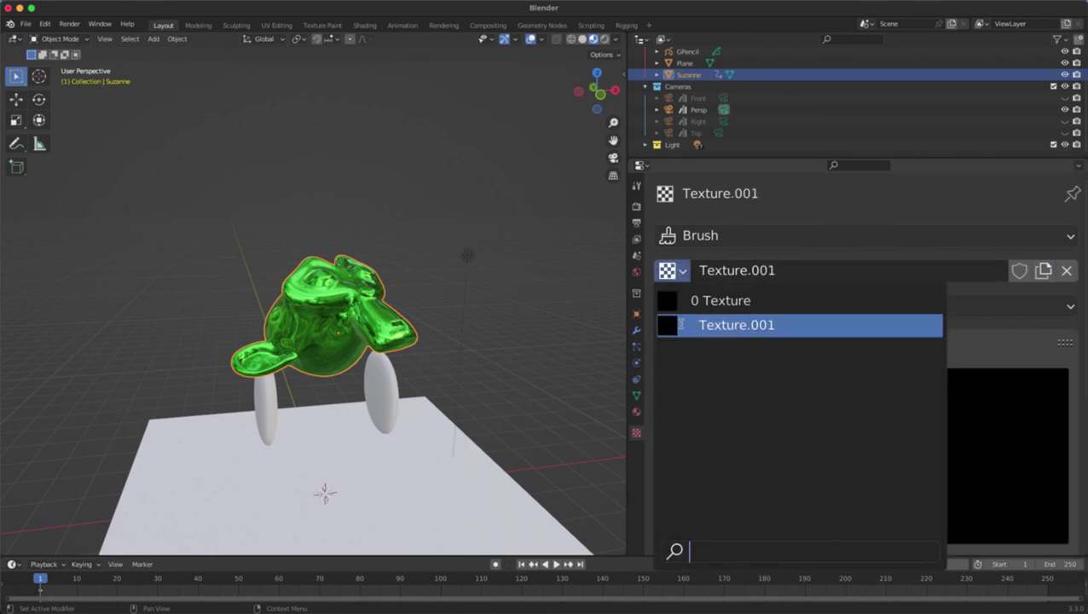
left_click(674, 274)
Step: Look over the available texture types and the image settings of the duplicated texture
left_click(796, 307)
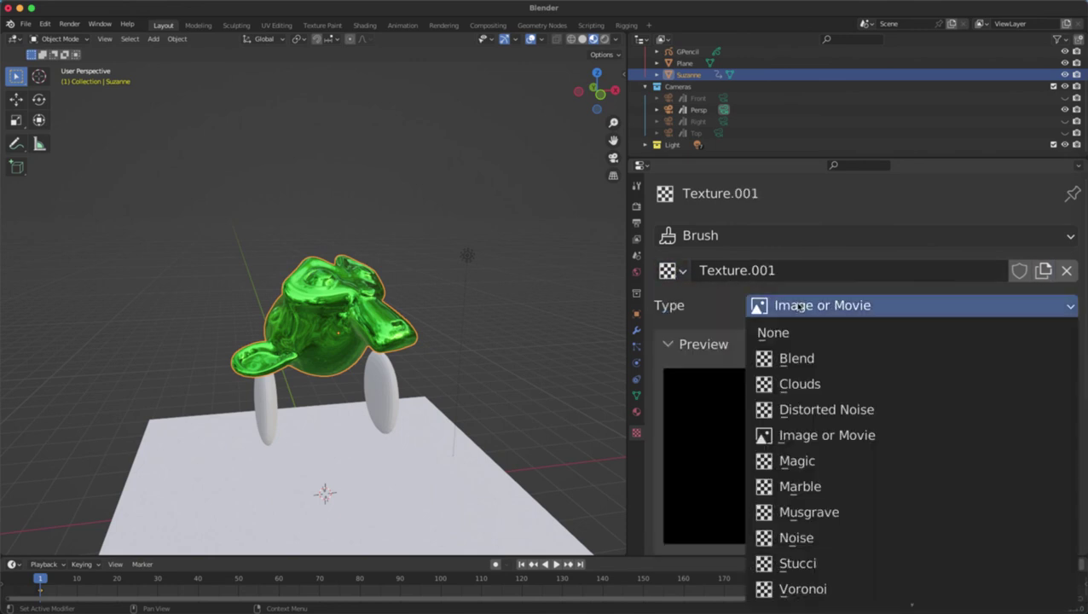
left_click(800, 306)
scroll(761, 309, "down", 3)
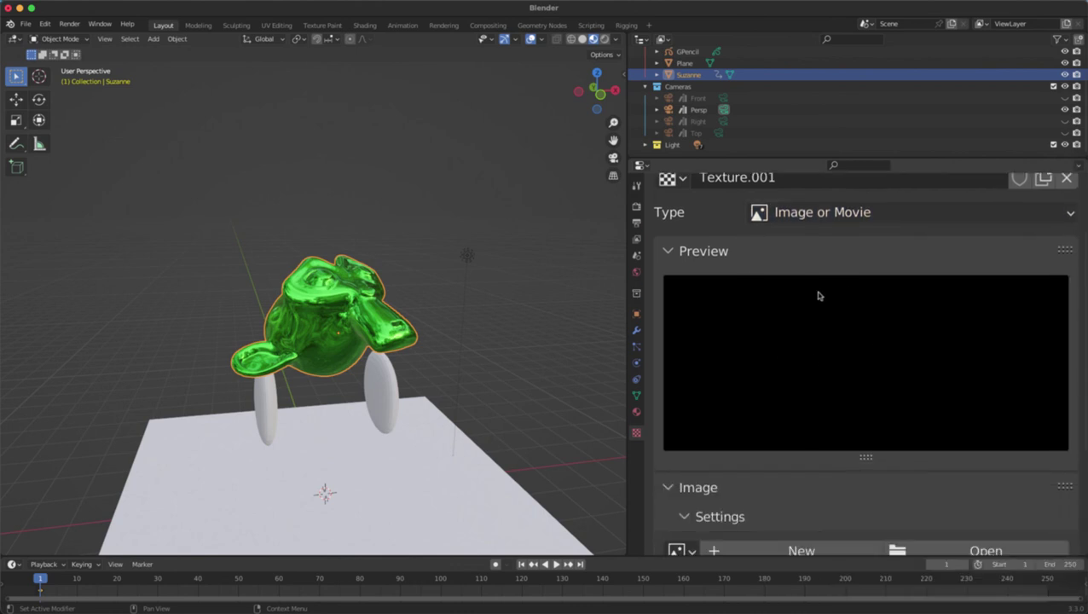
scroll(818, 296, "down", 3)
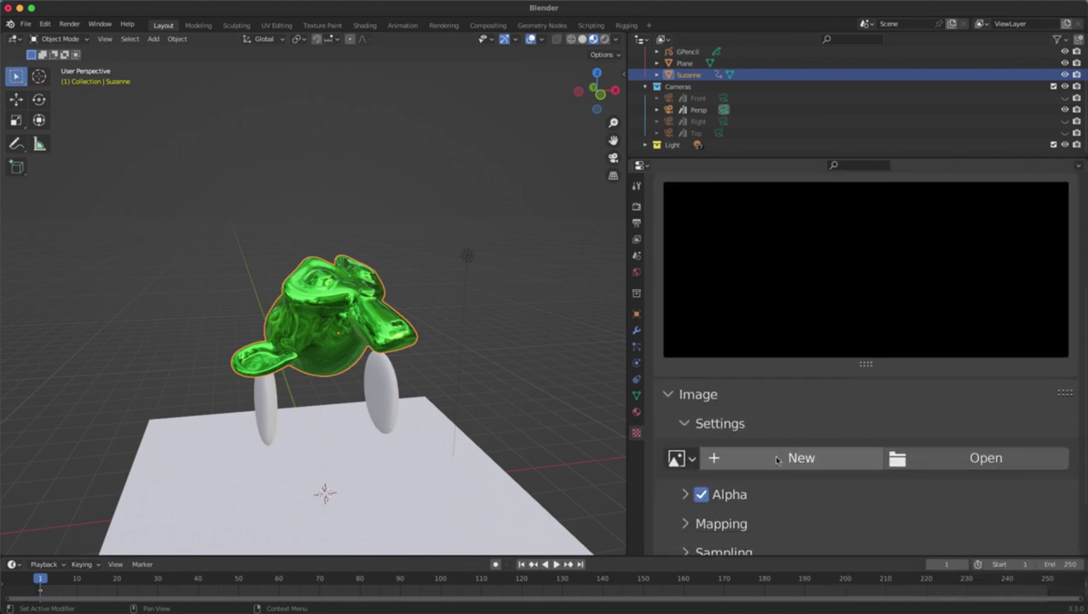
scroll(771, 409, "up", 4)
Step: Change the duplicated texture's type to Clouds and set the clouds Size to 0.17
left_click(807, 285)
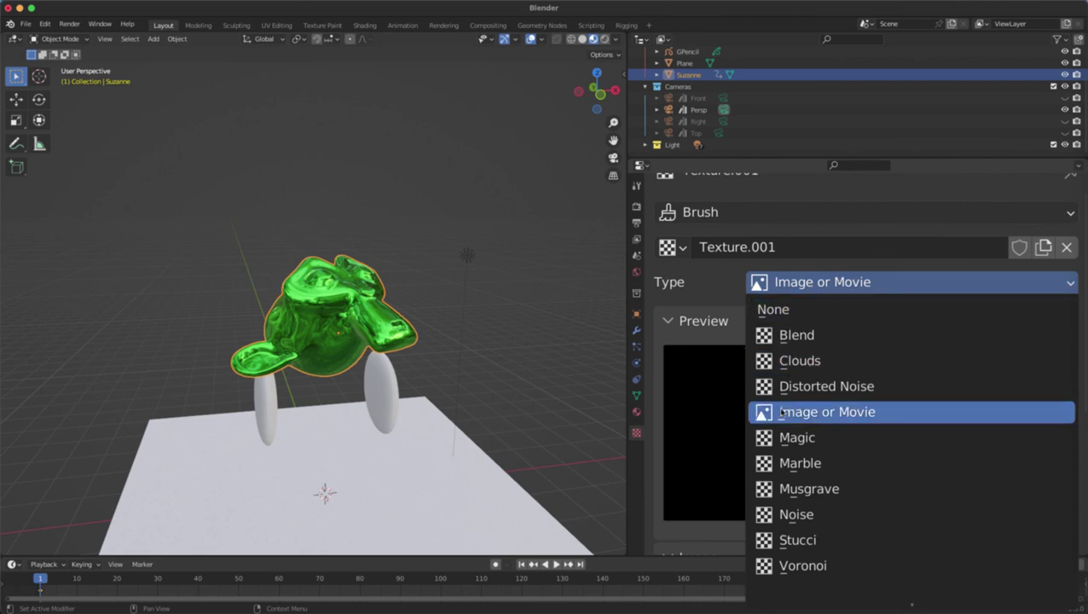
left_click(799, 360)
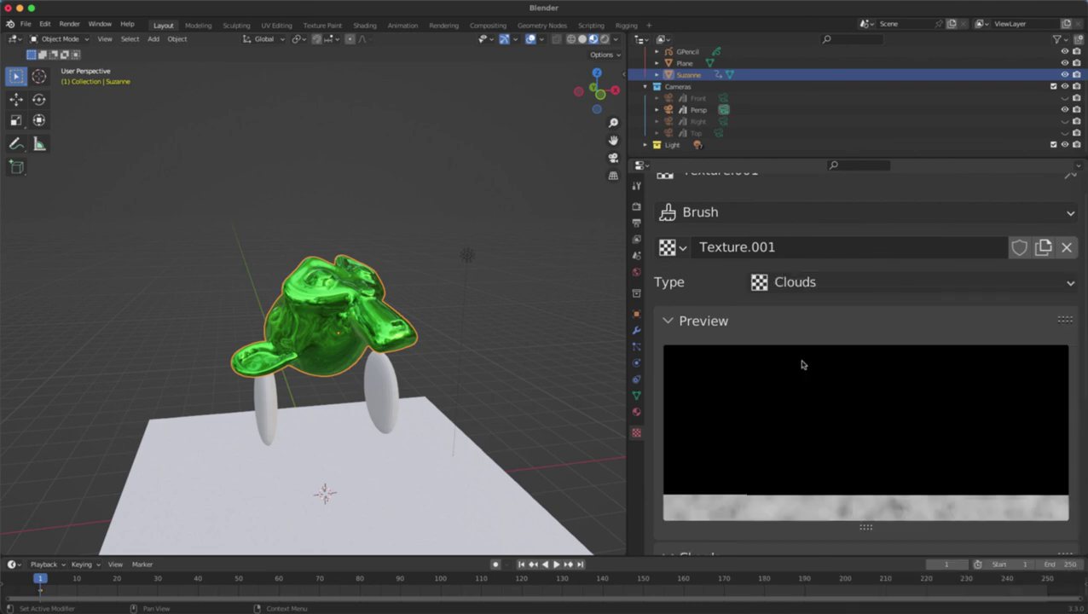
scroll(762, 396, "down", 2)
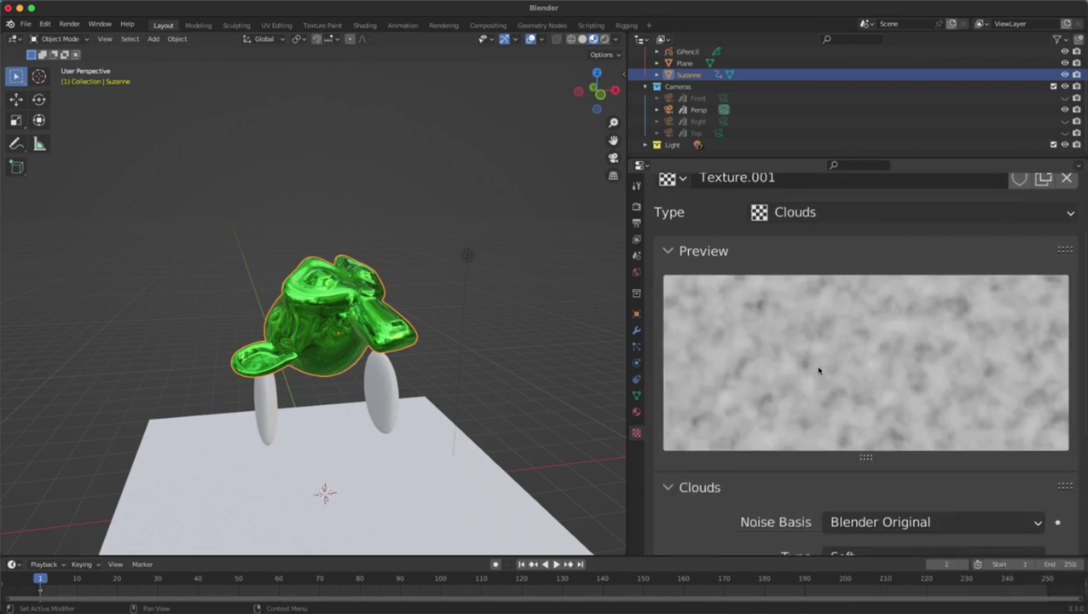
scroll(818, 370, "down", 2)
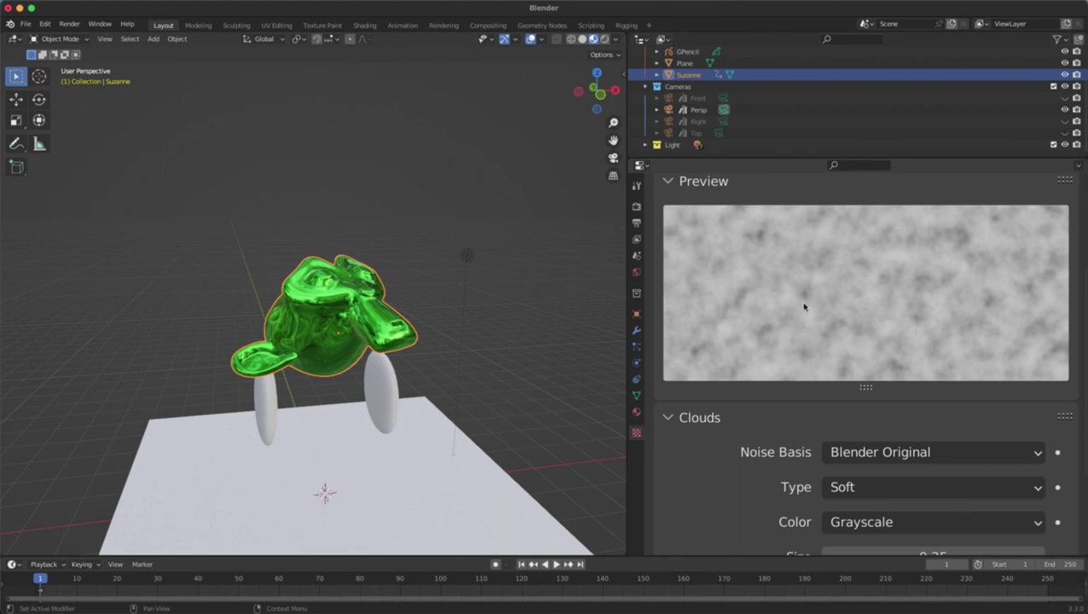
scroll(764, 335, "down", 3)
mouse_move(857, 463)
left_mouse_down()
mouse_move(919, 462)
mouse_move(831, 463)
mouse_move(891, 467)
mouse_move(851, 463)
left_mouse_up()
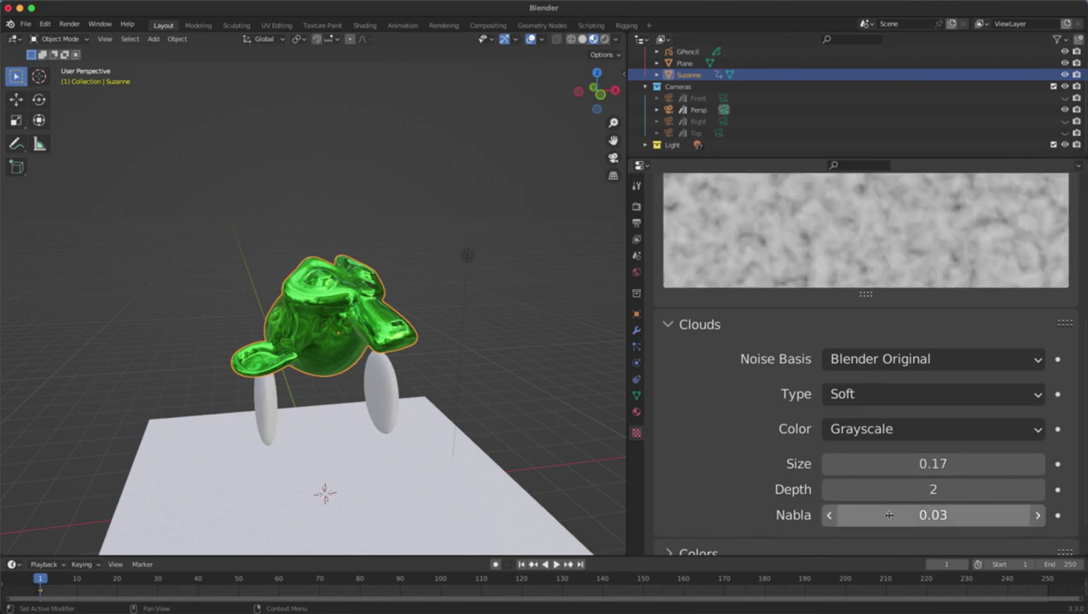
Step: Expand the clouds texture's Colors and Custom Properties sections and examine the color adjustments
scroll(793, 469, "down", 2)
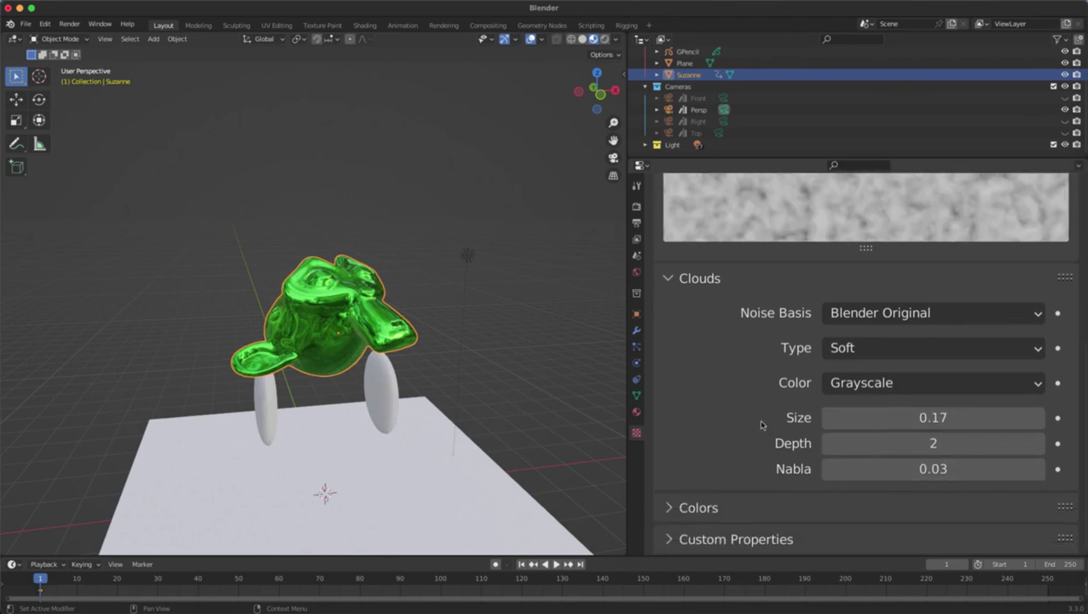
left_click(718, 507)
scroll(731, 460, "down", 5)
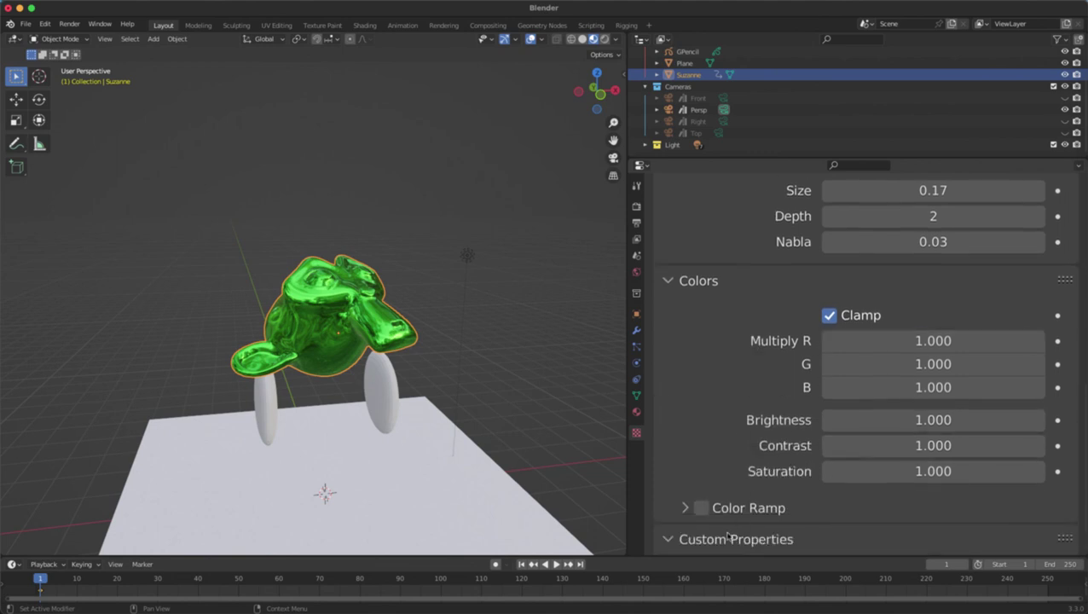
scroll(749, 433, "up", 10)
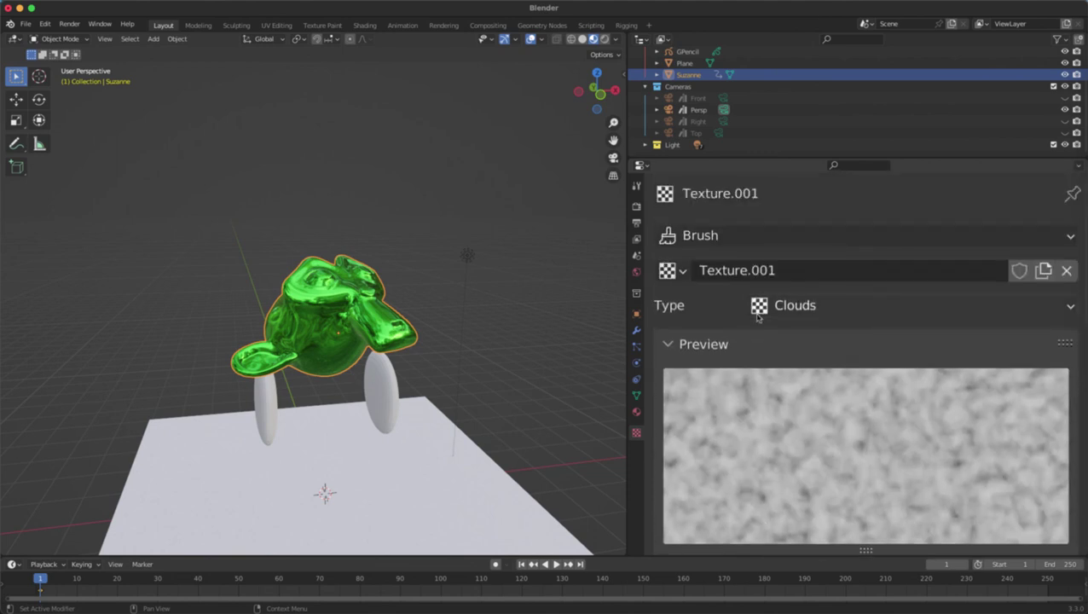
Step: Set the texture type back to Image or Movie and view its image settings
left_click(790, 303)
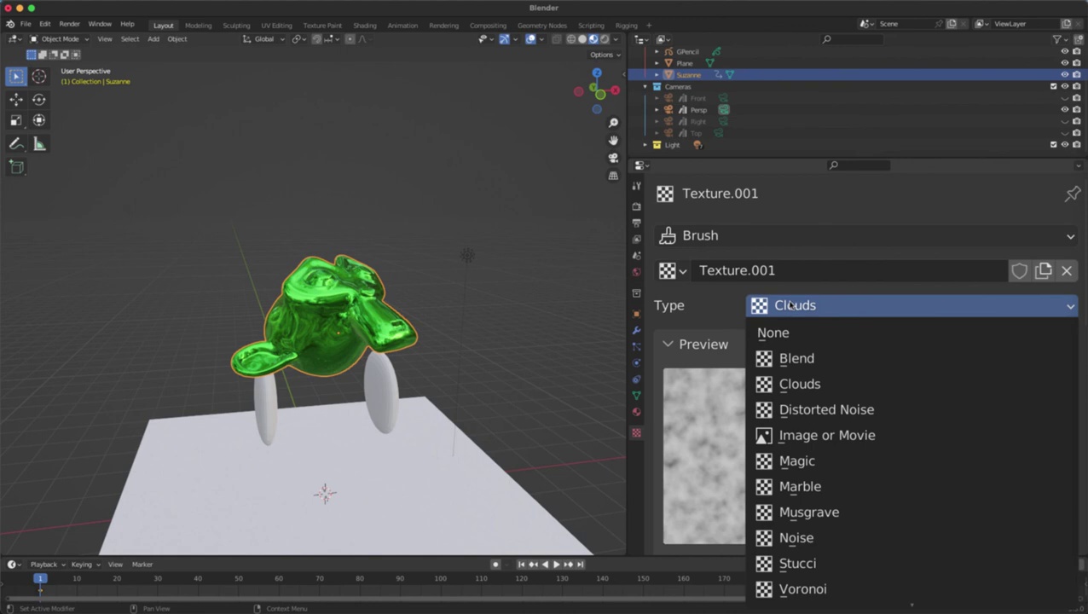
left_click(789, 435)
scroll(768, 409, "down", 4)
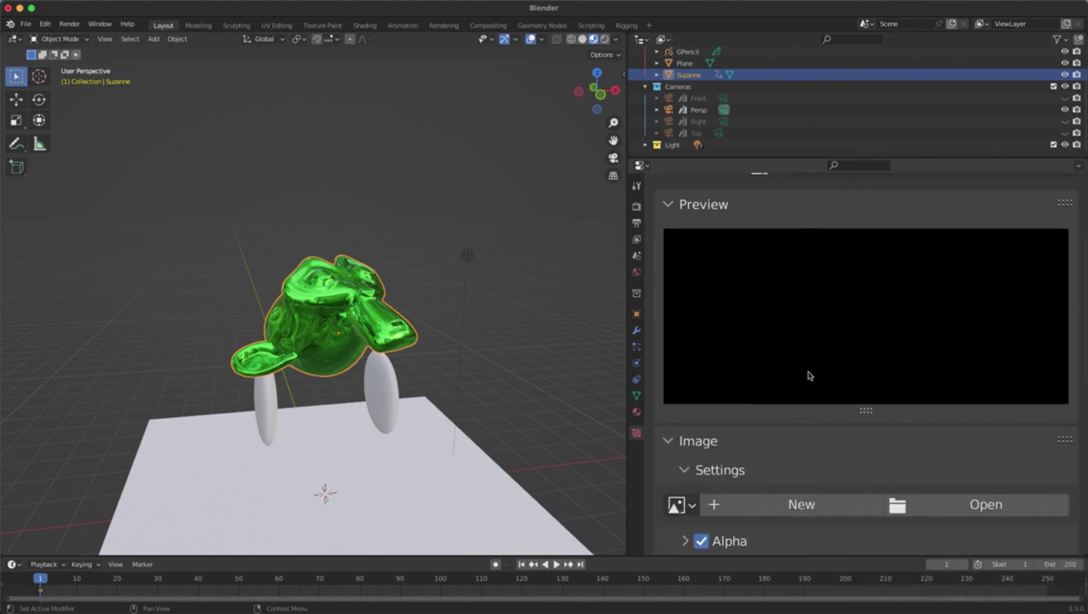
scroll(807, 376, "down", 3)
scroll(809, 376, "down", 3)
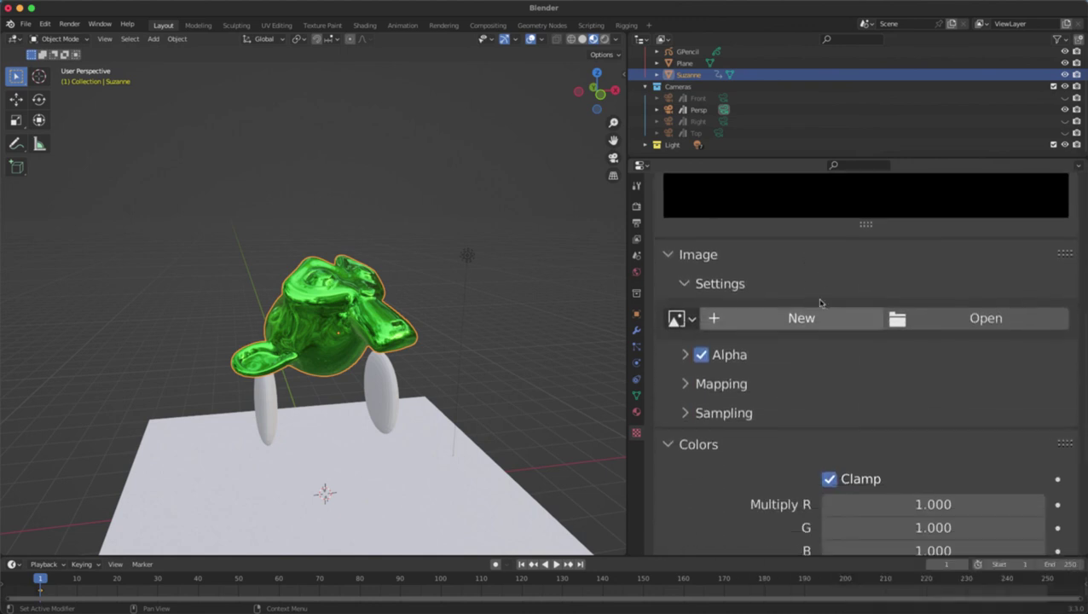
Step: Expand the image texture's Alpha and Mapping settings and view the Extension options
left_click(683, 354)
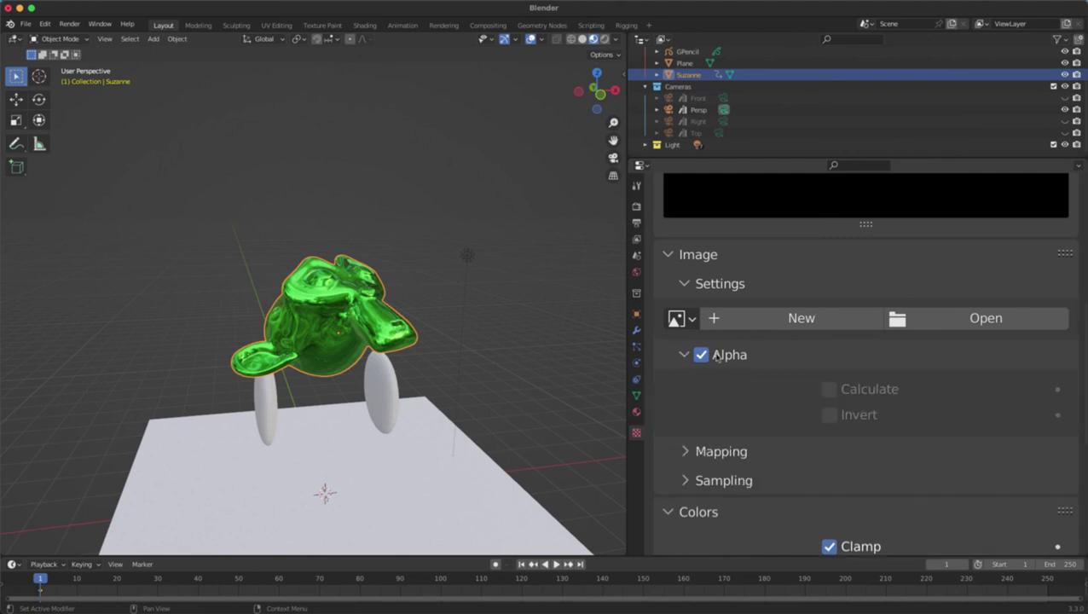
left_click(686, 450)
scroll(705, 439, "down", 6)
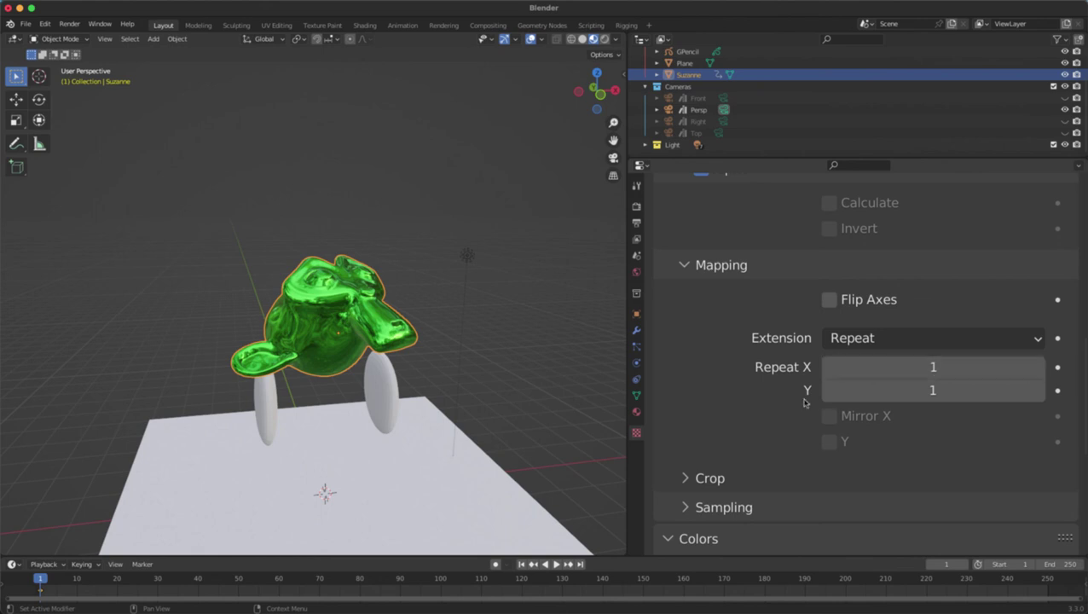
left_click(858, 344)
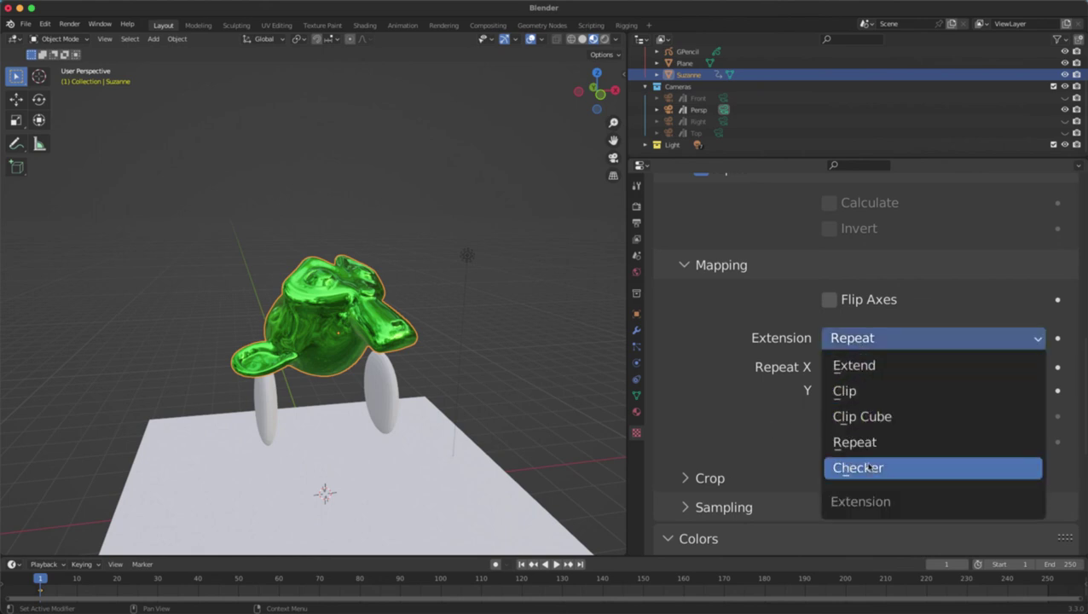
Step: Leave the Extension option as is, expand the Crop and Sampling settings, and look through the remaining texture settings
left_click(721, 468)
scroll(721, 467, "down", 8)
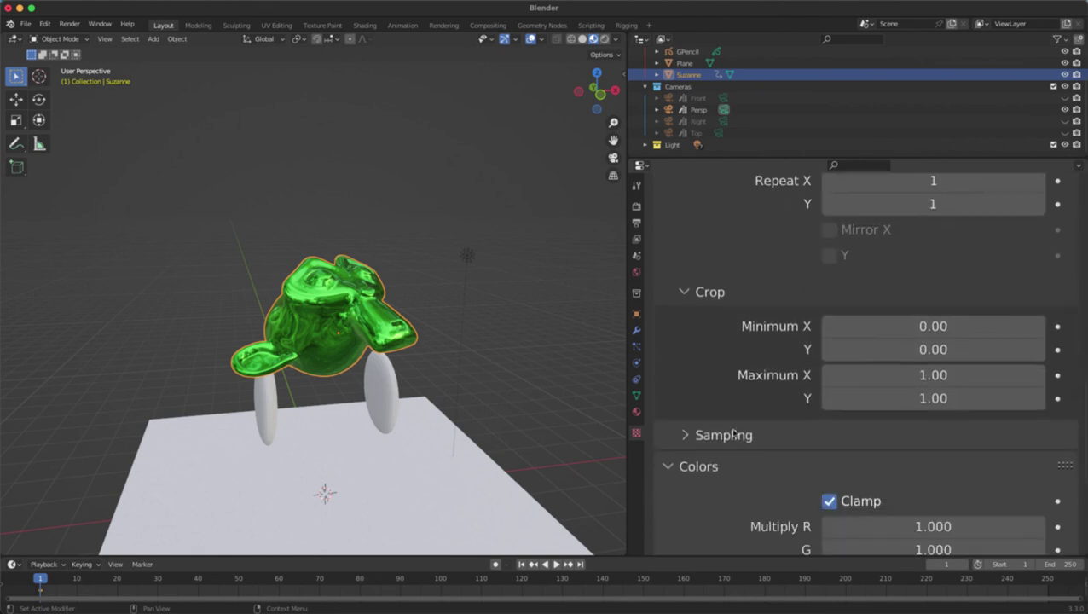
left_click(703, 365)
scroll(699, 421, "down", 12)
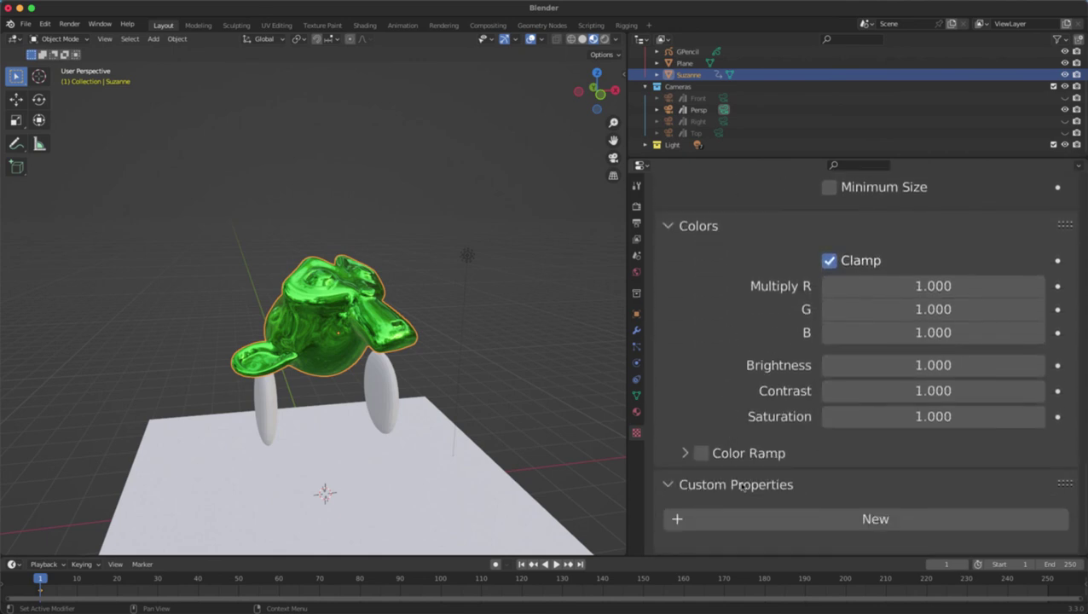
scroll(792, 486, "up", 20)
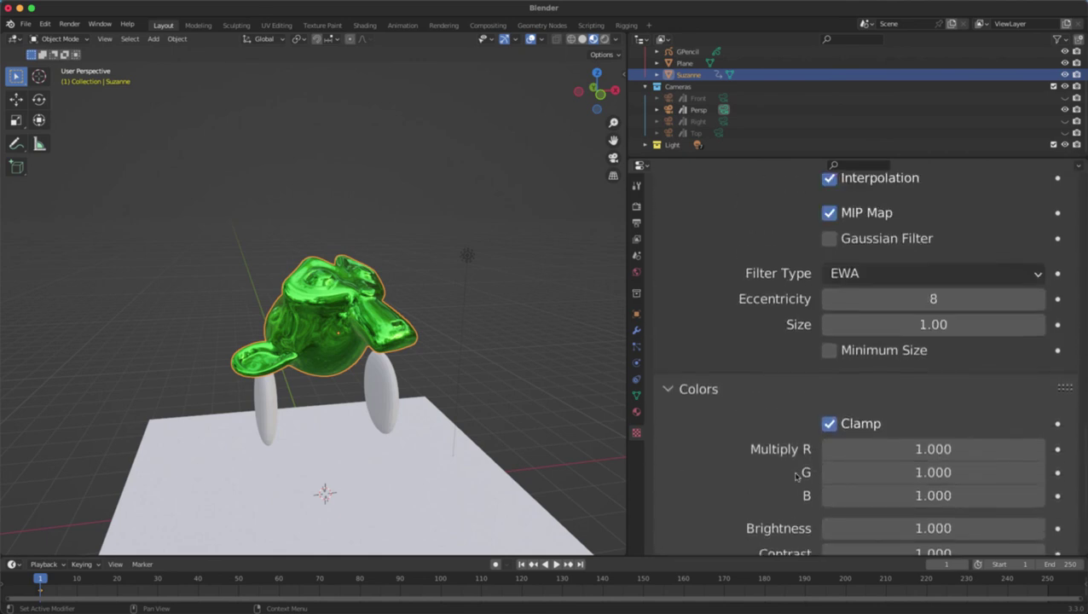
scroll(794, 475, "up", 1)
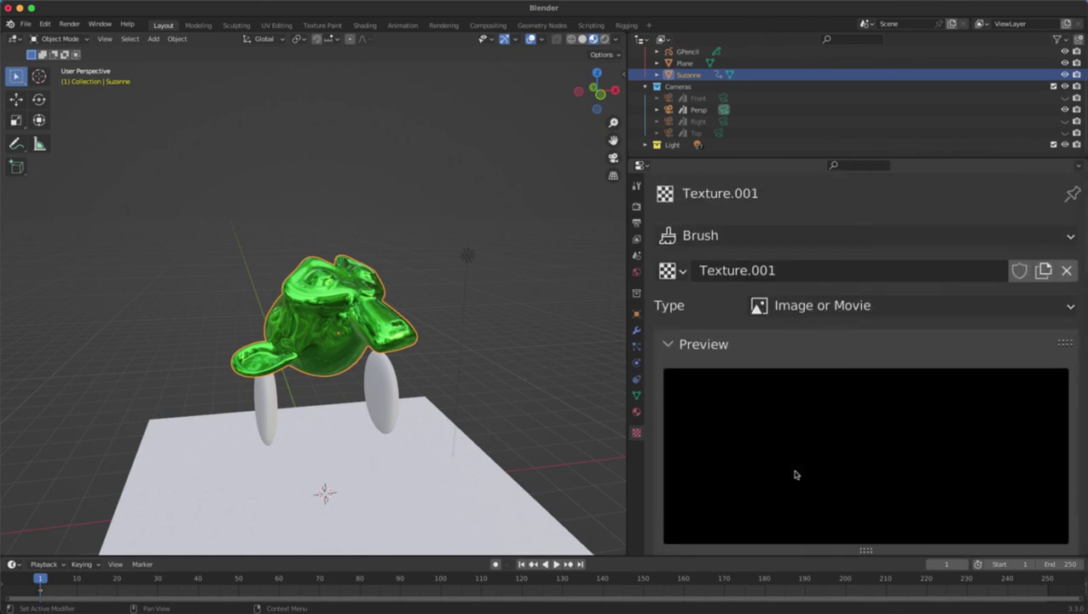